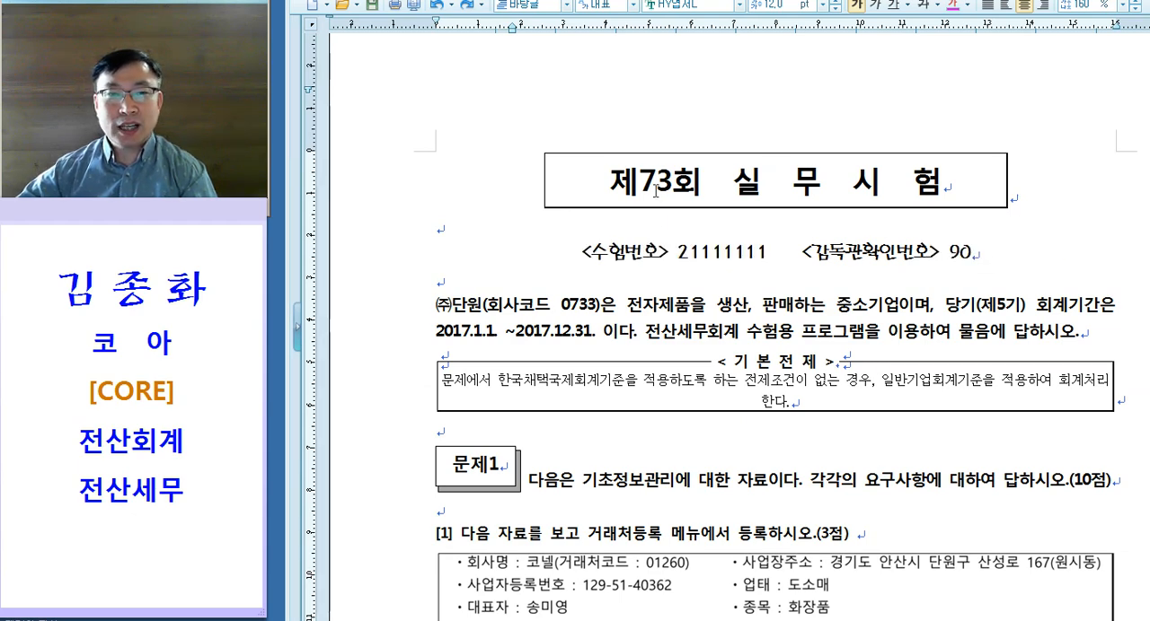
Step: Switch to the KcLep login window and set the exam type (종목선택) to 전산회계1급
key("alt+Tab")
left_click_drag(715, 161, 779, 127)
left_click(934, 211)
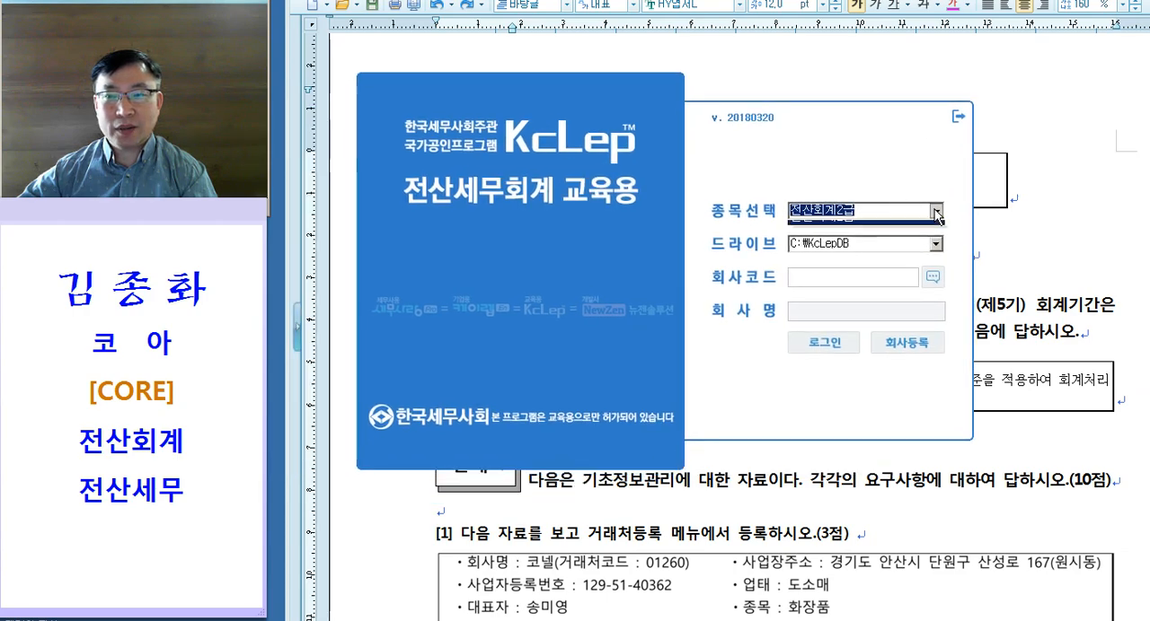
left_click(887, 256)
left_click(880, 280)
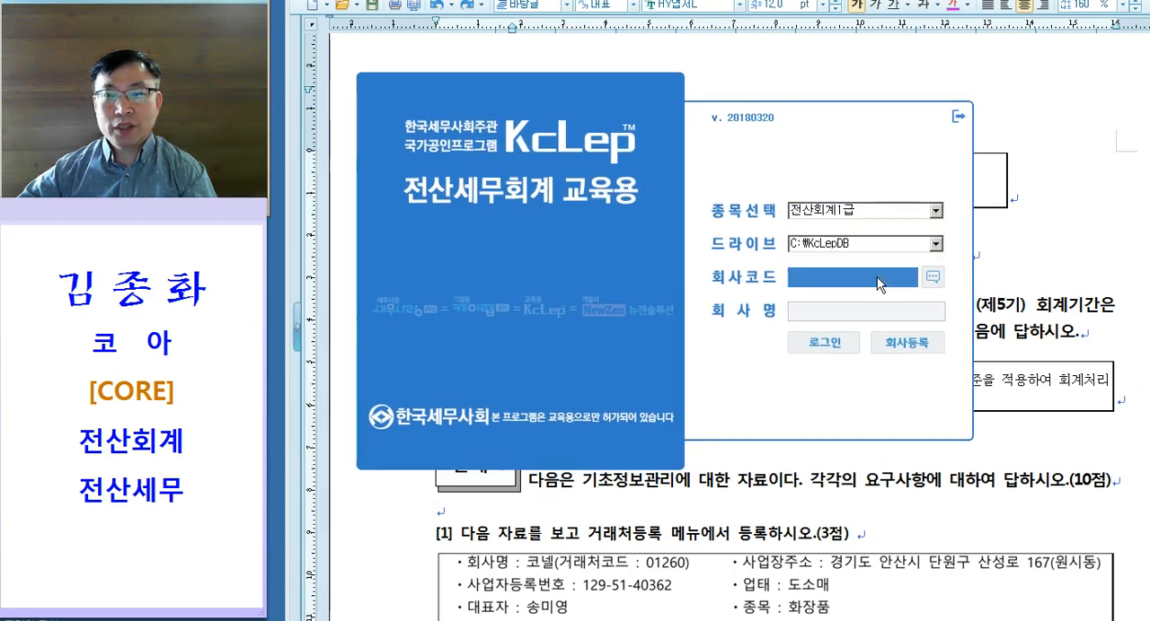
Step: Look up the company code in the exam document and log in to KcLep with company code 0733
left_click_drag(849, 135, 909, 418)
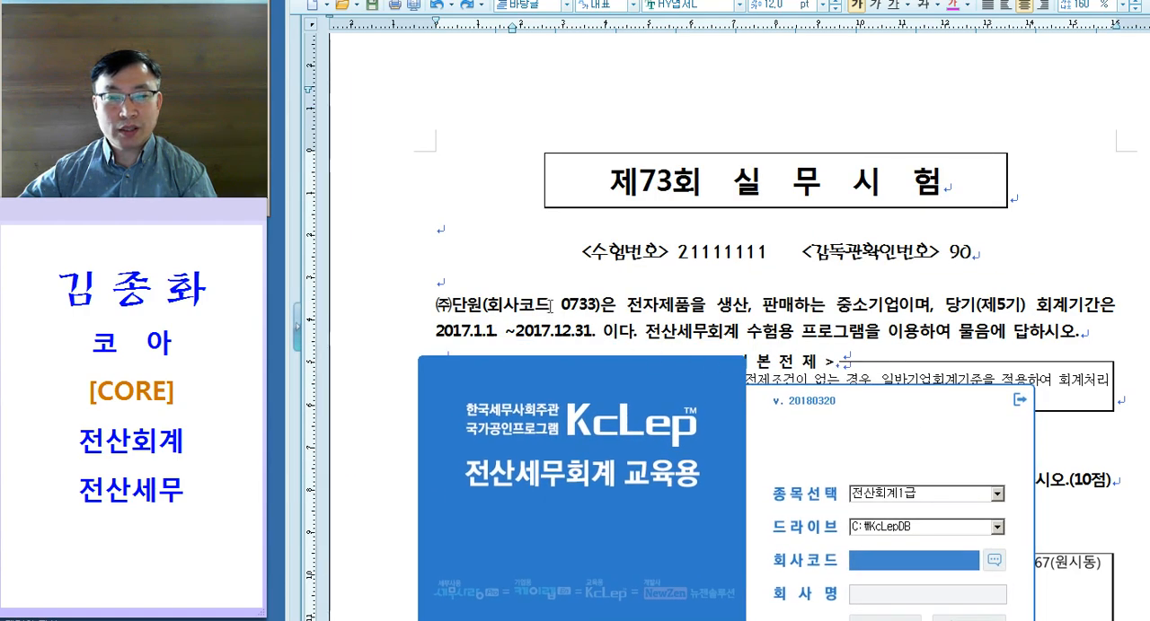
left_click_drag(550, 306, 616, 306)
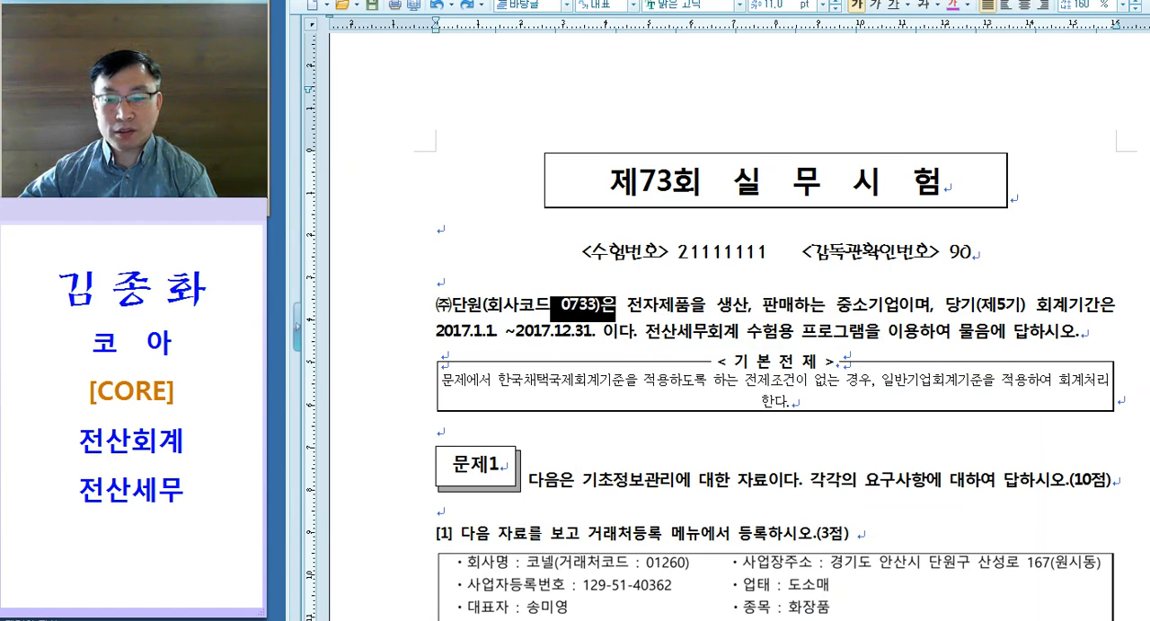
key("alt+Tab")
left_click_drag(899, 411, 872, 117)
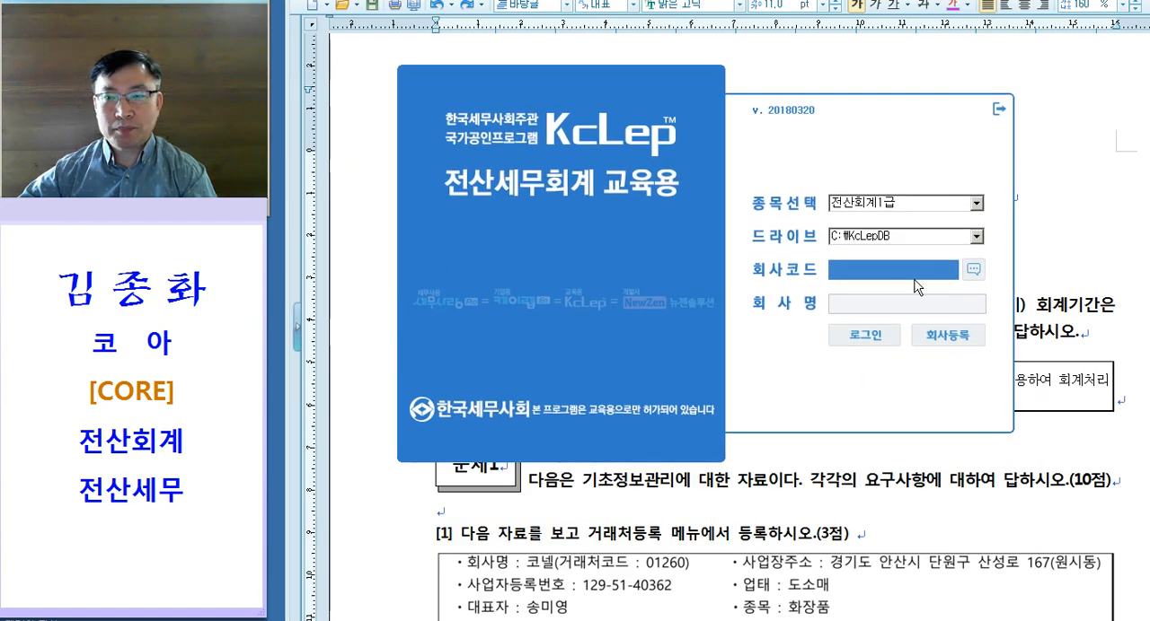
type("073")
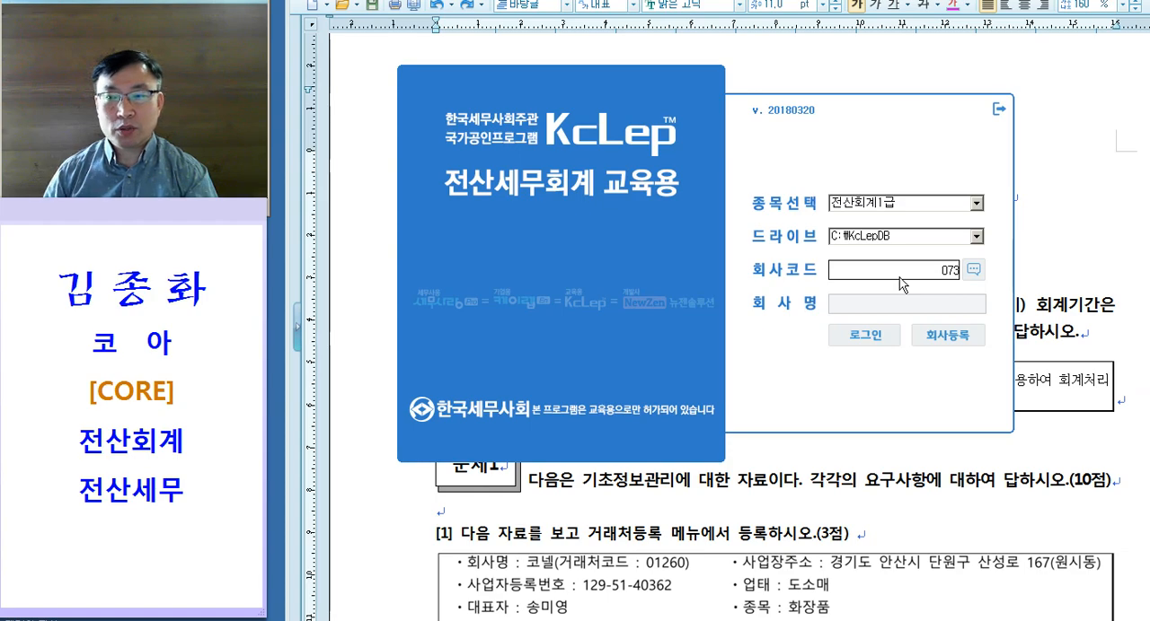
key("alt+Tab")
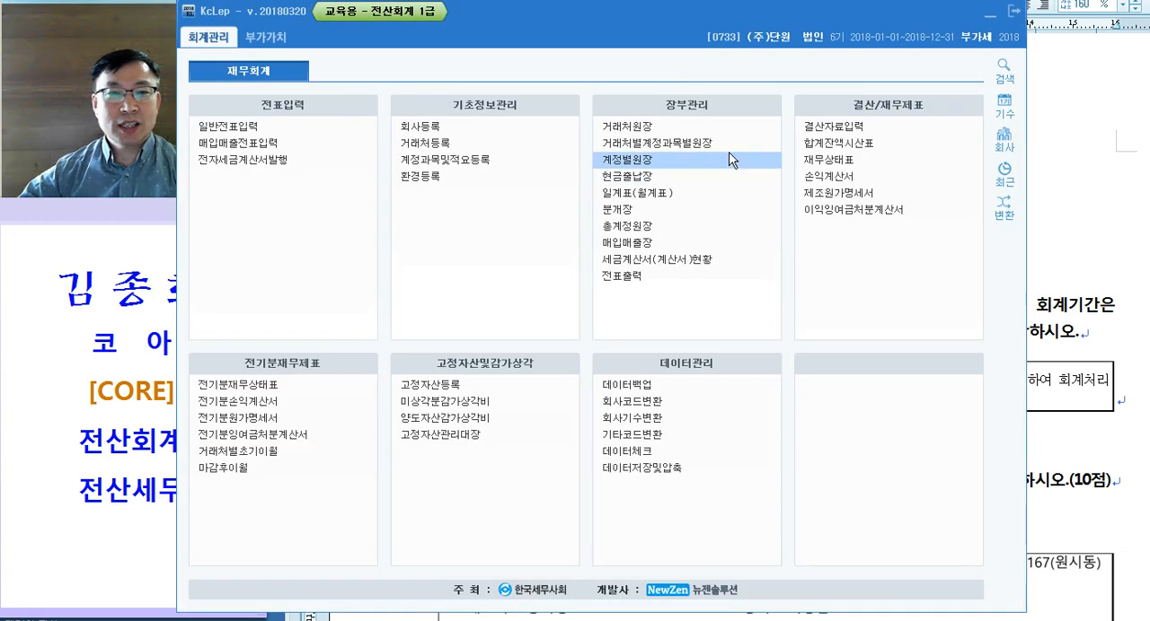
left_click_drag(647, 22, 744, 25)
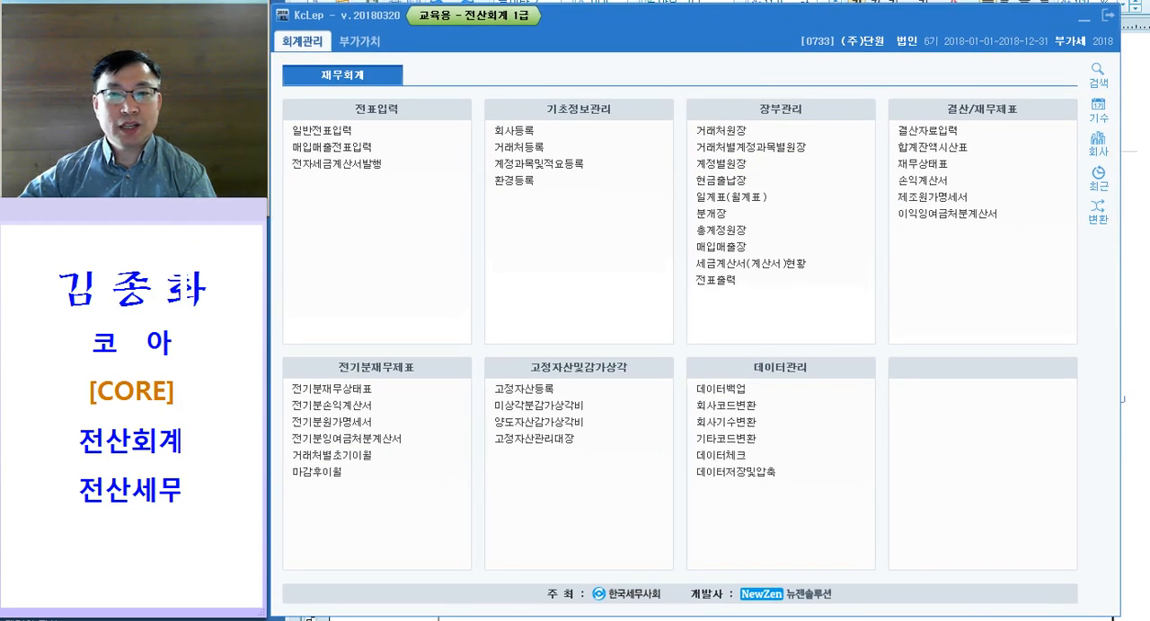
Step: Switch to the exam document in Hangul and colour the word 전자제품 in the company introduction magenta
key("alt+Tab")
left_click(711, 224)
scroll(700, 286, "down", 3)
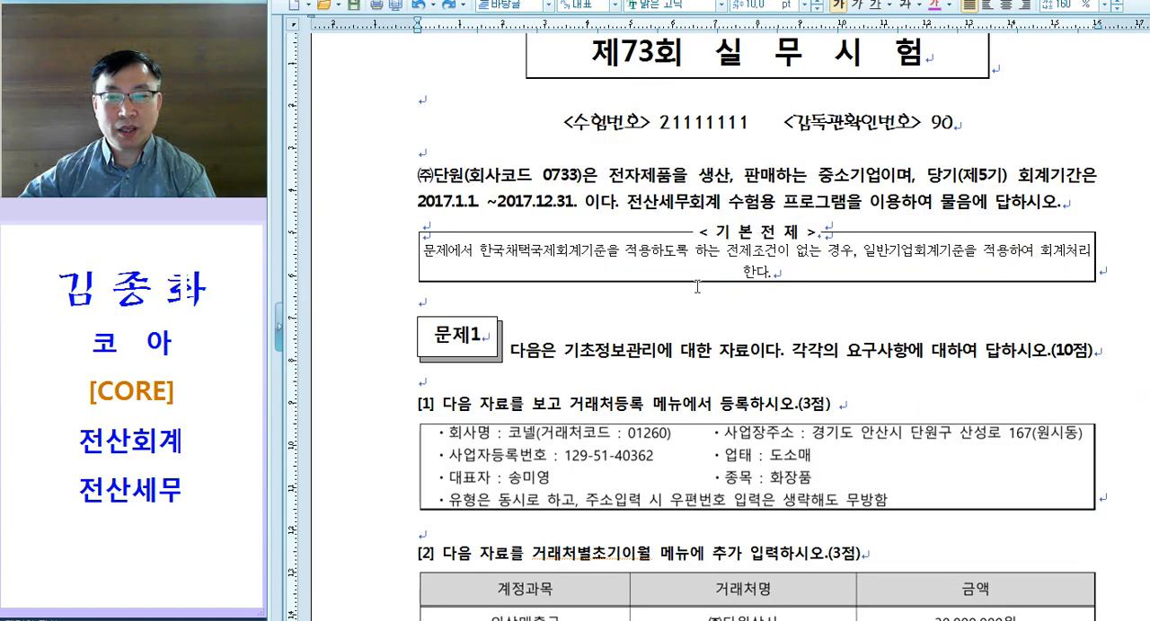
left_click_drag(415, 182, 467, 182)
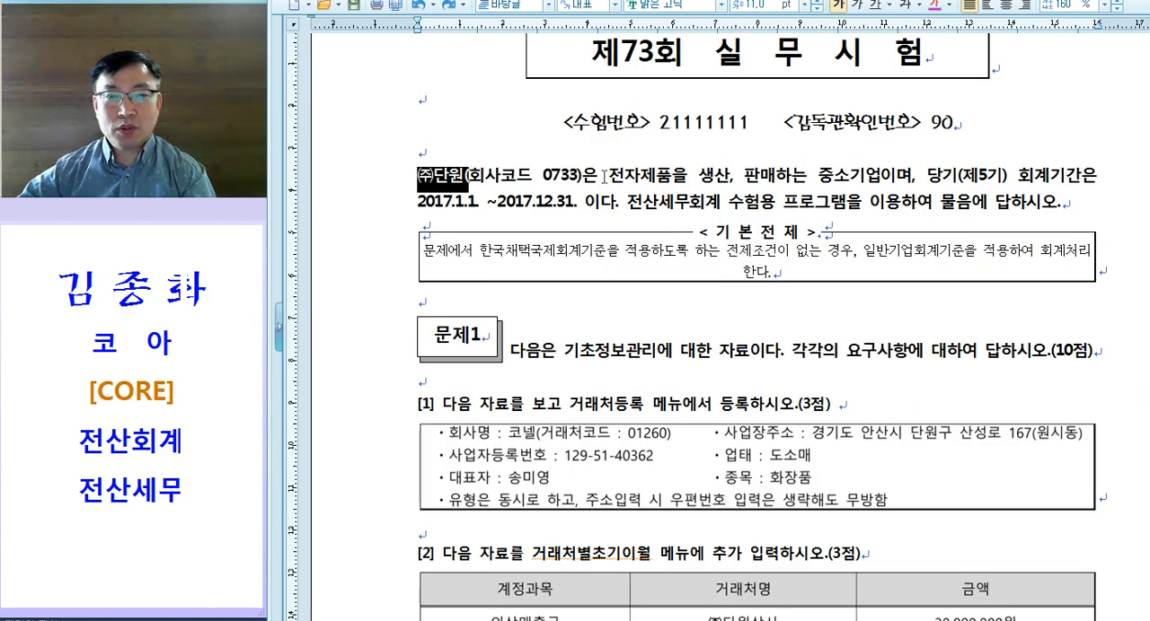
left_click_drag(608, 177, 672, 177)
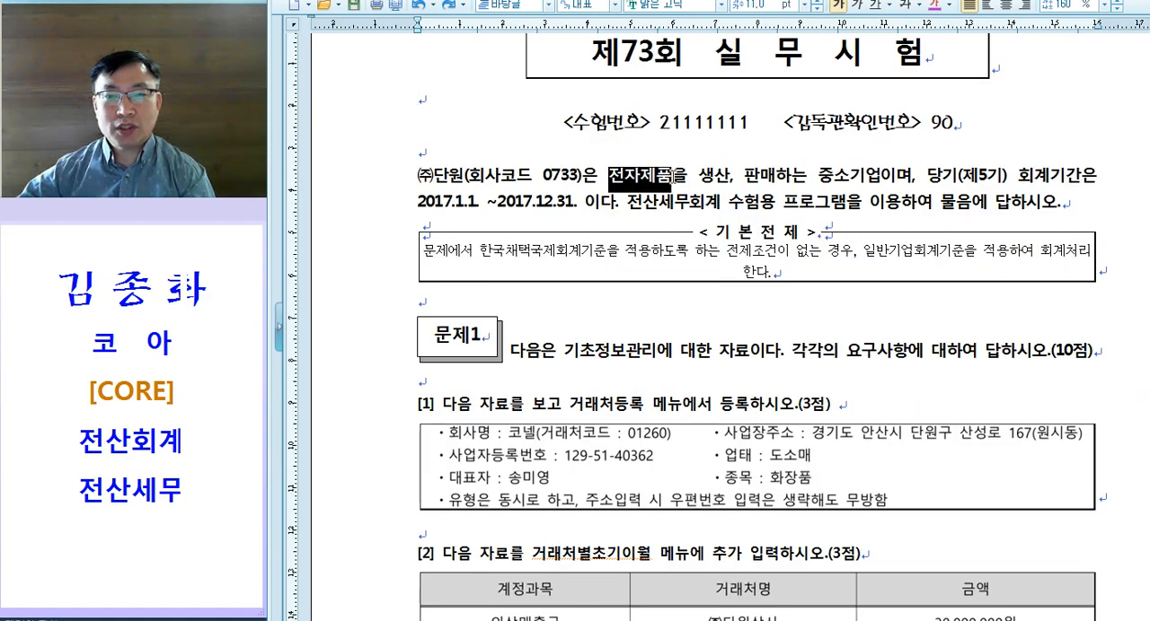
left_click(936, 11)
left_click(827, 180)
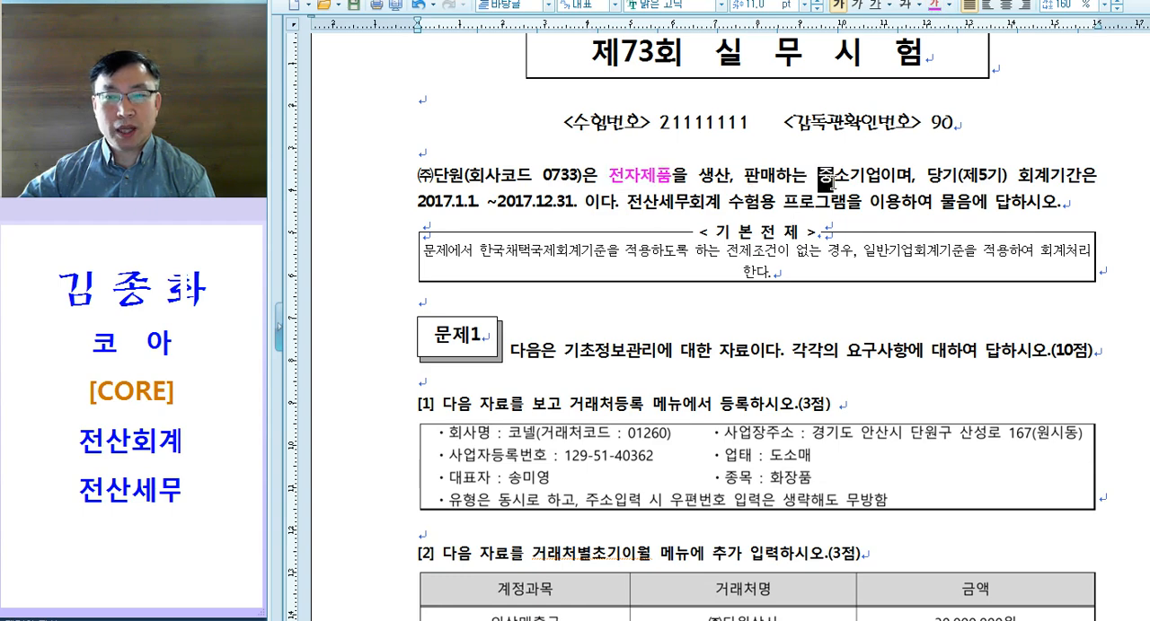
Step: Copy the magenta text formatting onto the menu name 거래처등록 in question [1] of 문제1
scroll(686, 245, "down", 2)
scroll(686, 245, "down", 3)
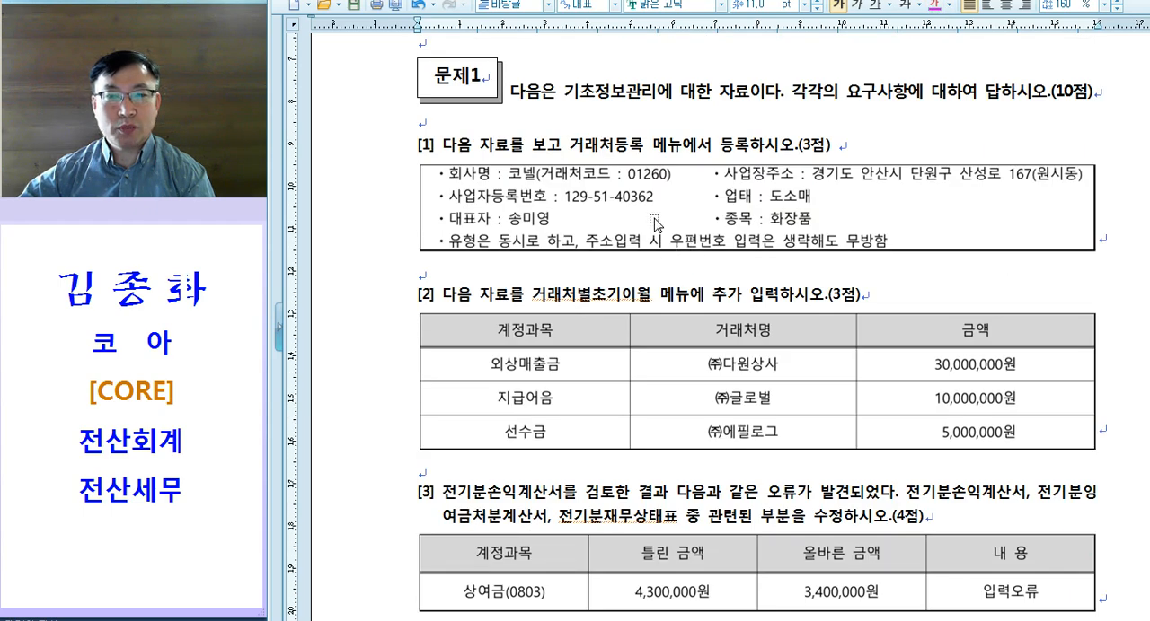
left_click_drag(567, 143, 652, 143)
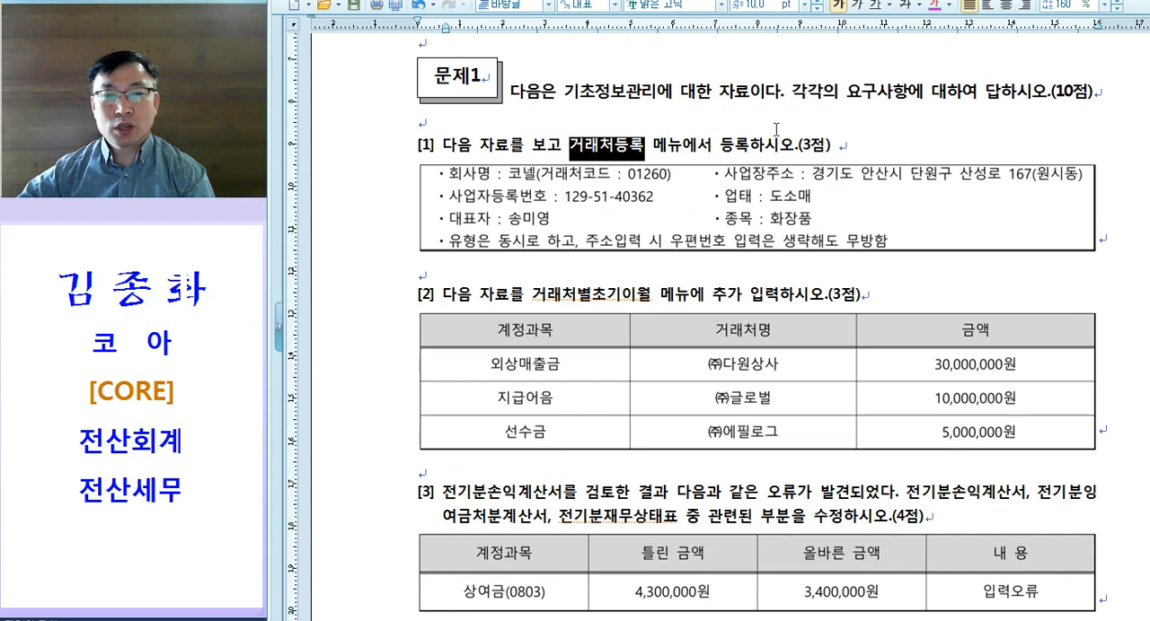
key("alt+c")
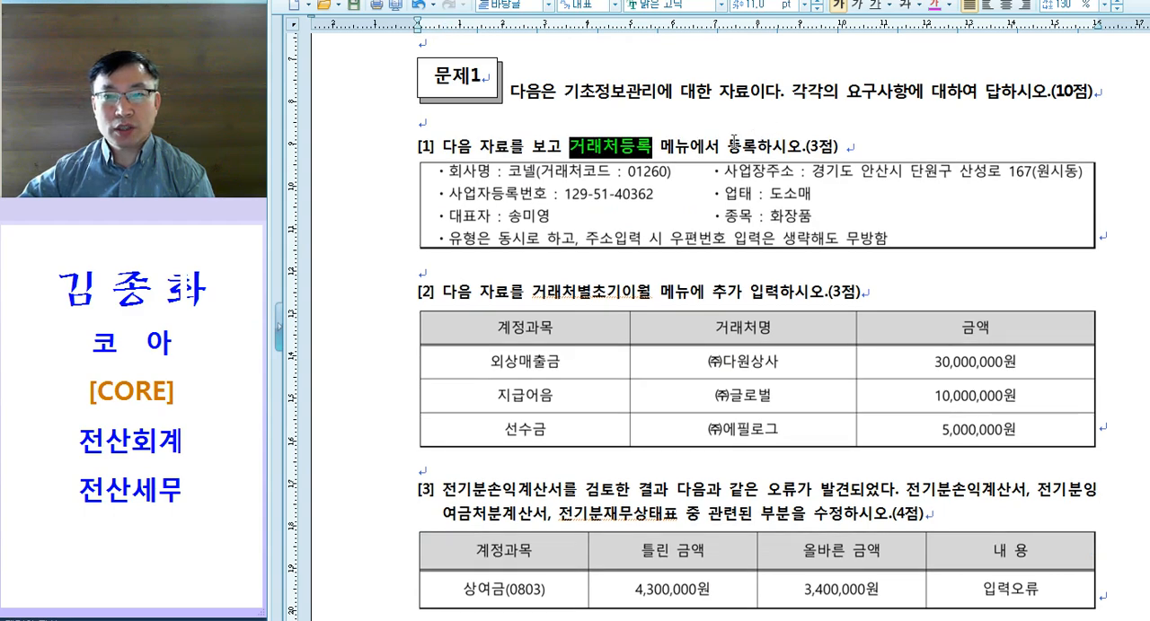
Step: Switch to KcLep and add a general business partner in 거래처등록 with code 01260, name 코넬 and type 동시
key("alt+Tab")
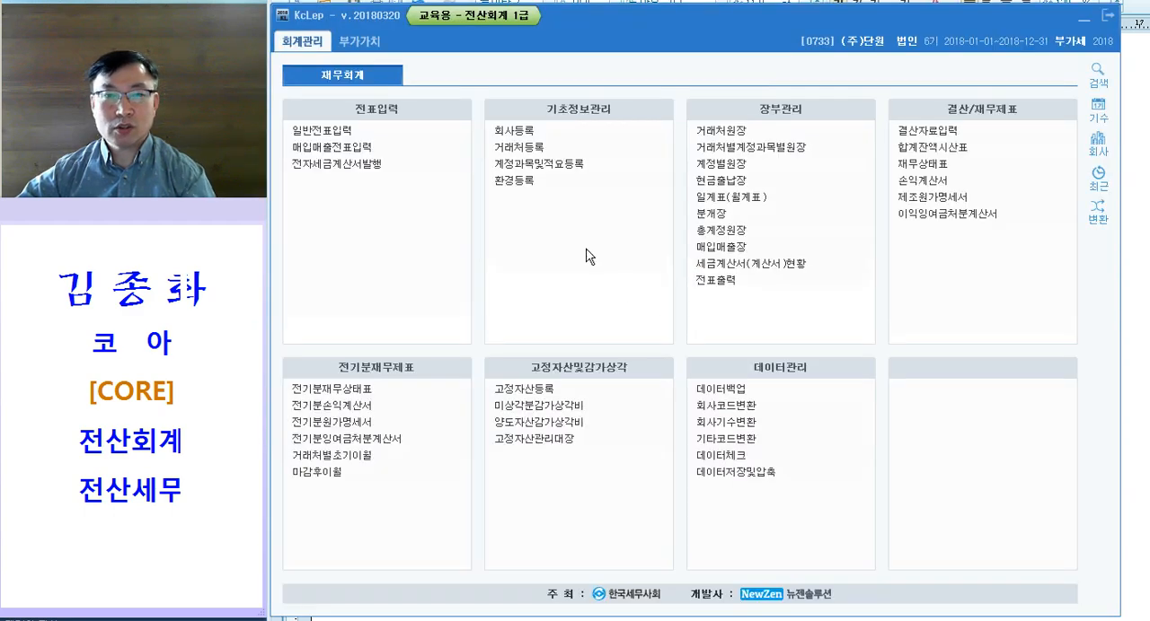
left_click(535, 149)
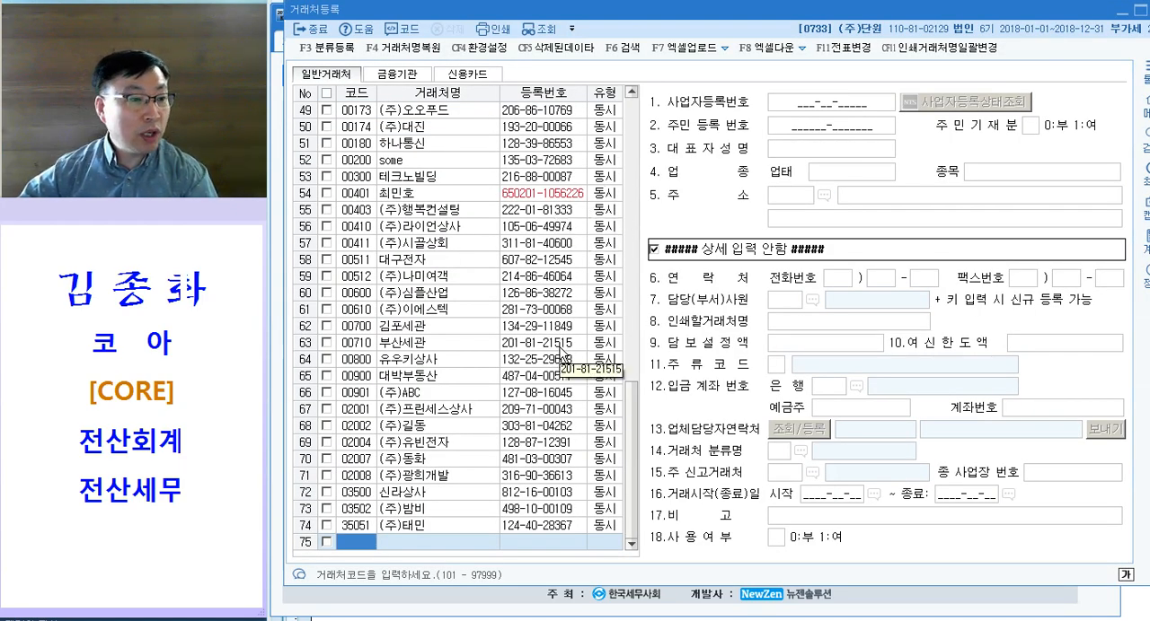
type("01260")
key("Return")
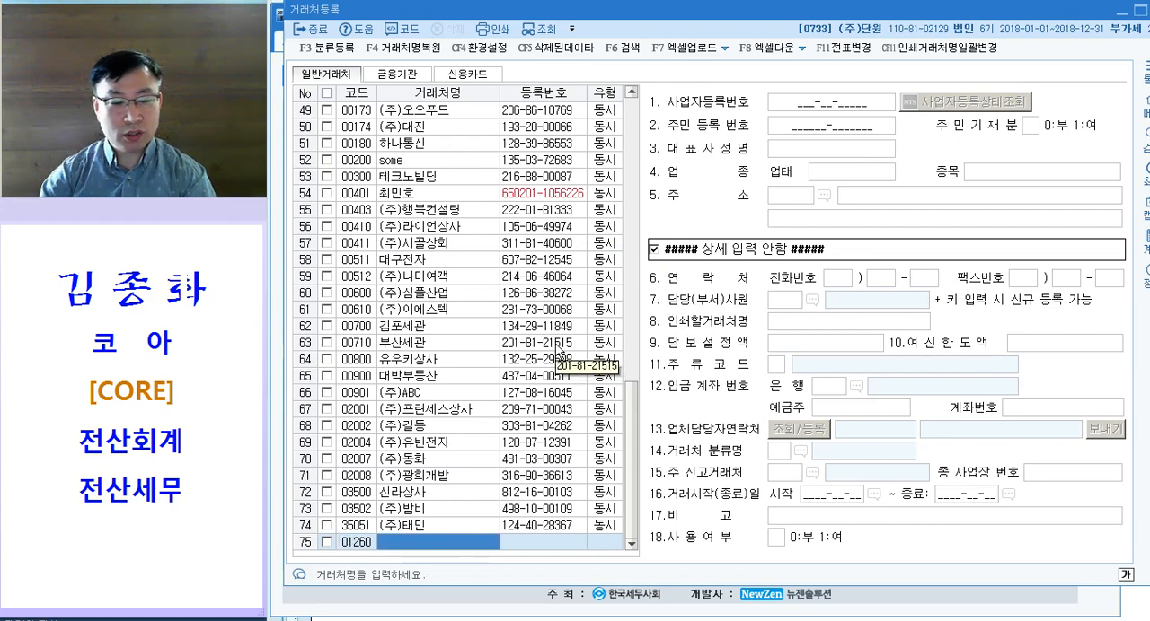
type("코넬")
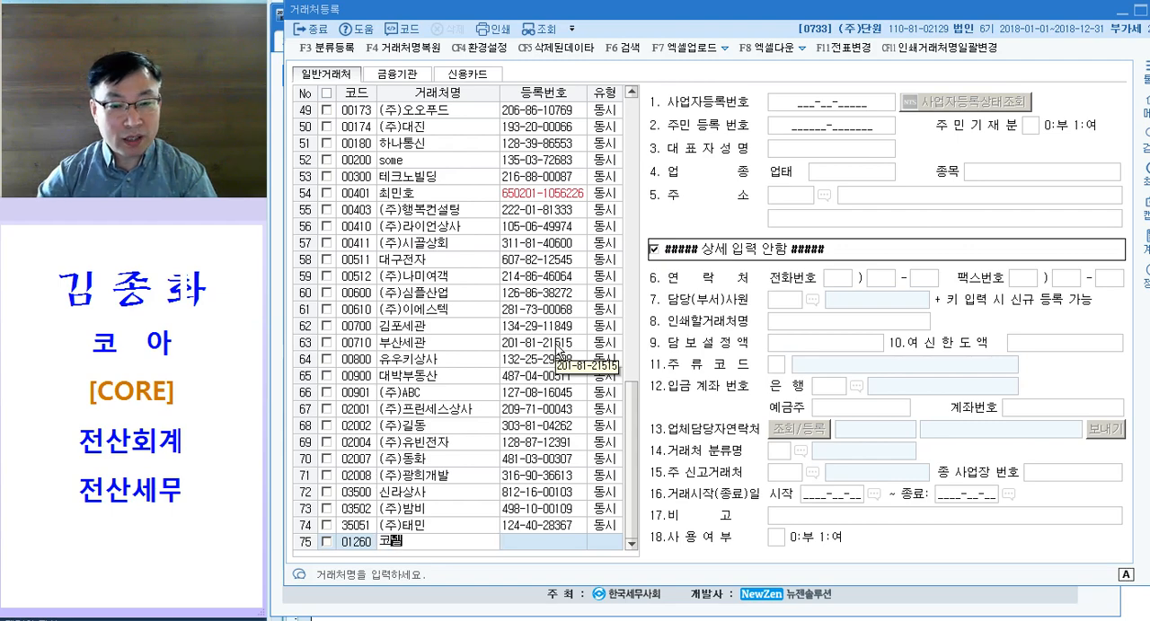
key("Return")
key("Return")
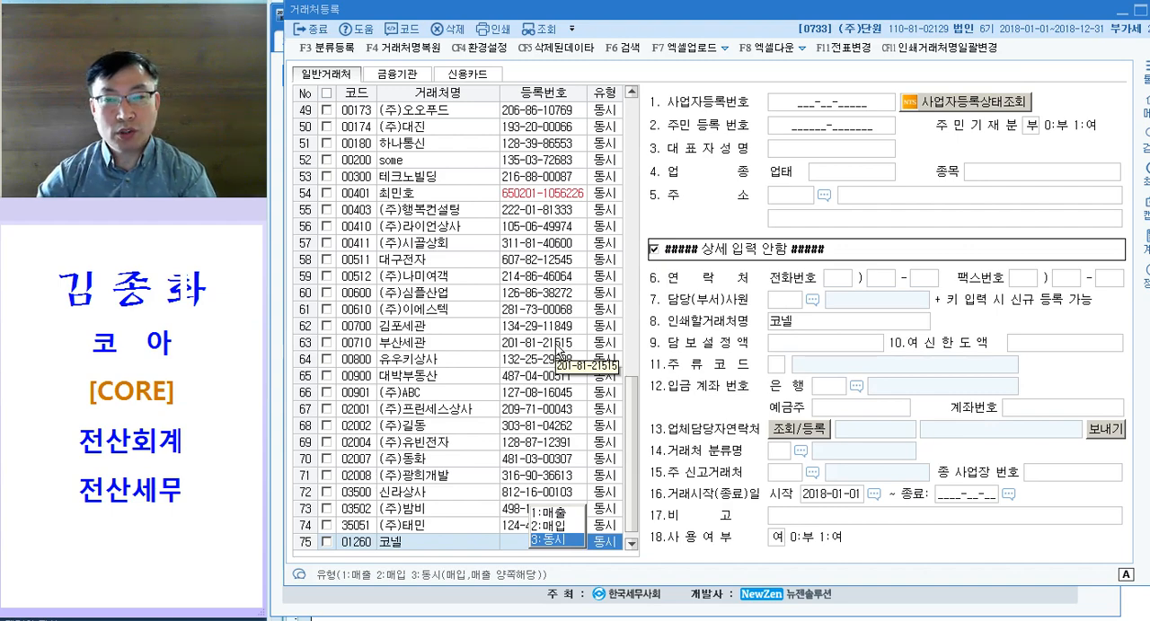
key("Return")
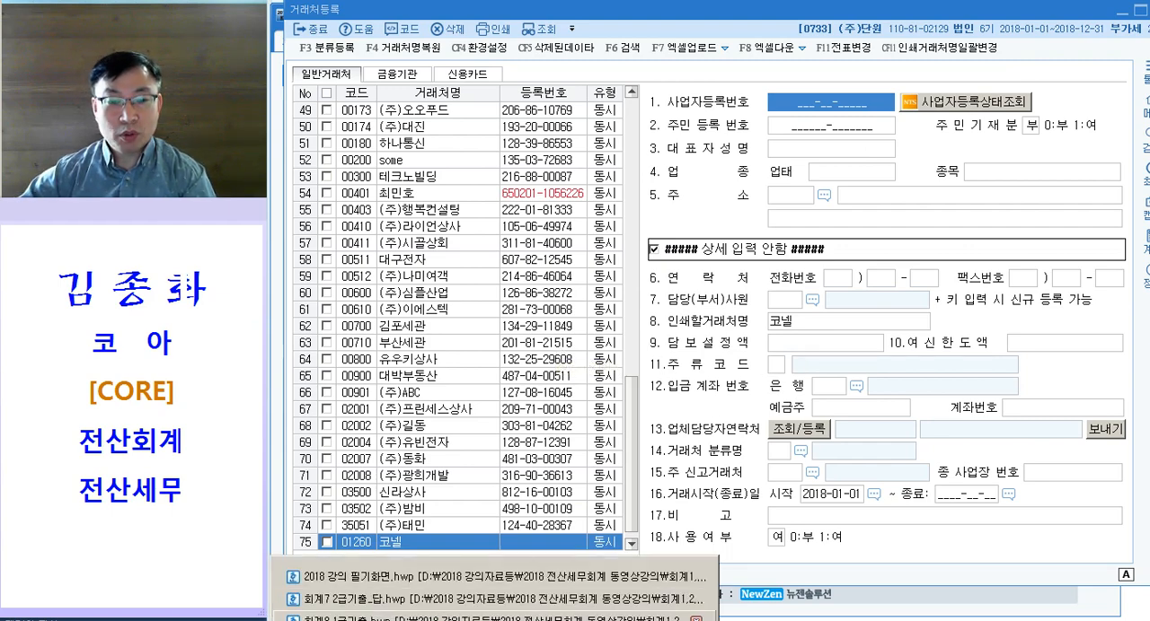
Step: Return to the exam document and review the business partner details given in question [1]
mouse_move(495, 620)
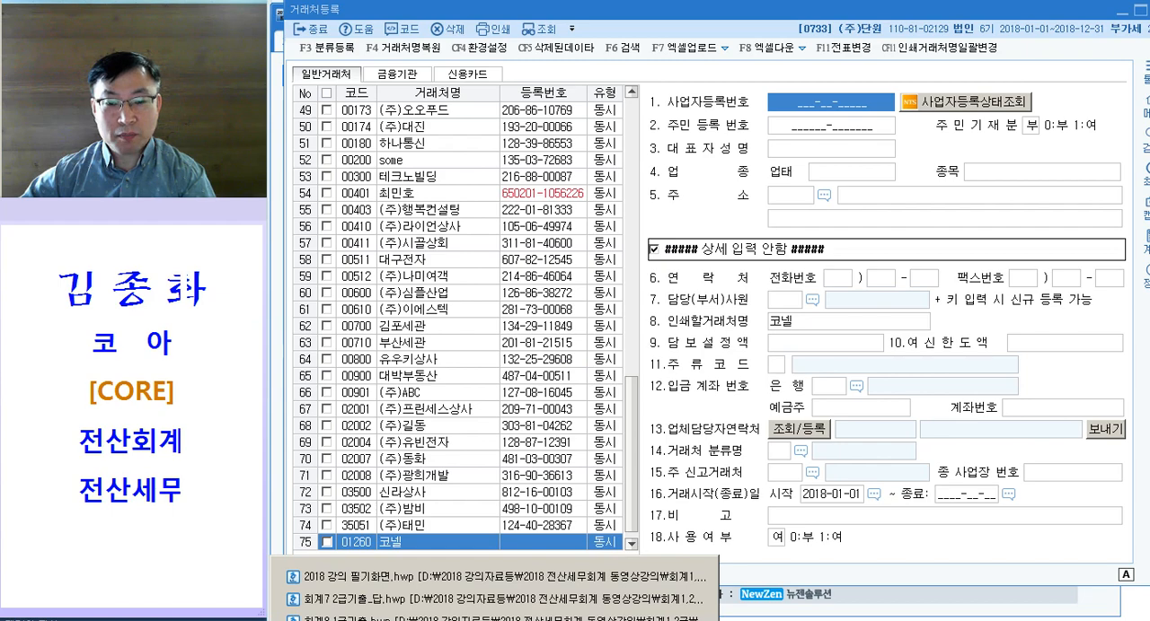
left_click(689, 617)
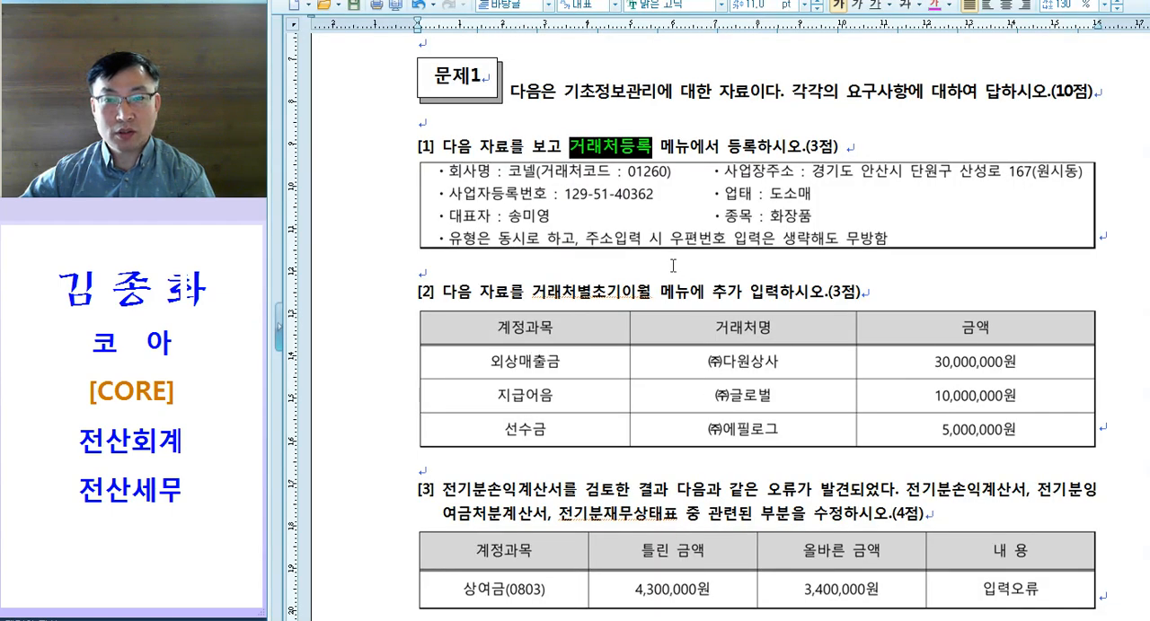
left_click(674, 287)
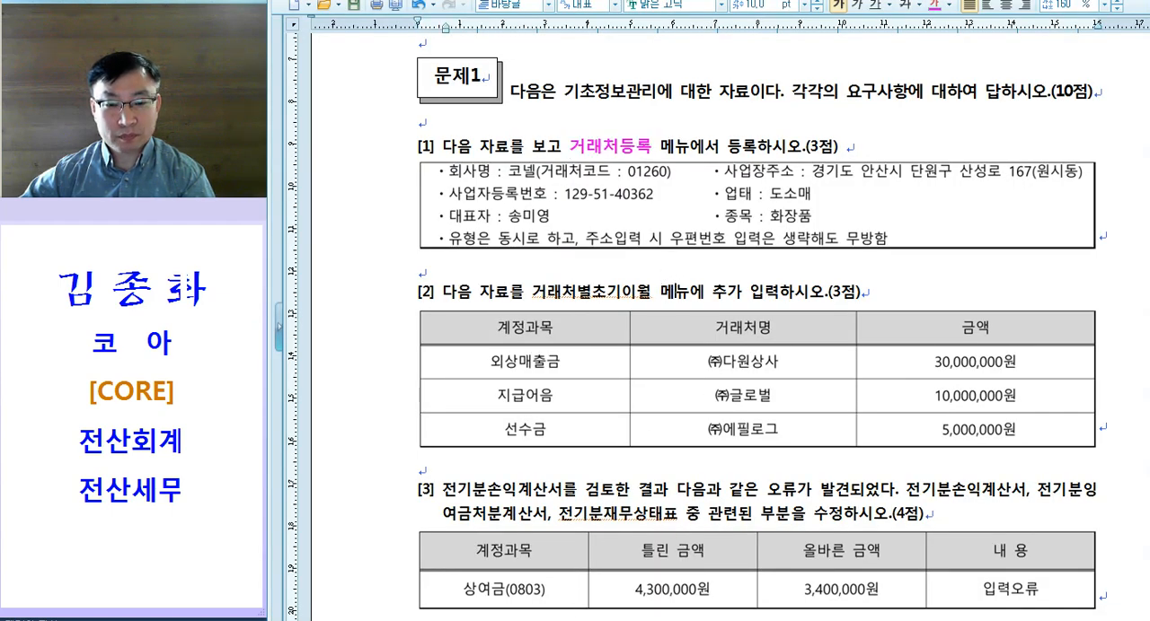
mouse_move(495, 619)
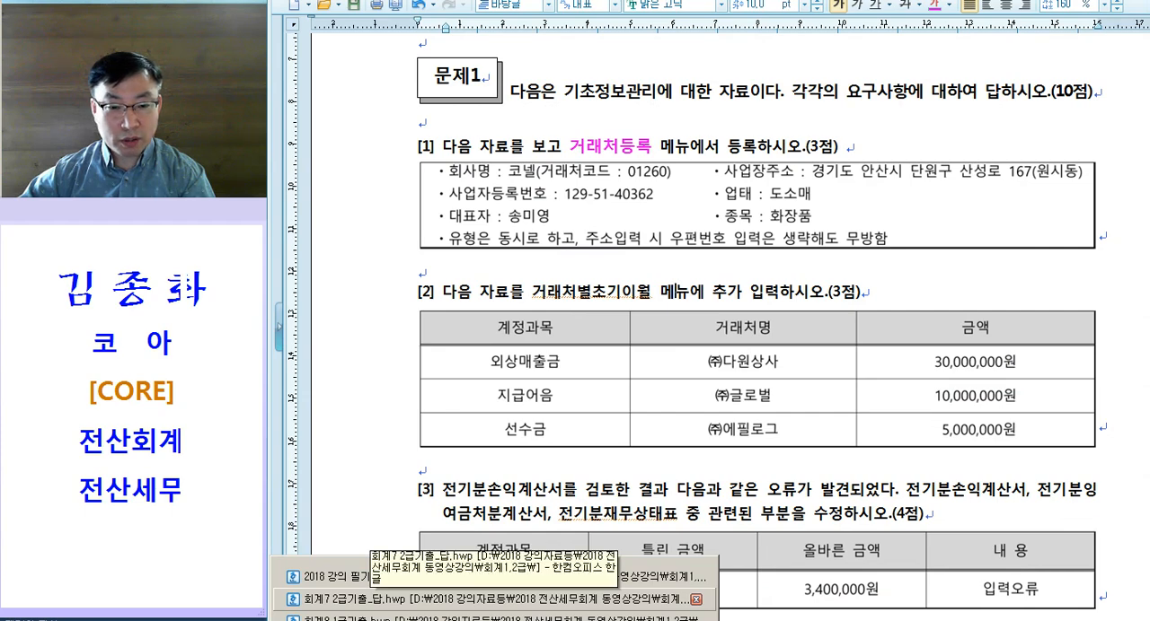
right_click(458, 620)
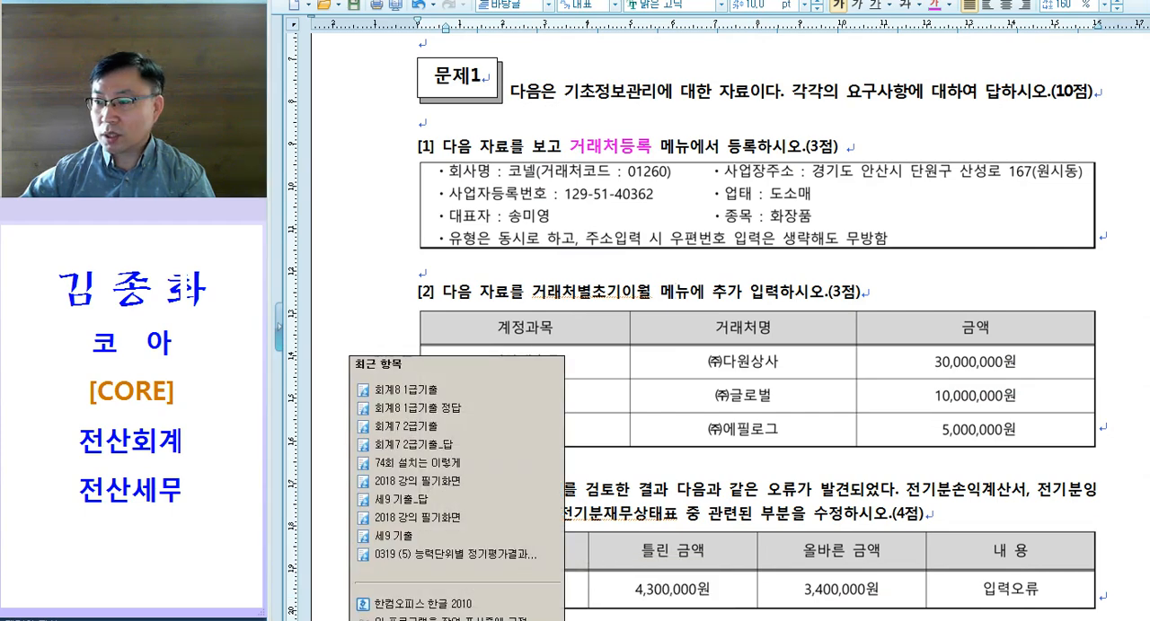
key("Escape")
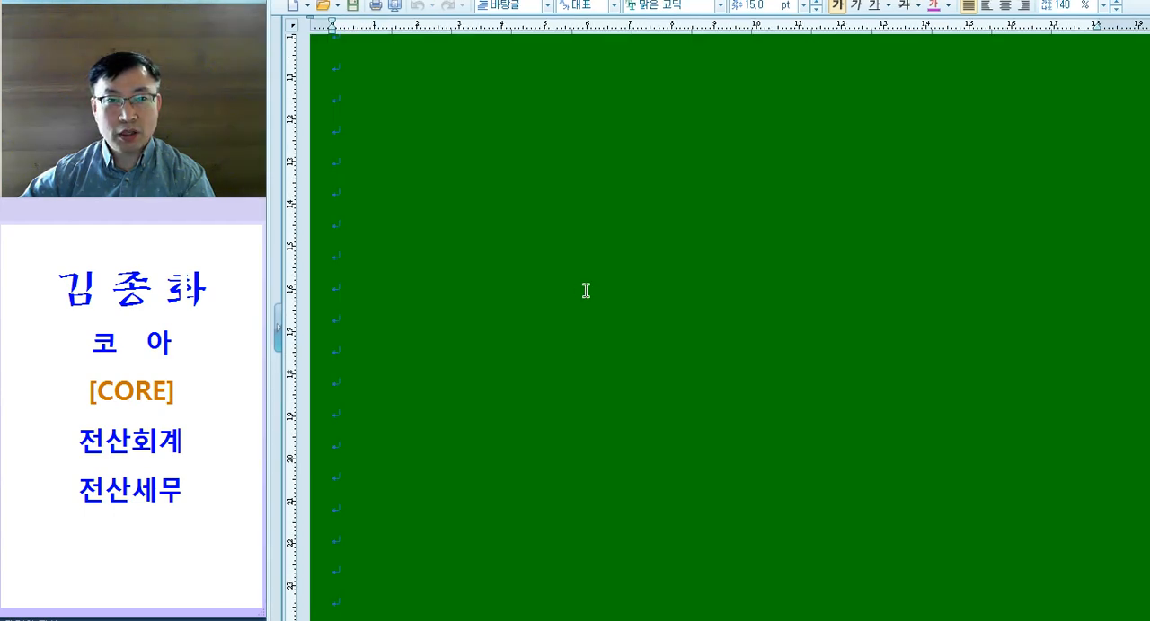
left_click(469, 613)
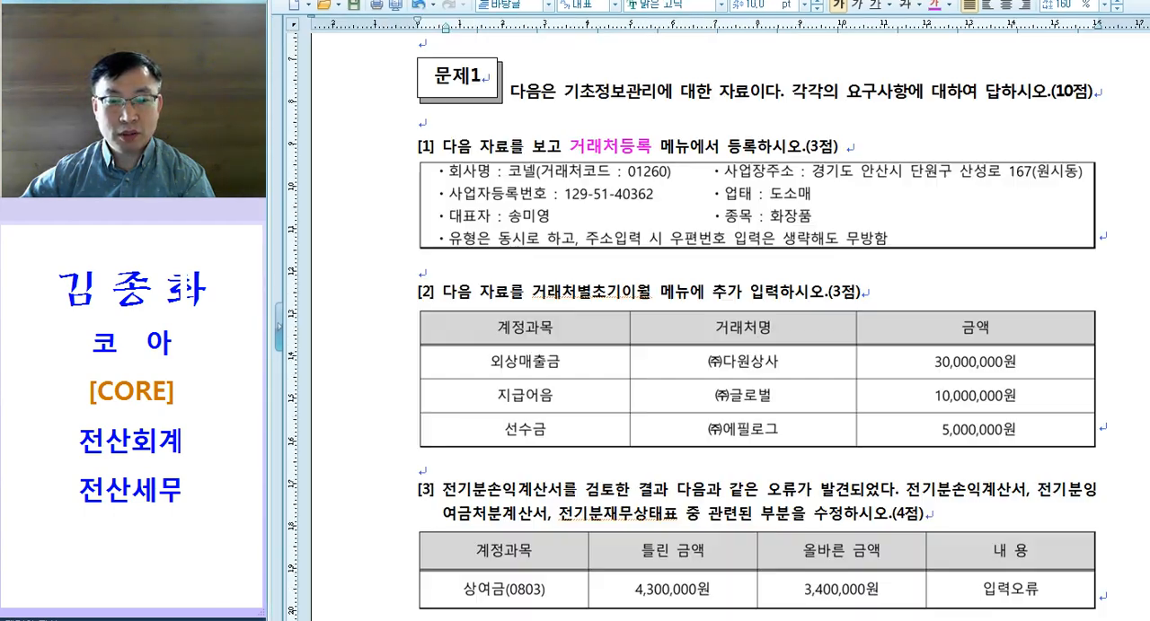
left_click(529, 266)
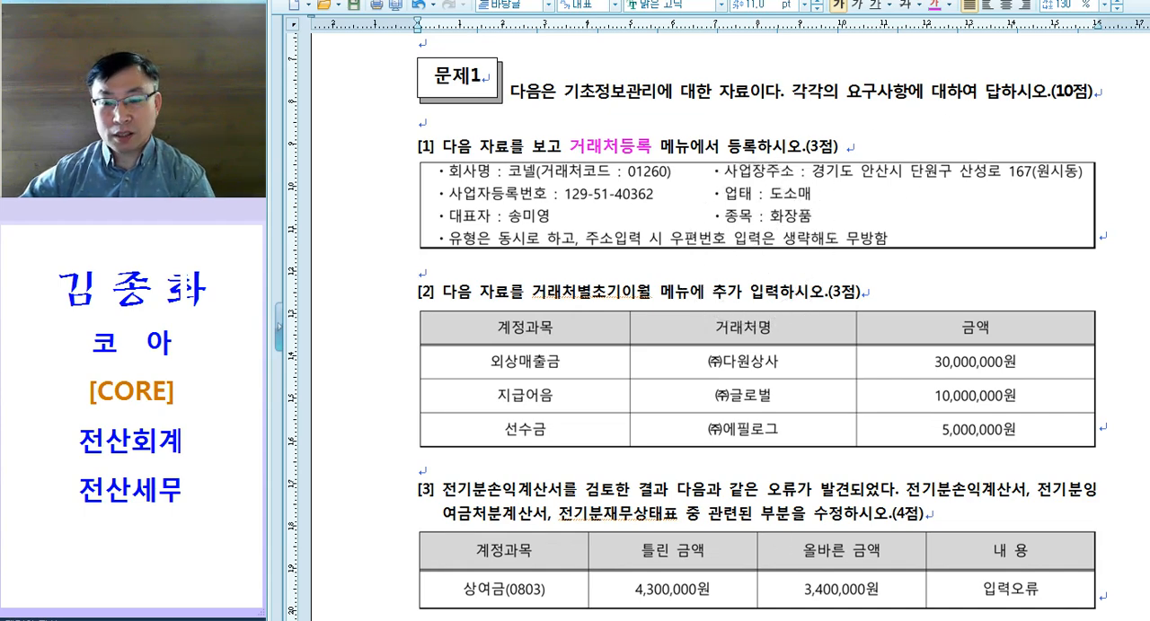
Step: Switch back to KcLep and enter the business registration number for partner 코넬
key("alt+Tab")
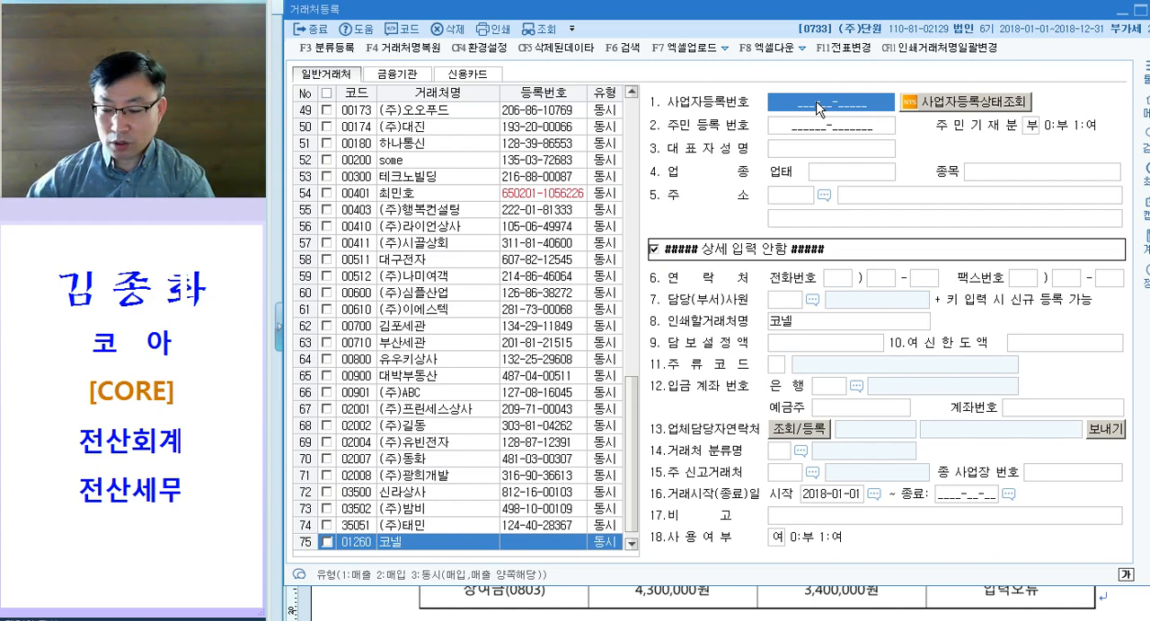
type("12")
type("951403")
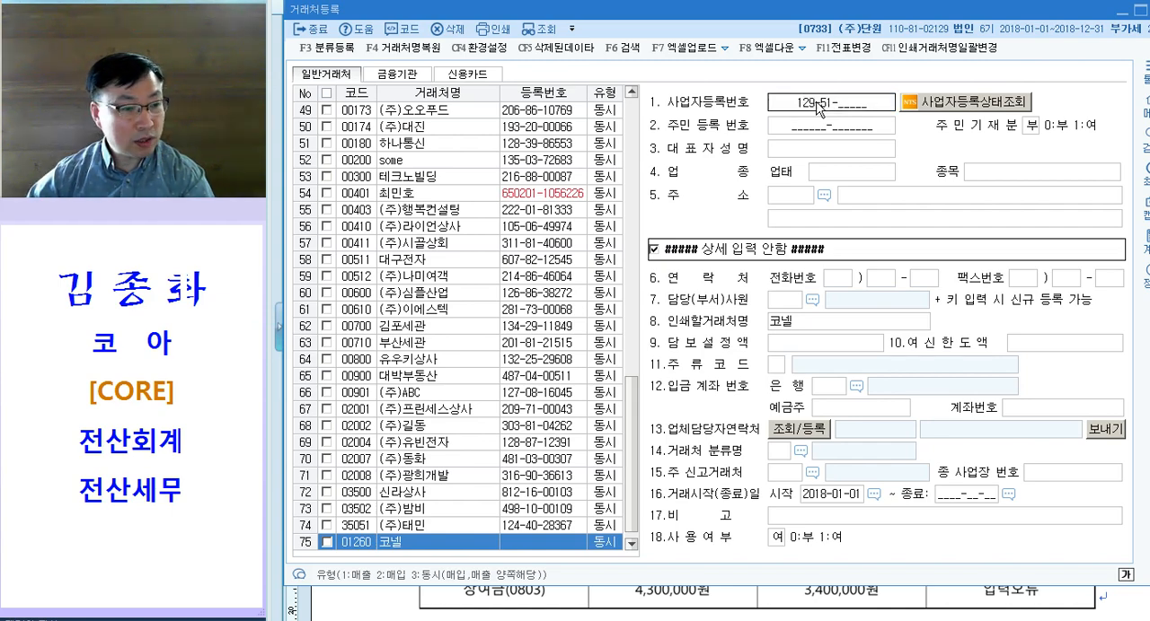
type("62")
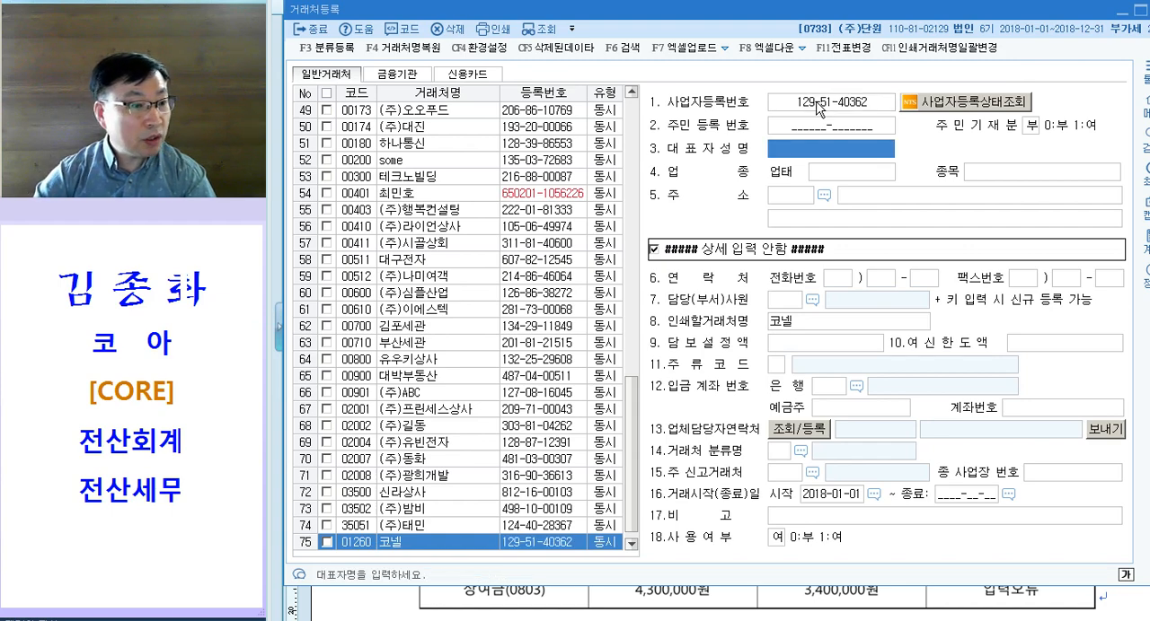
type("송미여")
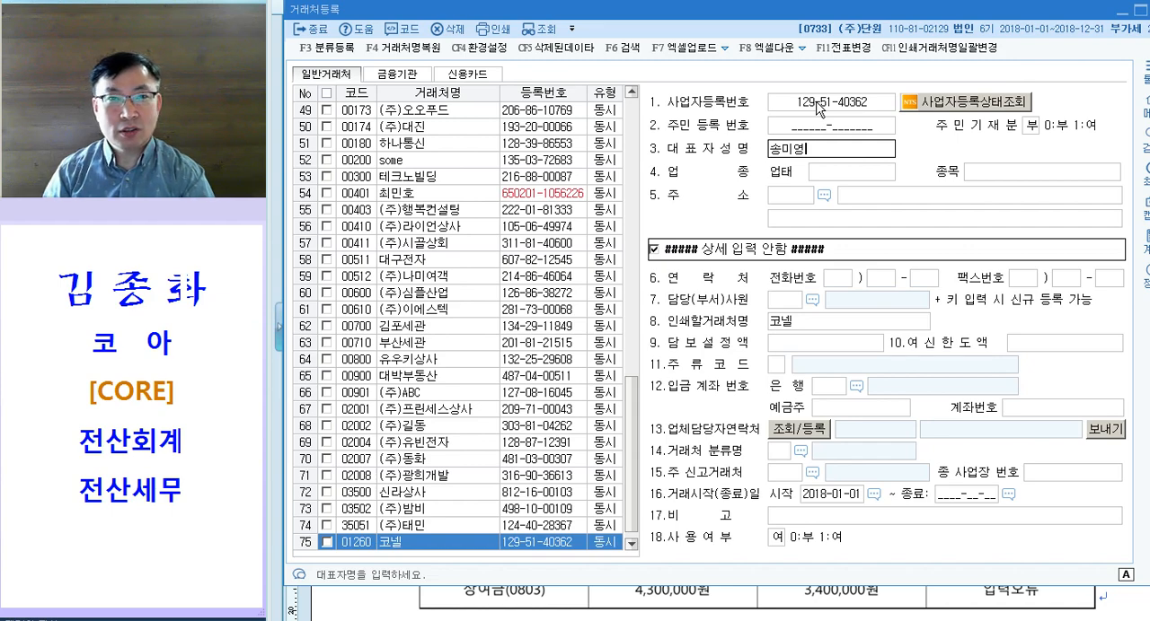
Step: Enter the representative's full name for 코넬 and set its business type (업태) to 도소매
key("Return")
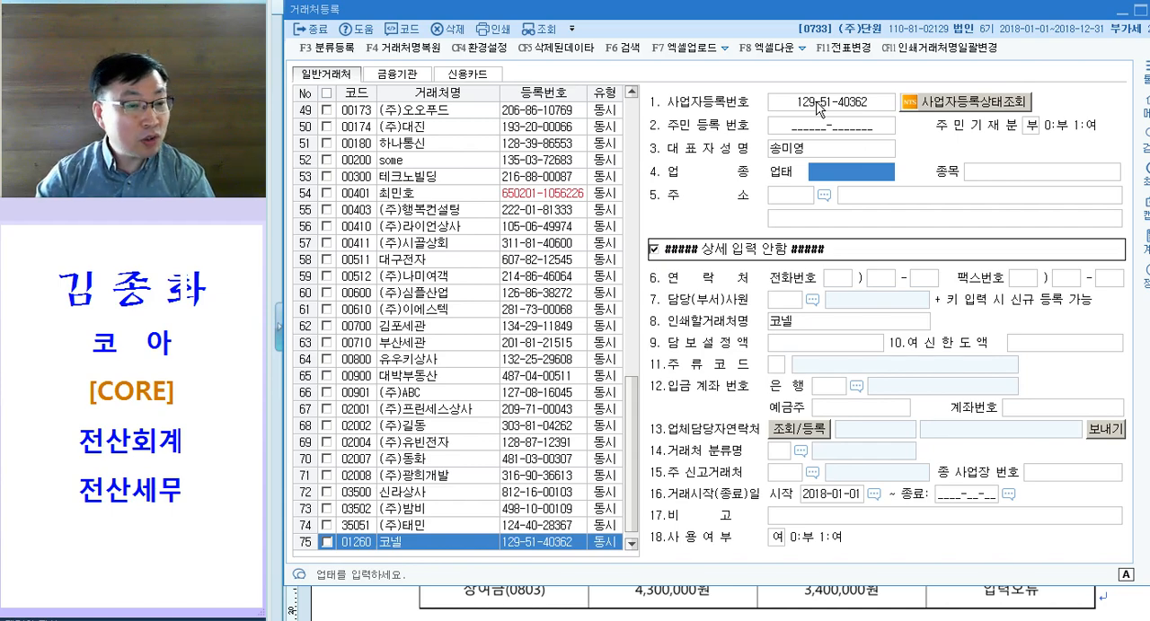
type("도소매")
key("Return")
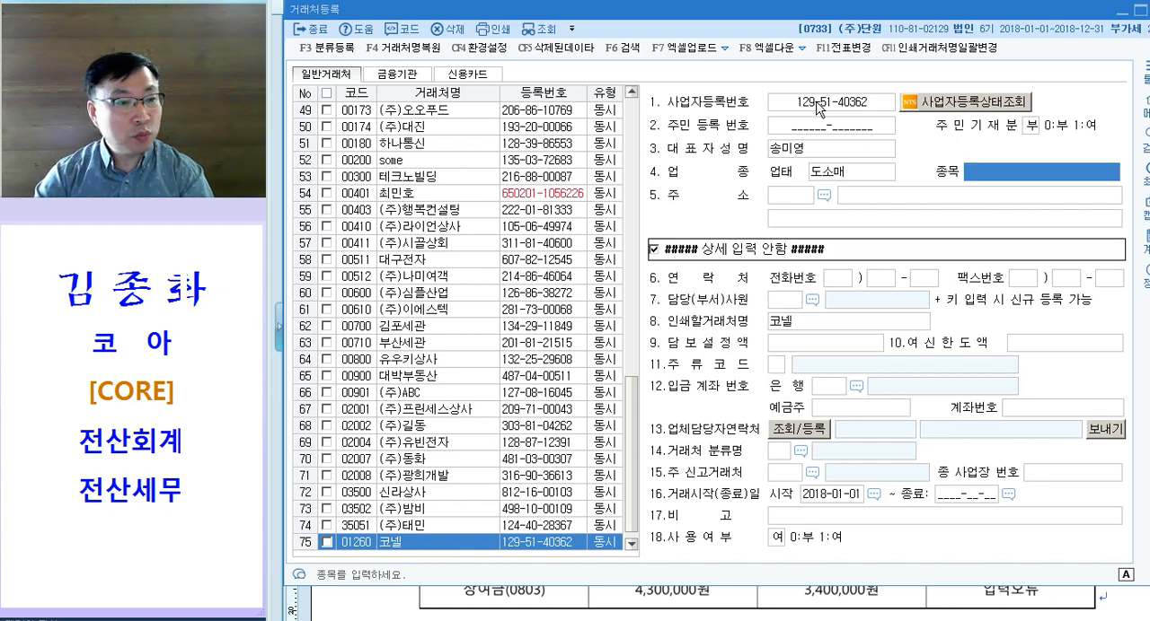
Step: Set the business item (종목) of partner 코넬 to 화장품
type("화")
type("장품")
key("Return")
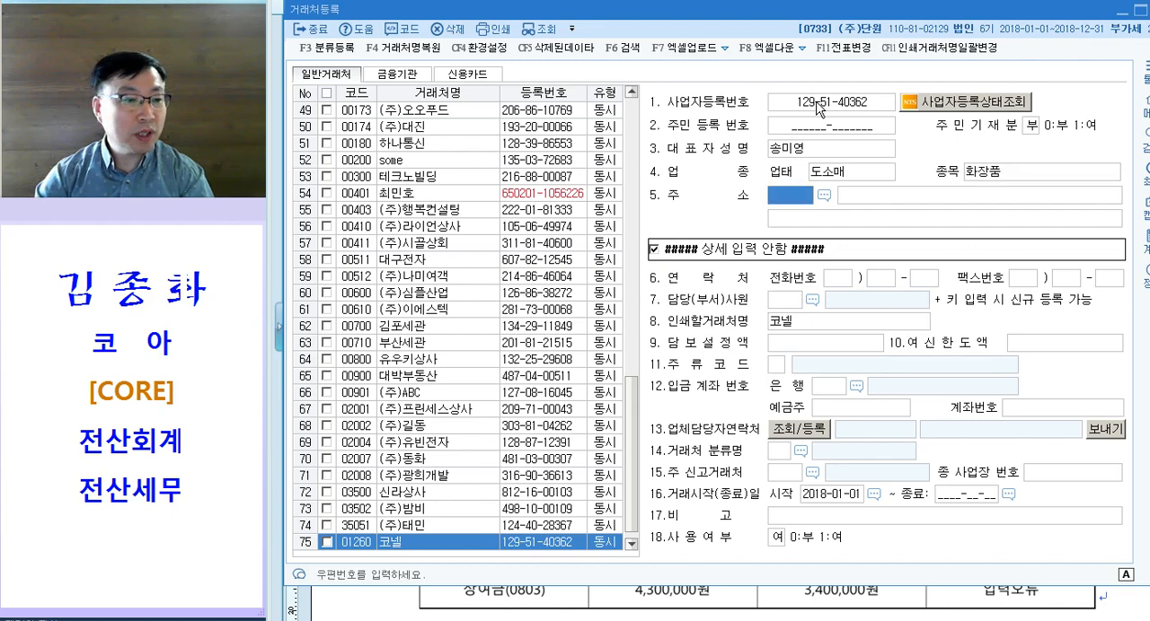
Step: Leave the postal code of 코넬 blank and enter its business address manually
key("Return")
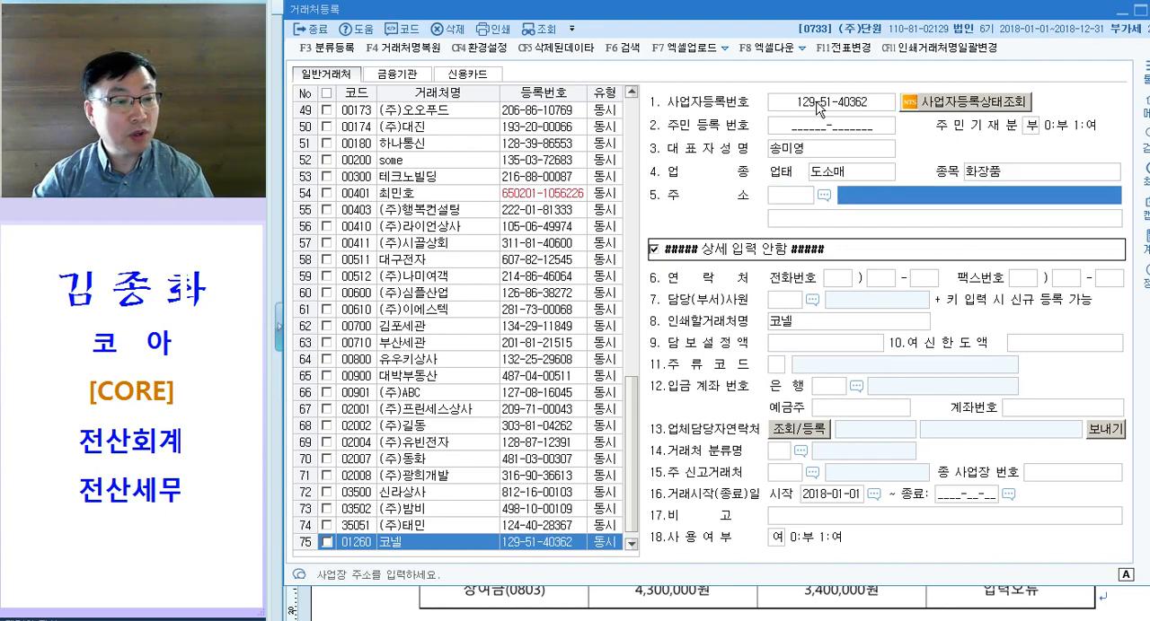
type("경기도 애")
type("산시 단이")
type("구 산성로 167")
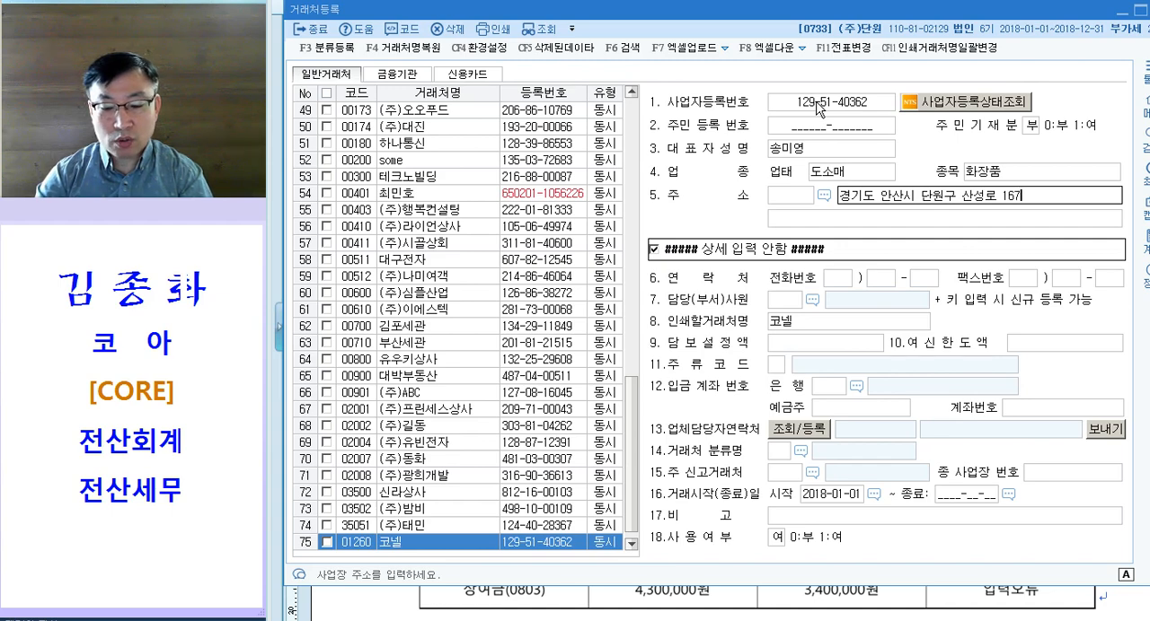
type("(원시동)")
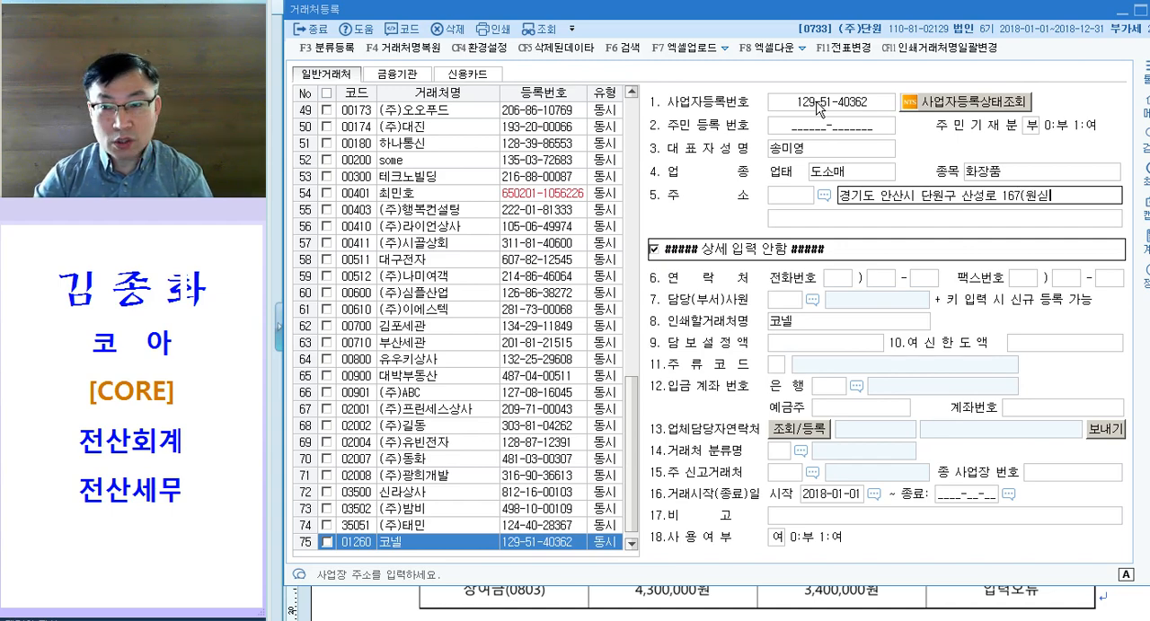
key("Return")
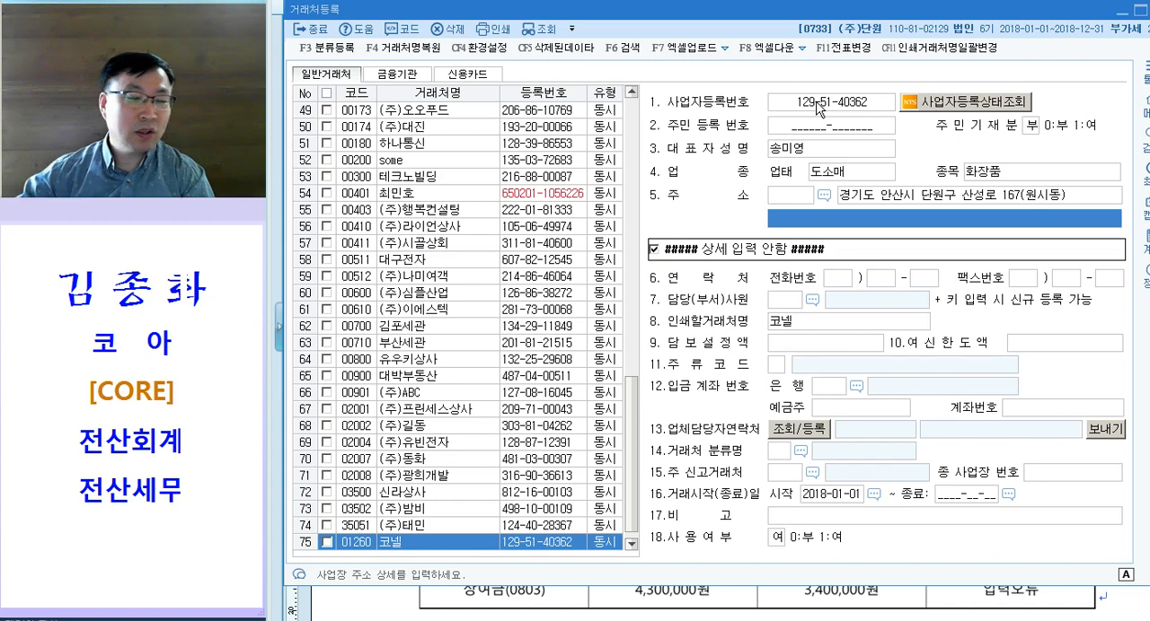
Step: Look up the postal code of 코넬 by its road-name address in 경기도 and apply the matching address to the record
left_click(782, 192)
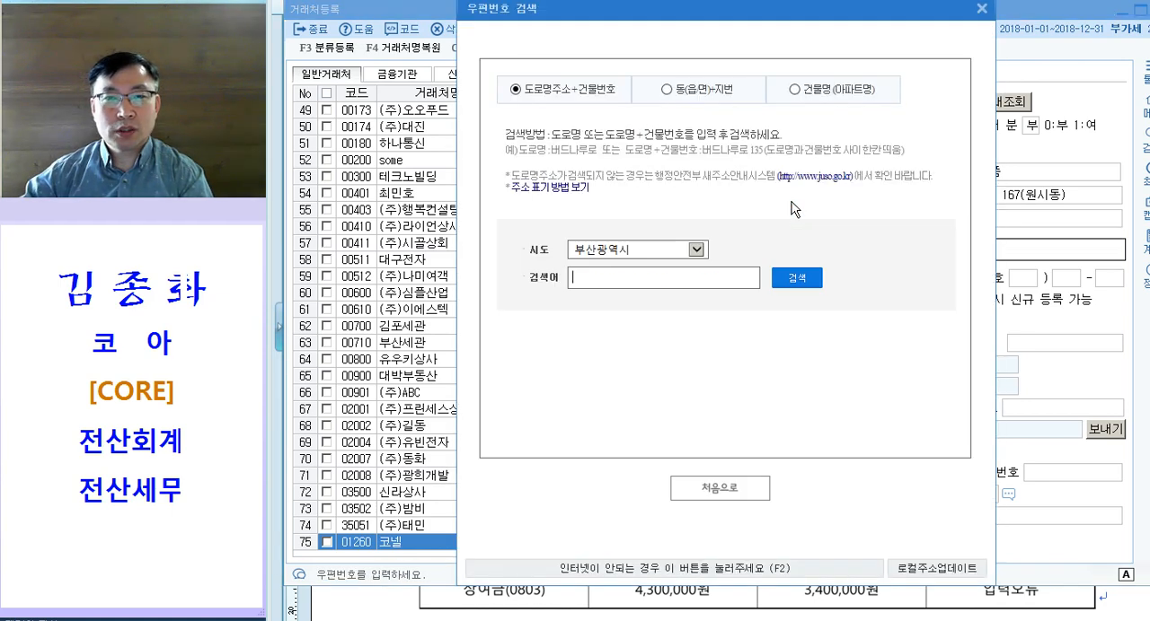
left_click(699, 252)
left_click(634, 276)
type("단원")
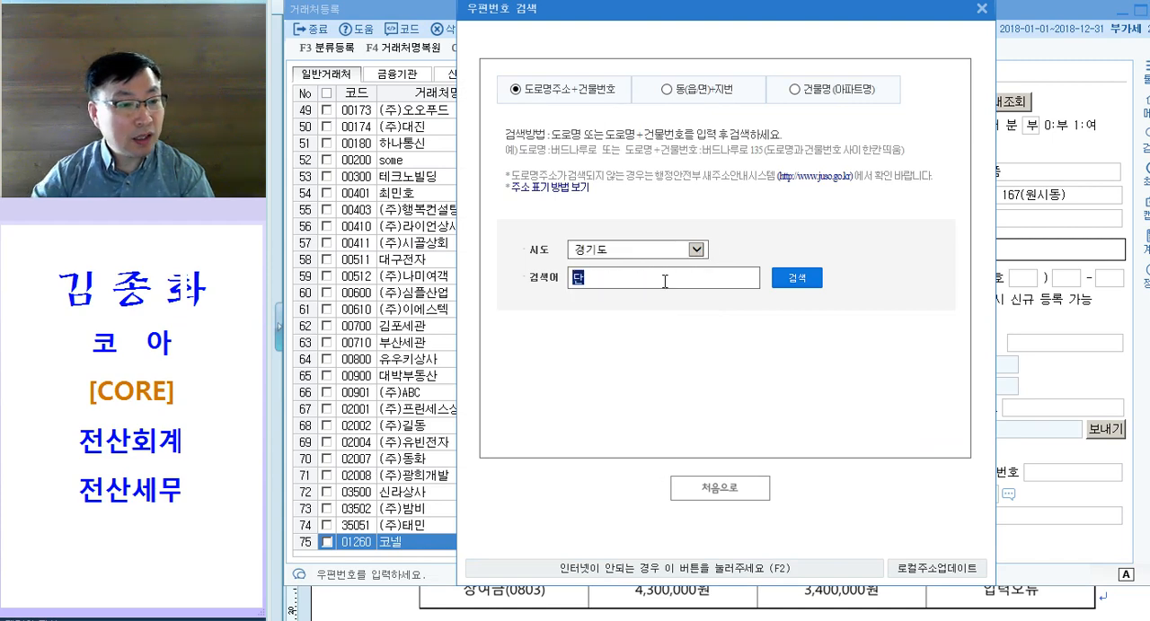
key("BackSpace")
key("BackSpace")
type("산서")
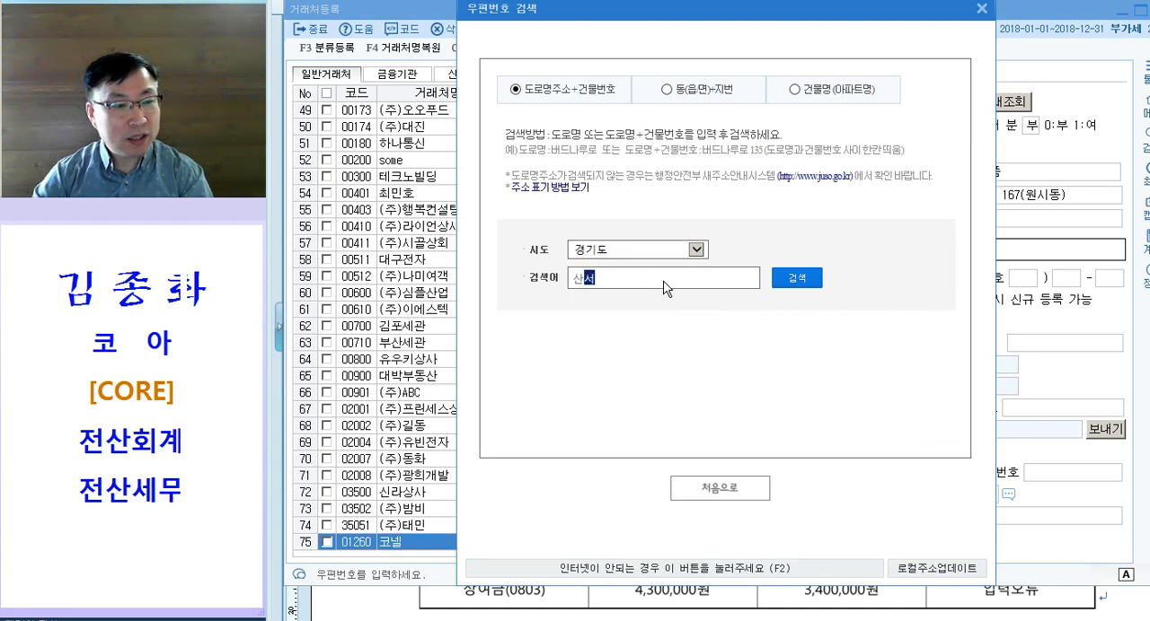
type("로 167")
key("Return")
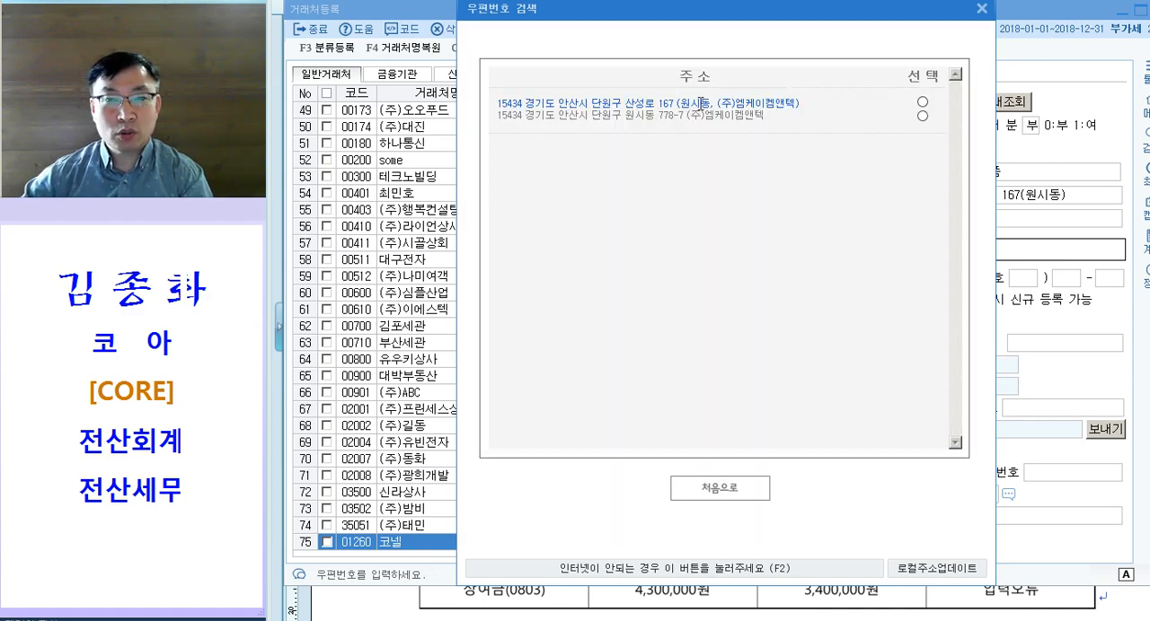
left_click_drag(729, 104, 799, 104)
left_click(922, 102)
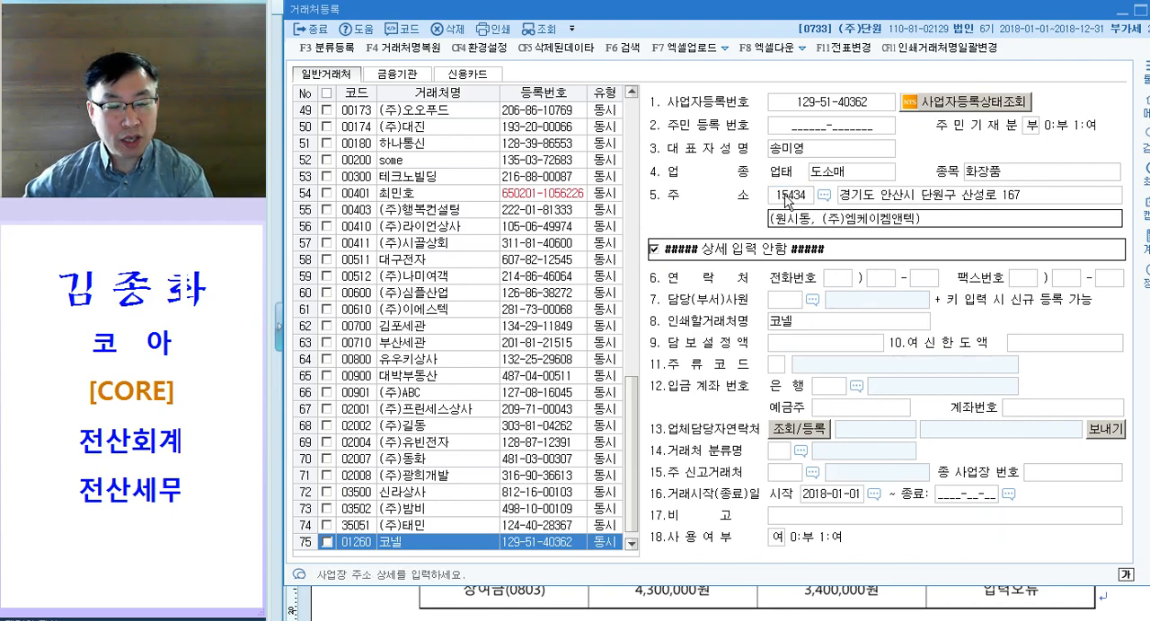
key("Return")
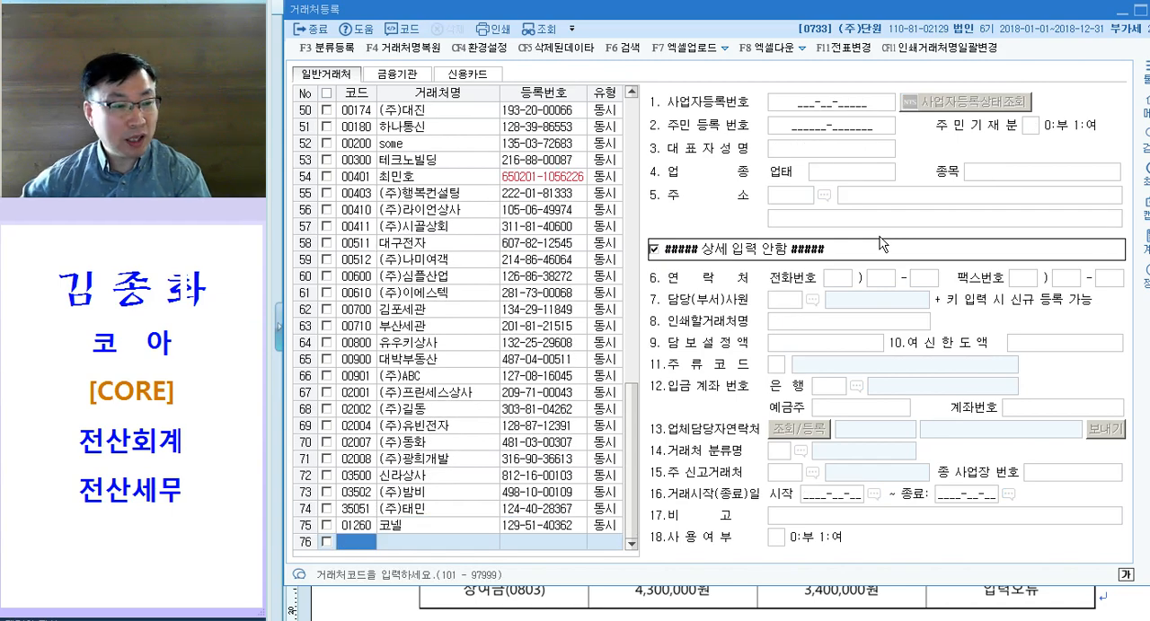
Step: Switch to the exam document and apply the magenta emphasis format to the menu name 거래처별초기이월 in question [2]
key("alt+Tab")
left_click_drag(533, 290, 651, 291)
key("alt+c")
scroll(819, 297, "down", 1)
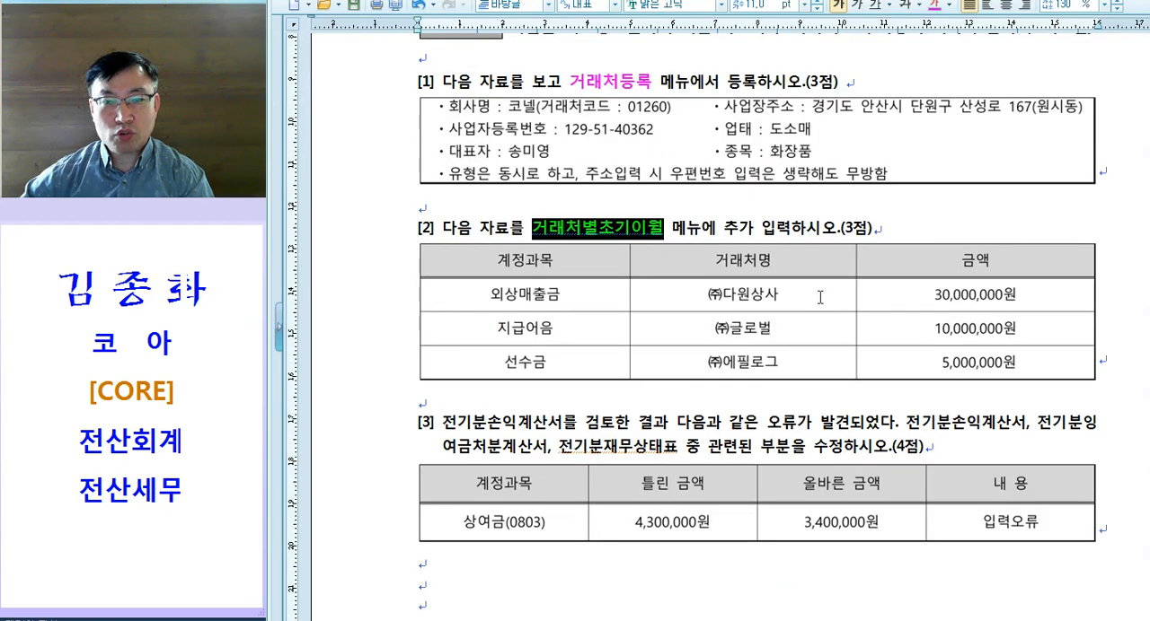
scroll(820, 297, "down", 1)
Step: Switch to KcLep, open 거래처별초기이월 and add partner (주)다원상사 with 30,000,000 under account 외상매출금
key("alt+Tab")
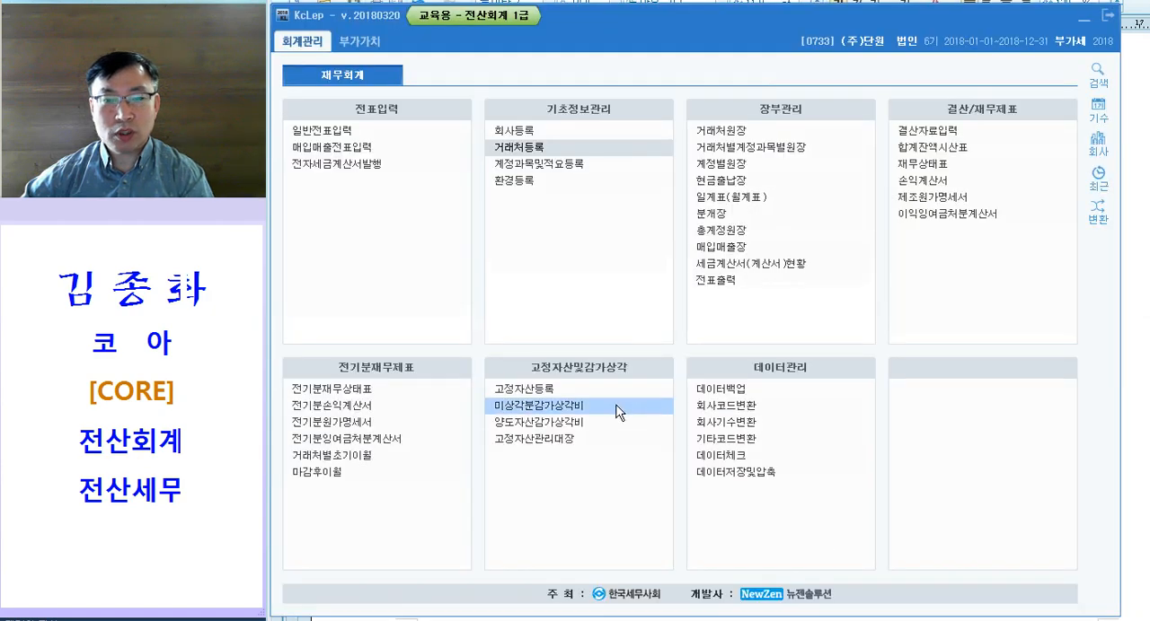
left_click(343, 461)
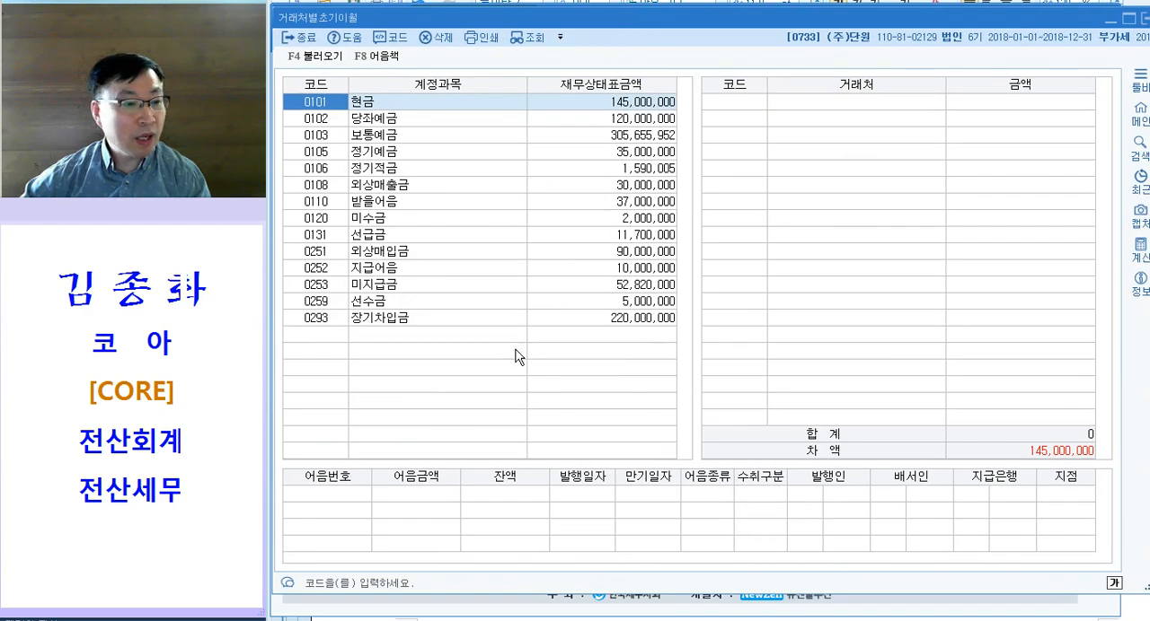
left_click(662, 189)
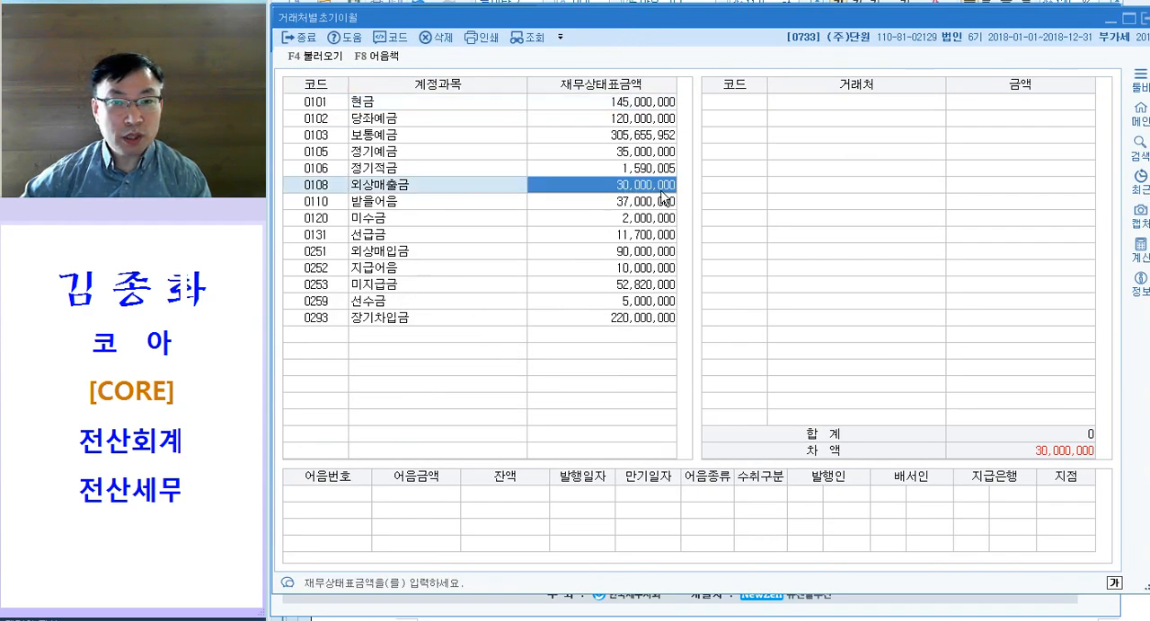
key("Return")
left_click(754, 96)
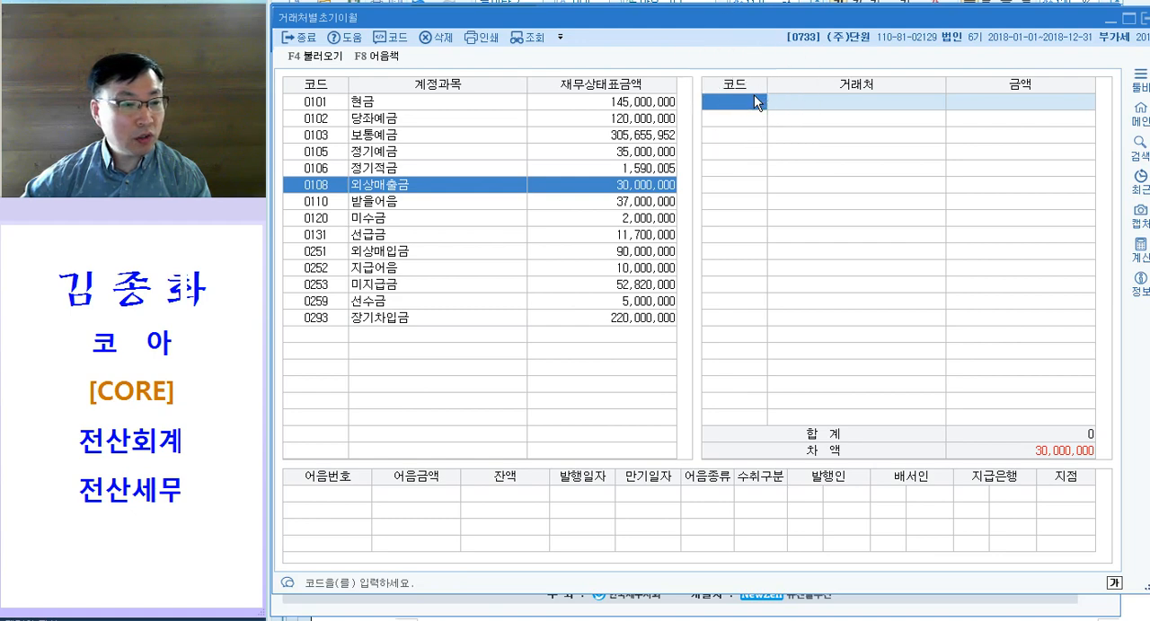
key("F2")
type("다원")
key("Return")
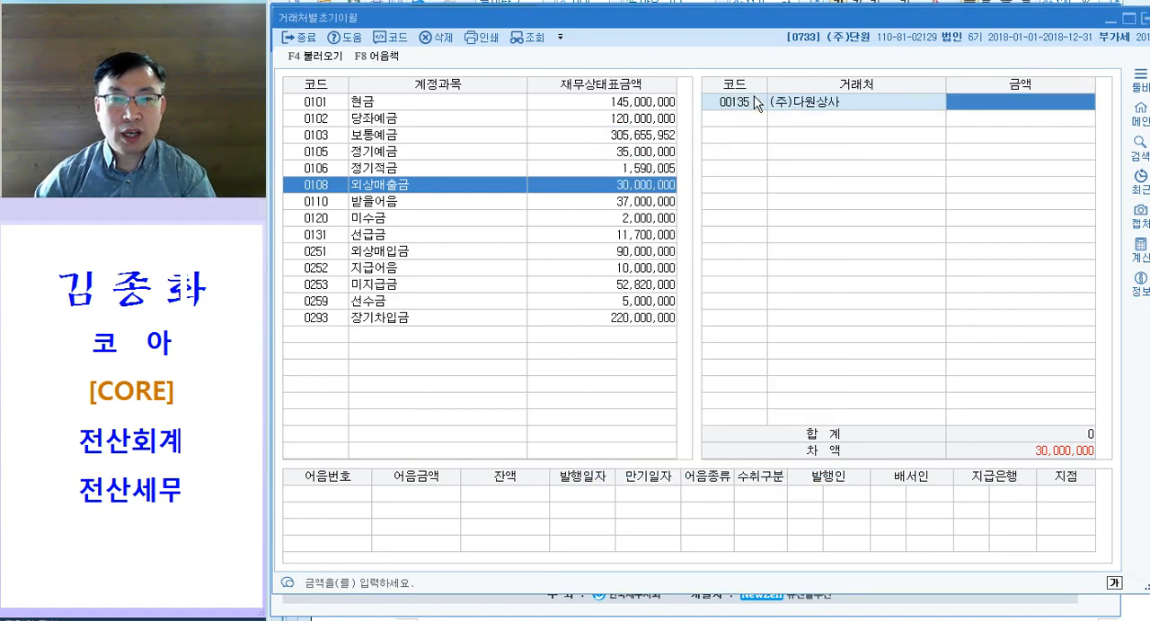
type("30000000")
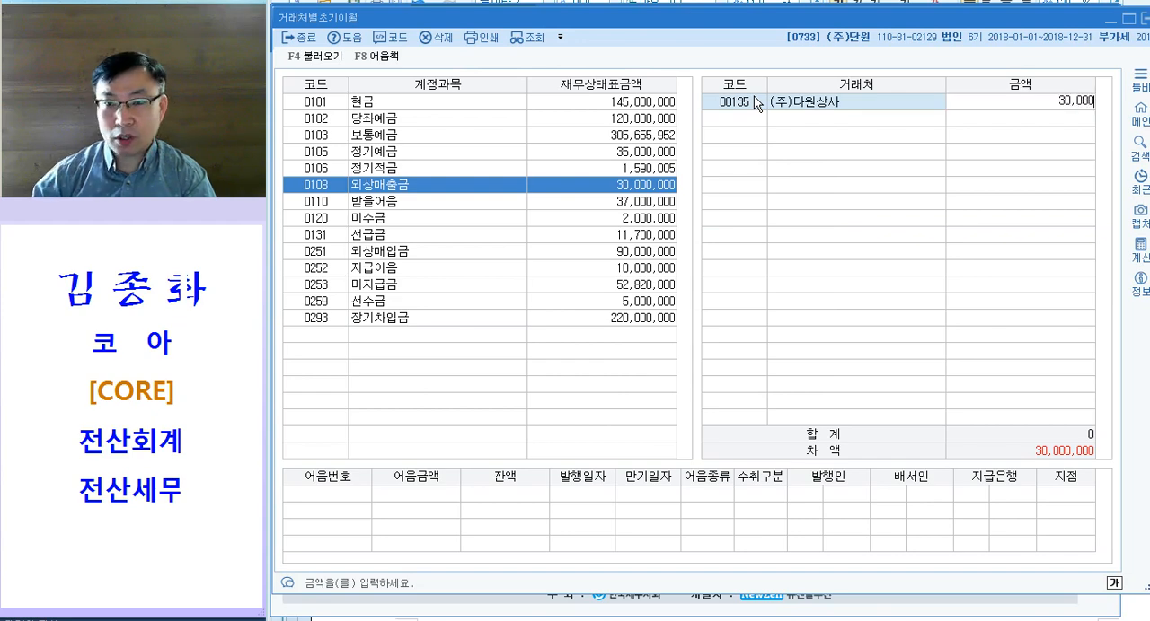
key("Return")
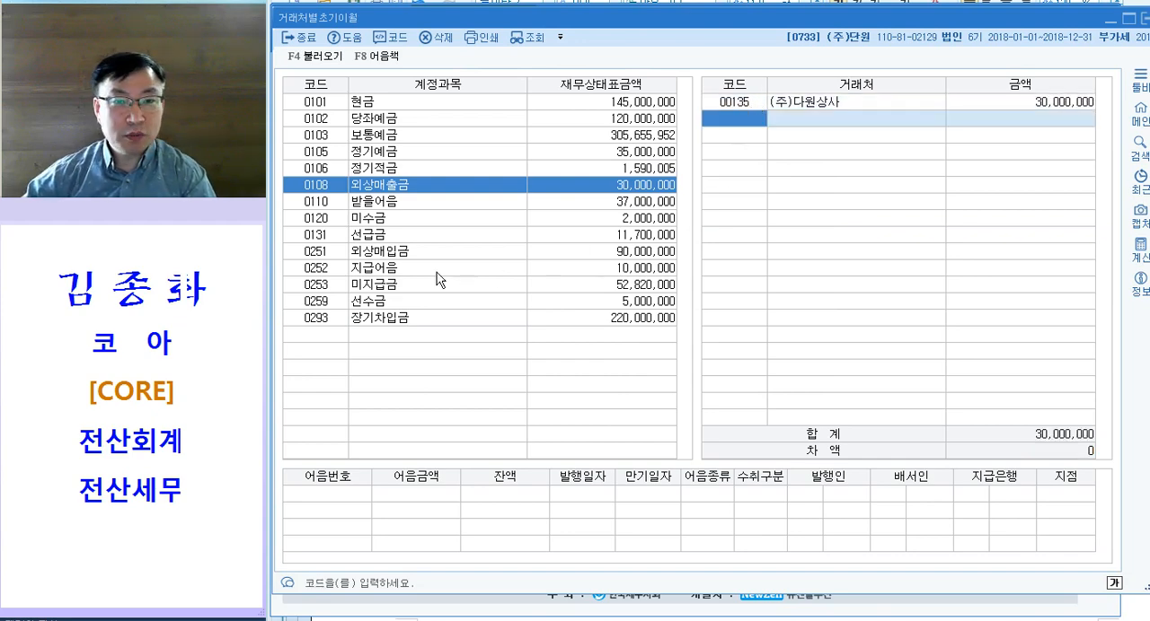
left_click(378, 286)
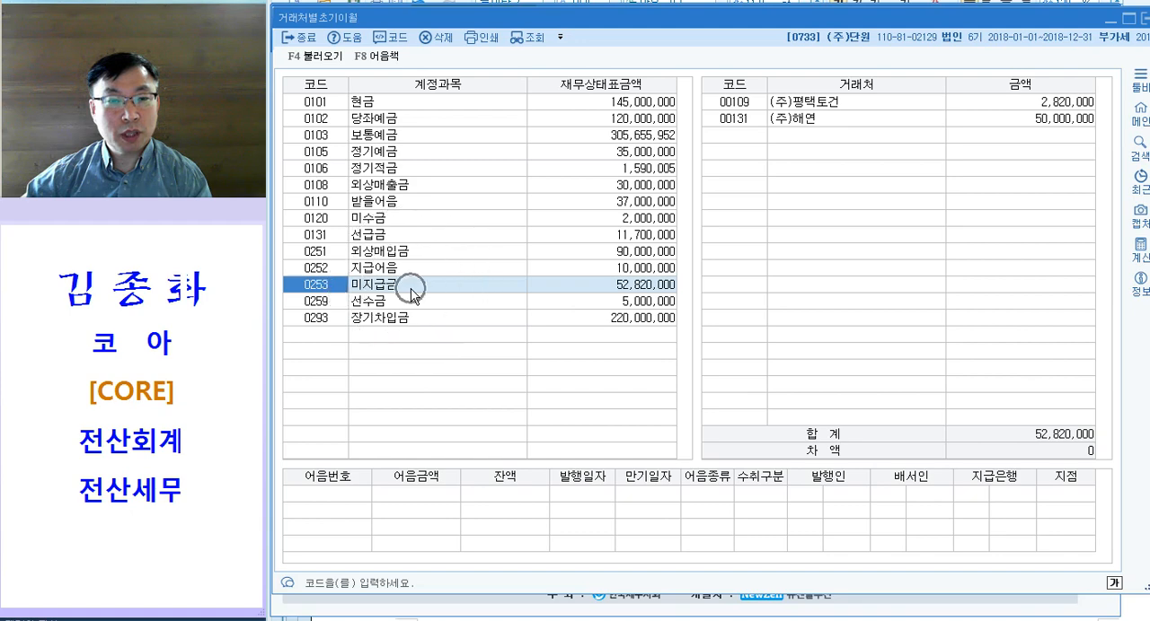
left_click(397, 268)
left_click(320, 334)
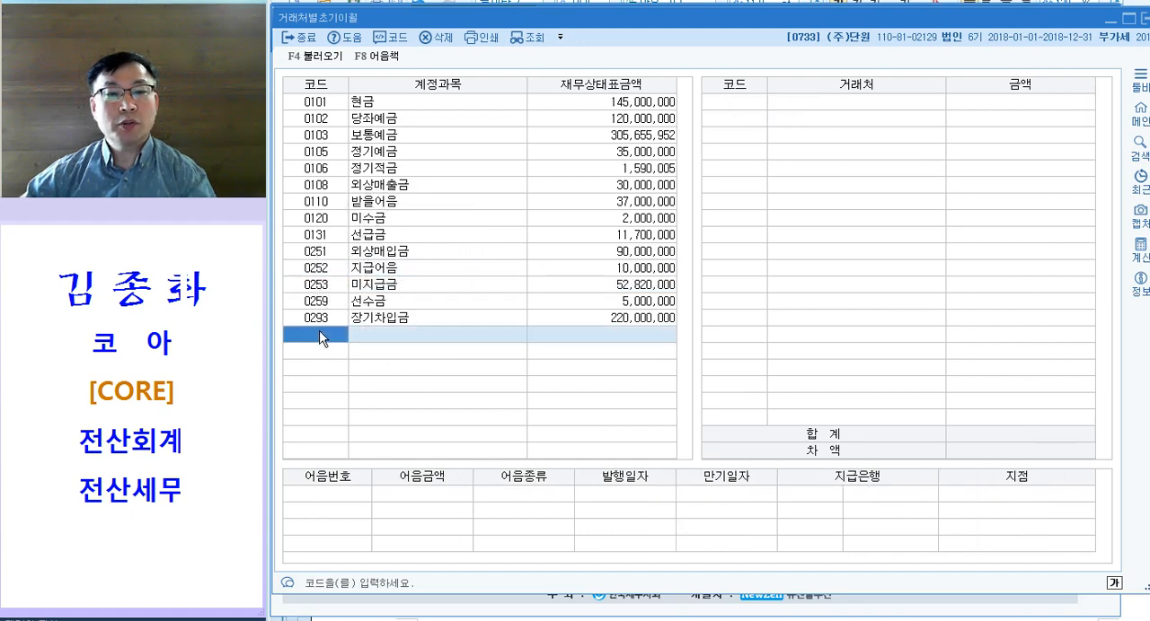
key("F2")
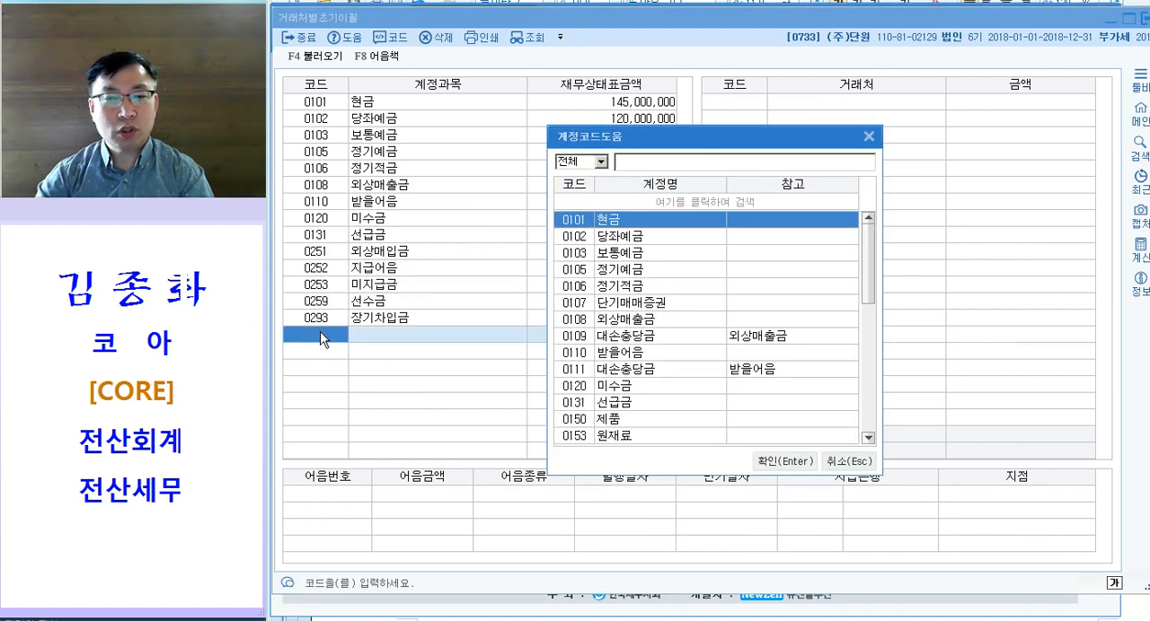
type("지급")
key("Escape")
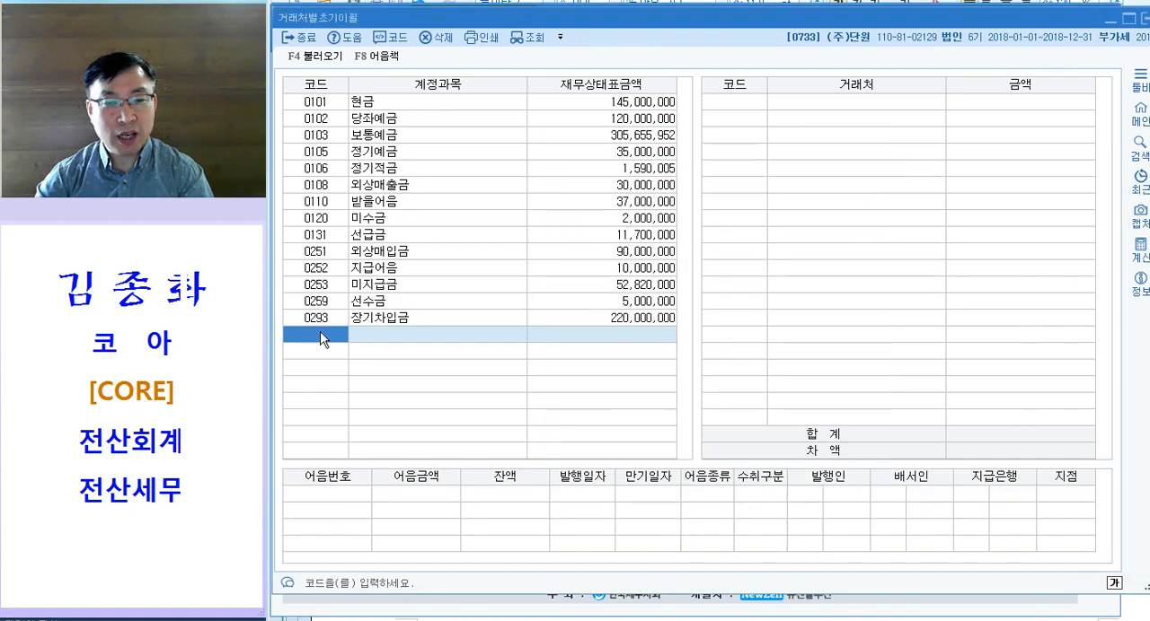
Step: Go to account 0252 지급어음 by its code and add partner (주)글로벌 with 10,000,000
type("0252")
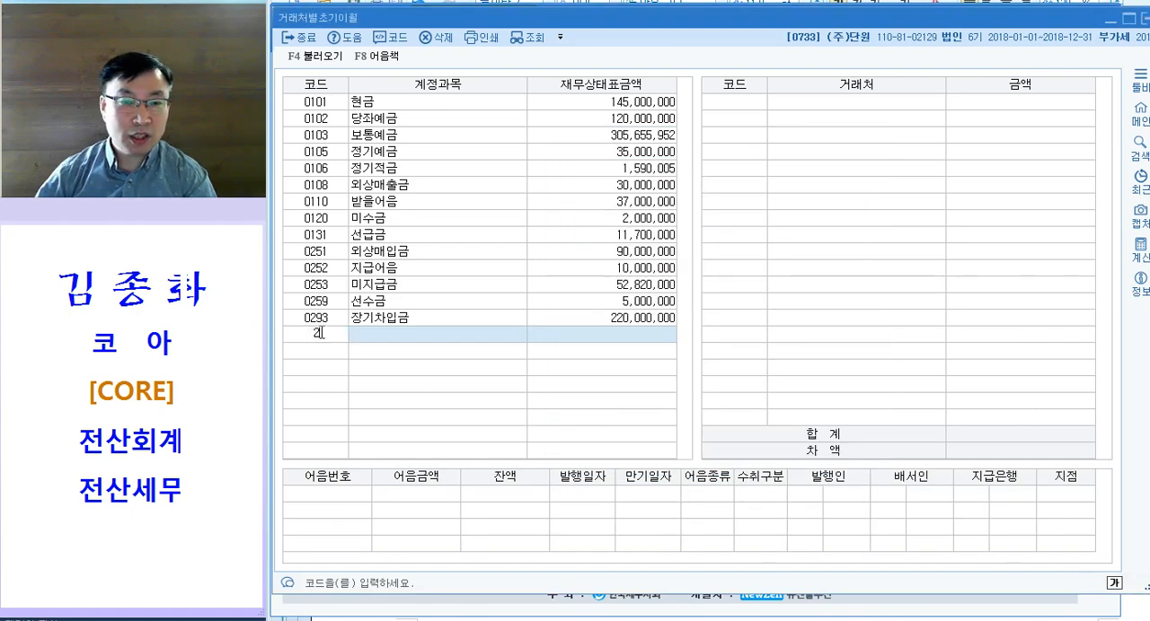
key("Return")
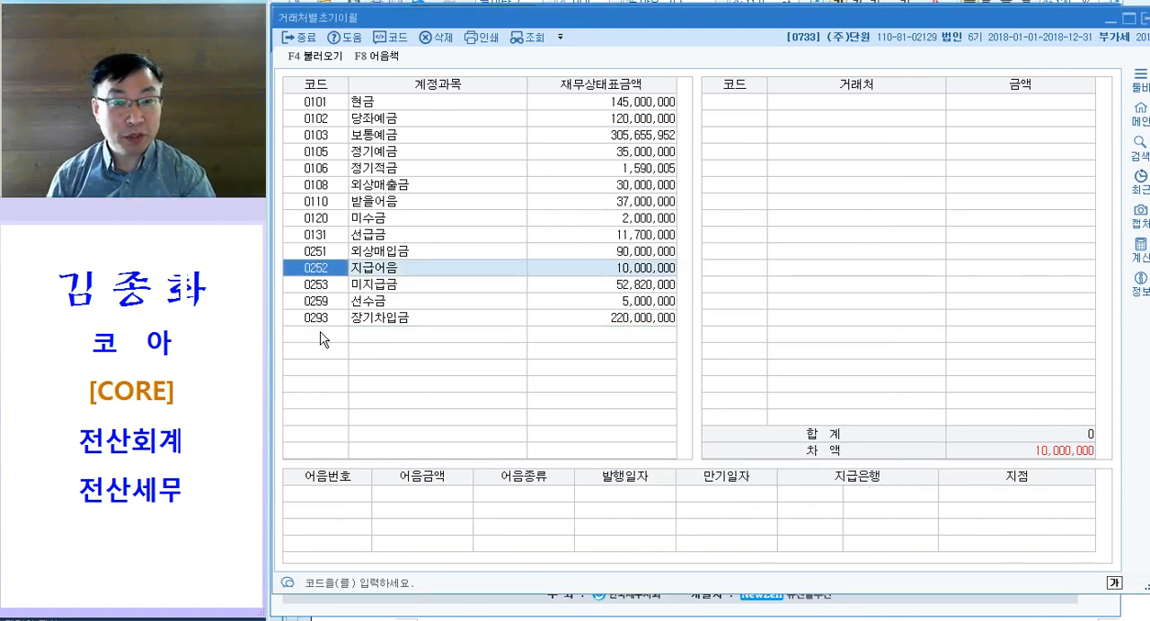
key("Tab")
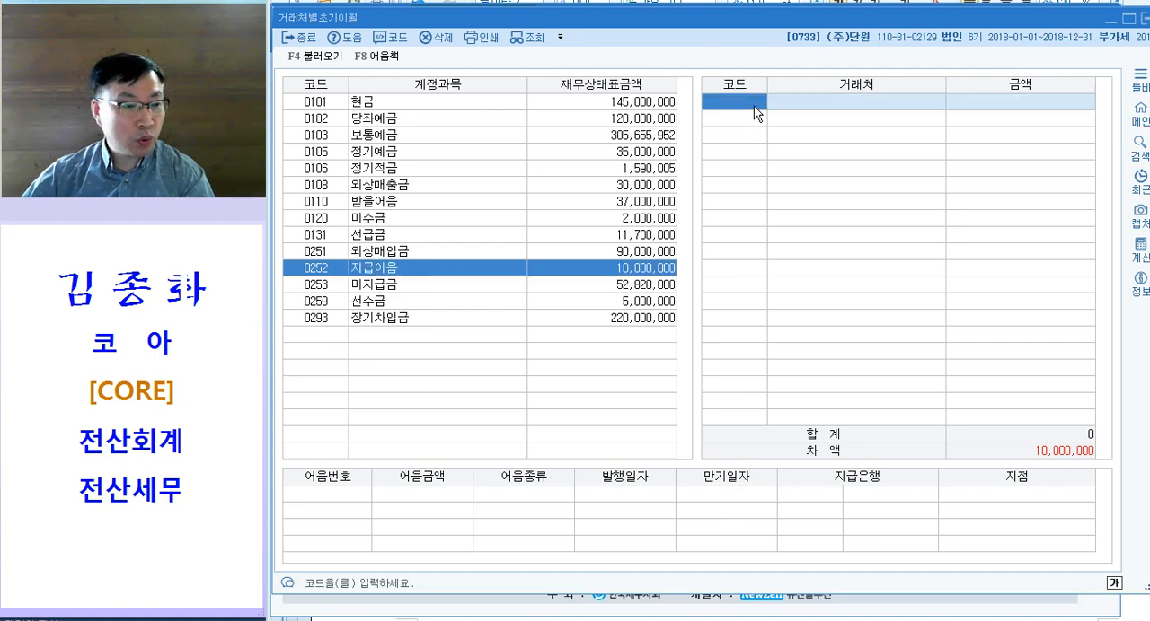
key("F2")
type("글로")
key("Return")
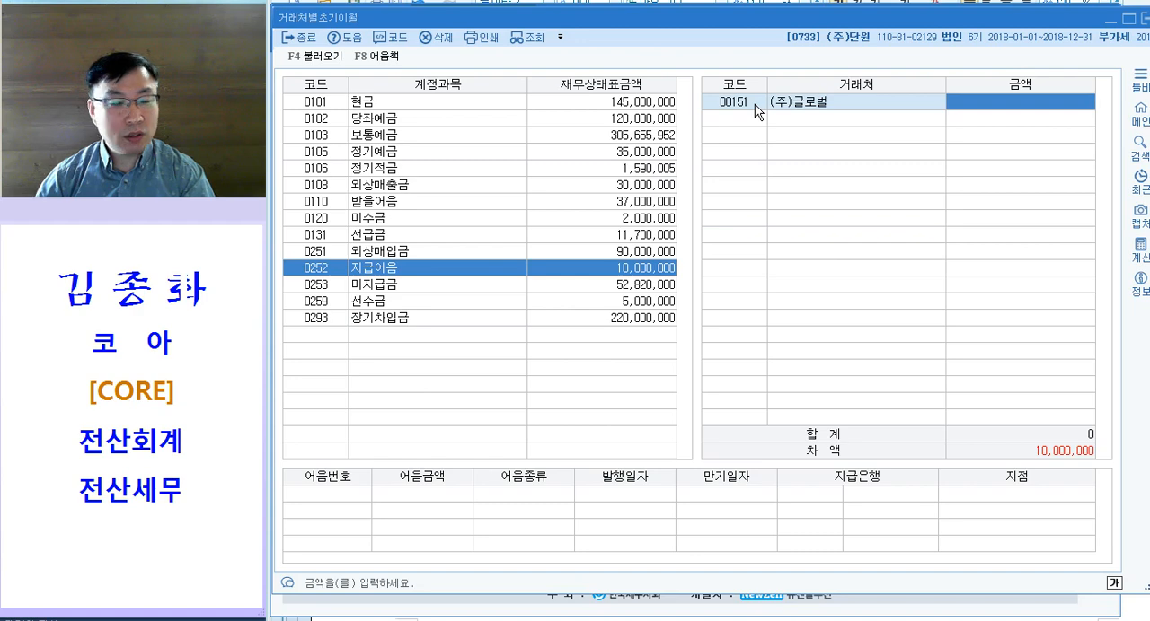
type("10000000")
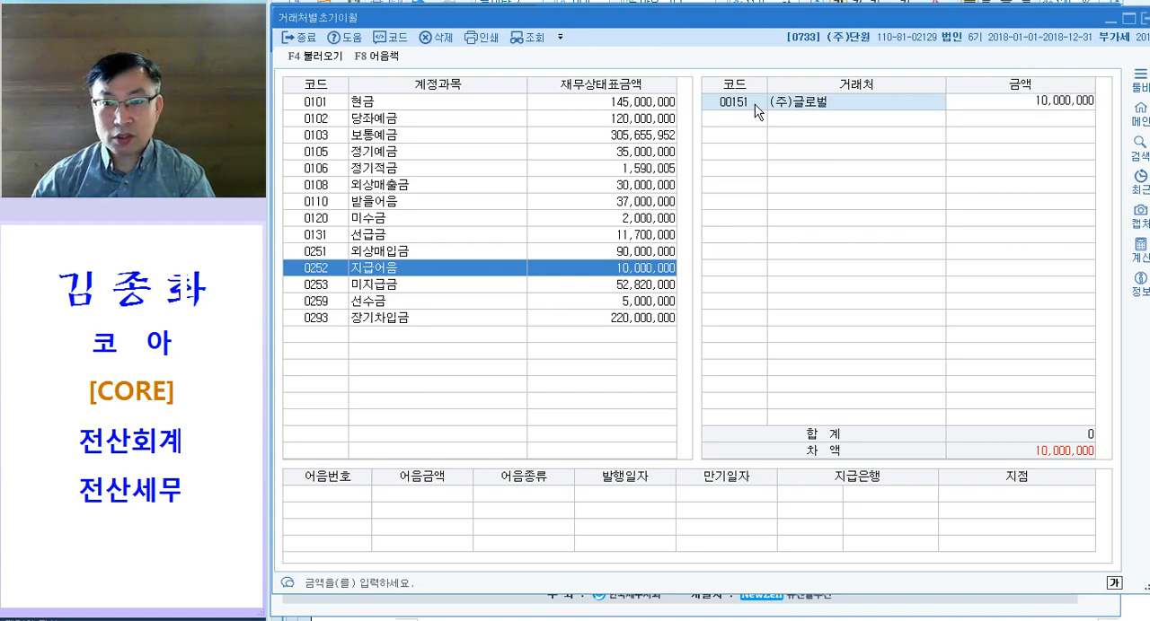
key("Return")
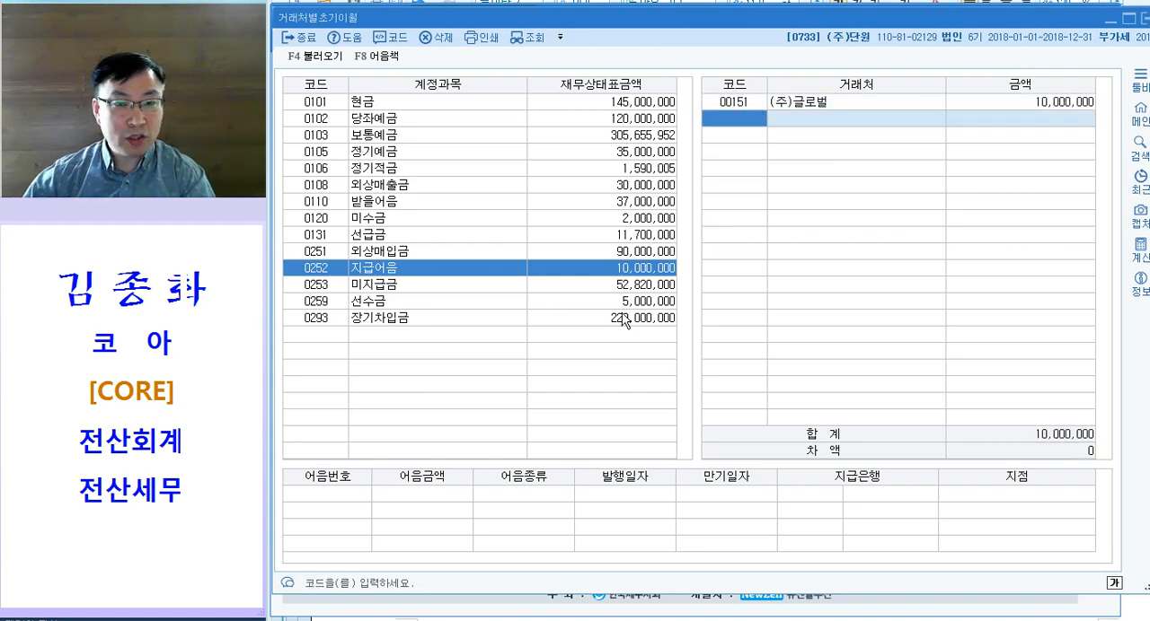
Step: Find account 0259 선수금 by name, add partner (주)에필로그 with 5,000,000, and close 거래처별초기이월
left_click(421, 302)
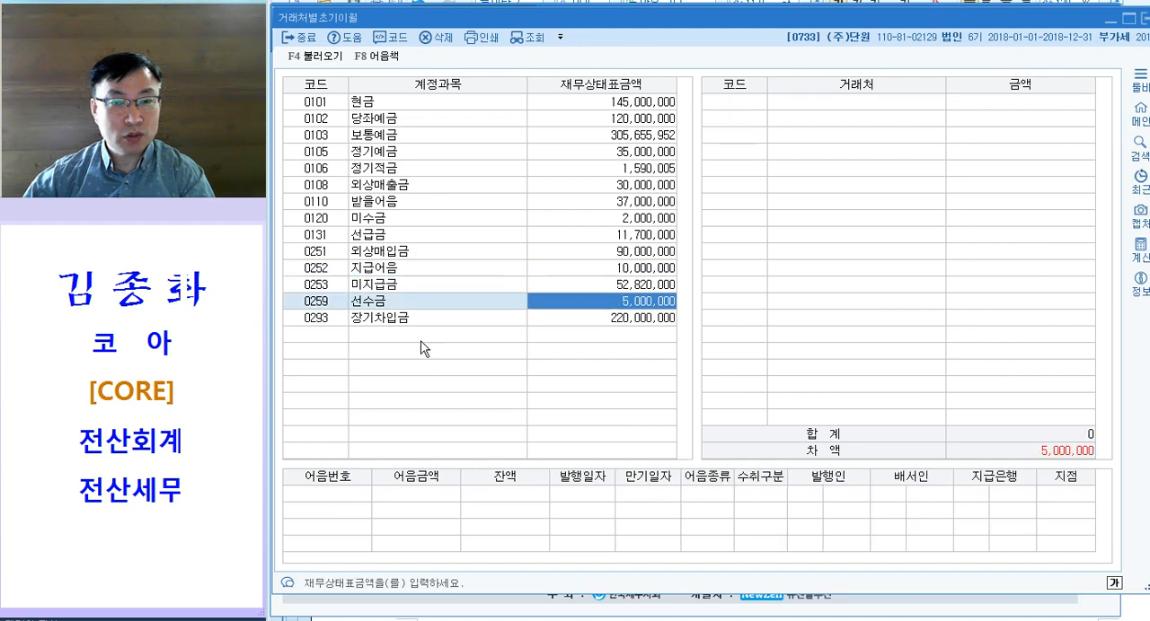
left_click(330, 305)
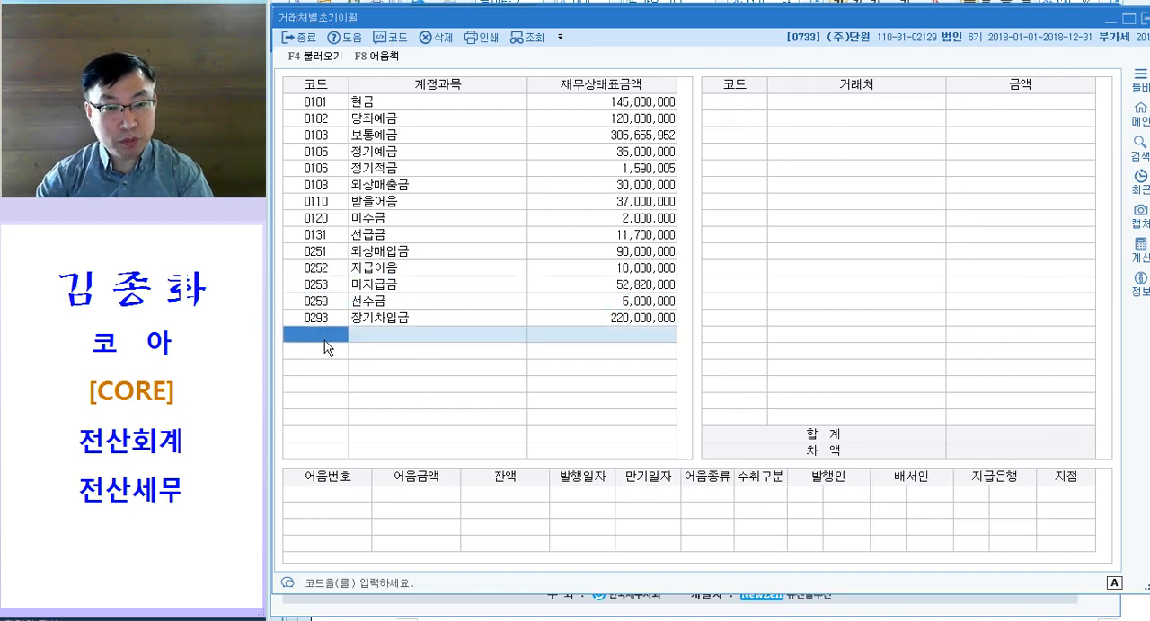
type("선수")
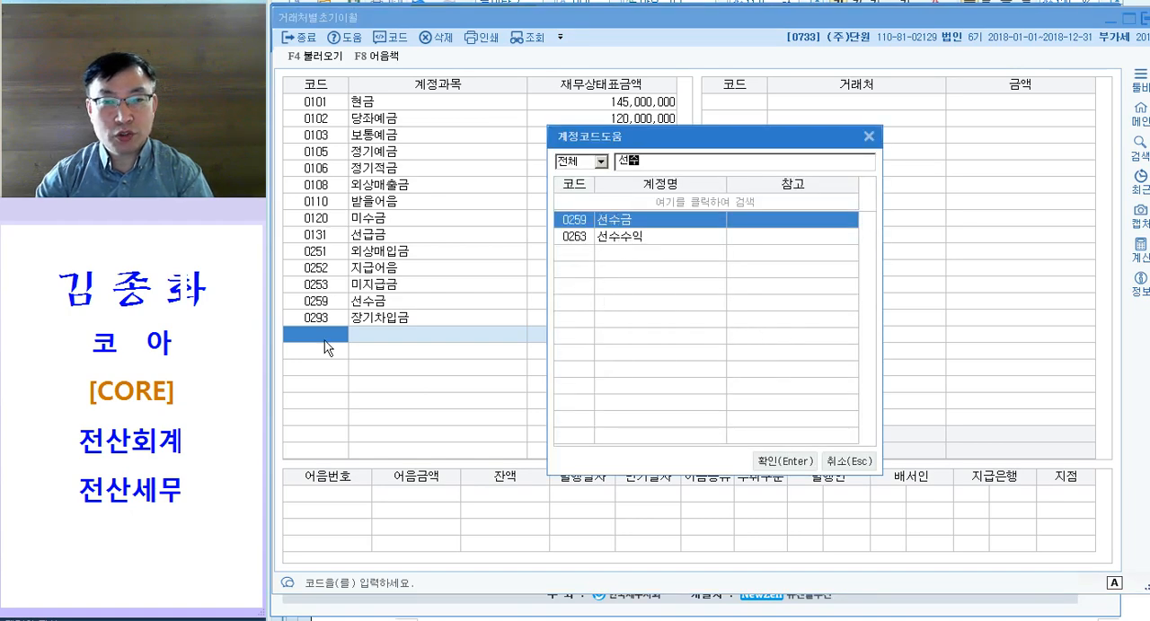
key("Return")
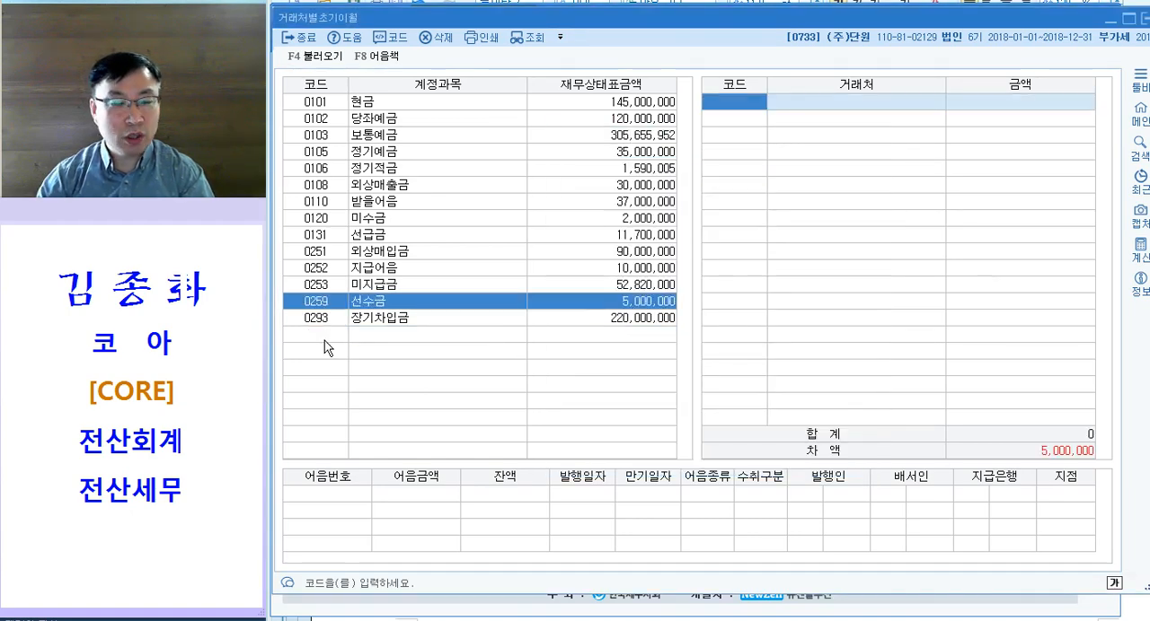
key("F2")
type("웹")
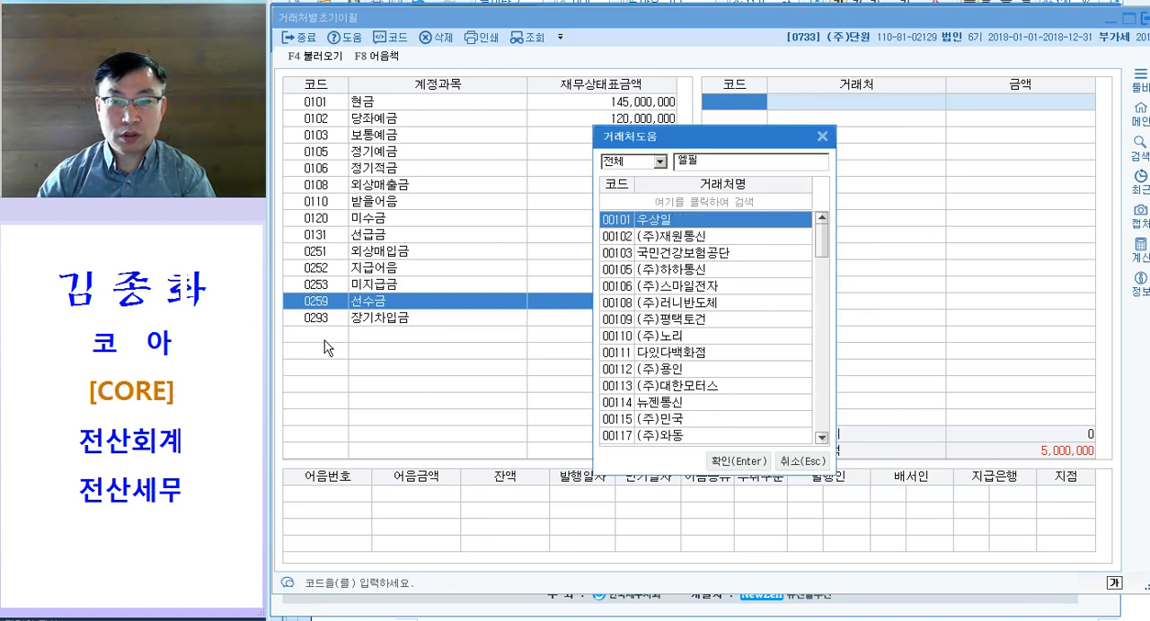
key("Down")
key("BackSpace")
type("ㅇ")
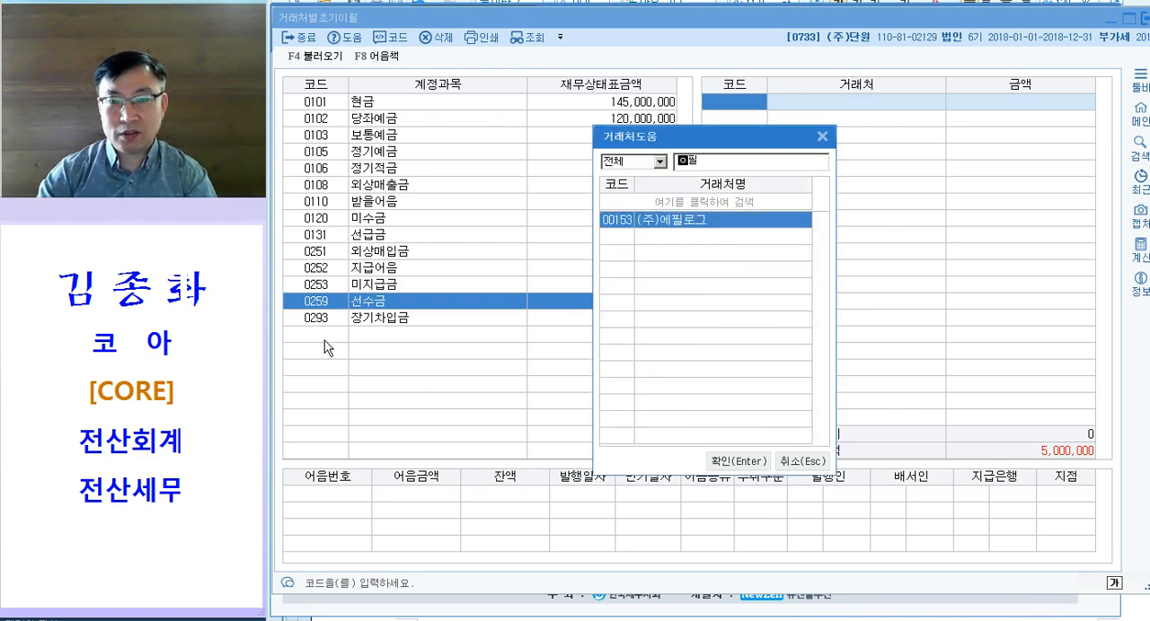
key("Return")
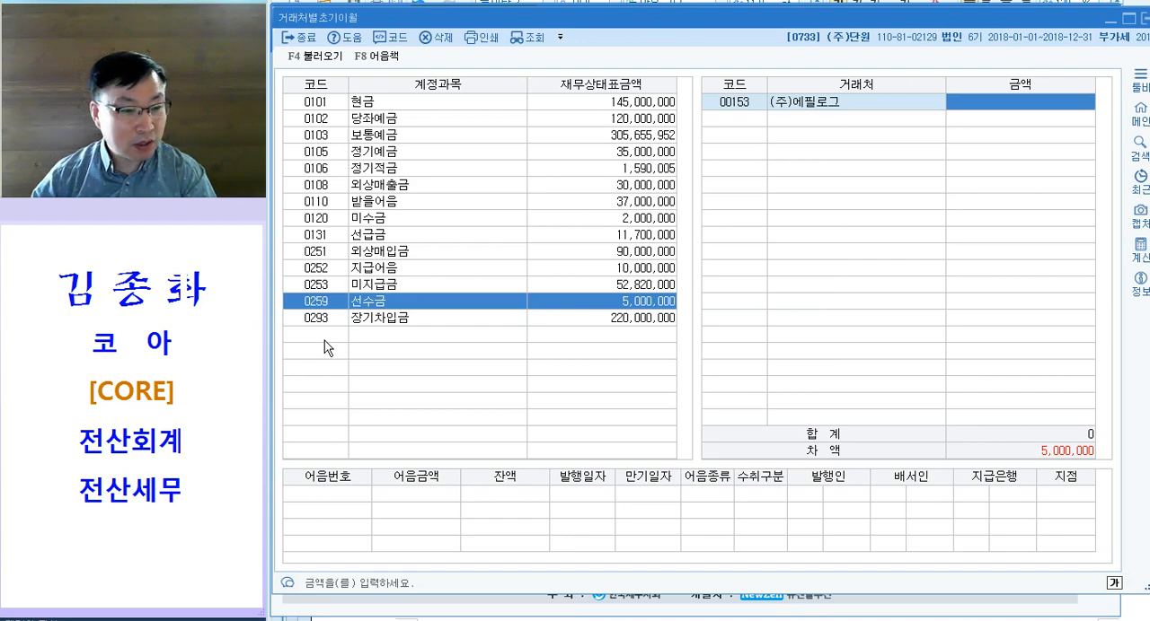
type("5000000")
key("Return")
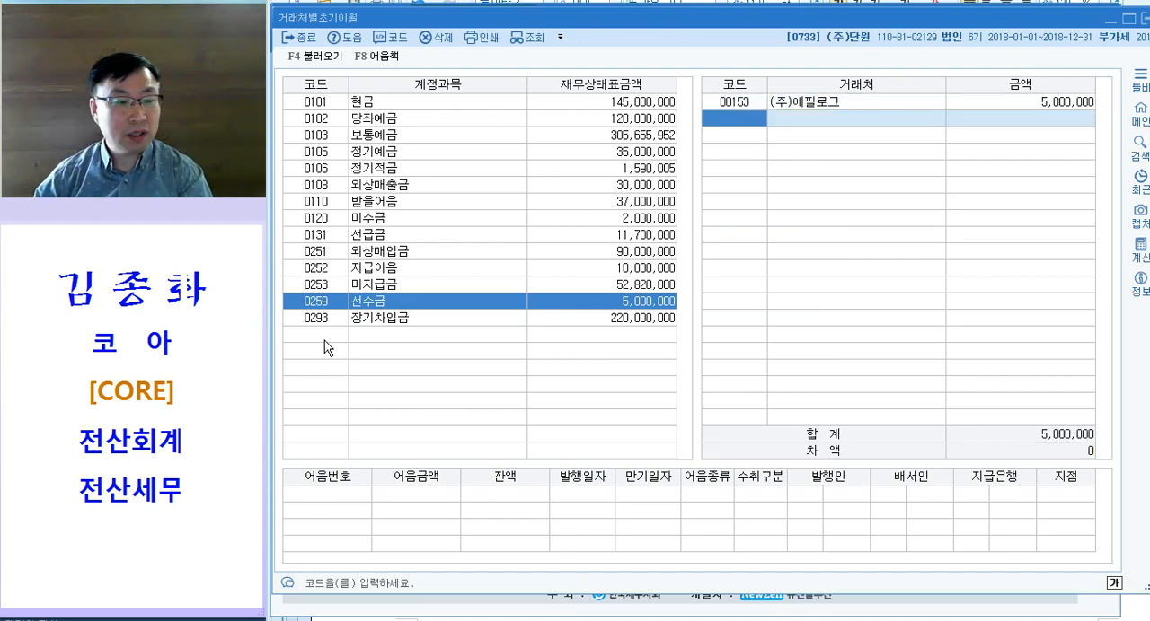
key("Escape")
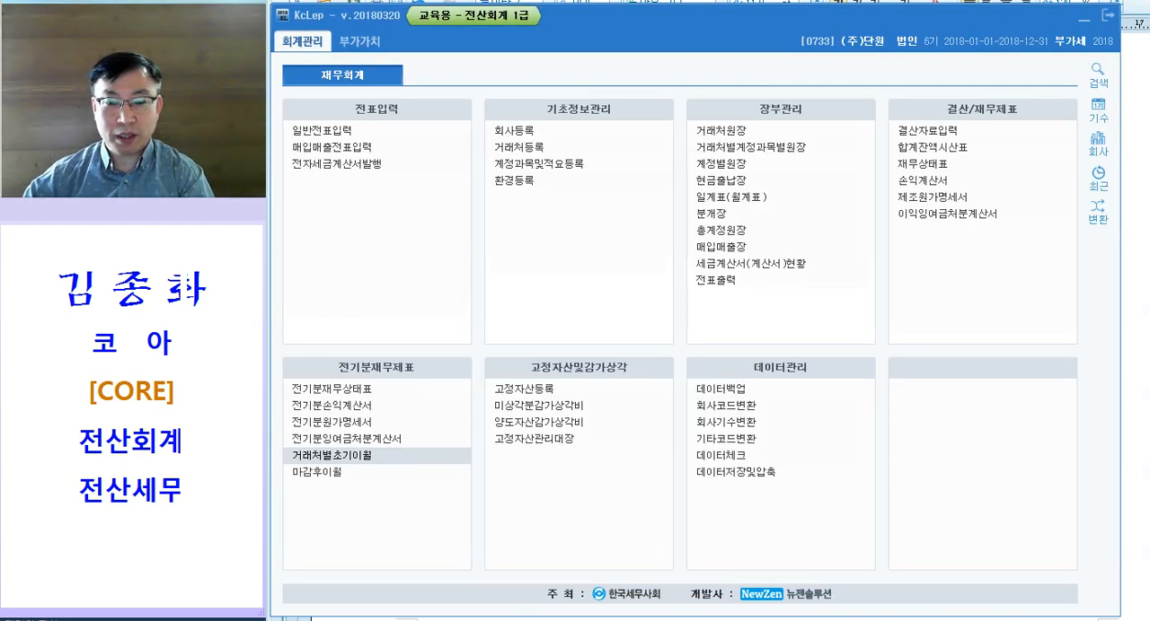
Step: Switch to the exam document and apply the magenta emphasis format to the menu name 전기분손익계산서 and the list of statements to correct in question [3]
key("alt+Tab")
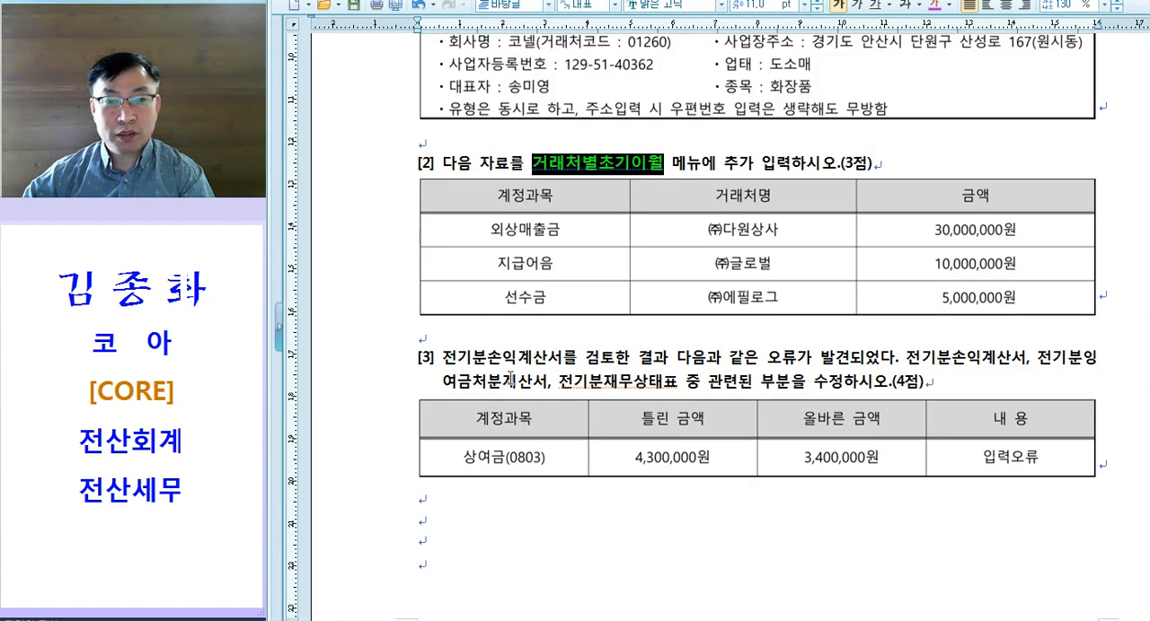
scroll(511, 375, "down", 3)
left_click_drag(441, 165, 561, 164)
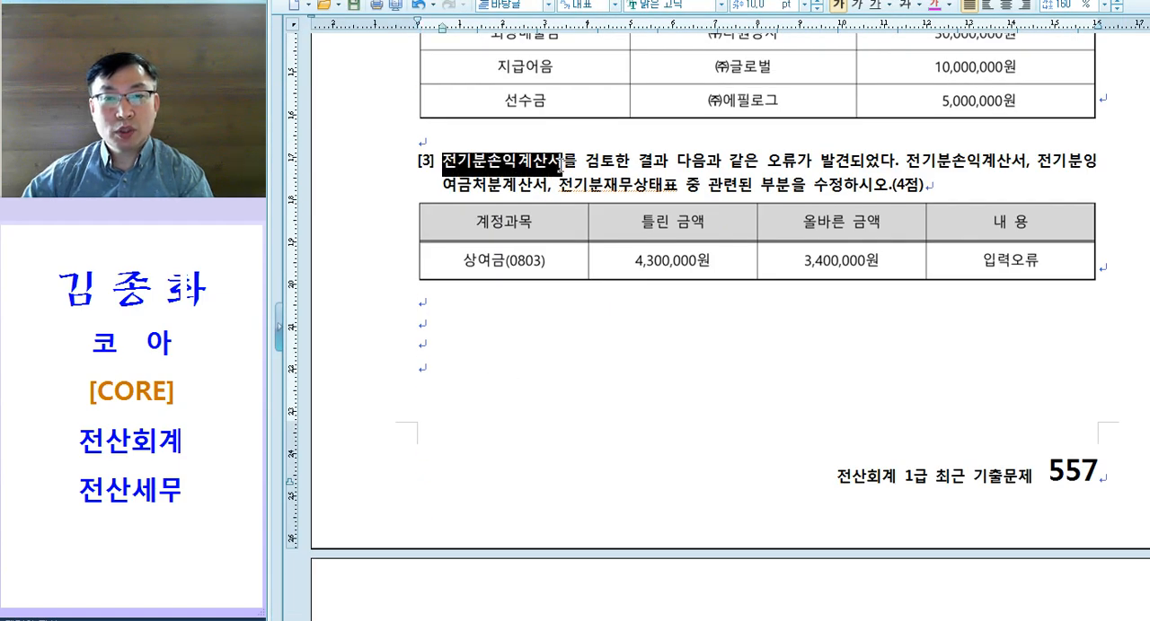
key("alt+c")
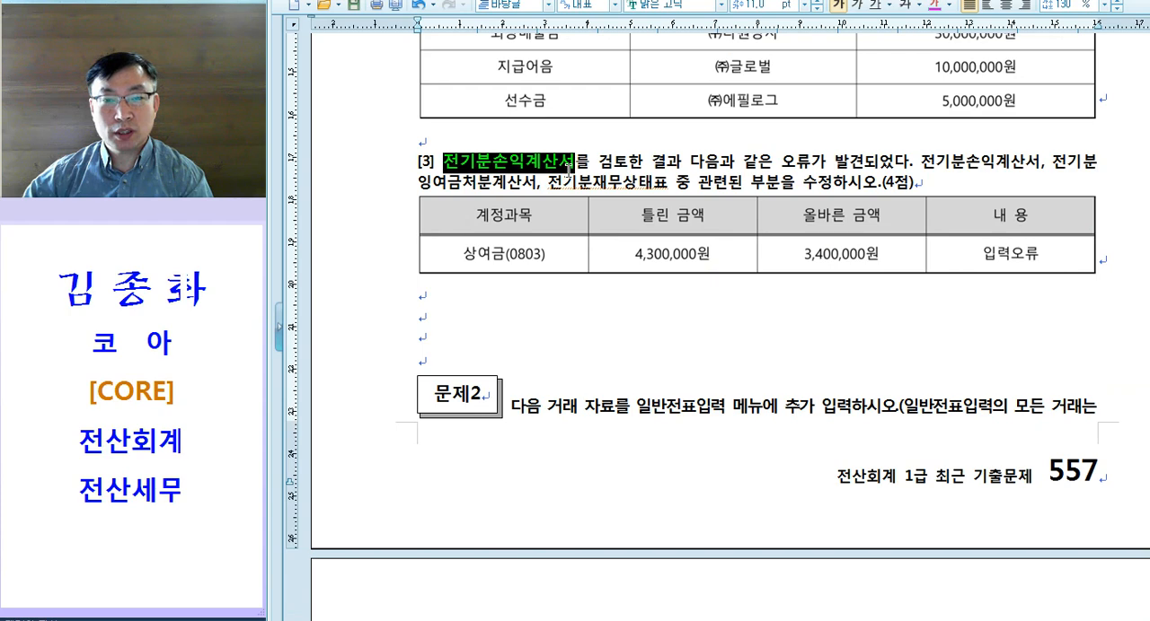
left_click(812, 161)
left_click_drag(931, 165, 778, 186)
key("alt+c")
left_click(769, 340)
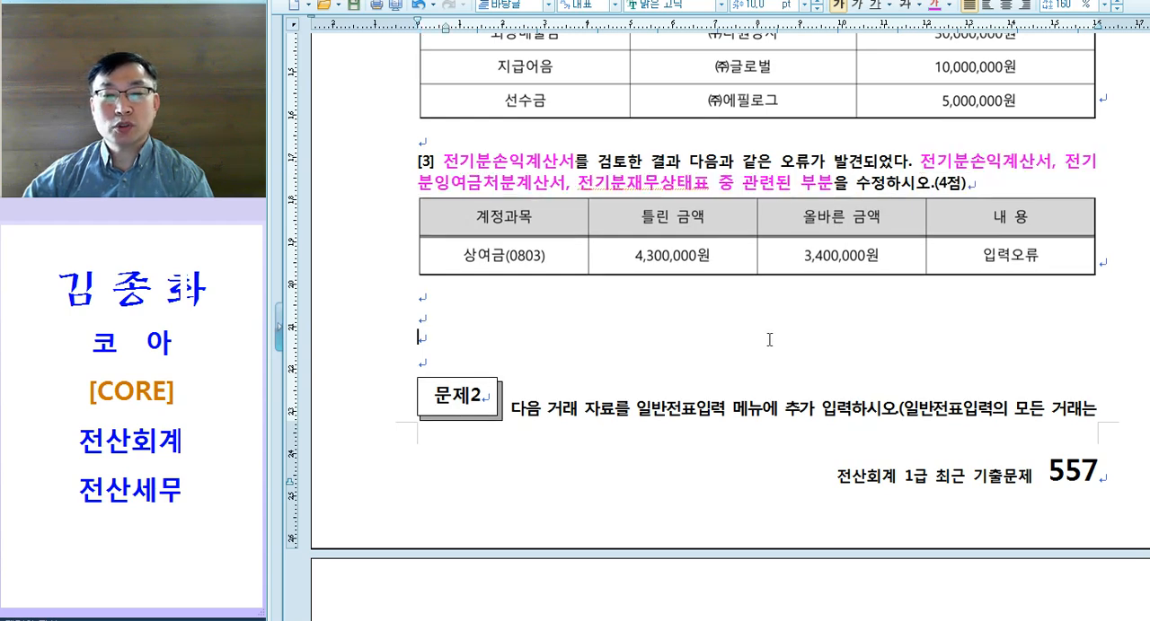
Step: Add a blank line below the question [3] table and give the question text a hanging indent aligned after its number
key("Return")
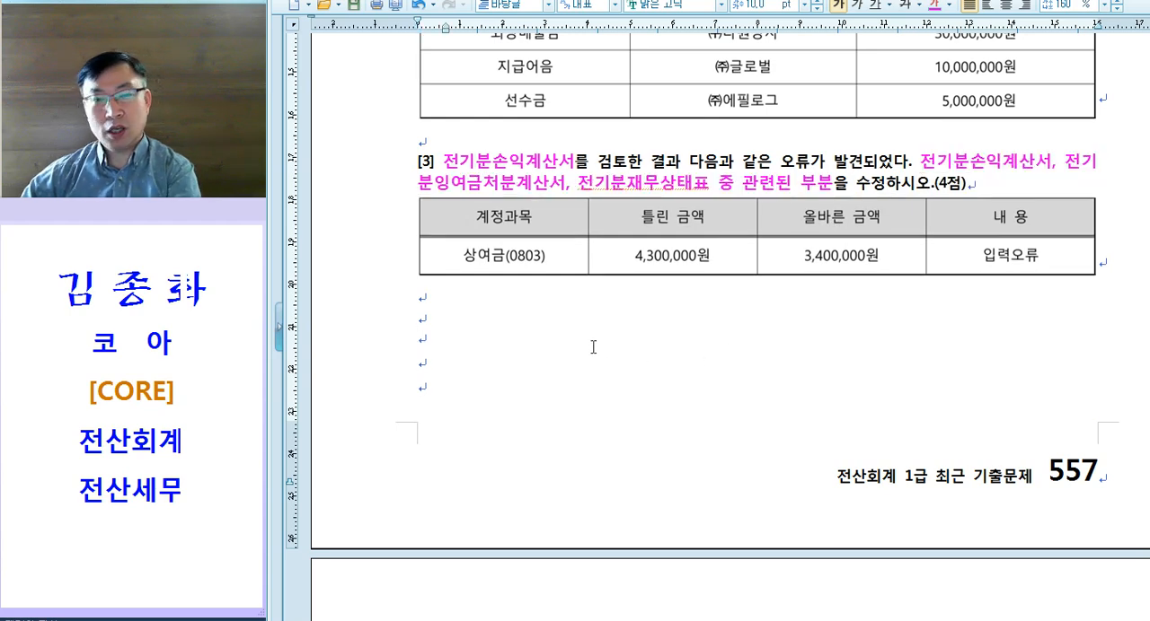
left_click(444, 161)
key("shift+Tab")
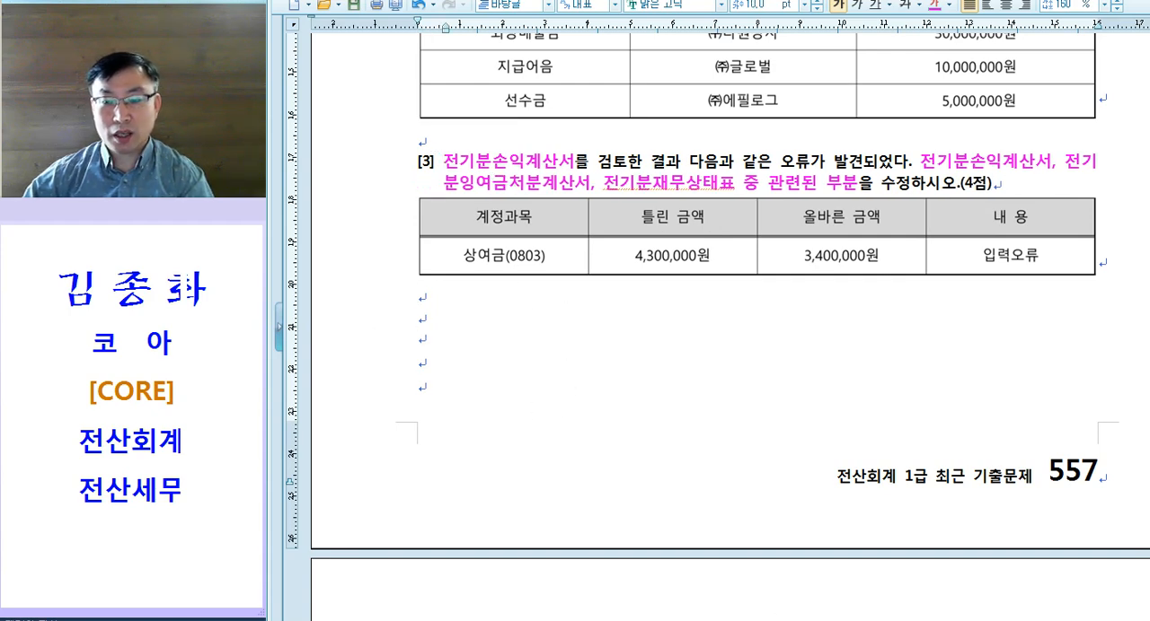
Step: Switch to KcLep, open 전기분손익계산서 and set the amount of account 0803 상여금 to 3,400,000
key("alt+Tab")
key("ctrl")
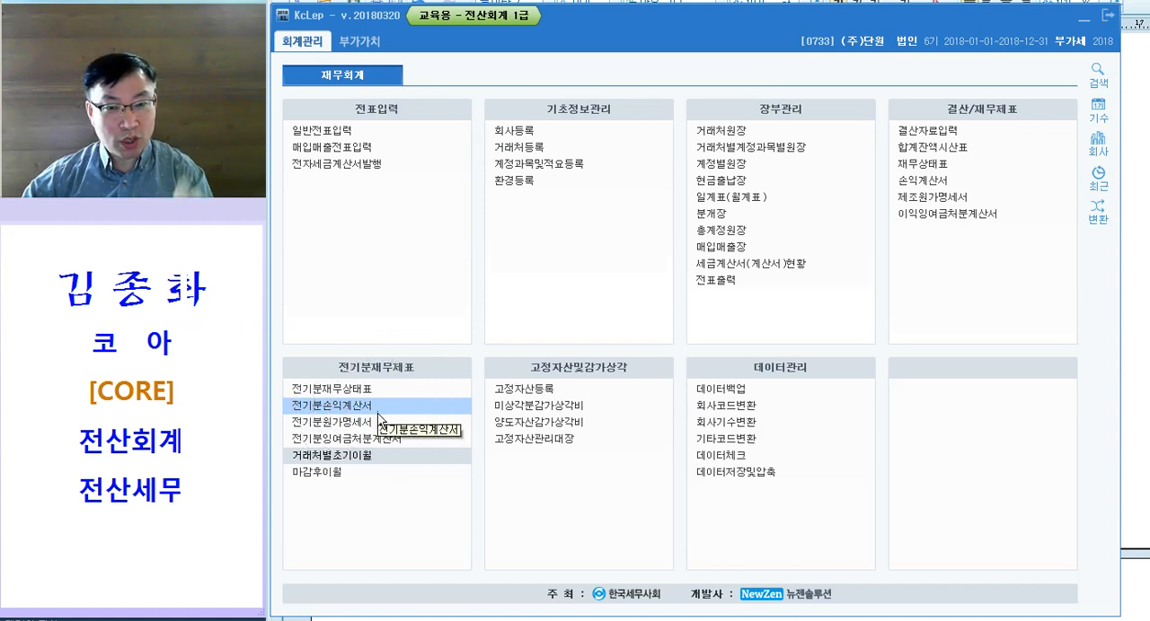
left_click(370, 409)
double_click(370, 408)
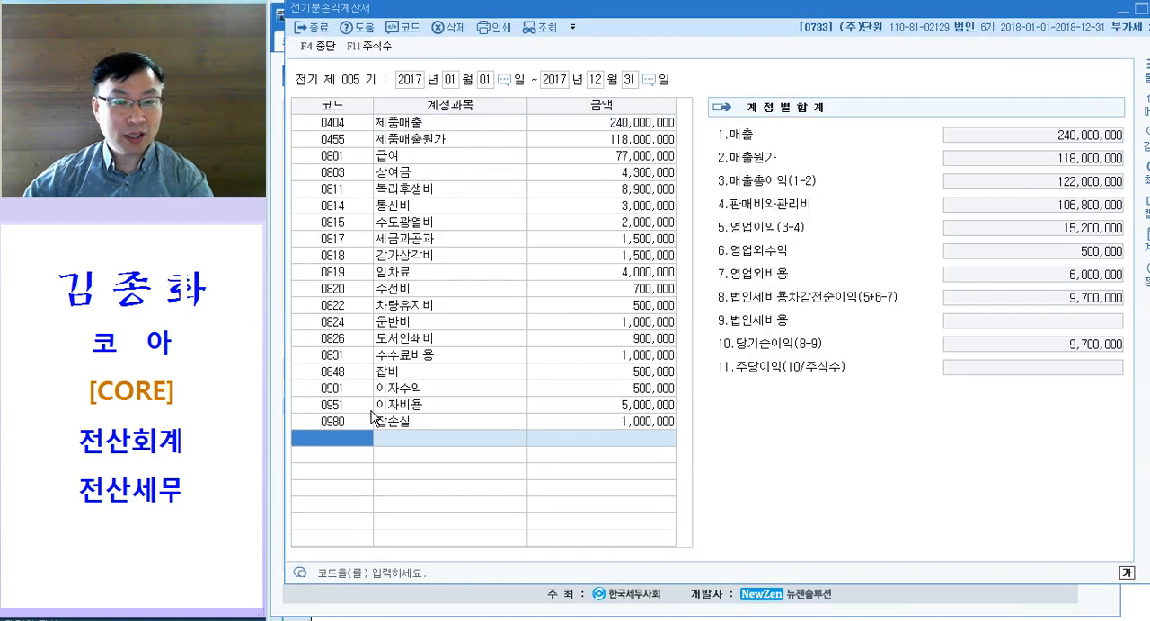
left_click(436, 169)
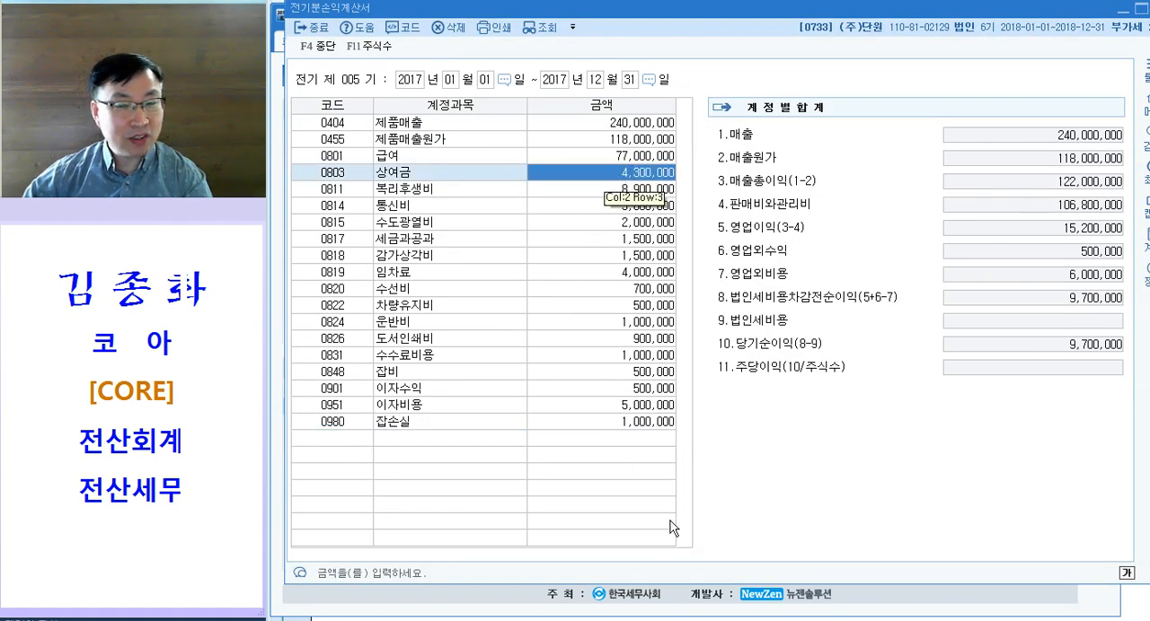
type("3400000")
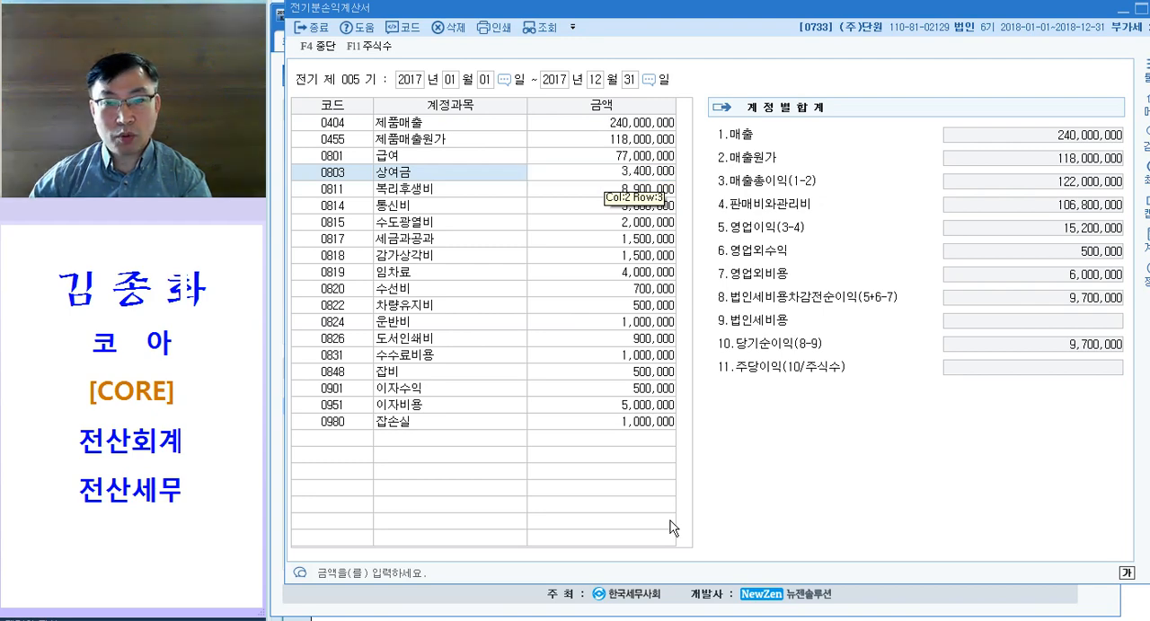
key("Return")
key("ctrl")
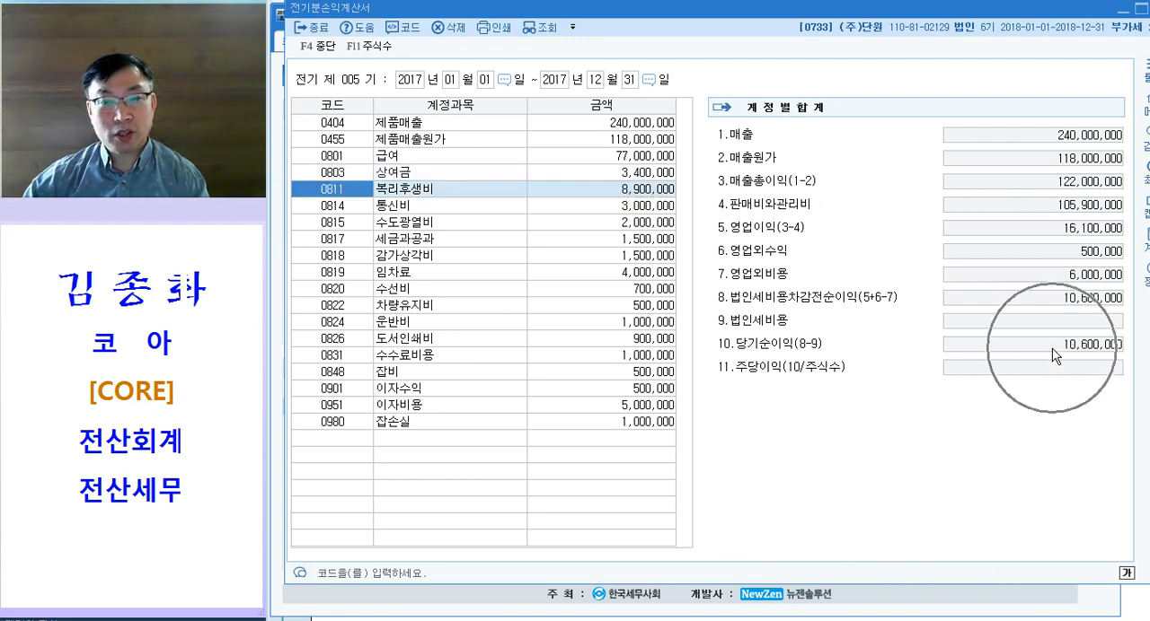
Step: Check the corrected 상여금 against the 당기순이익 total in 전기분손익계산서, and close the statement
left_click(616, 173)
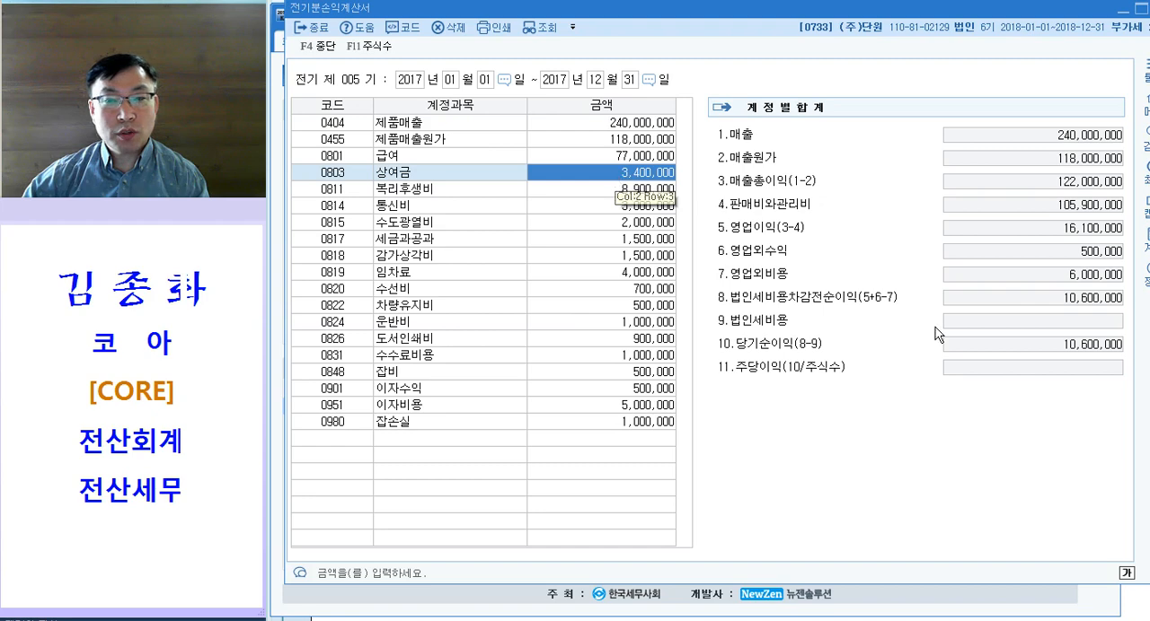
key("ctrl")
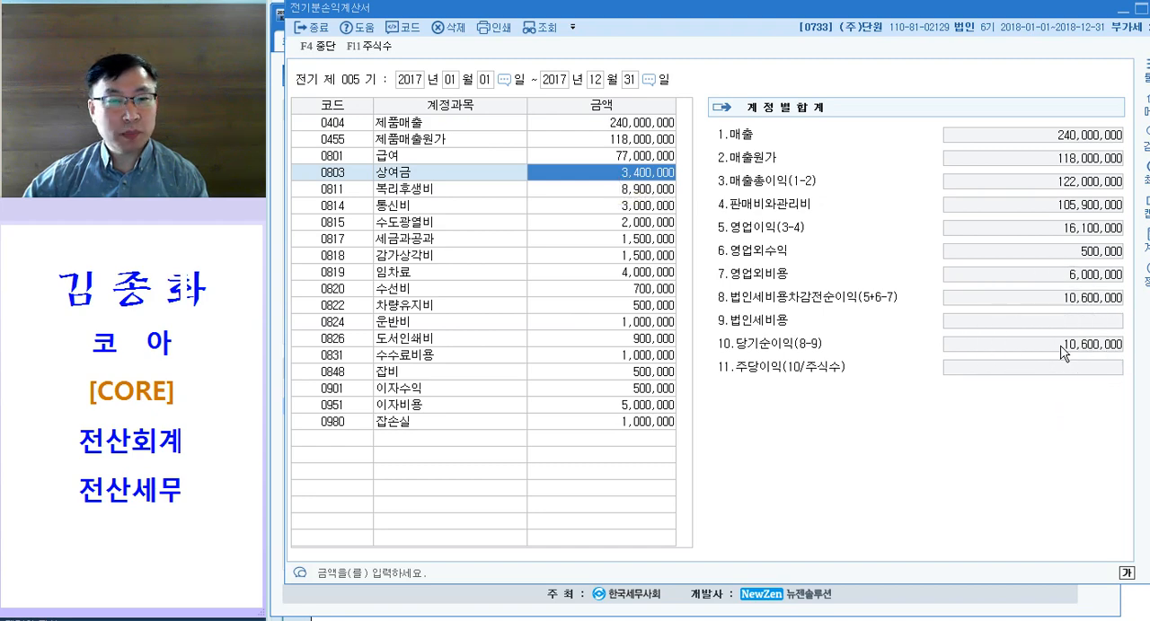
key("ctrl")
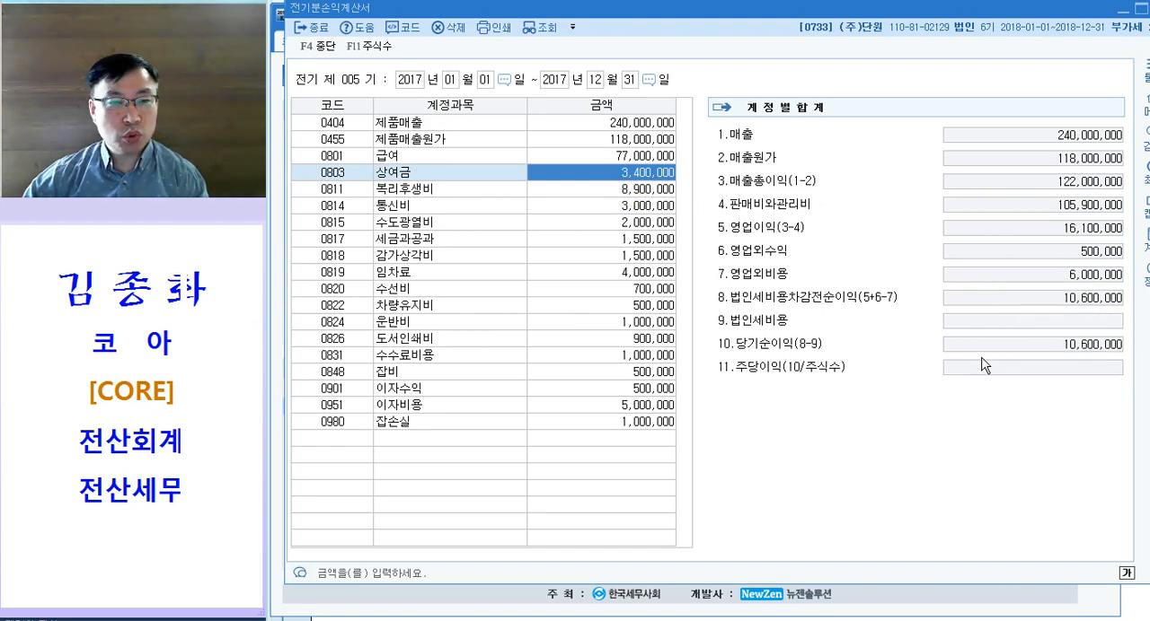
left_click_drag(844, 18, 856, 120)
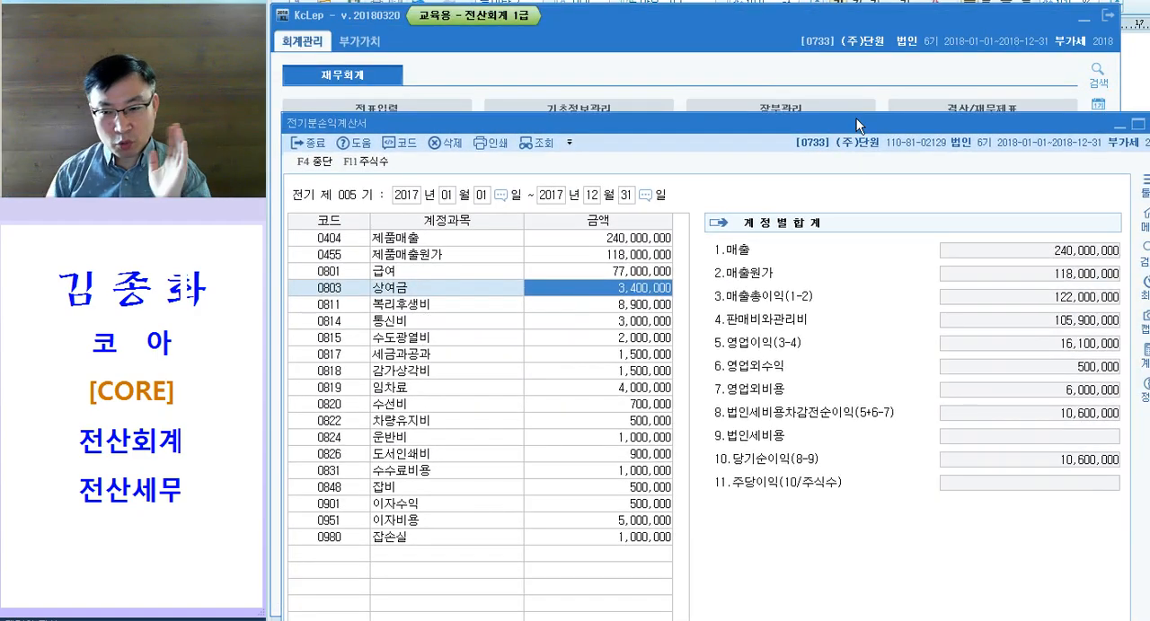
left_click_drag(767, 130, 746, 56)
key("Escape")
key("Escape")
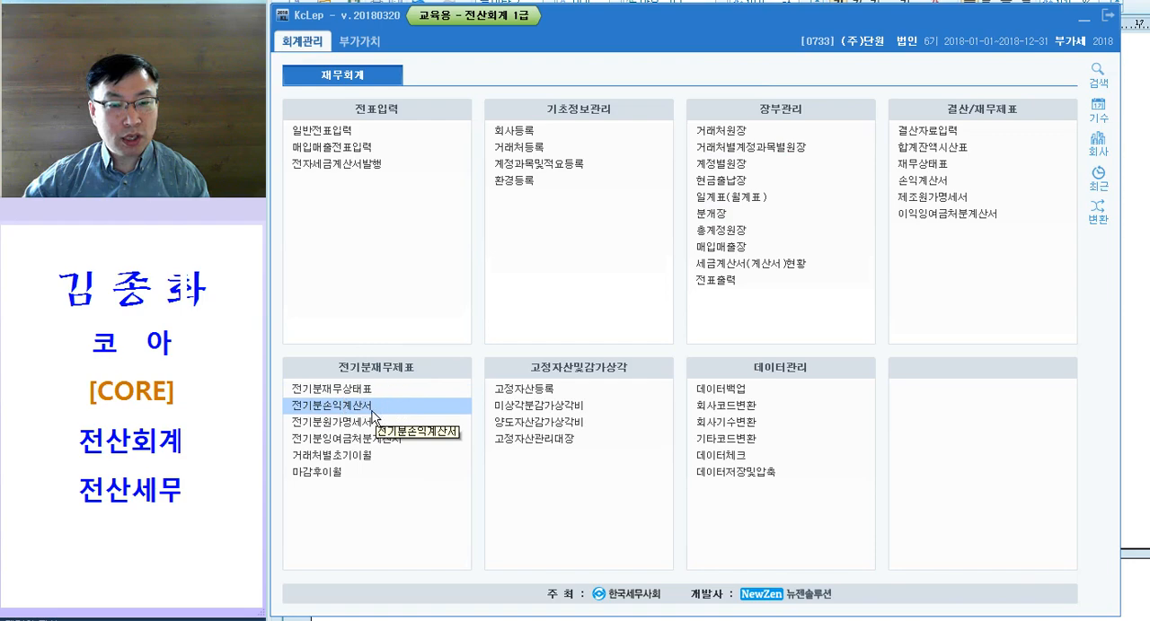
Step: Open 전기분잉여금처분계산서 and set the 당기순이익 amount to 10,600,000
left_click(362, 439)
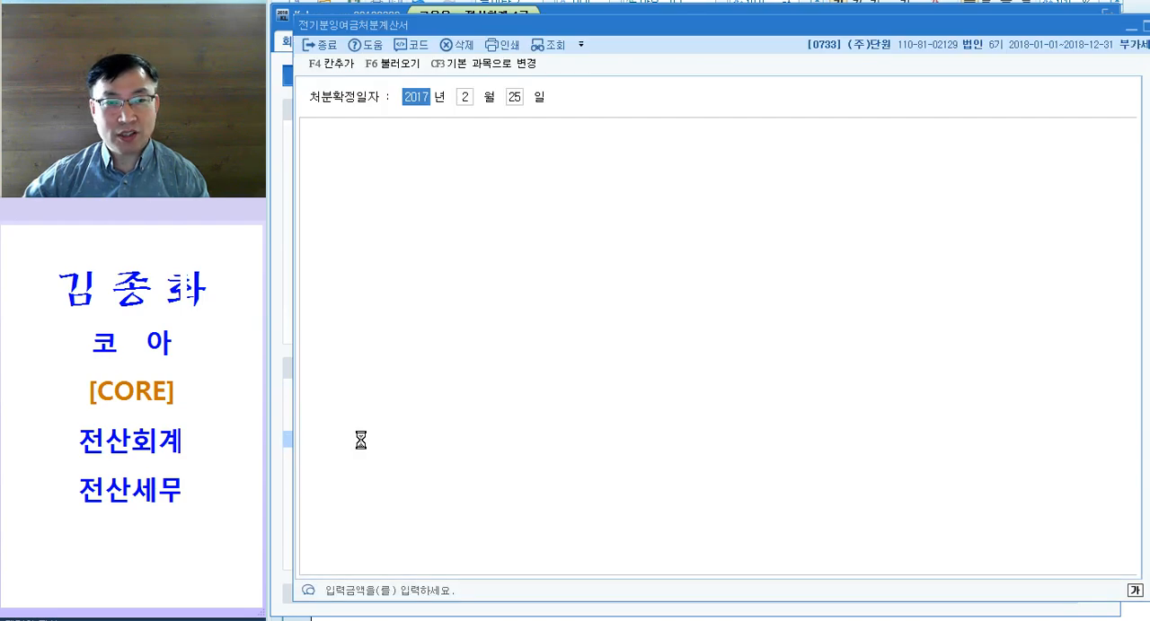
left_click(818, 281)
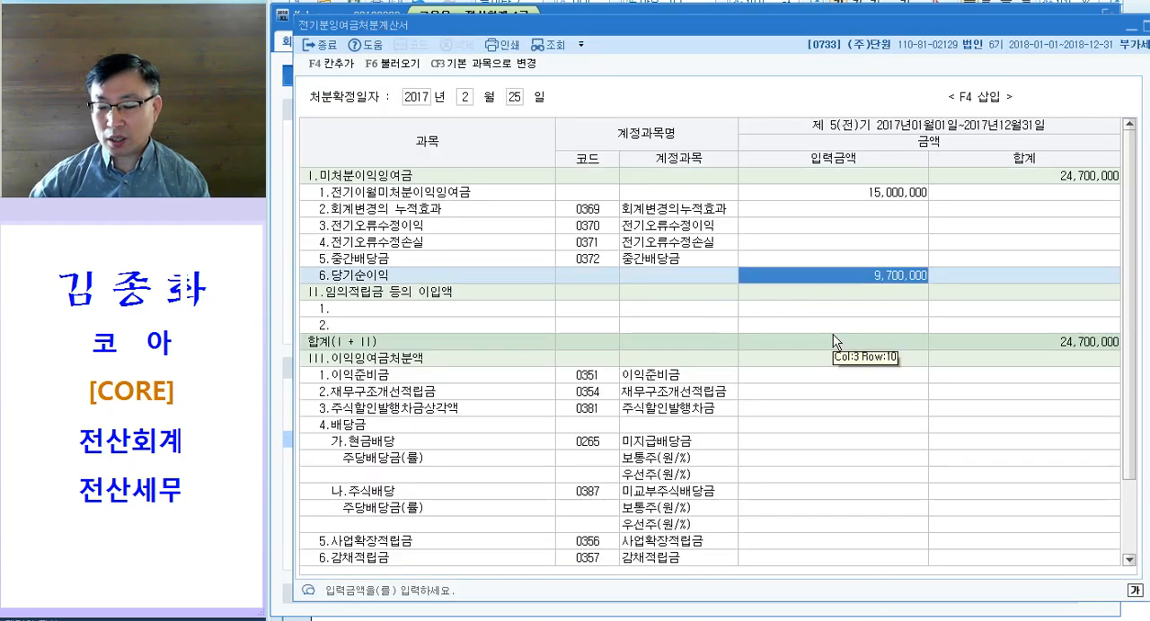
type("10,600,000")
key("Return")
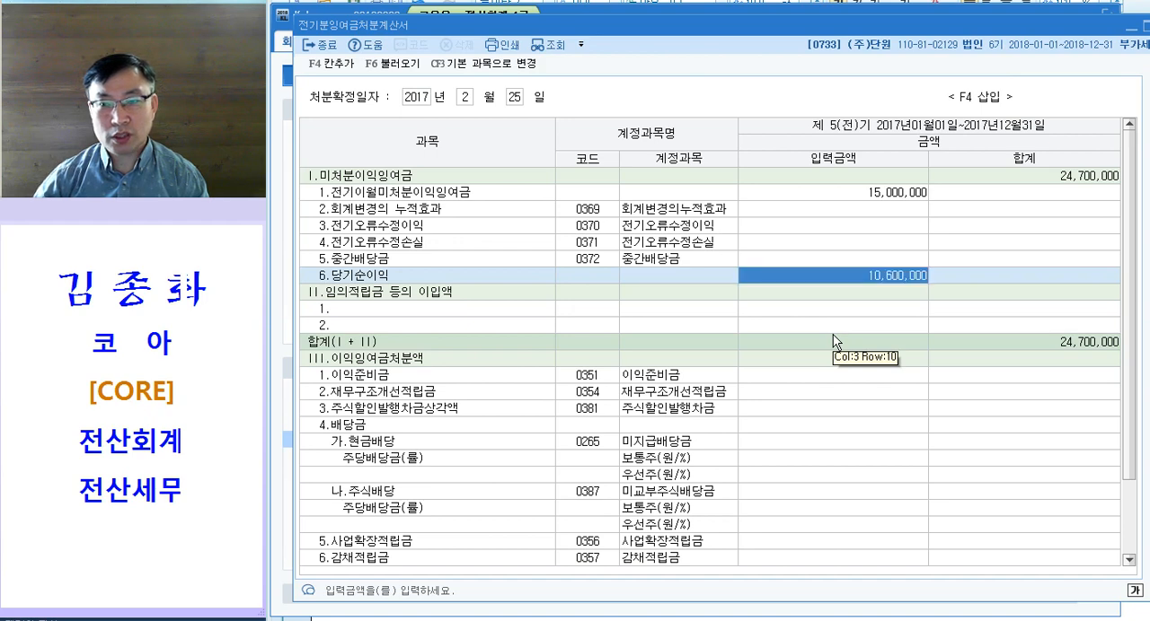
key("Up")
Step: Examine the 미처분이익잉여금 total in 전기분잉여금처분계산서, and close the statement
left_click(1065, 178)
key("ctrl")
key("ctrl")
key("ctrl")
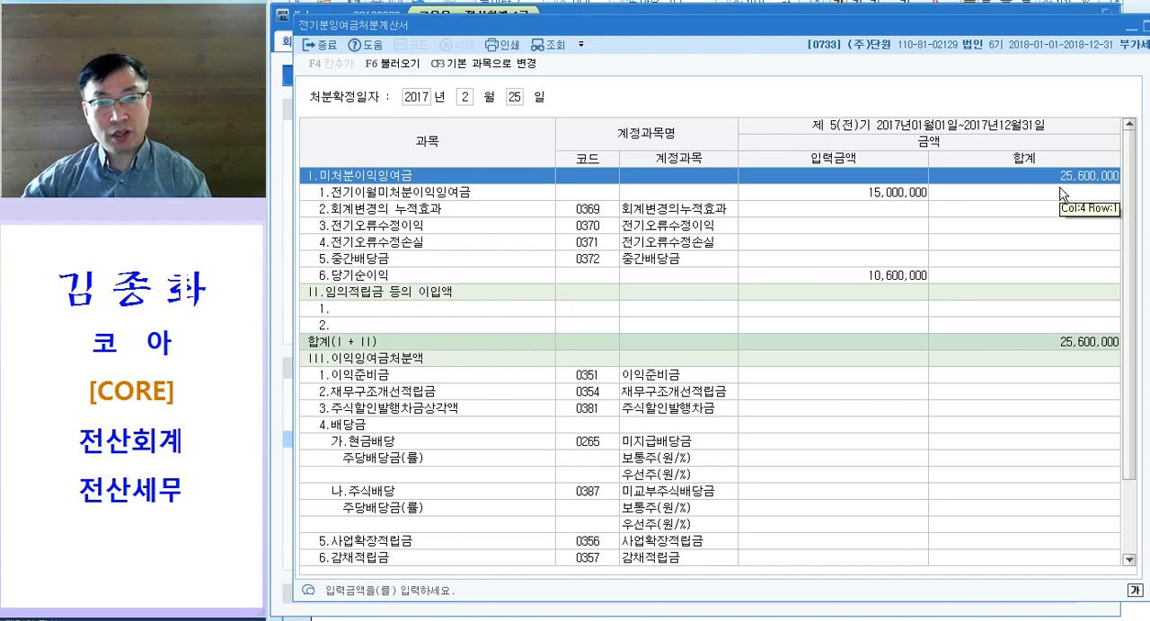
key("ctrl")
key("ctrl")
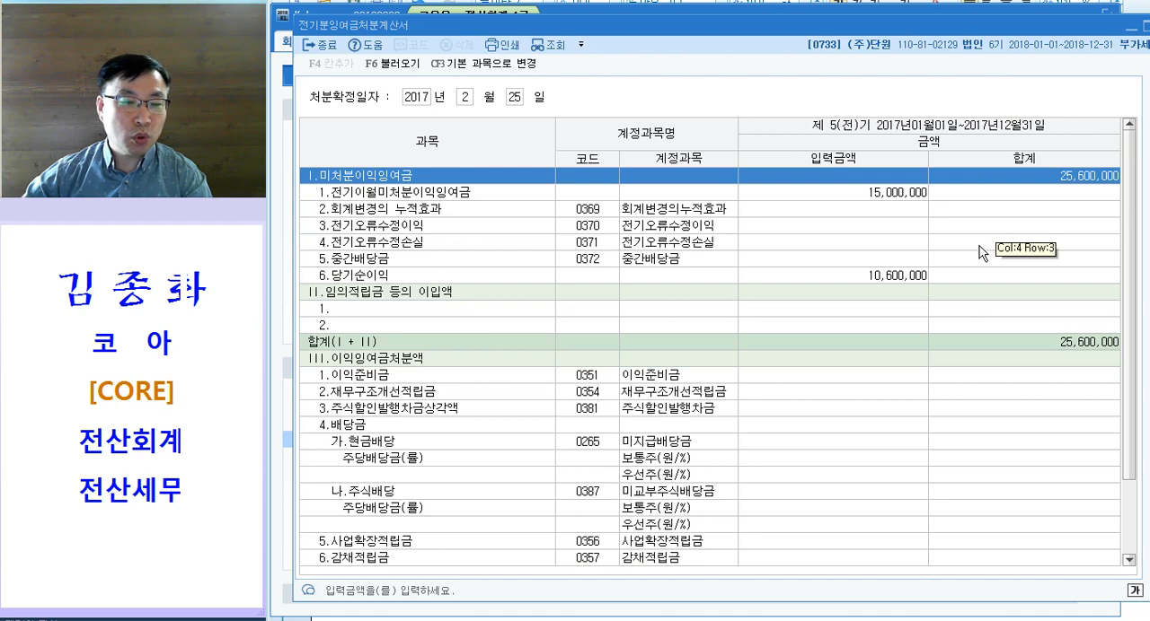
left_click(1017, 177)
key("Escape")
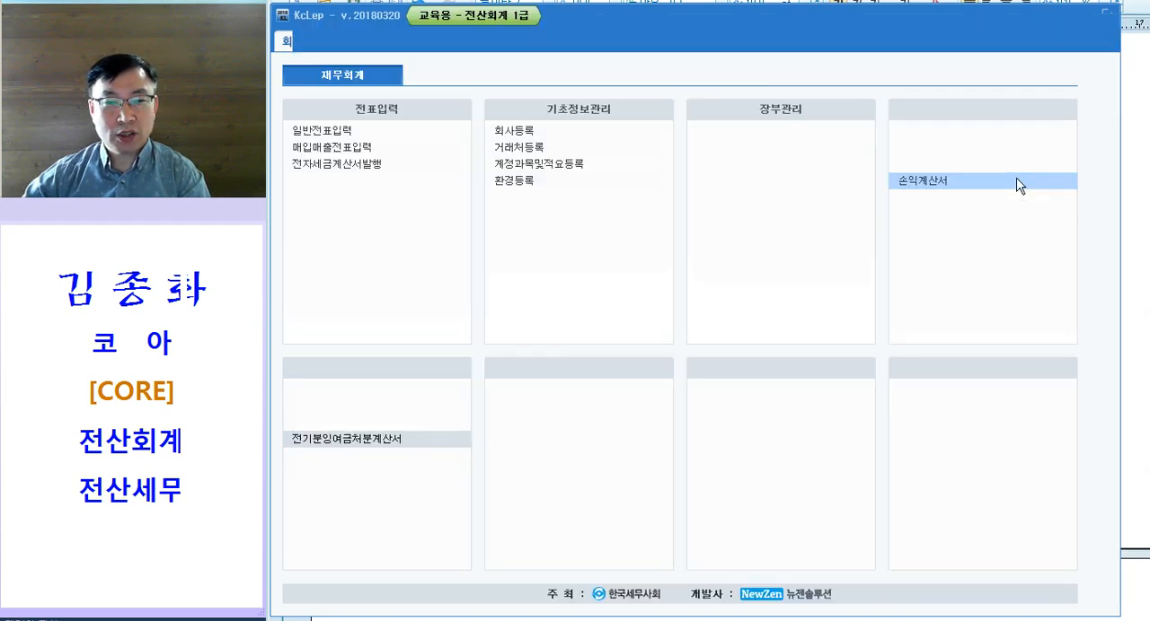
Step: Open 전기분재무상태표 and set account 0375 이월이익잉여금 to 25,600,000
left_click(357, 394)
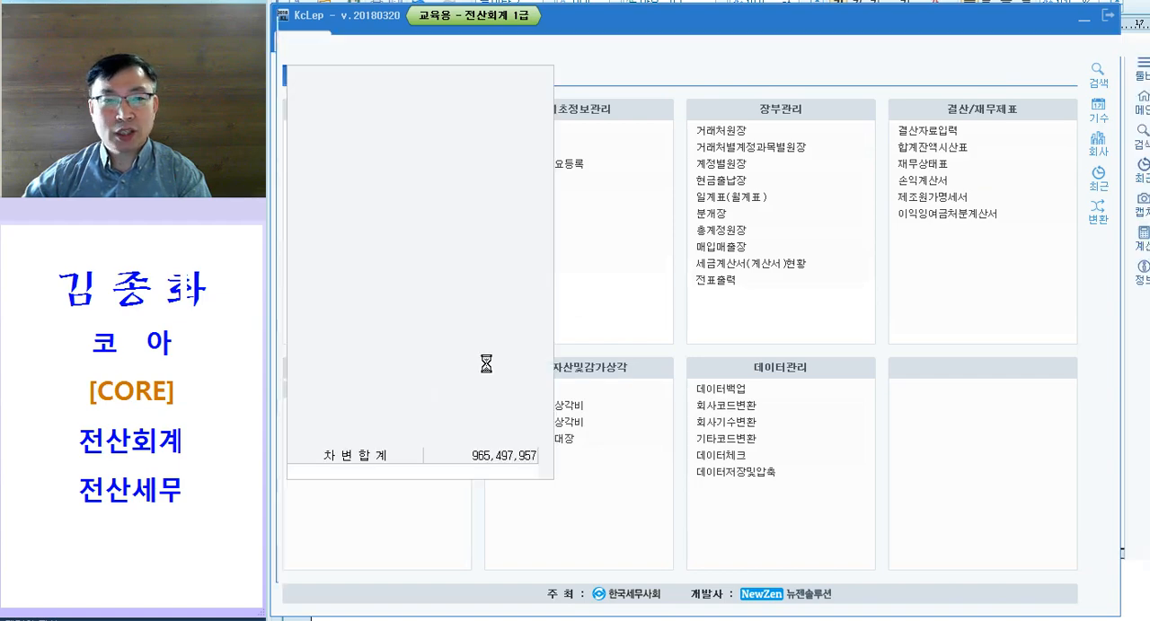
left_click(770, 273)
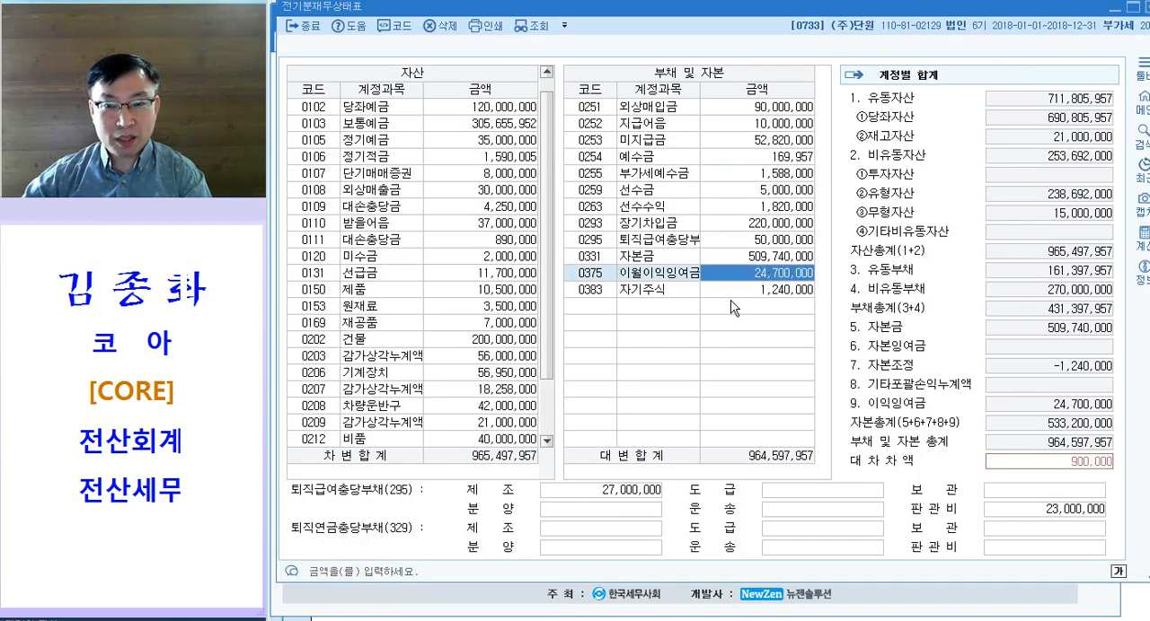
type("25,60")
type("0,00")
key("Return")
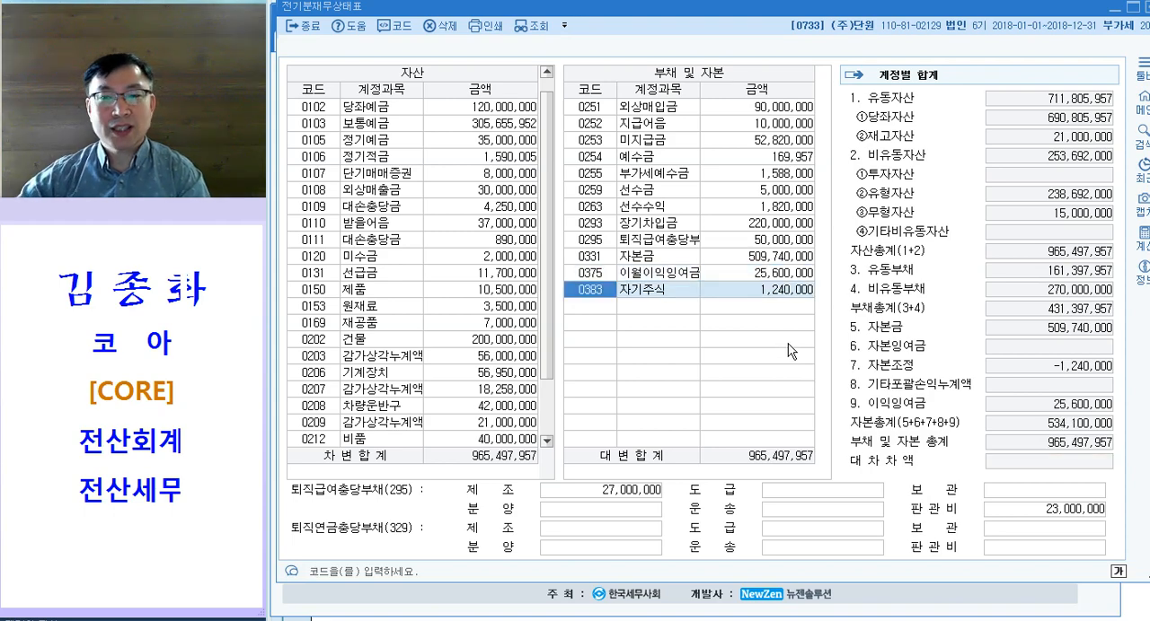
left_click(763, 273)
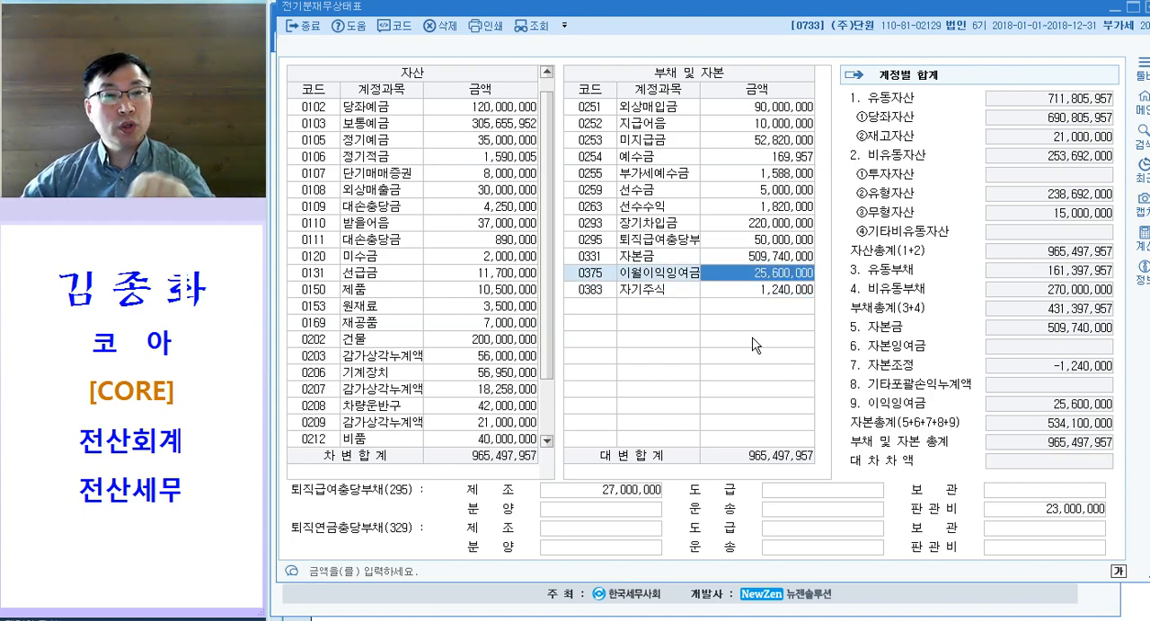
Step: Close 전기분재무상태표, check the totals in 전기분원가명세서, and close that statement too
key("Escape")
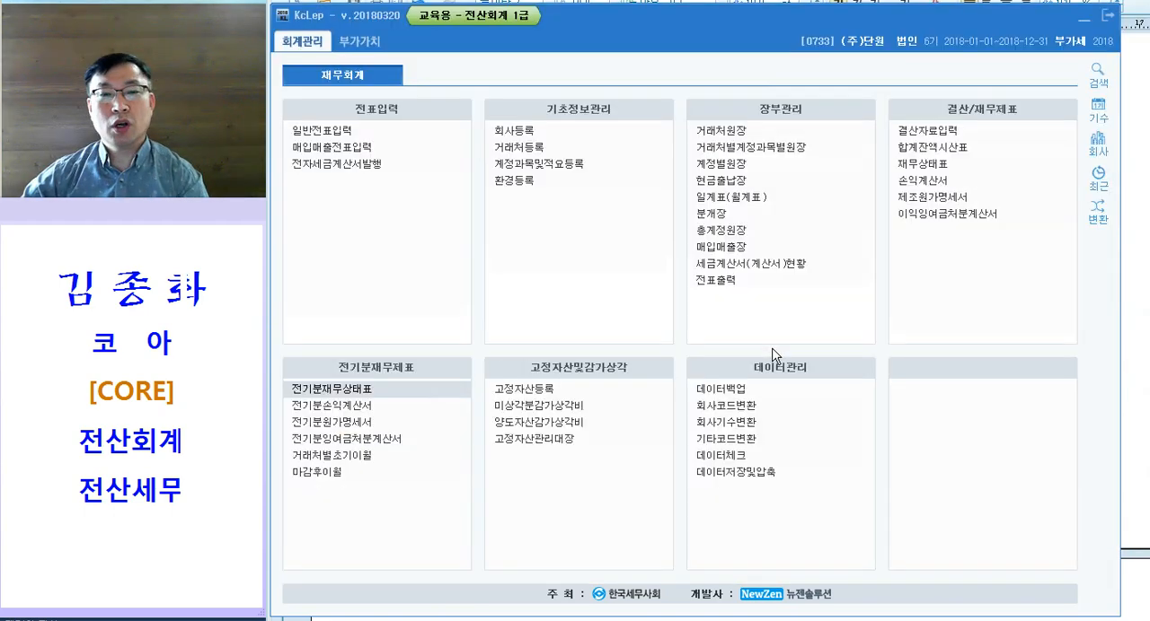
left_click(364, 424)
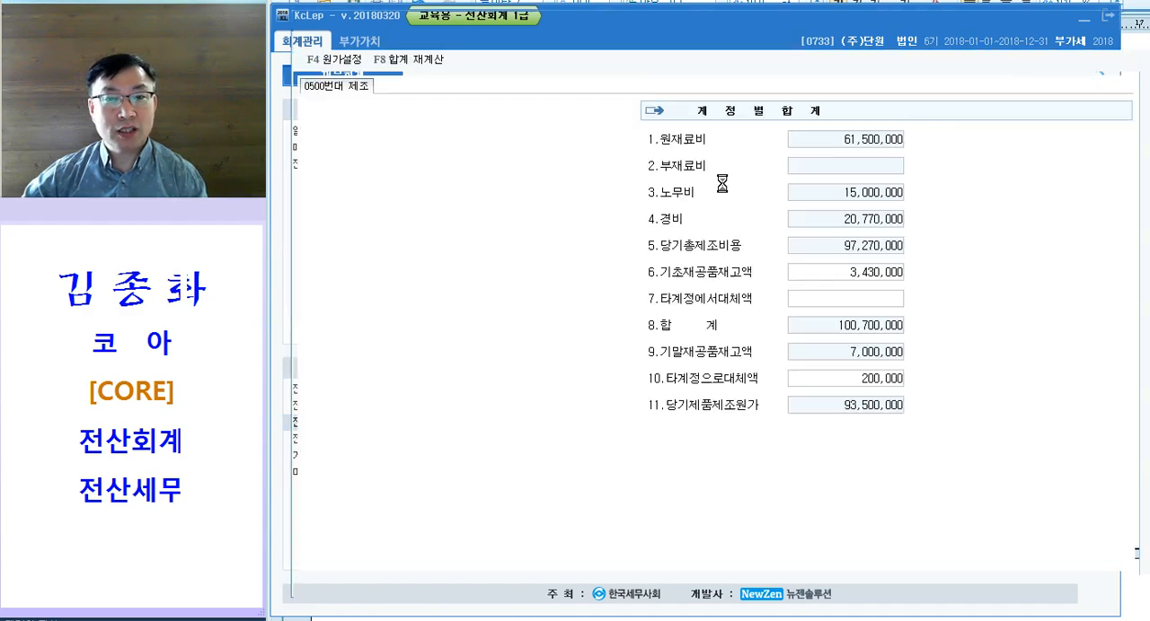
key("Escape")
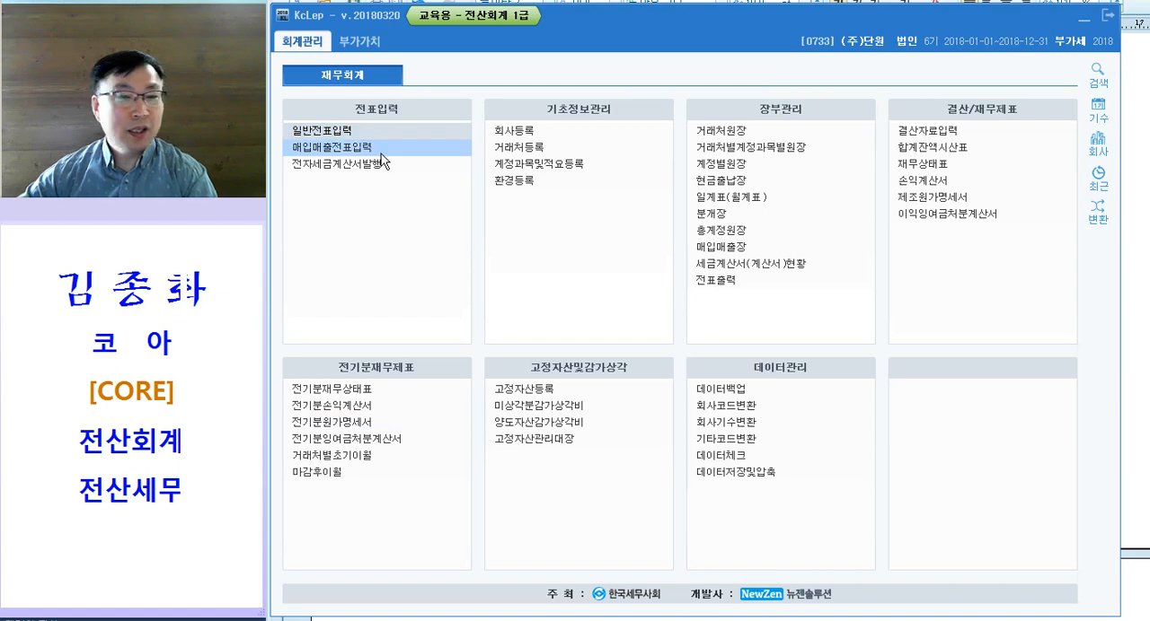
Step: Open 일반전표입력 and shorten its window so the exam document shows beneath it
left_click(440, 132)
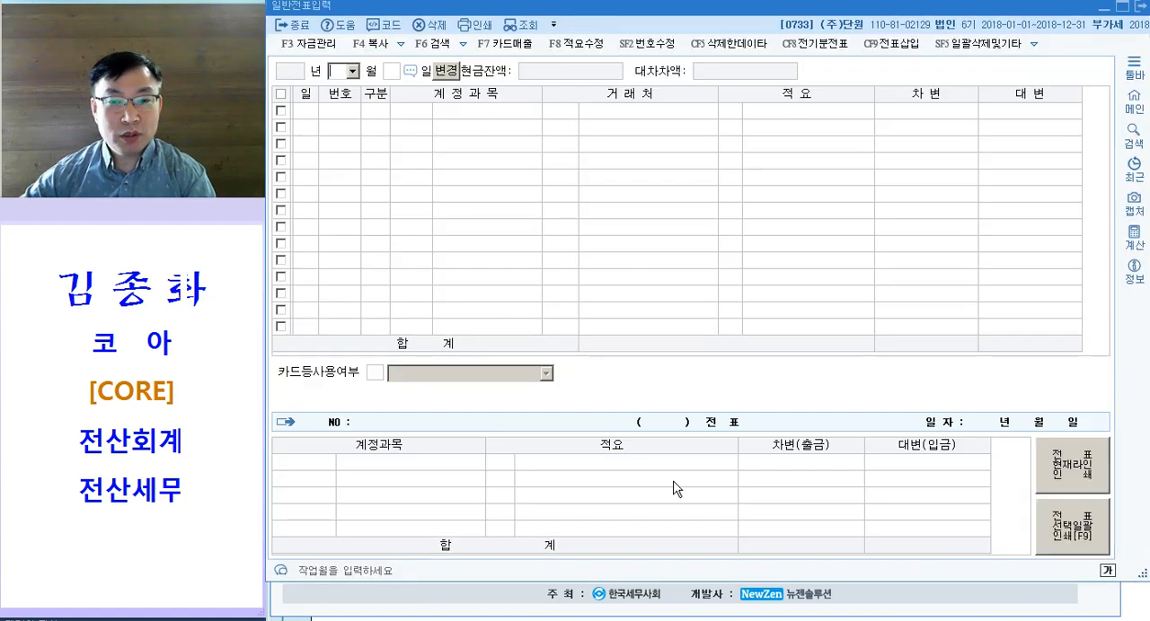
left_click(874, 616)
scroll(862, 608, "down", 2)
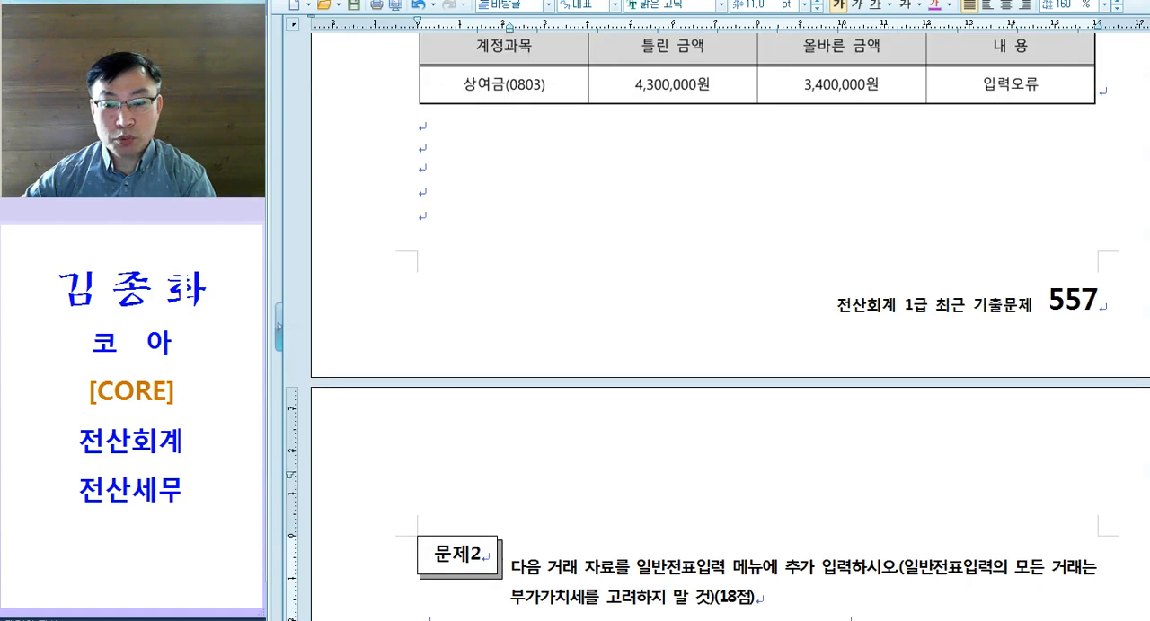
key("alt+Tab")
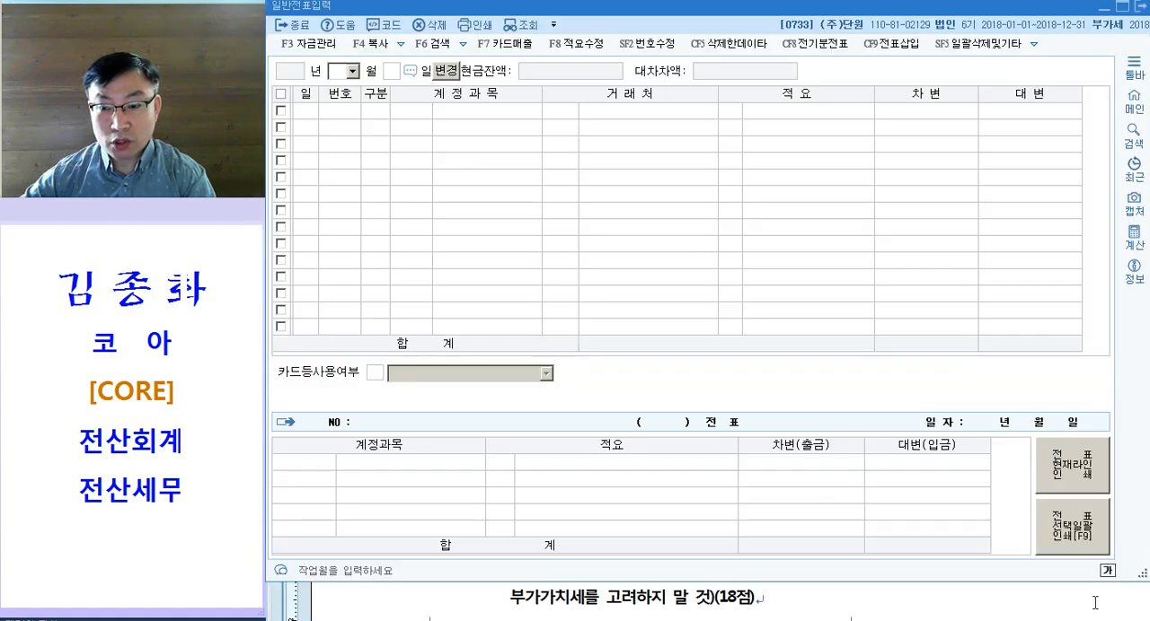
left_click_drag(1139, 584, 1137, 410)
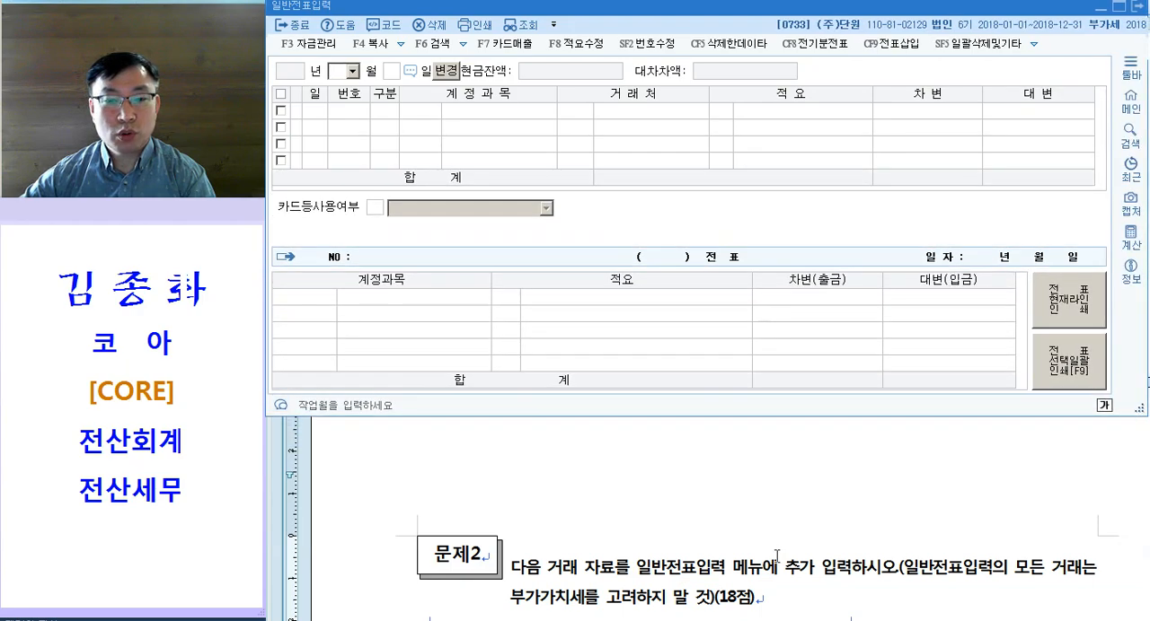
Step: Go to 문제2 in the exam document and color the word 주식 in question [1] magenta
left_click(775, 559)
scroll(772, 507, "down", 4)
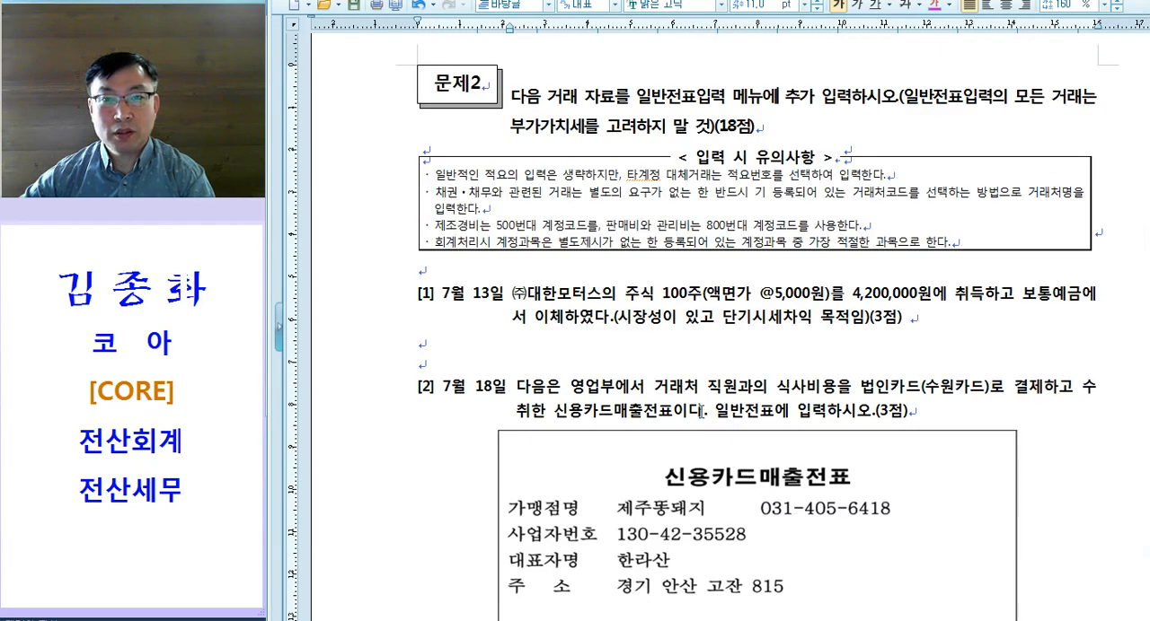
scroll(629, 352, "down", 1)
left_click_drag(623, 235, 649, 236)
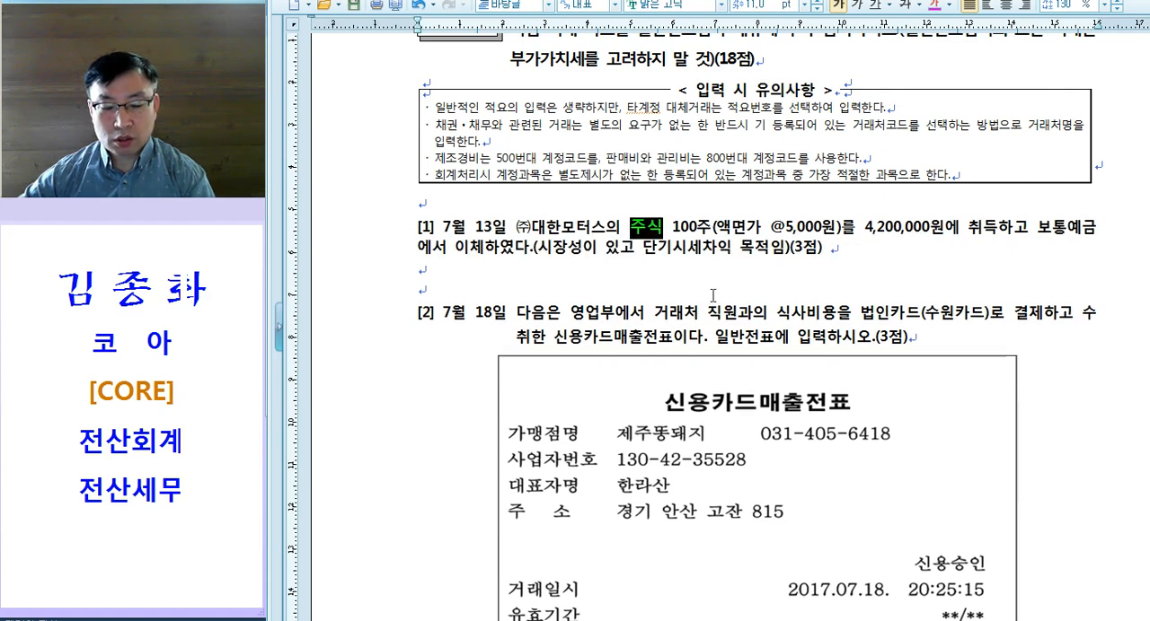
left_click(934, 11)
left_click(639, 226)
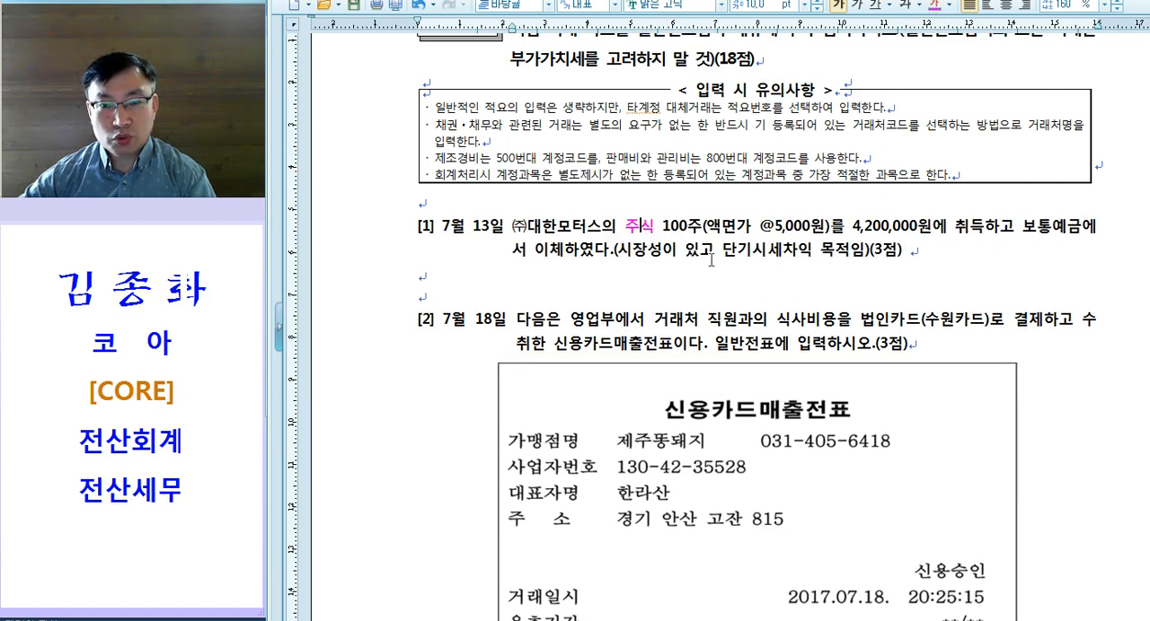
Step: Copy the magenta character format from 주식 to 4,200,000원에 취득, 보통예금 and 시장성이 있고 단기시세차익 목적임 in question [1]
key("alt+c")
left_click(649, 252)
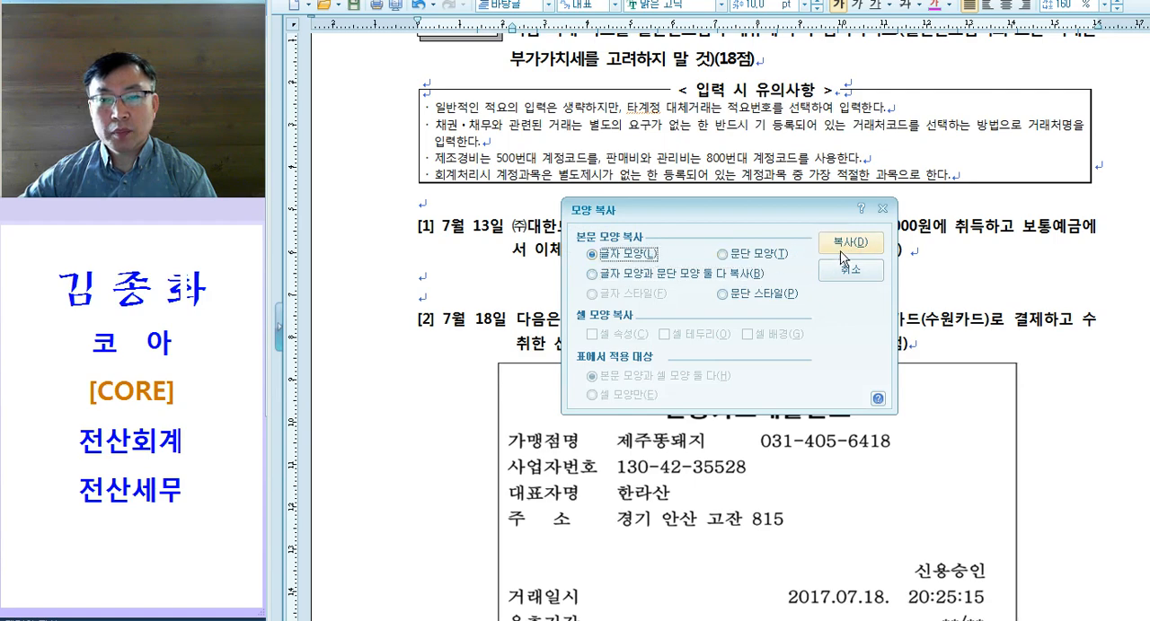
left_click(838, 246)
left_click_drag(849, 226, 1081, 230)
key("alt+c")
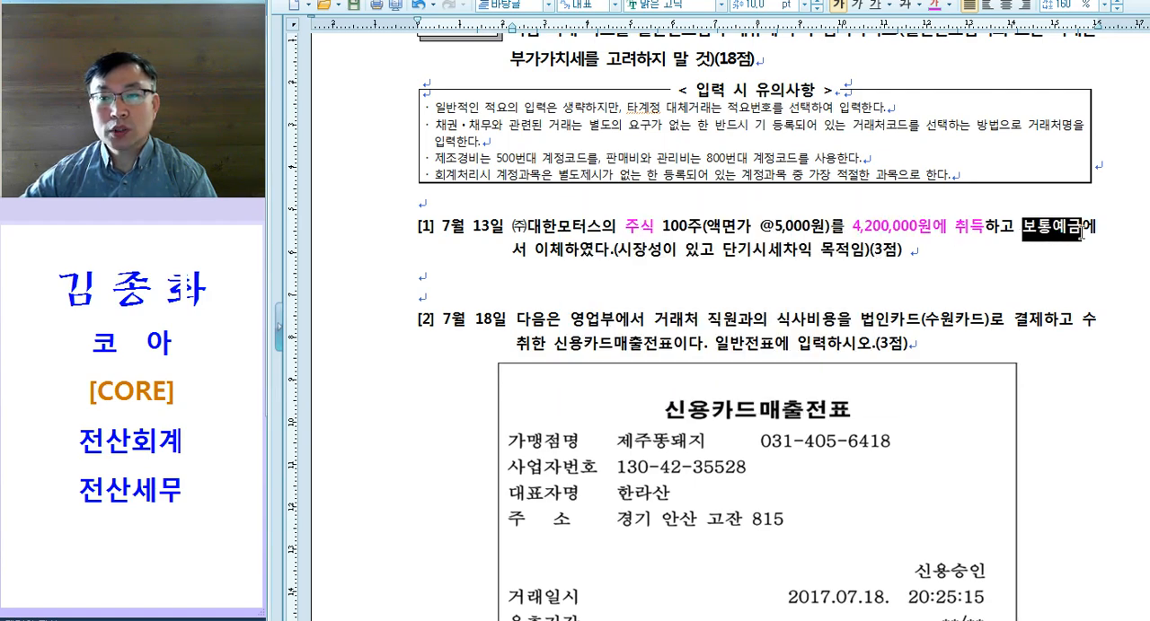
key("alt+c")
left_click(665, 272)
left_click_drag(620, 251, 866, 252)
key("alt+c")
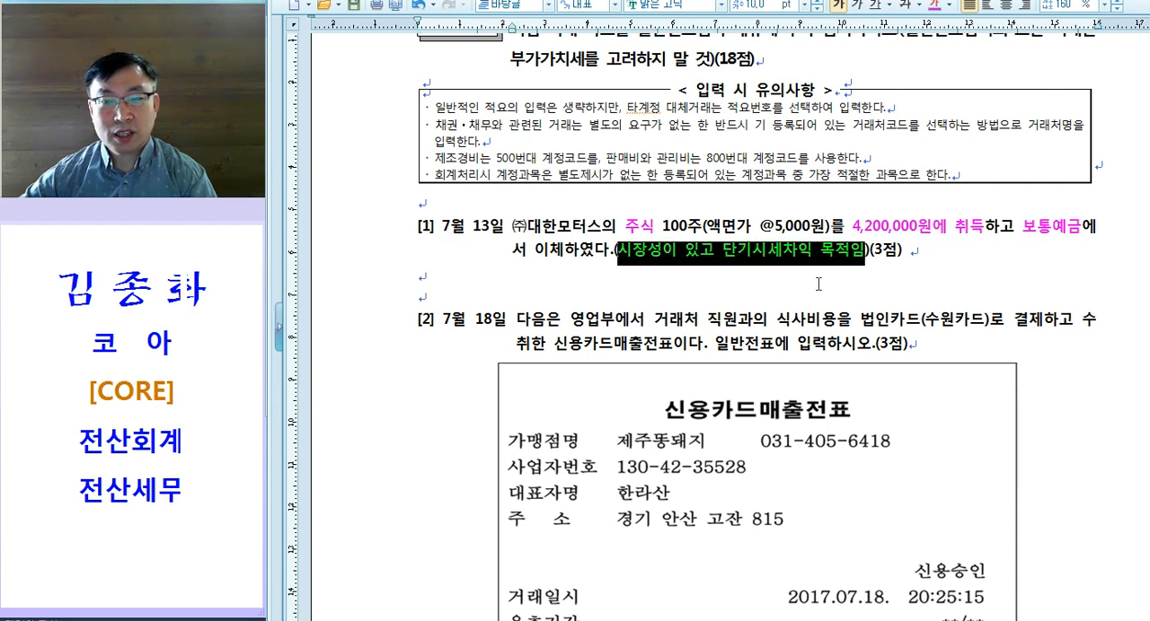
Step: Add "= 단기매매증권" after 목적임 in question [1]
left_click(862, 255)
type("= 단기매매증권")
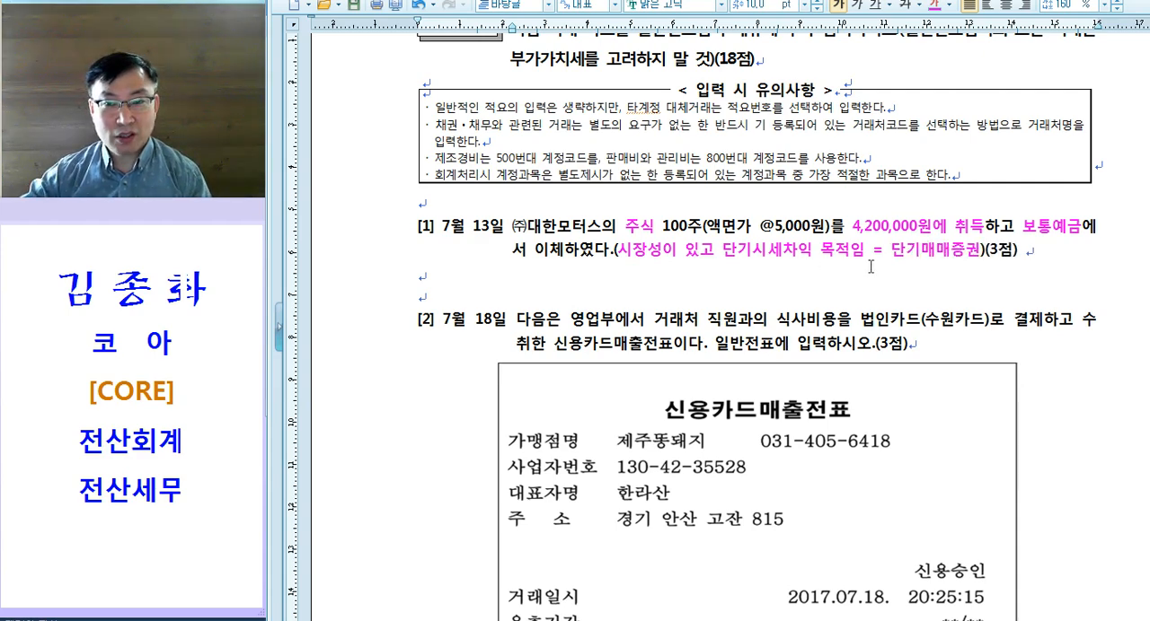
left_click_drag(872, 255, 957, 258)
left_click_drag(1013, 229, 1078, 230)
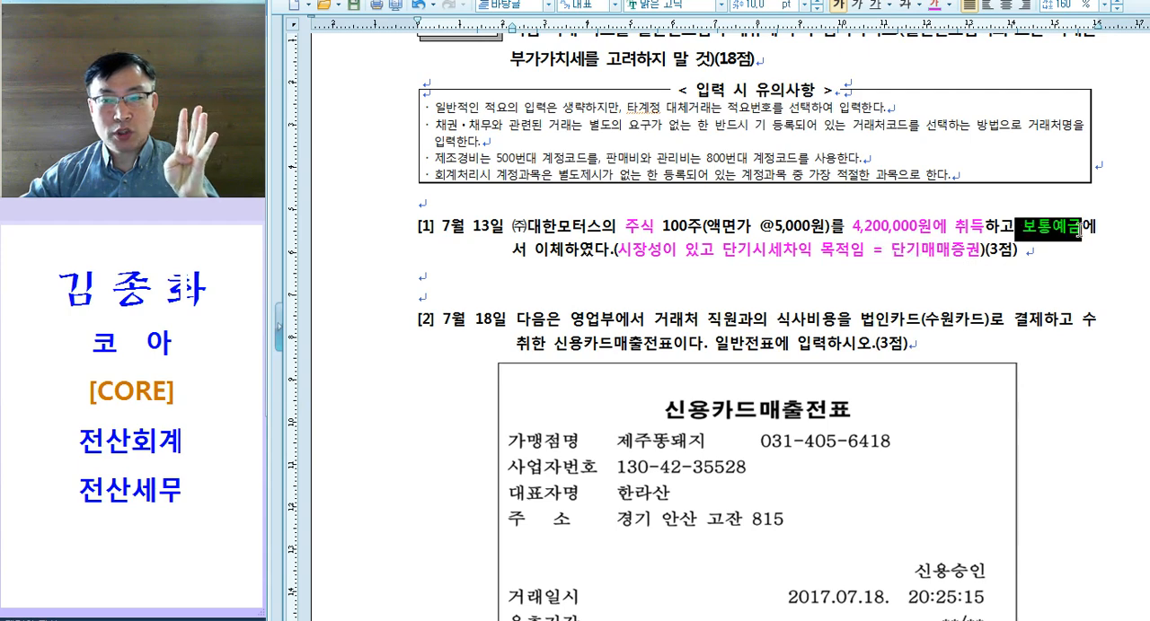
Step: Write the journal entry note "단기매매증권 / 103." on the empty line below question [1]
left_click(477, 271)
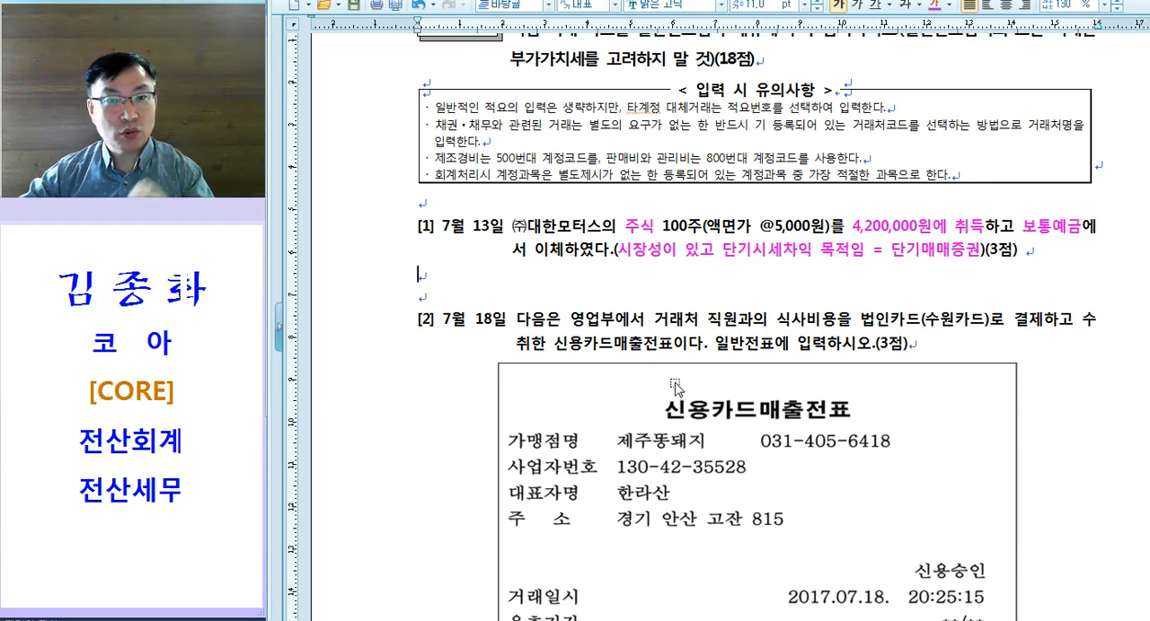
key("Tab")
type("다ㄴ기")
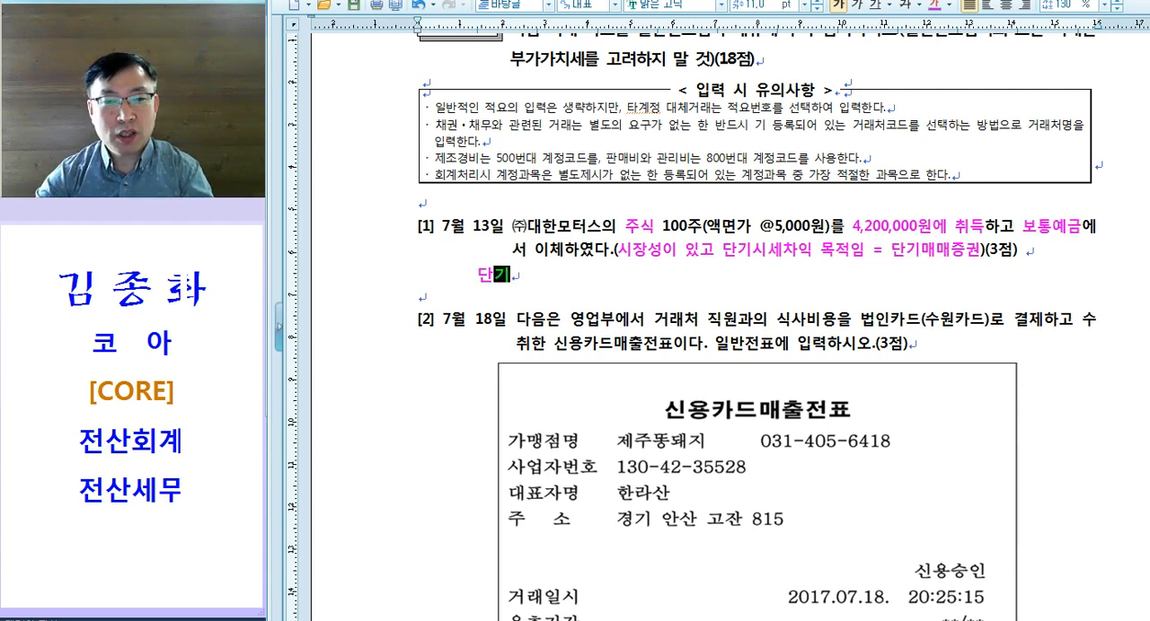
type("매매증권")
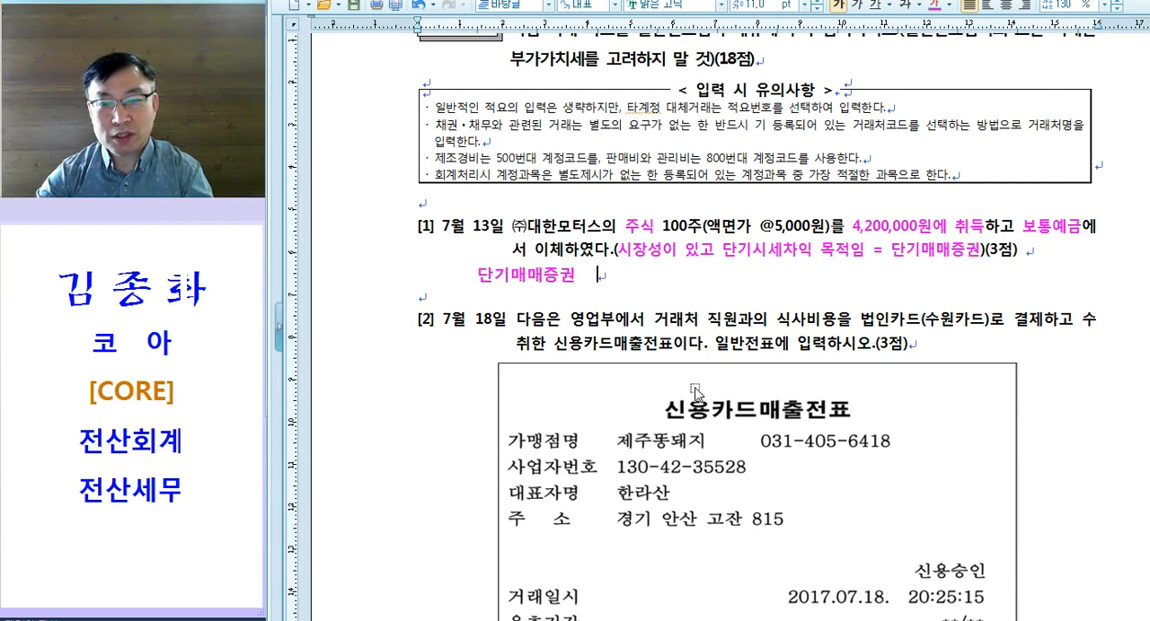
type("/ 103")
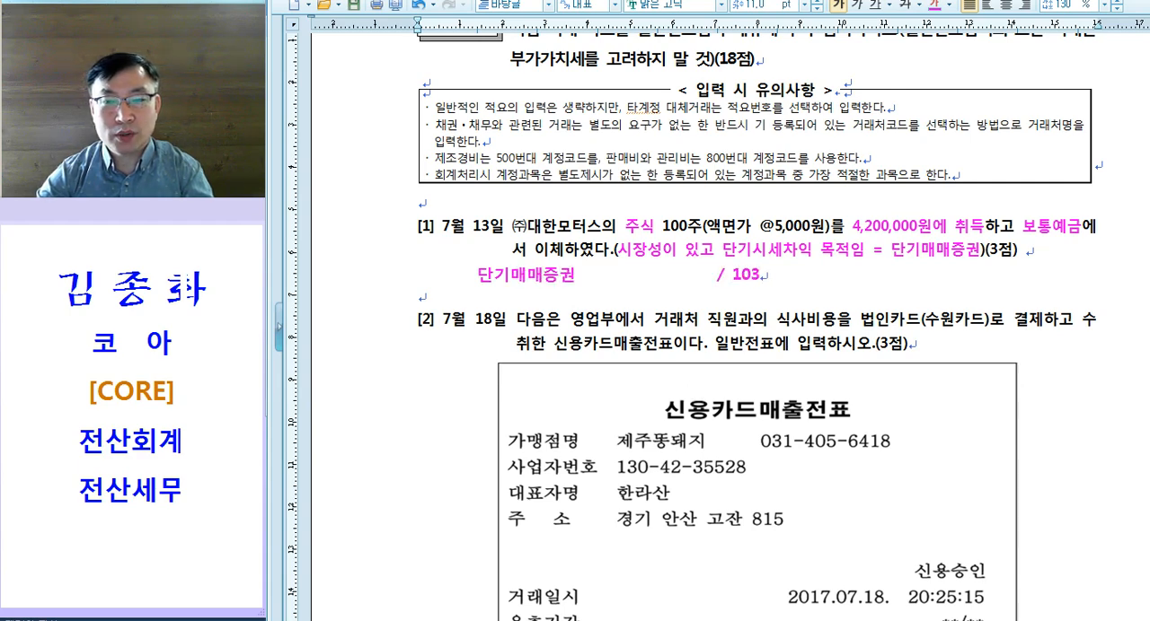
type(".")
Step: Push the "/ 103." part of the note below question [1] one tab stop further along the line
left_click(383, 284)
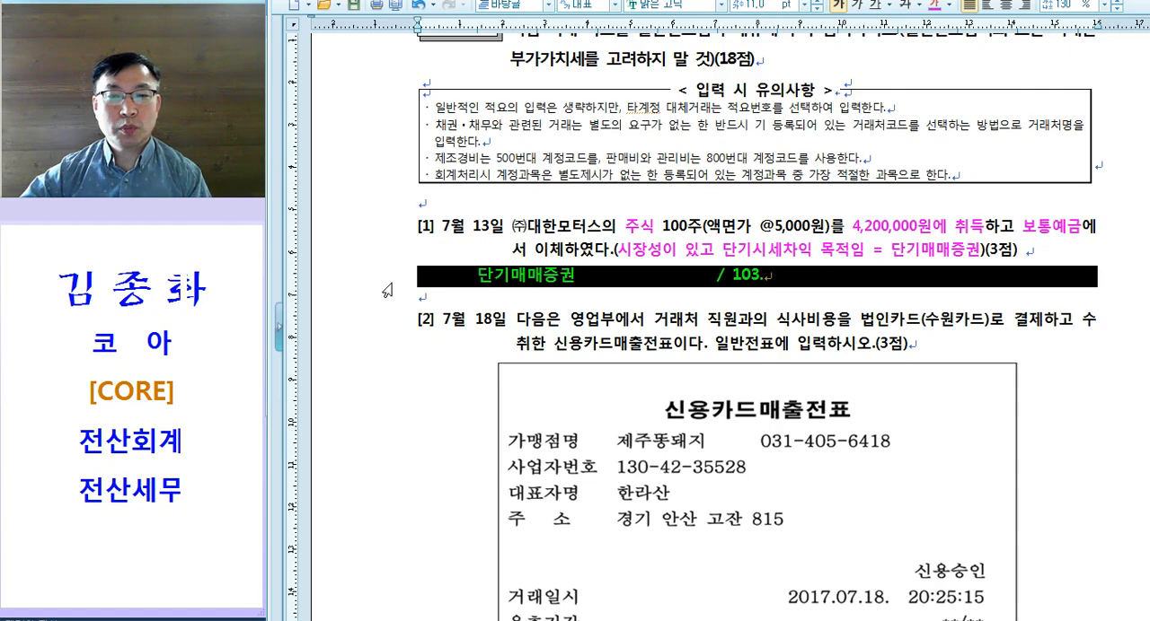
left_click(712, 276)
key("Tab")
left_click(355, 284)
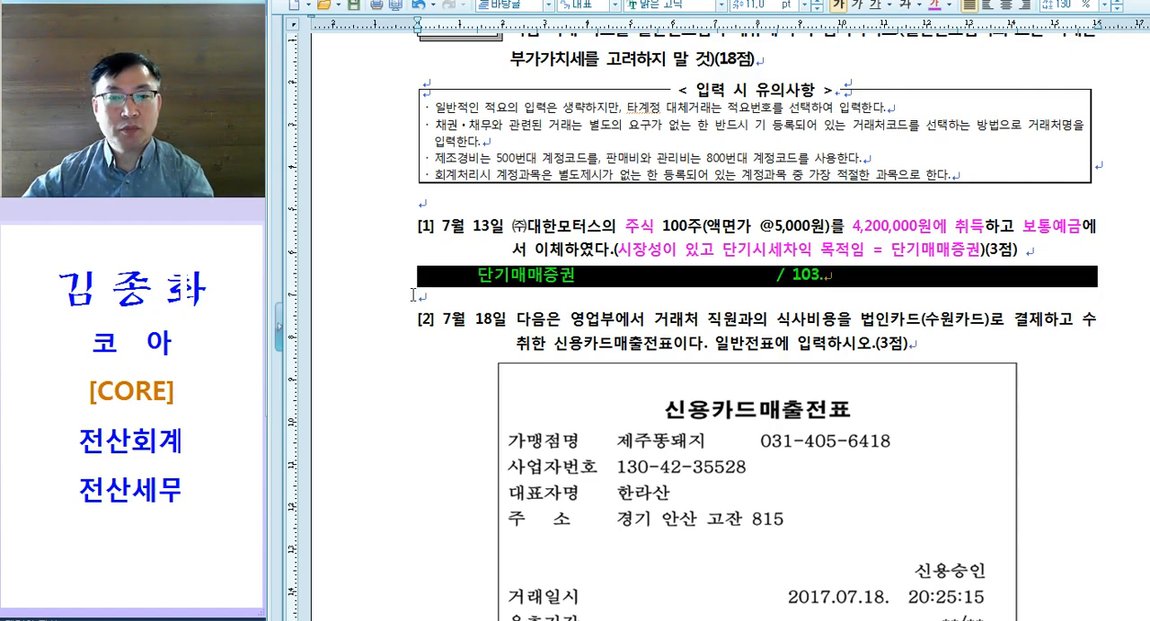
Step: Move the exam document below the voucher window and enter the July 13 debit line for 0107 단기매매증권 with 4,200,000
left_click_drag(837, 0, 821, 275)
left_click(350, 71)
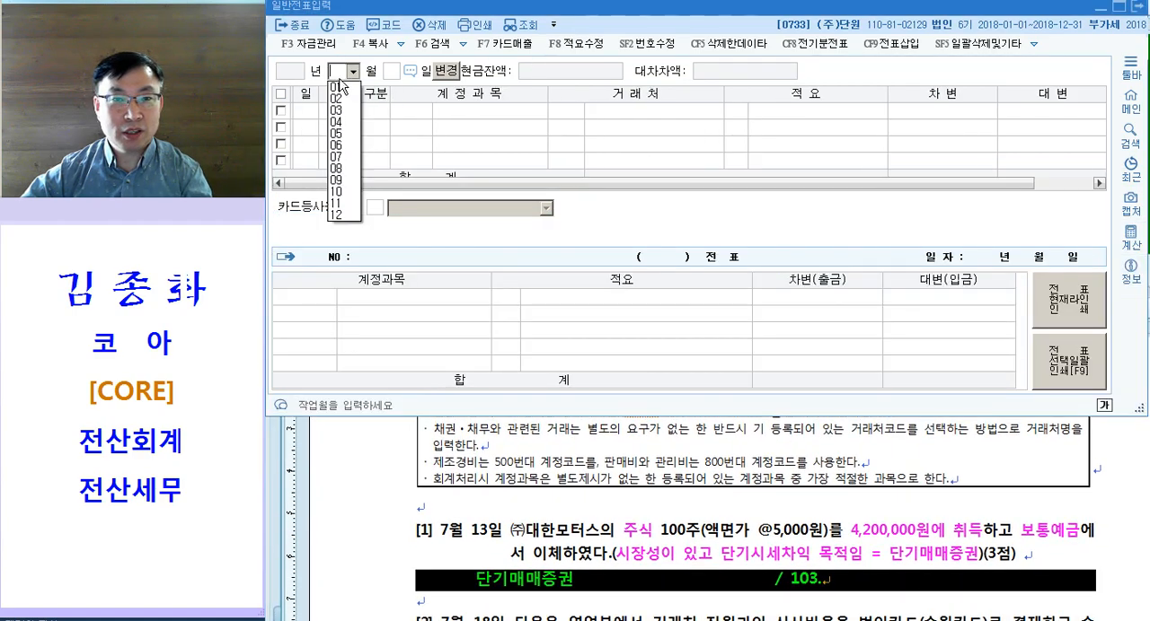
type("07")
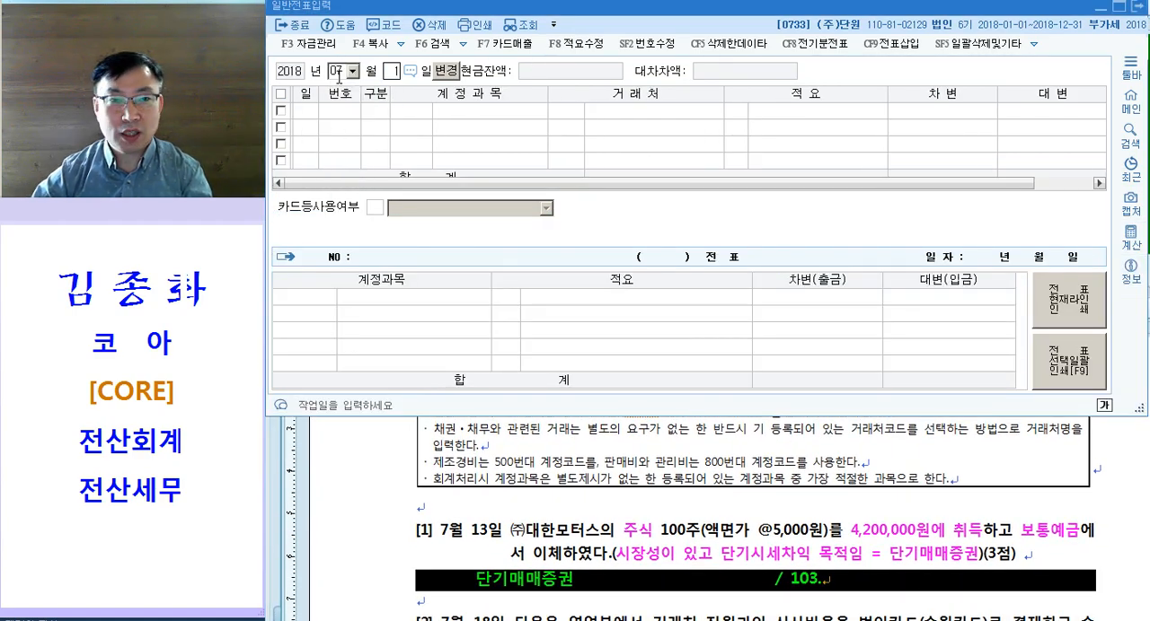
type("133단기")
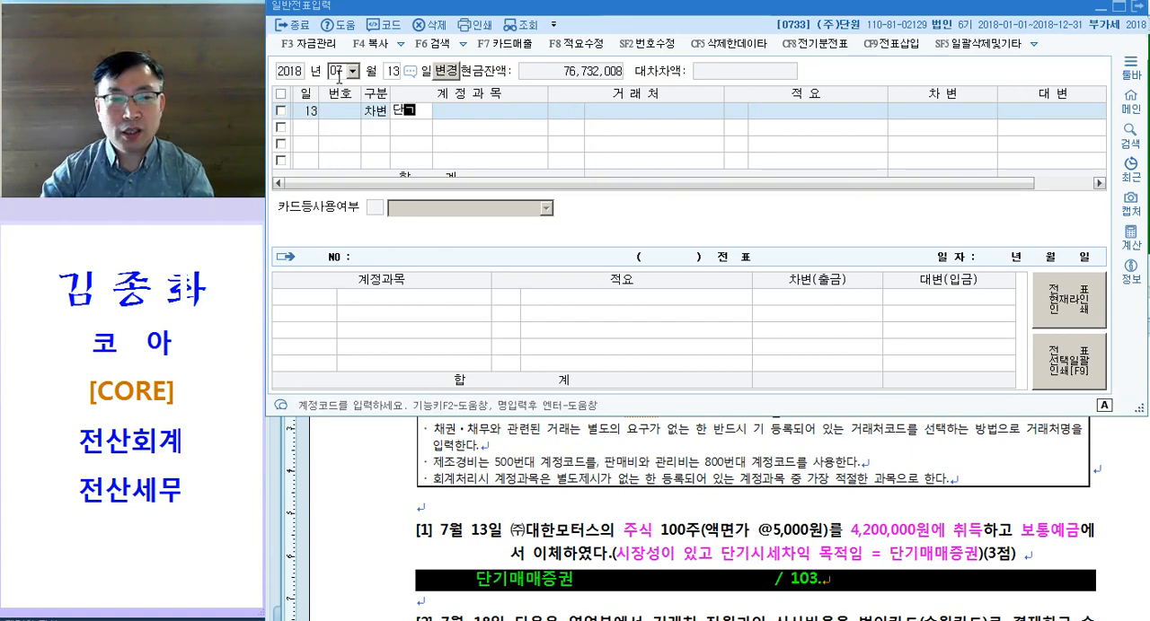
key("Return")
key("Return")
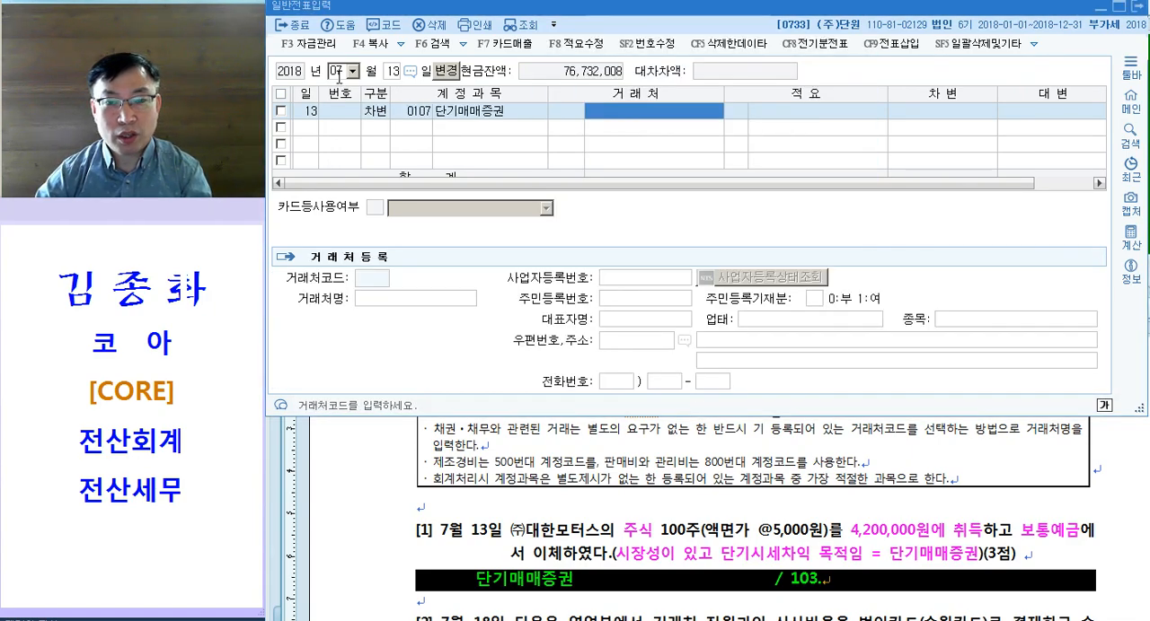
key("Return")
key("Return")
type("4200000")
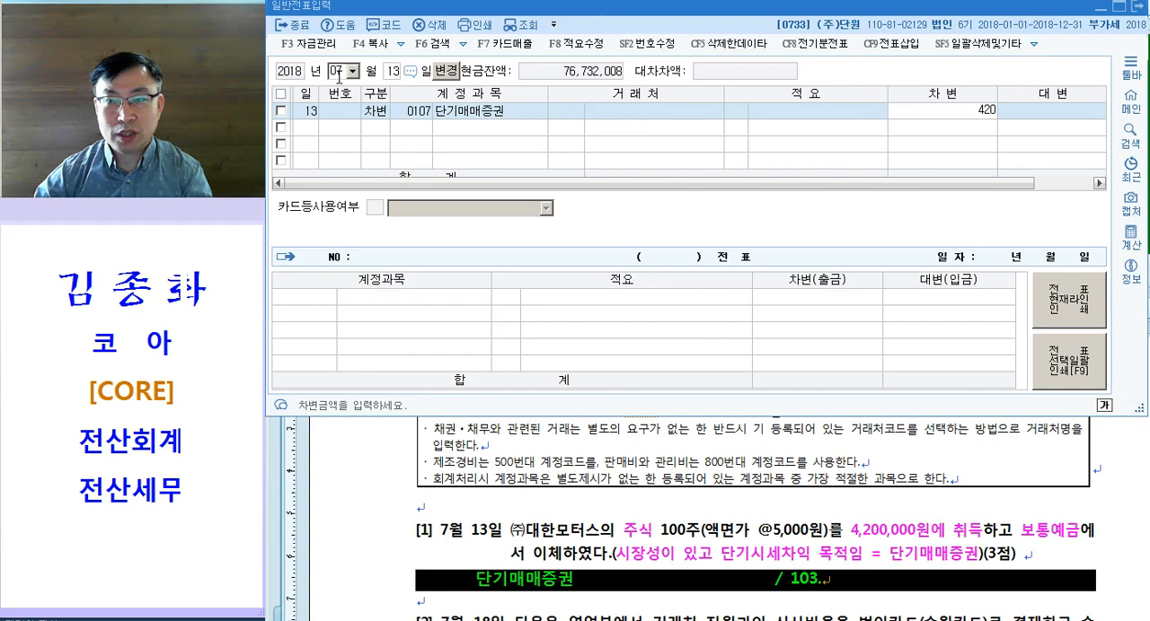
key("Return")
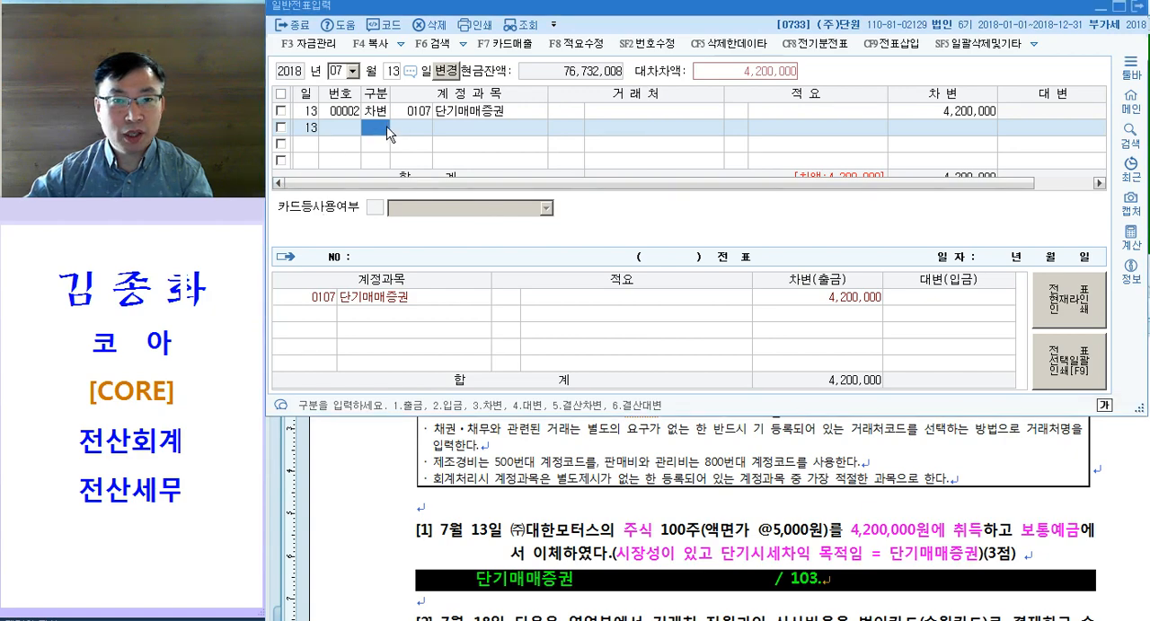
Step: Add the July 13 credit line for account 0103 보통예금 with 4,200,000
type("4")
key("Return")
type("103")
key("Return")
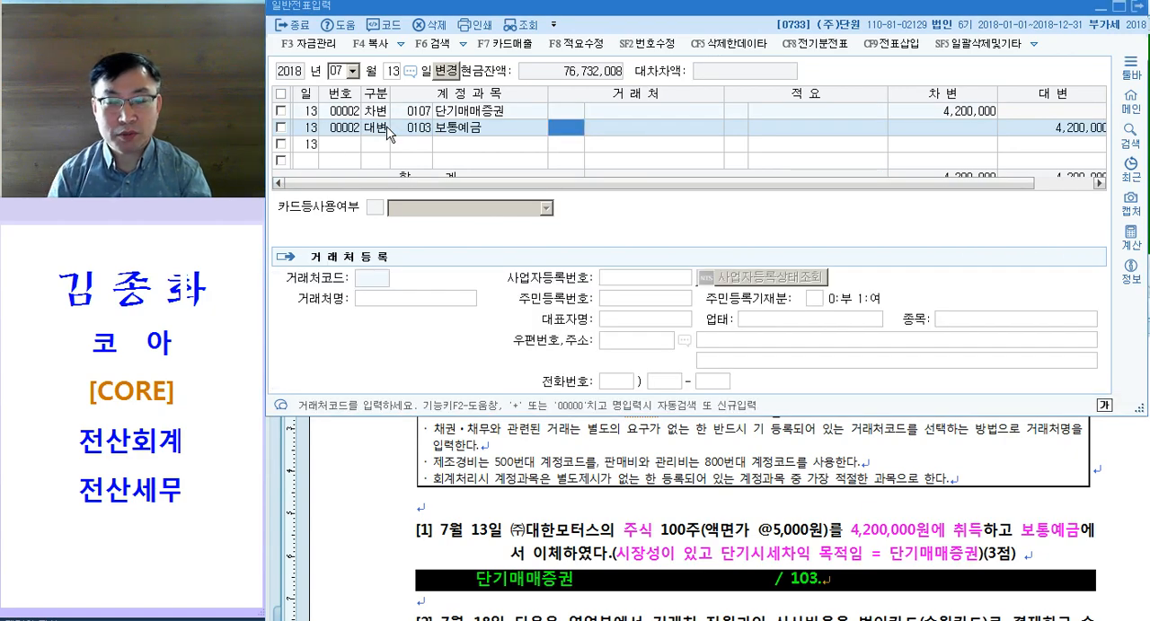
Step: In question [2] of the exam document, color 영업부, 거래처 직원과의 식사비용 and 법인카드(수원카드)로 결제 magenta
left_click(549, 537)
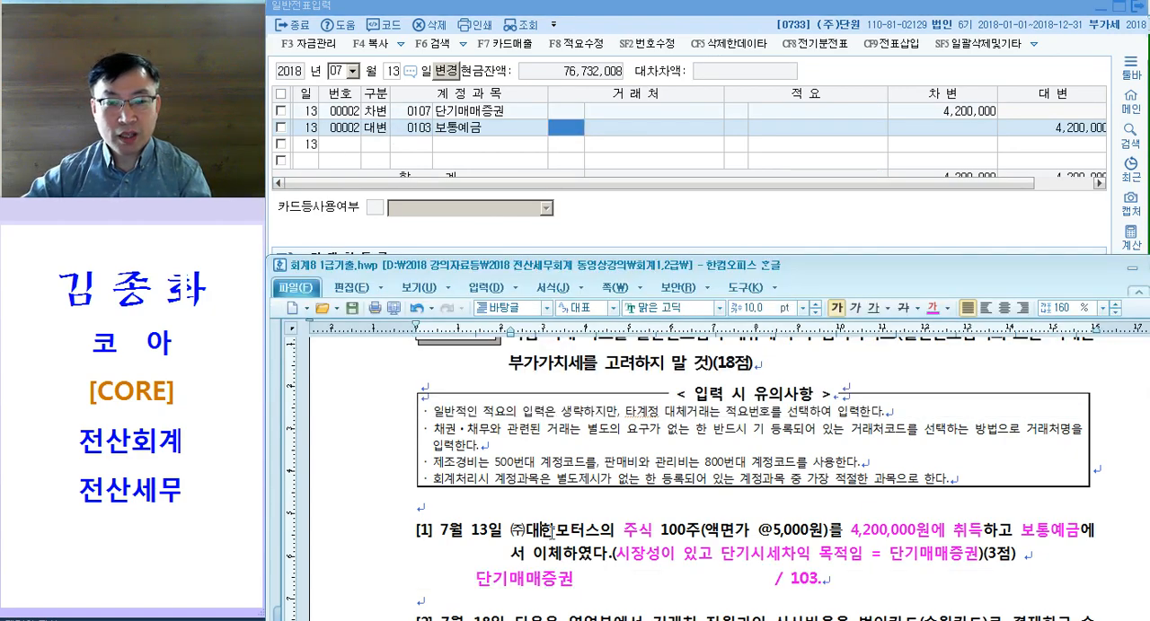
scroll(560, 519, "down", 3)
scroll(616, 515, "down", 3)
left_click_drag(560, 357, 612, 358)
scroll(653, 422, "up", 1)
left_click_drag(654, 390, 778, 389)
key("ctrl+m")
key("d")
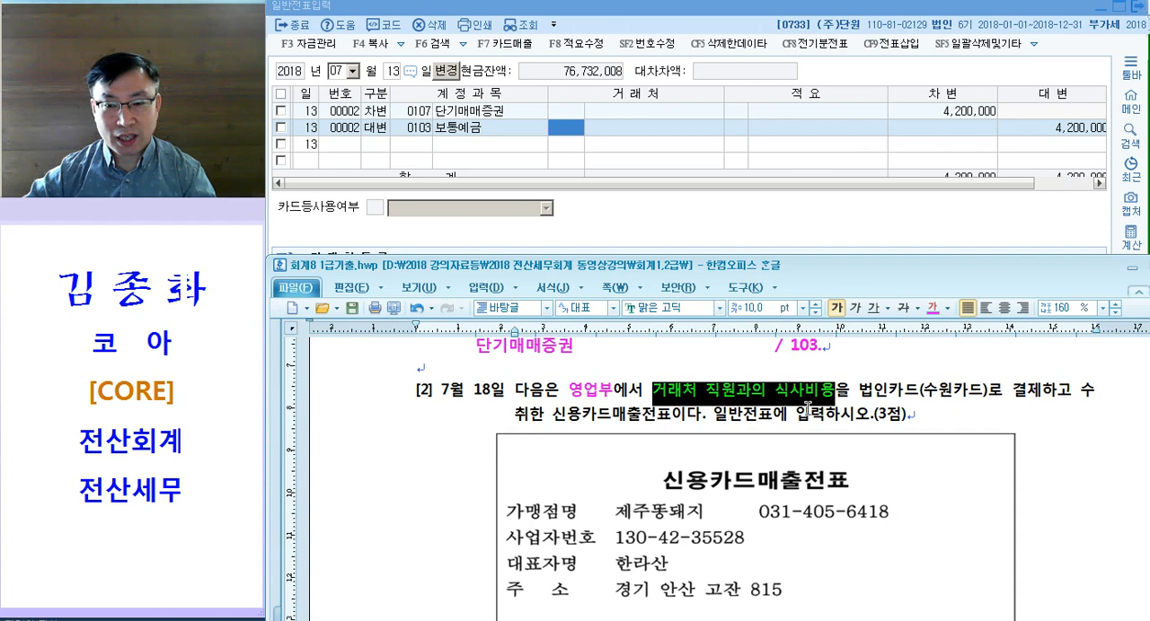
left_click_drag(852, 395, 1042, 399)
key("ctrl+m")
key("d")
left_click(964, 401)
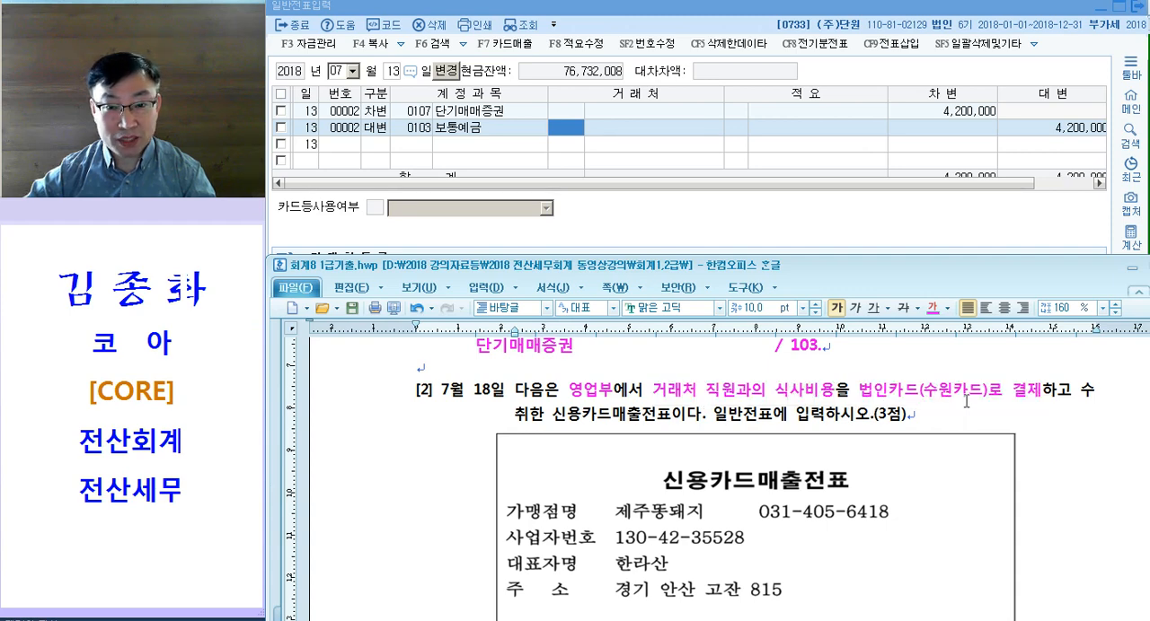
Step: Color the phrase 일반전표에 입력 in question [2] magenta and underline it in red
left_click_drag(716, 414, 824, 414)
key("ctrl+m")
key("d")
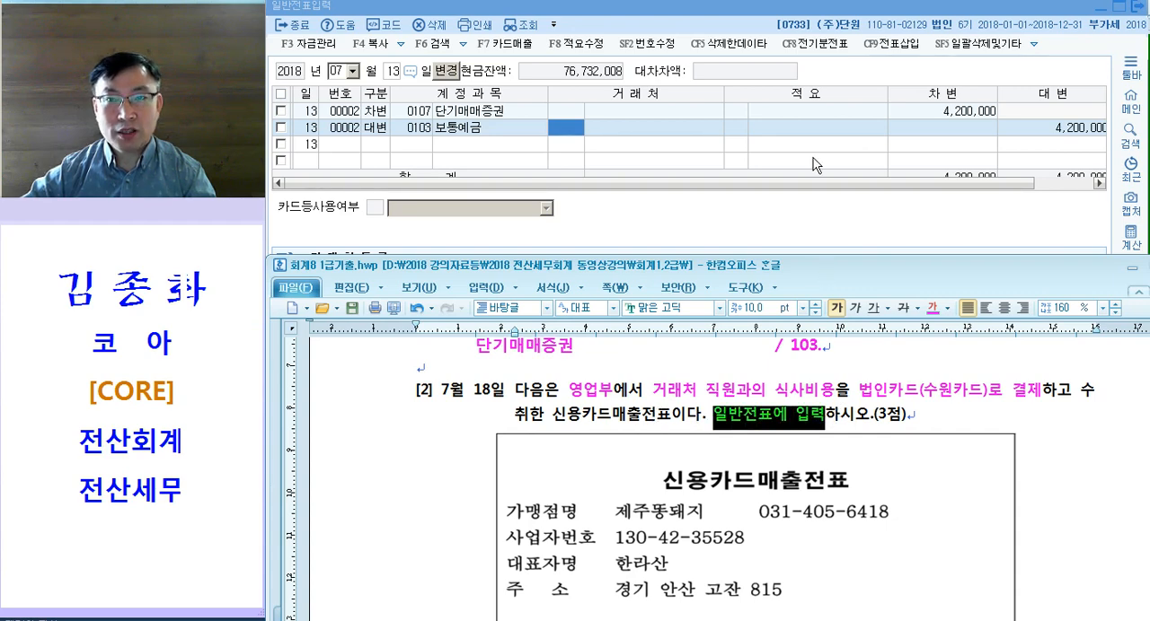
left_click(868, 308)
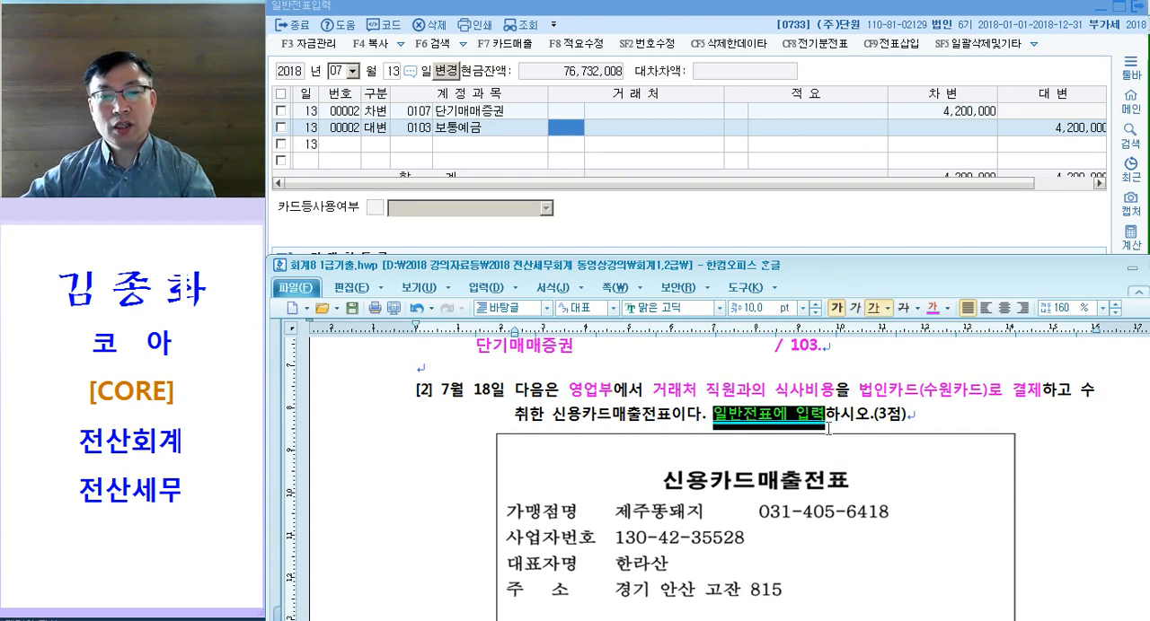
left_click(827, 422)
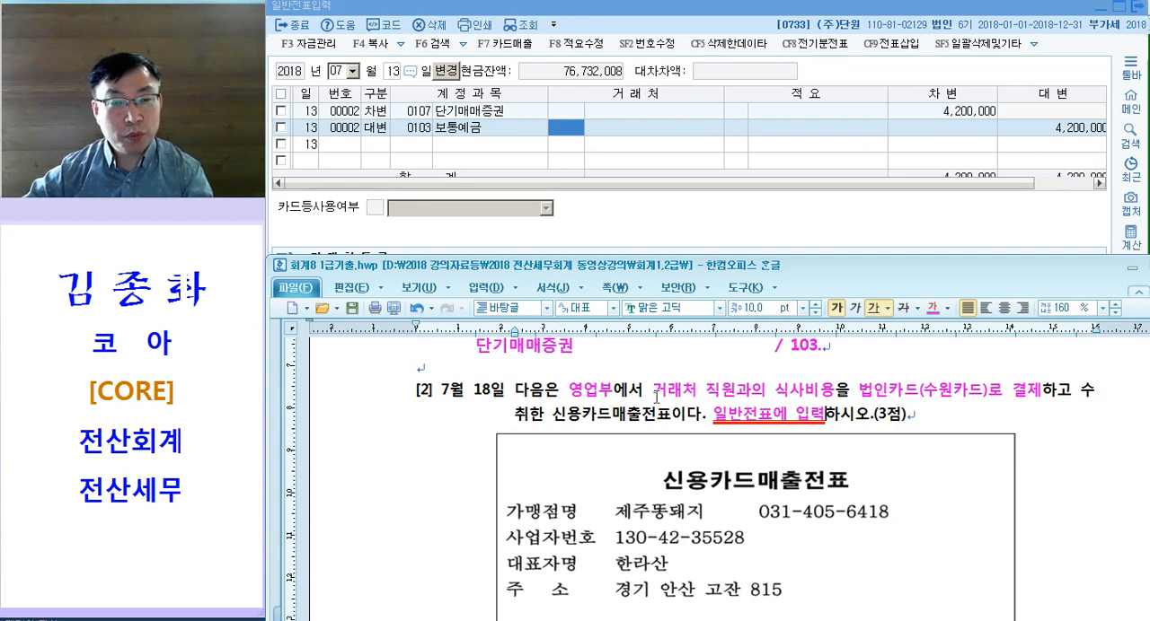
left_click_drag(654, 393, 816, 393)
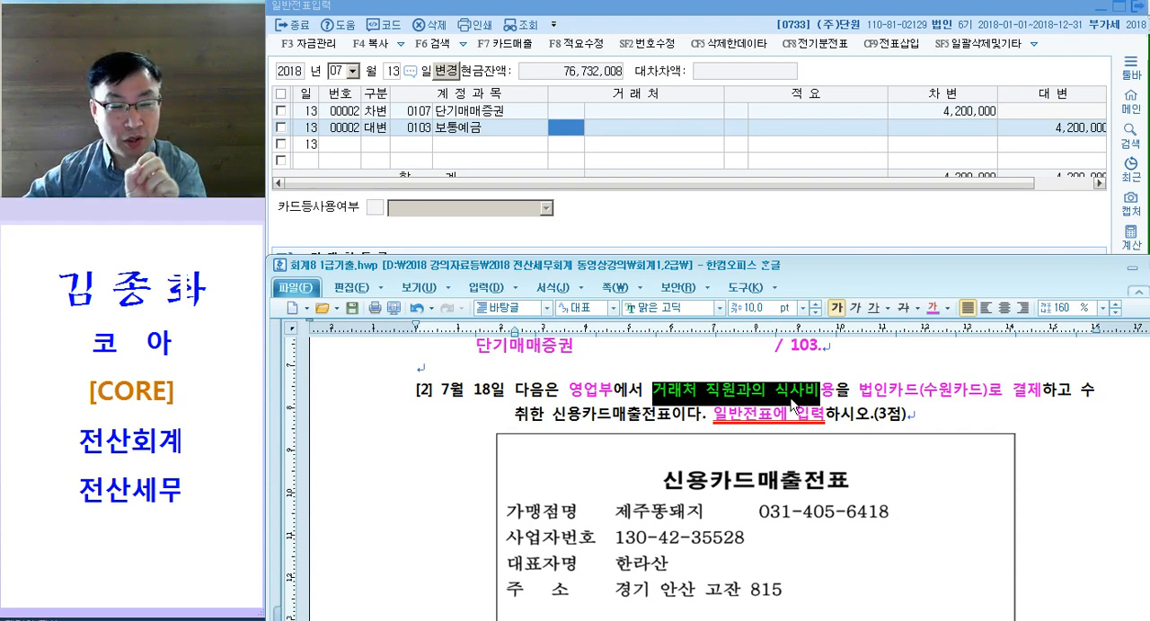
left_click(870, 415)
left_click_drag(650, 392, 987, 391)
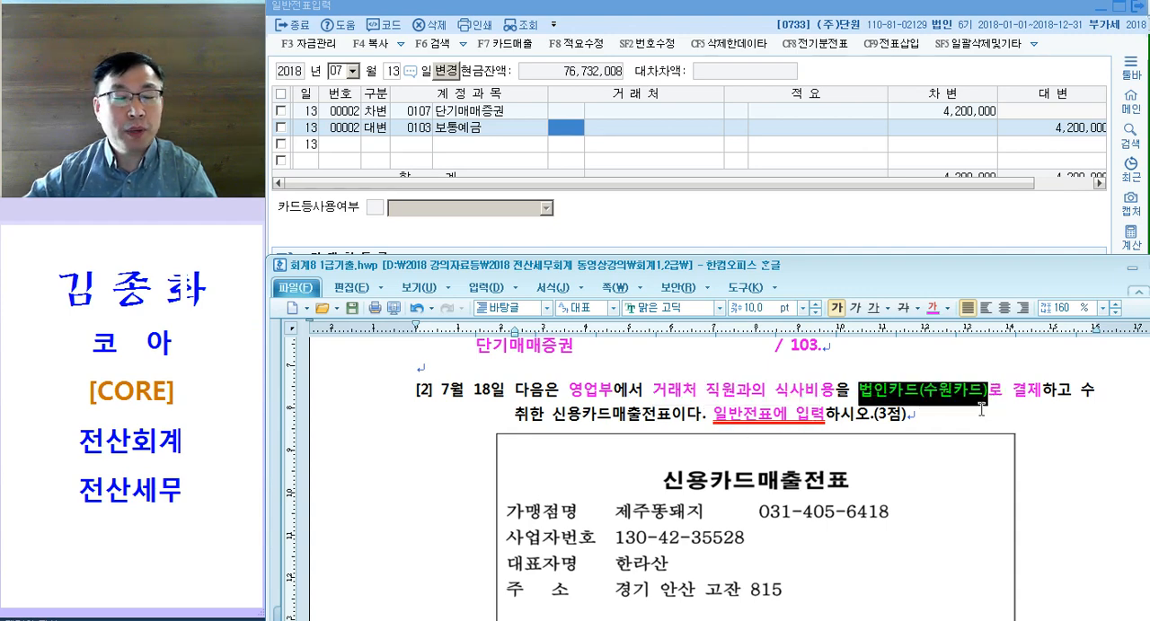
left_click_drag(712, 416, 823, 414)
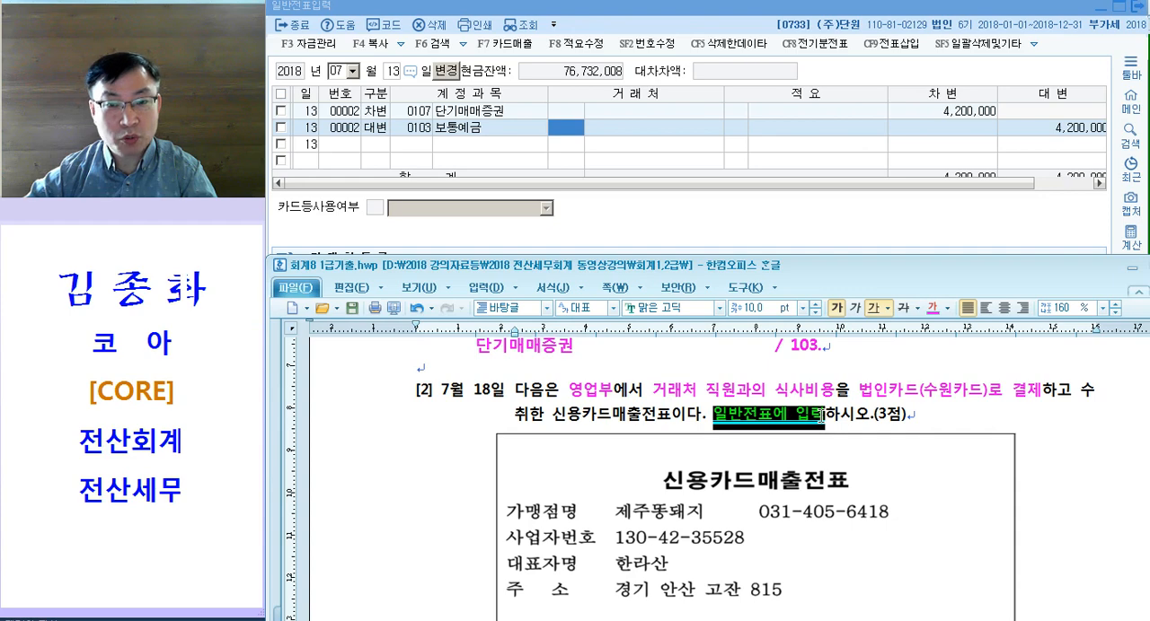
Step: In question [2] of the exam document, insert "= 253.미지급금" after 결제 and "= 접대비" after 식사비용
left_click(1044, 390)
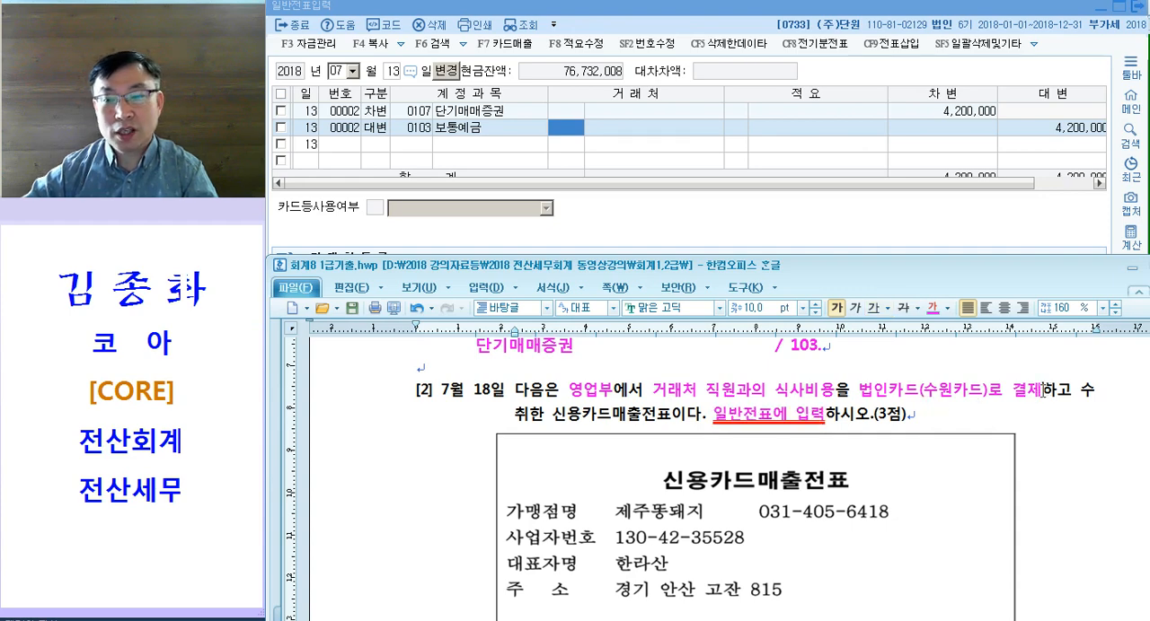
type("= 253.")
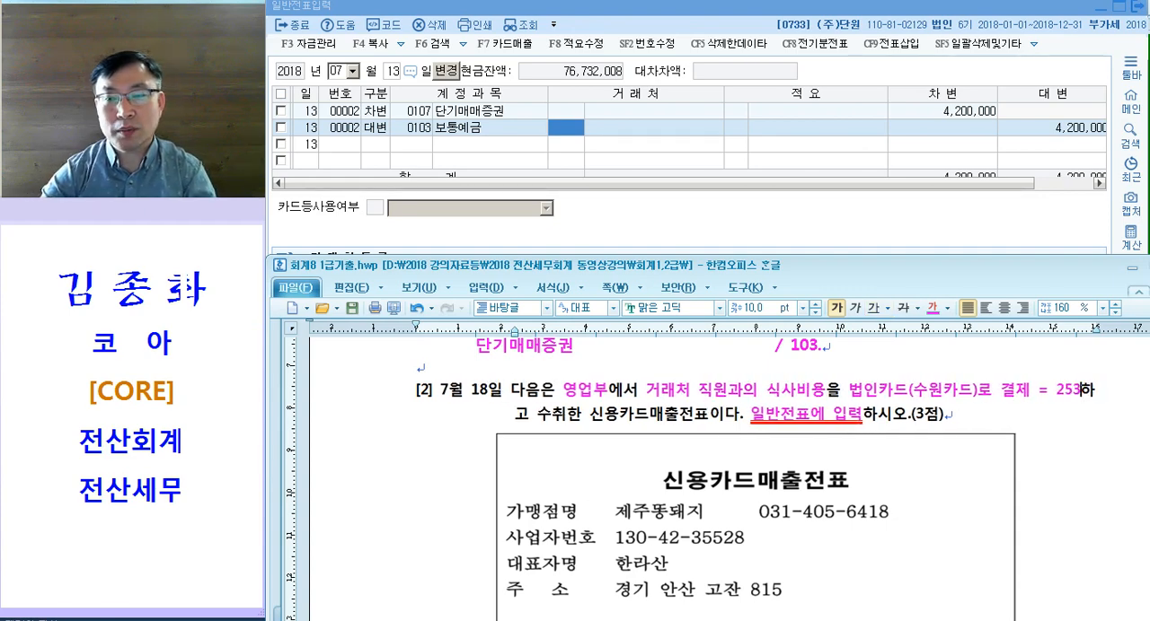
type("미지급금")
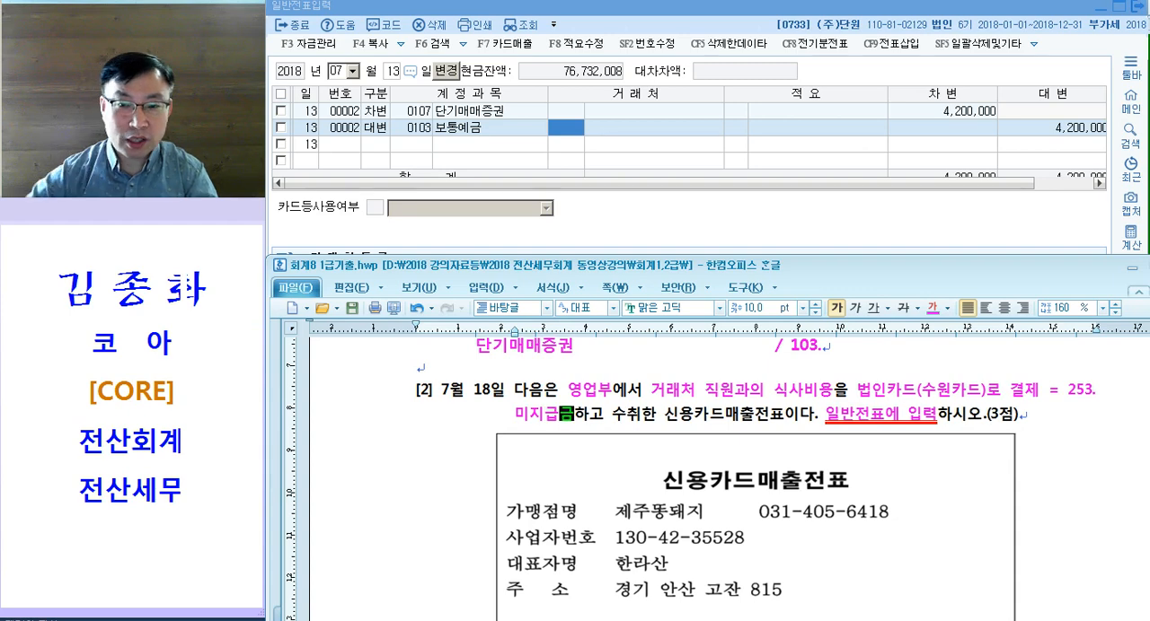
left_click(832, 390)
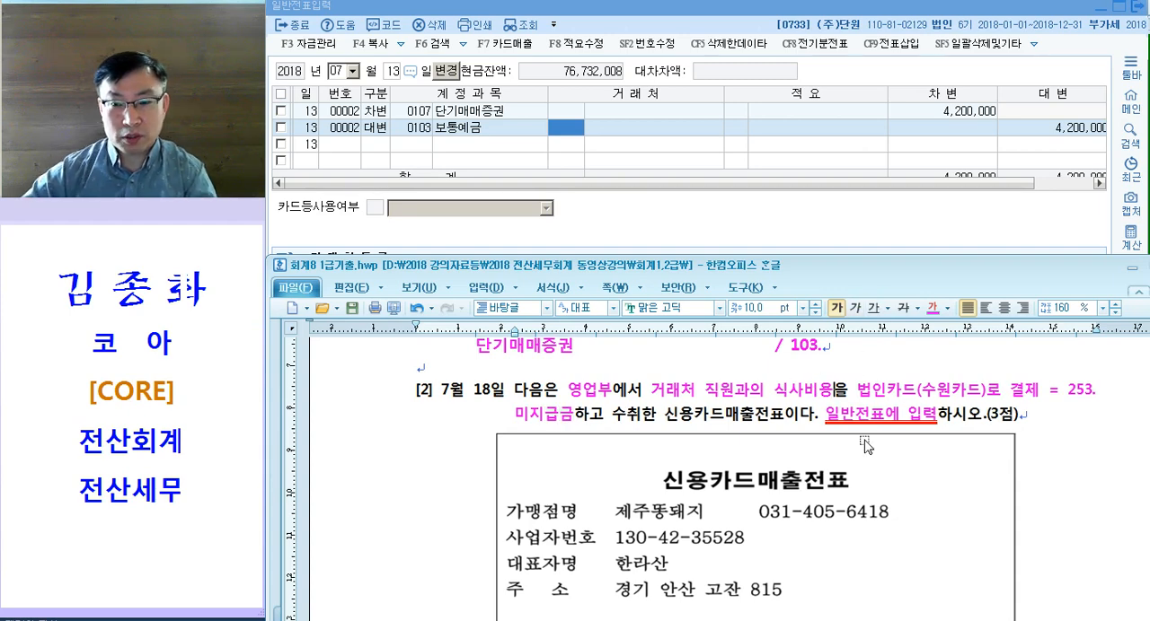
type("= 접ㄷ")
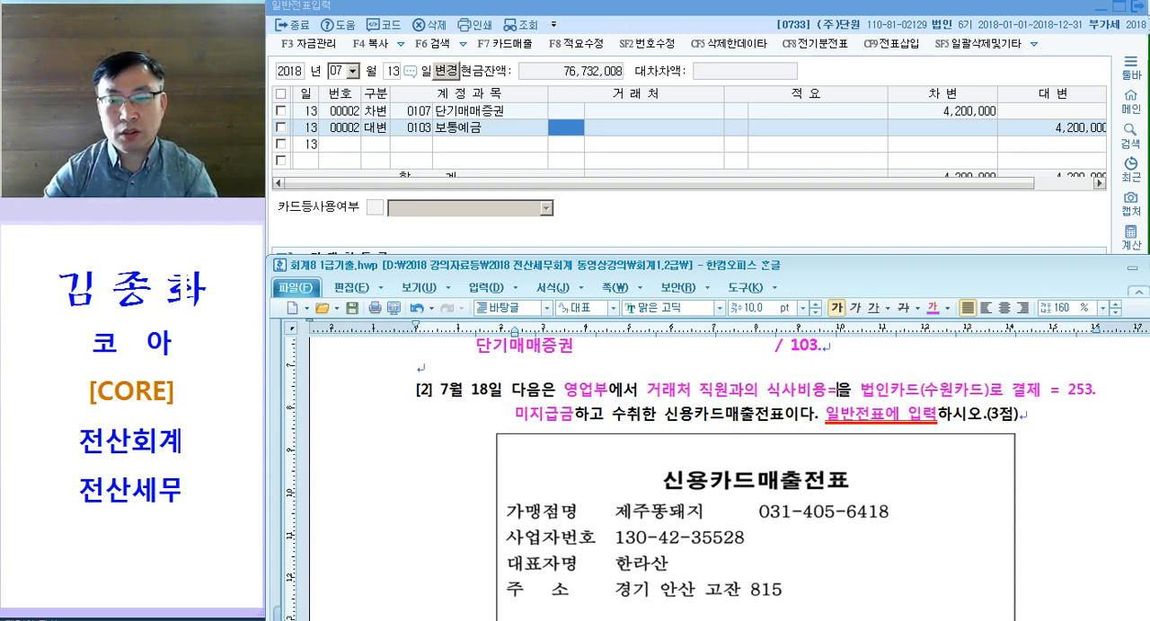
type("비")
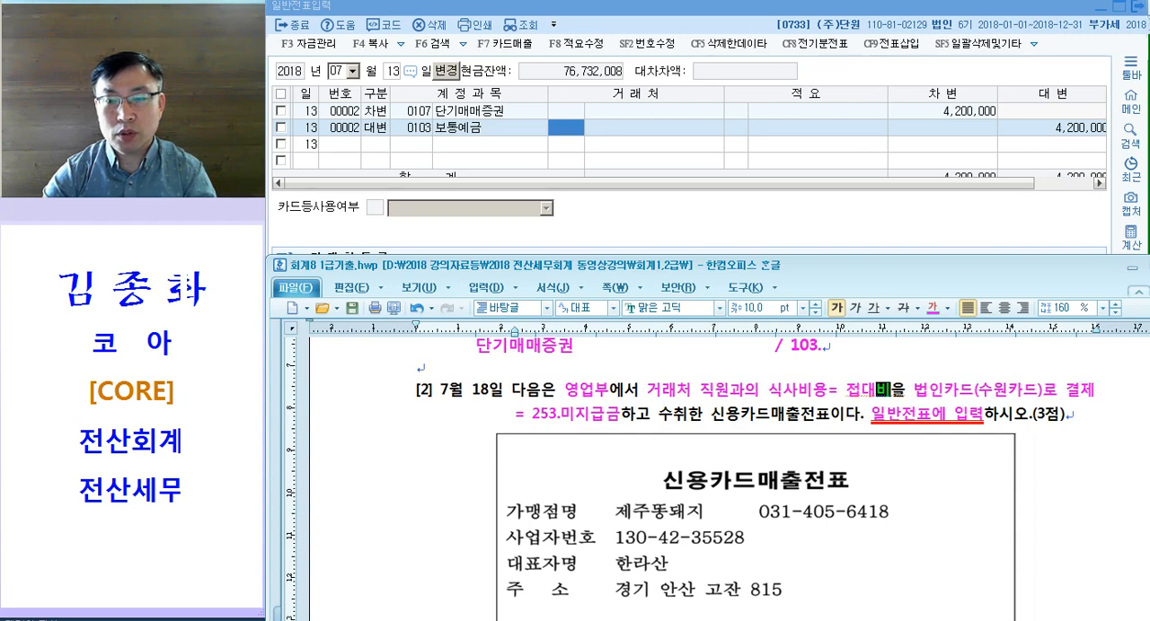
left_click_drag(557, 414, 634, 414)
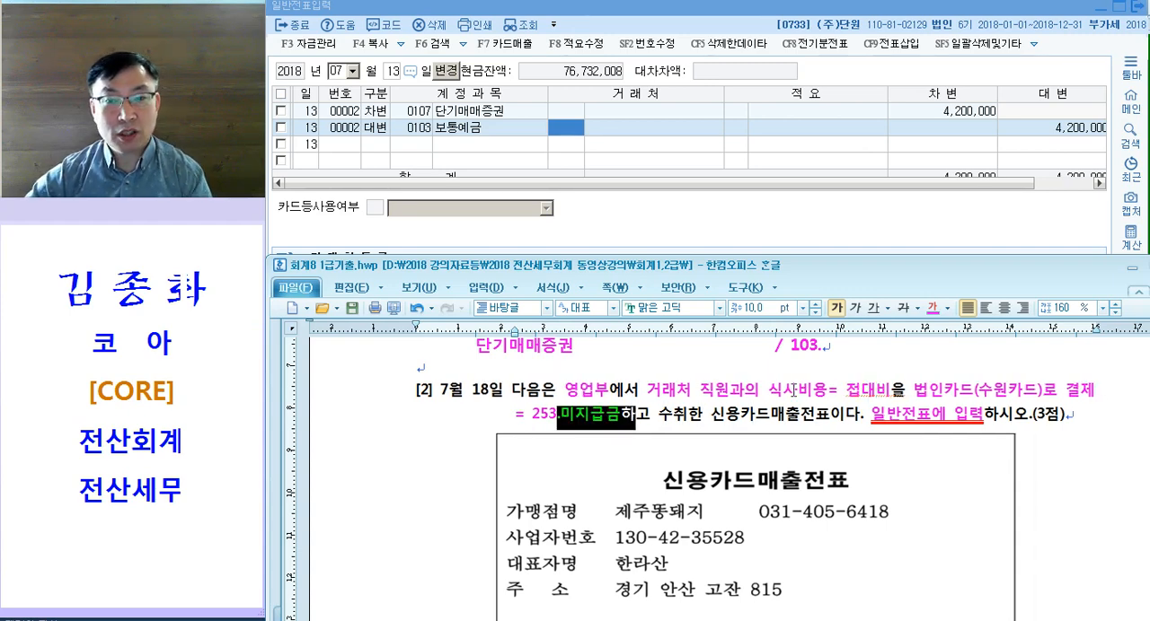
left_click_drag(790, 392, 891, 392)
left_click_drag(575, 414, 631, 418)
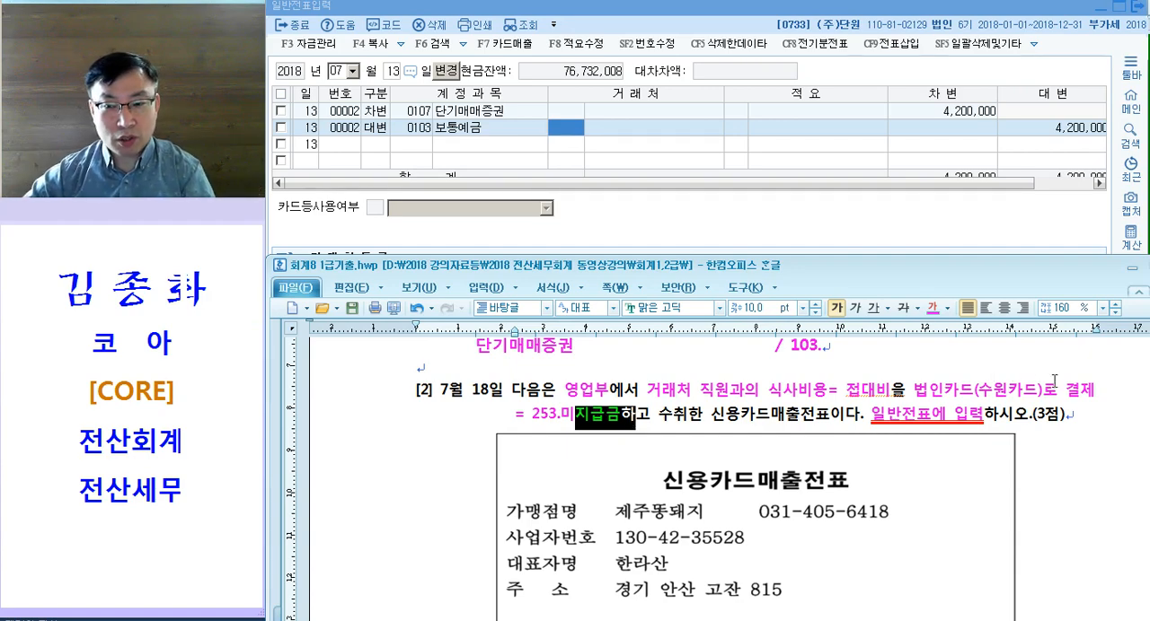
left_click_drag(831, 389, 894, 387)
left_click_drag(549, 416, 623, 412)
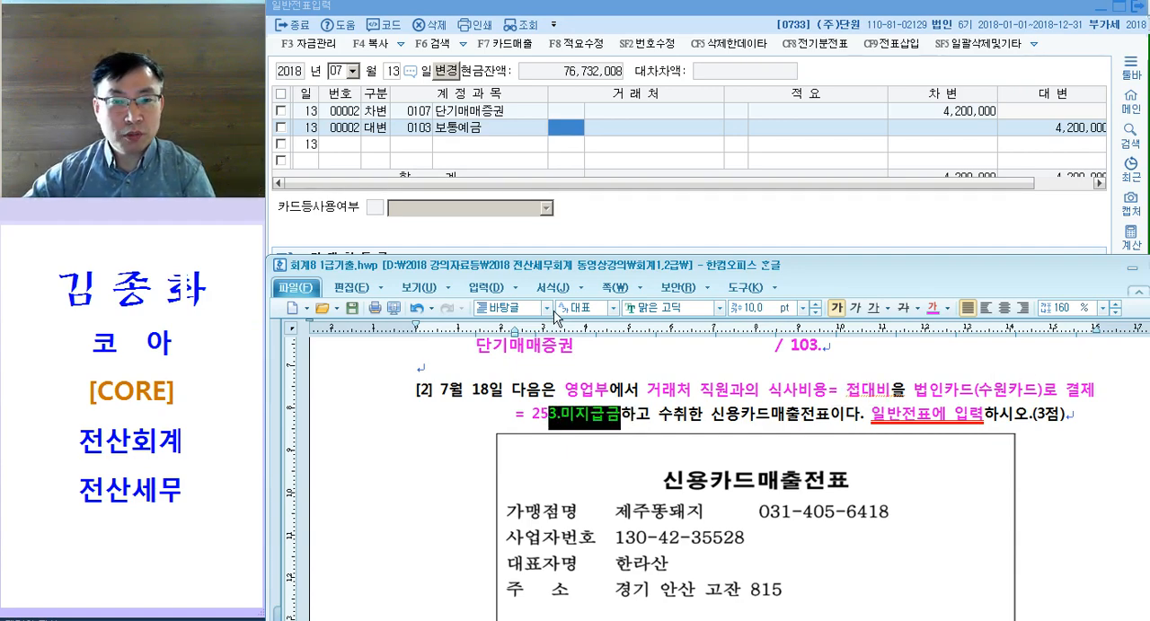
Step: Return to the voucher entry and change the voucher date to July 18
left_click(348, 136)
left_click(434, 427)
scroll(437, 446, "up", 2)
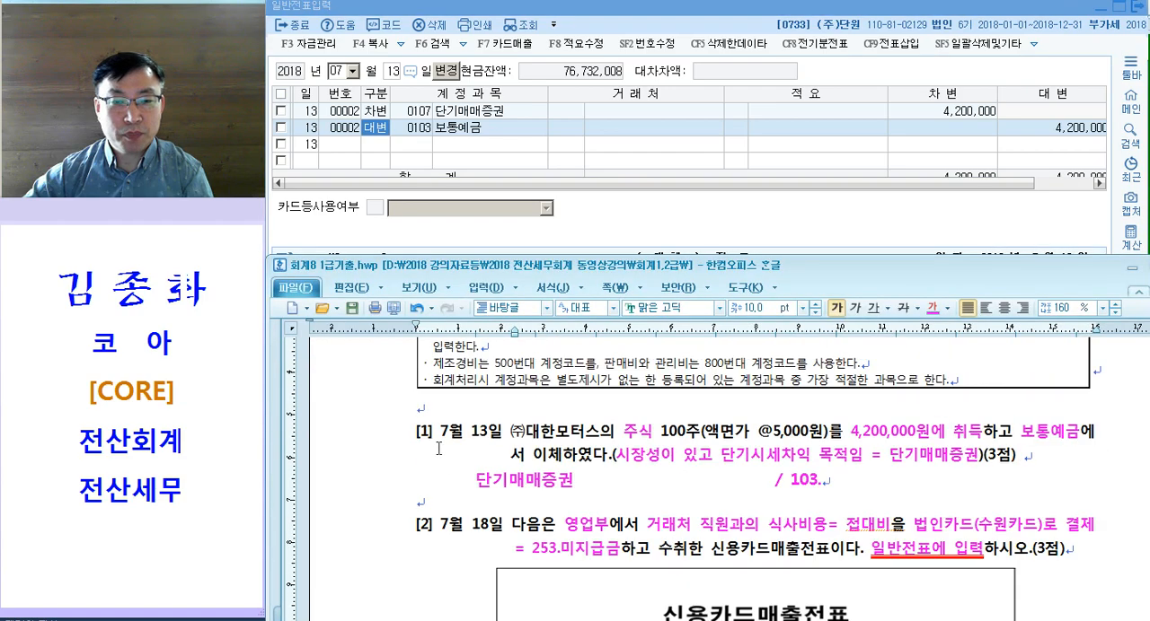
left_click(414, 151)
key("Escape")
type("18")
key("Return")
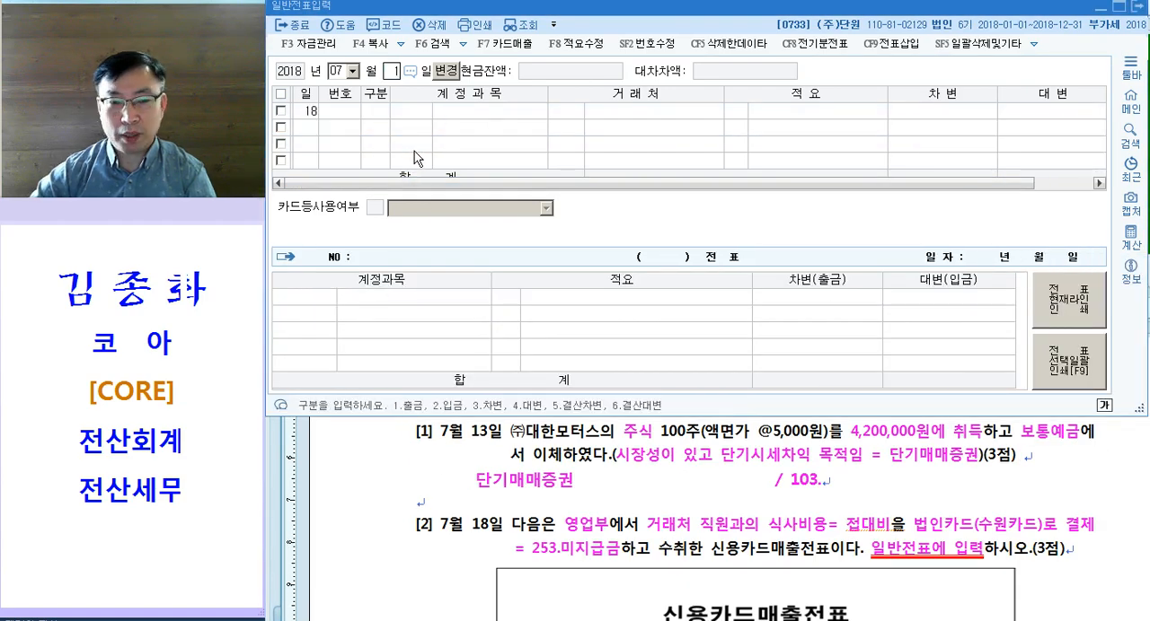
Step: Enter the July 18 debit line for account 0813 접대비 with the receipt total of 55,000
type("3813")
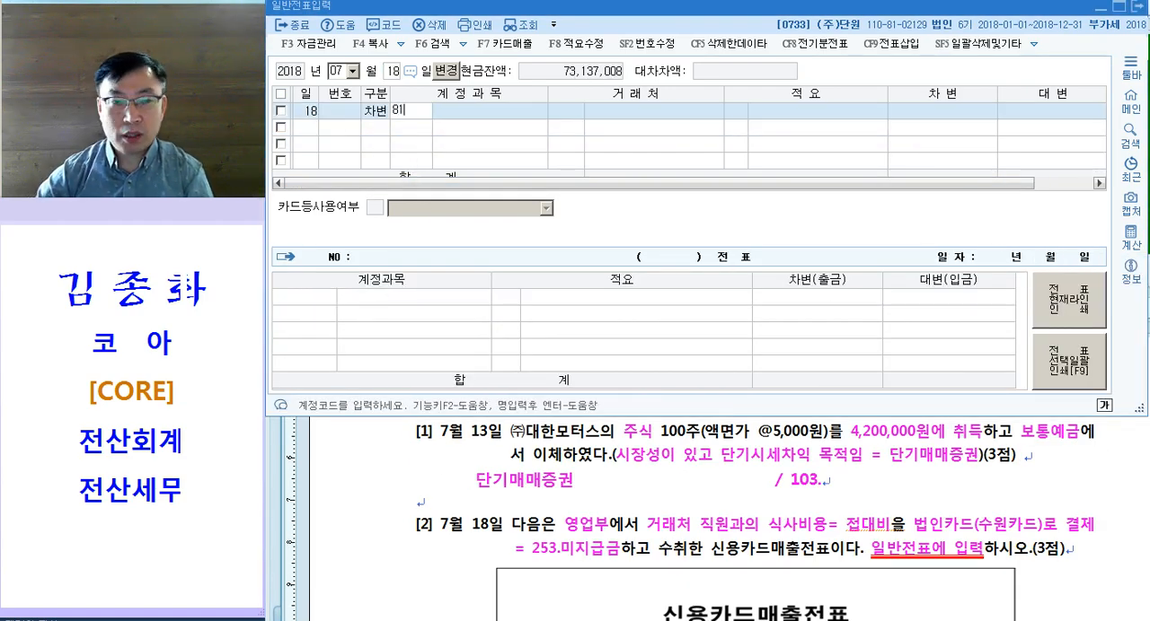
key("Return")
key("Return")
key("Return")
key("Return")
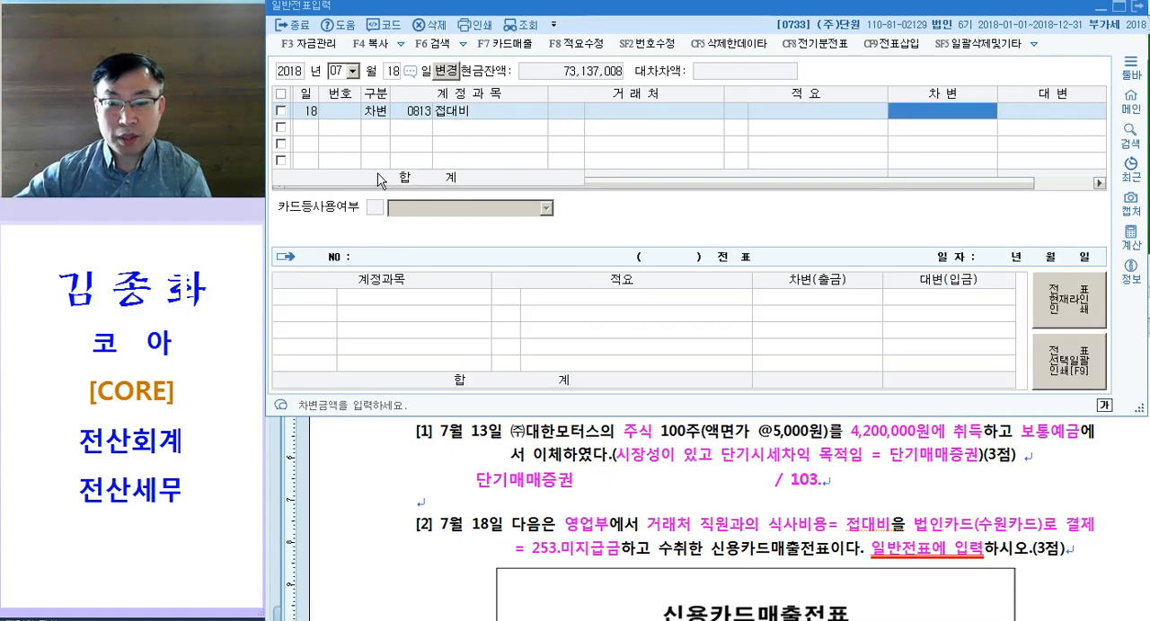
left_click(618, 508)
scroll(618, 508, "down", 10)
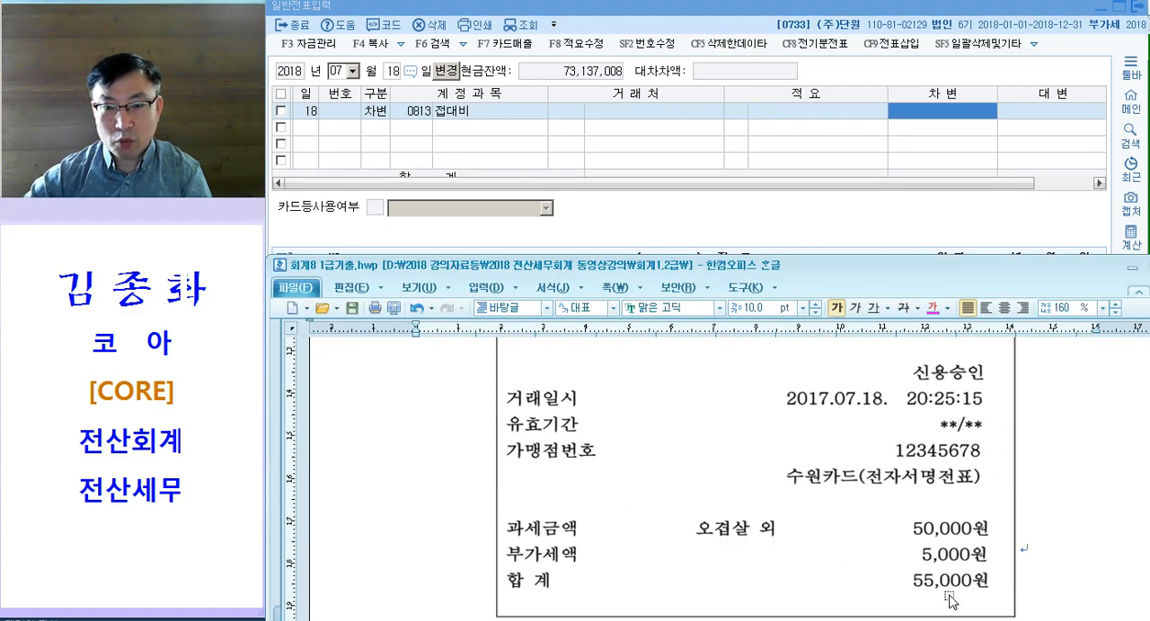
scroll(975, 350, "up", 12)
left_click(943, 111)
type("550000")
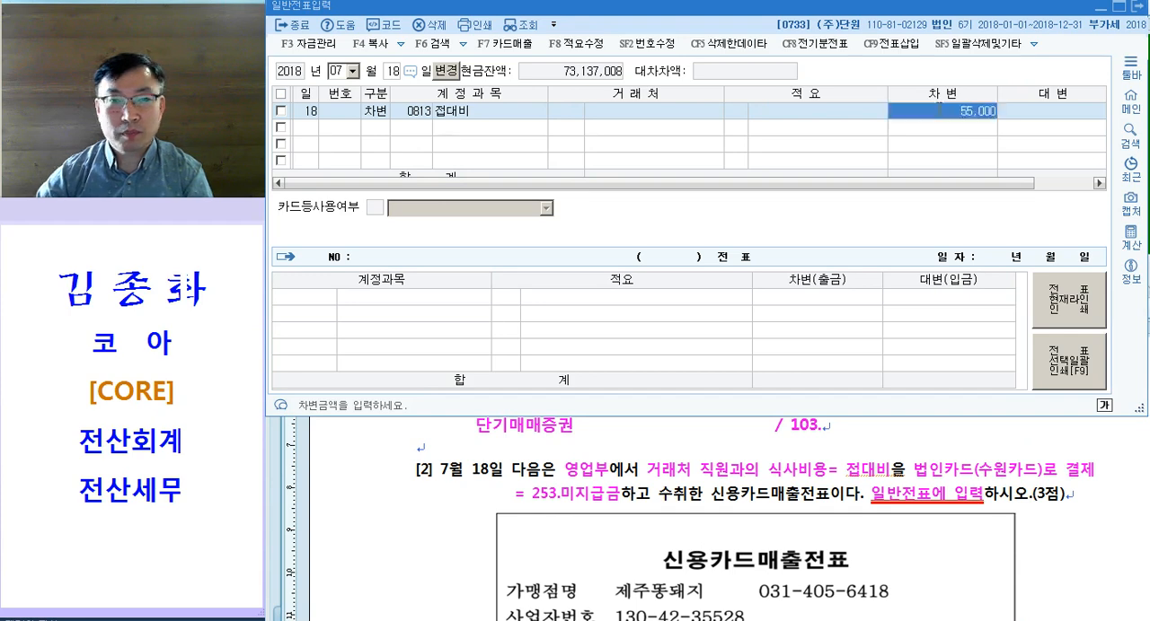
key("Return")
Step: Add the July 18 credit line for account 0253 미지급금 with 55,000
type("4")
key("Return")
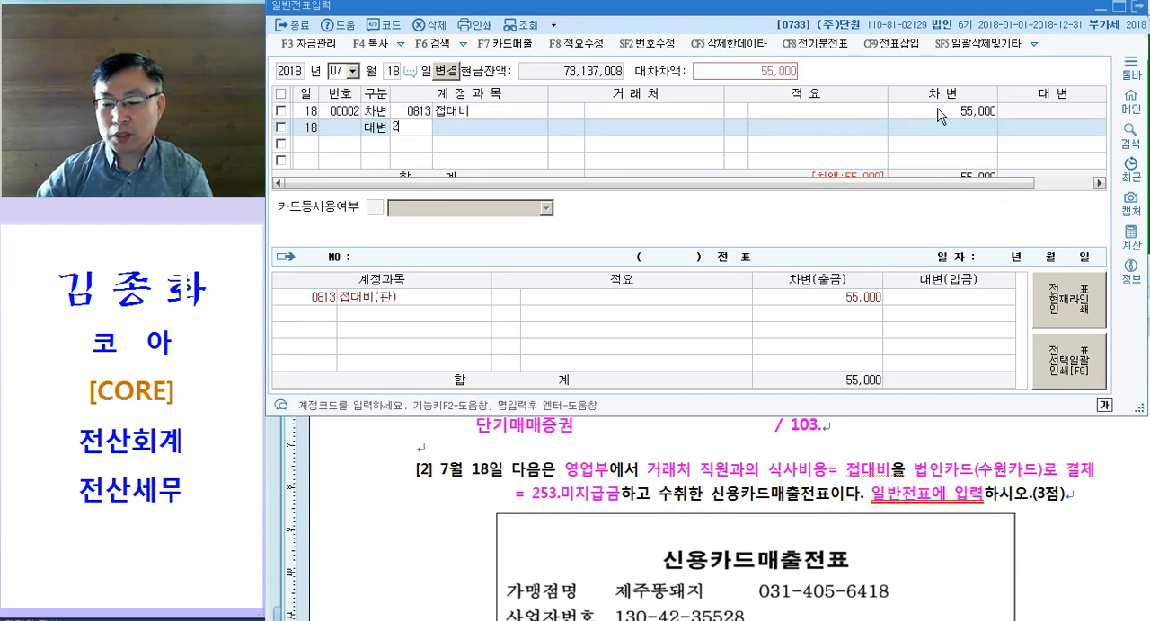
type("253")
key("Return")
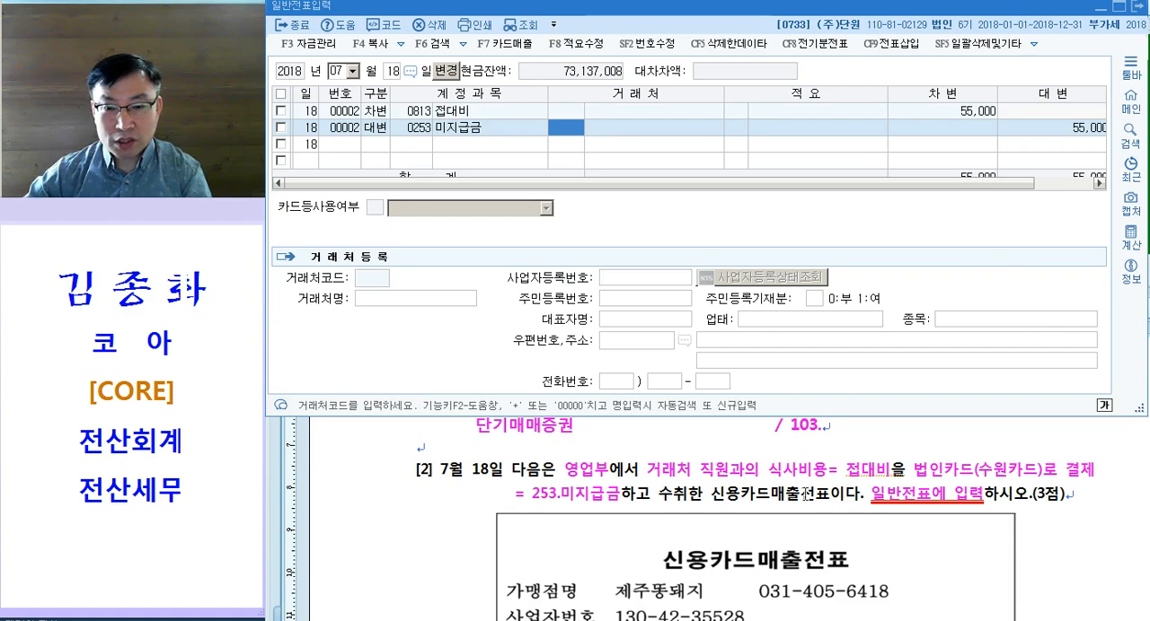
Step: Assign 수원카드 as the 거래처 of the July 18 미지급금 credit line
left_click(759, 469)
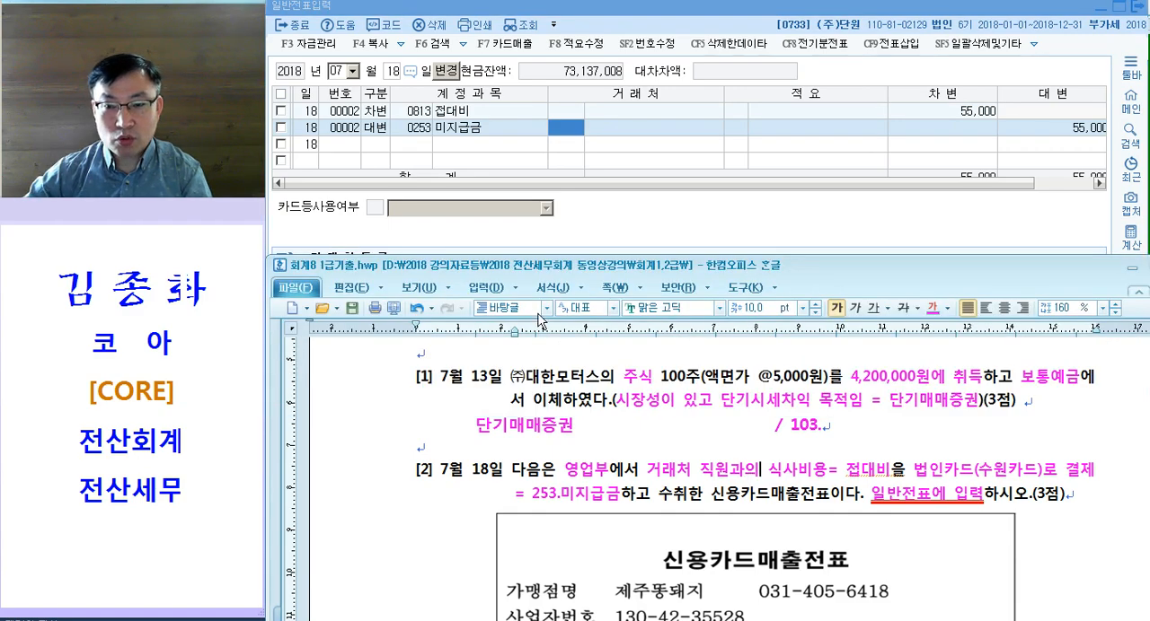
left_click(568, 131)
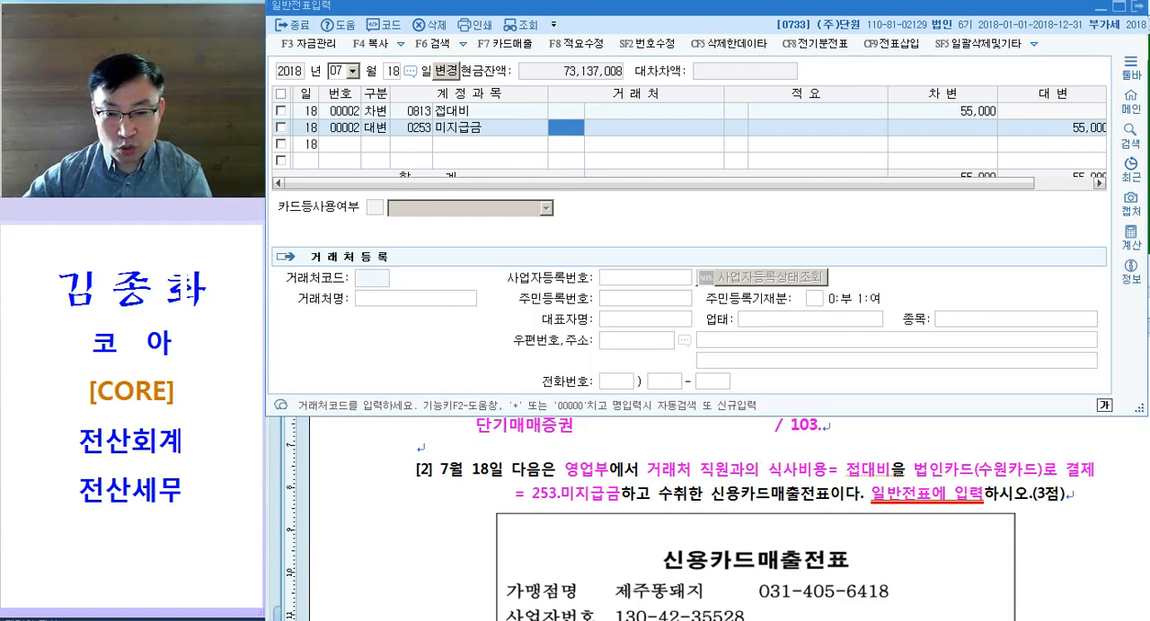
left_click(627, 492)
scroll(630, 505, "down", 3)
scroll(665, 514, "up", 3)
left_click_drag(968, 469, 1024, 469)
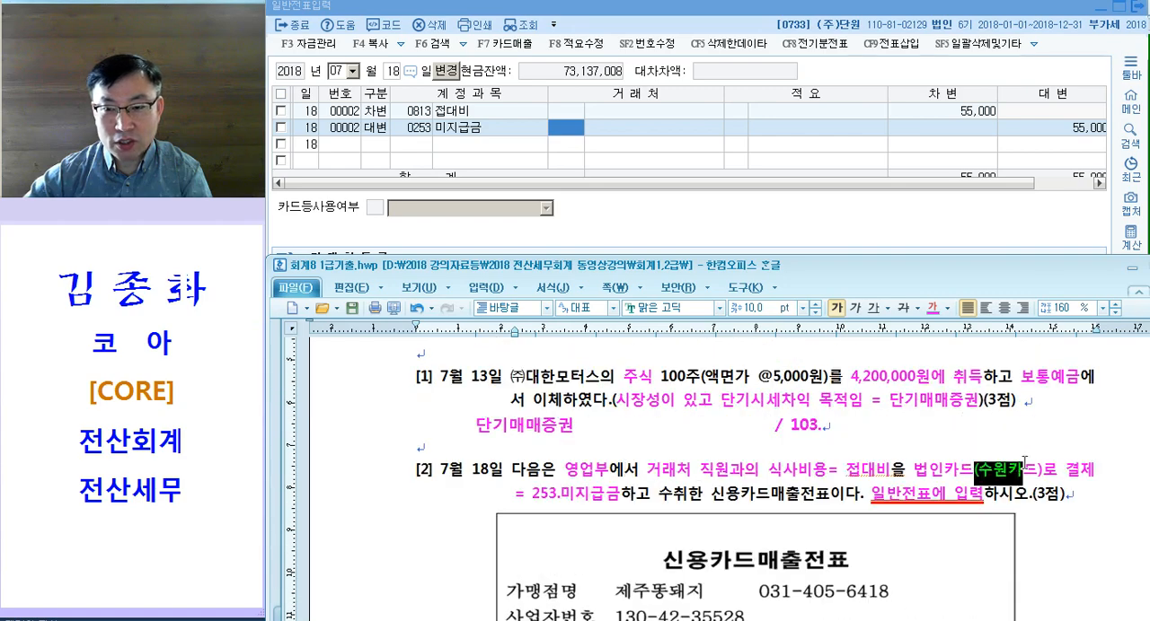
left_click(564, 129)
type("수원")
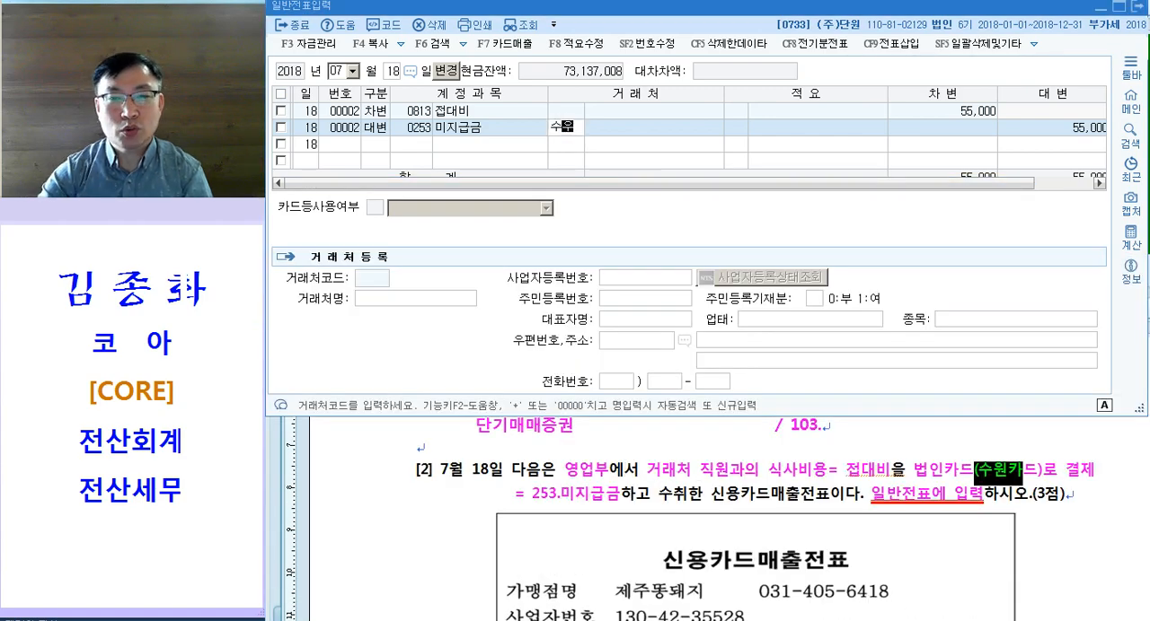
key("Return")
key("Return")
key("Down")
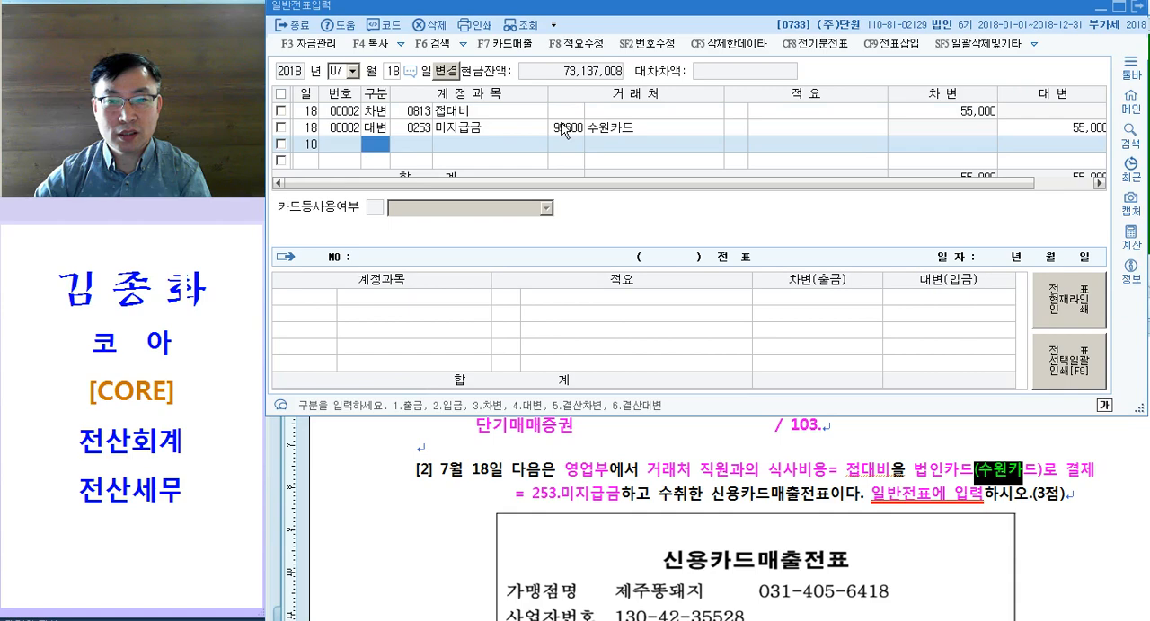
Step: Review the July 18 voucher and compare its 접대비 account code with 영업부 in question [2] and 제조부 in question [3]
key("Up")
key("Right")
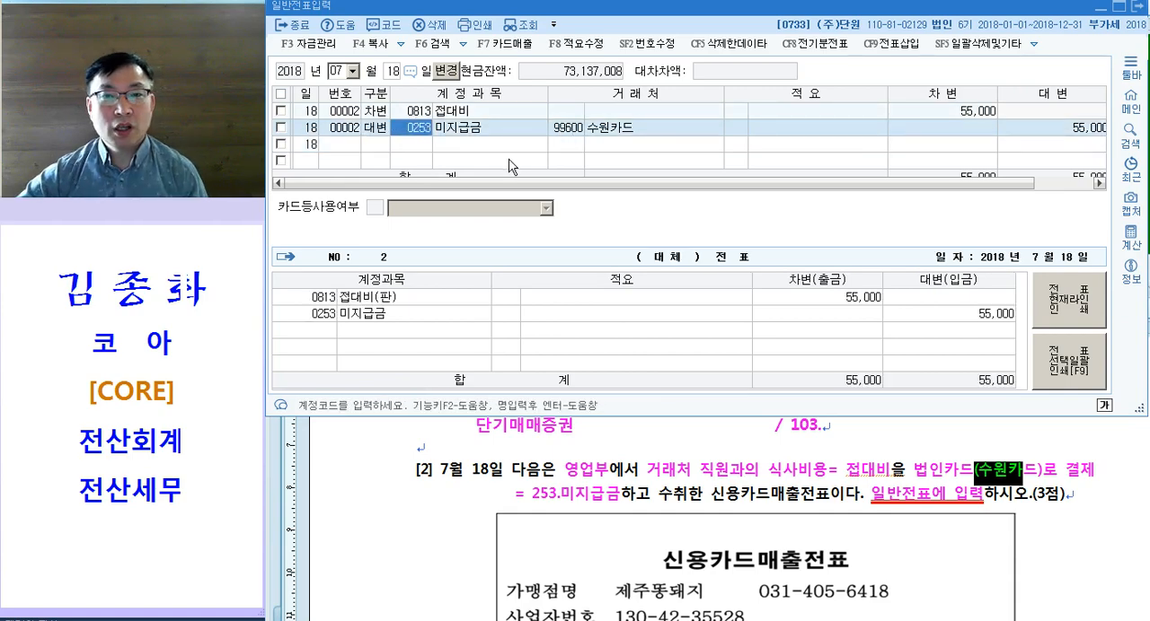
left_click(566, 130)
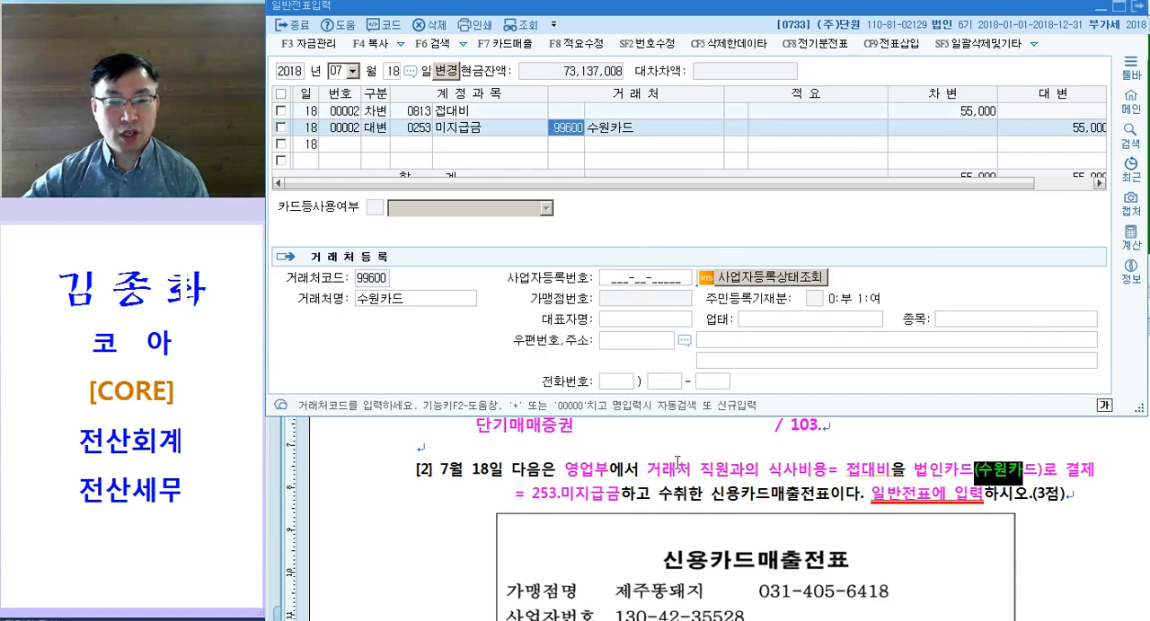
left_click(590, 474)
scroll(579, 446, "down", 8)
scroll(579, 446, "down", 3)
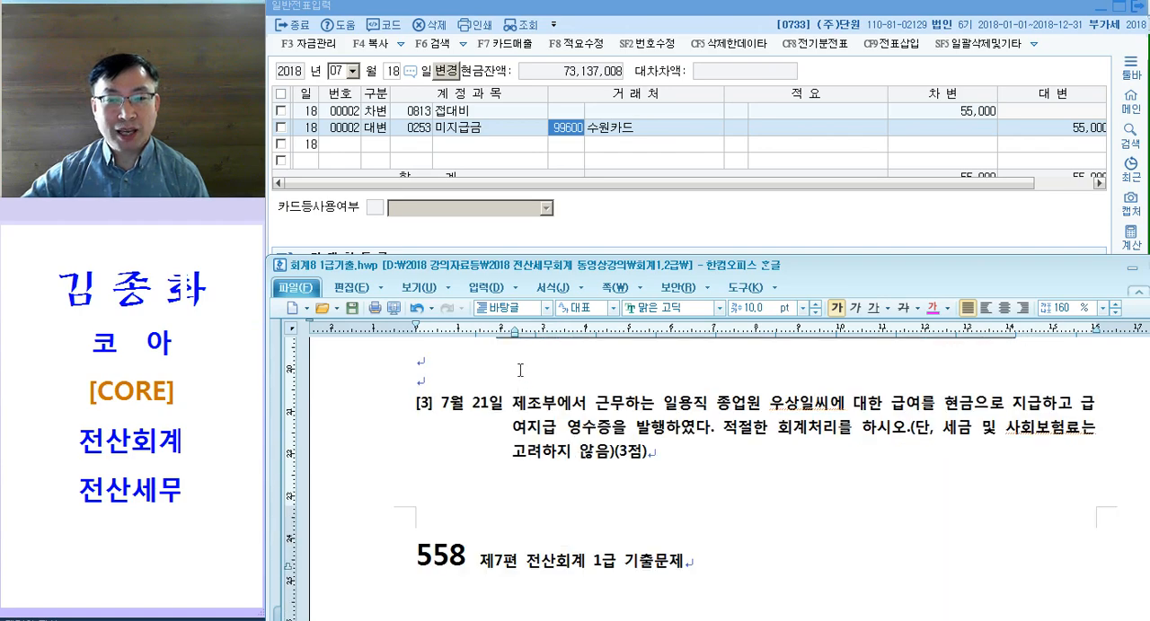
left_click_drag(512, 370, 542, 370)
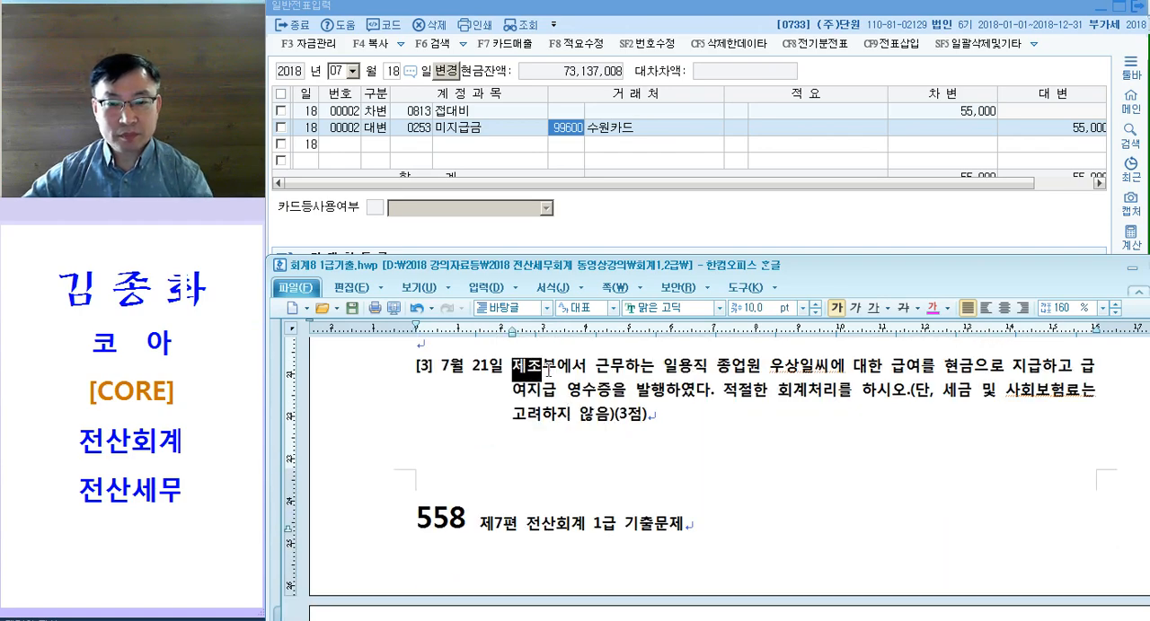
scroll(566, 449, "up", 9)
left_click_drag(546, 503, 623, 503)
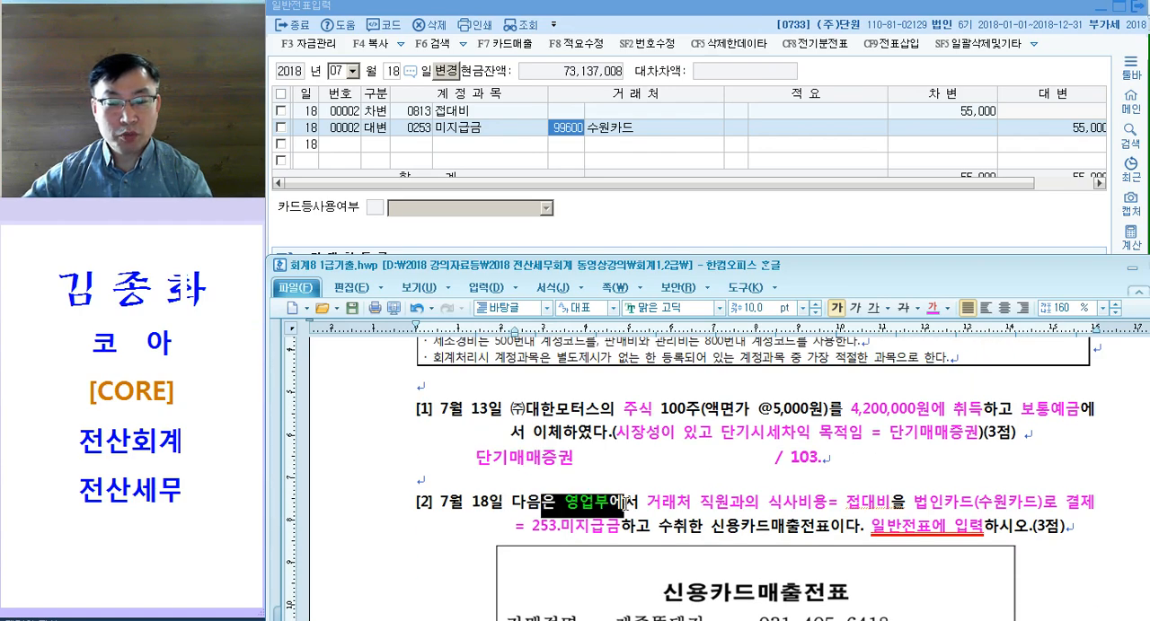
left_click(421, 113)
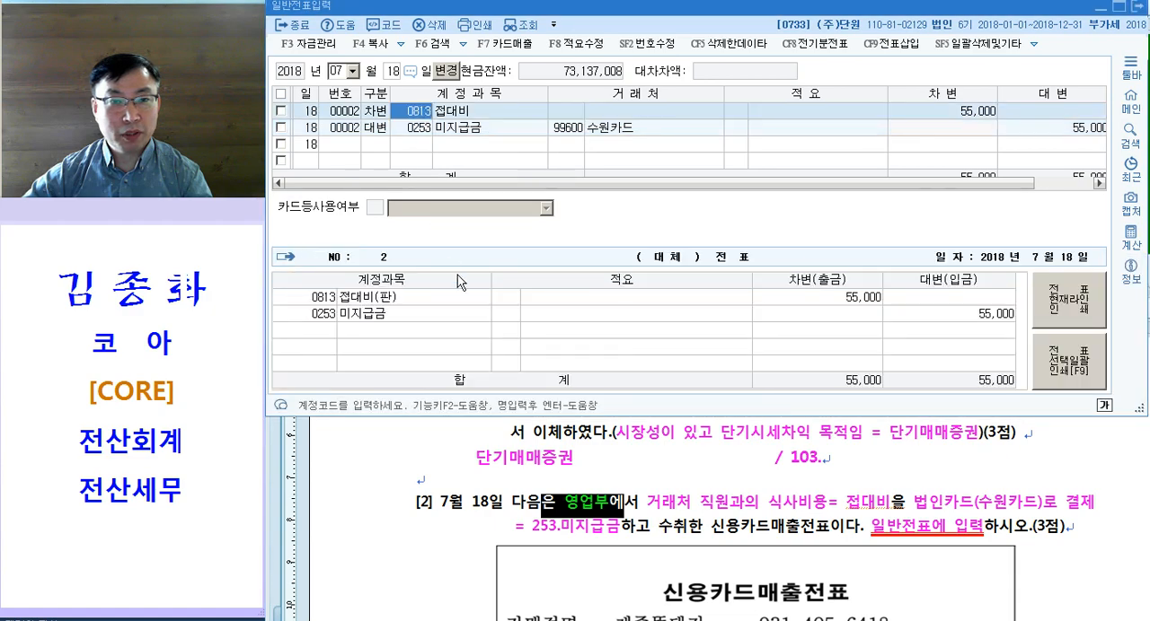
left_click(575, 491)
scroll(566, 467, "down", 6)
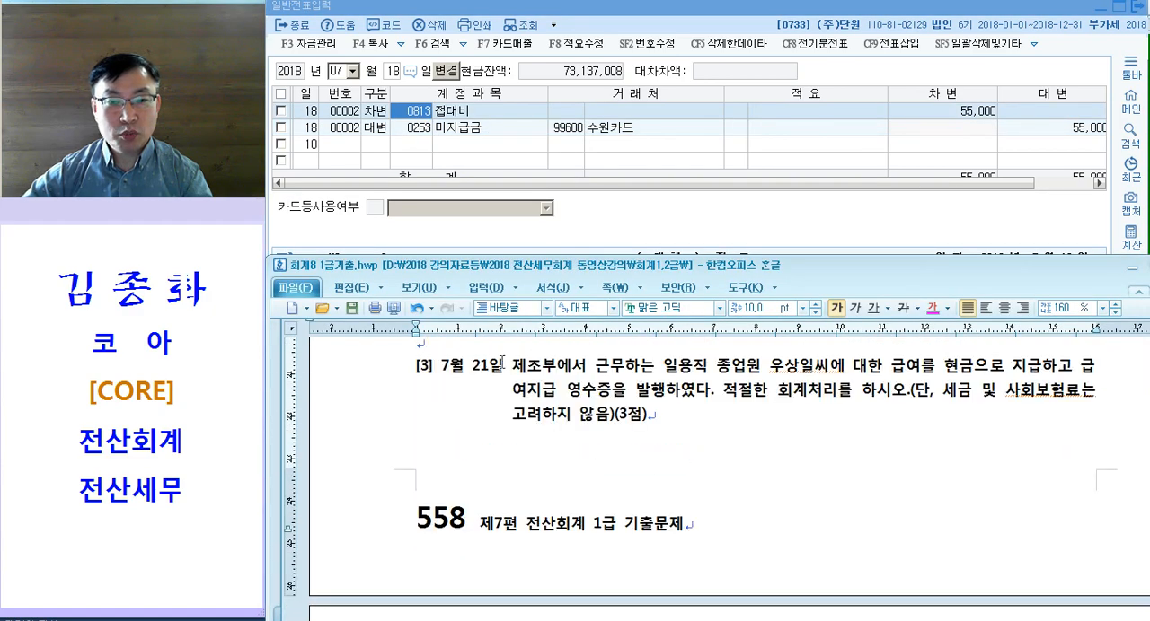
Step: Colour the key words 제조부, 급여 and 현금 magenta in question [3]
left_click_drag(511, 366, 557, 366)
scroll(681, 456, "up", 1)
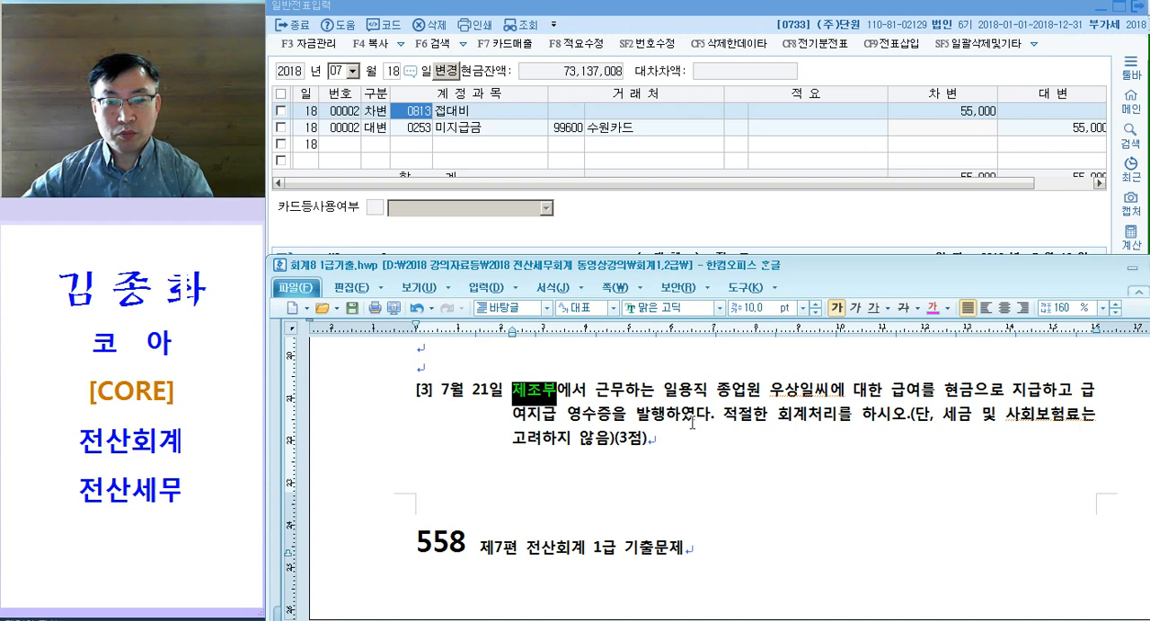
left_click_drag(662, 393, 717, 393)
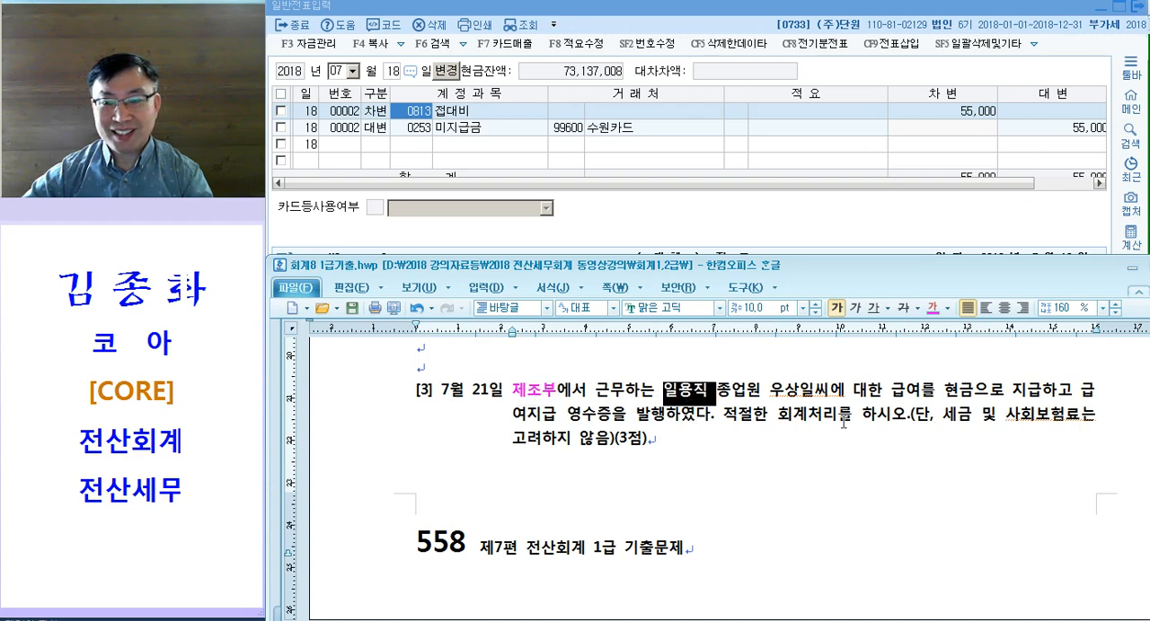
left_click_drag(891, 391, 974, 391)
key("ctrl+m")
key("d")
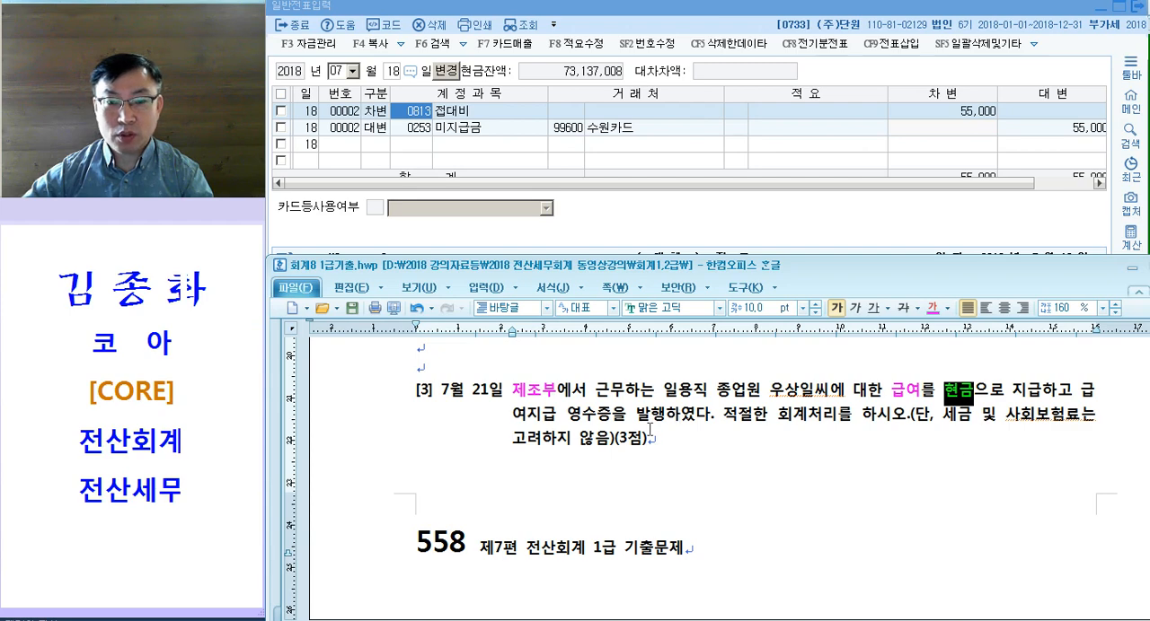
Step: Read the rest of question [3] and examine the 일용직 급여지급 영수증 for its work period and amount received
left_click_drag(518, 415, 643, 437)
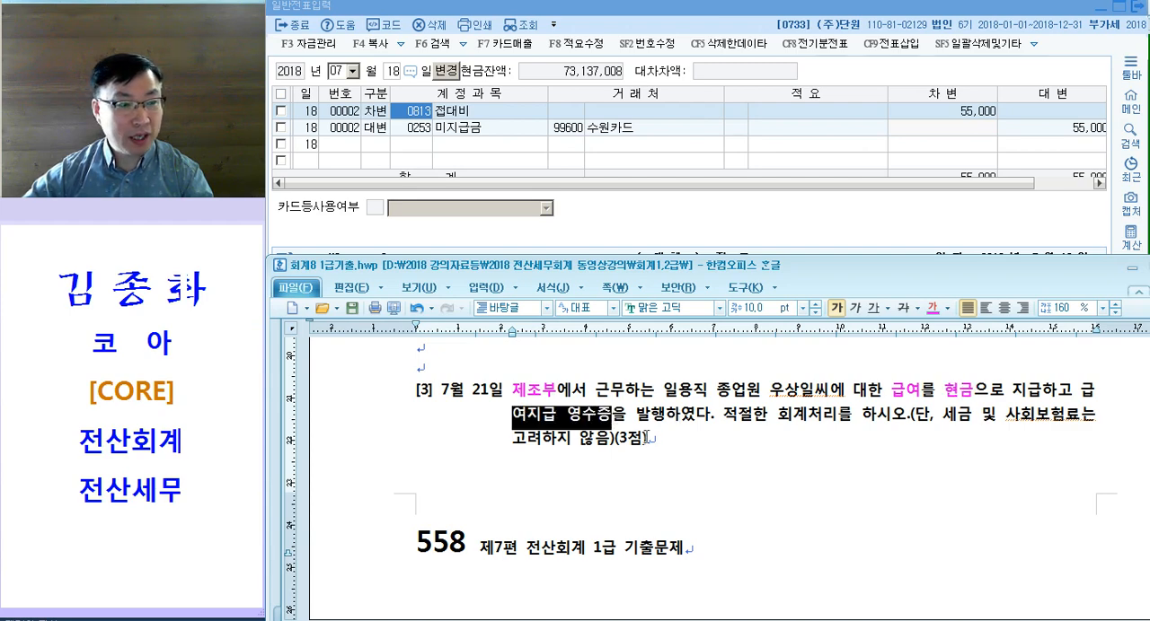
left_click_drag(777, 416, 837, 417)
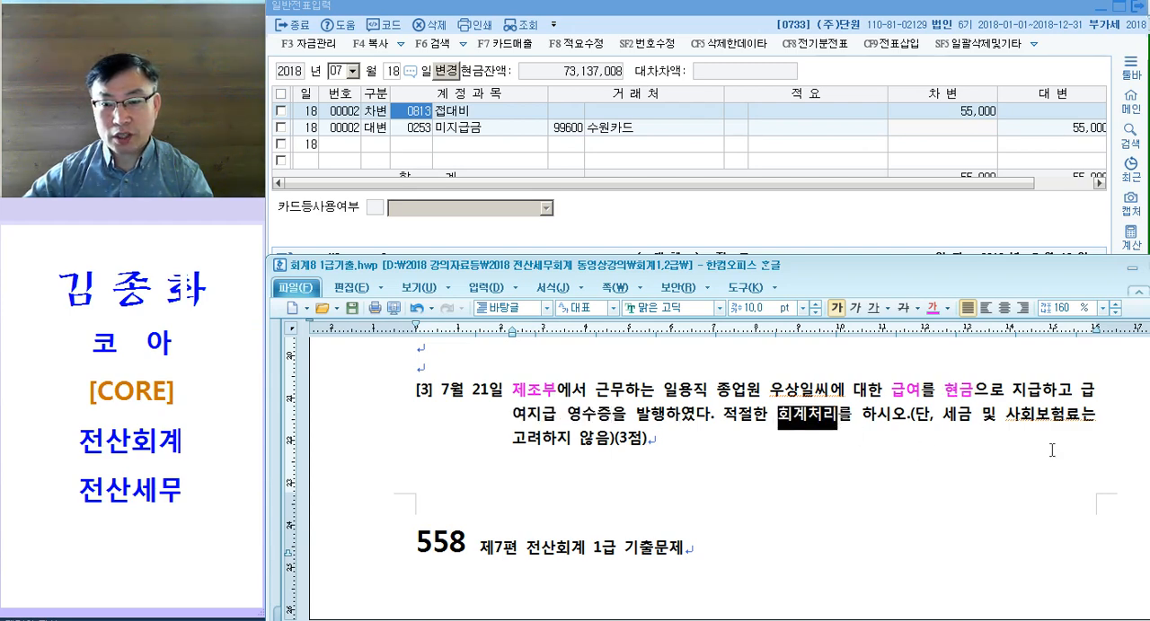
left_click_drag(941, 419, 607, 442)
scroll(726, 526, "down", 10)
scroll(701, 509, "up", 3)
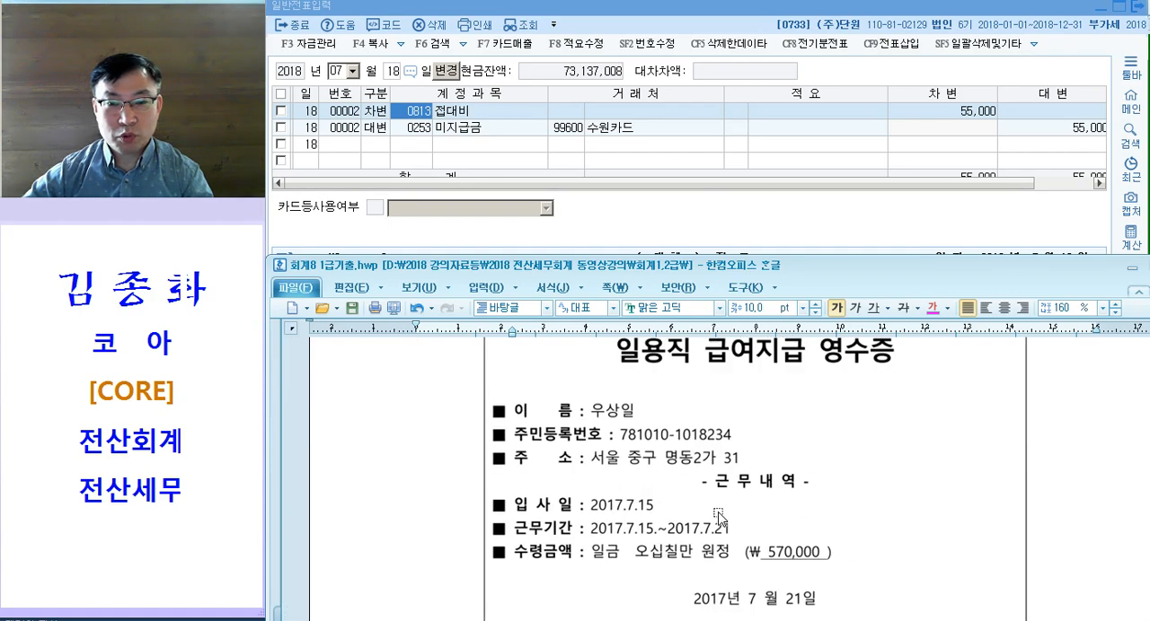
scroll(790, 530, "down", 5)
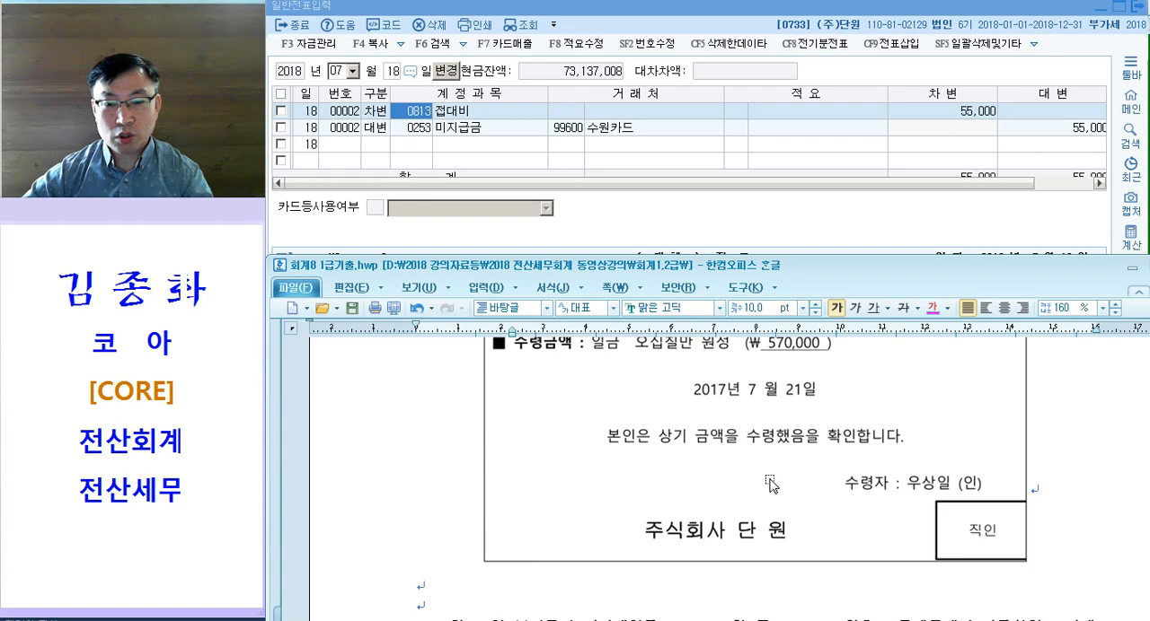
scroll(682, 485, "up", 3)
scroll(760, 521, "up", 1)
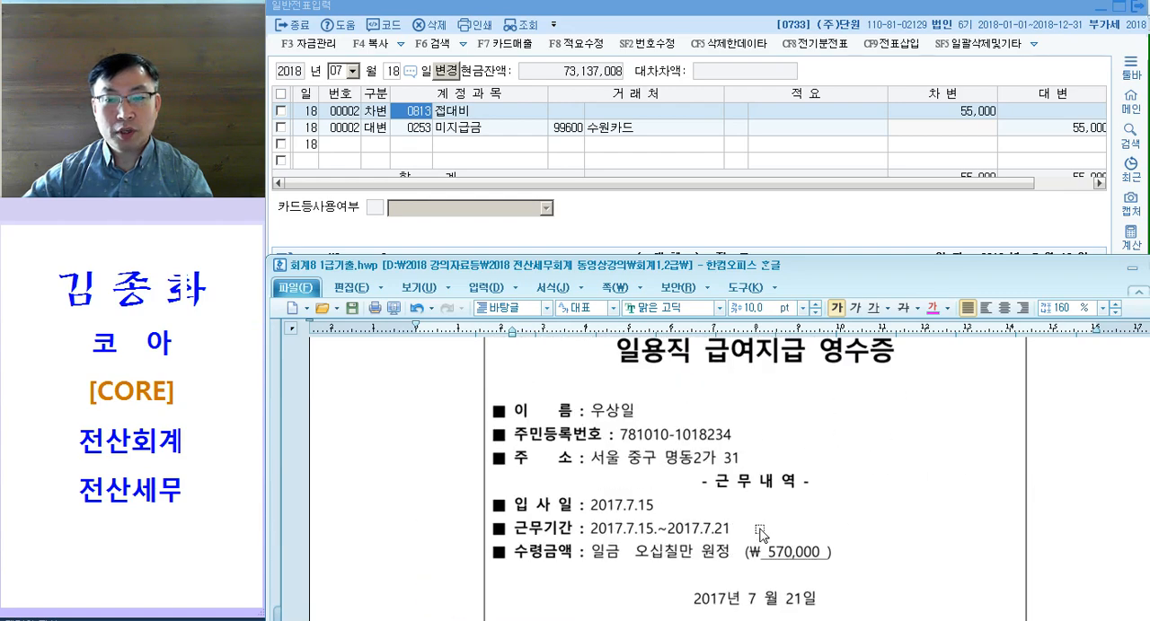
scroll(760, 535, "up", 5)
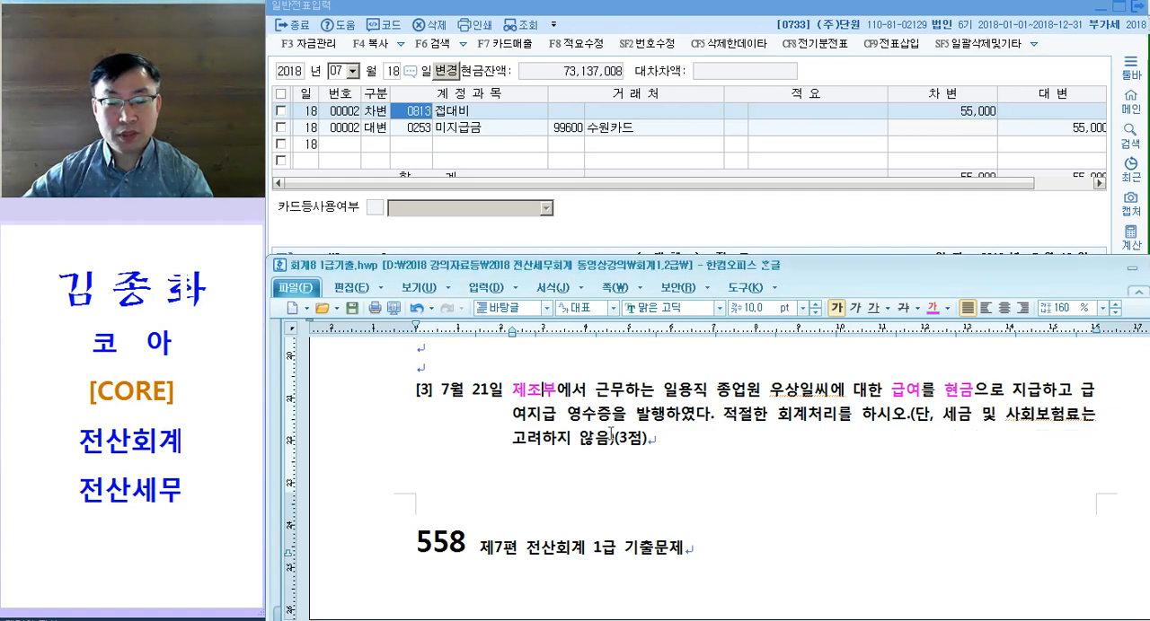
Step: Set the voucher date to July 21 and start a 차변 line
left_click(453, 143)
key("Escape")
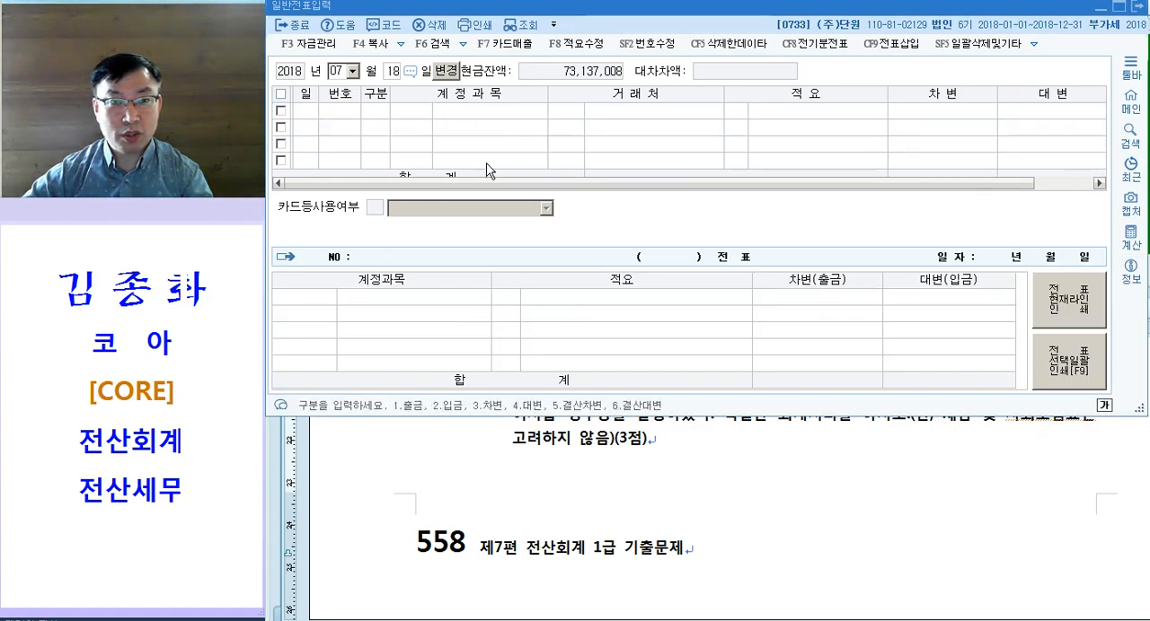
type("21")
type("3")
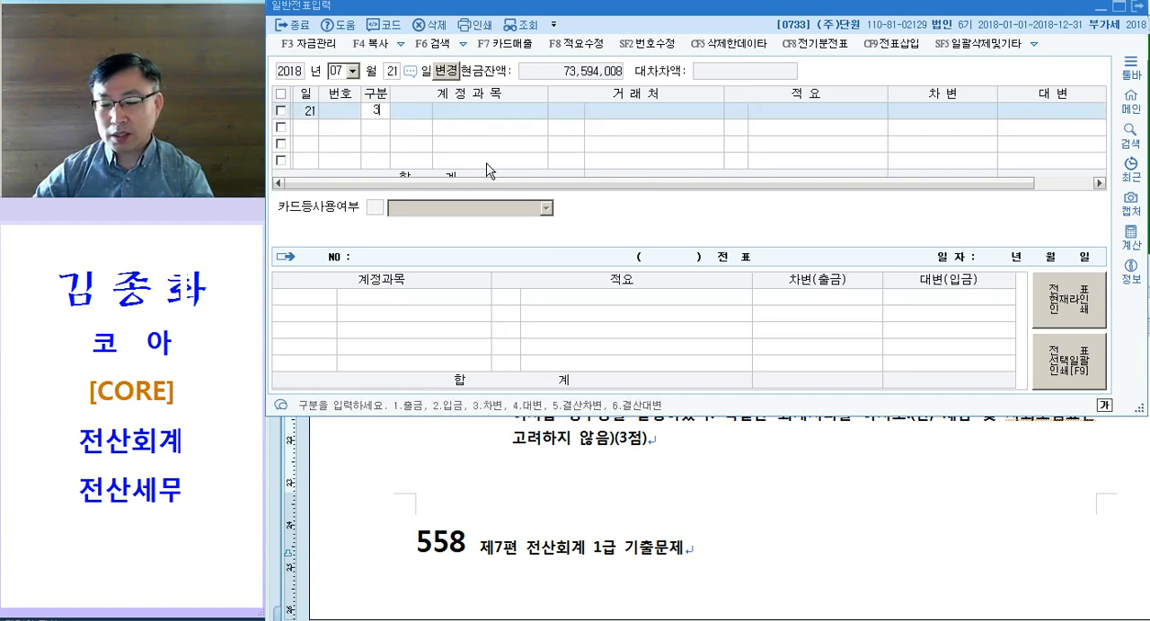
key("Return")
Step: Colour the word 일용직 magenta in question [3]
left_click(640, 549)
scroll(626, 451, "up", 2)
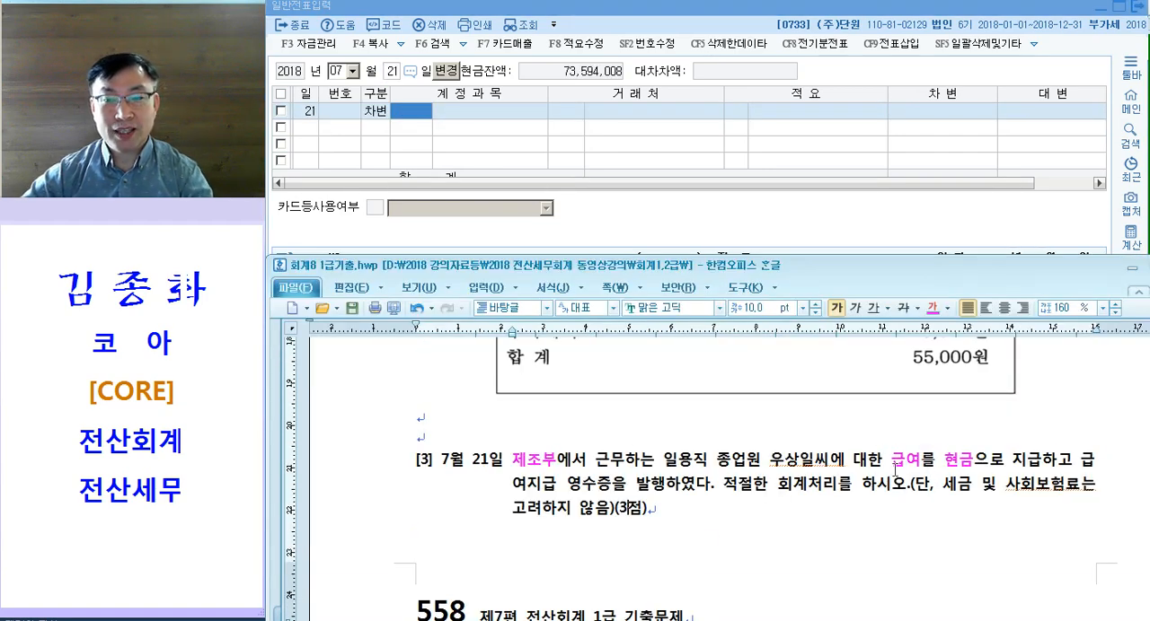
left_click_drag(663, 467, 709, 468)
key("ctrl+m")
key("d")
left_click(887, 473)
Step: Search the account codes for 급여, replace the search with 잡급, and assign 0507 잡급 (제조원가) to the July 21 debit line
left_click(430, 123)
type("급여")
key("Return")
key("Down")
key("Down")
key("Down")
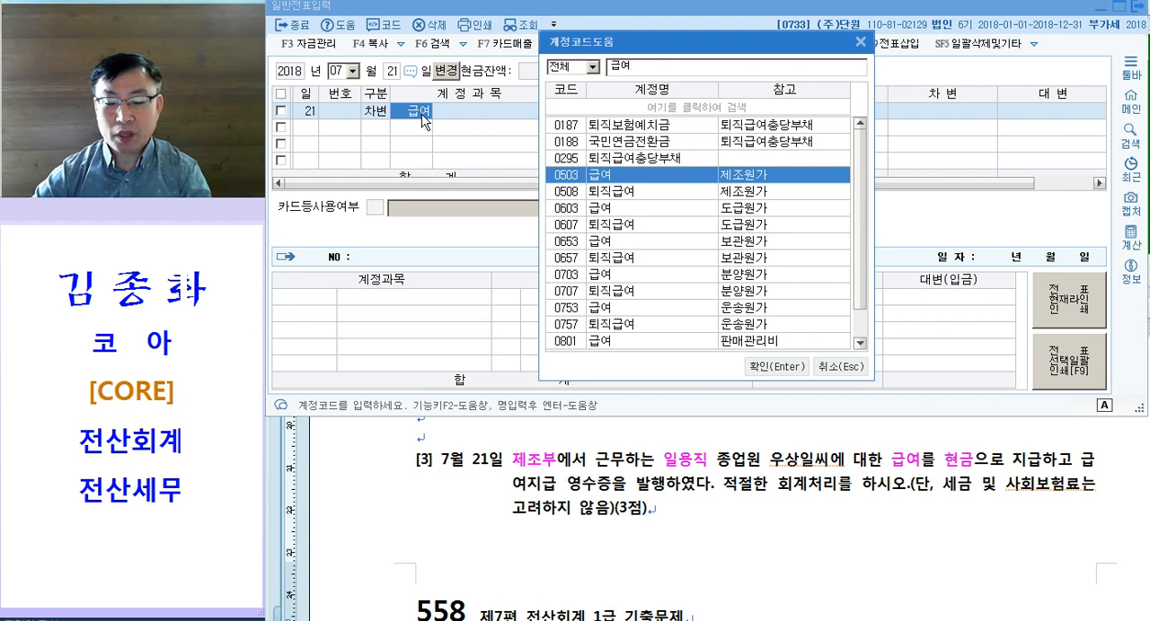
key("BackSpace")
key("BackSpace")
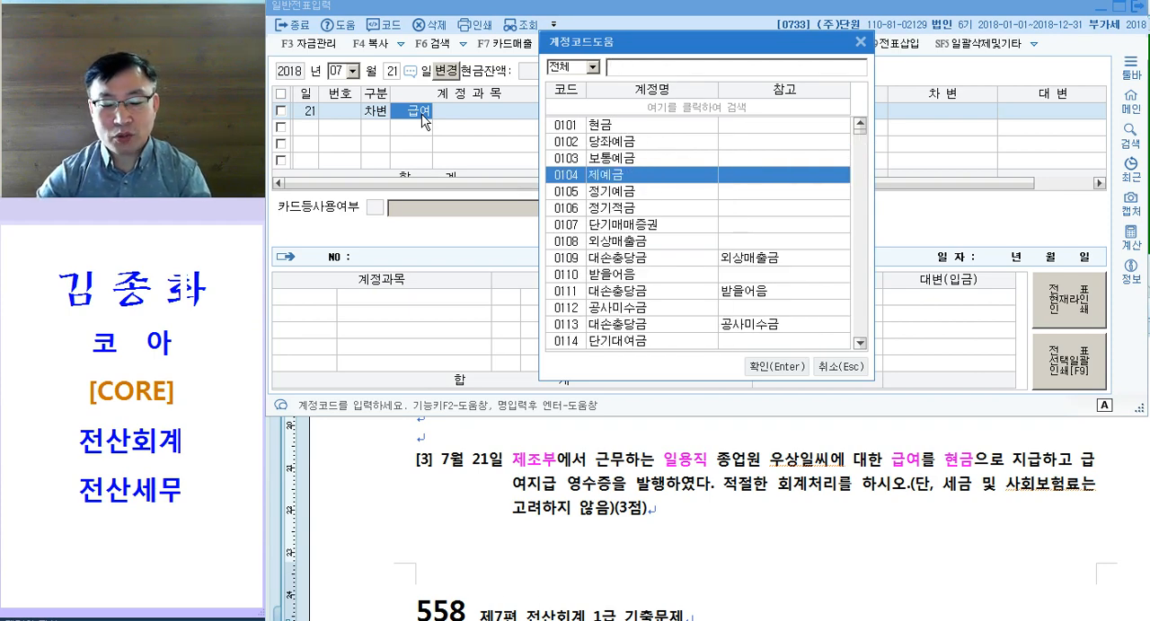
type("잡급")
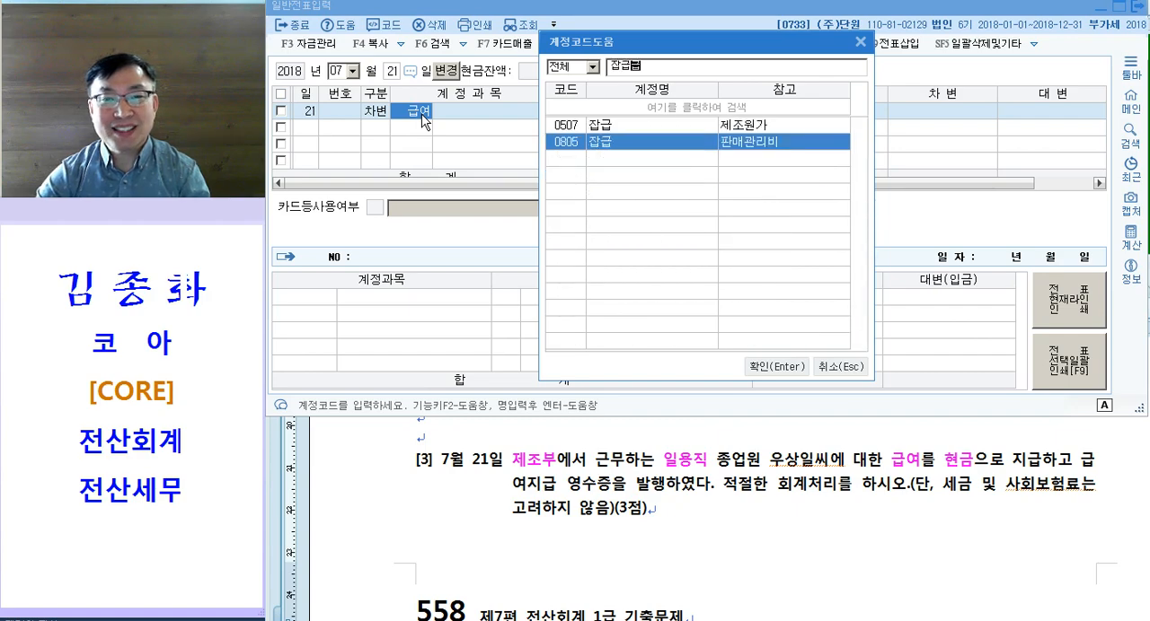
type("급")
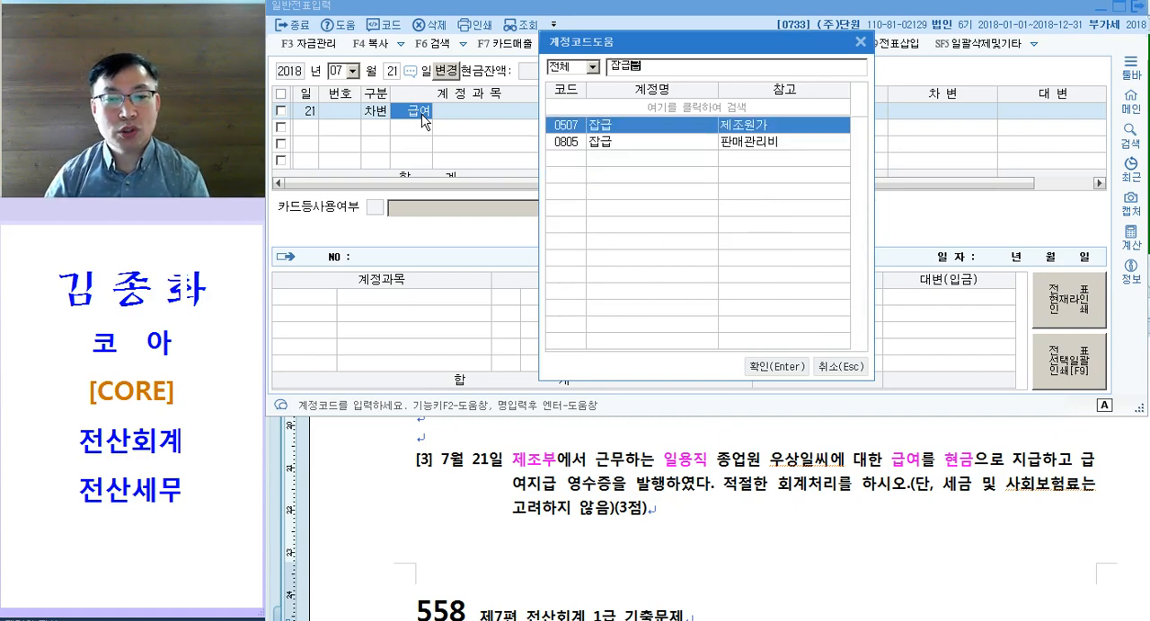
key("Return")
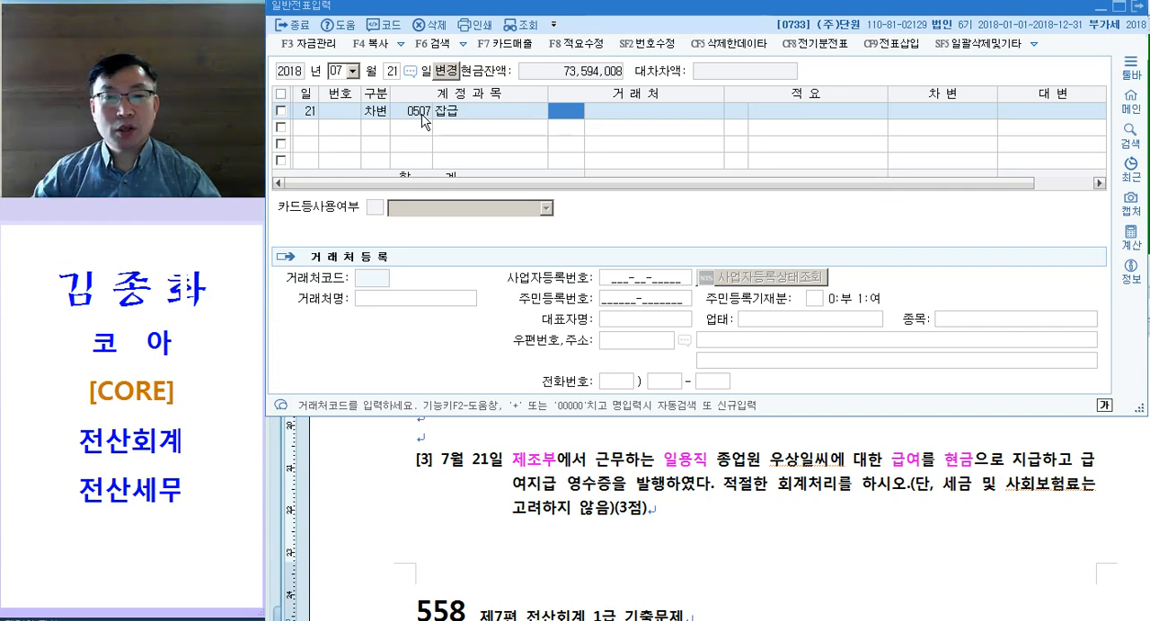
Step: Compare the 잡급 account code with question [3] and its wage receipt, and glance over questions [4] and [5]
left_click(650, 472)
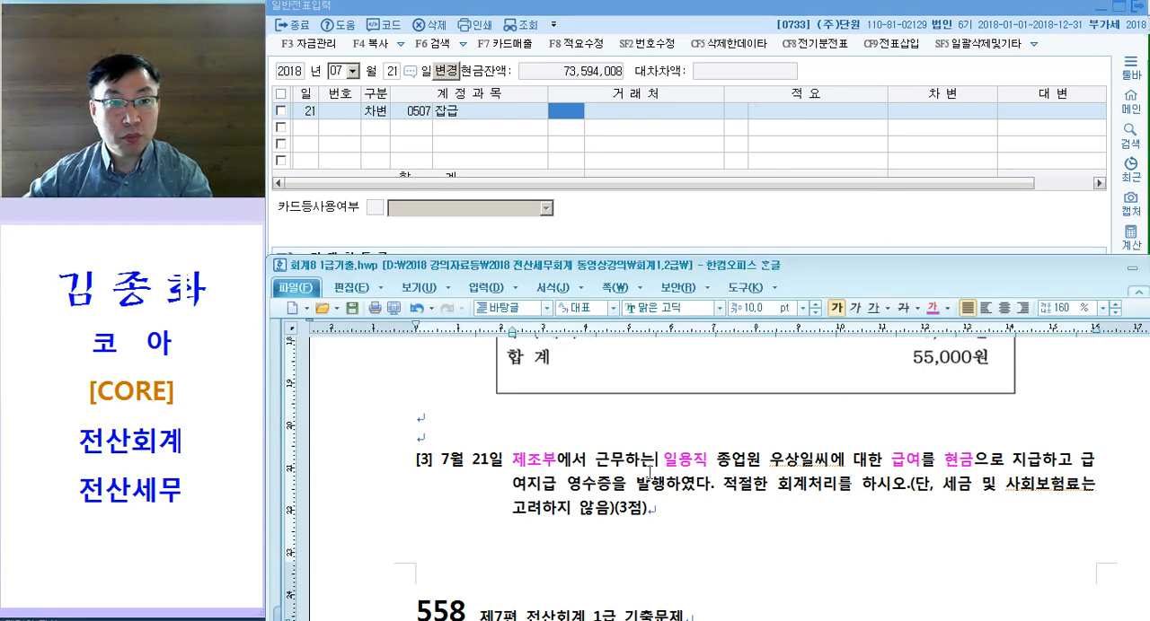
scroll(671, 451, "down", 1)
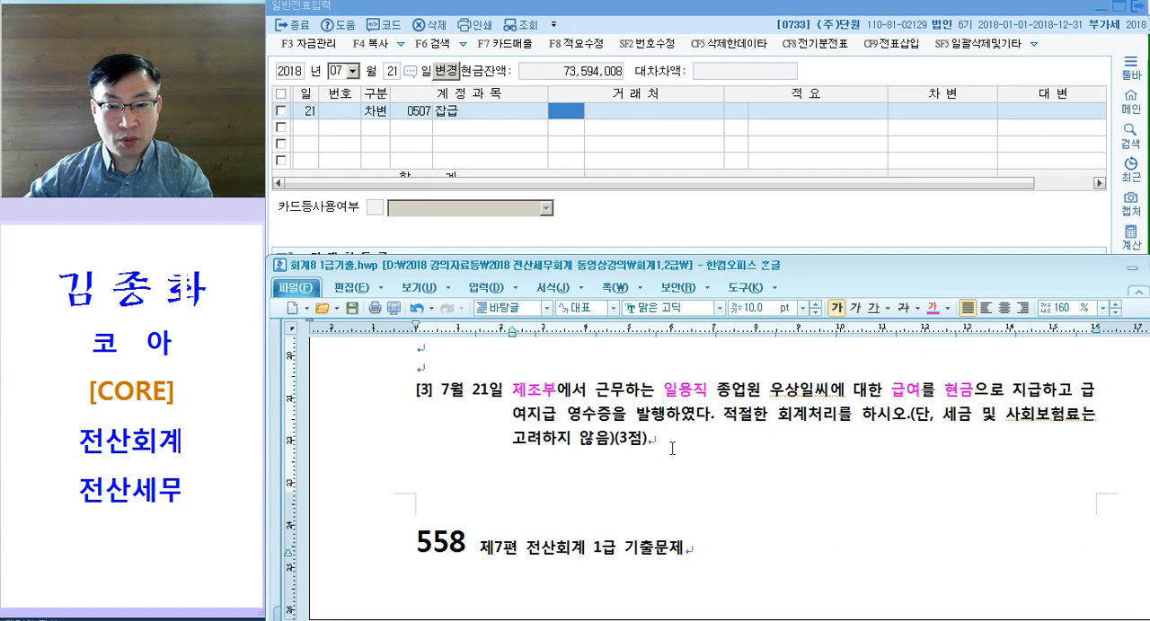
left_click(417, 113)
left_click(674, 462)
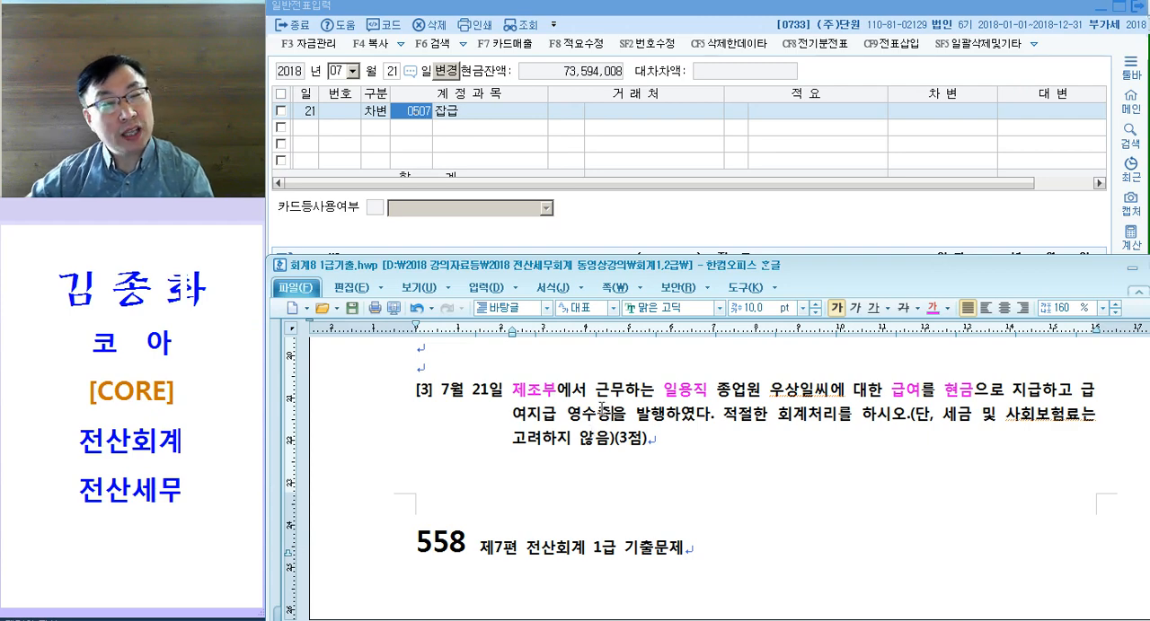
scroll(601, 431, "down", 3)
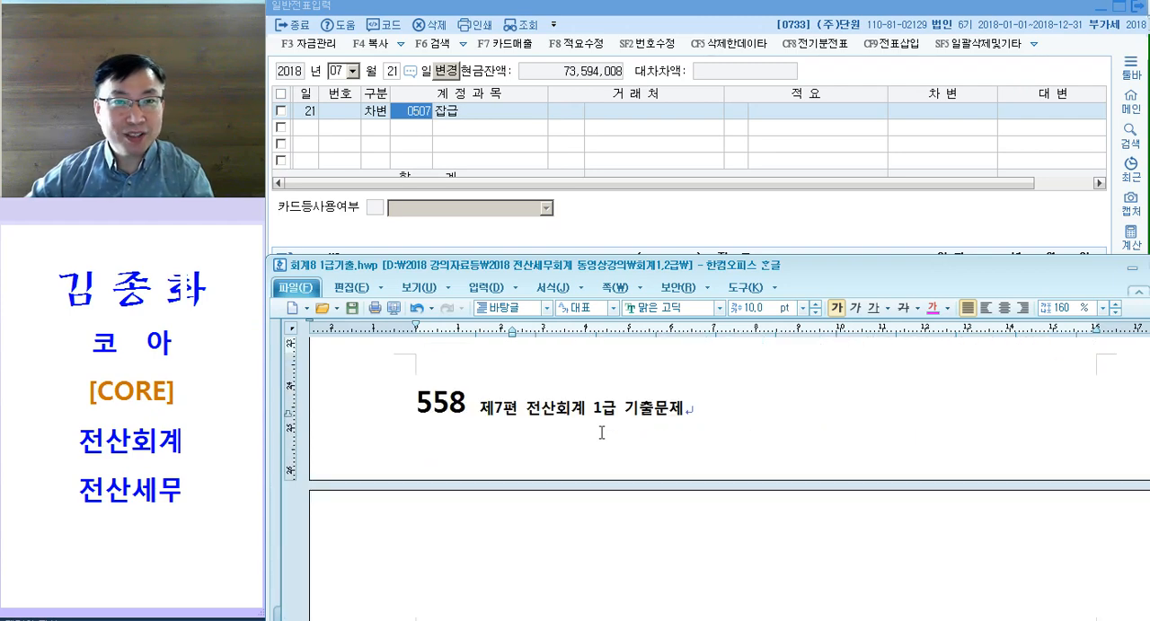
scroll(603, 432, "down", 6)
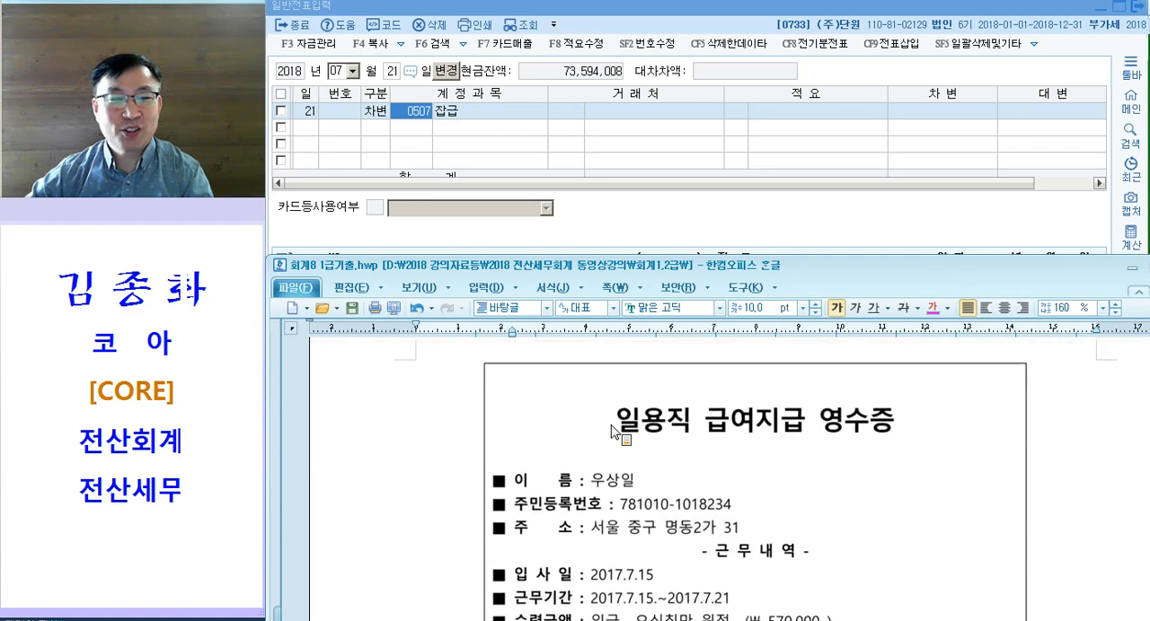
scroll(607, 431, "down", 10)
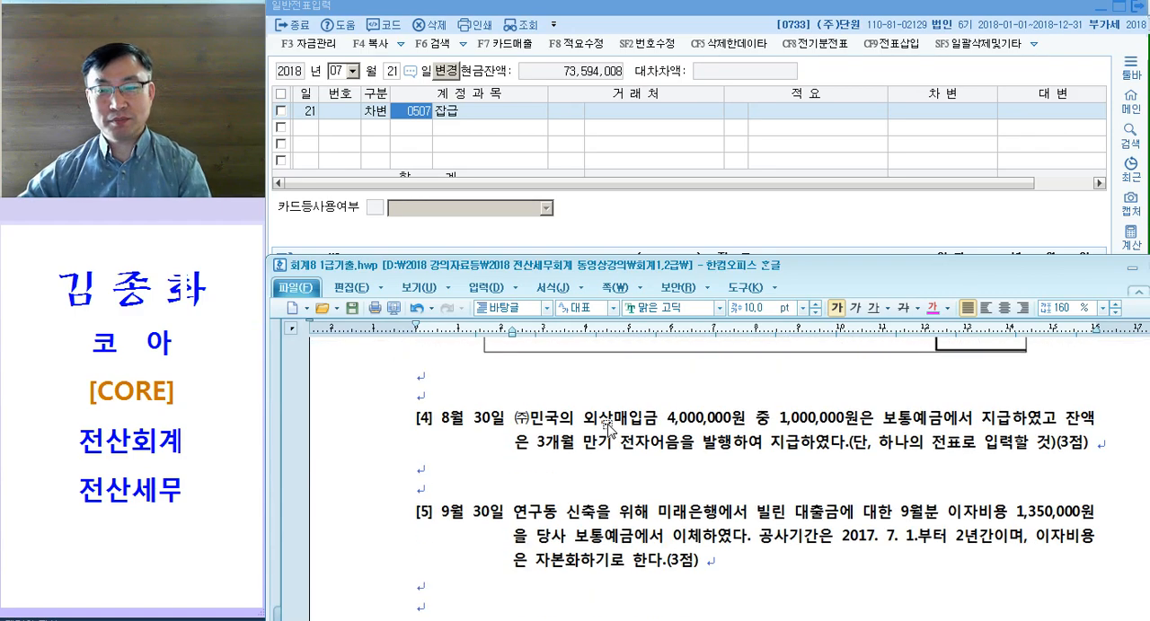
left_click(546, 464)
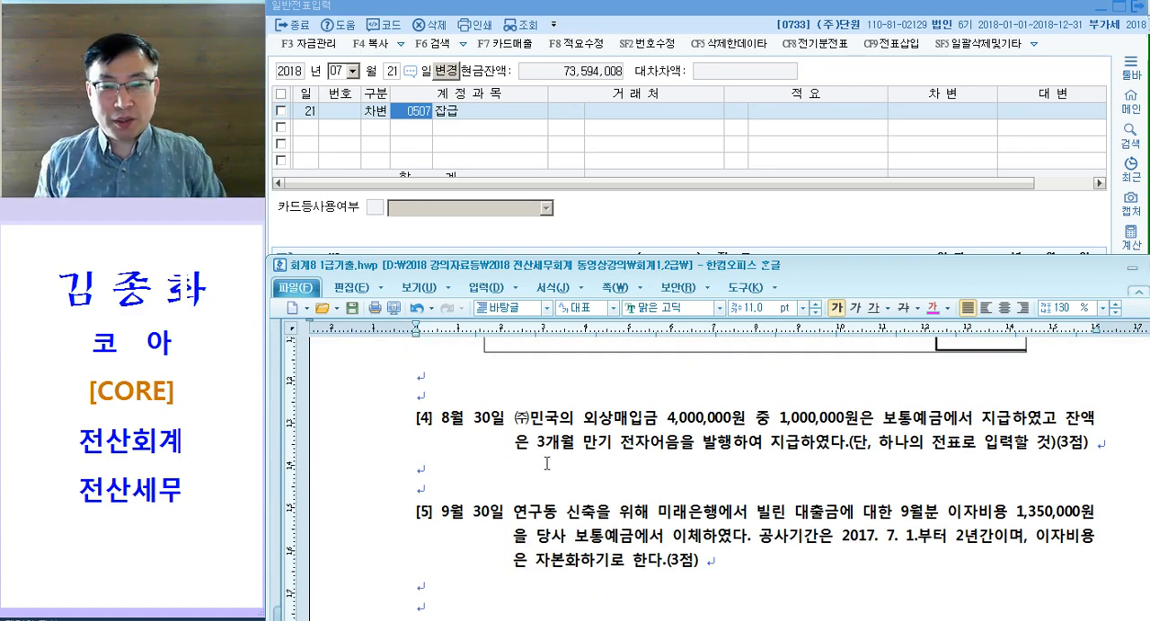
scroll(546, 463, "up", 10)
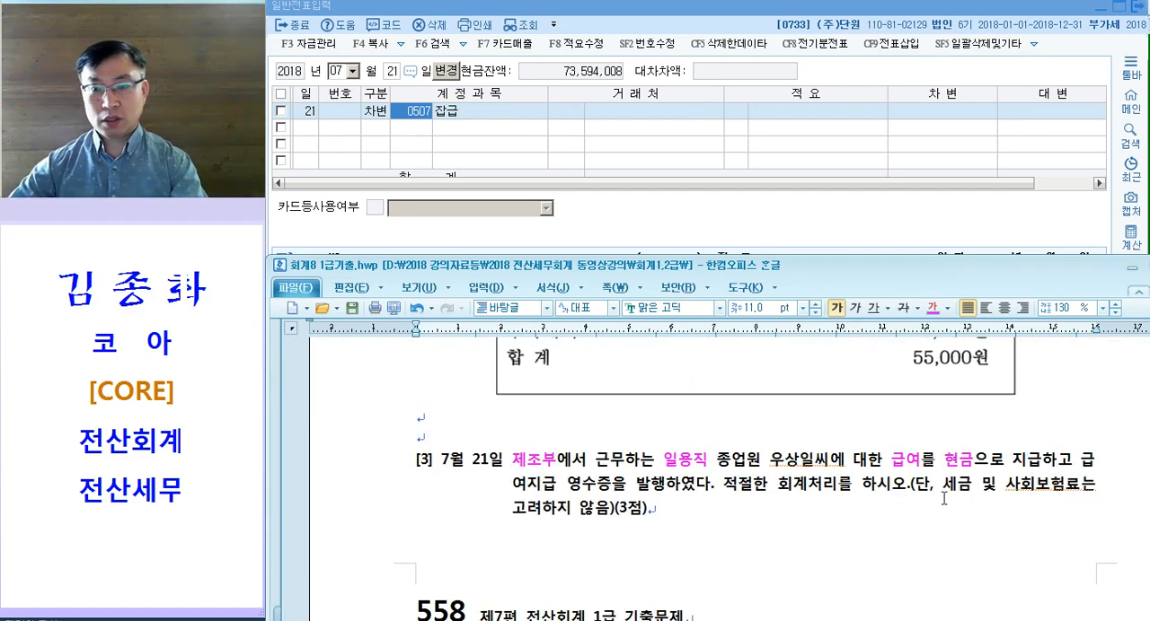
Step: Annotate question [3] by adding "= 잡급" right after the word 급여
left_click(895, 464)
type("₩ 지")
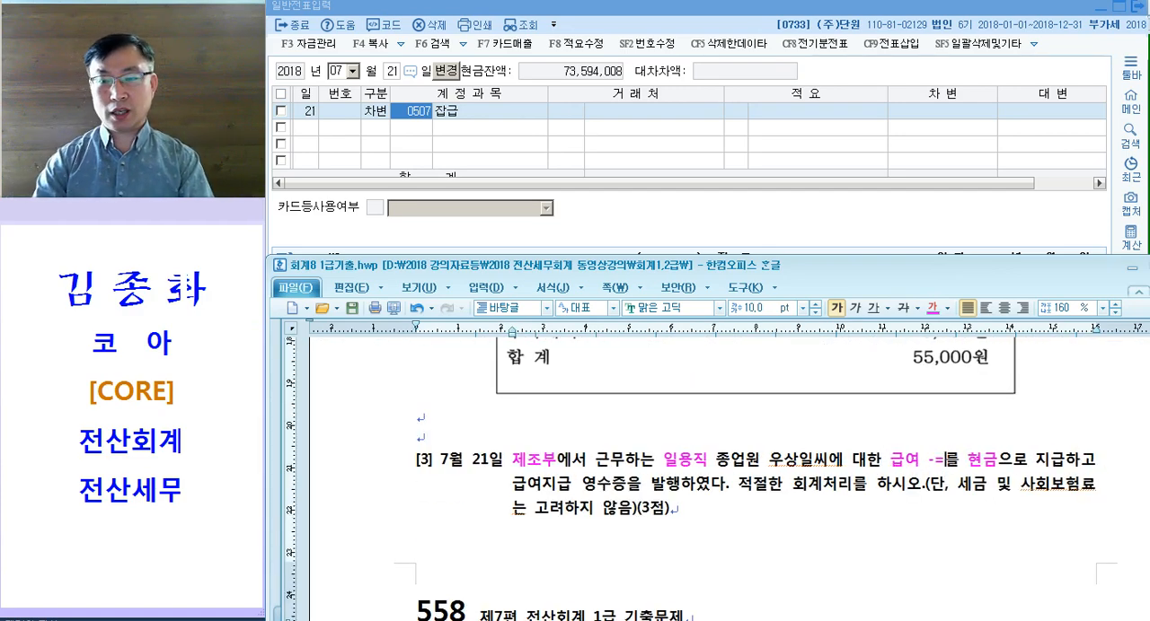
key("BackSpace")
key("BackSpace")
key("BackSpace")
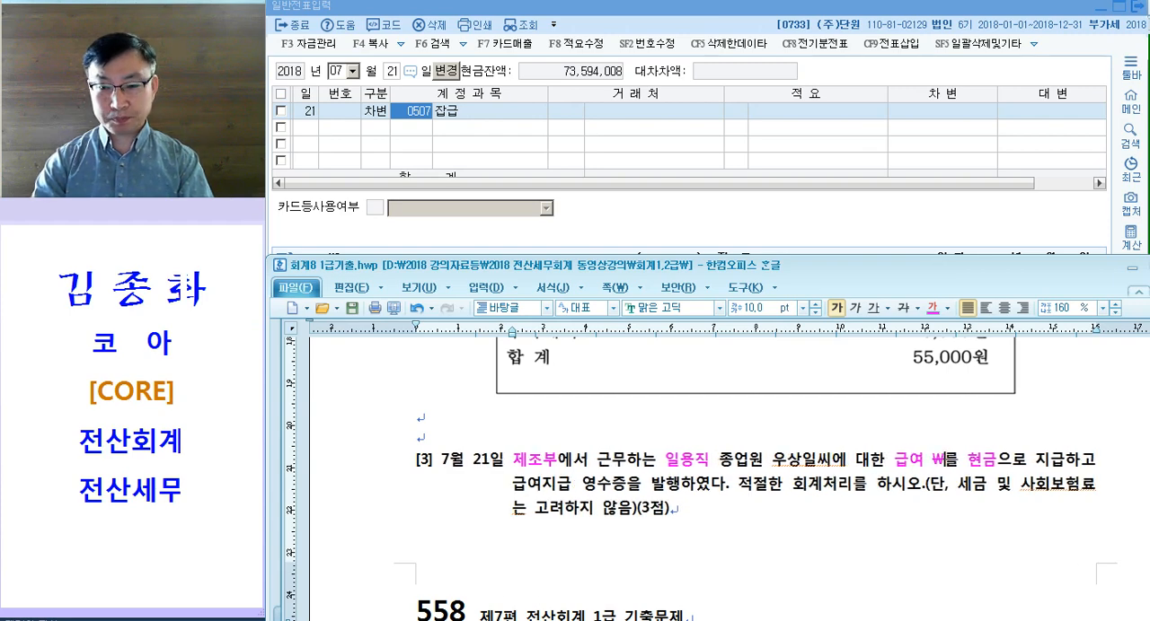
type("= 지ㅂㄱ")
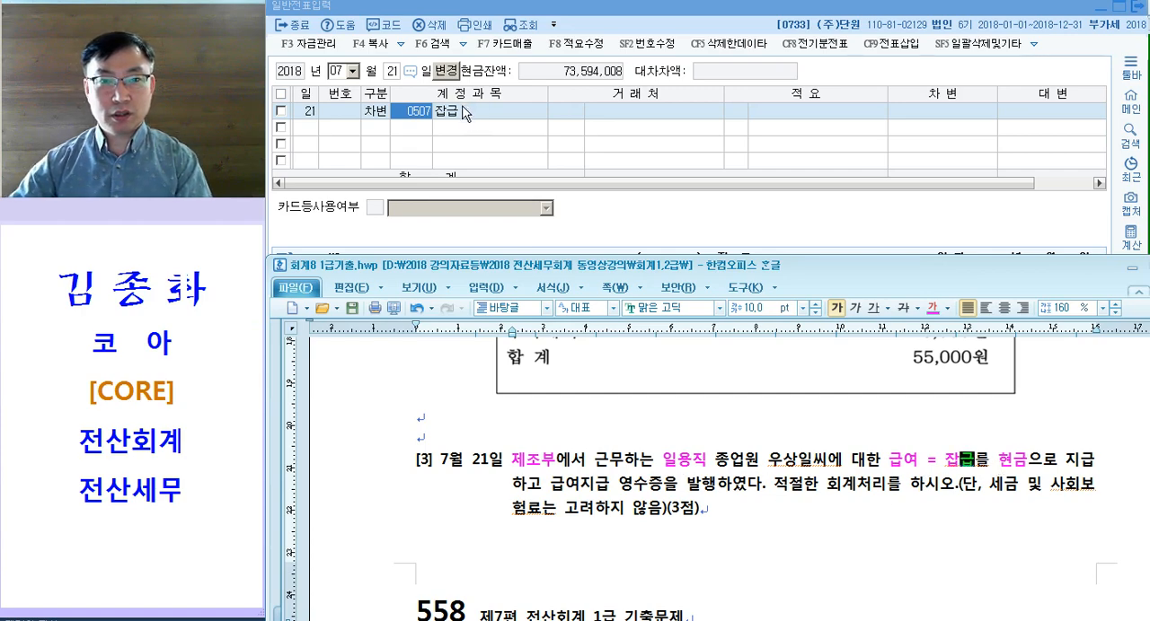
Step: Enter 570,000 as the debit amount of the July 21 잡급 line, leaving 거래처 and 적요 empty
left_click(417, 119)
key("Return")
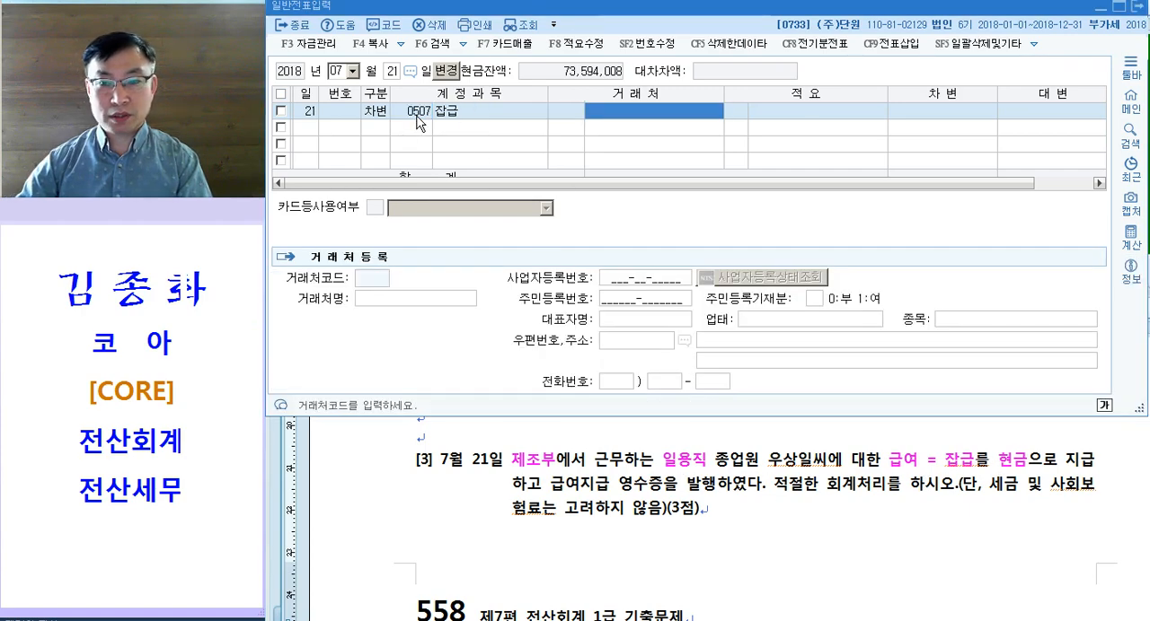
key("Return")
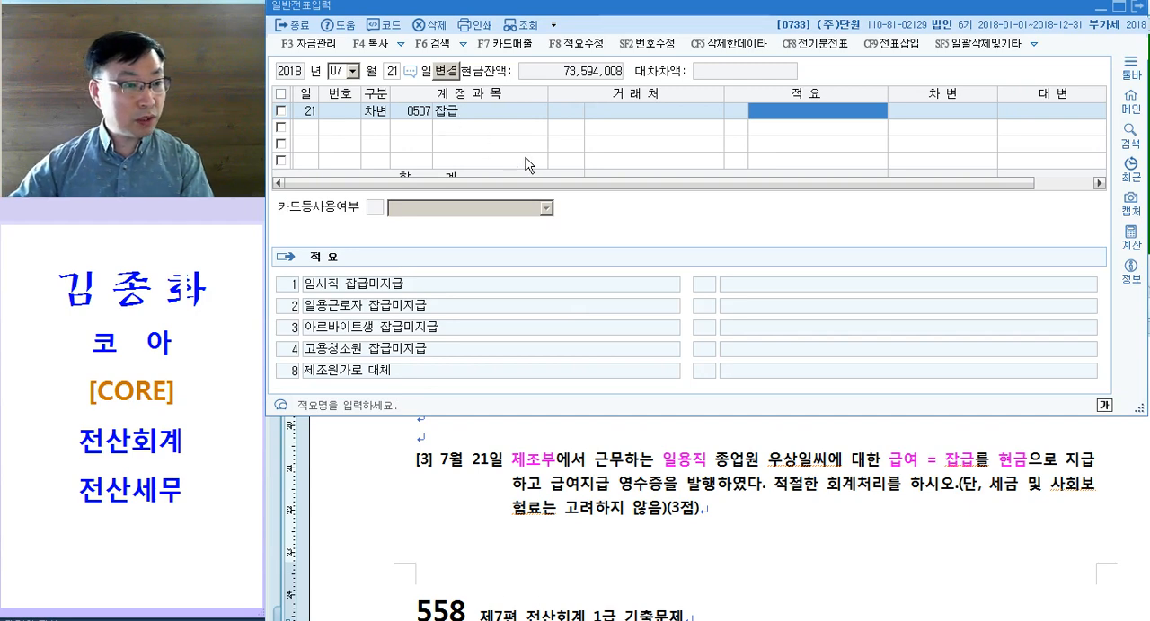
type("570+")
key("Return")
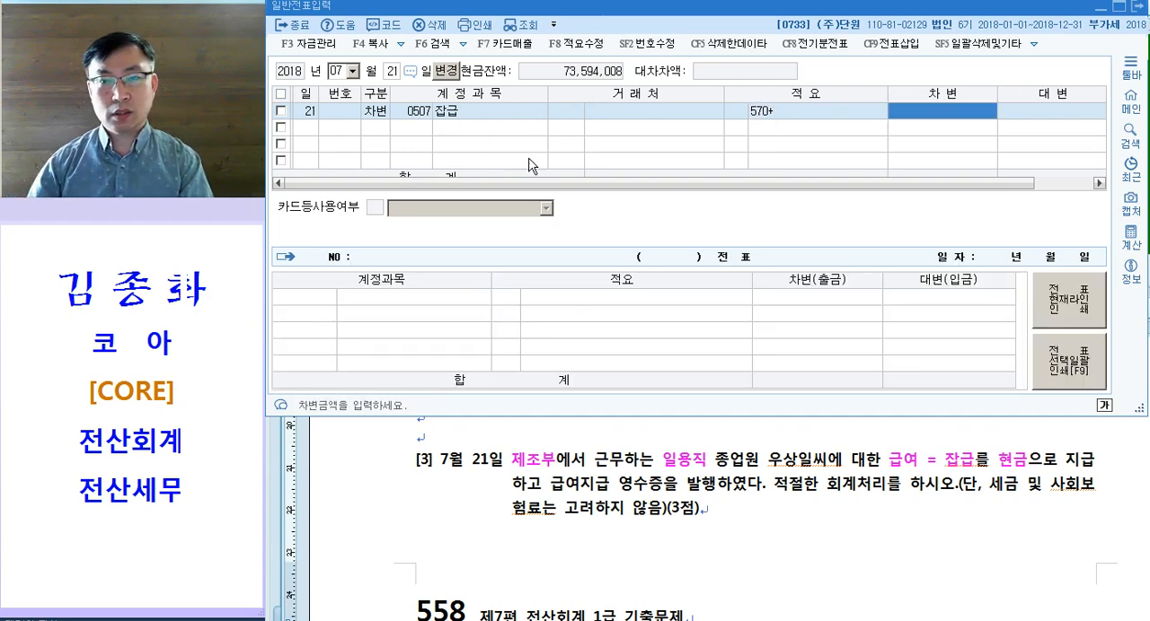
key("Left")
key("space")
key("Return")
type("570+")
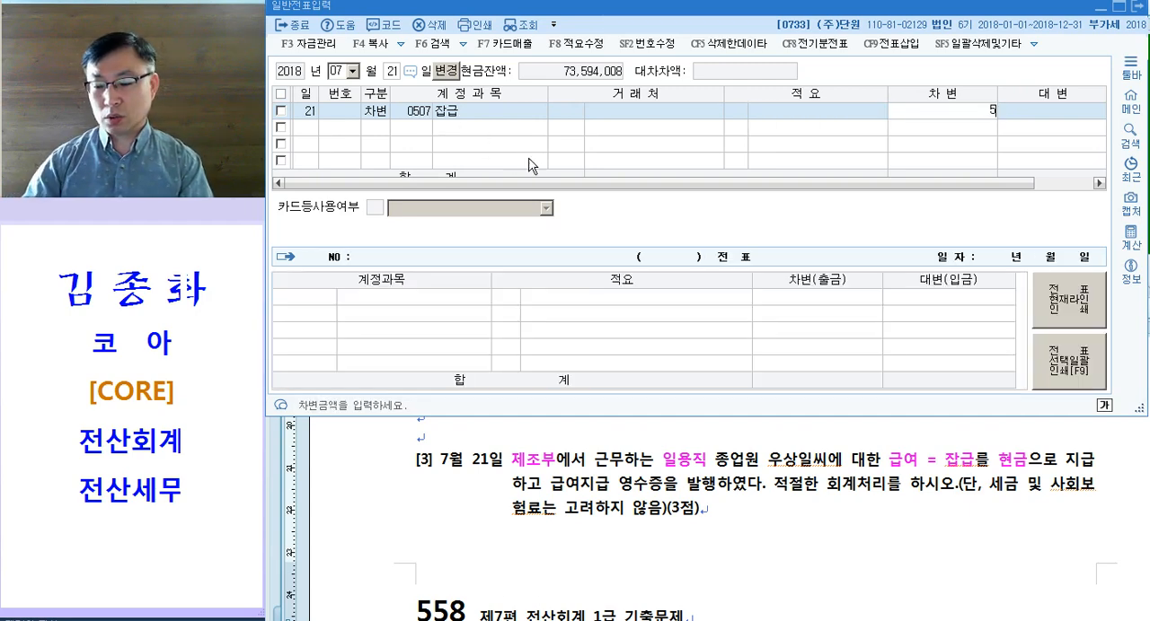
key("Return")
Step: Add the July 21 credit line for account 0101 현금 with 570,000 and check the voucher against question [3]
key("Return")
type("101")
key("Return")
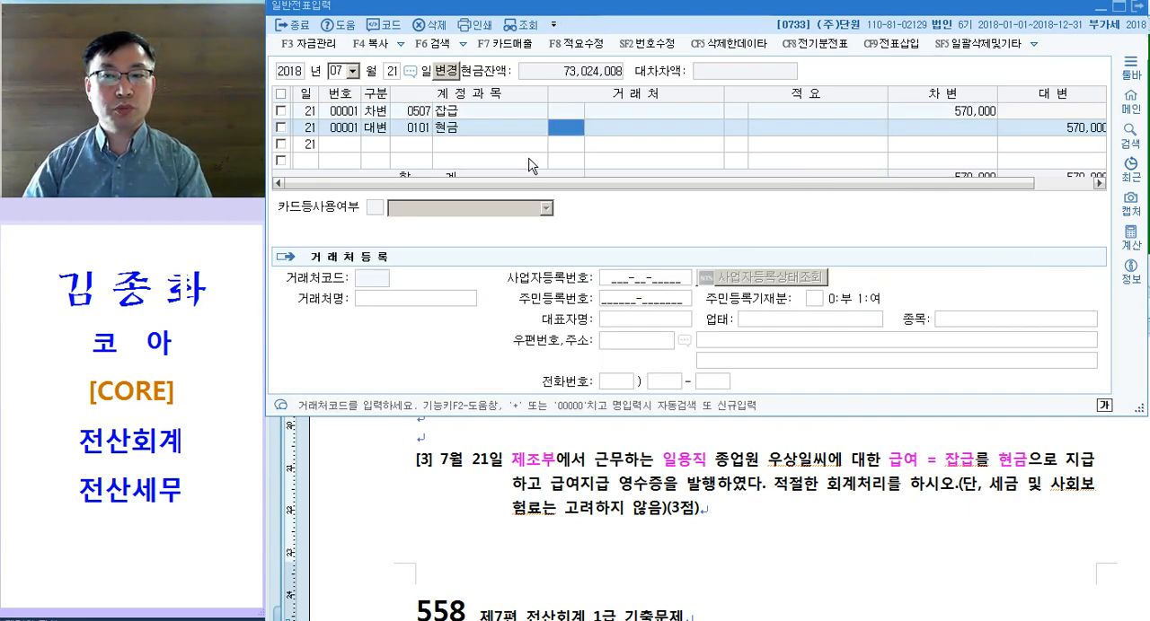
key("Left")
key("Left")
key("Up")
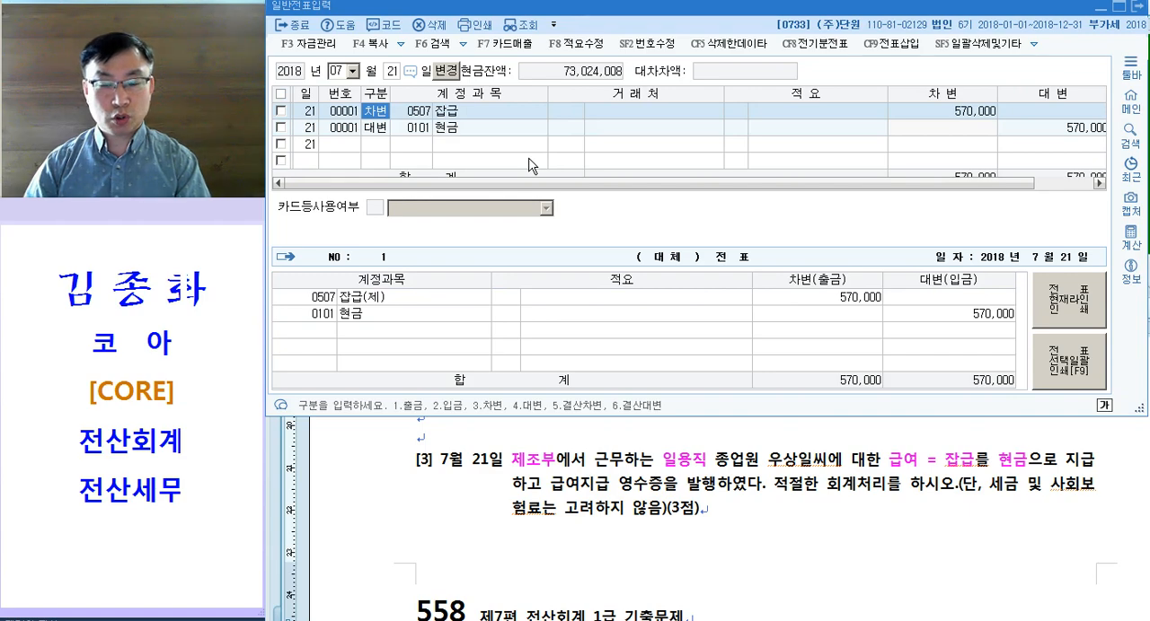
left_click(633, 455)
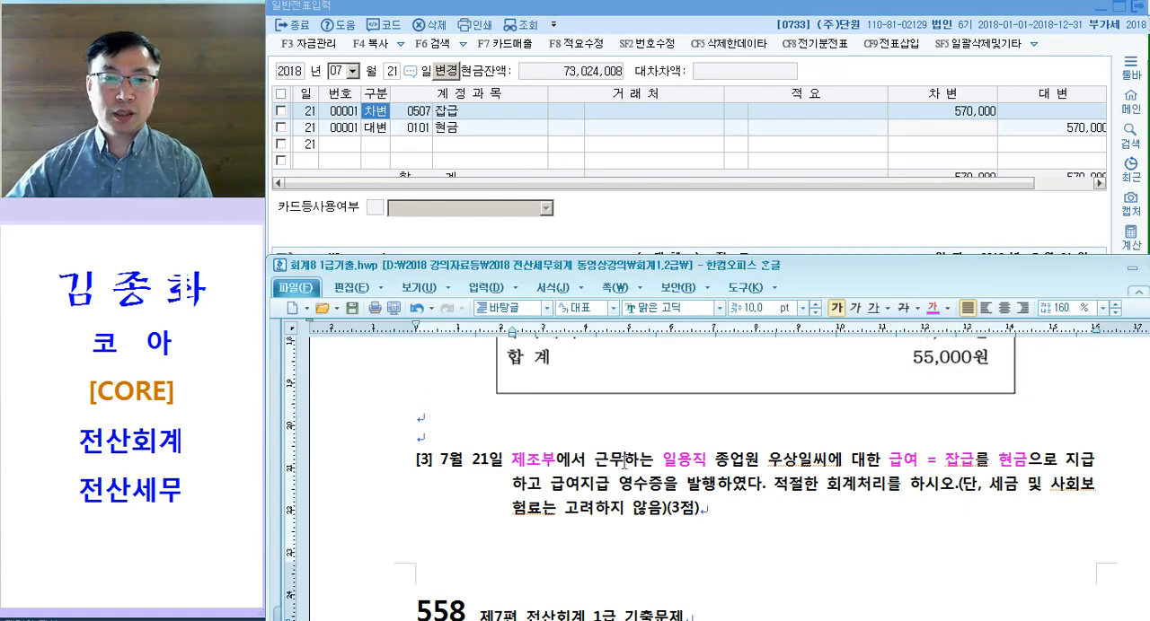
Step: Colour 외상매입금, 보통예금 and "3개월 만기 전자어음을 발행" magenta in question [4] of the exam document
left_click(413, 113)
left_click(632, 514)
scroll(657, 433, "down", 5)
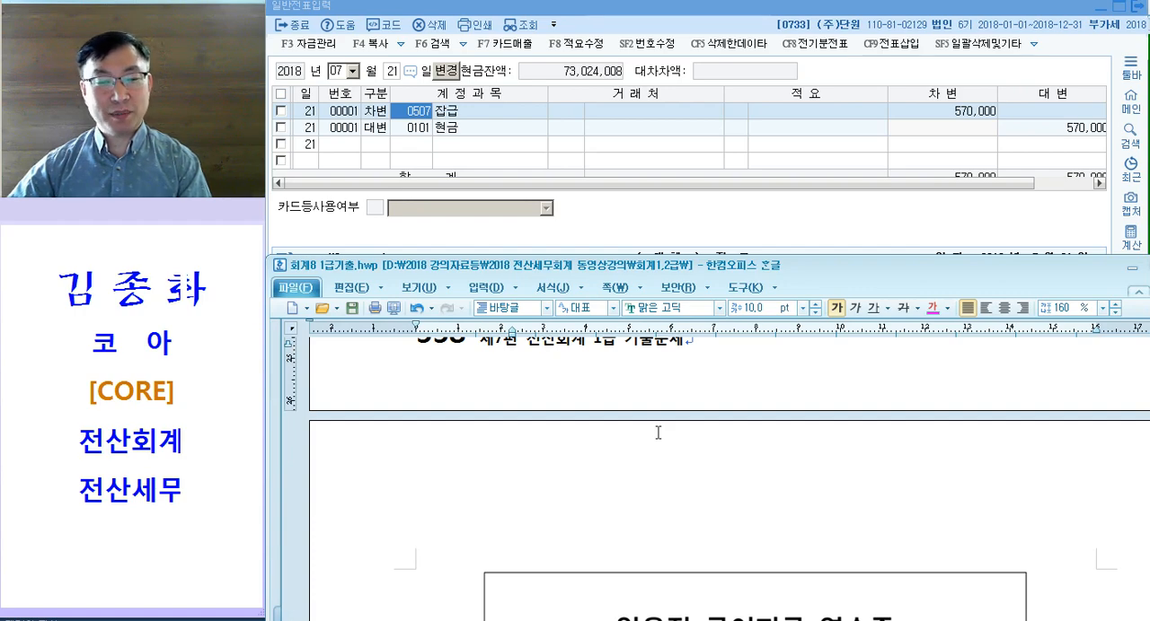
scroll(658, 433, "down", 10)
scroll(655, 430, "up", 3)
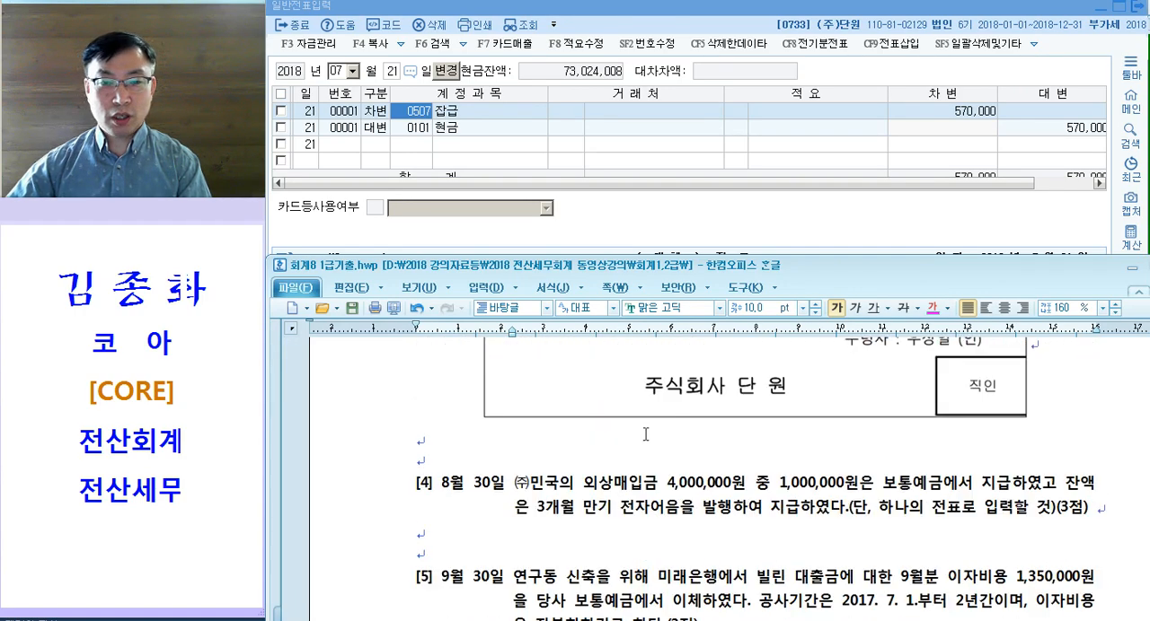
scroll(655, 430, "down", 2)
left_click_drag(584, 416, 658, 417)
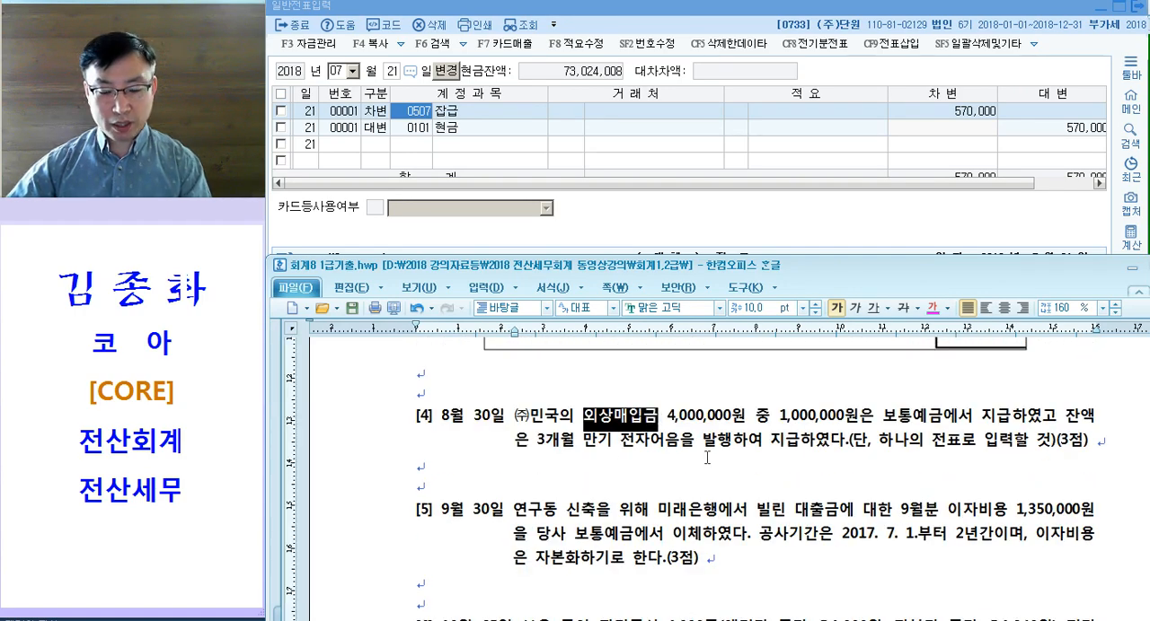
key("ctrl+m")
key("d")
left_click_drag(883, 418, 942, 418)
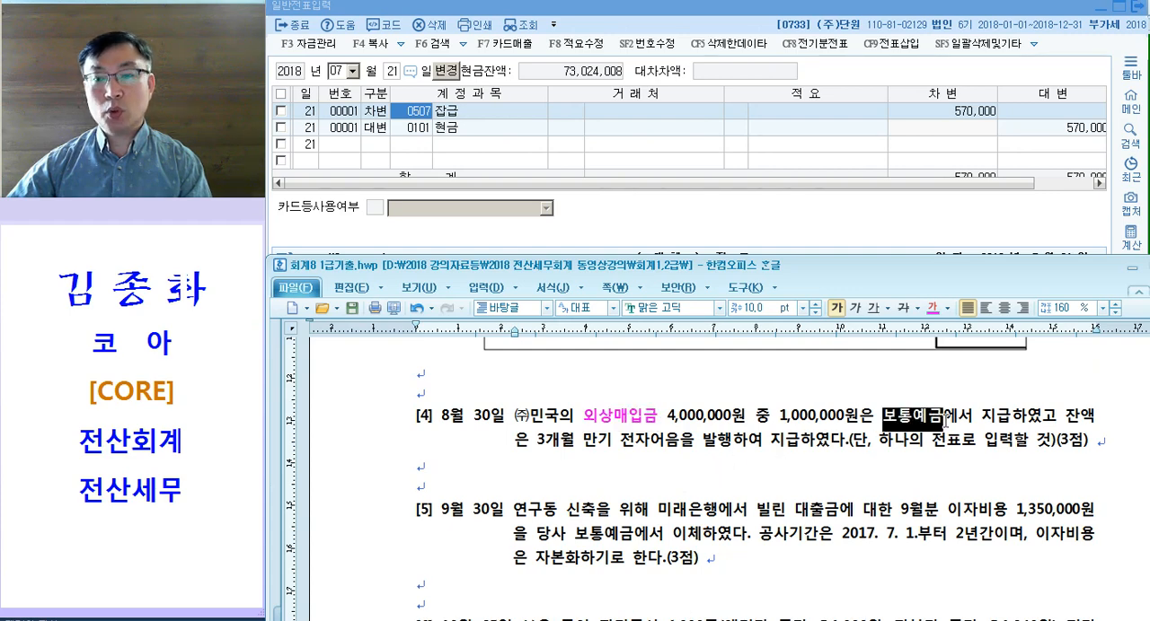
left_click_drag(538, 441, 734, 446)
left_click(734, 447)
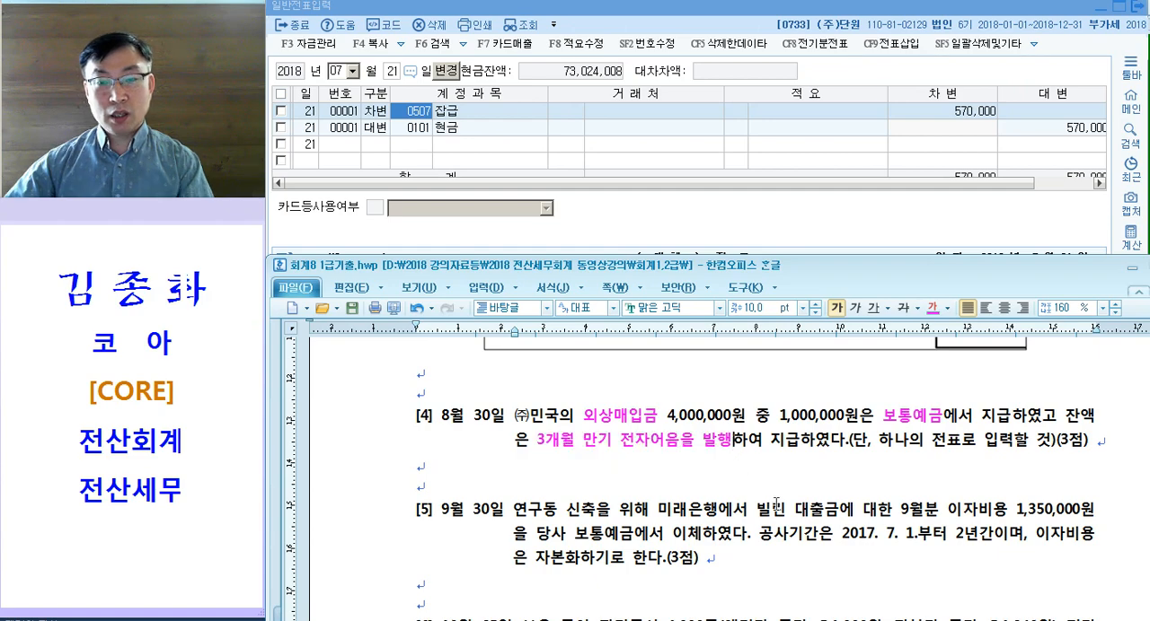
Step: Annotate question [4] by adding "= 지급어음" right after 발행, and go over its key account terms
type("= ")
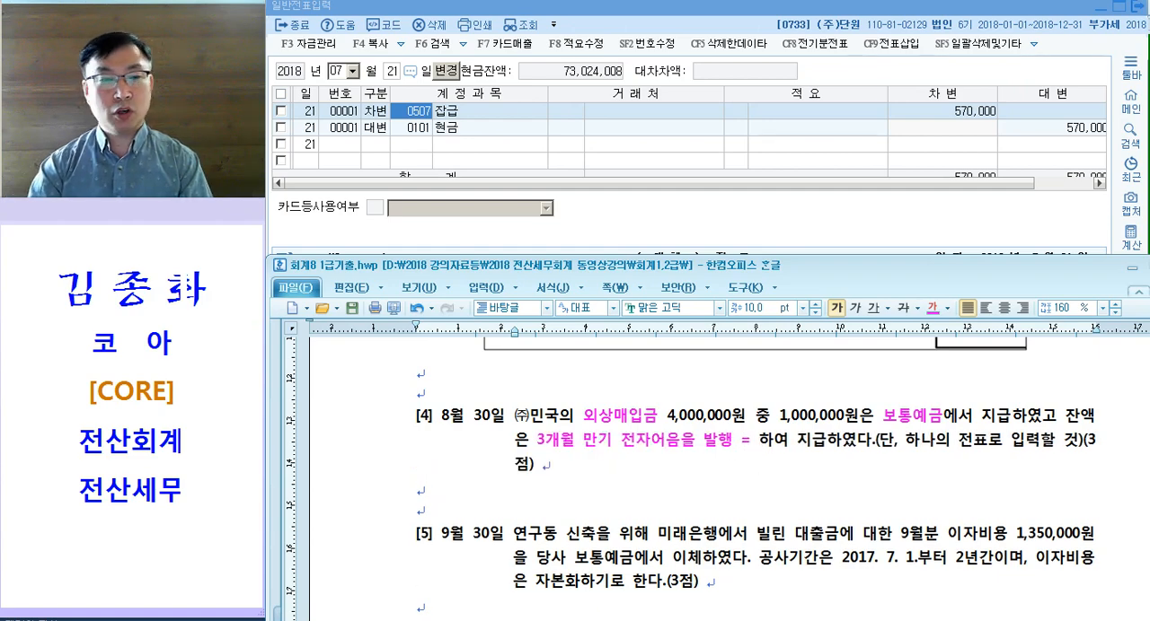
type("지급어음")
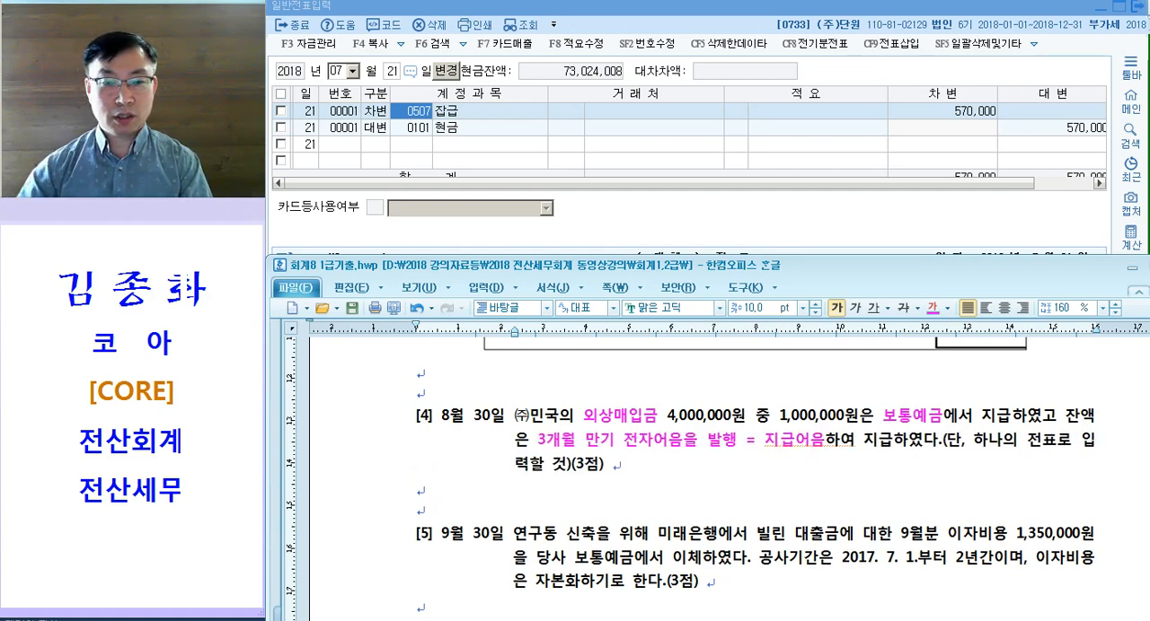
double_click(601, 416)
double_click(912, 416)
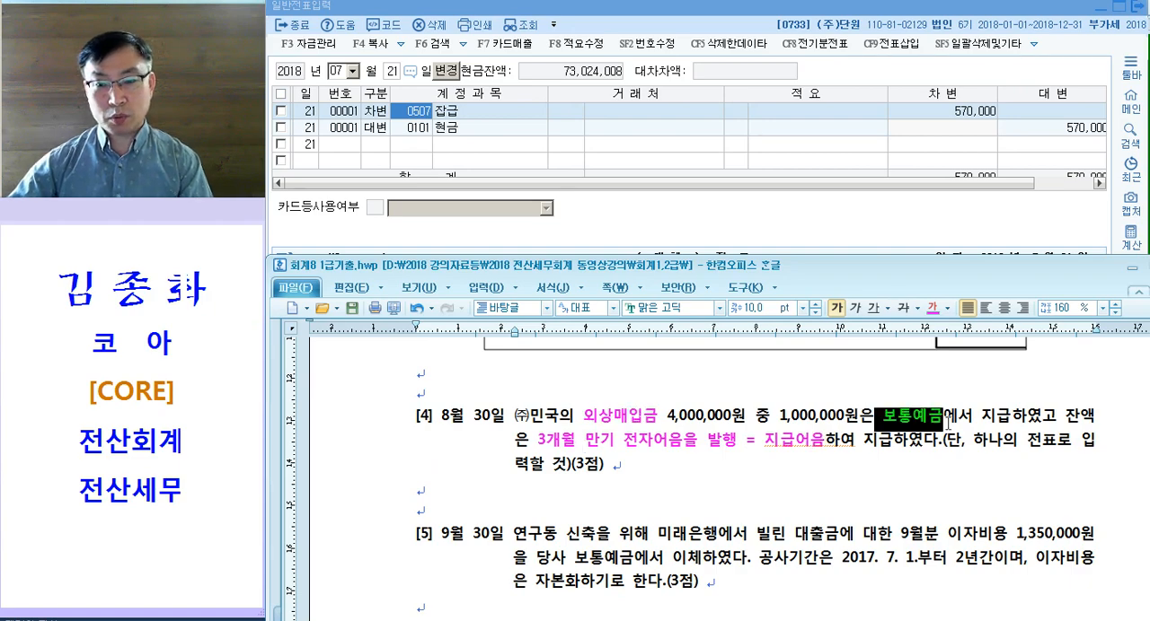
left_click_drag(781, 442, 889, 451)
left_click(867, 461)
Step: Remove a blank line above question [4] and write the draft entry "251. (민국) / 103." beneath the question
left_click(536, 490)
left_click(561, 397)
key("BackSpace")
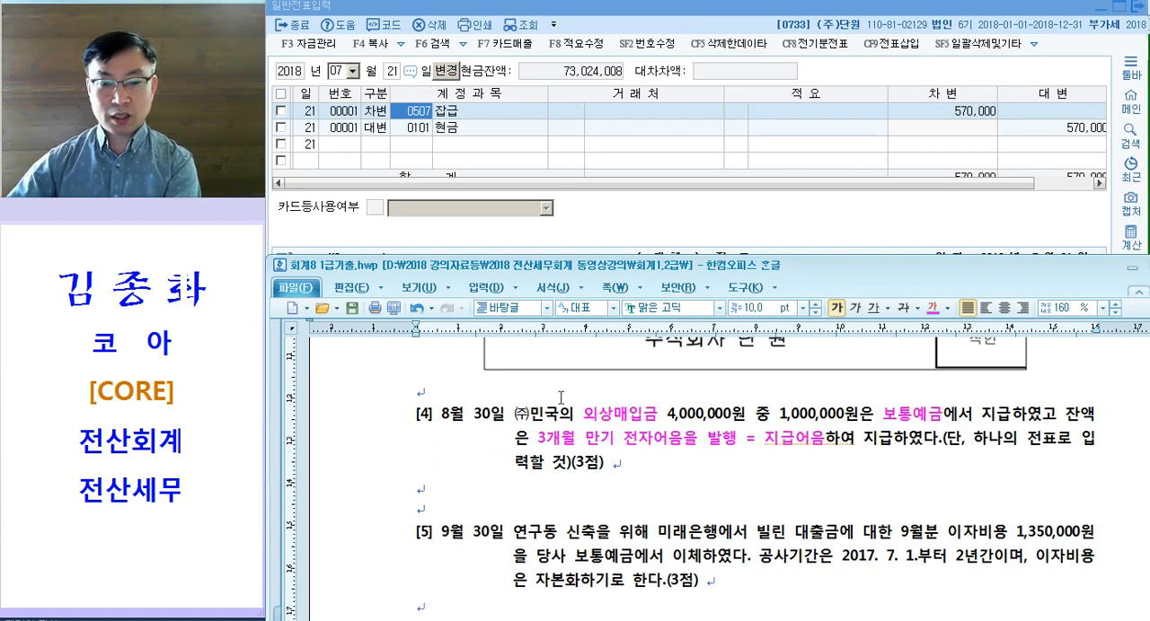
left_click(470, 492)
key("Tab")
type("251.\t\t")
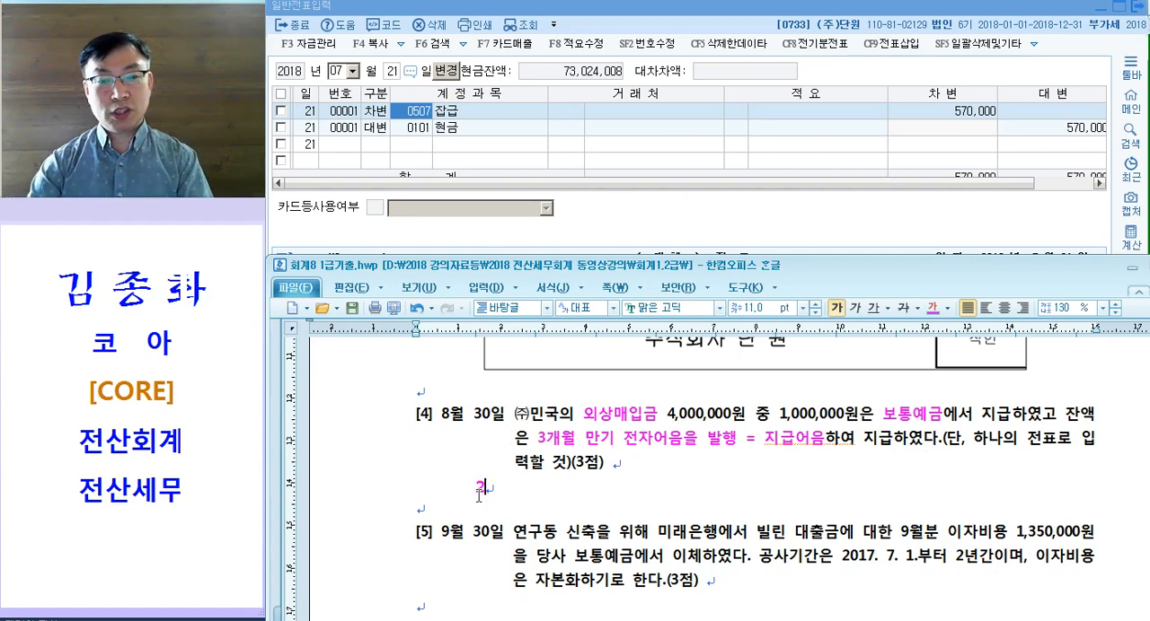
type("(민국)")
key("Tab")
Step: Add a second credit line "252. (민국)" aligned under 103. in the draft entry for question [4]
key("Tab")
type("/ 103.")
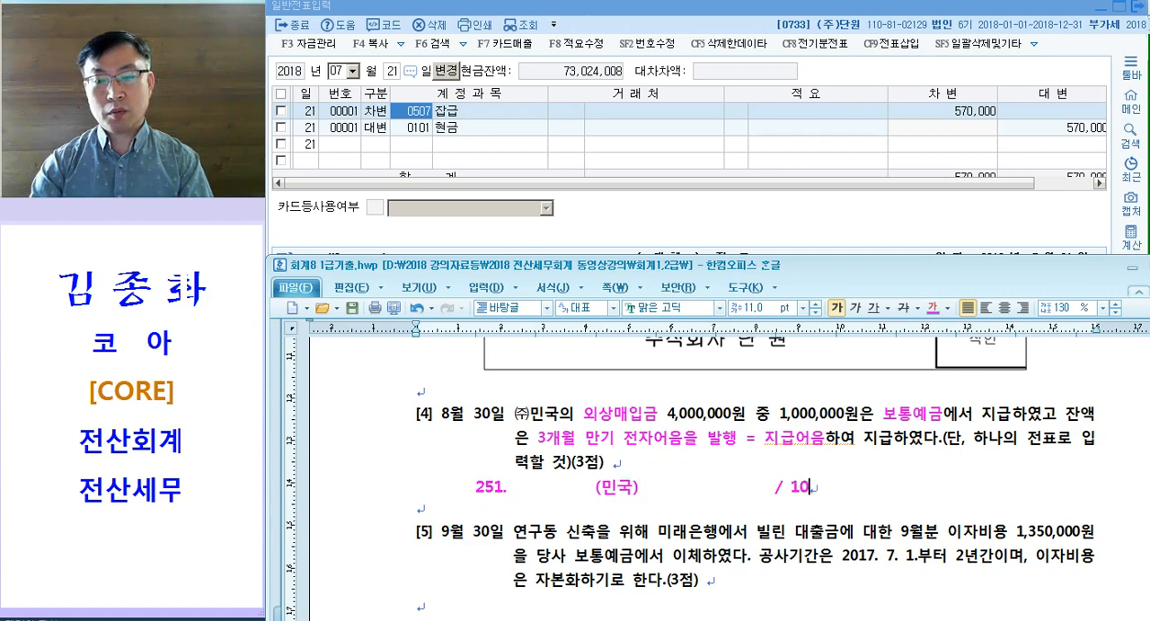
key("Return")
key("Tab")
key("Tab")
key("Tab")
key("Tab")
key("Tab")
type("252.")
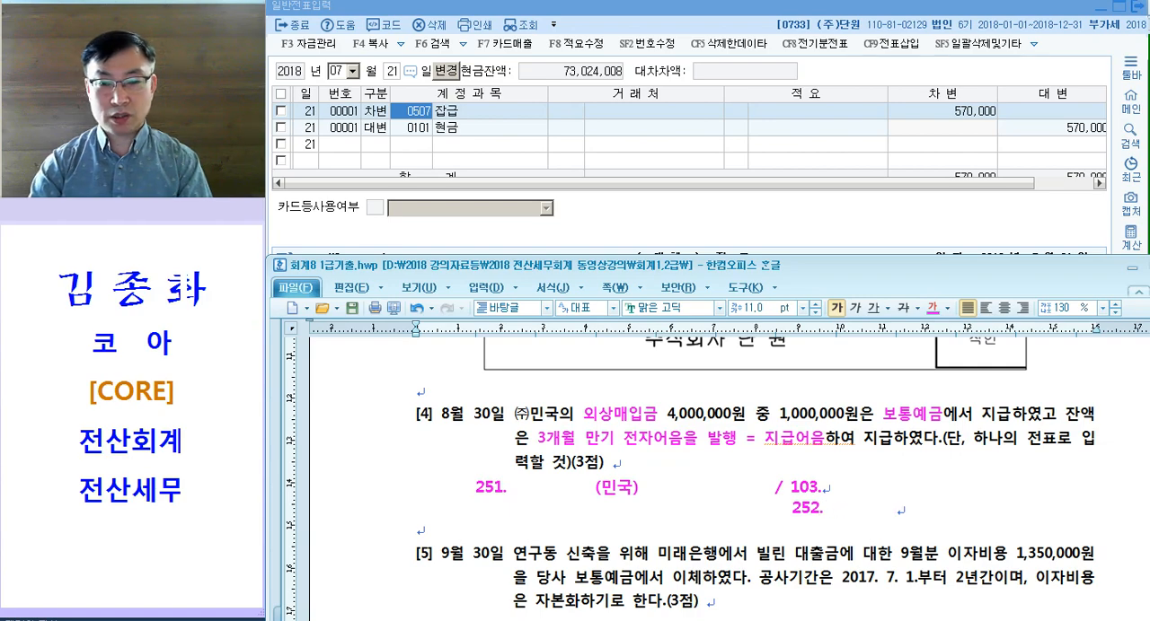
type("(민국)")
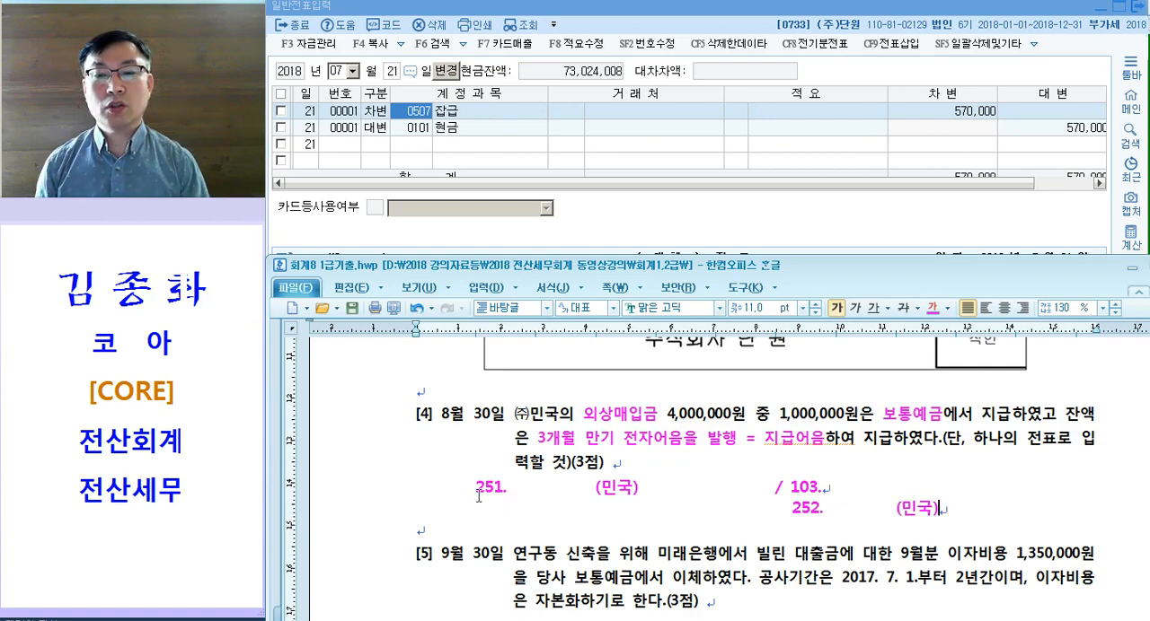
Step: Look over the draft entry for question [4], then set the voucher date in 일반전표입력 to August 30
left_click_drag(356, 491, 356, 512)
scroll(356, 521, "down", 2)
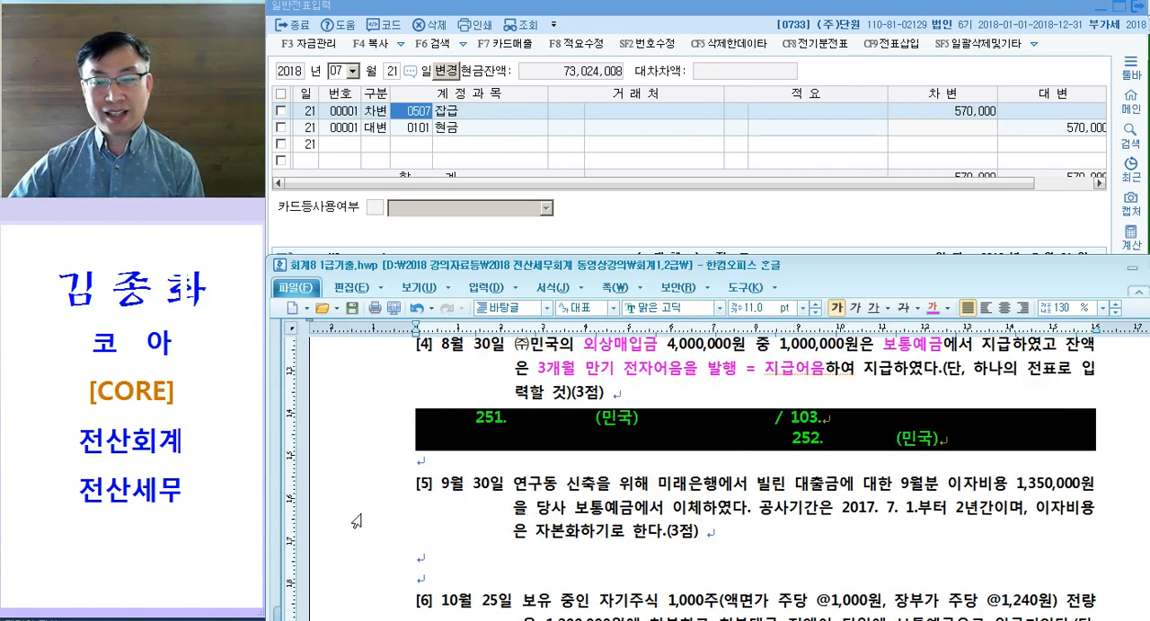
scroll(357, 521, "up", 2)
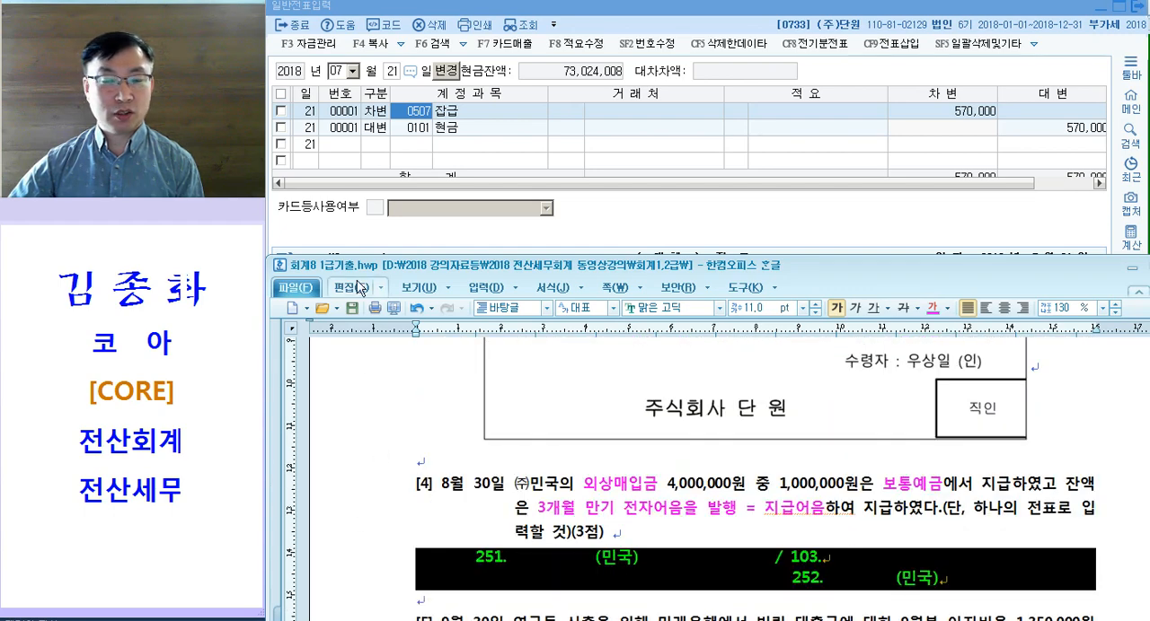
left_click(409, 147)
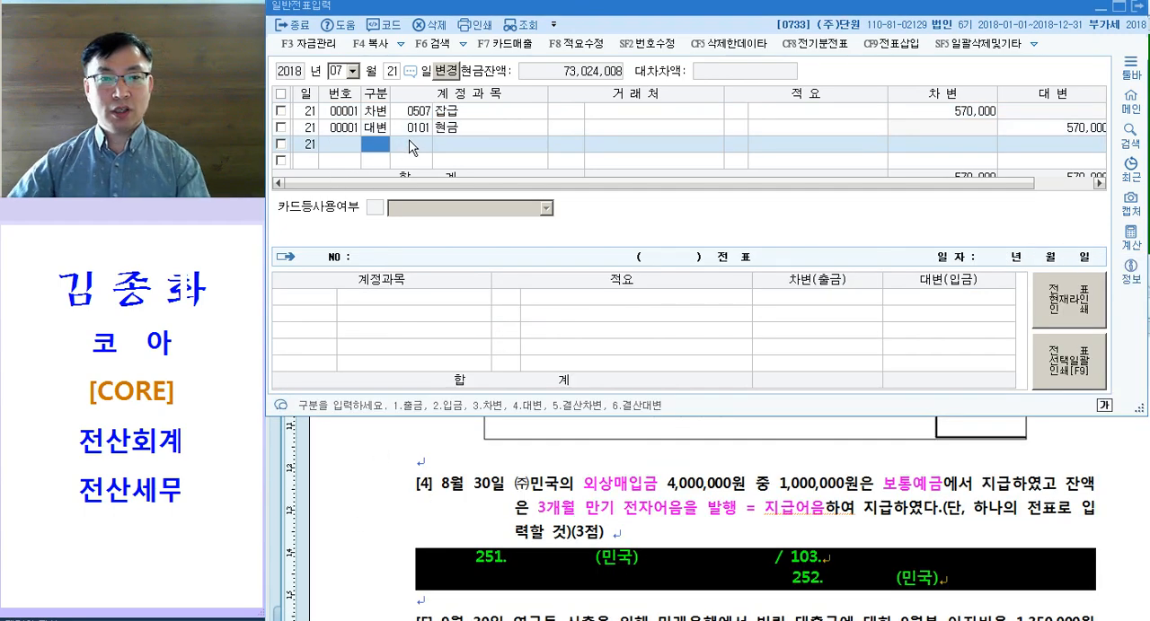
key("Escape")
type("8")
key("Return")
type("30")
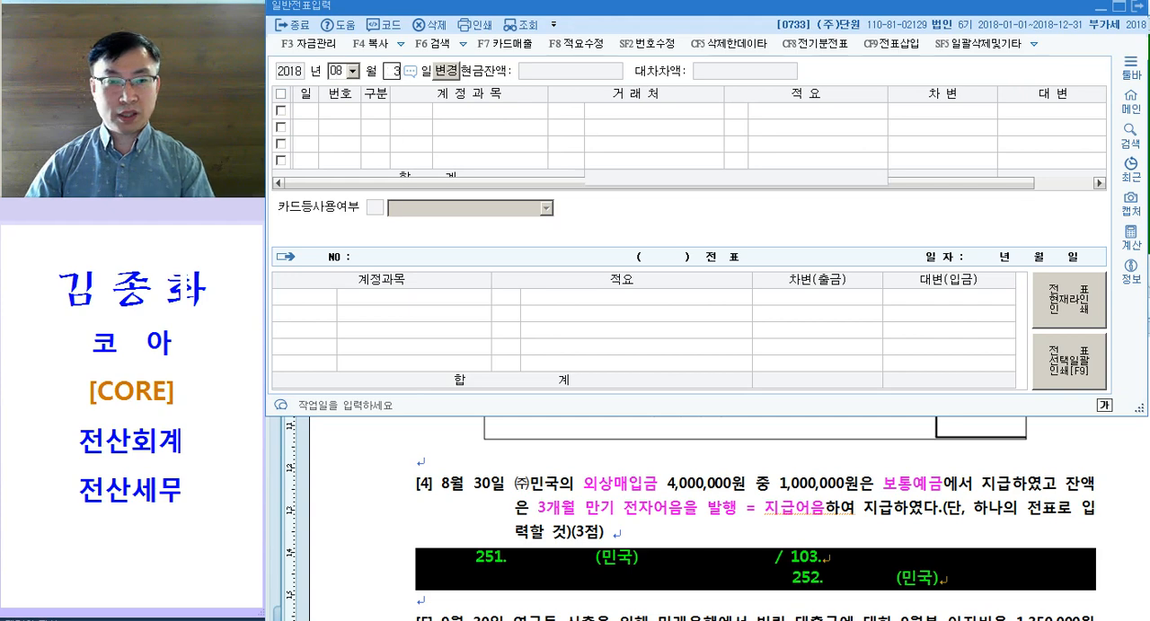
key("Return")
Step: Enter the August 30 debit line for account 0251 외상매입금 with 거래처 (주)민국 and 4,000,000, leaving 적요 empty
type("3")
key("Return")
type("251")
key("Return")
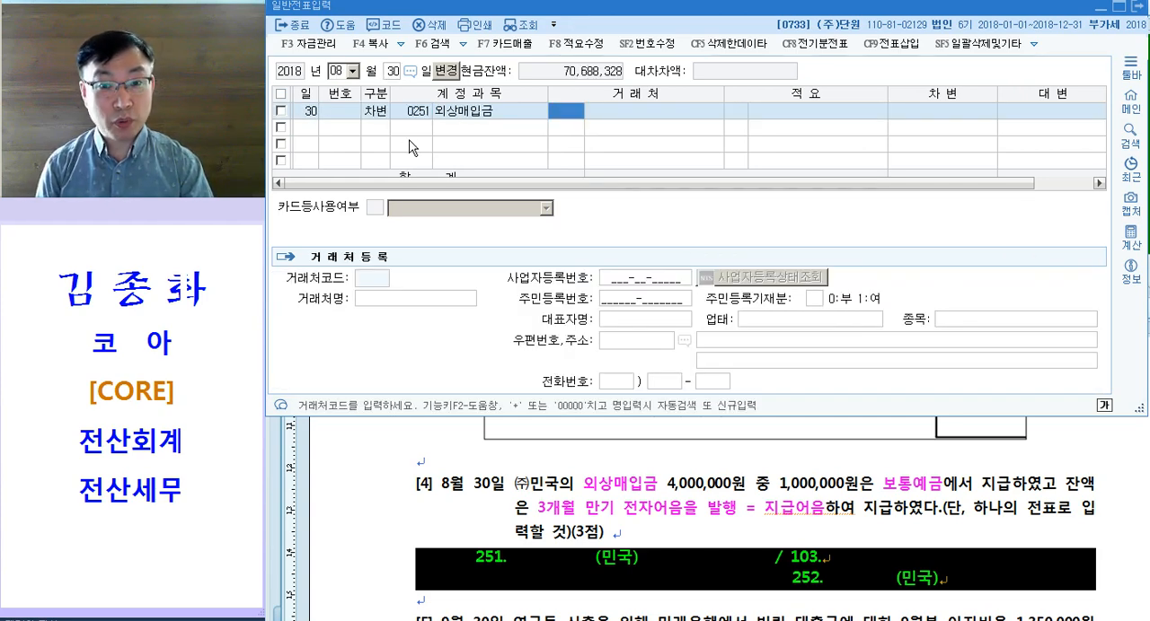
type("민국")
key("Return")
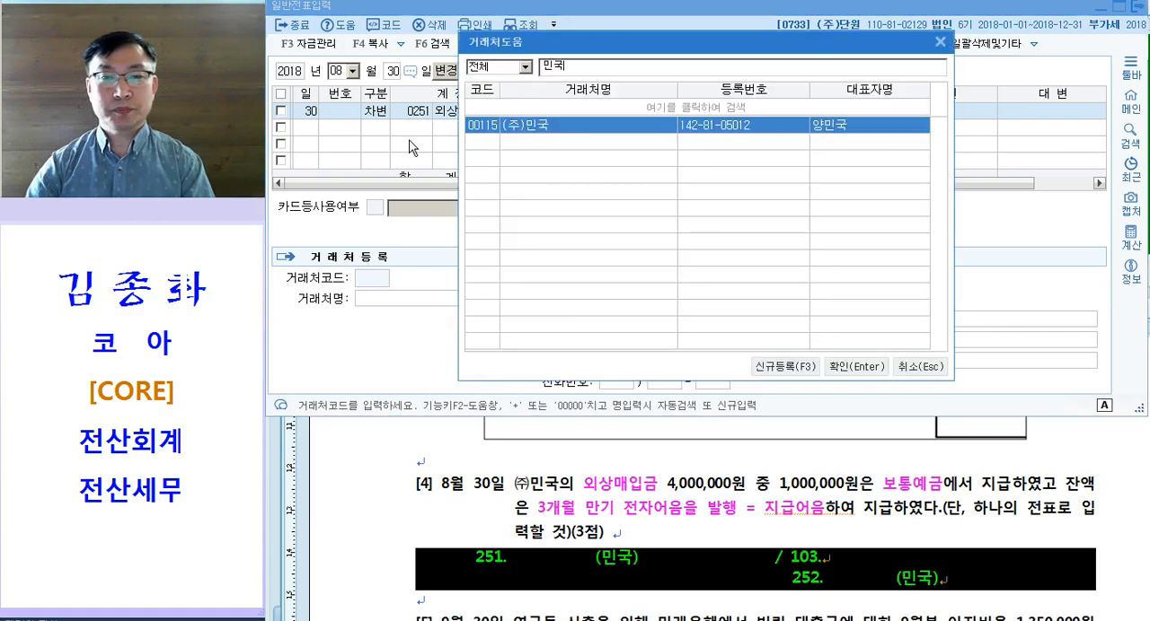
key("Return")
key("Return")
type("4000000")
Step: Add the August 30 credit line for account 0103 보통예금 with 1,000,000, leaving 거래처 and 적요 empty
key("Return")
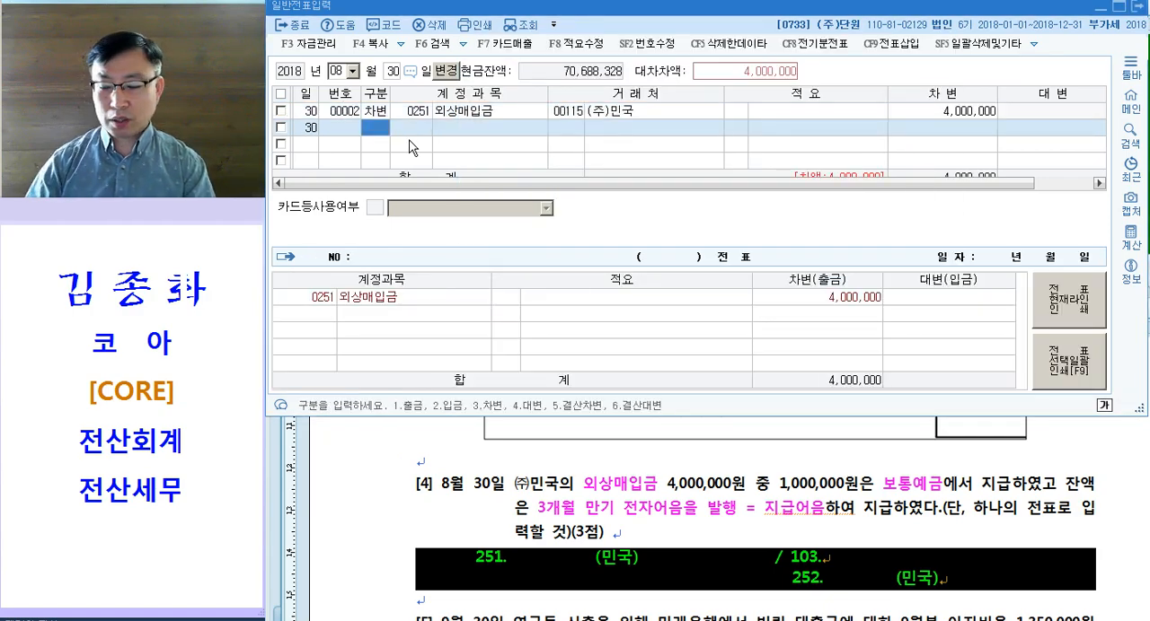
type("4")
type("103")
key("Return")
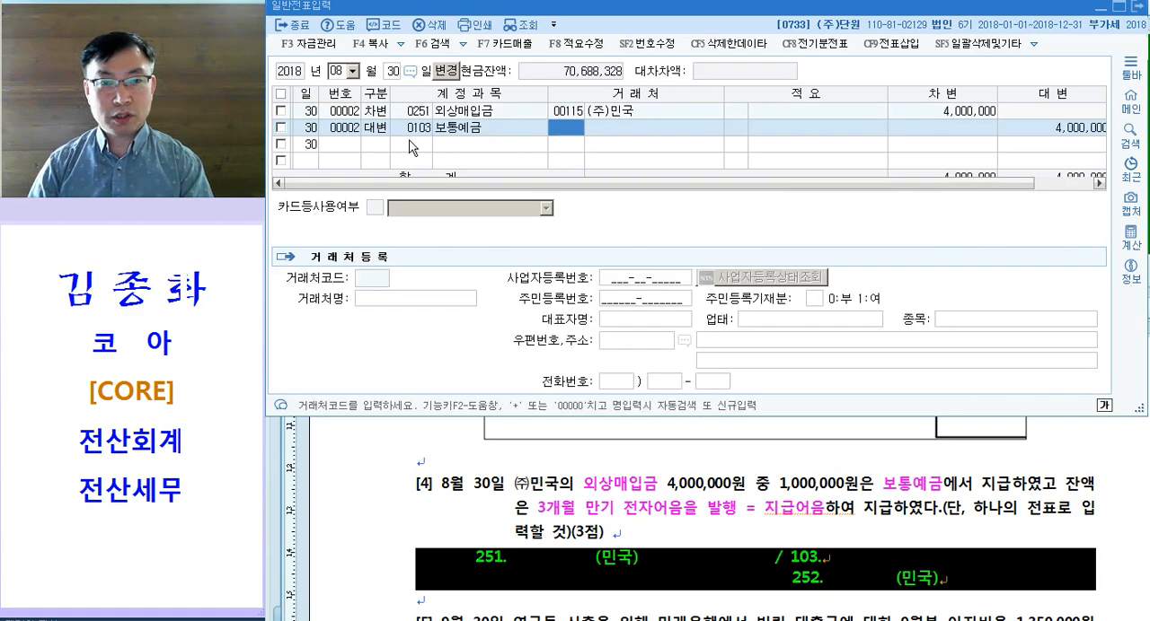
key("Right")
key("Right")
key("Right")
key("Left")
key("Left")
key("Left")
key("Right")
key("Right")
key("Right")
key("Return")
type("1000000")
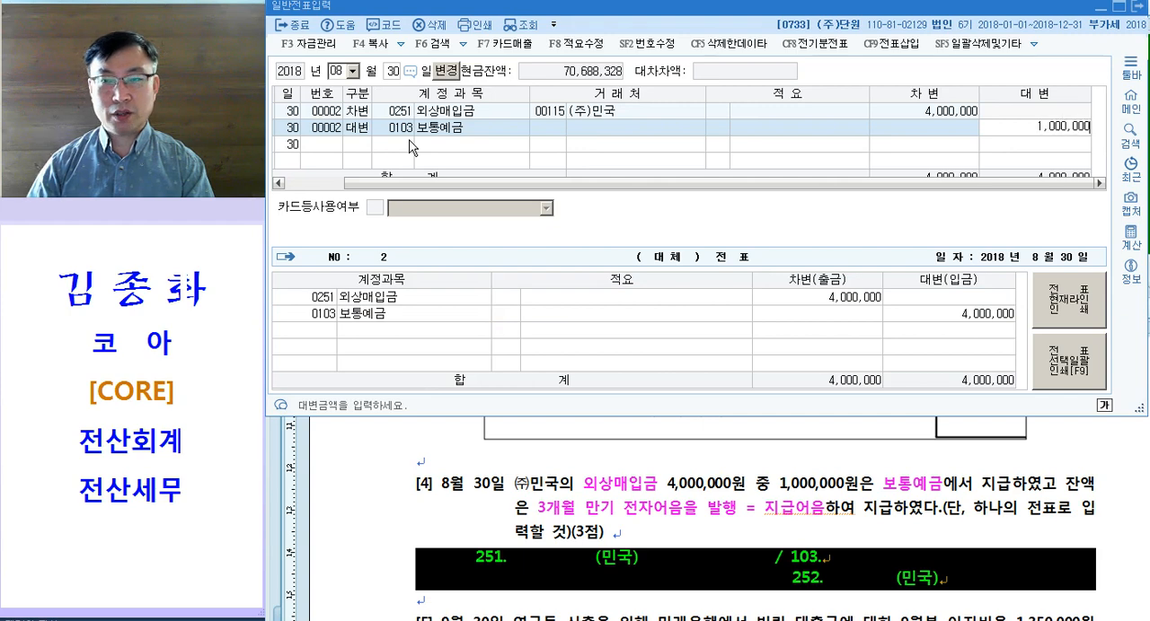
key("Return")
Step: Add the credit line for account 0252 지급어음 with 거래처 00115 (주)민국 and 3,000,000, and enlarge the voucher window
type("4252")
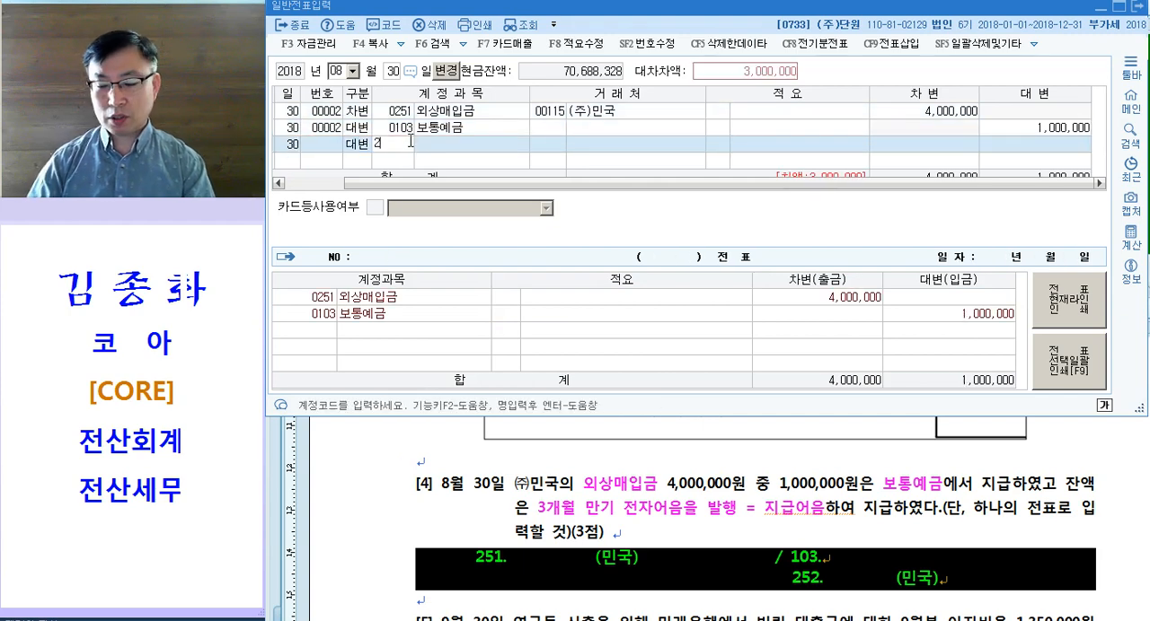
key("Return")
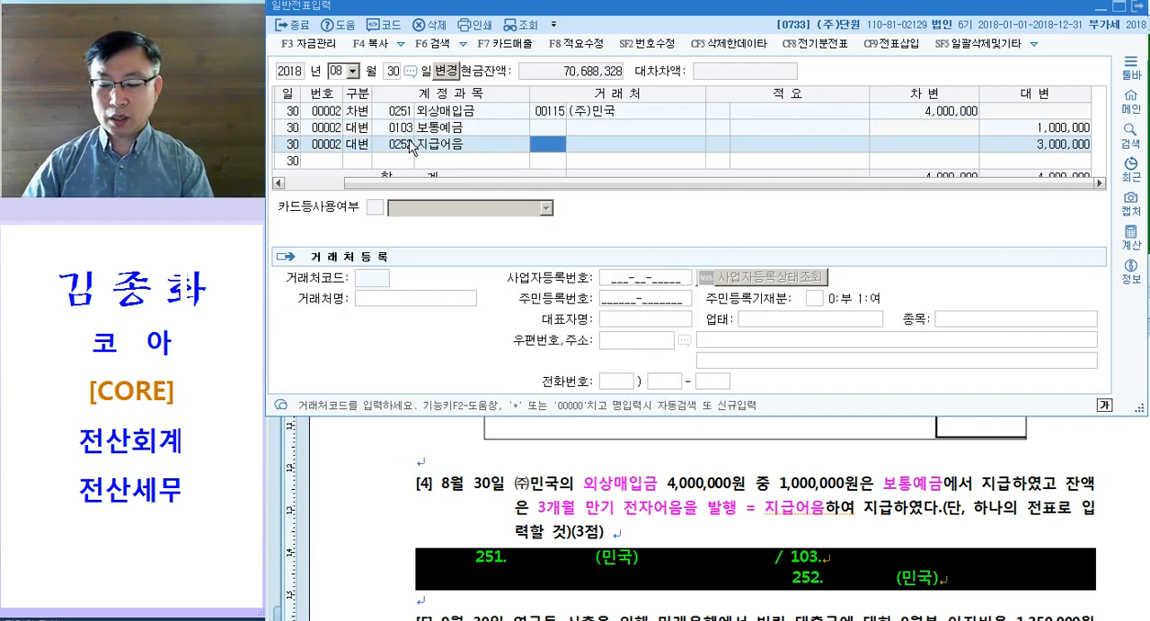
type("115")
key("Return")
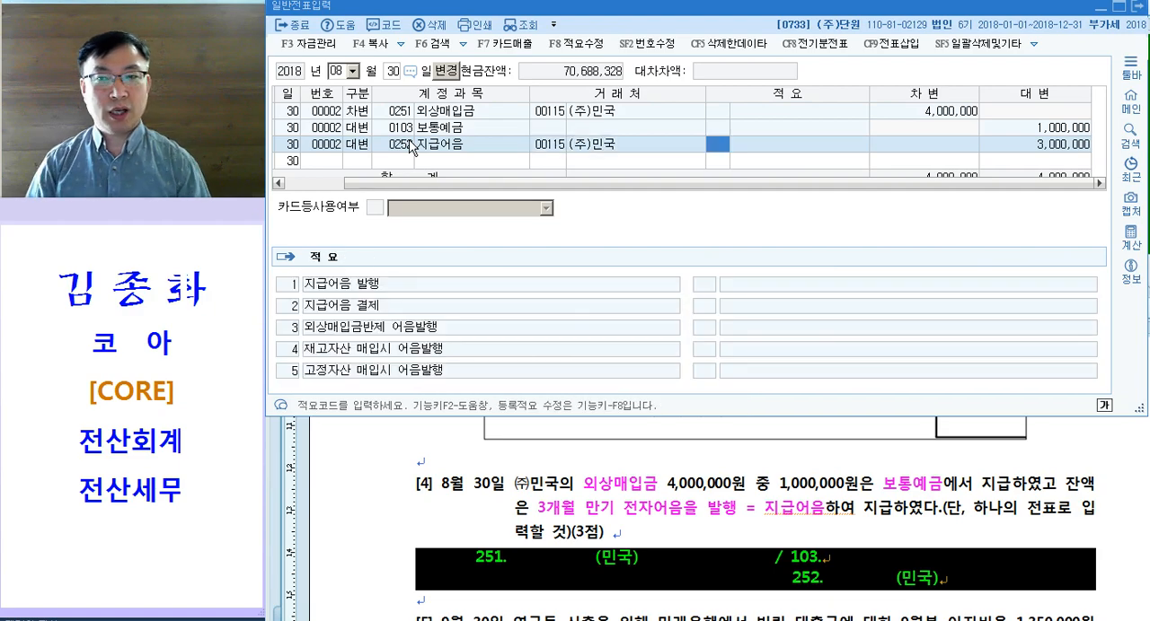
key("Left")
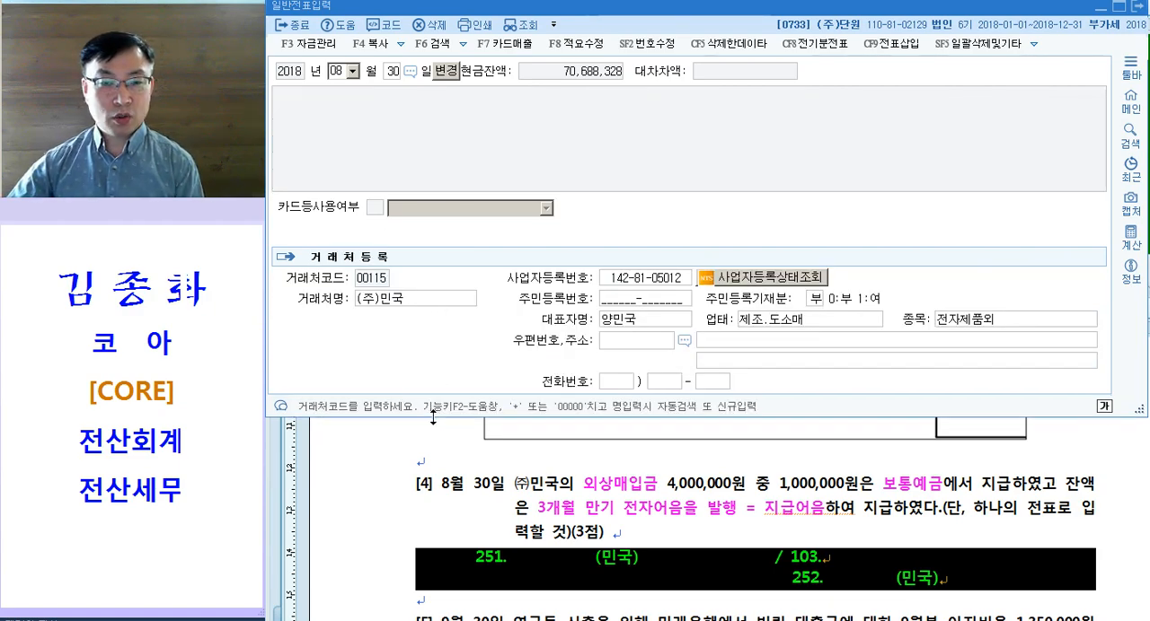
left_click(409, 145)
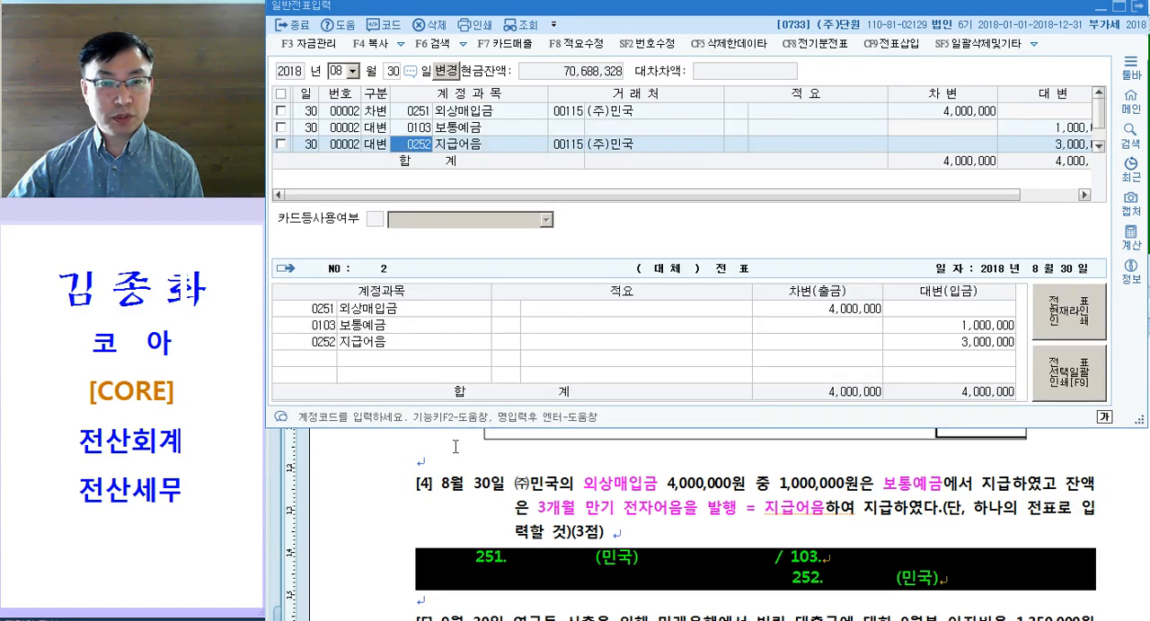
left_click_drag(457, 428, 461, 441)
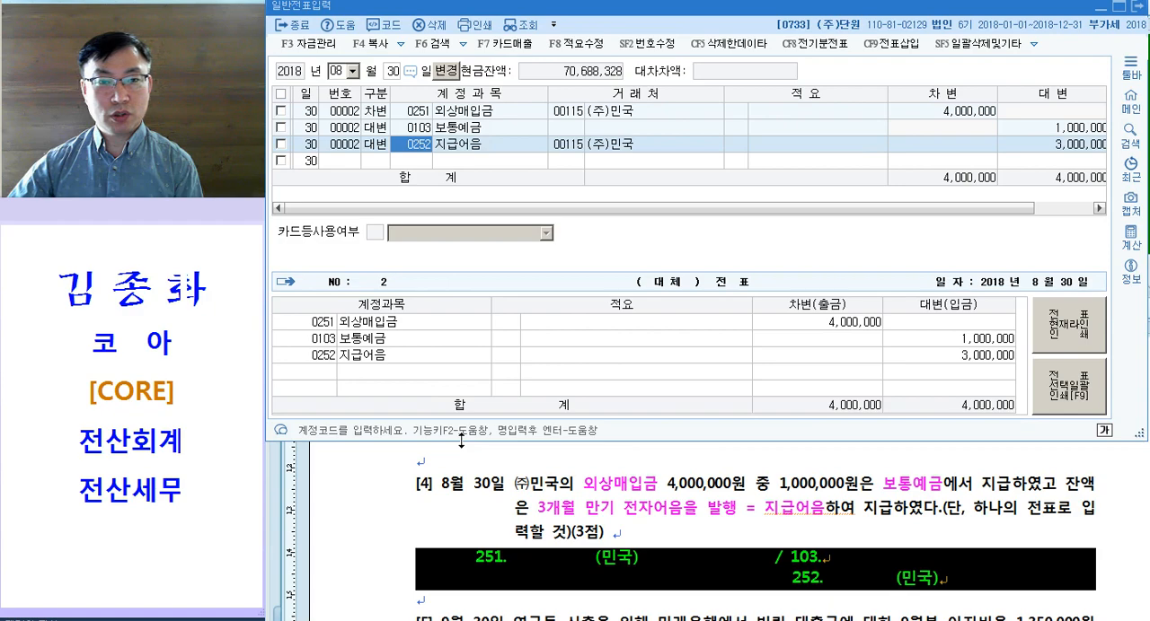
Step: Review question [4] by comparing its marked account terms and amounts with the draft entry and the August 30 voucher
left_click(635, 554)
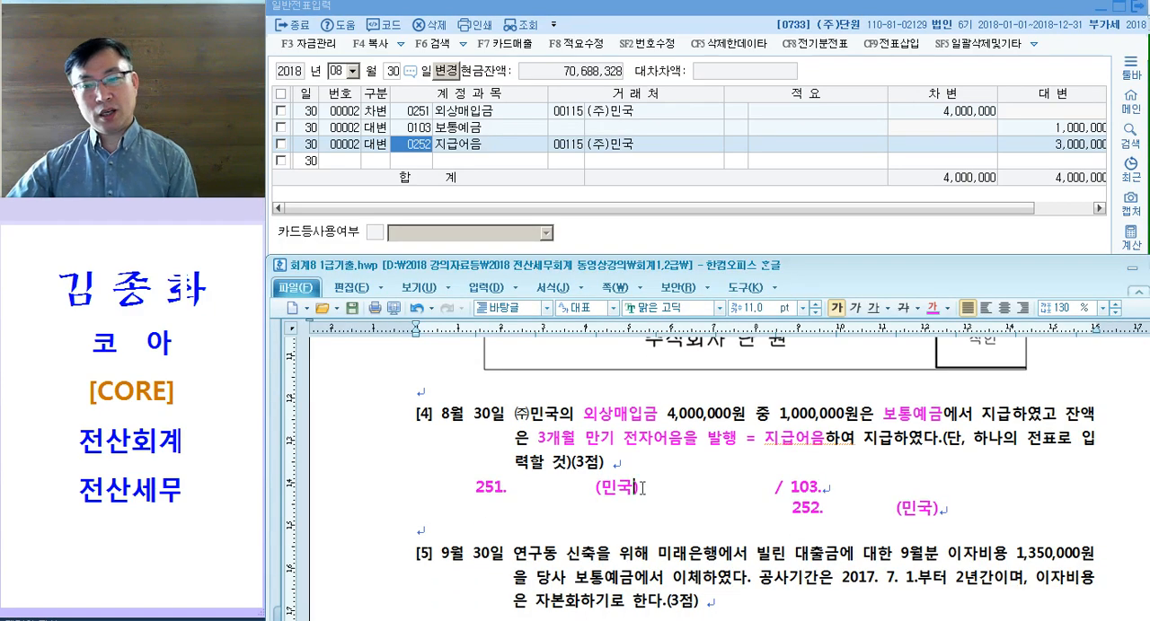
left_click_drag(573, 414, 668, 414)
left_click_drag(844, 414, 884, 414)
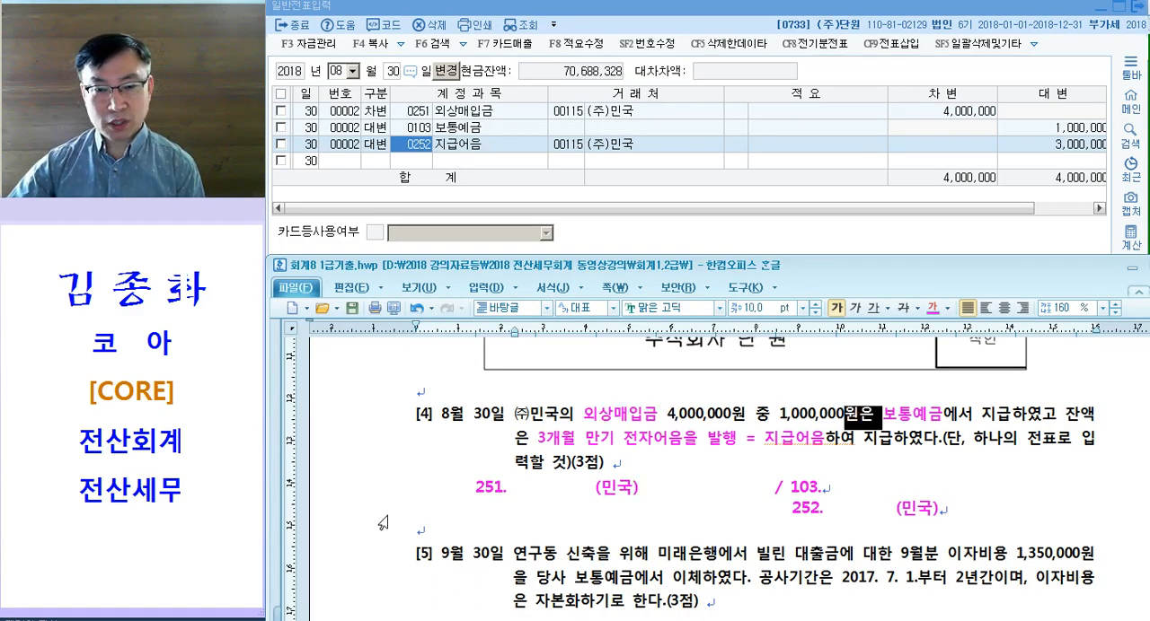
left_click_drag(352, 489, 363, 520)
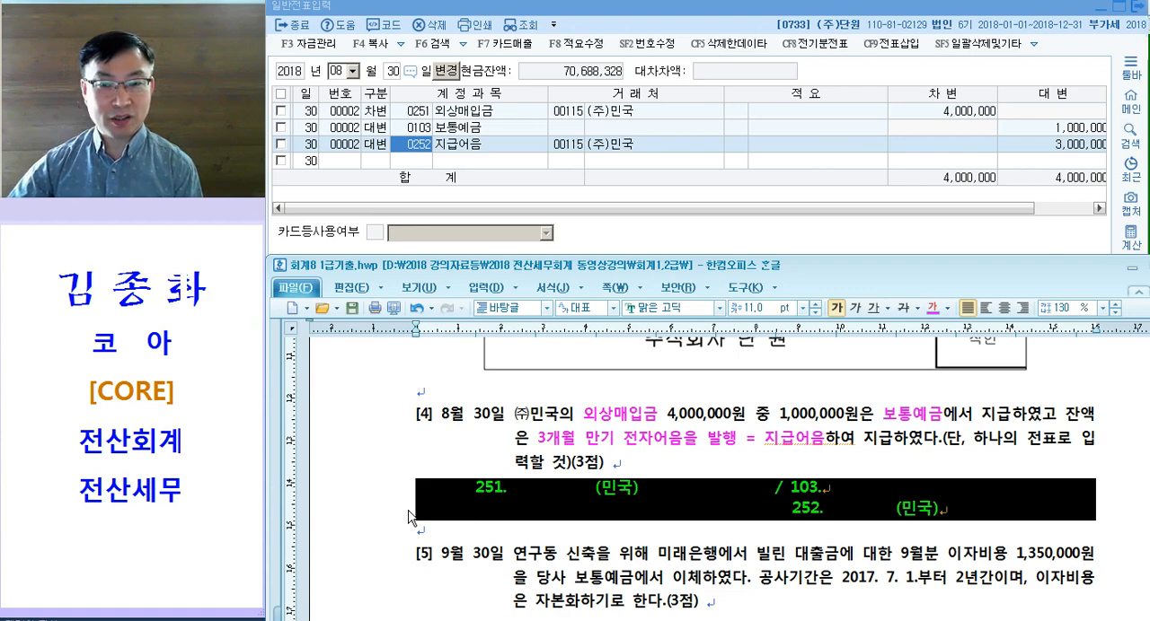
left_click_drag(573, 414, 548, 393)
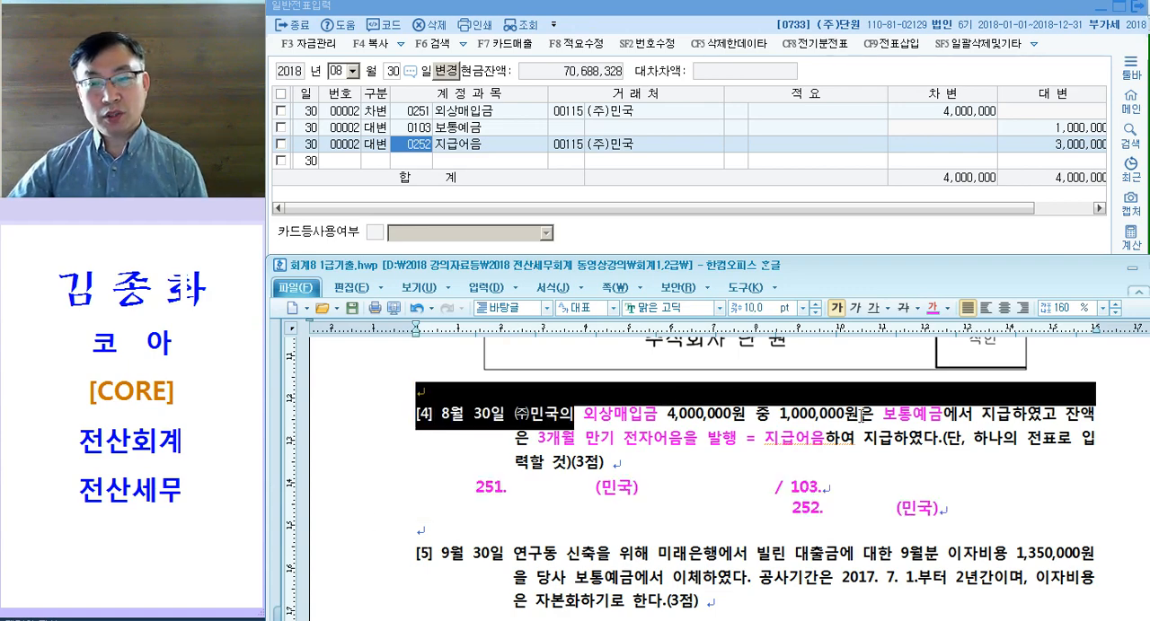
left_click_drag(898, 414, 941, 416)
left_click_drag(599, 449, 776, 449)
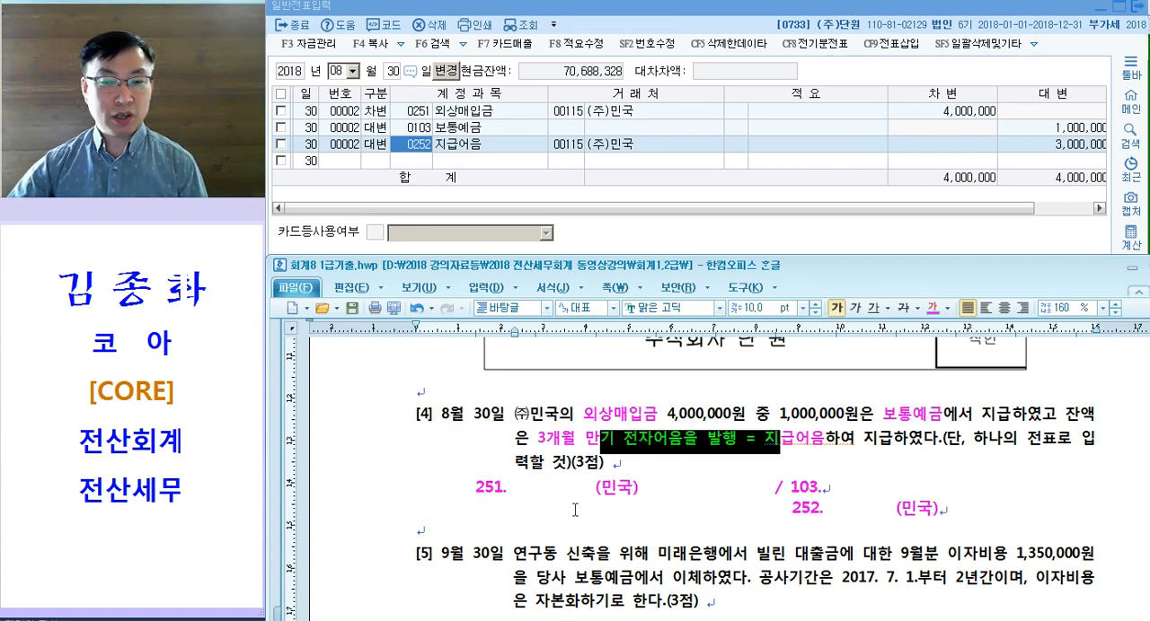
left_click_drag(389, 495, 389, 518)
Step: Go to question [5] and place the text cursor on the blank line beneath it
scroll(411, 505, "down", 1)
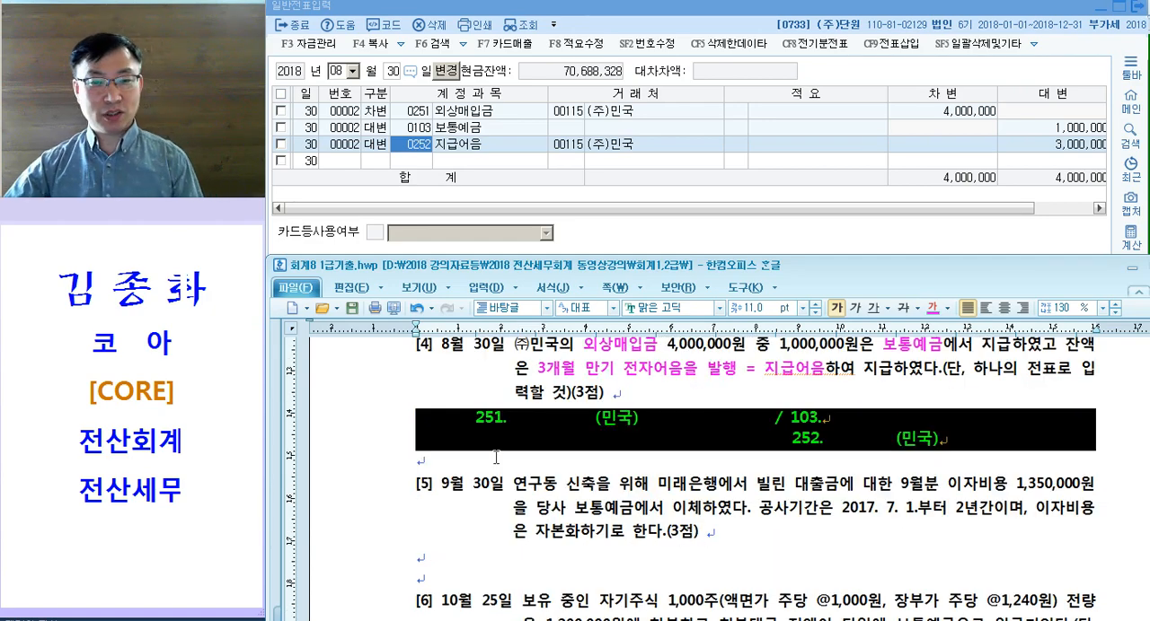
scroll(547, 468, "down", 1)
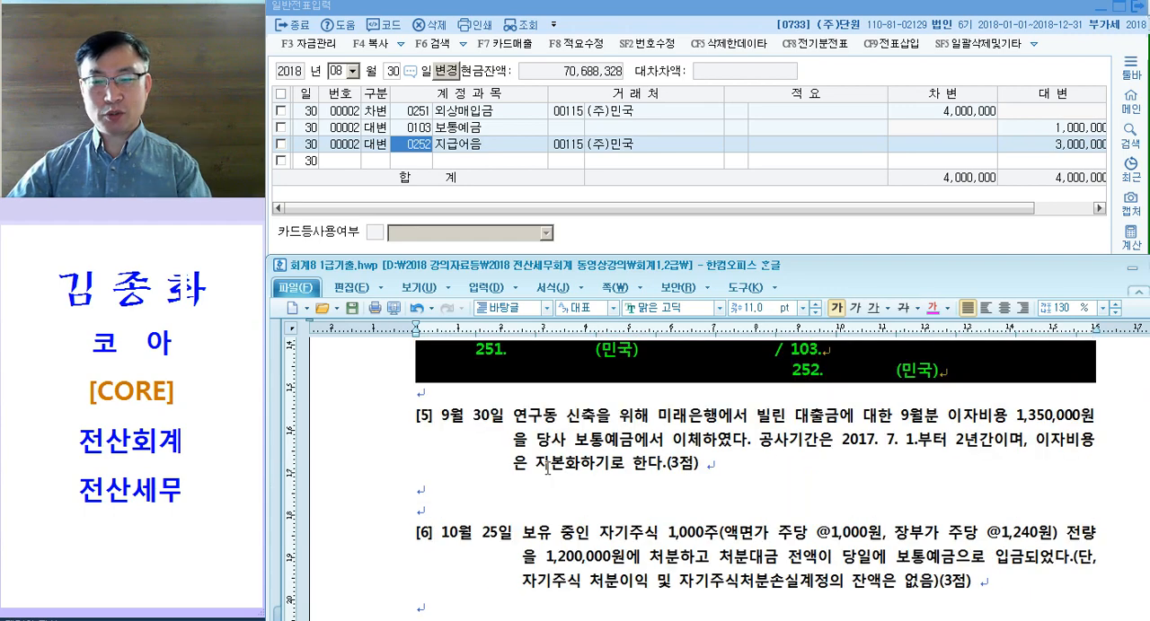
left_click(589, 492)
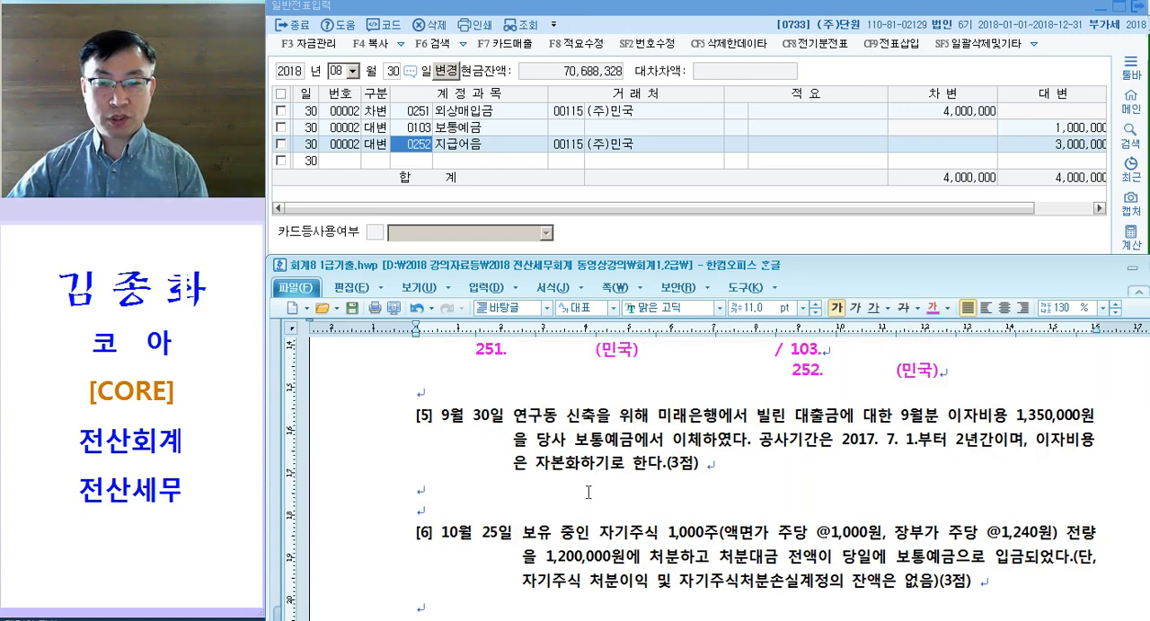
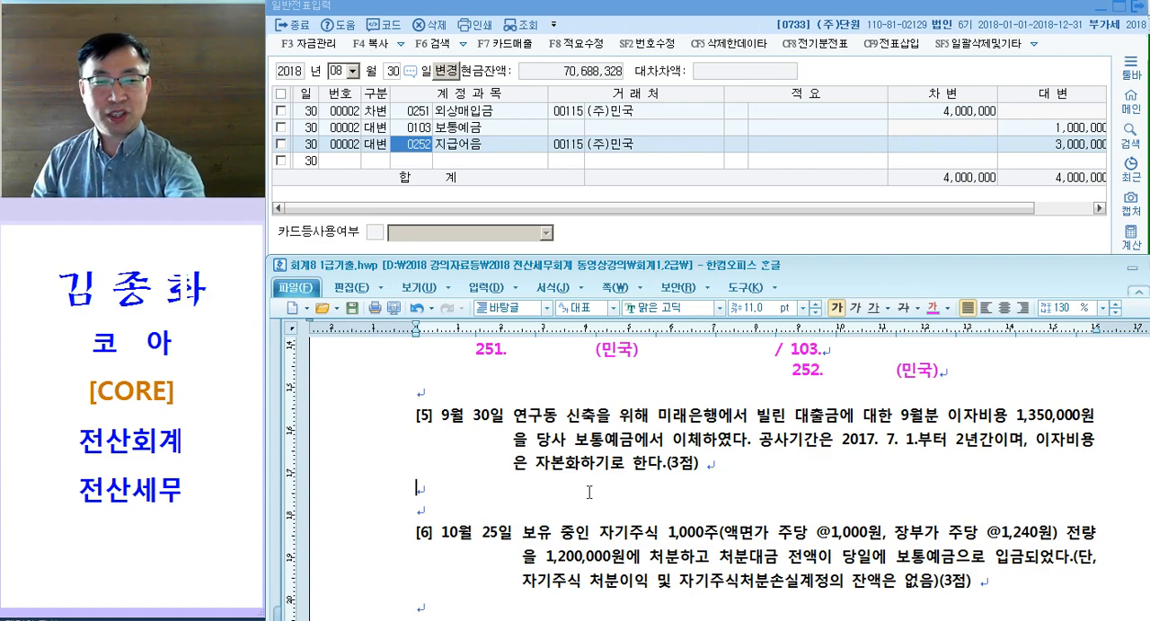
left_click(691, 447)
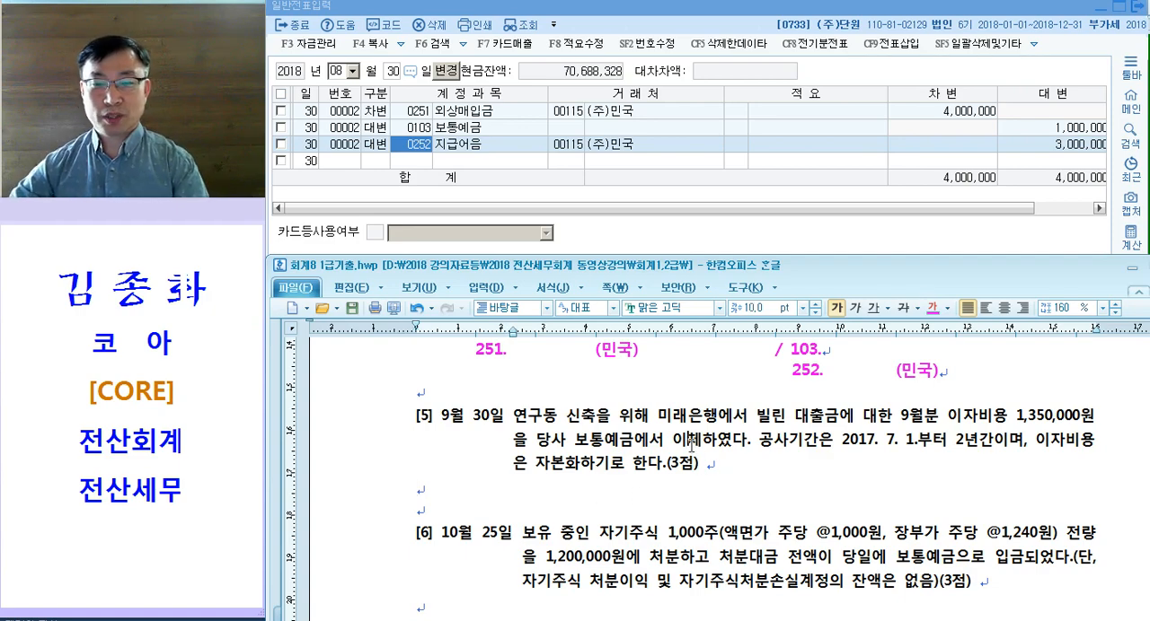
scroll(682, 453, "down", 1)
scroll(656, 411, "up", 1)
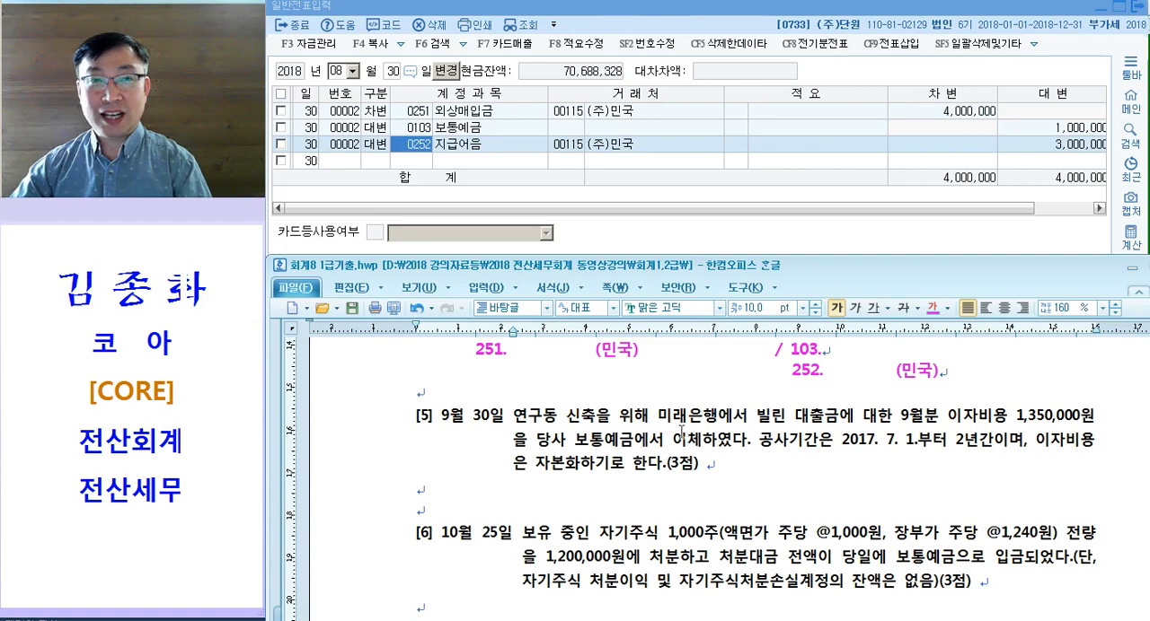
scroll(680, 435, "up", 1)
mouse_move(359, 443)
left_mouse_down()
mouse_move(356, 460)
mouse_move(361, 413)
mouse_move(369, 448)
left_mouse_up()
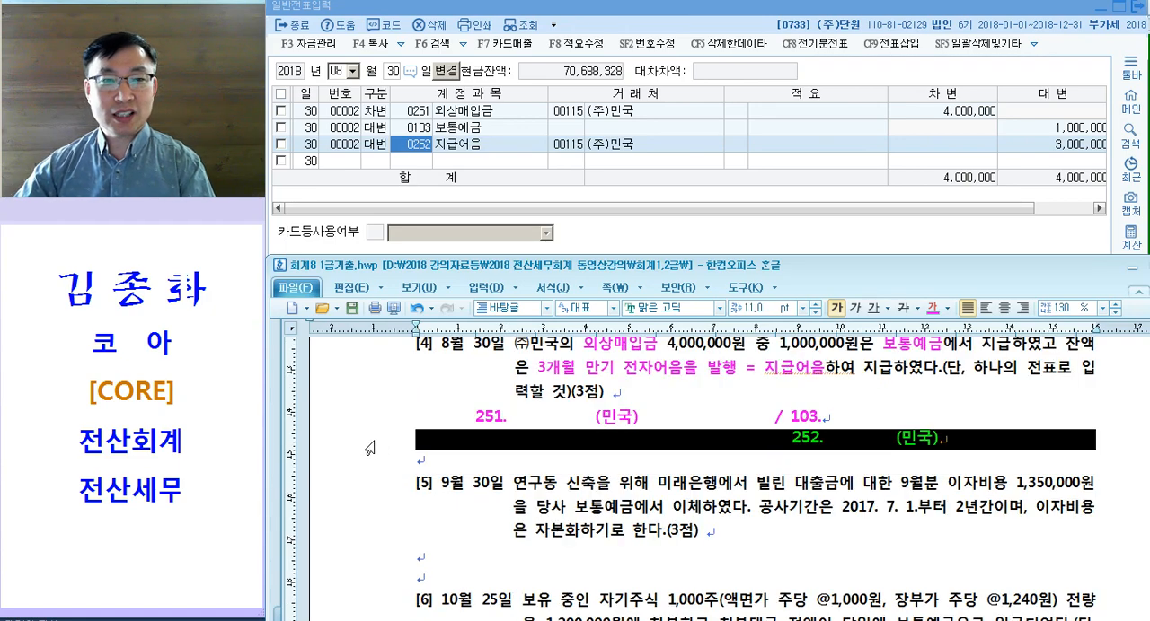
scroll(369, 448, "down", 1)
left_click(492, 440)
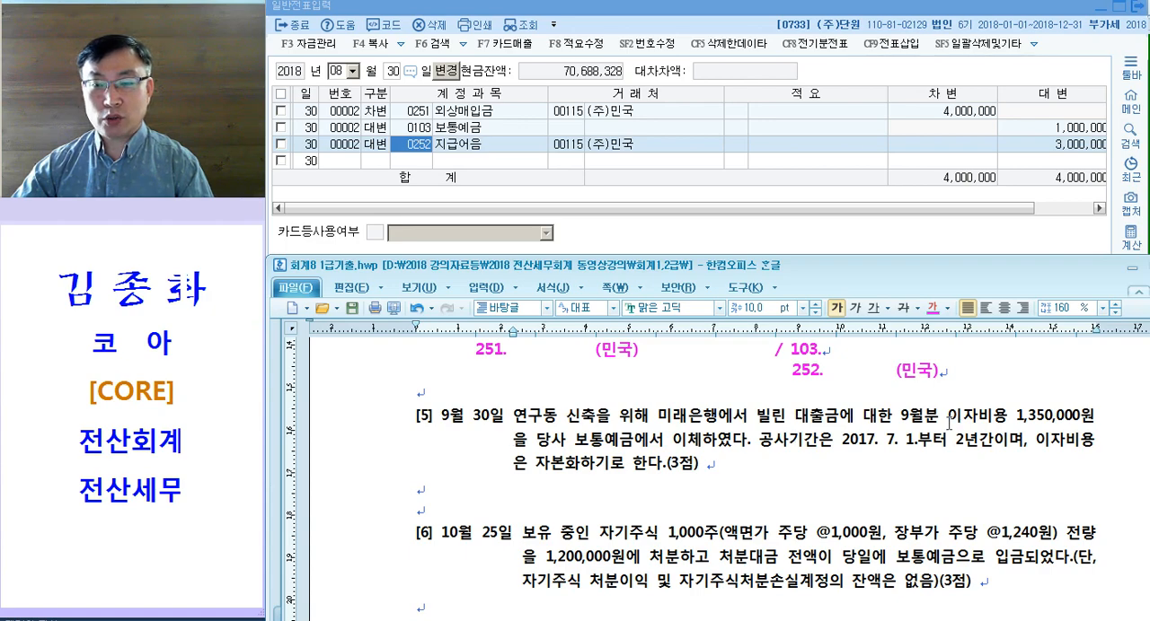
Step: Colour the account terms 이자비용 and 보통예금 in question [5] magenta
left_click_drag(947, 416, 1016, 417)
left_click_drag(568, 449, 634, 451)
key("ctrl+m")
key("d")
left_click(799, 492)
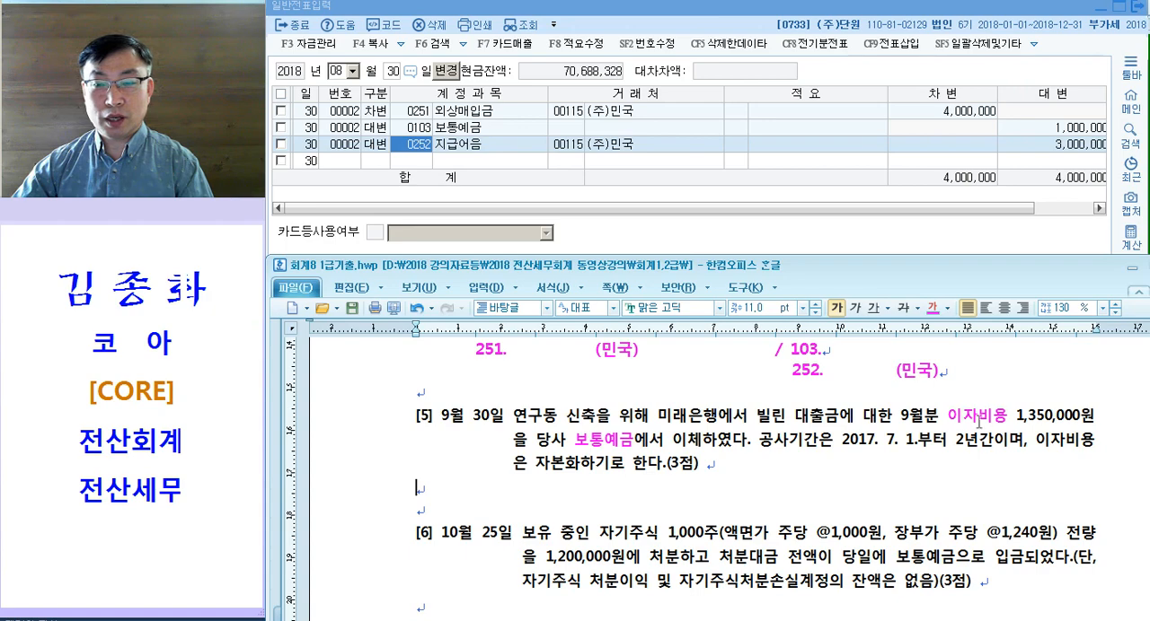
Step: Colour 자본화 in question [5] magenta and insert "= 자산 처리" right after it
left_click_drag(928, 421, 968, 426)
left_click_drag(584, 447, 641, 451)
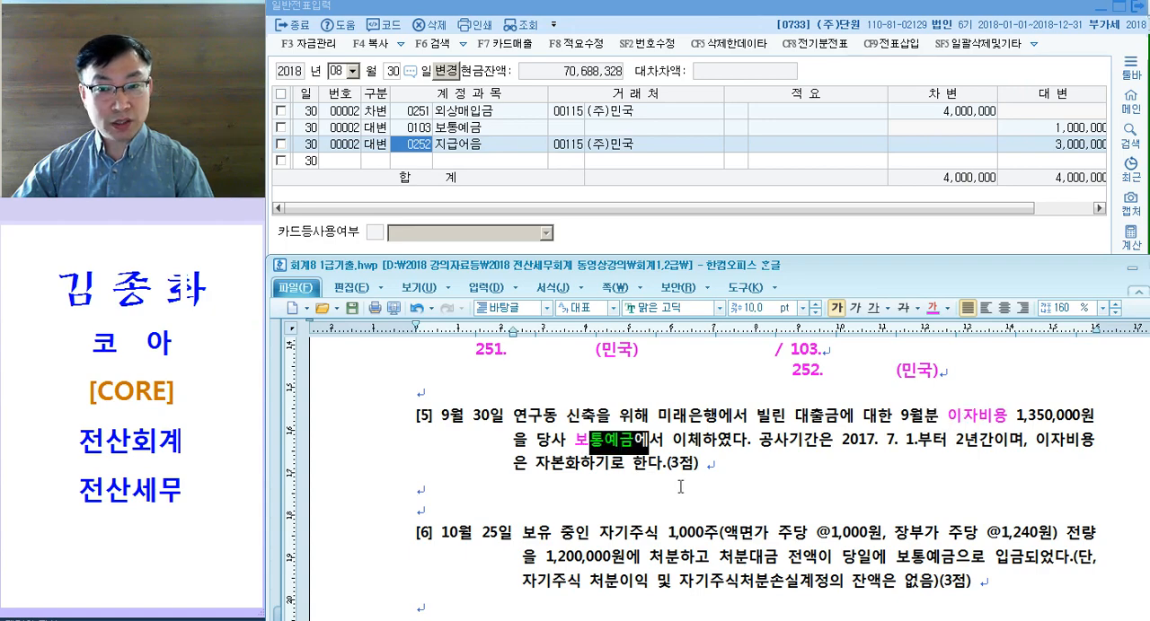
left_click_drag(819, 440, 1023, 453)
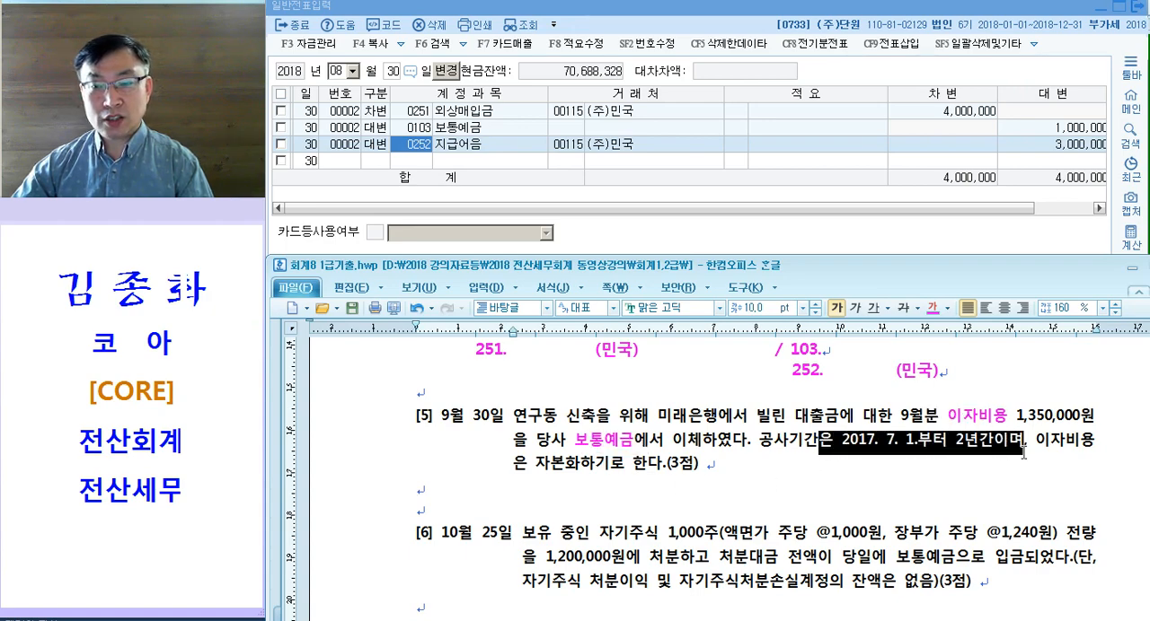
left_click_drag(535, 467, 588, 478)
key("ctrl+m")
key("d")
key("Escape")
type("= 자산 처리")
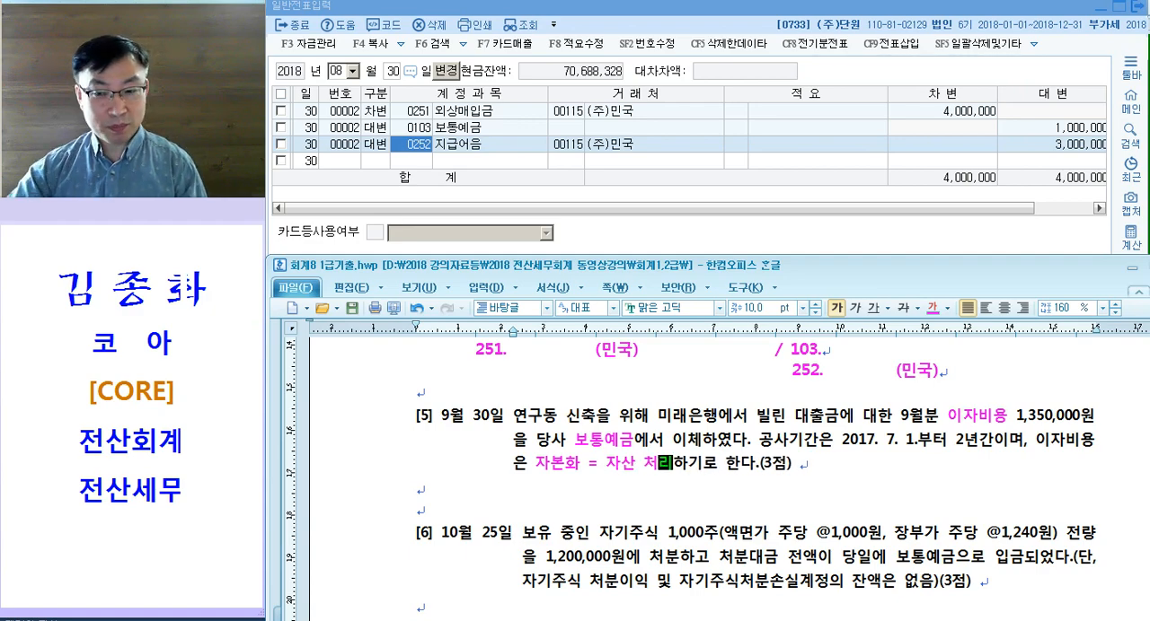
Step: Write the draft entry for question [5] on the blank line beneath it, with debit 건설중인자산 and credit "/ 103."
left_click_drag(939, 418, 1016, 418)
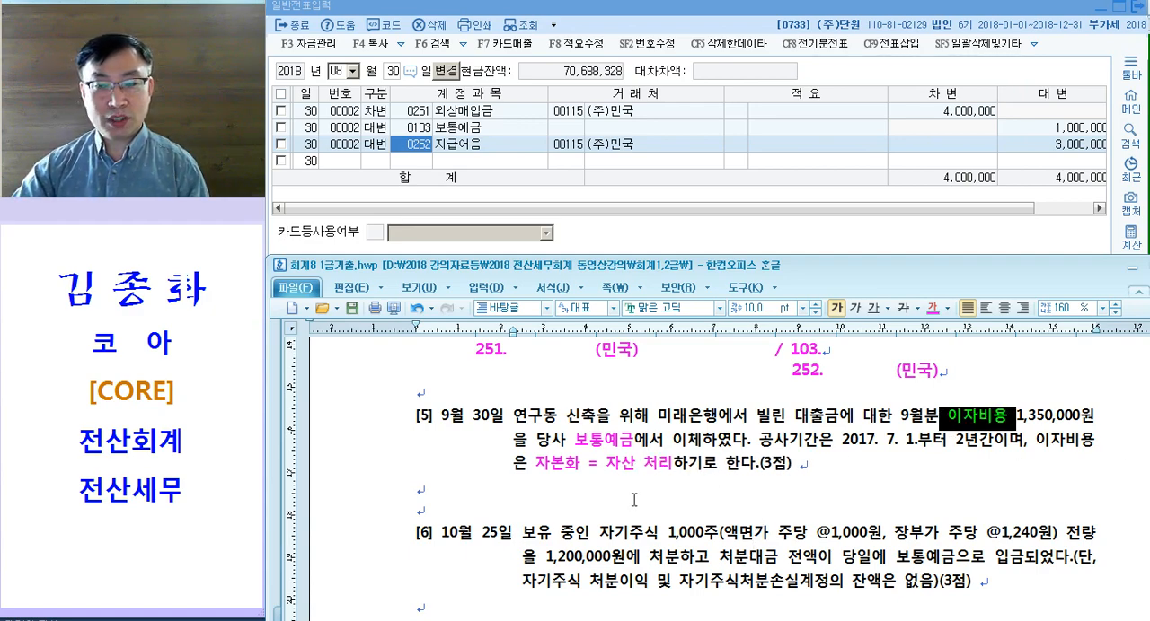
left_click_drag(530, 464, 692, 457)
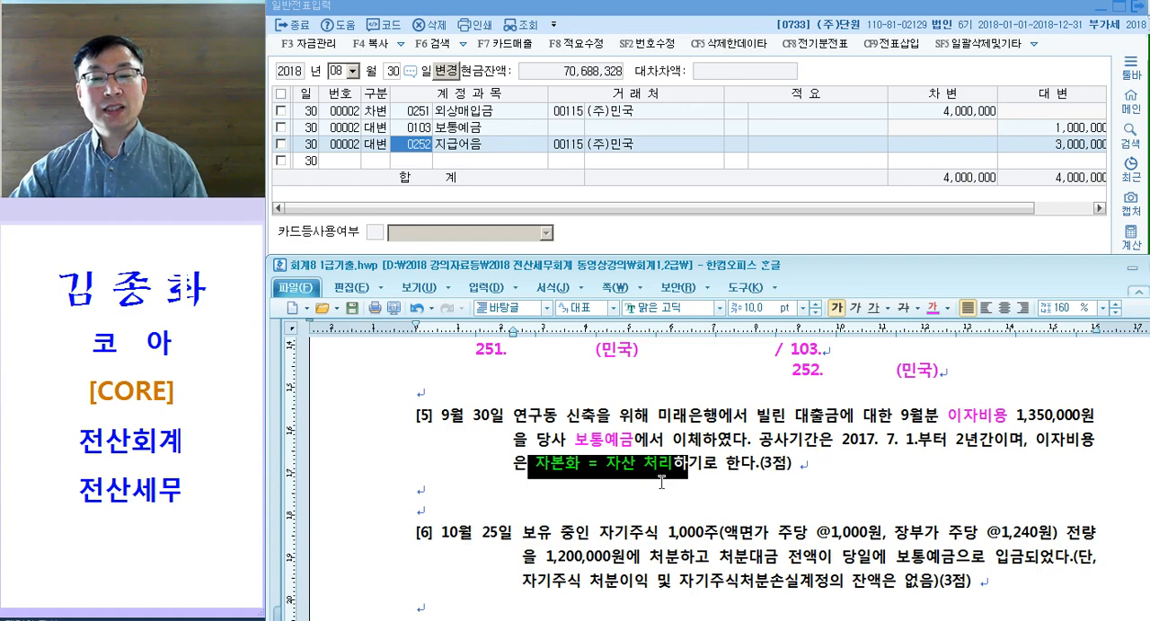
left_click(668, 485)
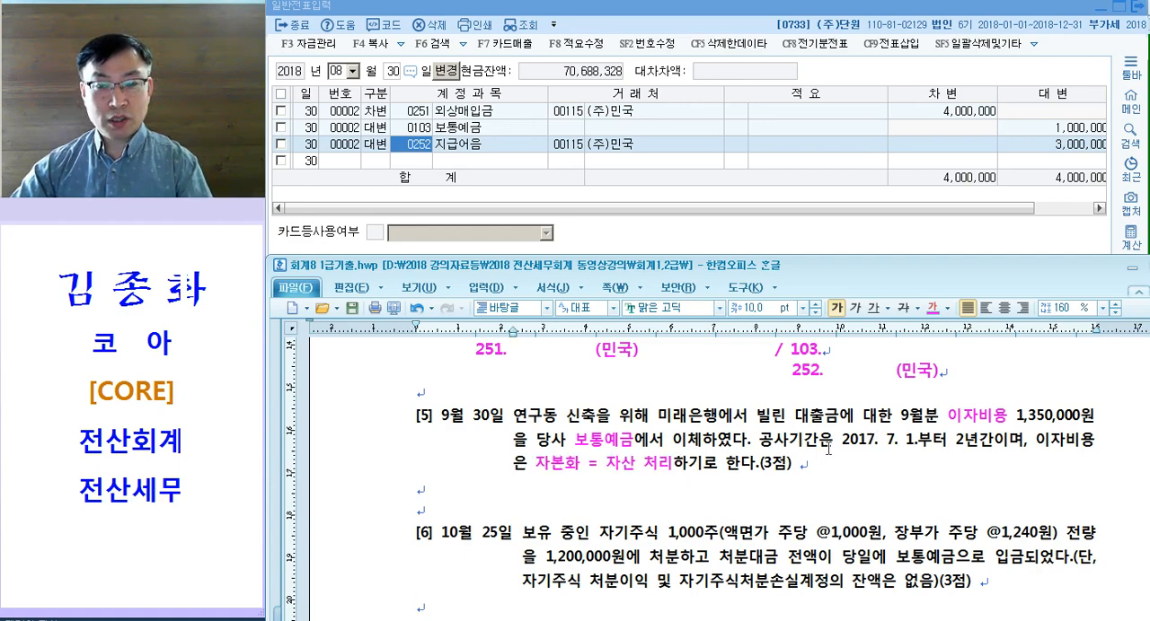
left_click(545, 488)
key("Tab")
type("건설중인")
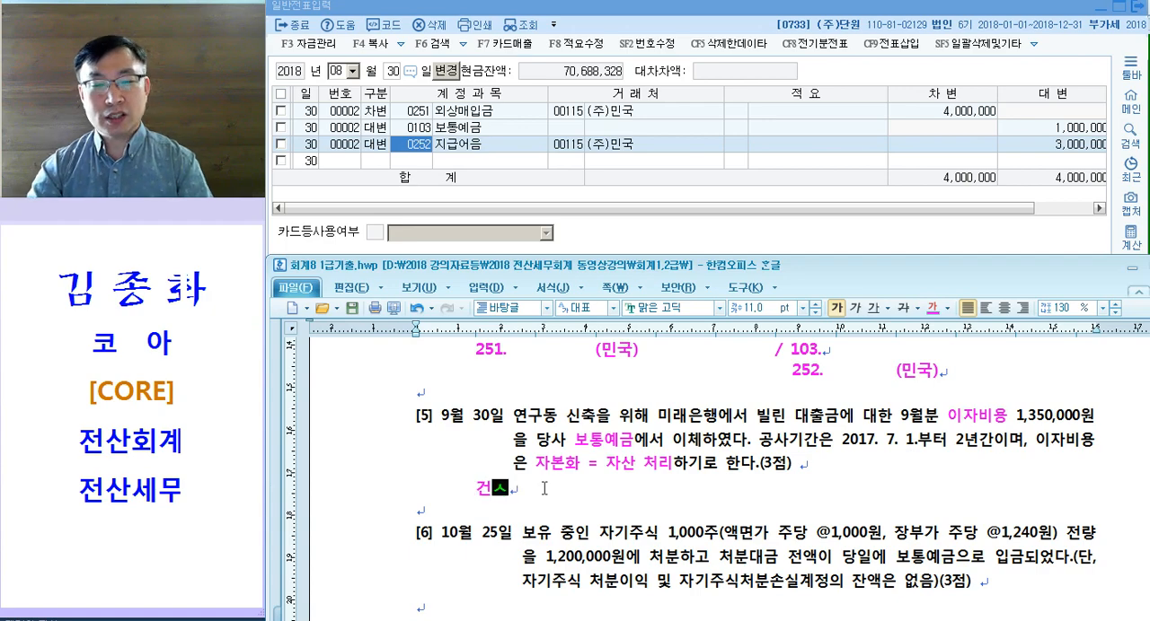
type("자사")
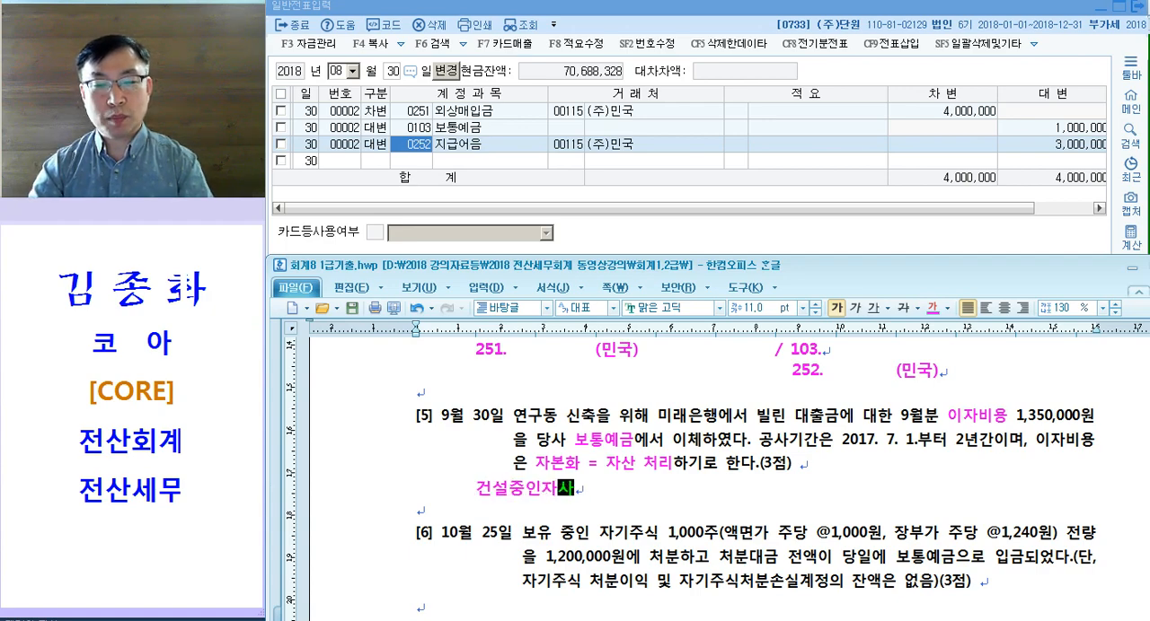
key("Tab")
key("Tab")
key("Tab")
key("Tab")
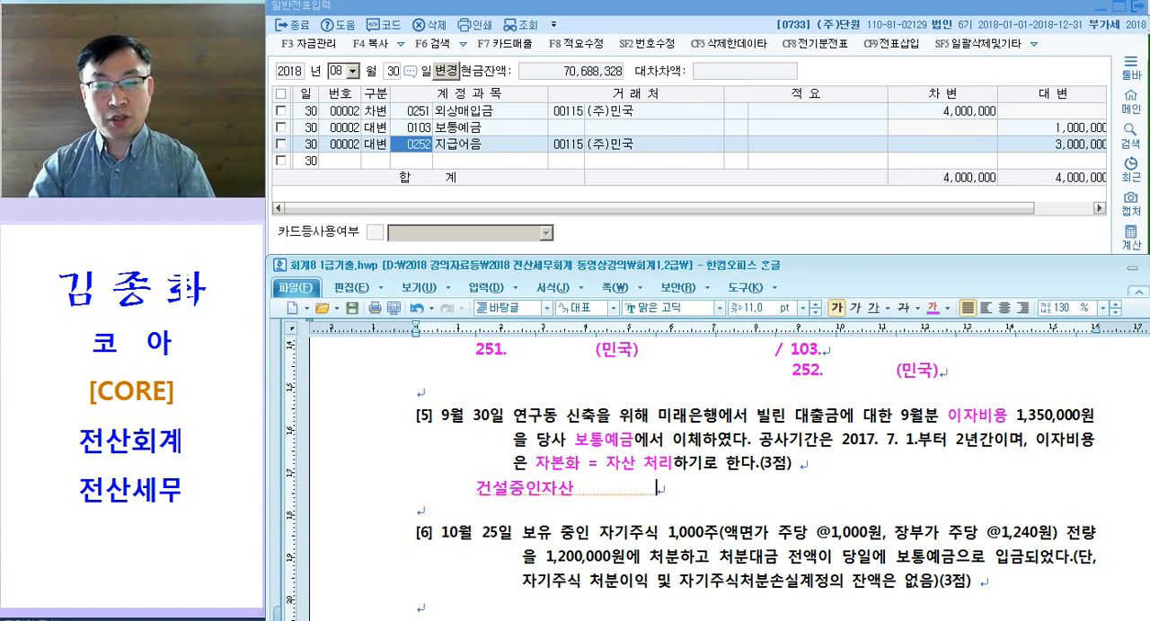
type("/ 103.")
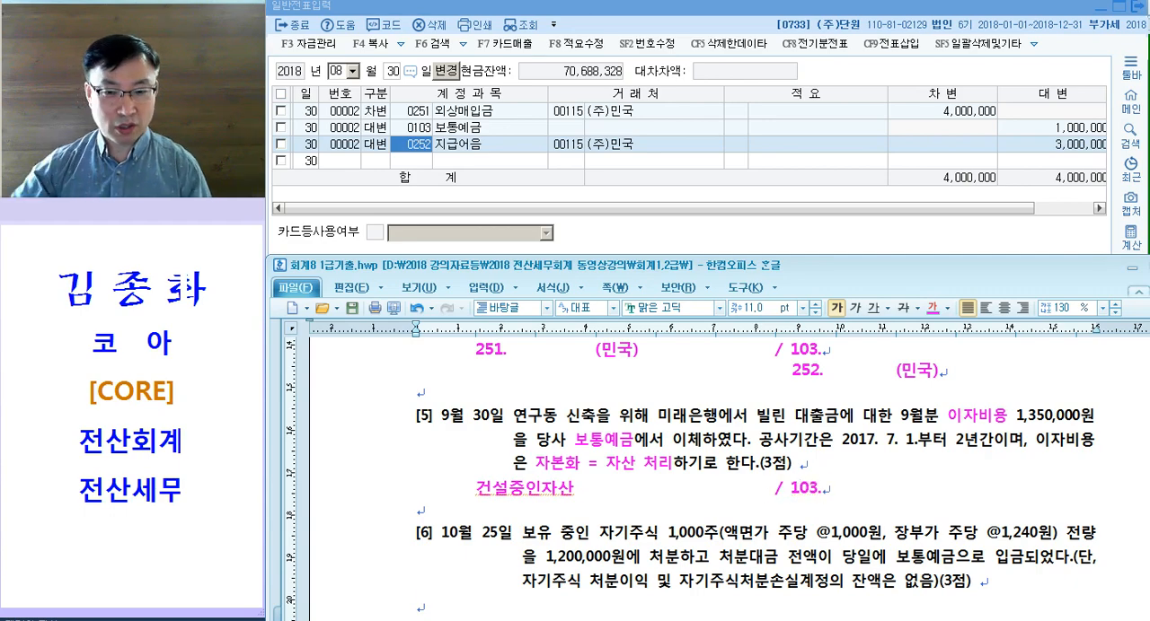
Step: Compare 건설중인자산 in the draft entry with the marked terms 자본화 = 자산 처리 and 이자비용 in question [5]
left_click_drag(463, 481, 703, 492)
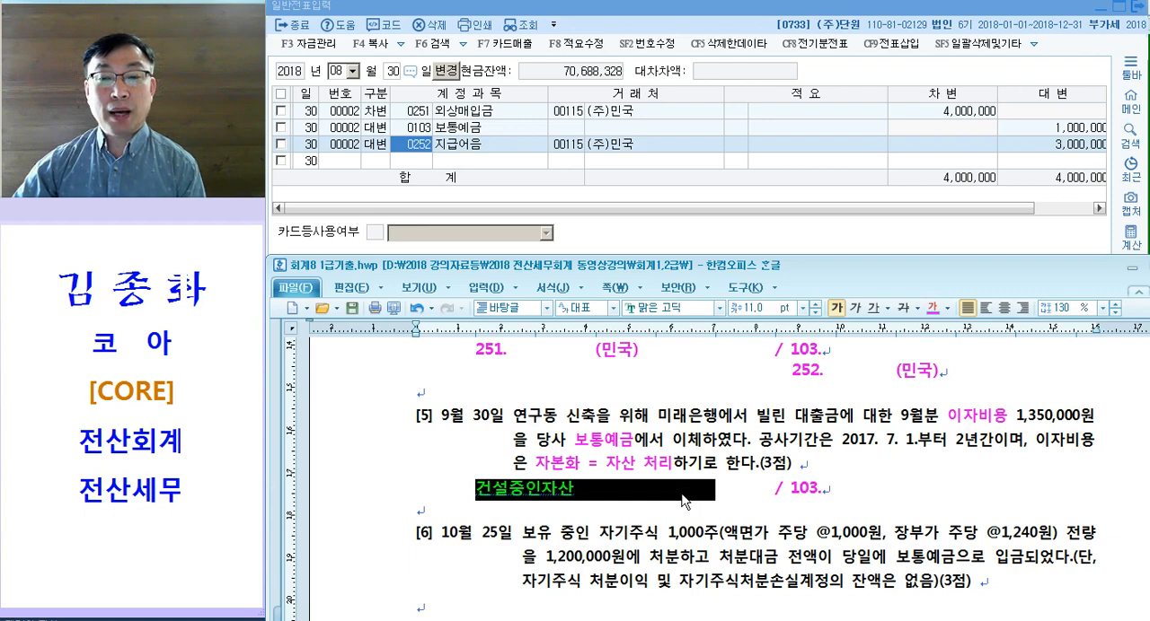
left_click_drag(535, 463, 672, 465)
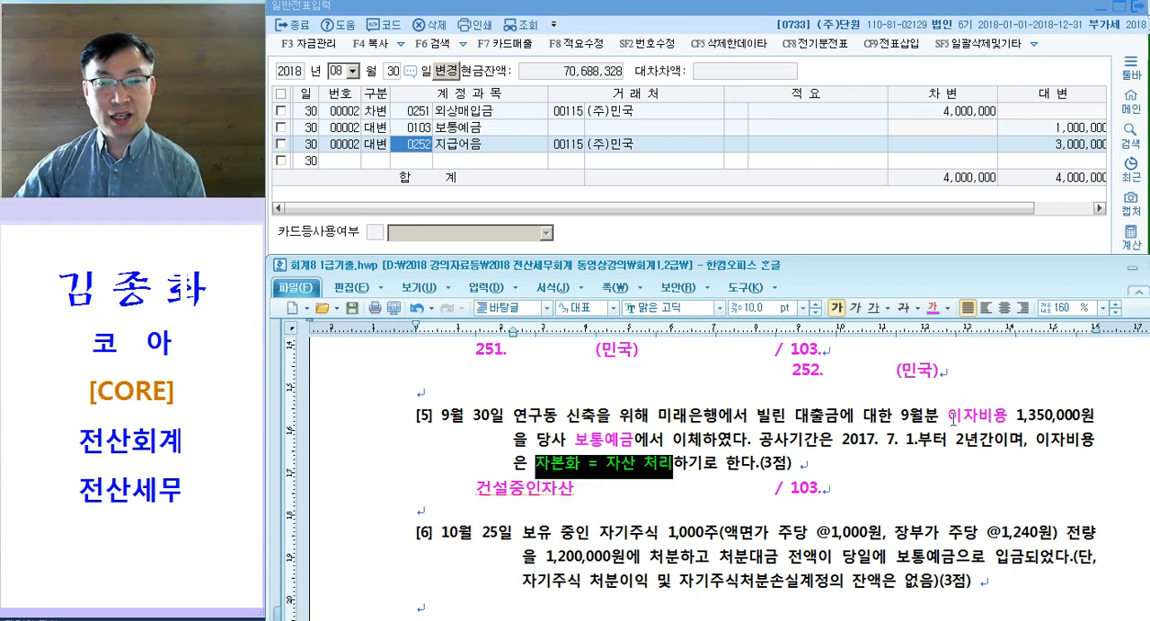
double_click(967, 420)
scroll(966, 420, "down", 3)
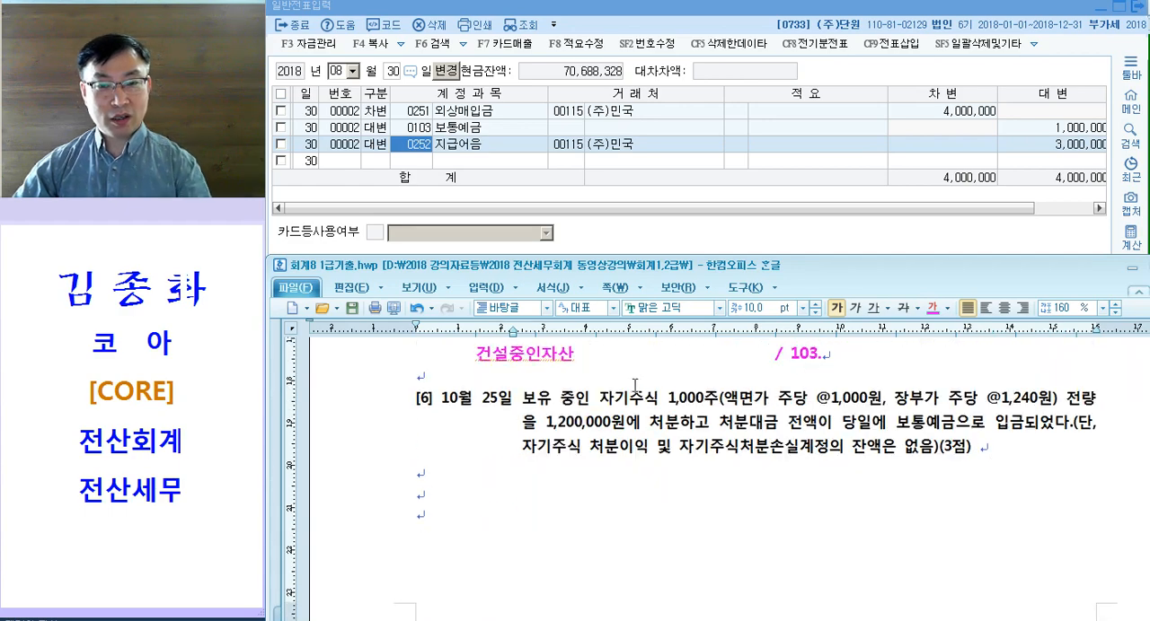
scroll(634, 384, "up", 1)
type("* 차변")
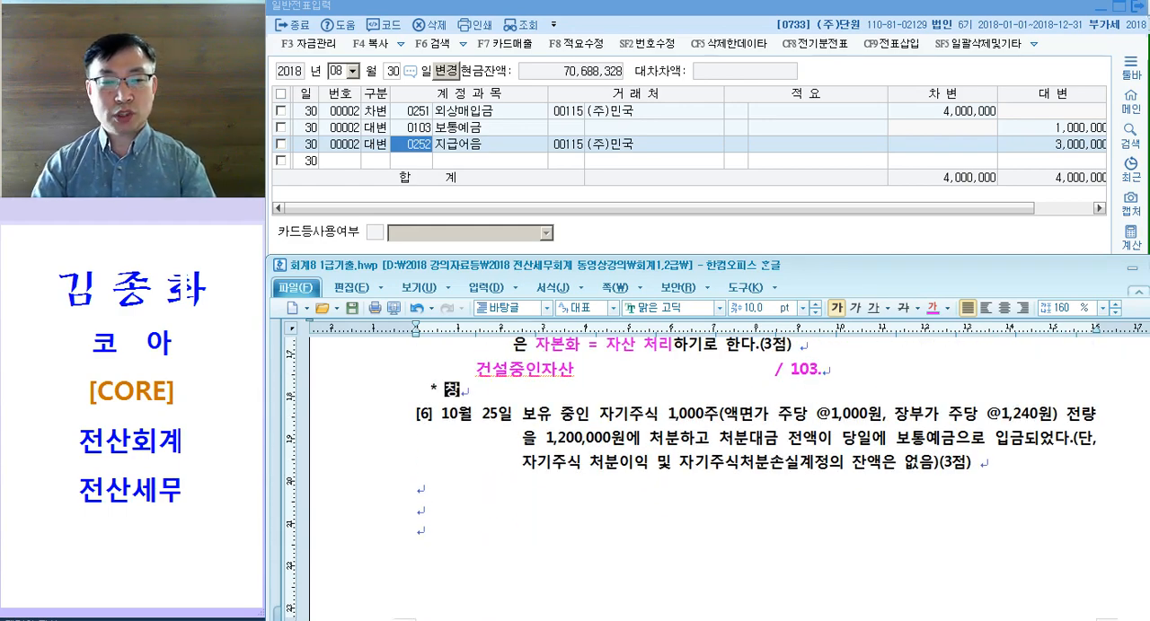
key("BackSpace")
key("BackSpace")
key("BackSpace")
key("BackSpace")
key("BackSpace")
key("BackSpace")
key("BackSpace")
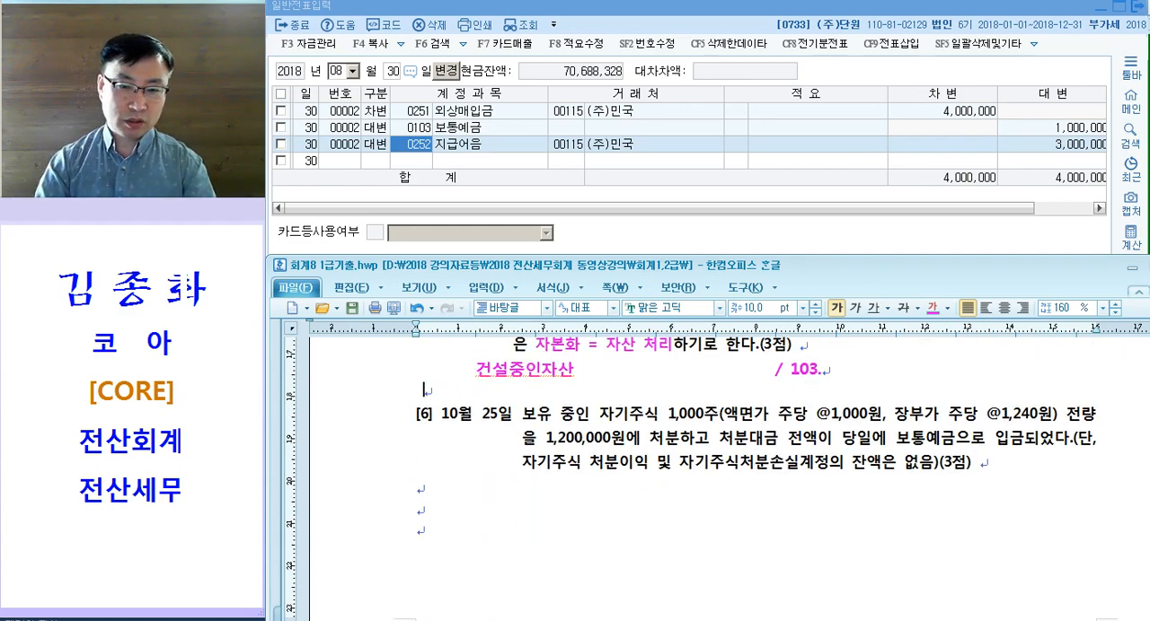
Step: Add the note line "* 차입원가(이자비용, 건설자금이자, 금융비용)" below the draft entry of question [5]
key("Return")
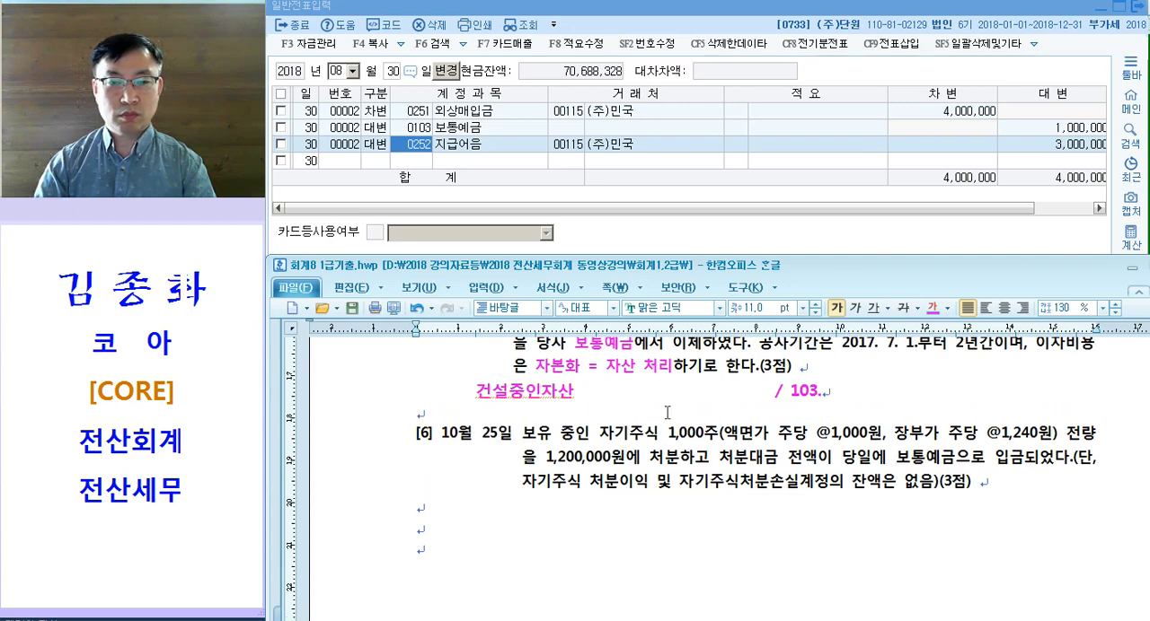
key("Return")
key("Tab")
type("(")
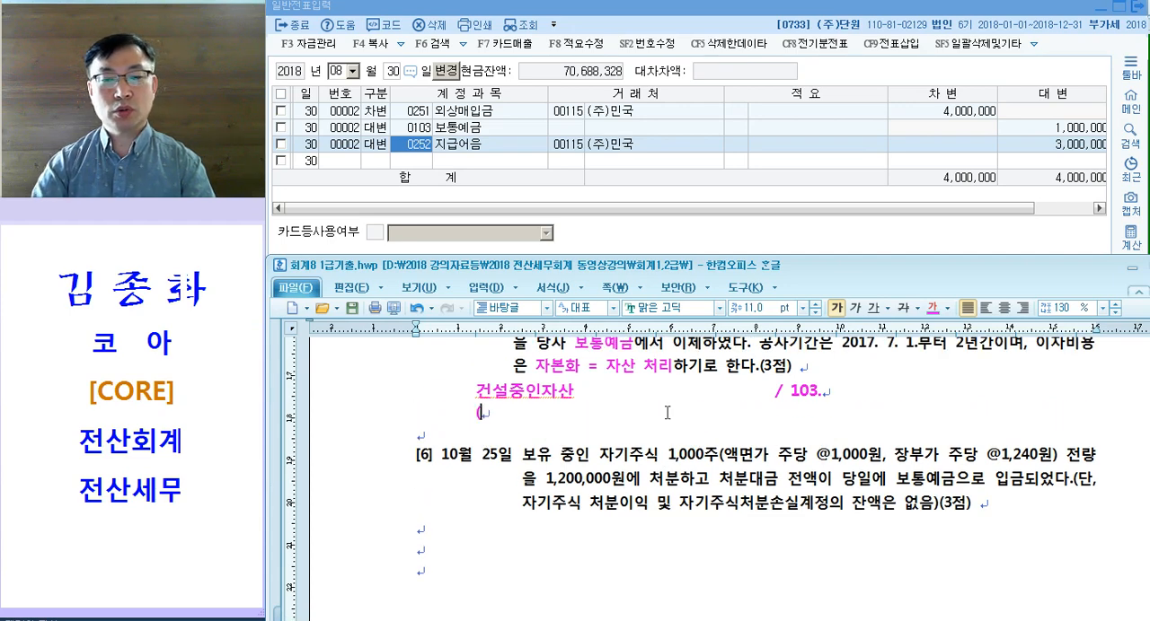
type("* ")
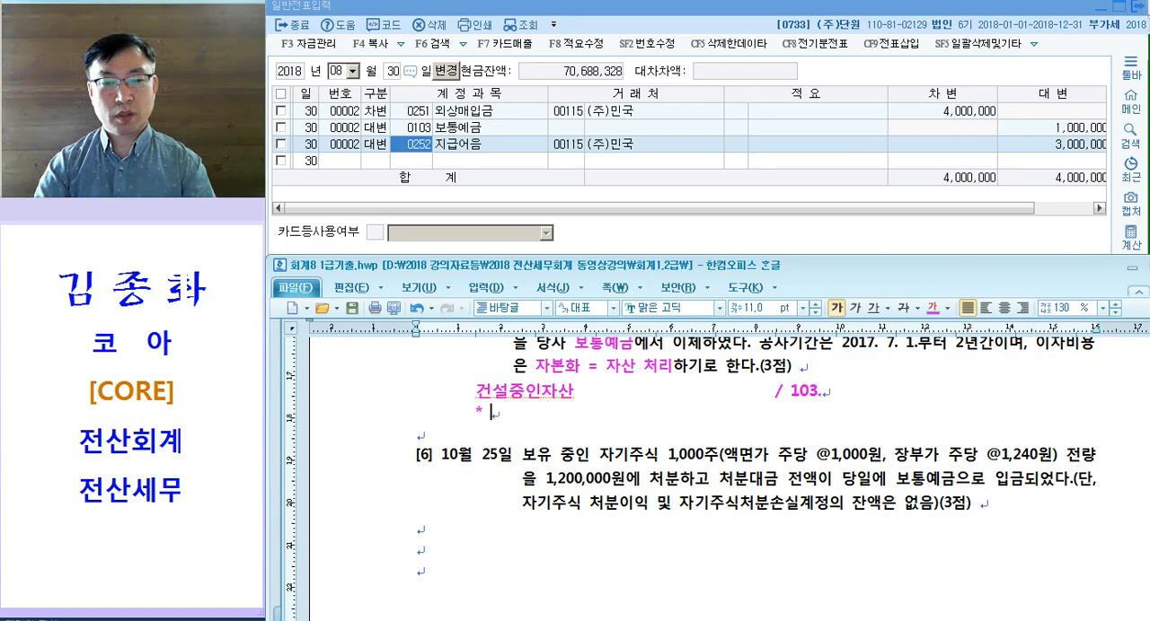
type("차입원가이자비용,")
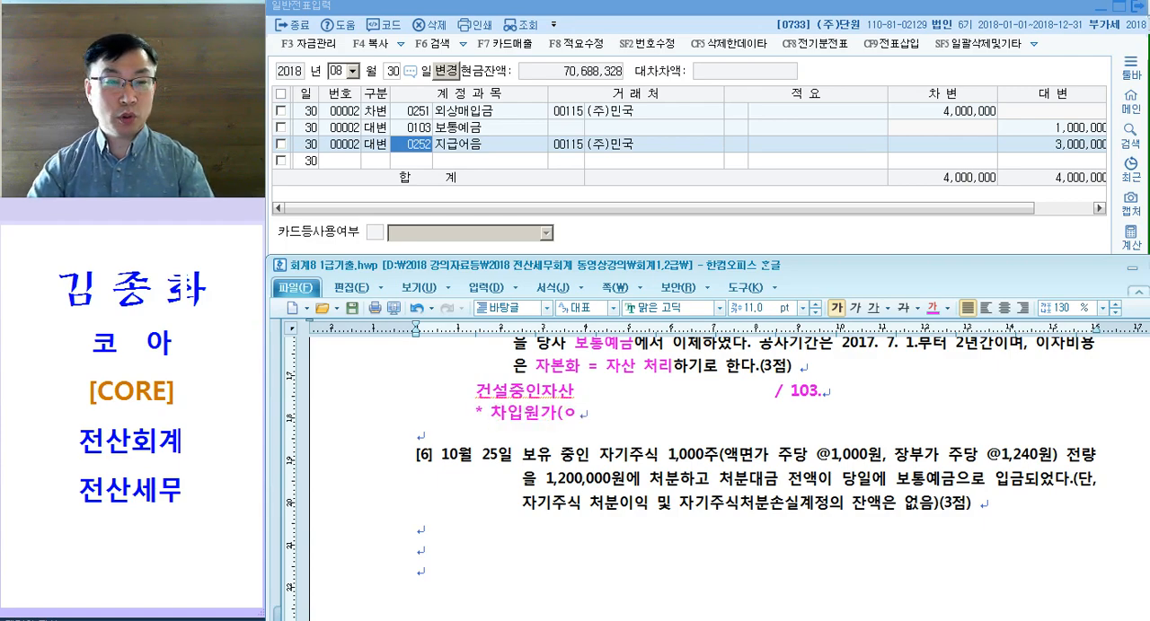
type(" 건설자금이자, ")
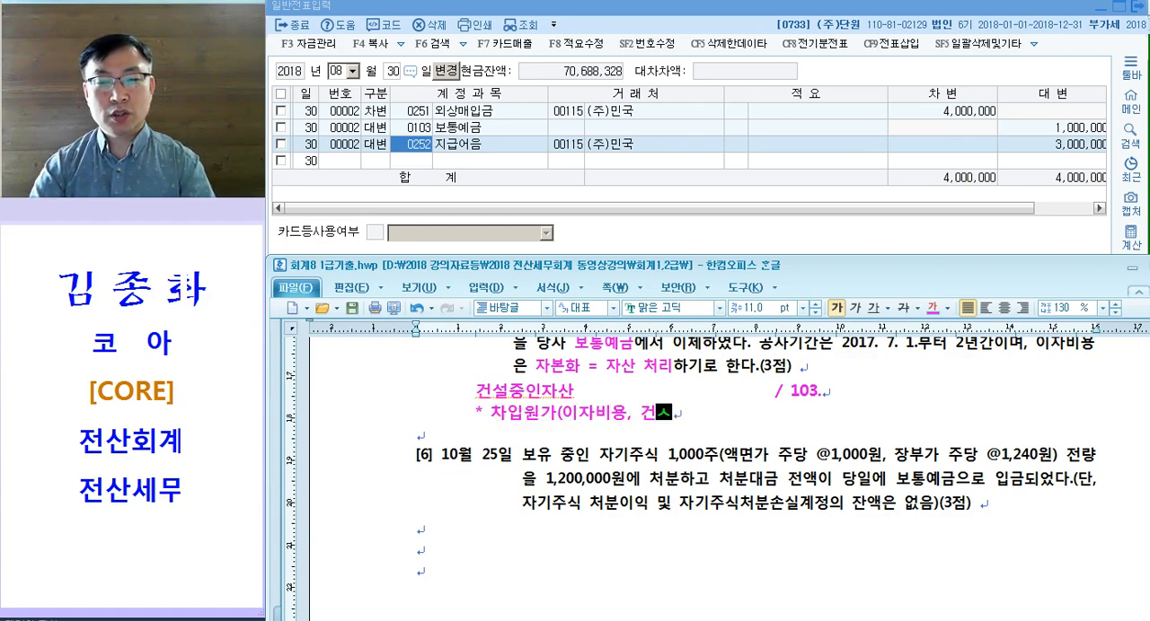
type("금융비")
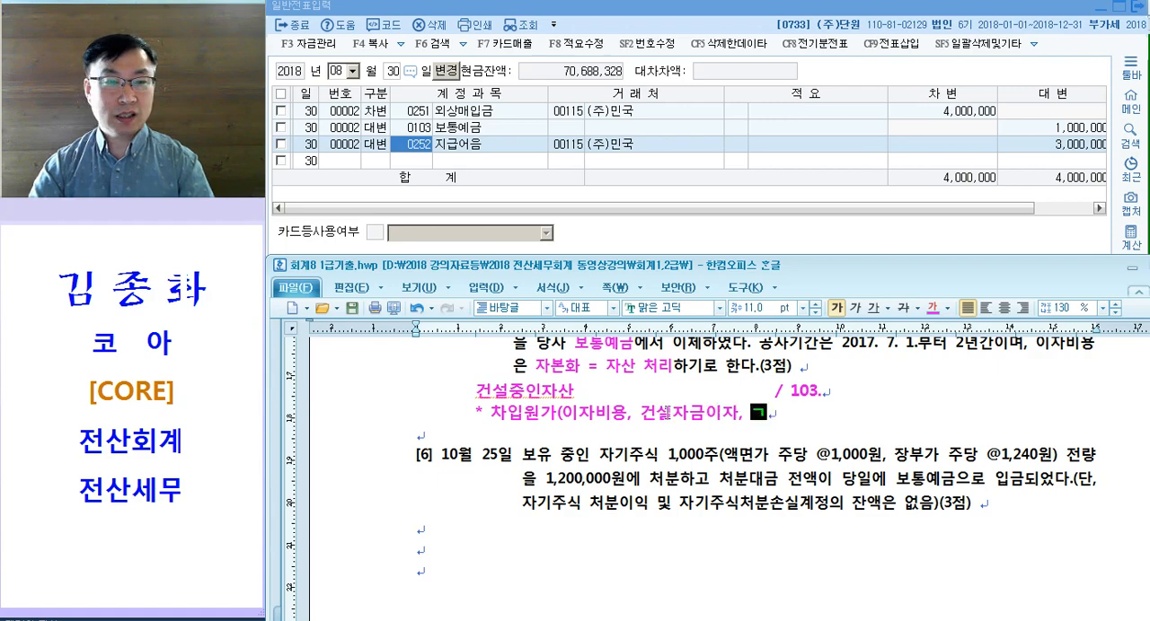
type("용이")
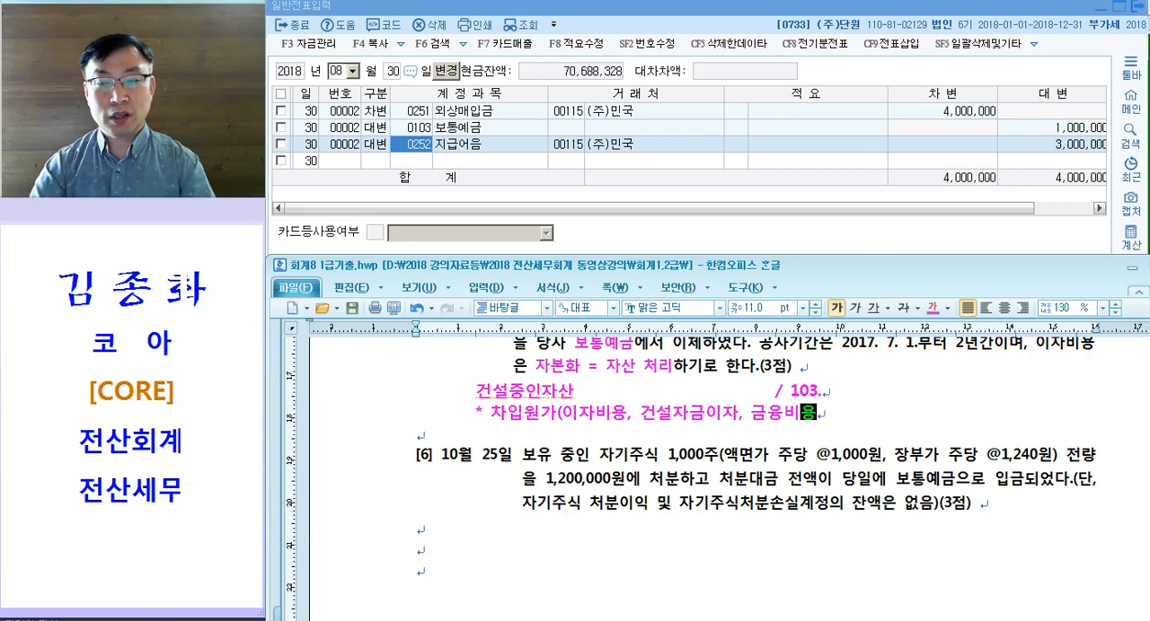
type(")")
Step: Add an indented sub-item "- 원칙 : 이자비용" below the 차입원가 note
key("Return")
key("Tab")
key("Tab")
type("- 우너치")
key("BackSpace")
key("BackSpace")
key("BackSpace")
type("원칙 : 이자비용")
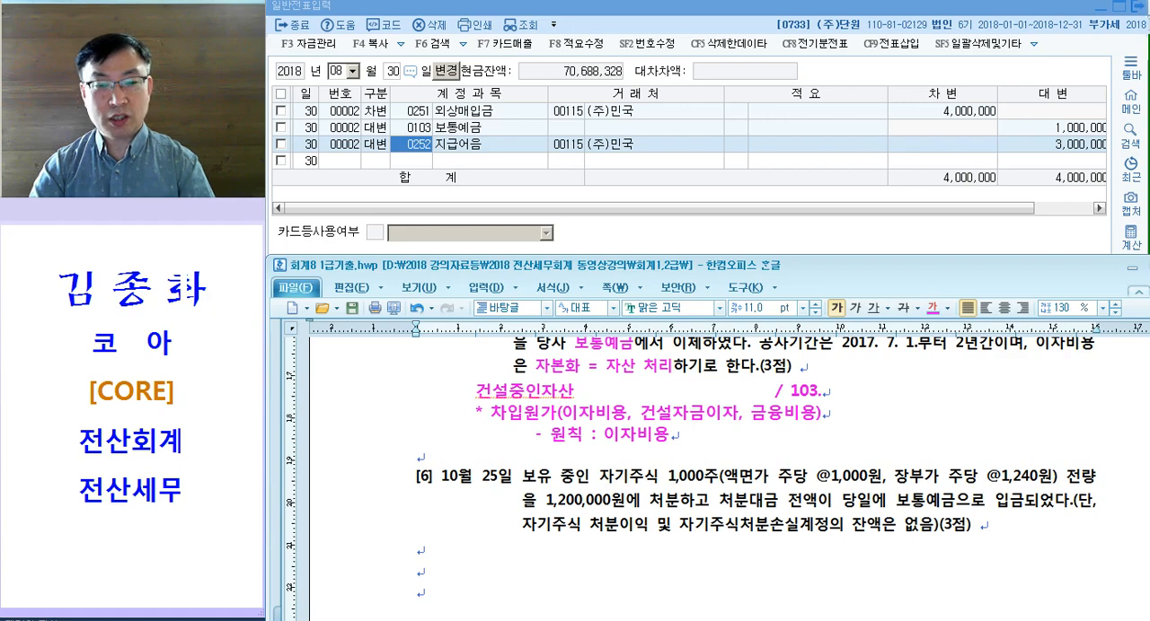
left_click_drag(541, 364, 661, 368)
left_click_drag(597, 438, 653, 438)
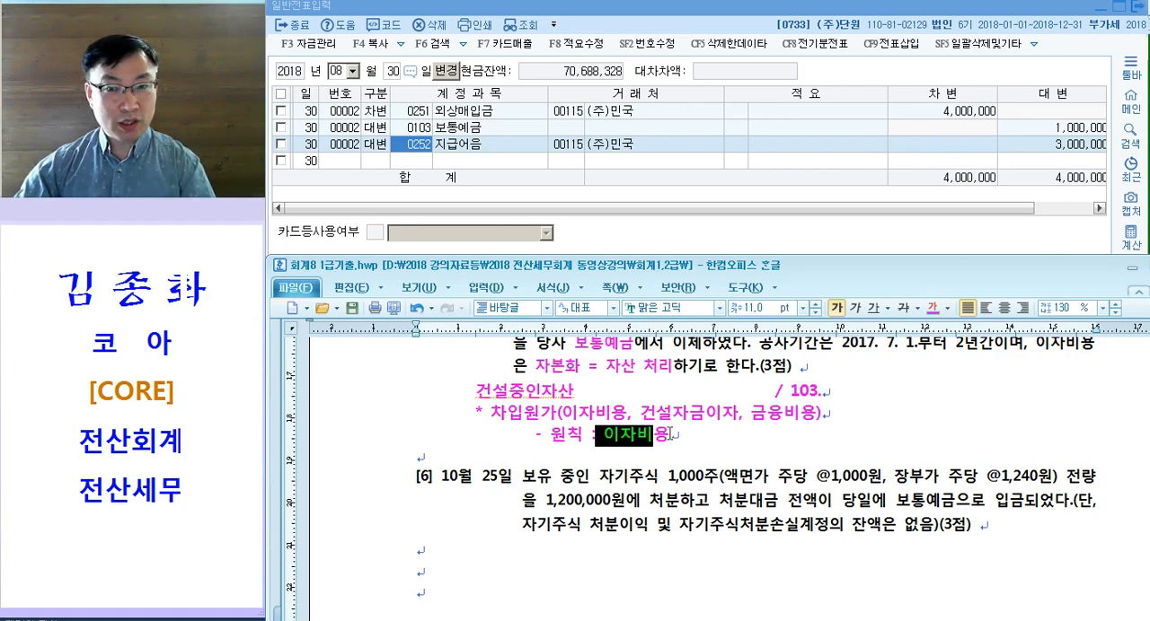
Step: Add a second indented sub-item reading "- 예외 : ~~1년 이상~~ 자산 원가에 산입할 수 있다." below the 원칙 line
left_click(684, 436)
key("Return")
key("Tab")
key("Tab")
type("- ㅇㅖ외 : ~~1년 이상~~ 자산 원가에 산ㅇ입할 수 있다.")
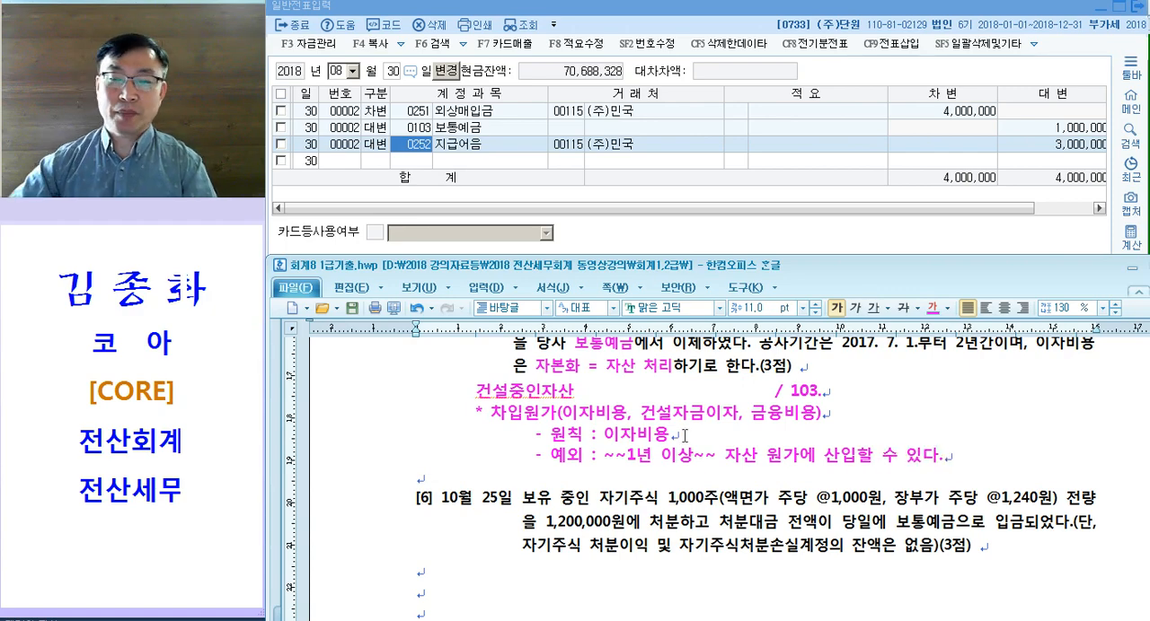
Step: Underline the phrase 할 수 있다 in the 예외 sub-item
left_click_drag(856, 457, 939, 458)
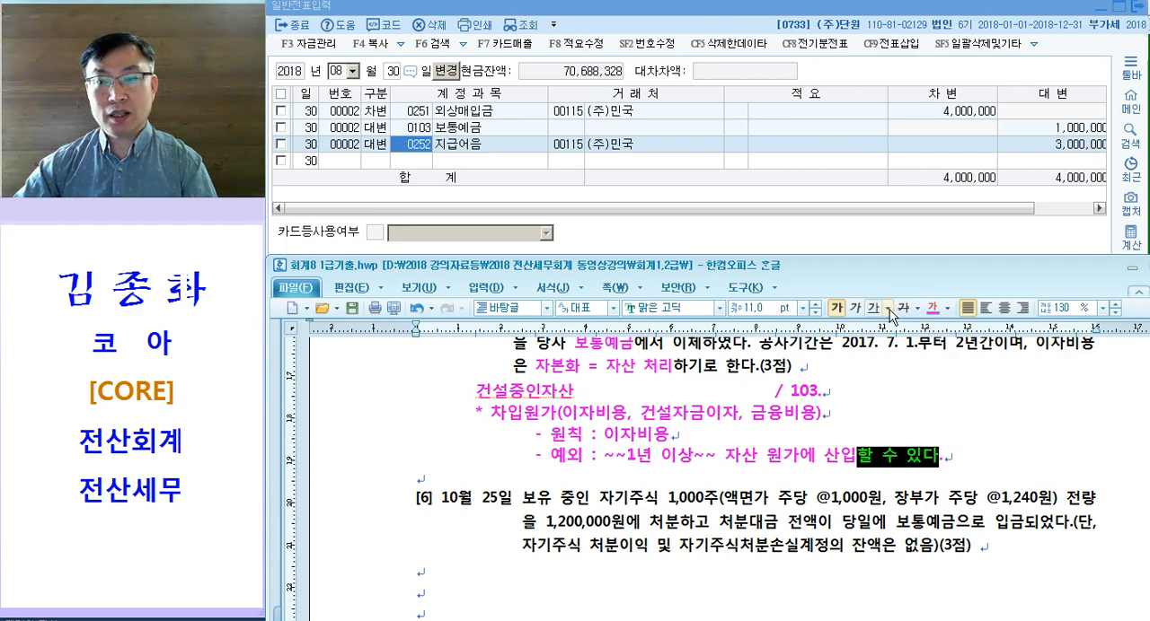
left_click(874, 308)
scroll(582, 455, "up", 1)
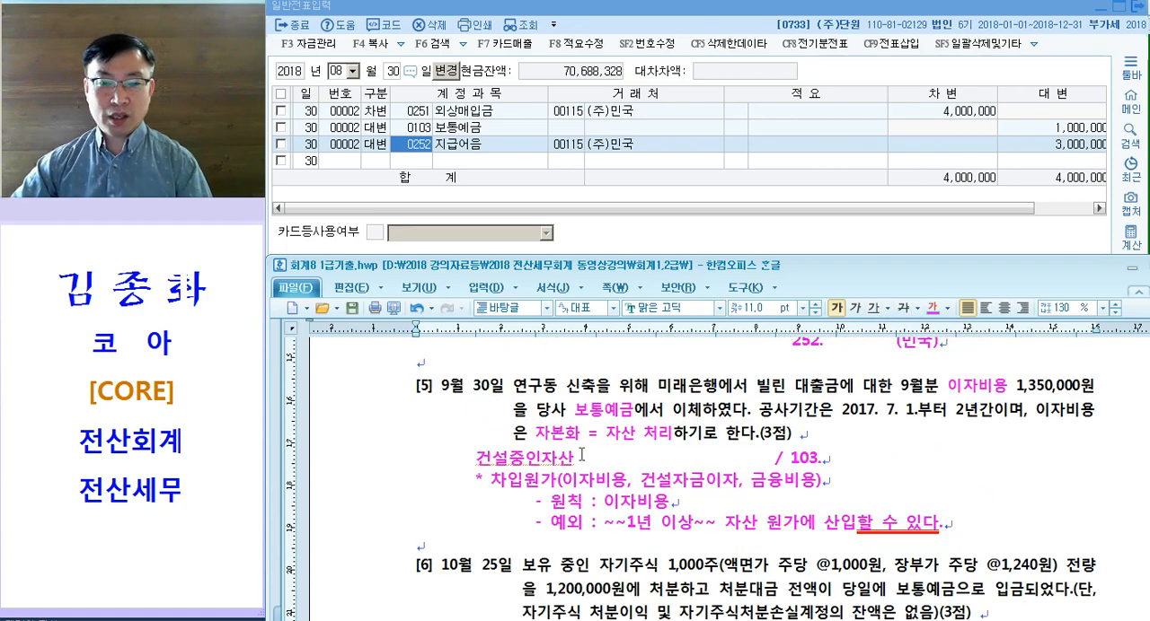
Step: Review question [5] by comparing 자본화, the construction period and 건설중인자산 with the 원칙 and 예외 notes
left_click_drag(532, 435, 646, 436)
left_click_drag(813, 411, 1029, 409)
left_click_drag(485, 466, 661, 465)
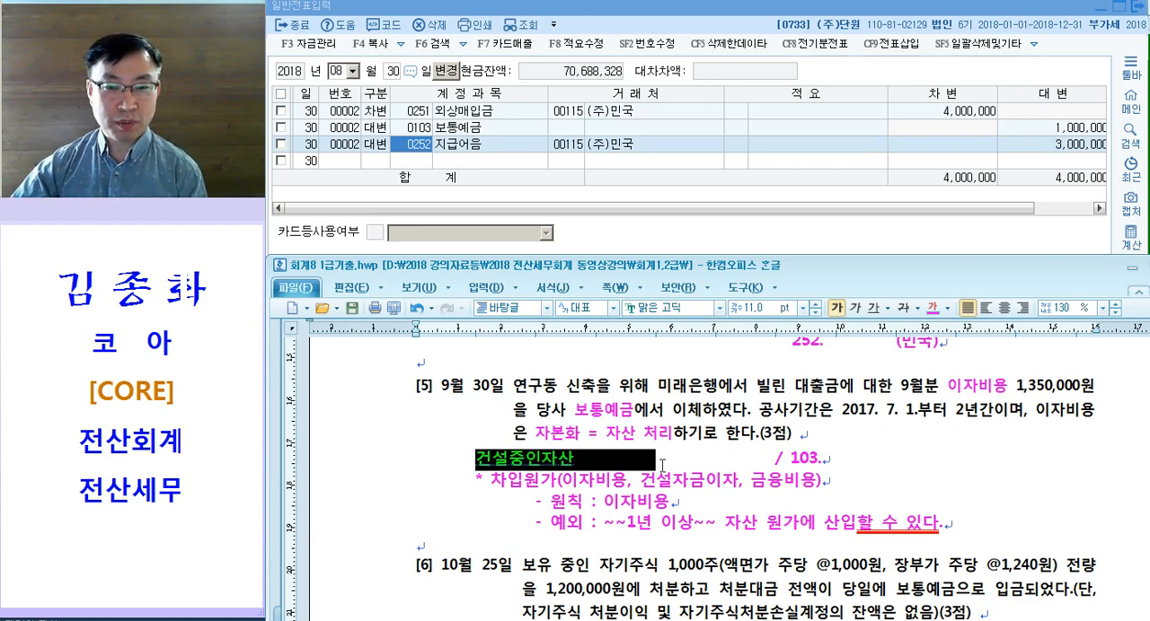
left_click_drag(550, 509, 687, 512)
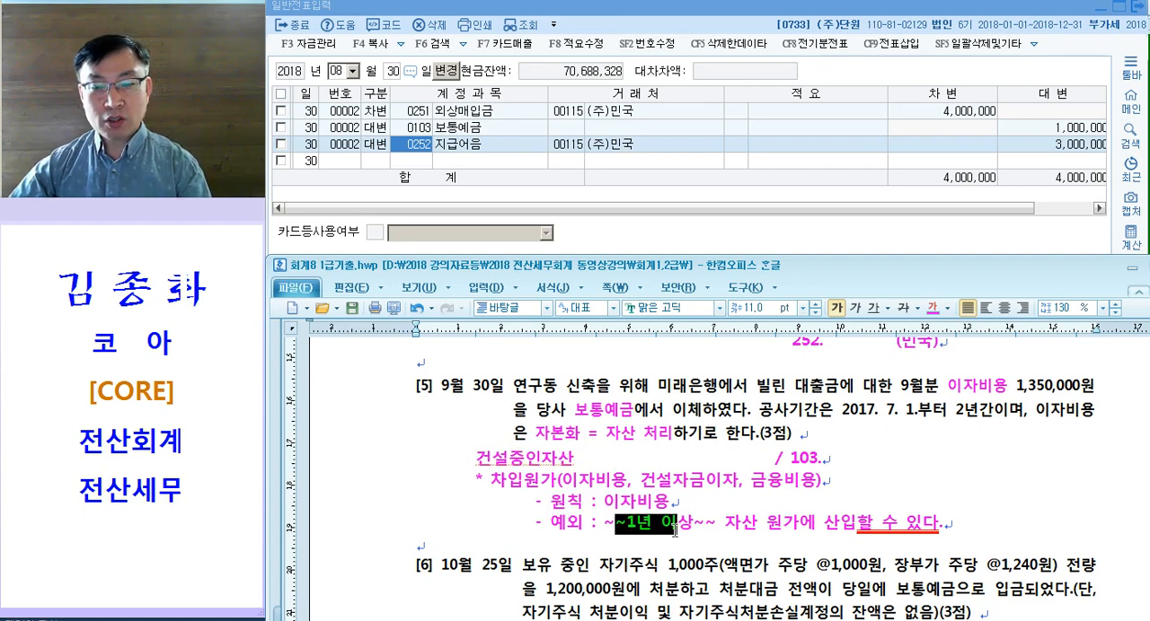
left_click_drag(605, 504, 683, 504)
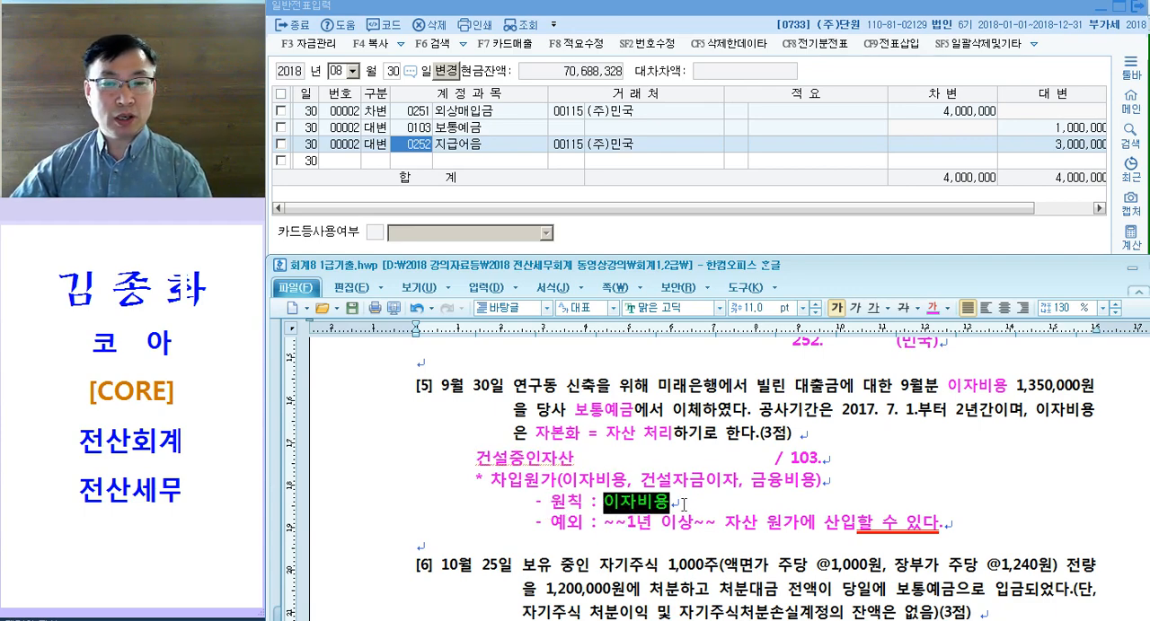
Step: Append "<-- 자본화" to the end of the 예외 sub-item under question [5]
left_click_drag(855, 523, 943, 524)
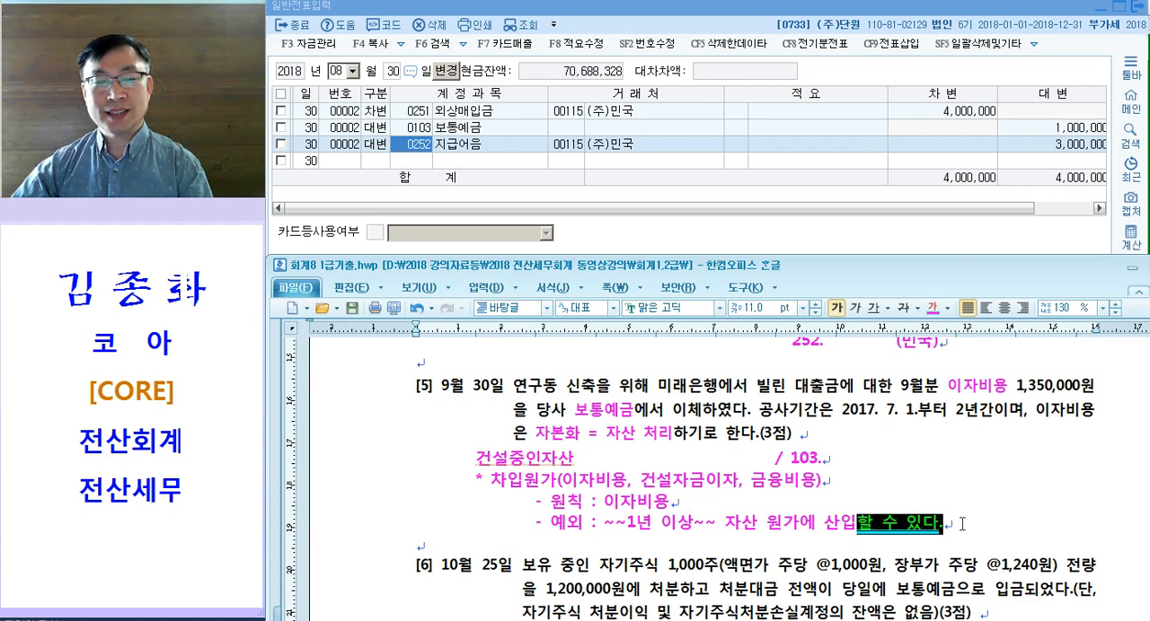
left_click_drag(474, 461, 655, 461)
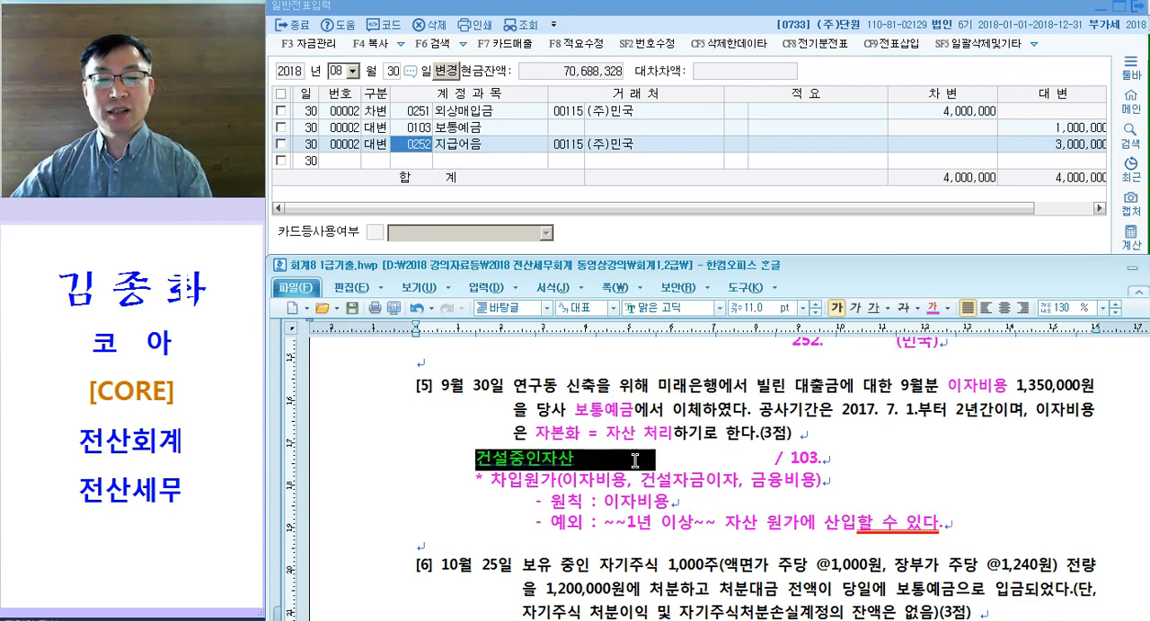
left_click_drag(855, 524, 944, 524)
left_click(992, 530)
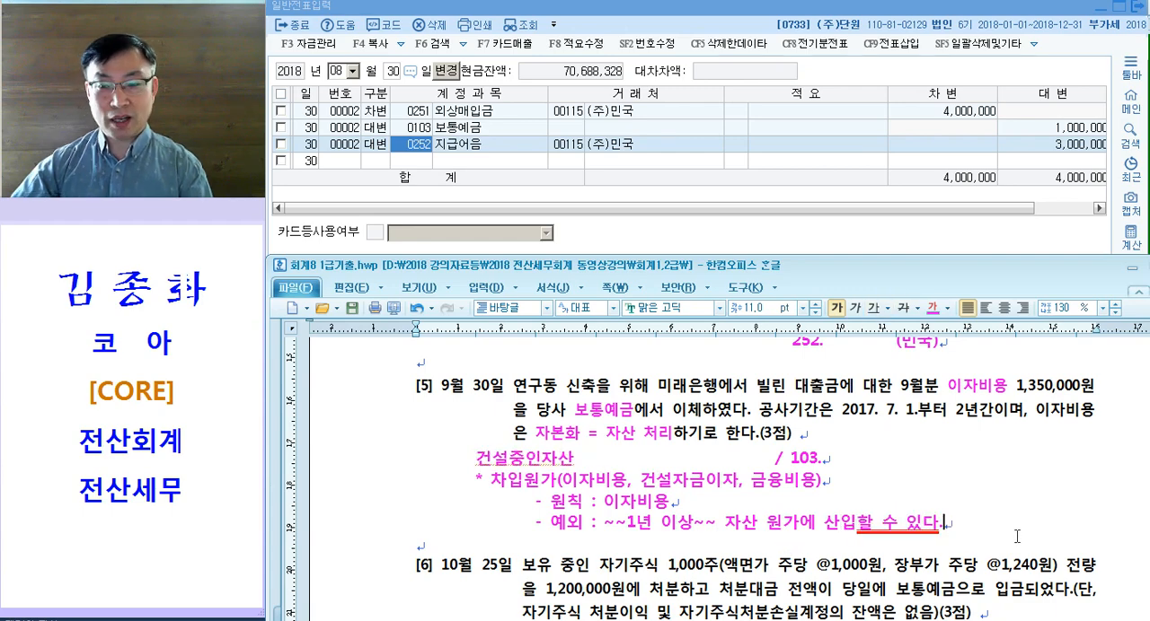
type("<-- 자본화")
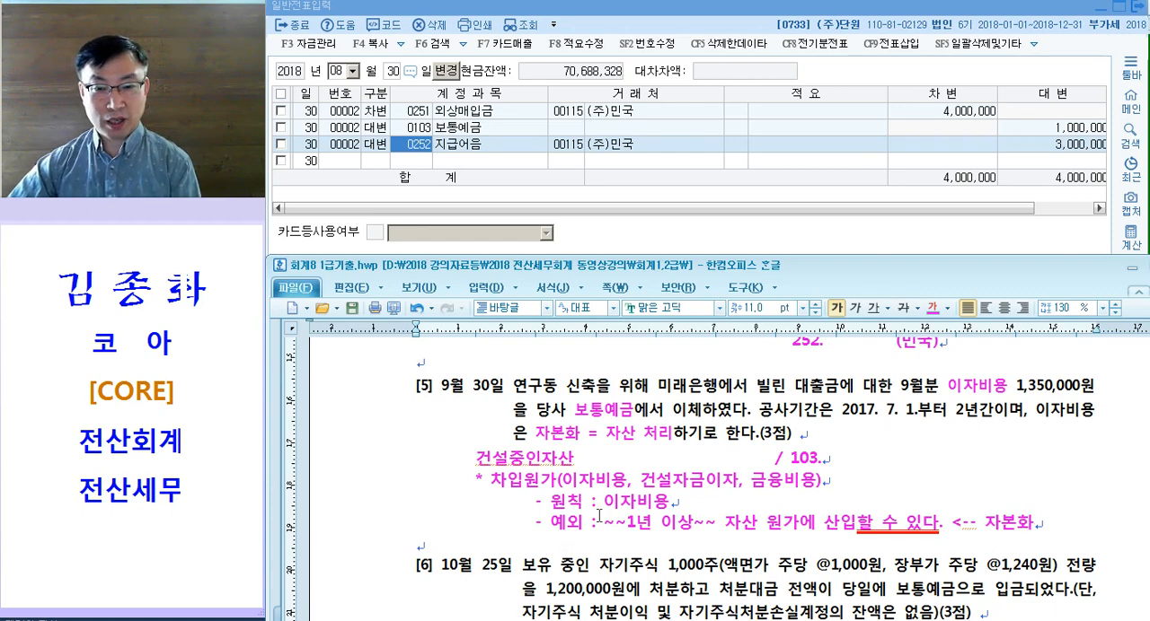
Step: Review question [5] by comparing the 원칙 and 예외 notes with 자본화 = 자산 처리 and the 건설중인자산 debit
left_click_drag(551, 501, 711, 498)
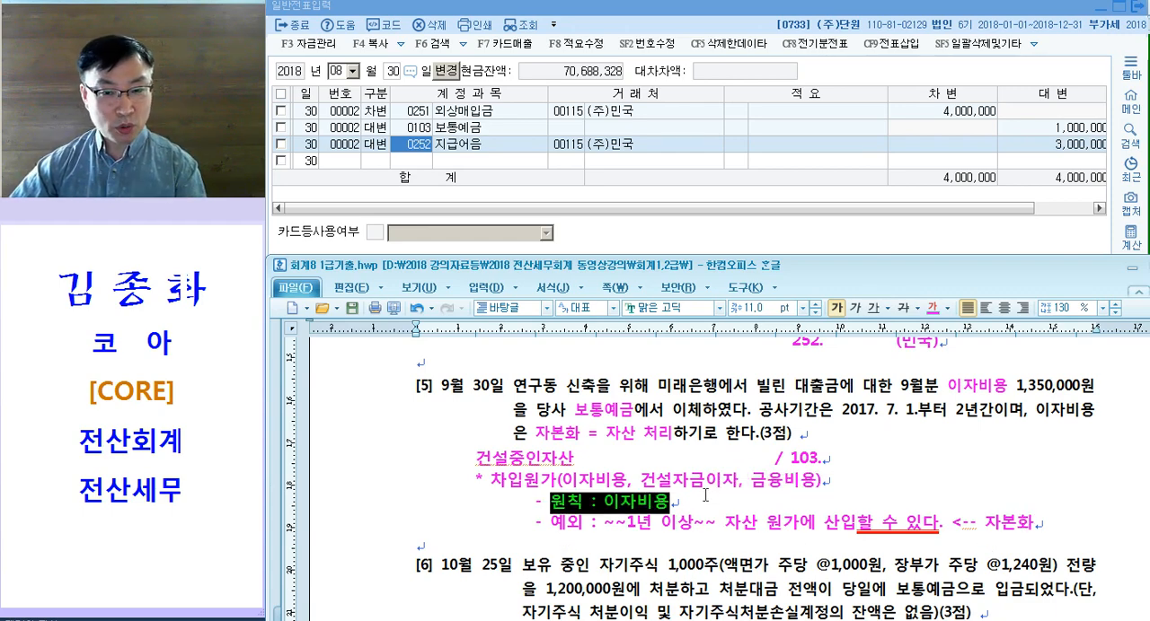
scroll(705, 495, "down", 1)
left_click_drag(724, 460, 938, 465)
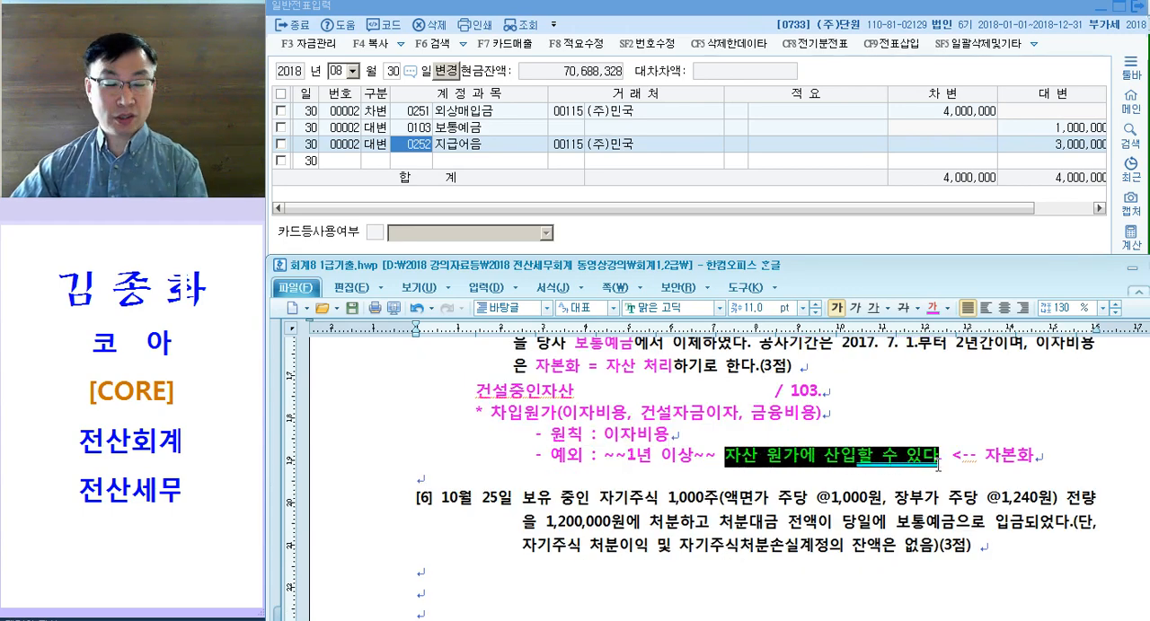
left_click_drag(476, 395, 662, 396)
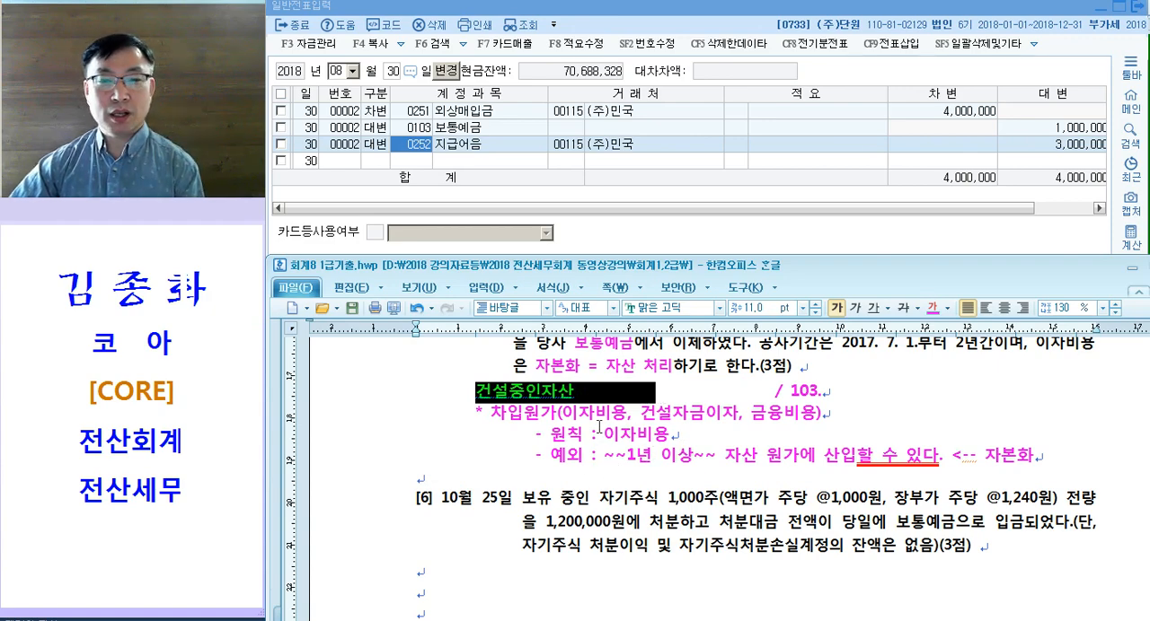
left_click(599, 429)
left_click_drag(538, 440, 673, 440)
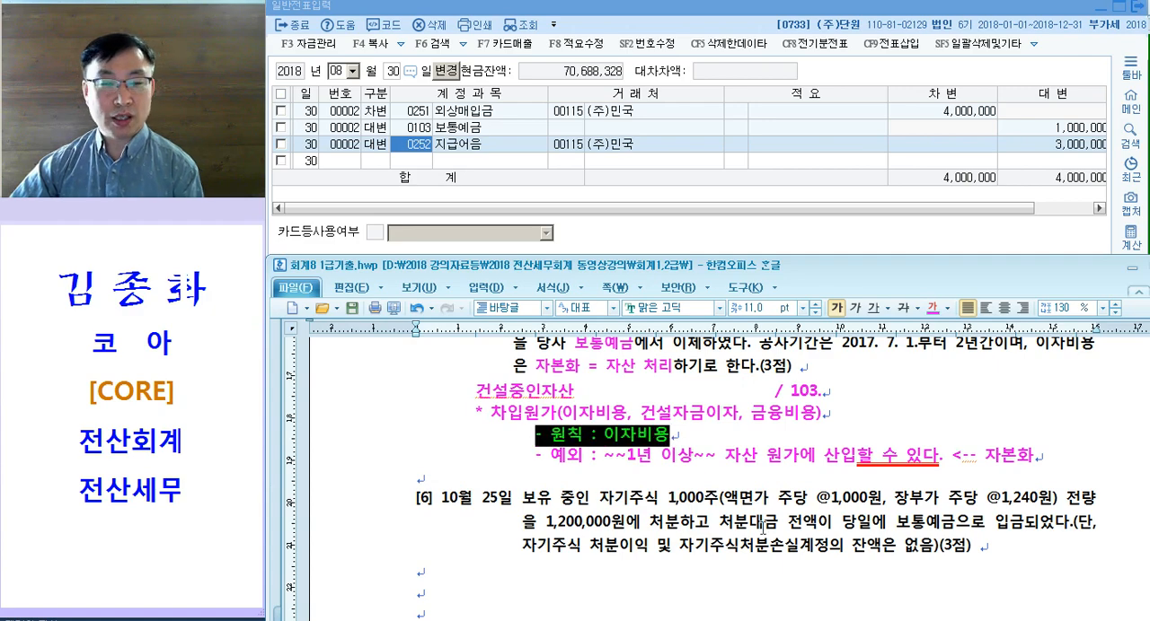
scroll(750, 529, "up", 1)
left_click_drag(544, 433, 692, 437)
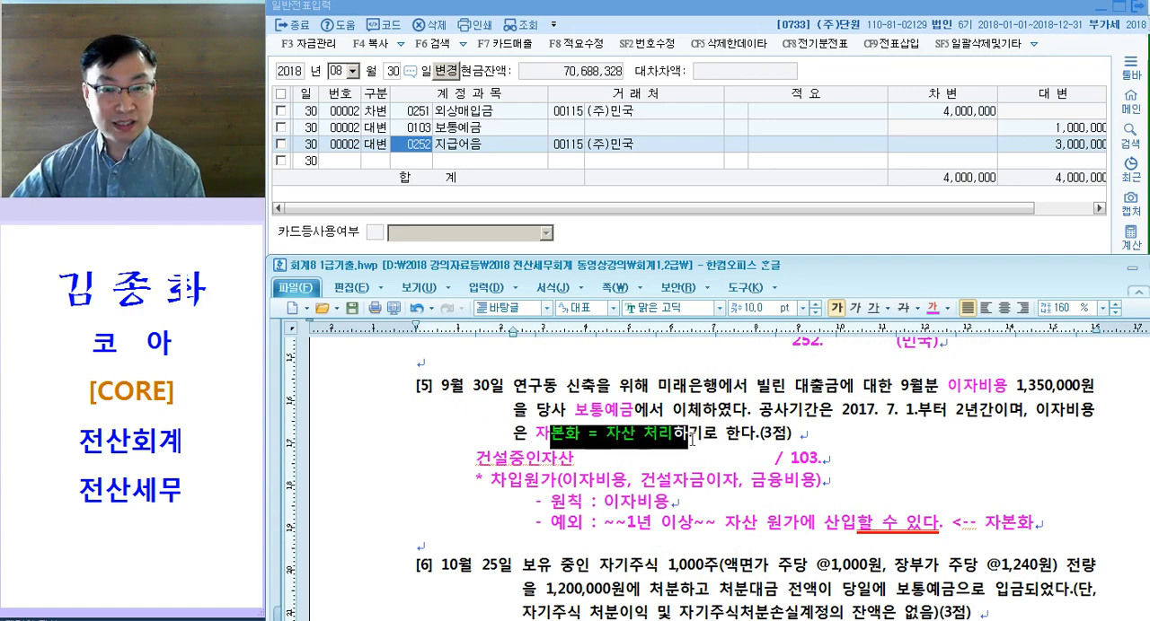
left_click(691, 438)
left_click_drag(470, 459, 700, 460)
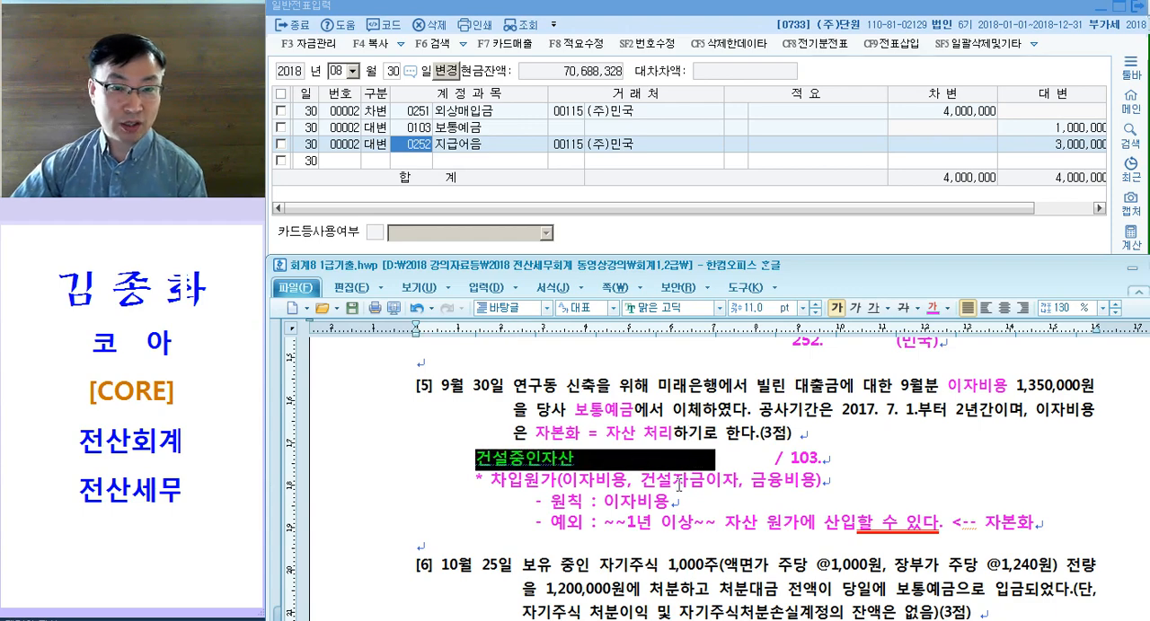
left_click(715, 522)
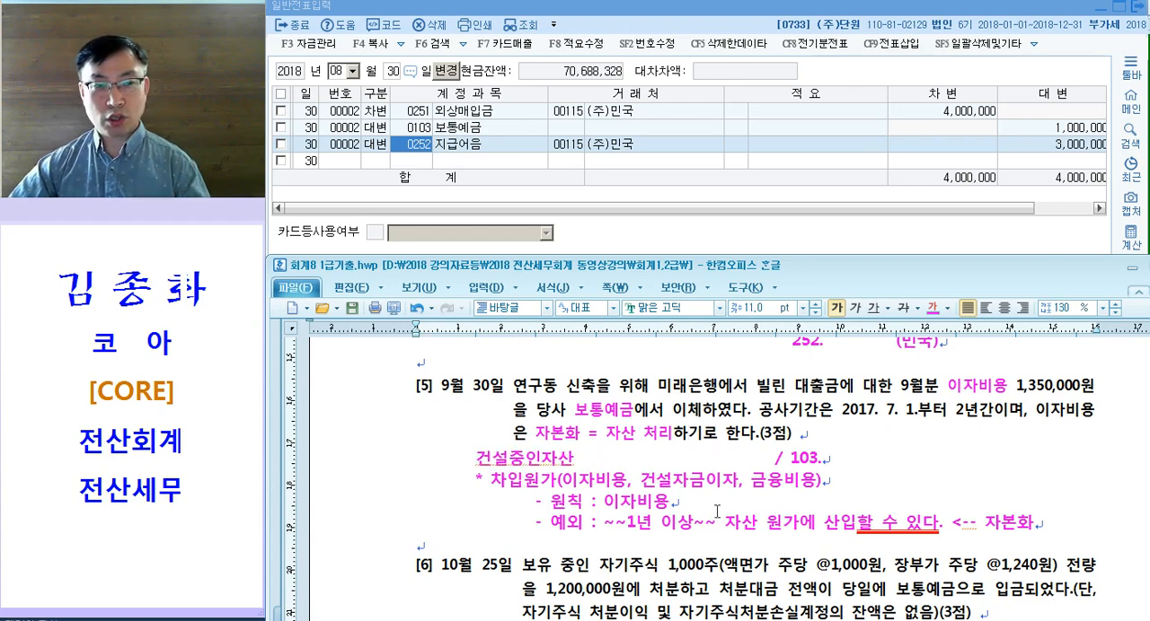
Step: Open the September 30 entries in 일반전표입력 and start a debit line with account 0214 건설중인자산
left_click(476, 163)
key("Escape")
type("09")
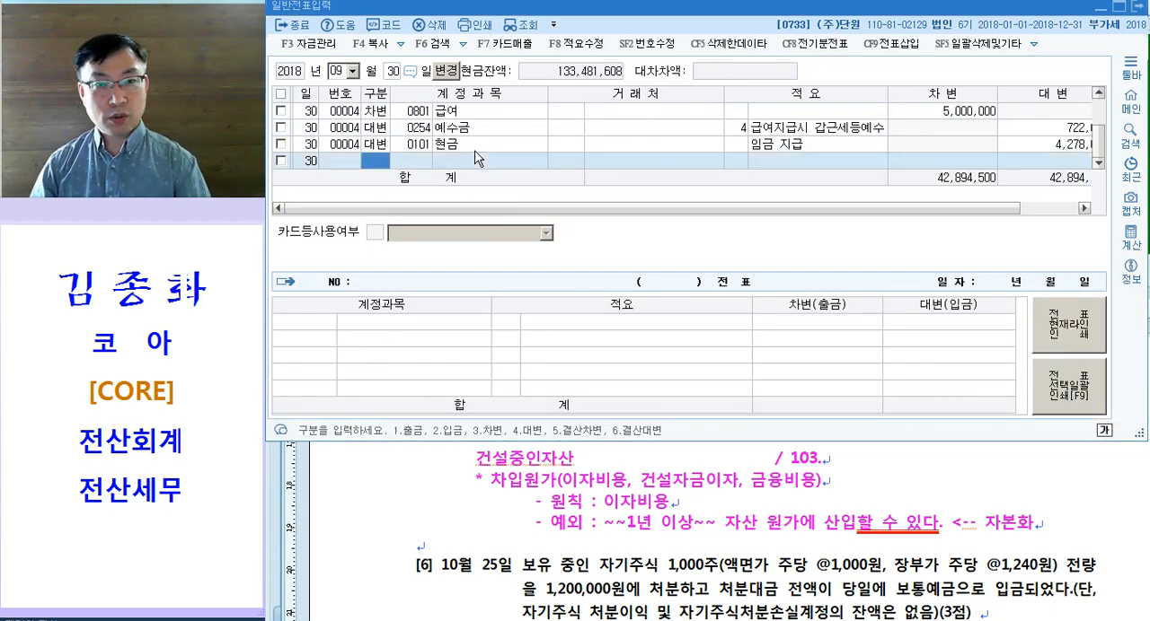
type("303")
key("Return")
type("건서")
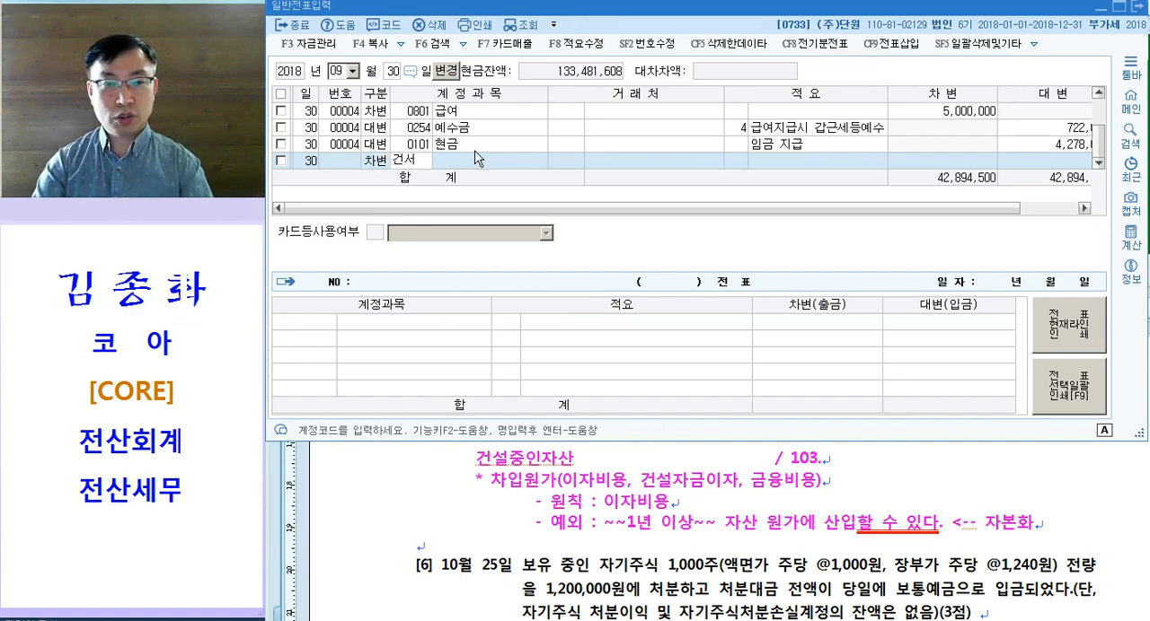
type("ㄹ")
key("Return")
key("Down")
key("Down")
key("Down")
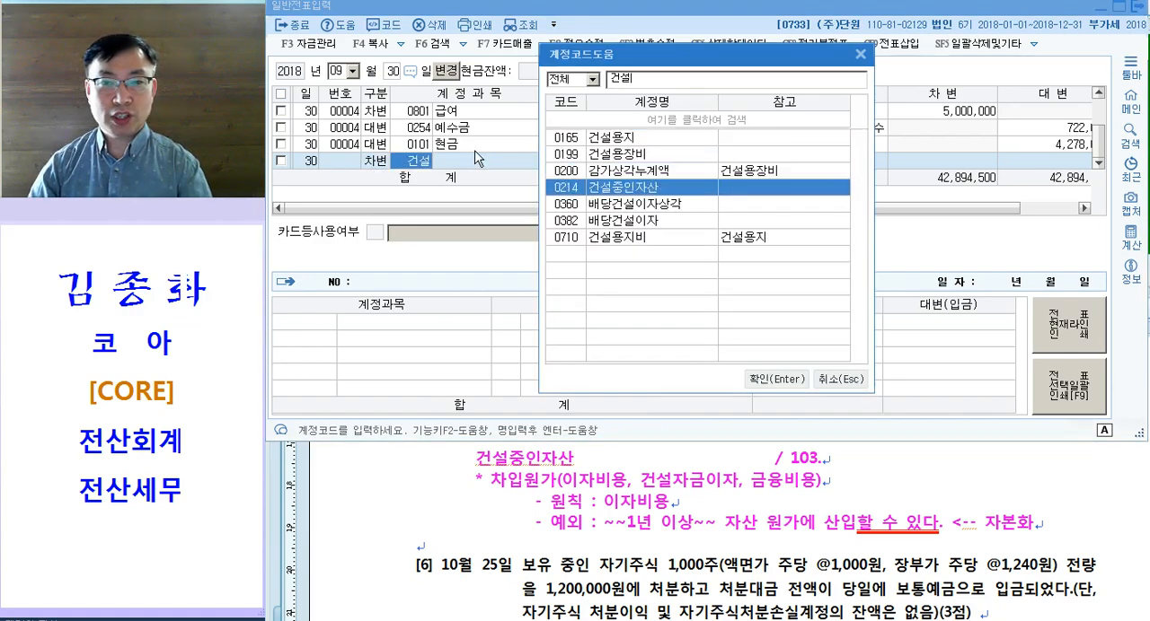
key("Return")
key("Return")
key("Return")
Step: Leave the counterparty and memo of the 건설중인자산 line blank and set its debit amount to 1,350,000
key("Left")
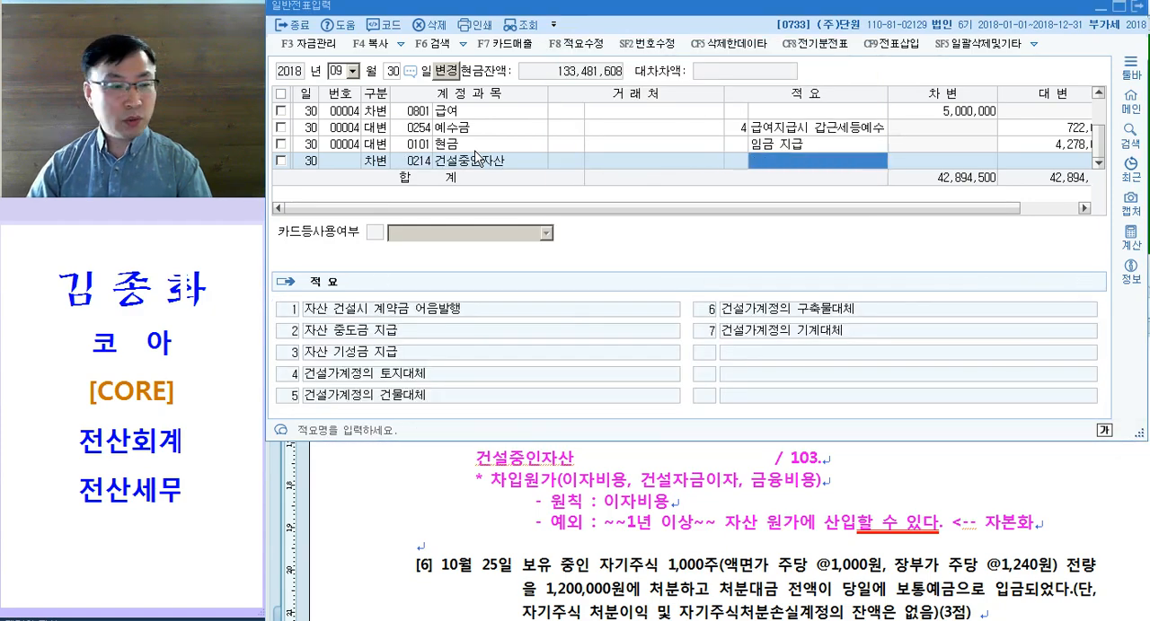
key("Return")
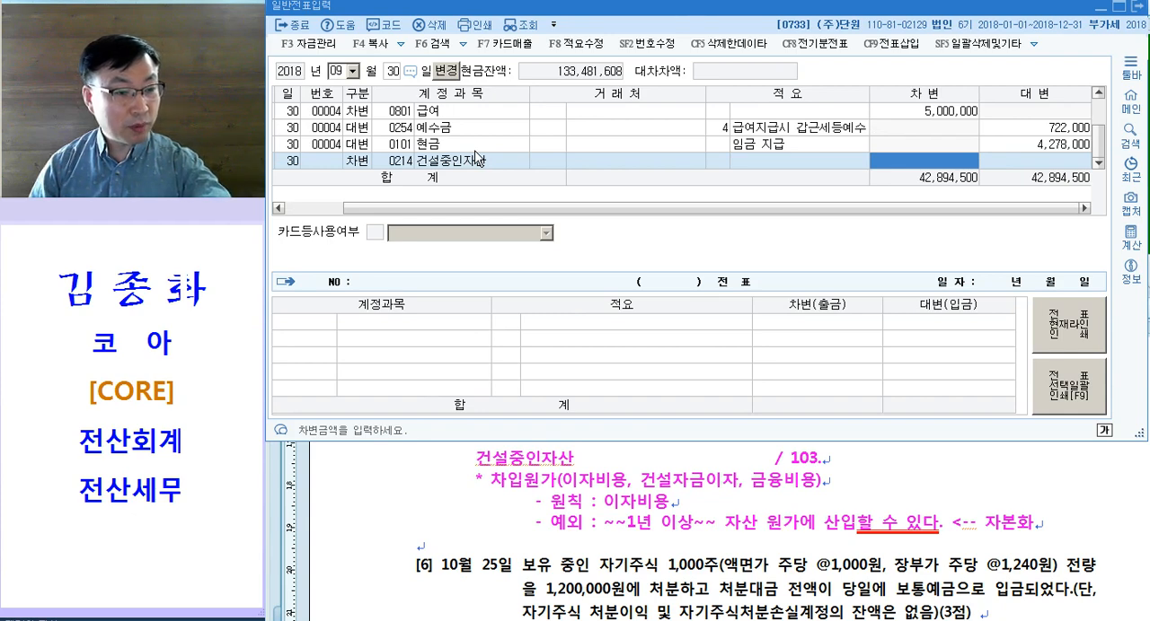
type("1350000")
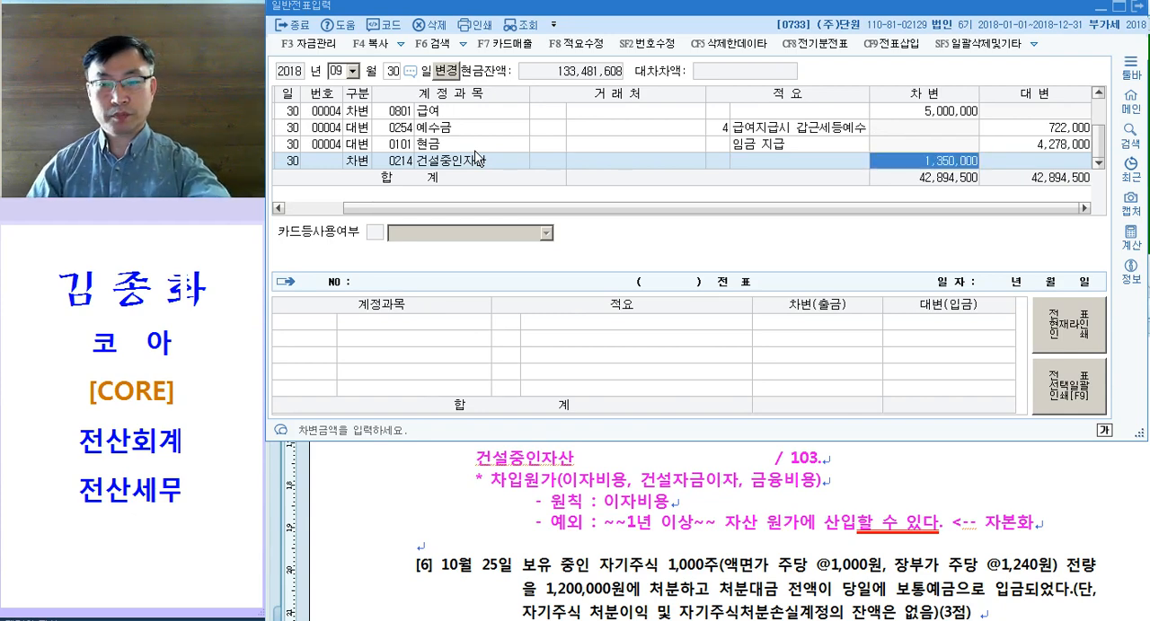
key("Return")
Step: Add the balancing credit line with account 0103 보통예금 to the September 30 voucher
type("4")
key("Return")
type("103")
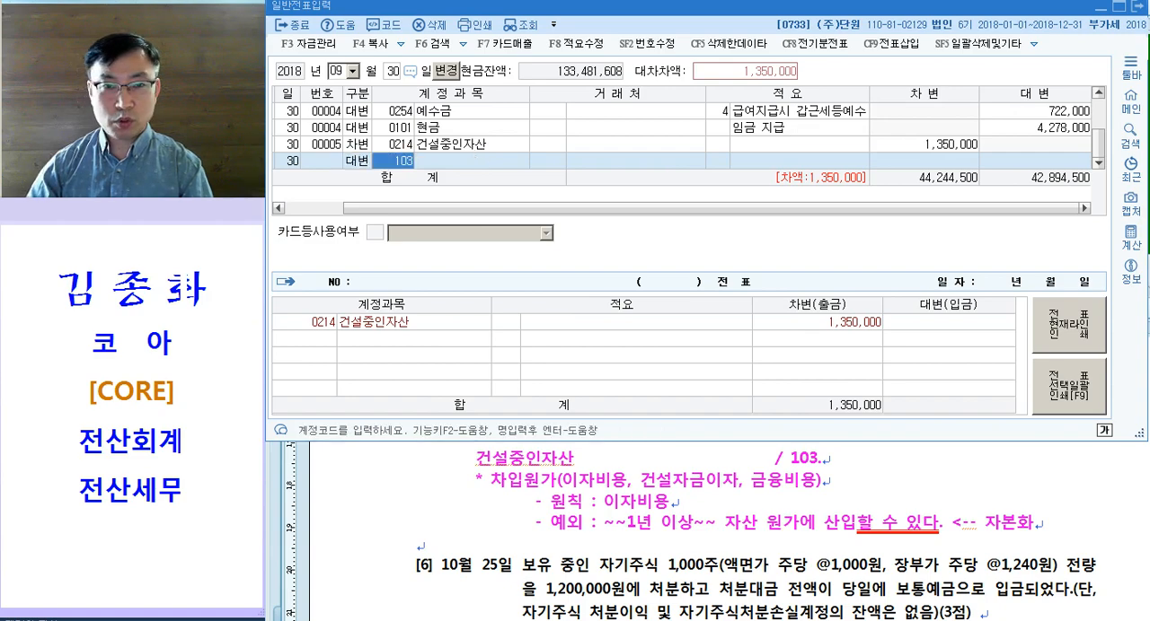
key("Return")
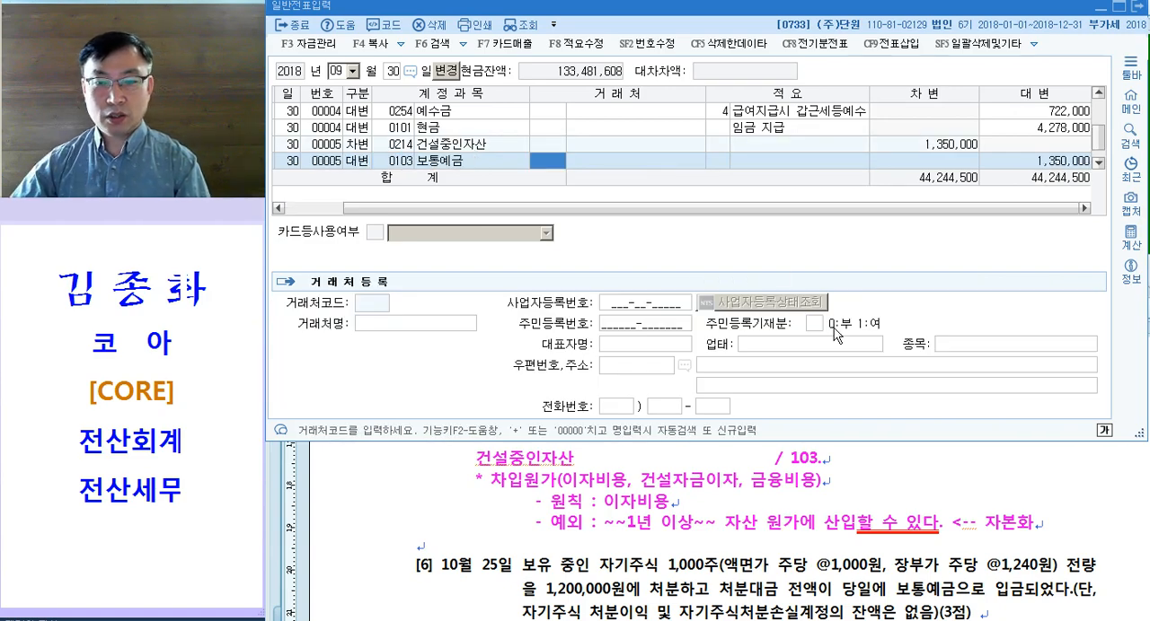
Step: Return to the exam document and colour 자기주식 and 장부가 주당 @1,240원 magenta in question [6]
left_click(672, 473)
scroll(664, 460, "down", 3)
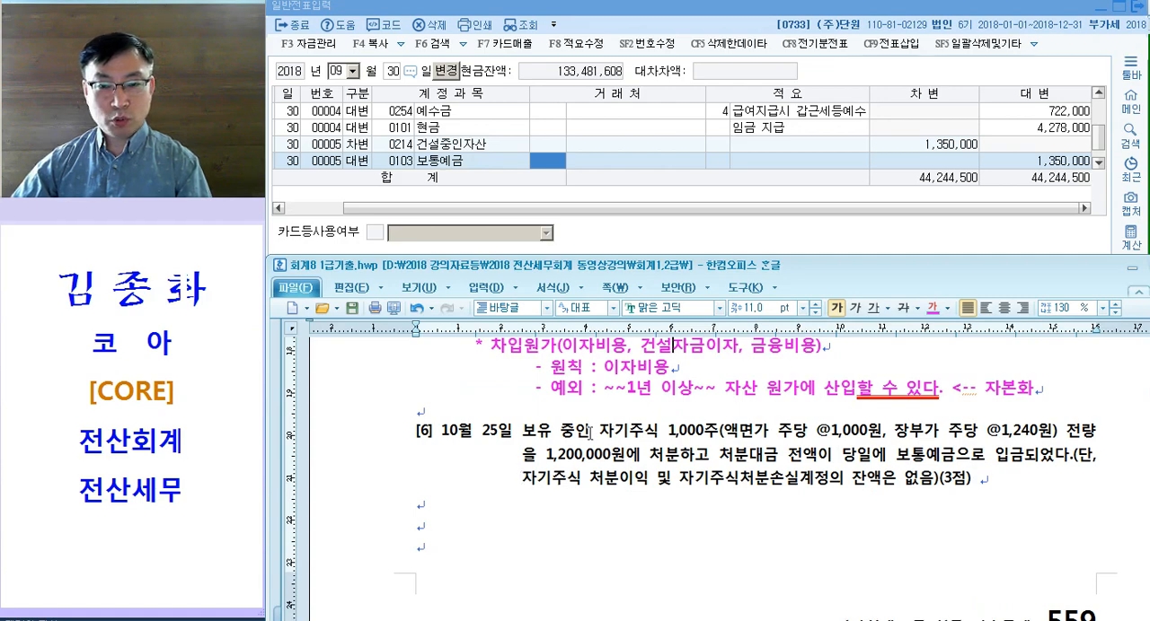
left_click_drag(592, 434, 662, 435)
left_click(674, 447)
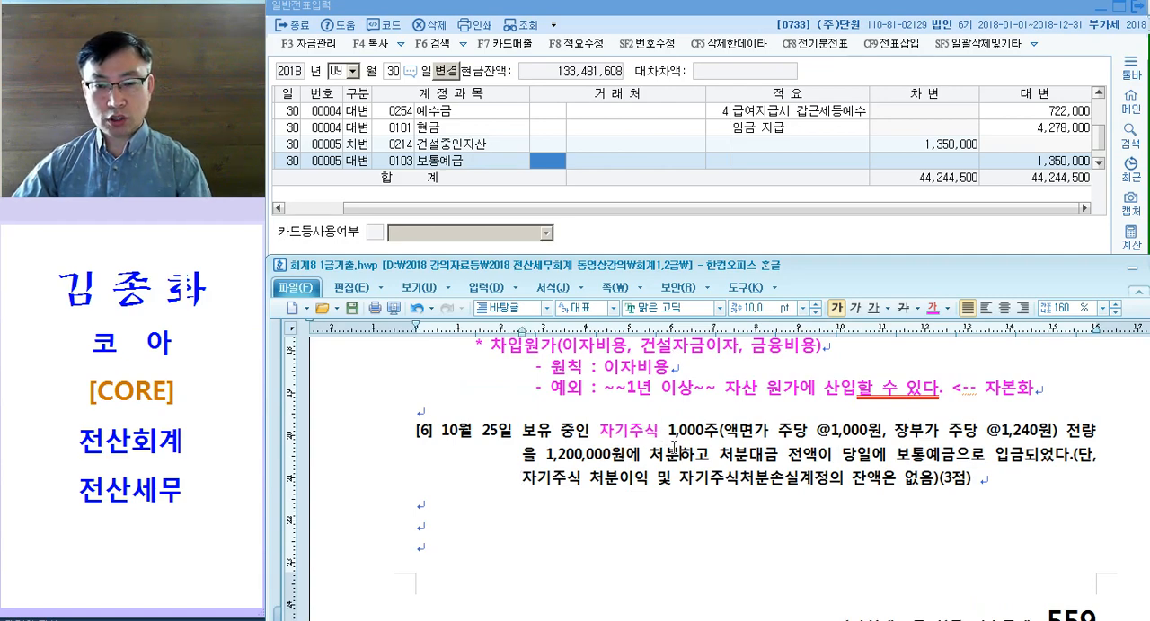
left_click_drag(661, 434, 698, 434)
left_click(807, 430)
left_click_drag(807, 431, 1050, 434)
left_click(1031, 440)
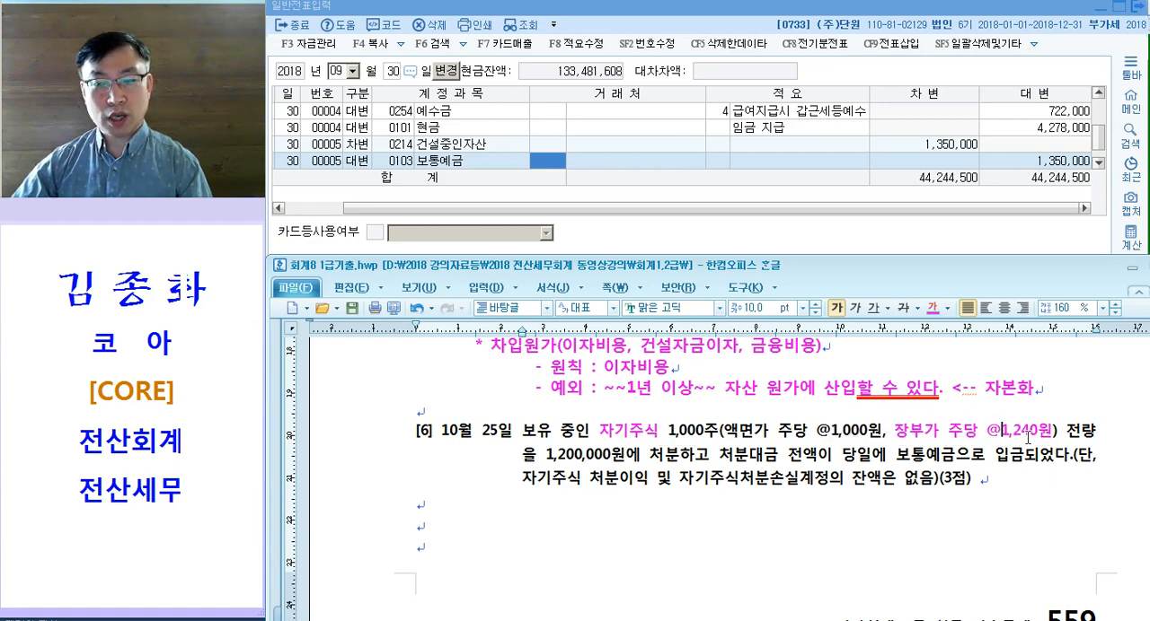
Step: Colour 1,200,000원에 처분 and 보통예금 magenta in question [6]
left_click_drag(545, 456, 682, 456)
left_click(770, 497)
left_click_drag(895, 456, 952, 458)
key("ctrl+m")
key("d")
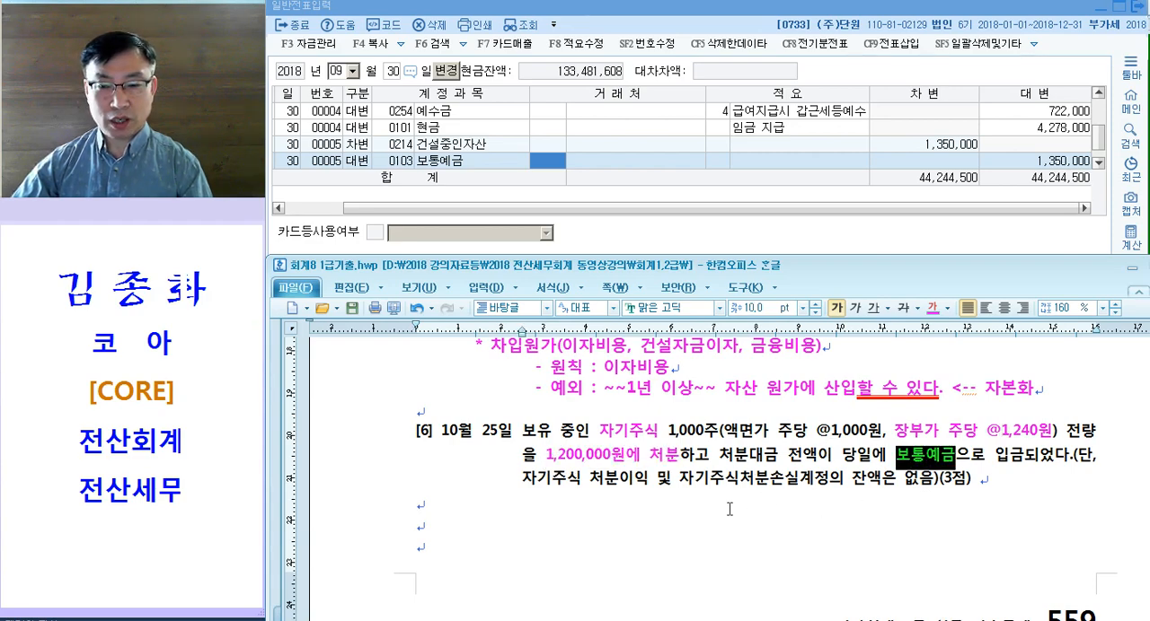
Step: Underline the condition 자기주식 처분이익 및 자기주식처분손실계정의 잔액은 없음 in question [6]
left_click_drag(523, 483, 937, 478)
left_click(872, 308)
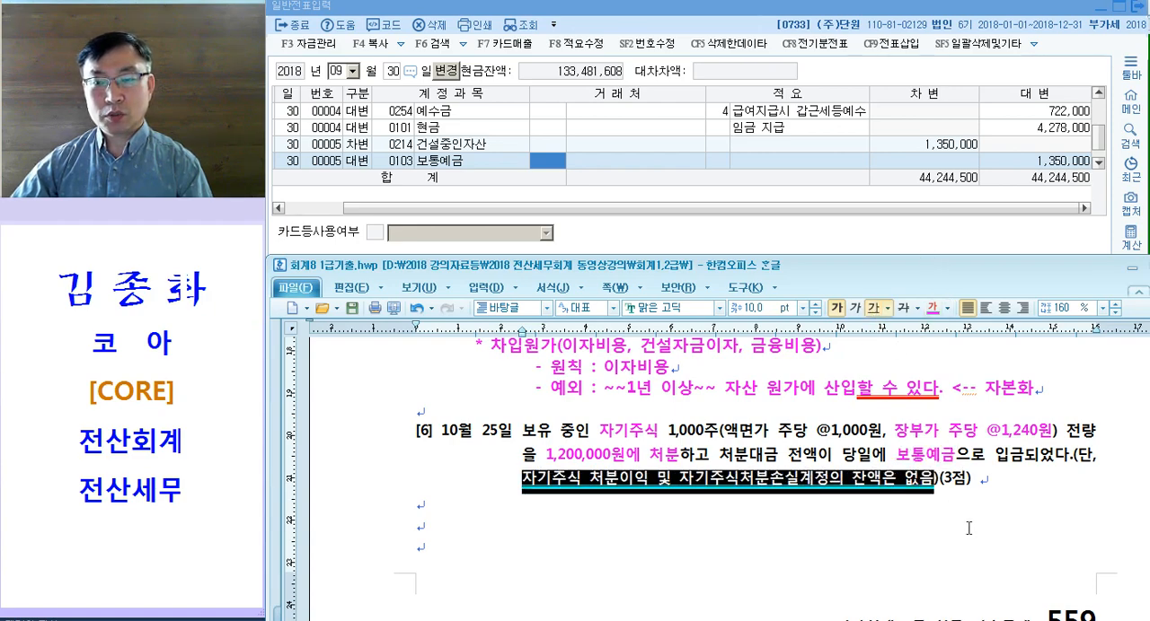
left_click(961, 492)
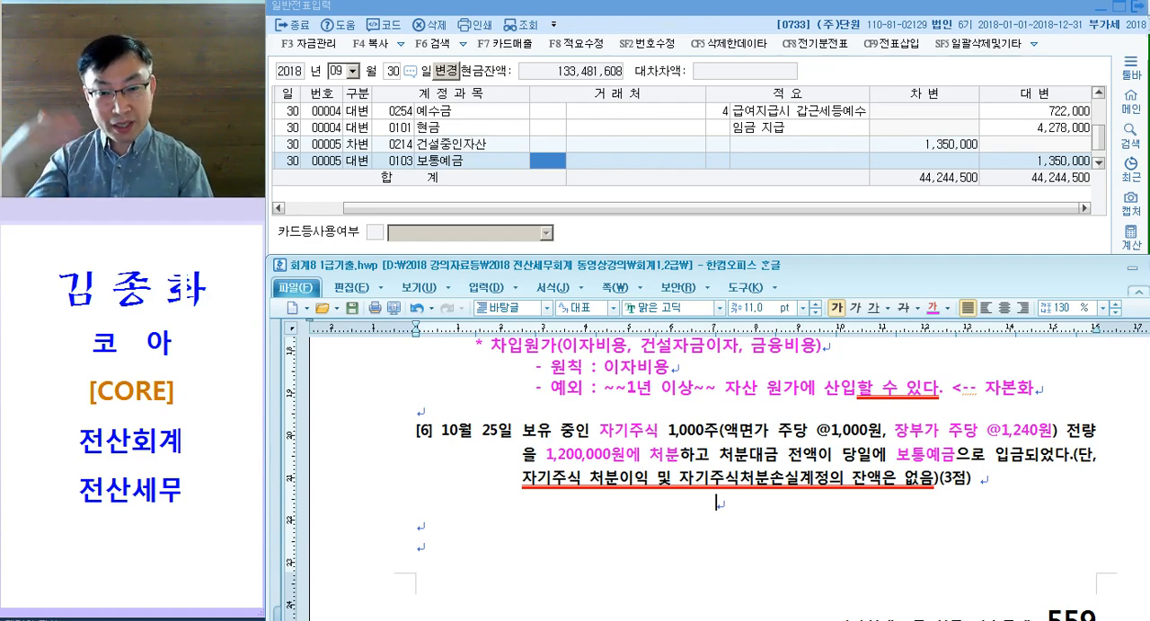
Step: Write the credit side "/ 자기주식" with the label "<장부가>" on the line below question [6]
type("/ 자기주시")
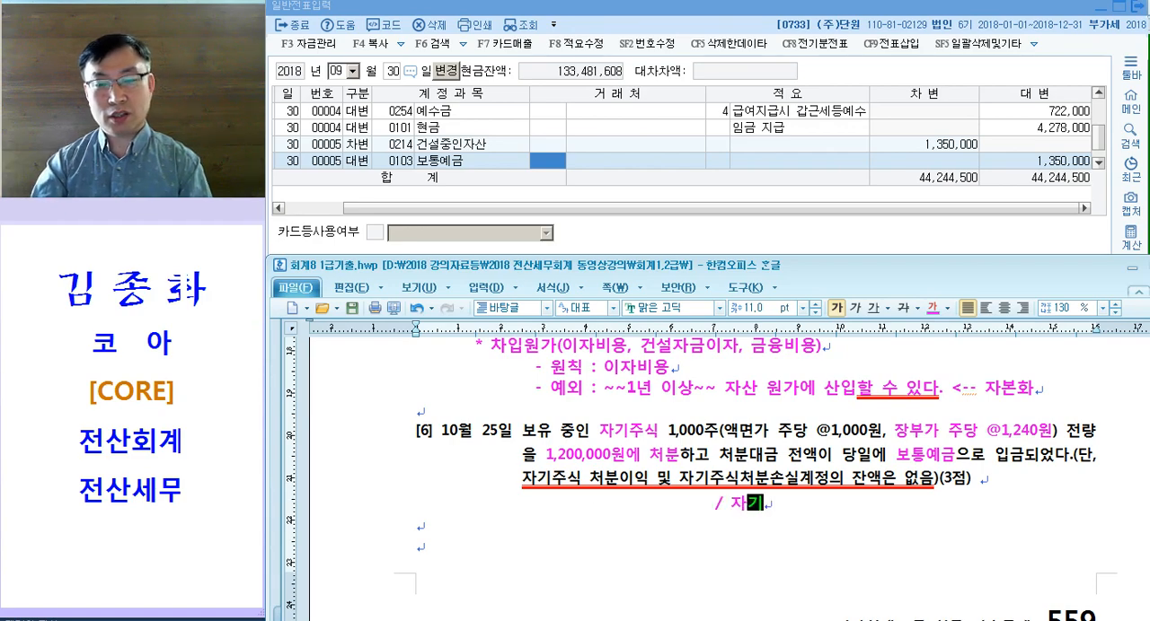
key("Tab")
key("Tab")
key("Tab")
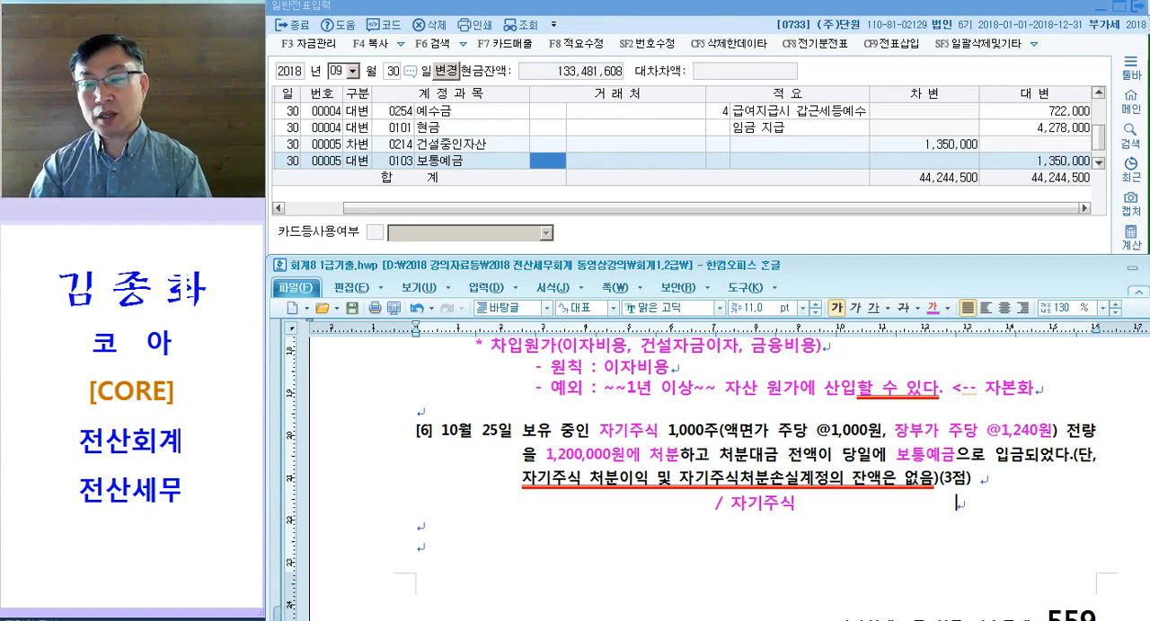
type("<ㅂ")
type("장부가>")
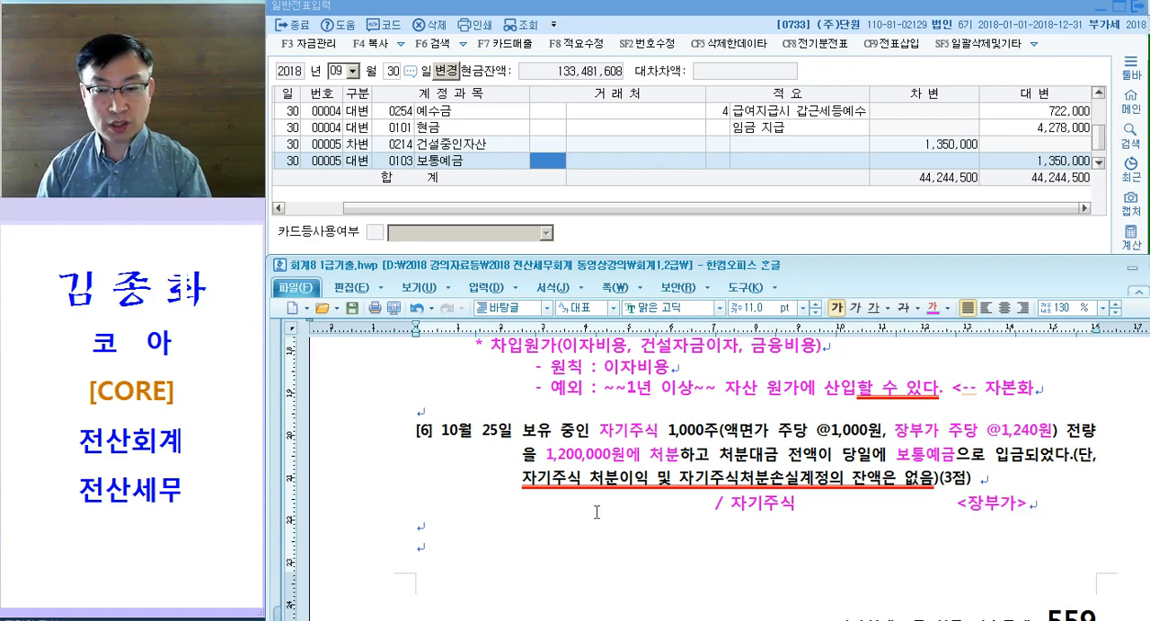
Step: Work out the book value from the share count and unit book value and insert 1,240,000 before <장부가>
left_click_drag(670, 433, 705, 436)
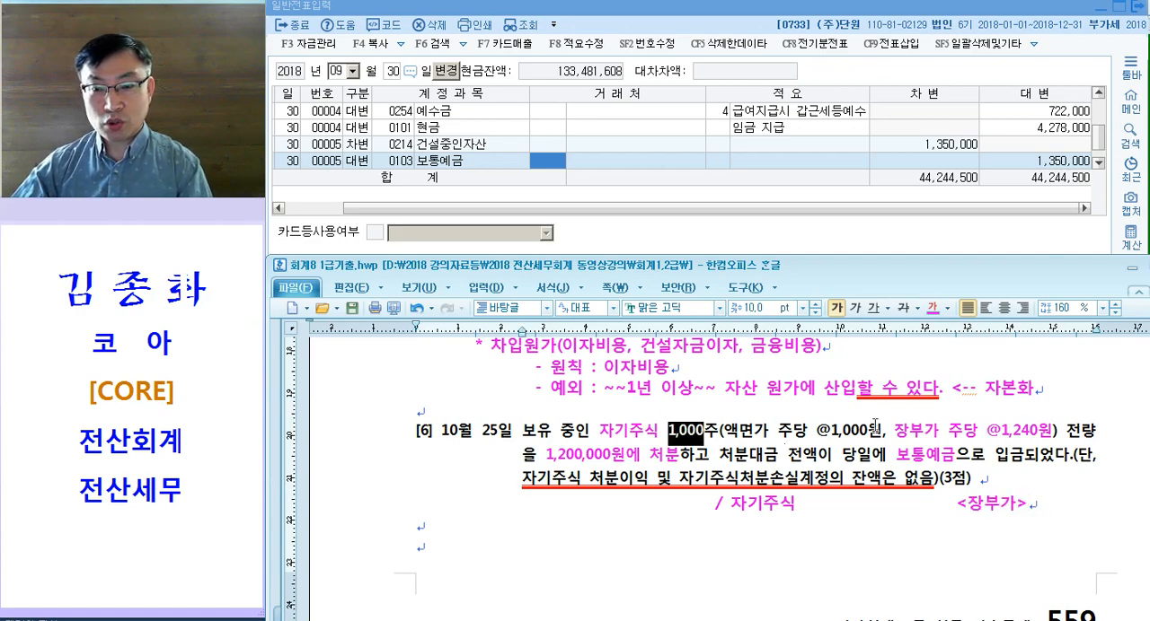
left_click_drag(947, 432, 1033, 435)
left_click_drag(886, 504, 954, 504)
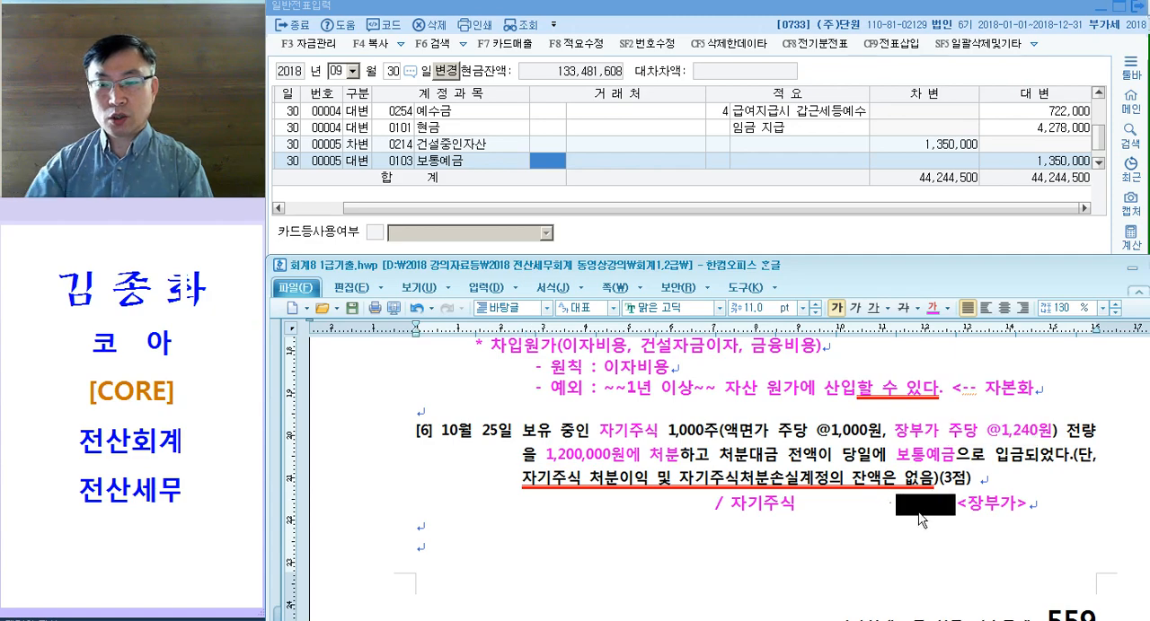
type("1,240,000")
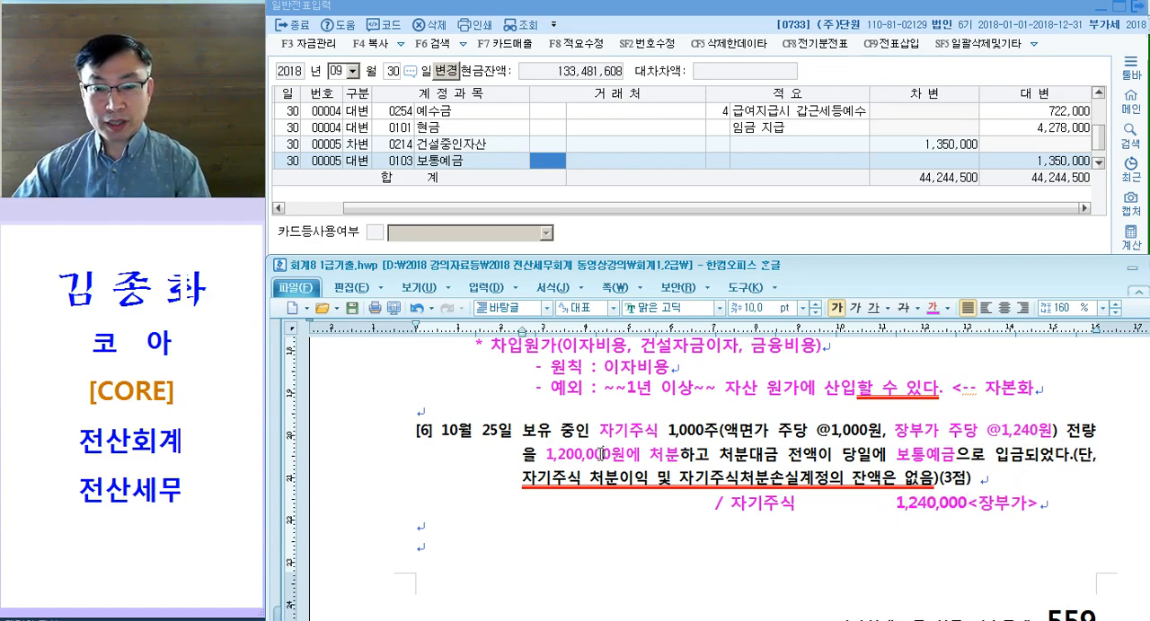
Step: Add the debit side "103." with the amount 1,200,000 to the question [6] entry
left_click_drag(466, 514, 558, 512)
type("103.")
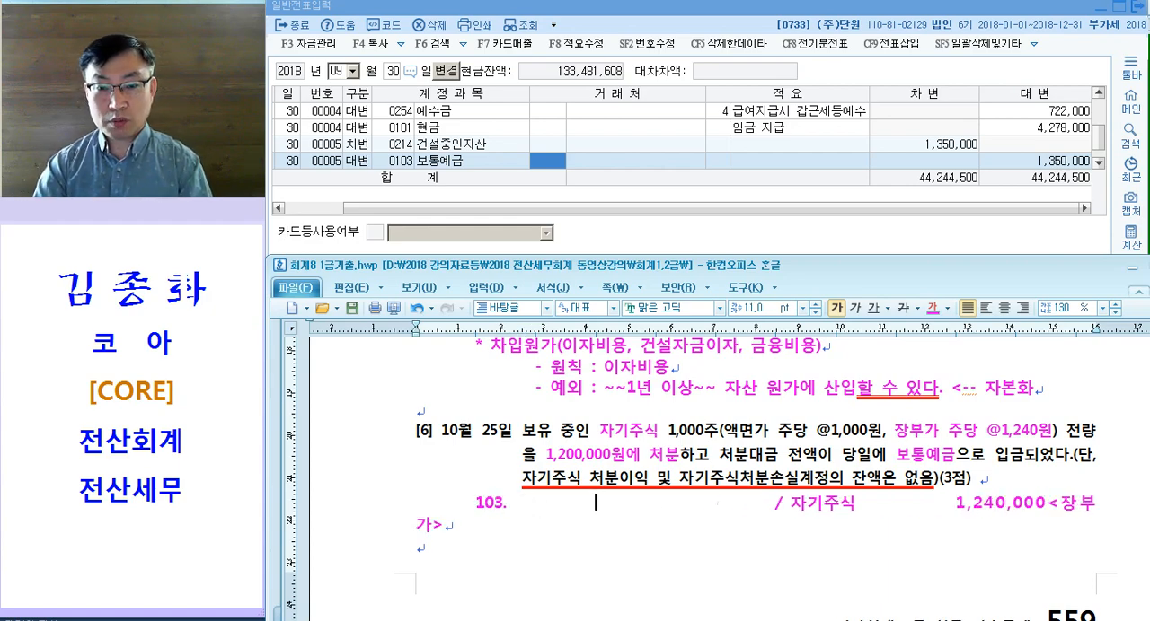
type("        1,200,000")
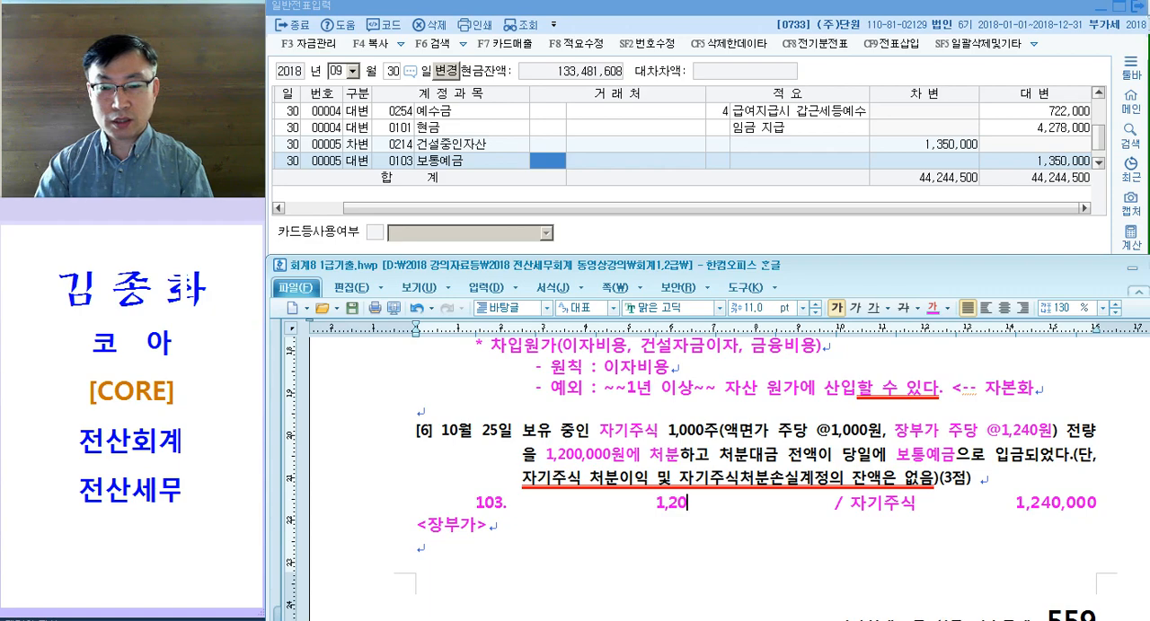
Step: Remove the excess spacing around / 자기주식 so the whole question [6] entry fits on one line
key("Delete")
key("Delete")
key("Delete")
key("Delete")
key("Delete")
key("Delete")
key("Delete")
key("Delete")
key("Delete")
key("Delete")
key("Delete")
key("Delete")
key("Delete")
key("Delete")
key("Delete")
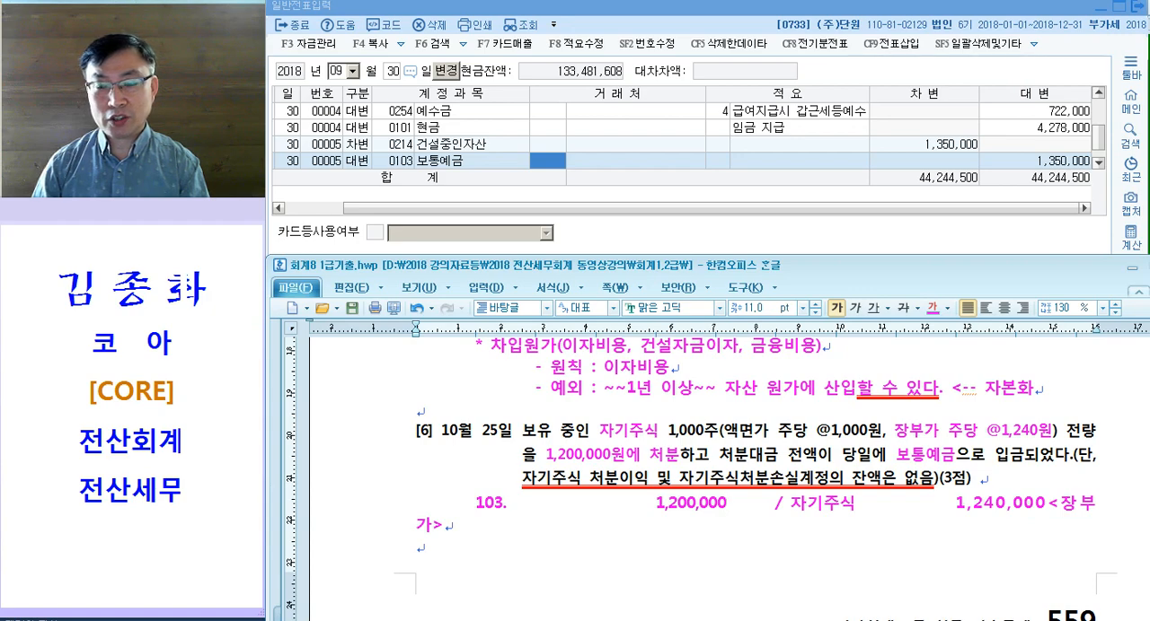
key("Delete")
key("Delete")
key("Delete")
key("Delete")
key("Delete")
key("Delete")
key("Delete")
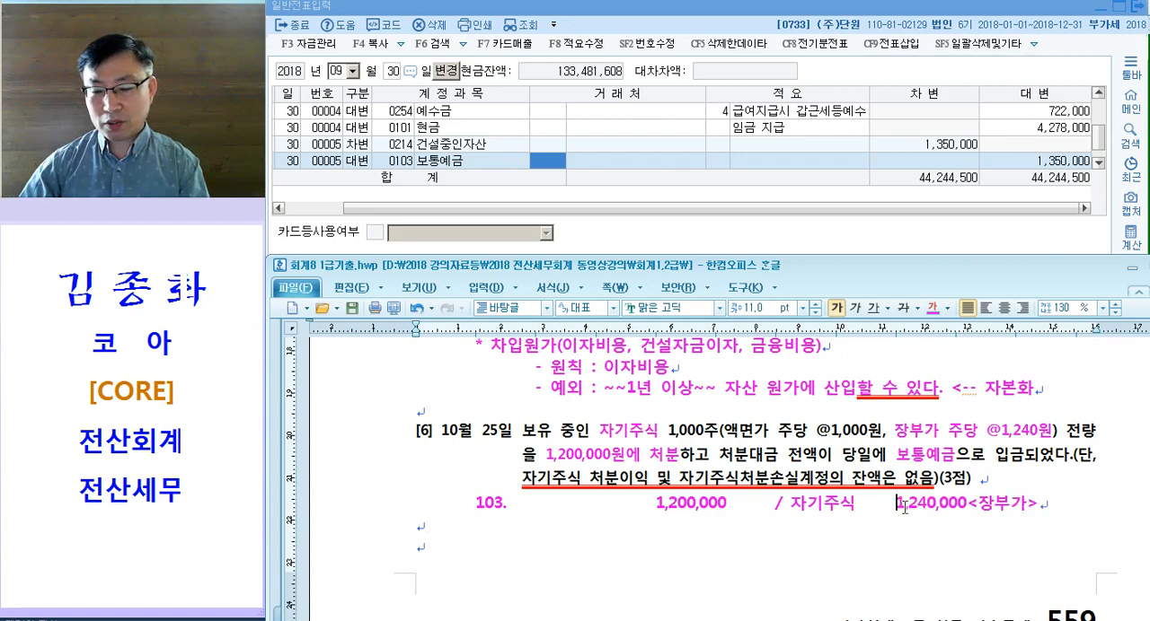
Step: Try to close up the gap between 103. and 1,200,000 in the question [6] entry
left_click(596, 505)
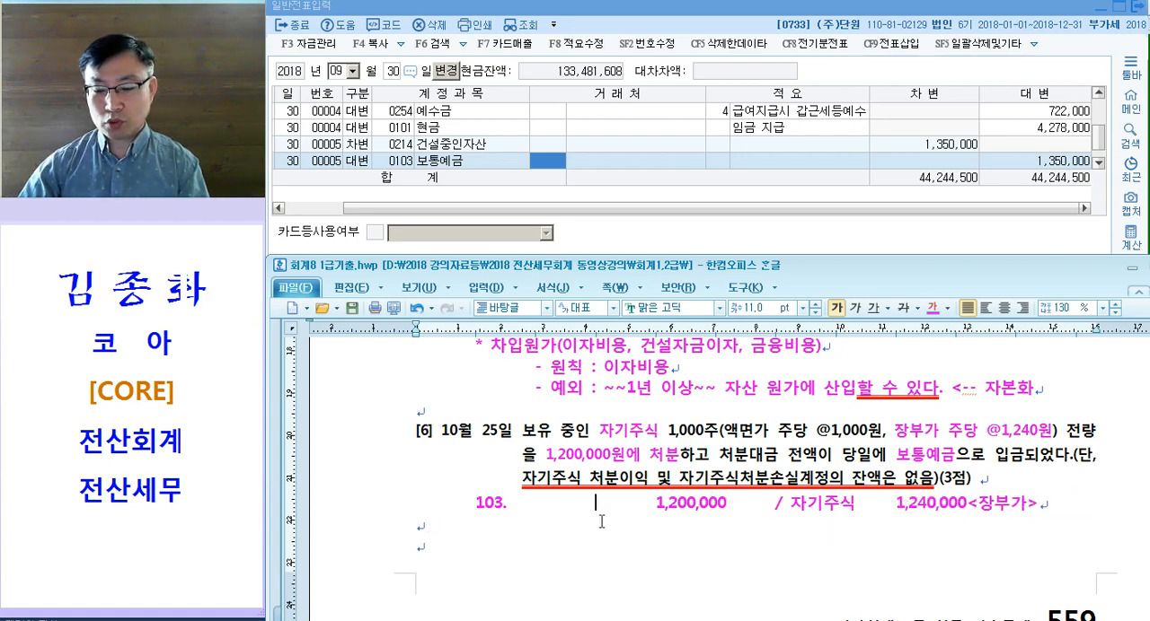
key("Delete")
key("Delete")
key("Delete")
key("Delete")
key("Delete")
key("Delete")
key("Delete")
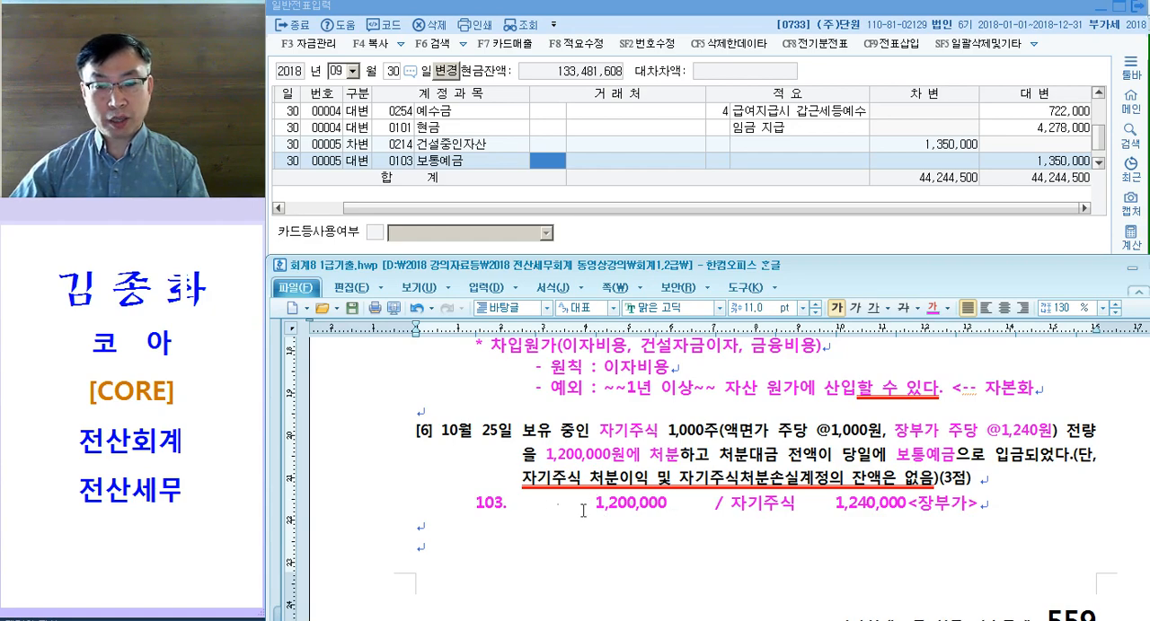
Step: Write the debit account 자기주식처분손실 on the line below the 103. entry of question [6]
left_click(439, 529)
key("Tab")
type("자")
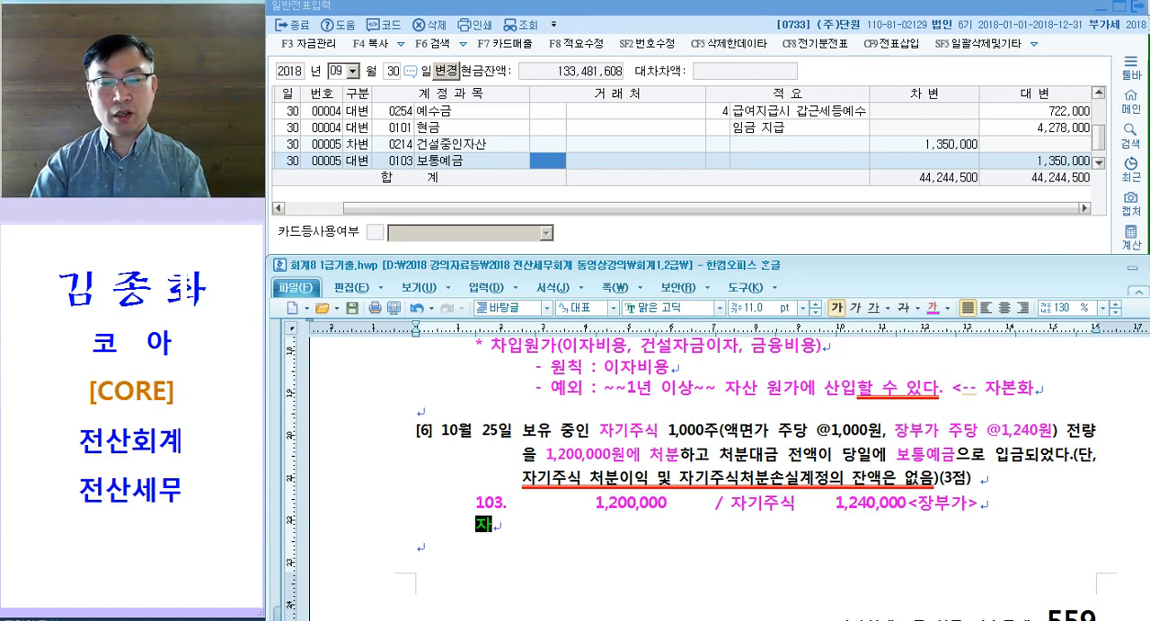
type("기주식처")
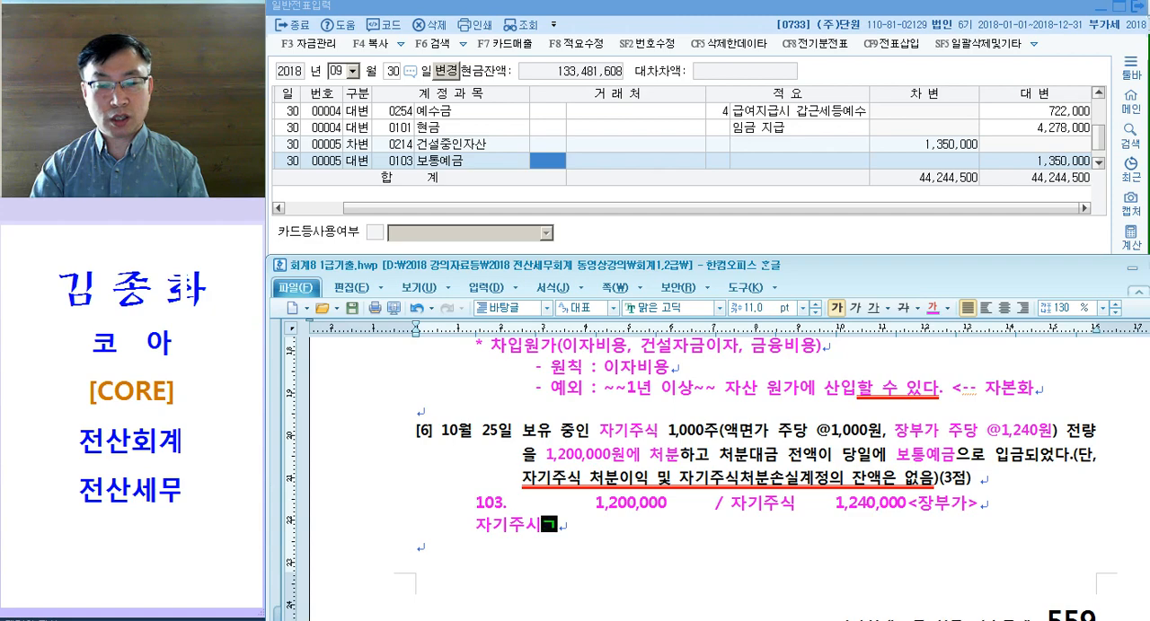
type("분손실")
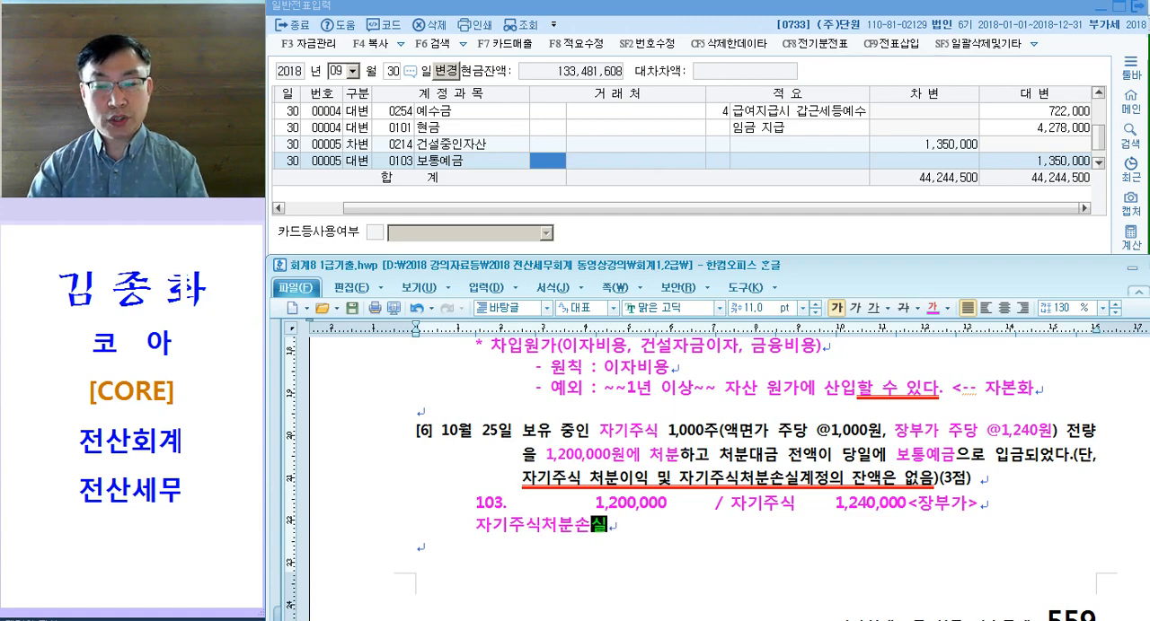
Step: Widen the gaps before 1,200,000 and before 1,240,000<장부가> in the question [6] entry
left_click(592, 503)
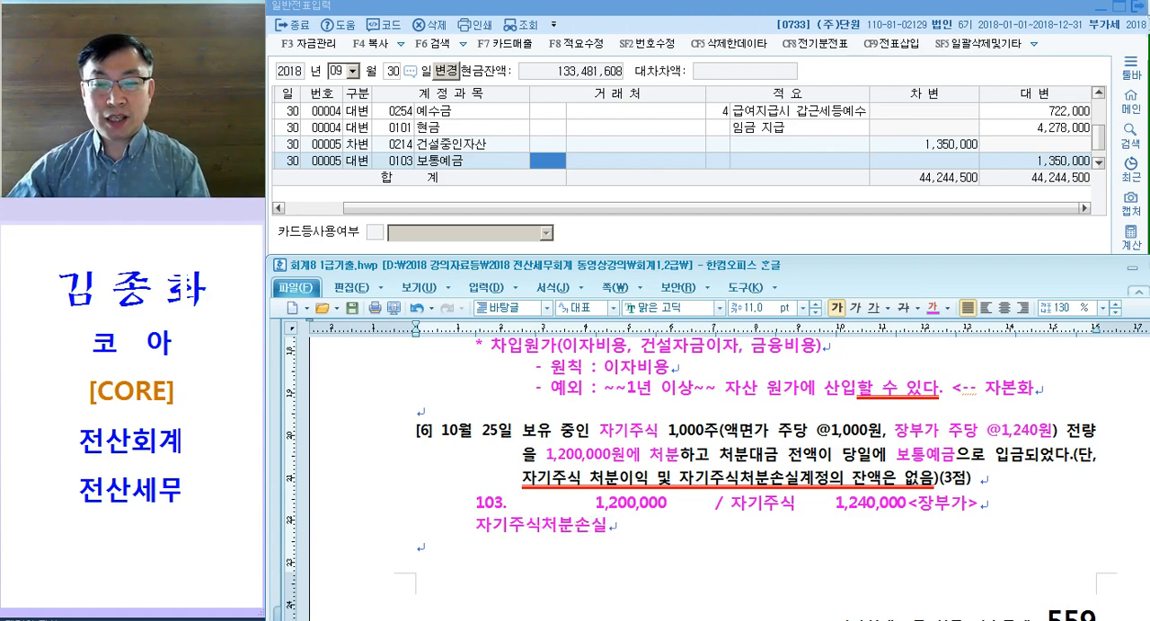
key("Tab")
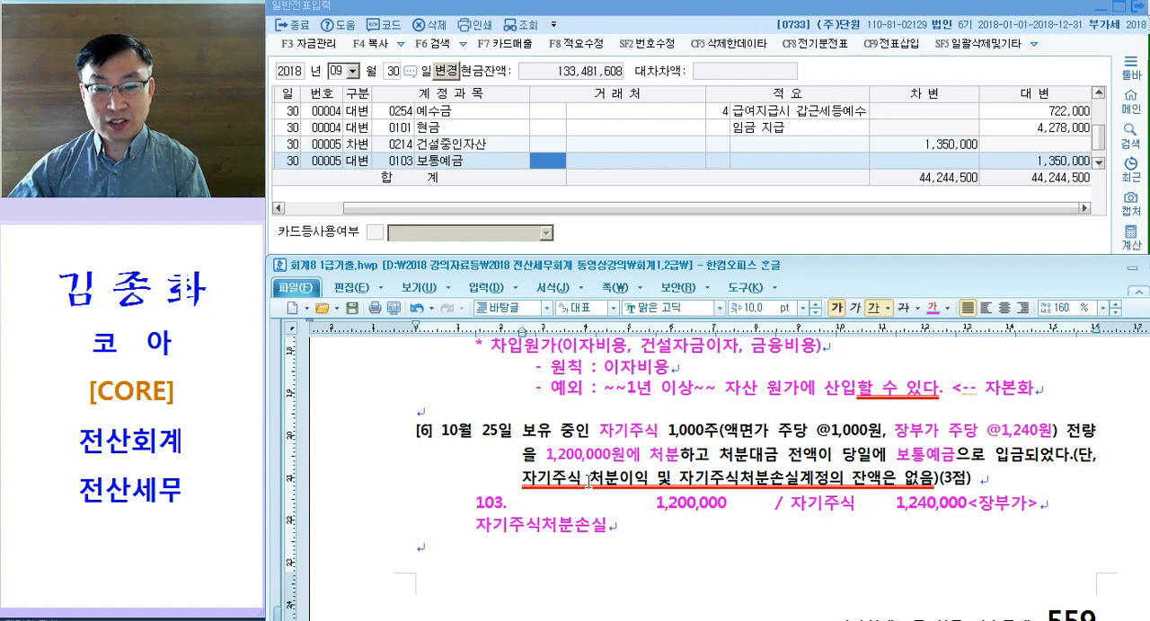
left_click_drag(589, 479, 648, 478)
left_click_drag(572, 524, 608, 525)
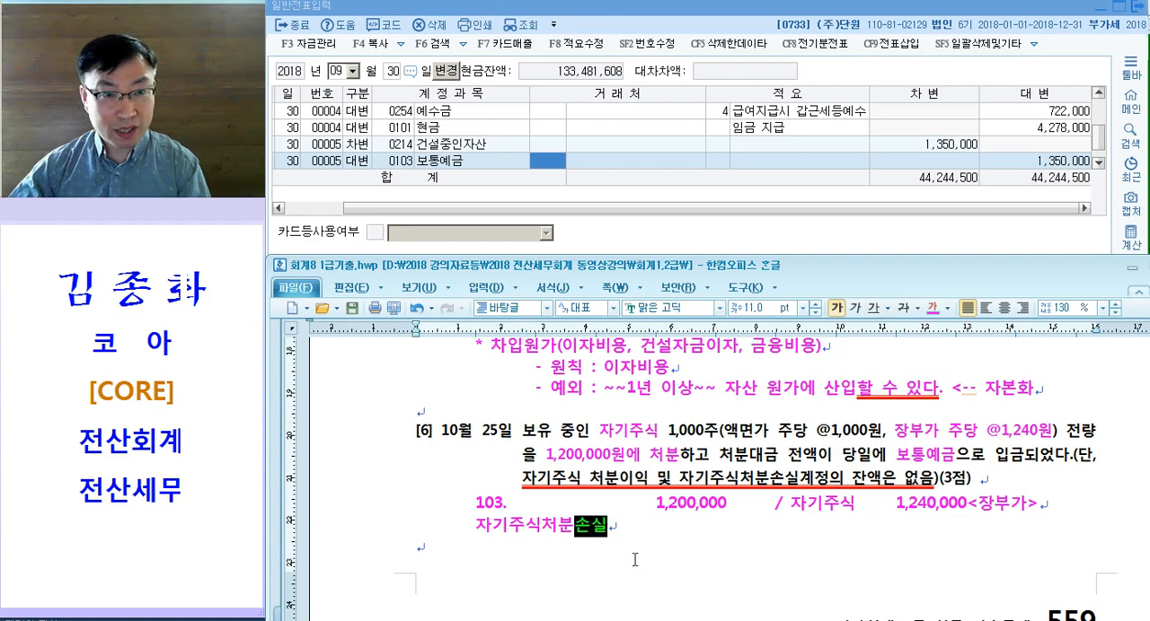
left_click(373, 526)
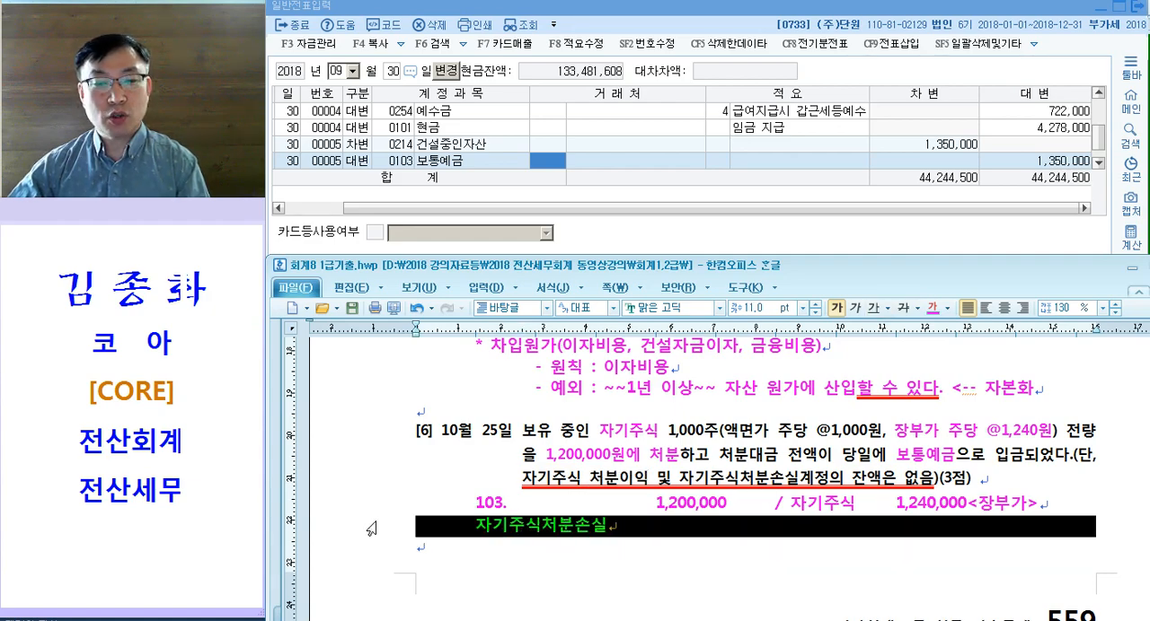
key("shift+Up")
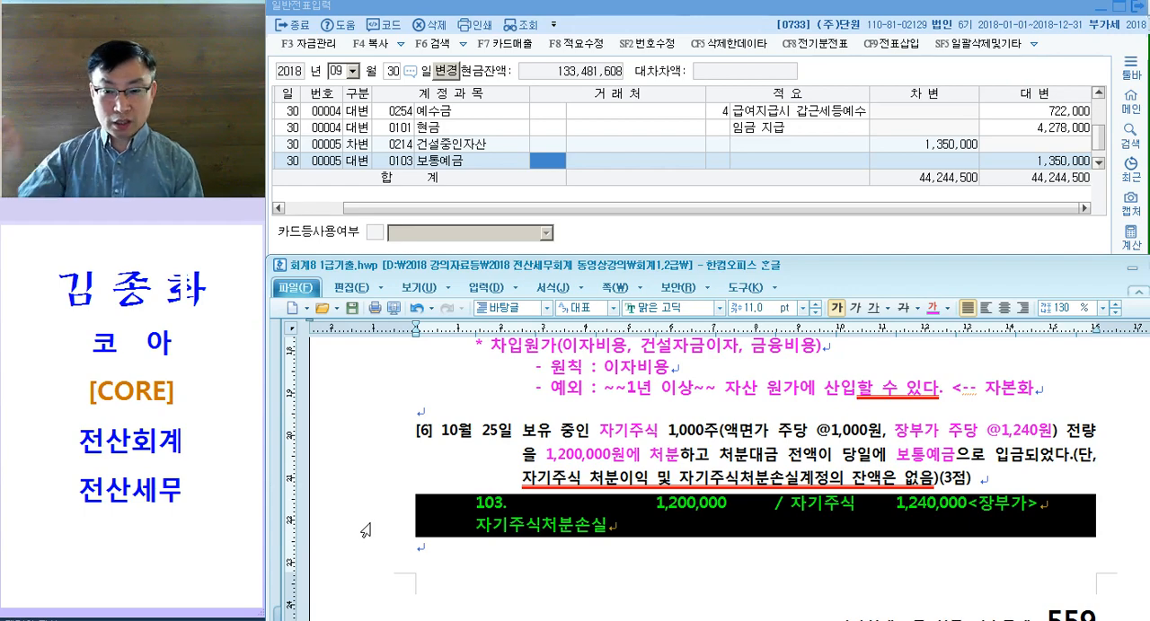
left_click(877, 515)
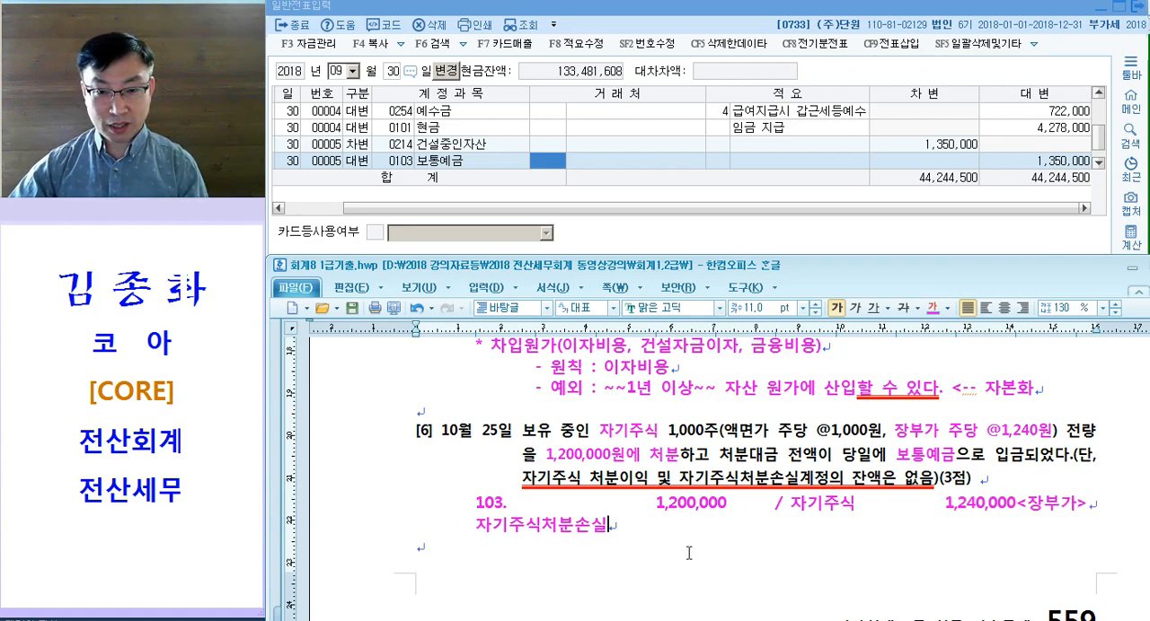
Step: Switch to the 일반전표입력 window in KcLep and open the date 10월 25일
left_click(412, 159)
key("Escape")
key("Escape")
type("103")
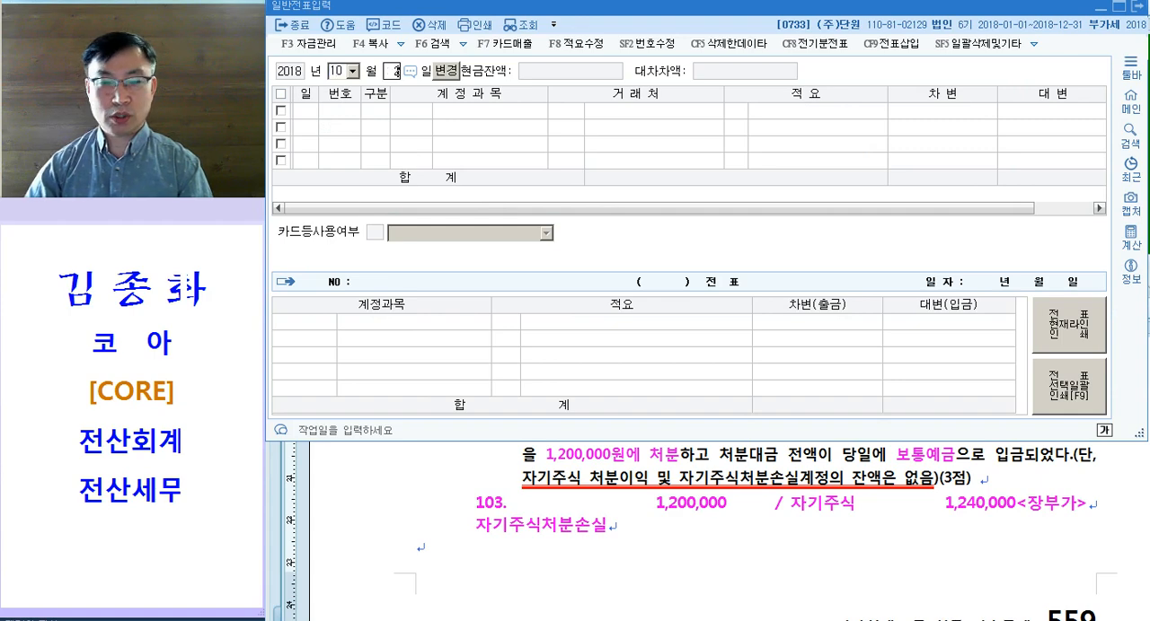
type("5")
key("Return")
Step: Enter a 대변 line for account 0383 자기주식 with the amount 1,240,000 and no customer
type("4자기")
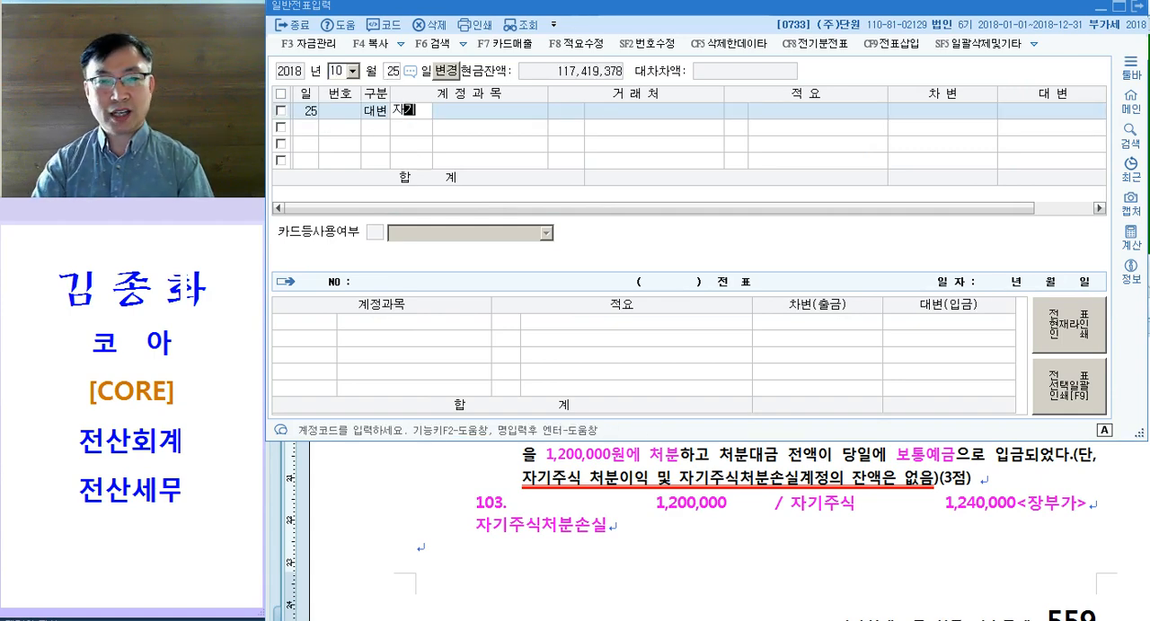
key("Return")
key("Down")
key("Down")
key("Return")
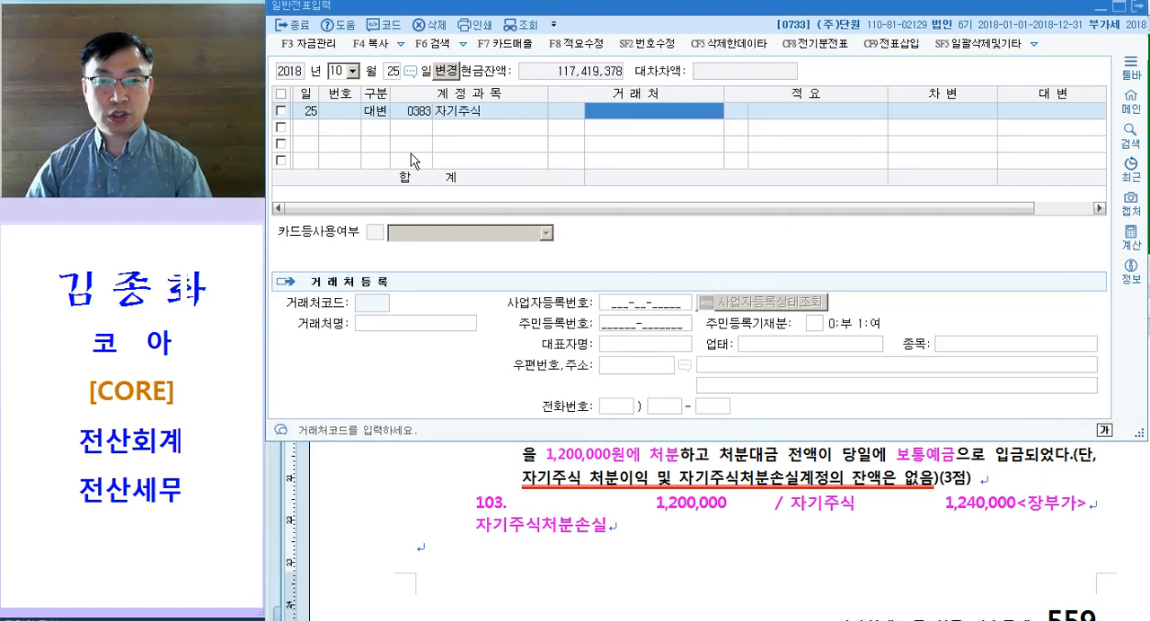
key("Return")
key("Return")
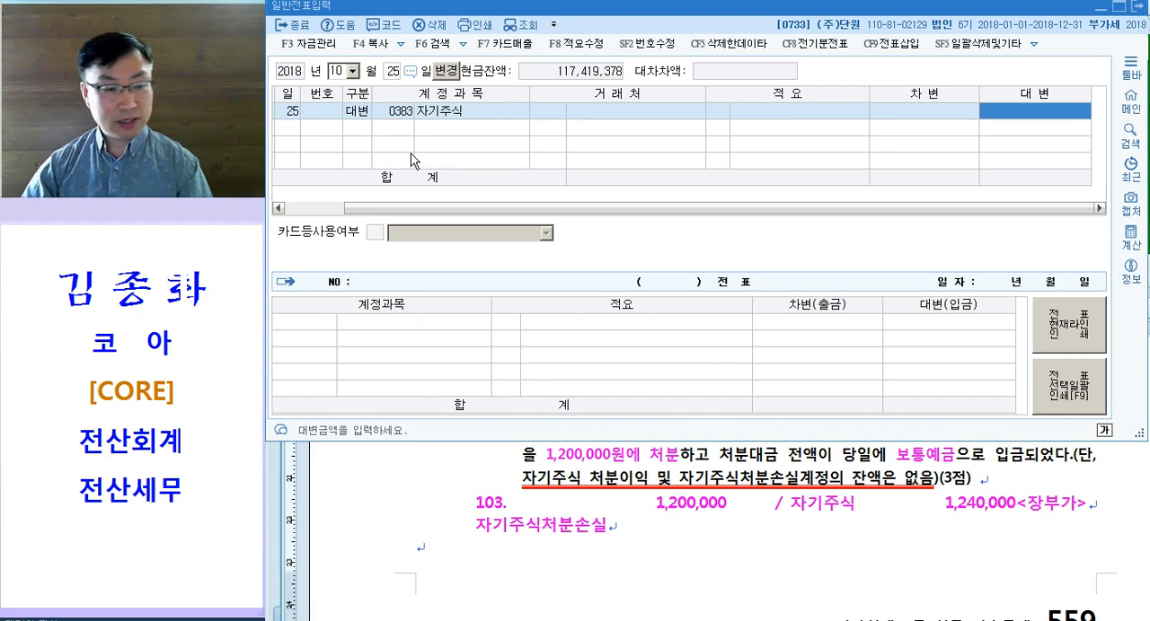
type("1240000")
key("Return")
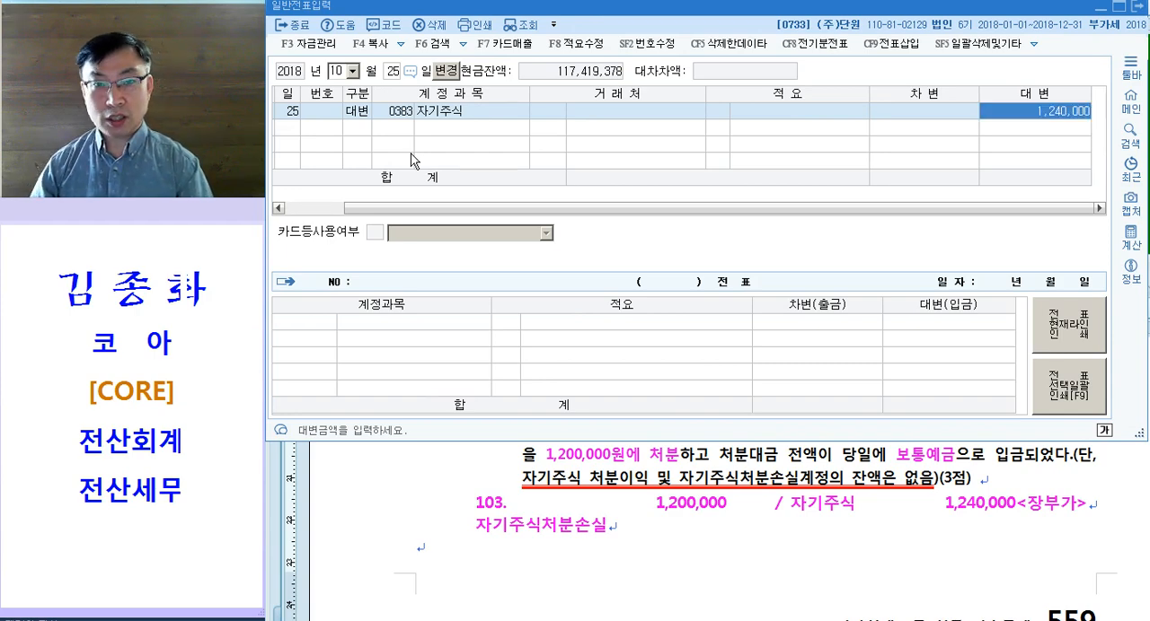
Step: Add a 차변 line for account 103 보통예금 with the amount 1,200,000
type("3")
key("Return")
type("103")
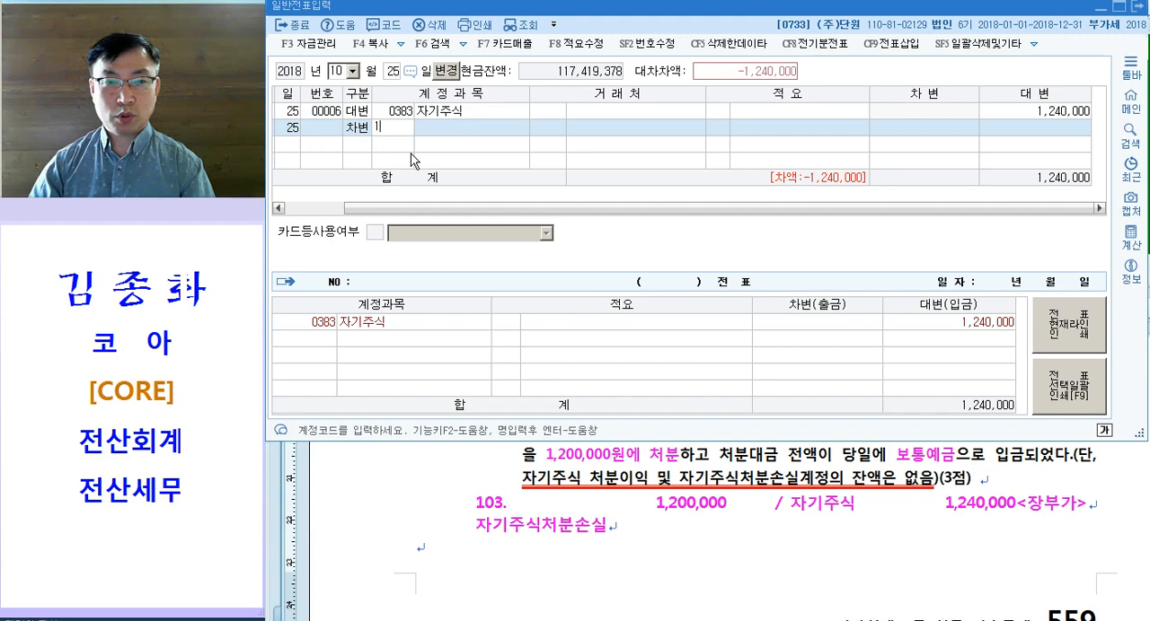
key("Return")
key("Return")
key("Return")
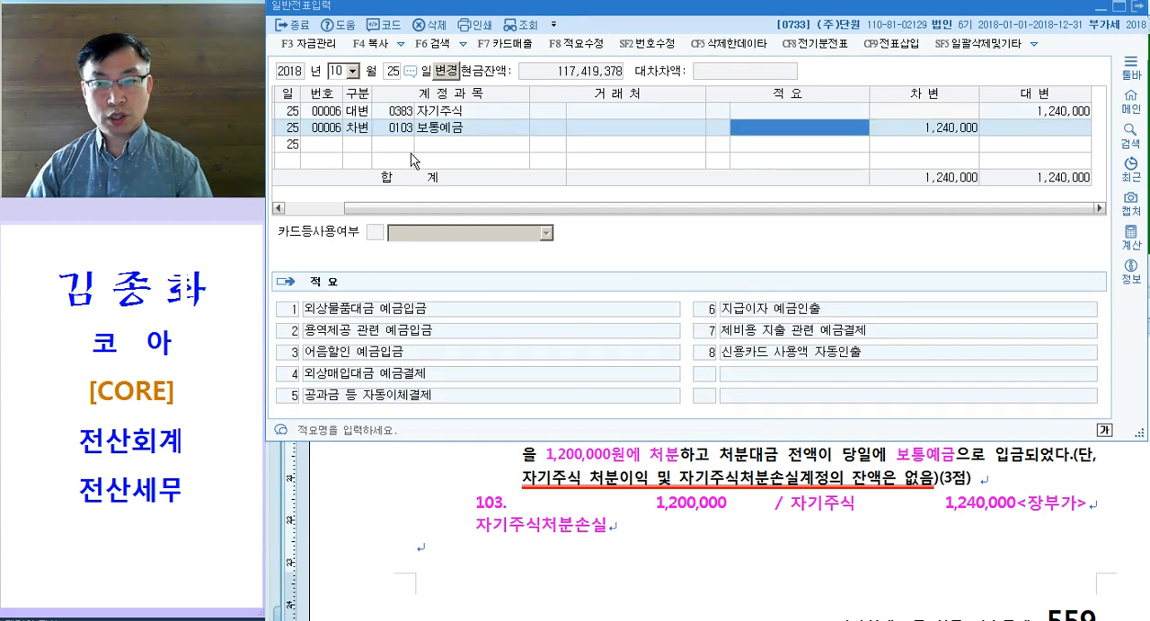
key("Return")
type("1,200")
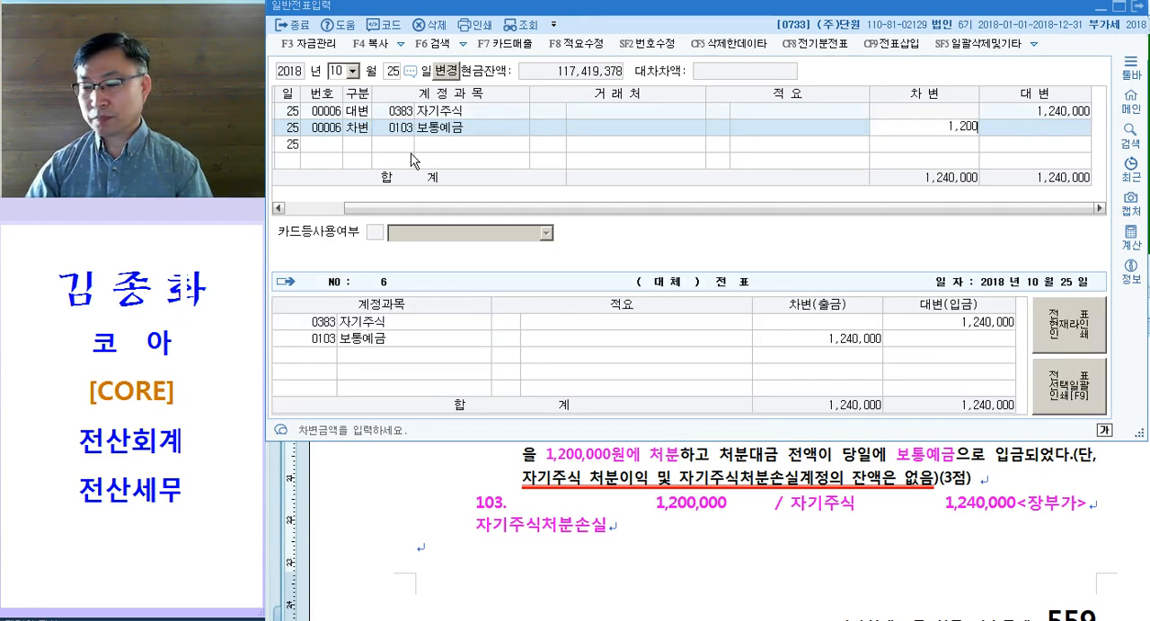
type(",000")
key("Return")
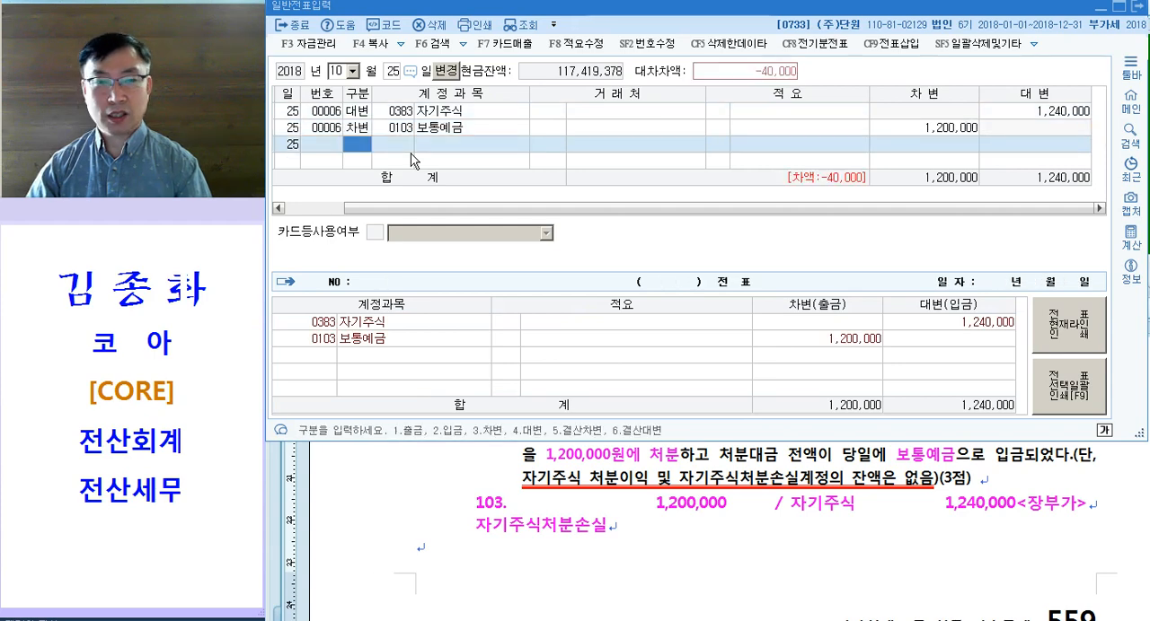
Step: Add a 차변 line for account 0390 자기주식처분손실 with the balancing amount 40,000
type("3")
type("자기")
key("Return")
key("Down")
key("Down")
key("Down")
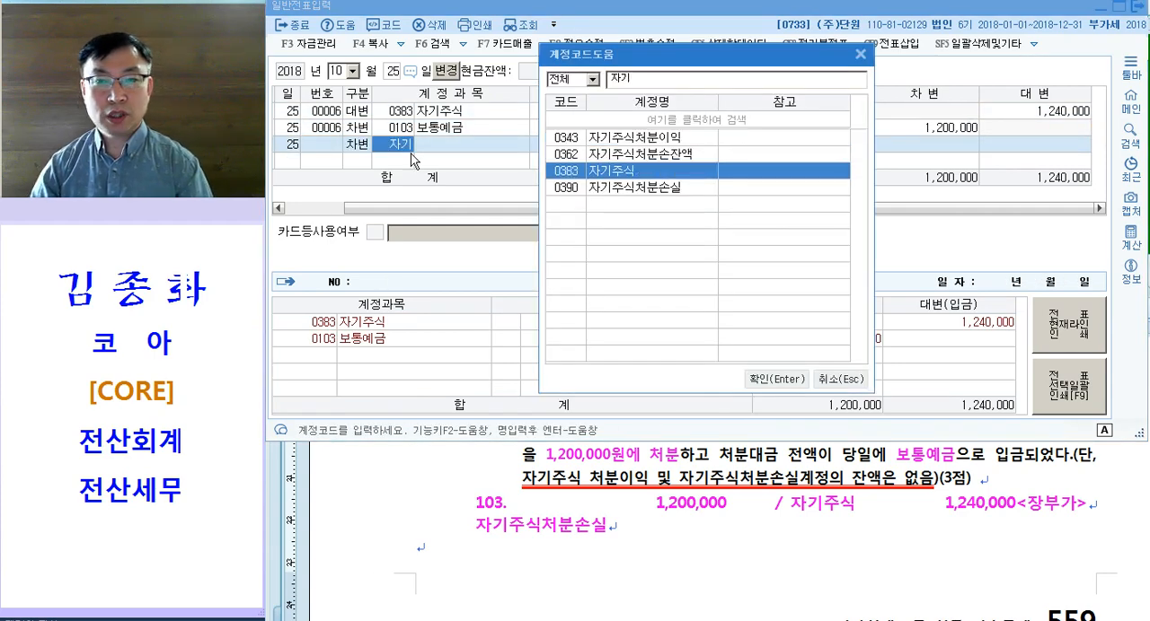
key("Return")
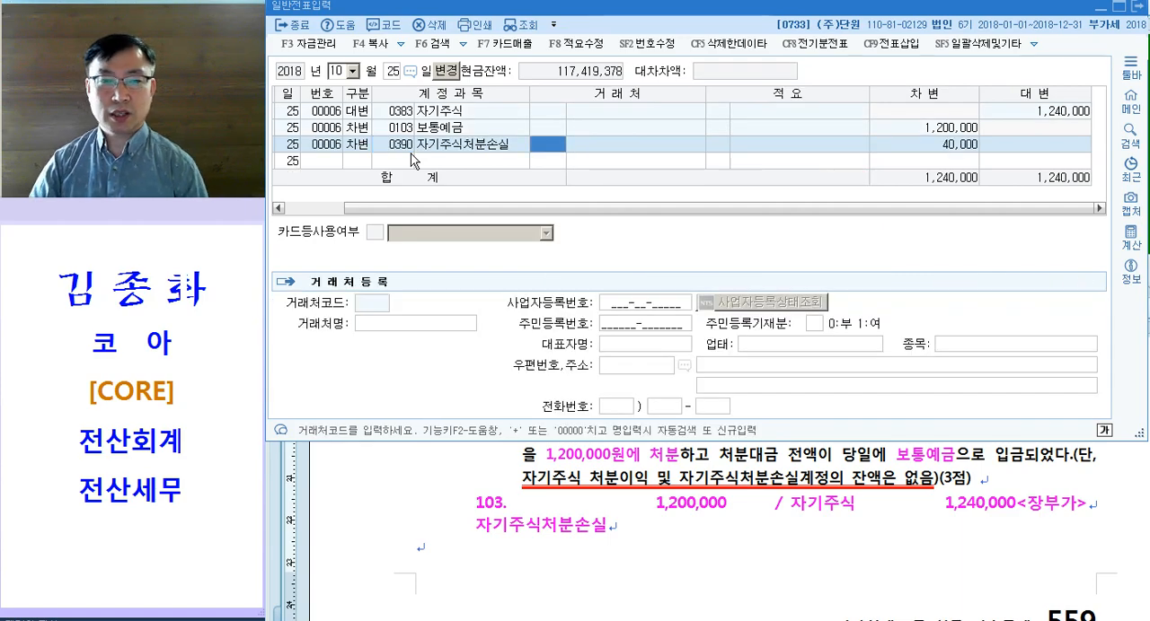
key("Return")
key("Return")
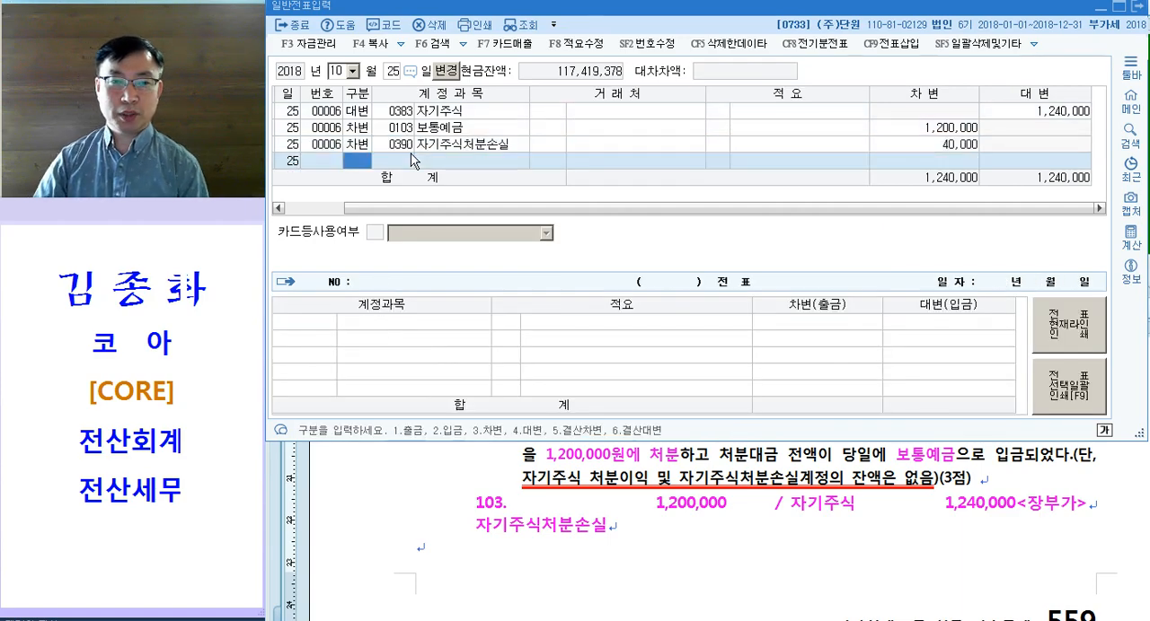
Step: In the 한글 exam document, colour the phrase 불량으로 반품 magenta in 문제3 question [1]
left_click(642, 502)
scroll(641, 485, "down", 6)
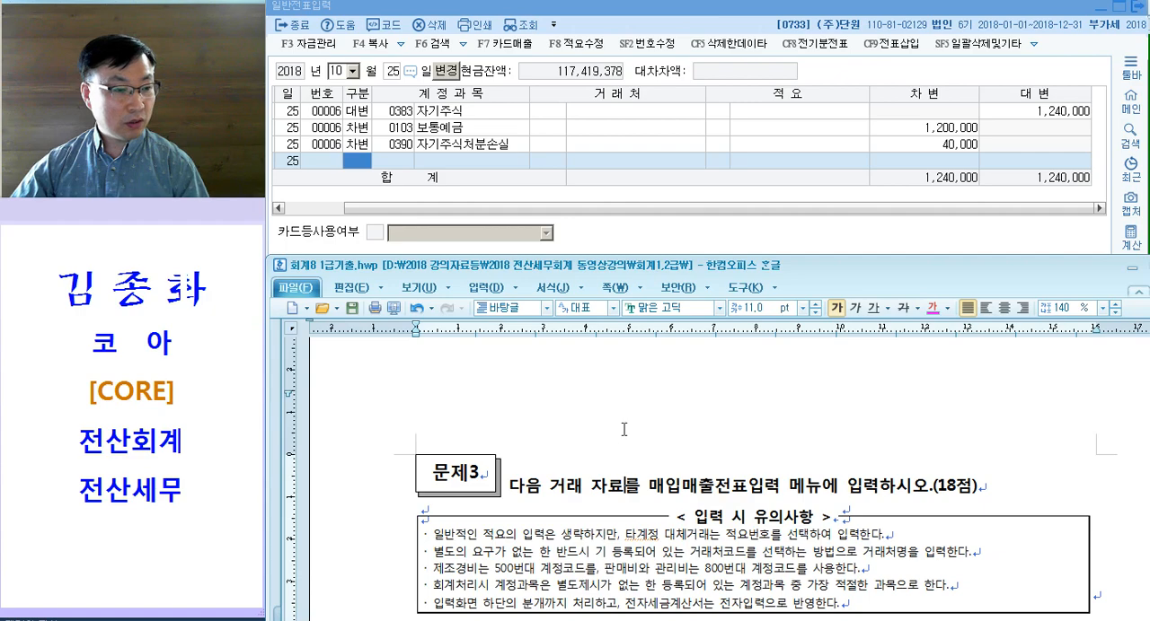
scroll(622, 442, "down", 5)
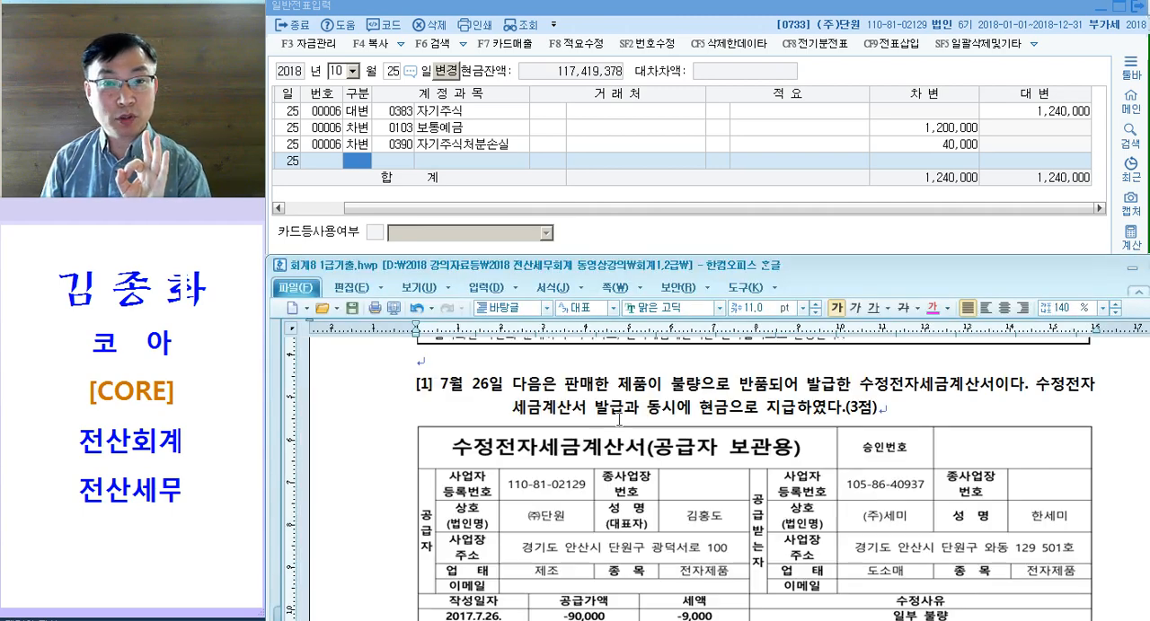
left_click(598, 392)
left_click_drag(662, 393, 763, 395)
key("ctrl+m")
key("d")
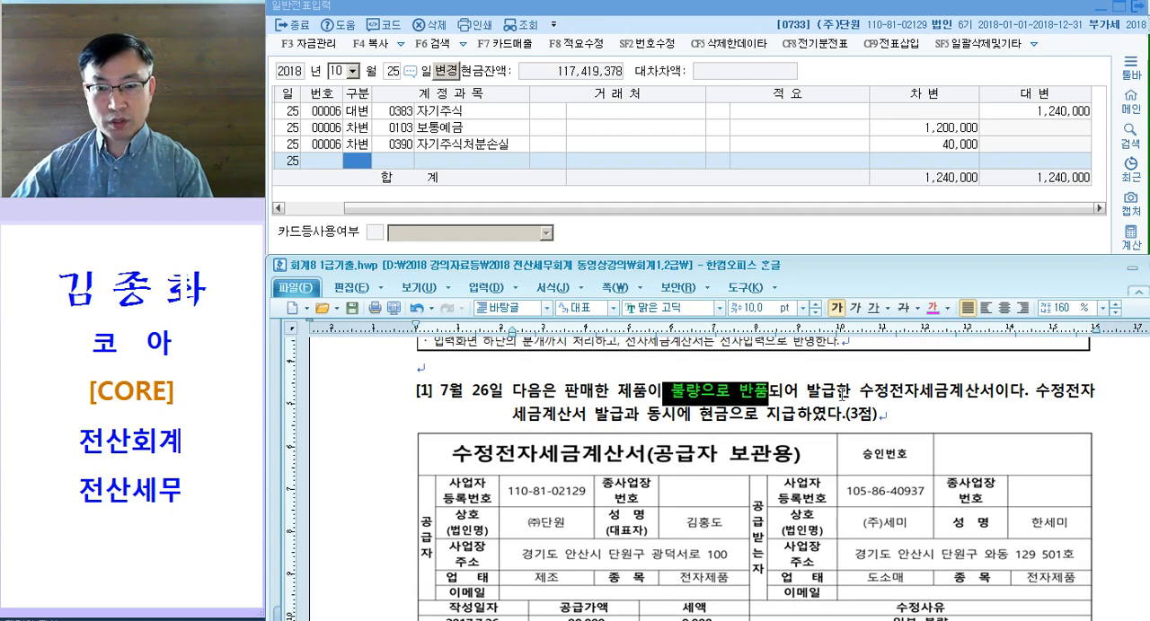
Step: Colour 수정전자세금계산서 and 현금 magenta in the text of question [1]
left_click_drag(854, 396, 995, 396)
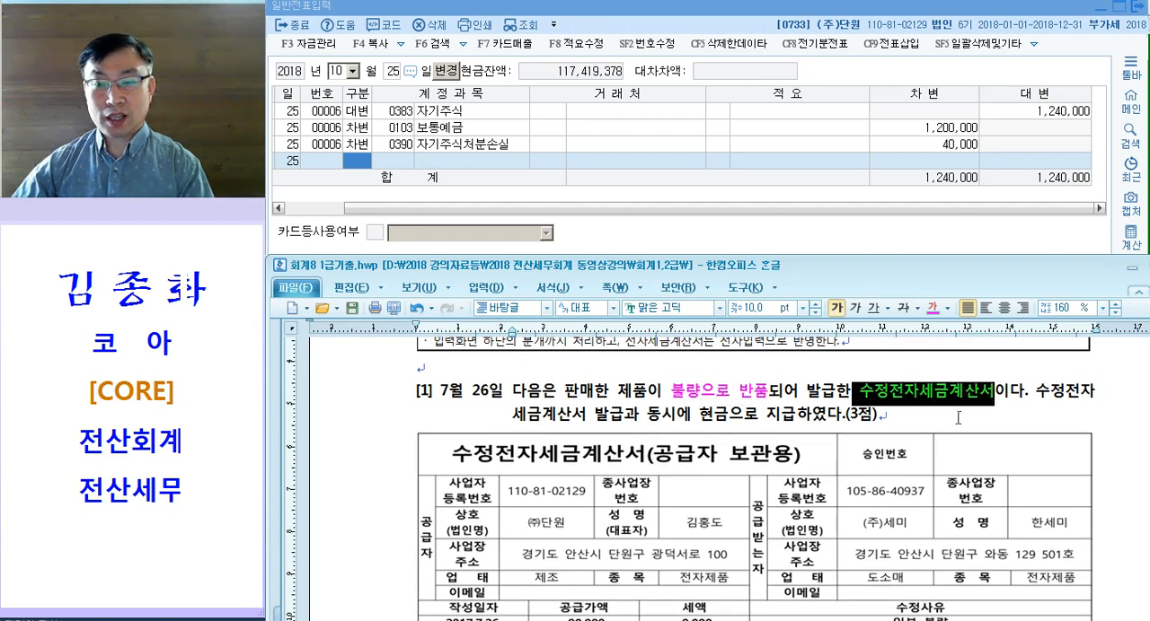
key("ctrl+m")
key("d")
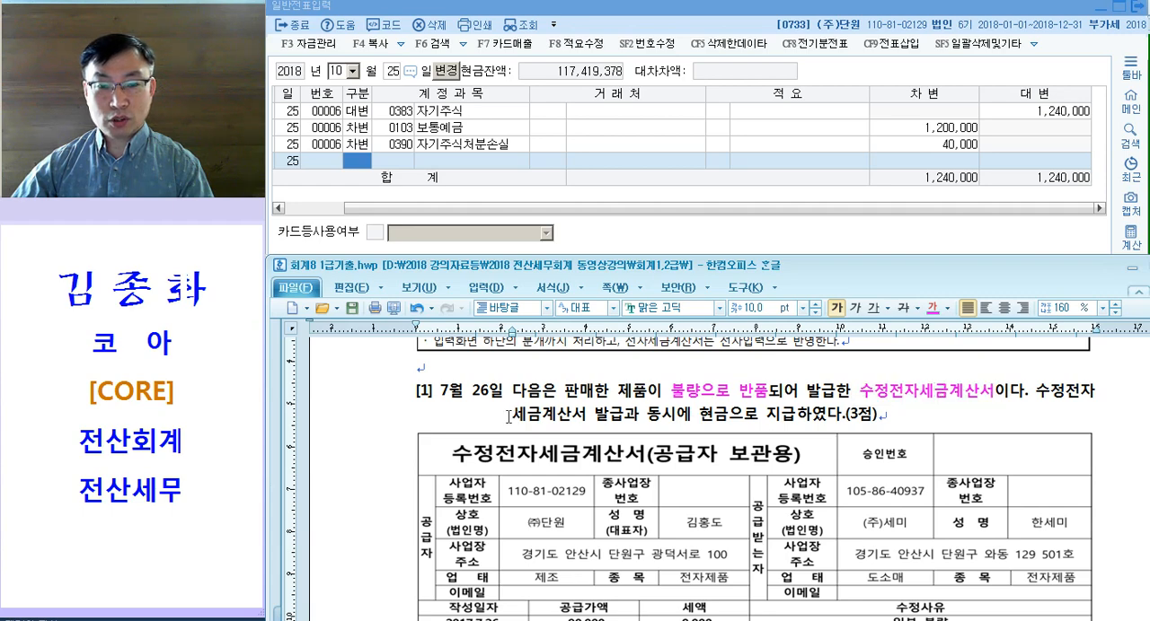
left_click_drag(510, 416, 629, 417)
left_click_drag(698, 417, 728, 417)
key("ctrl+m")
key("d")
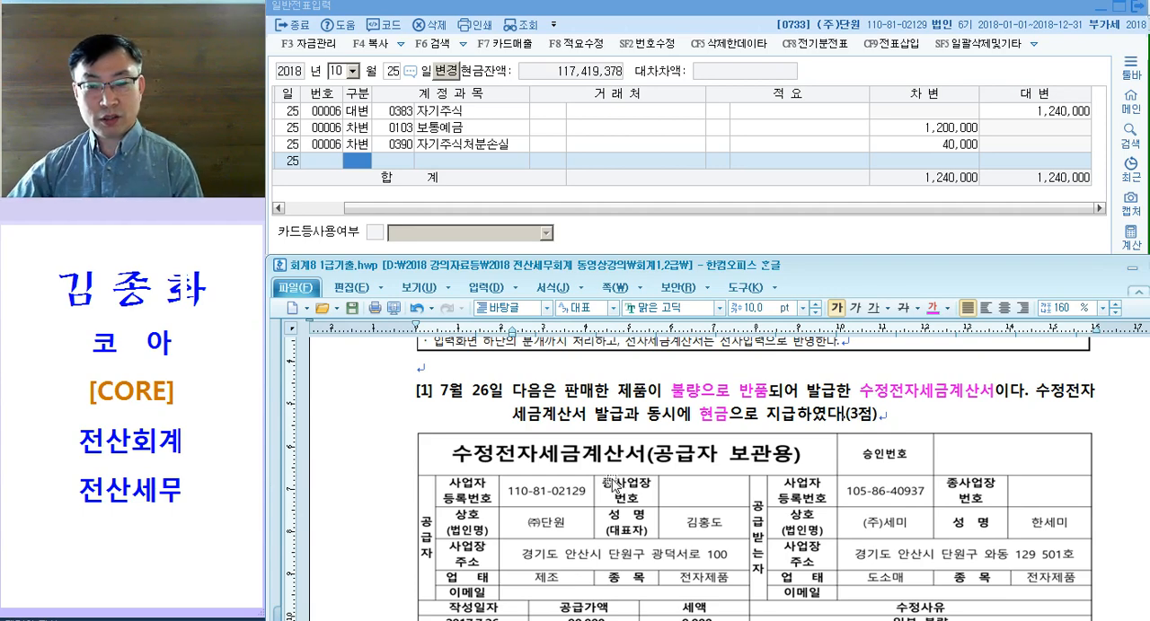
key("BackSpace")
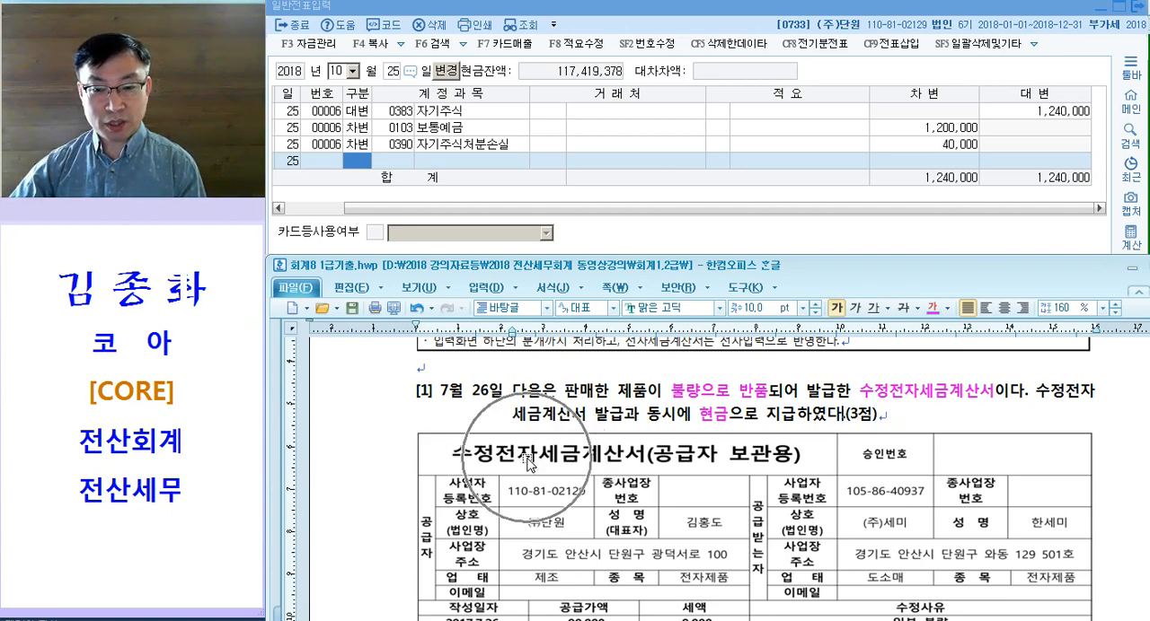
Step: Review the revised tax invoice of question [1], then replace 일반전표입력 with 매입매출전표입력 in KcLep
scroll(530, 463, "down", 3)
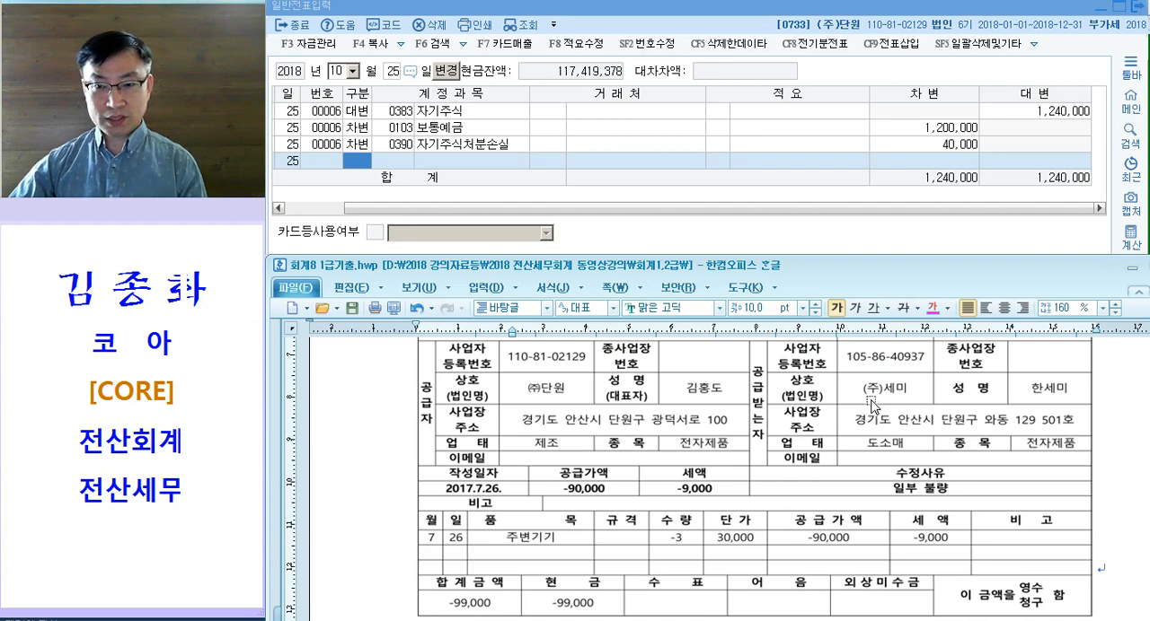
scroll(871, 406, "down", 2)
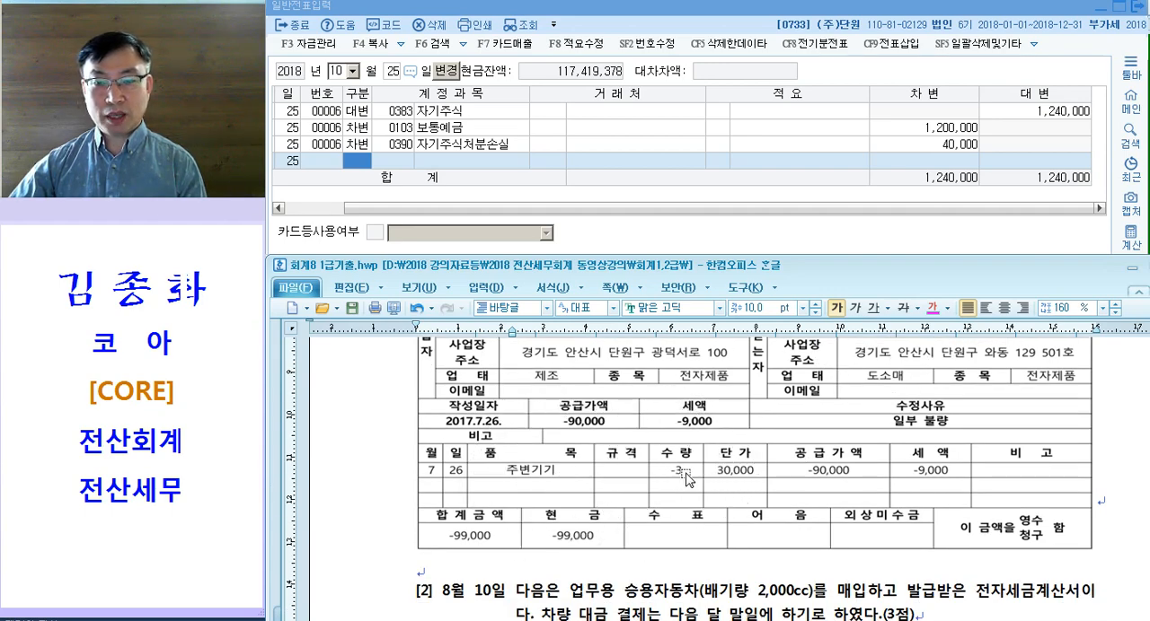
left_click(603, 145)
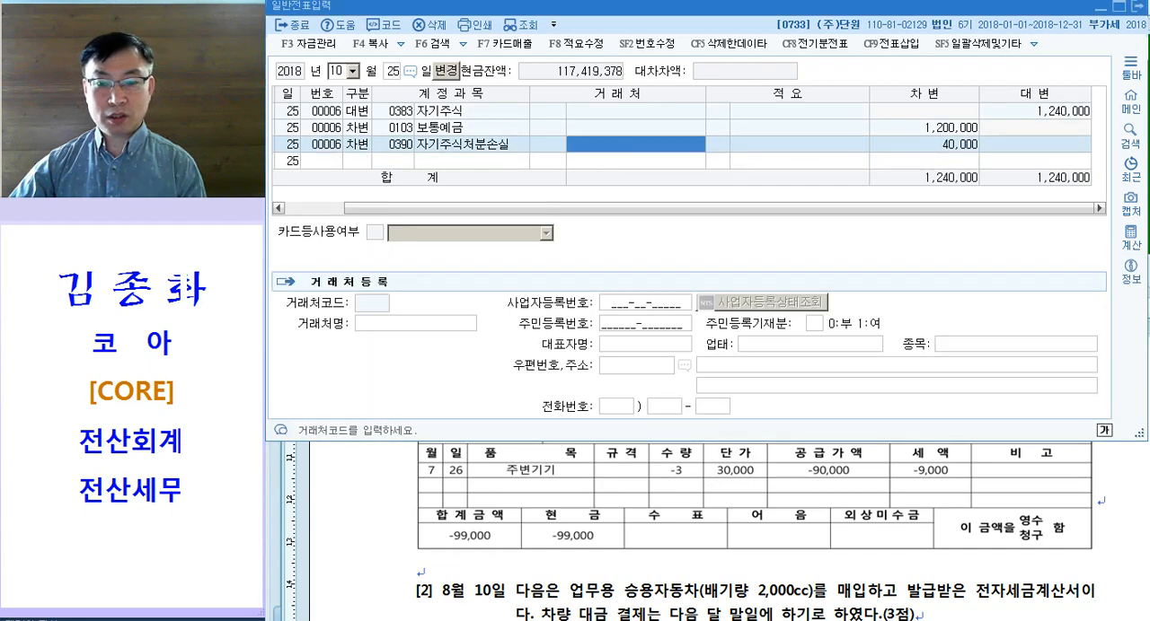
key("Escape")
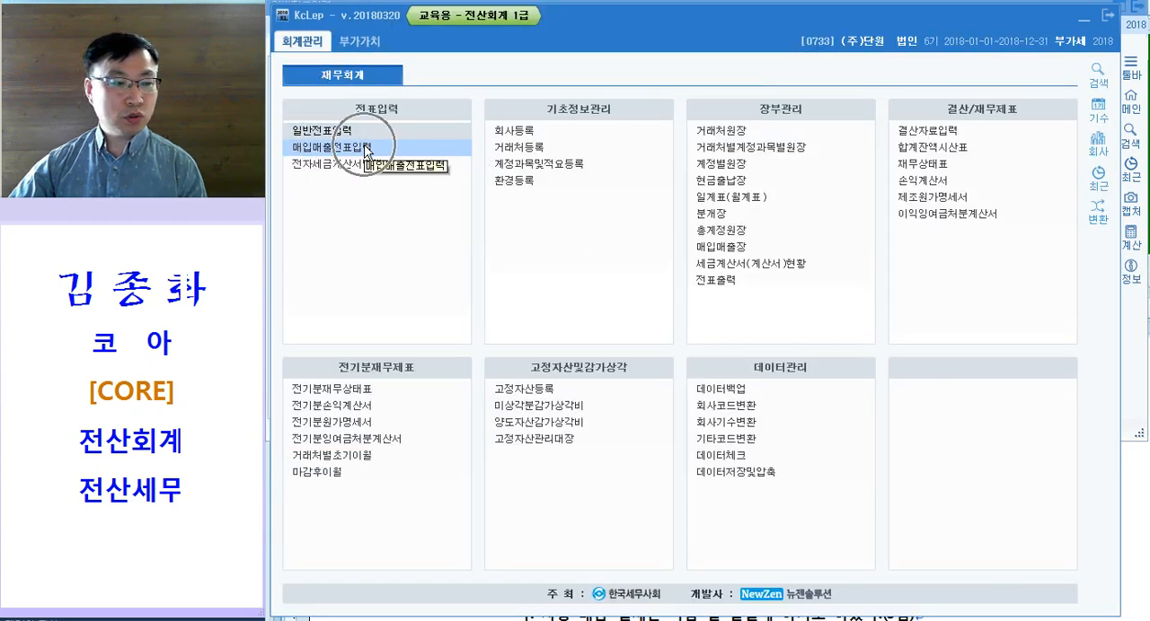
left_click(366, 148)
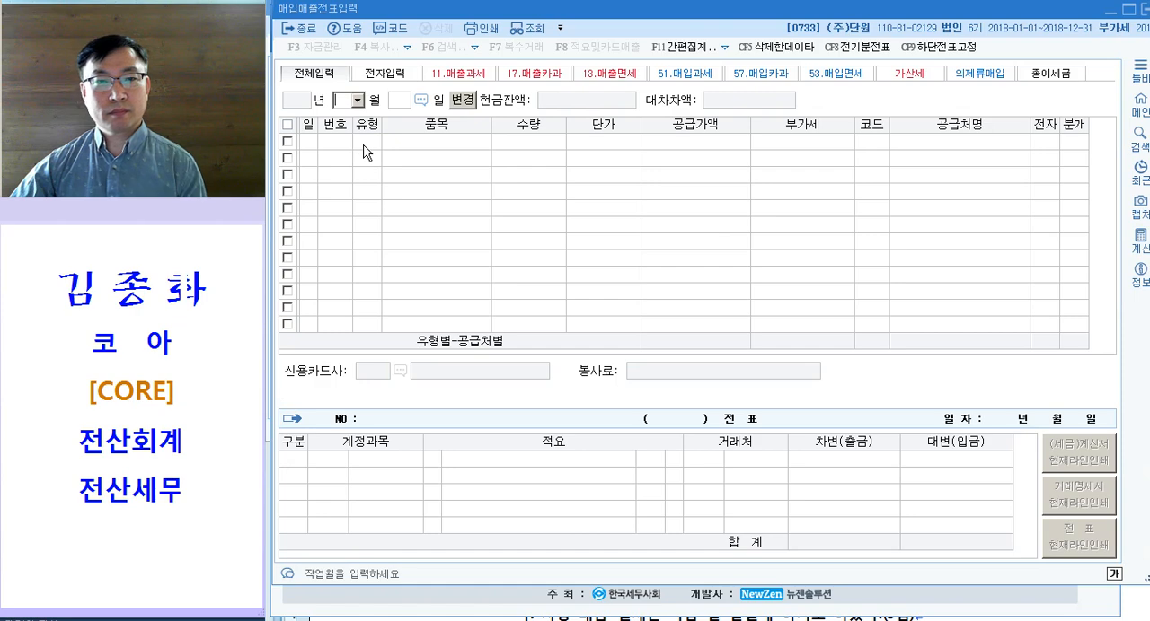
Step: Shrink the 매입매출전표입력 window and begin an entry dated 7월 26일 with VAT type 11 과세
left_click_drag(617, 16, 610, 15)
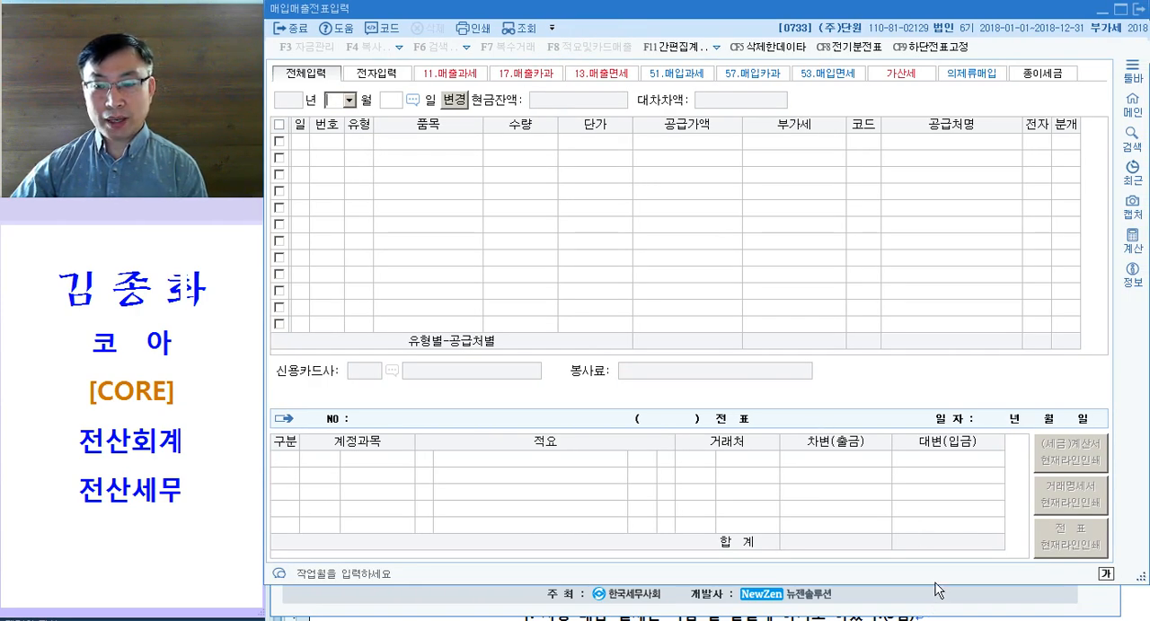
left_click_drag(931, 583, 956, 465)
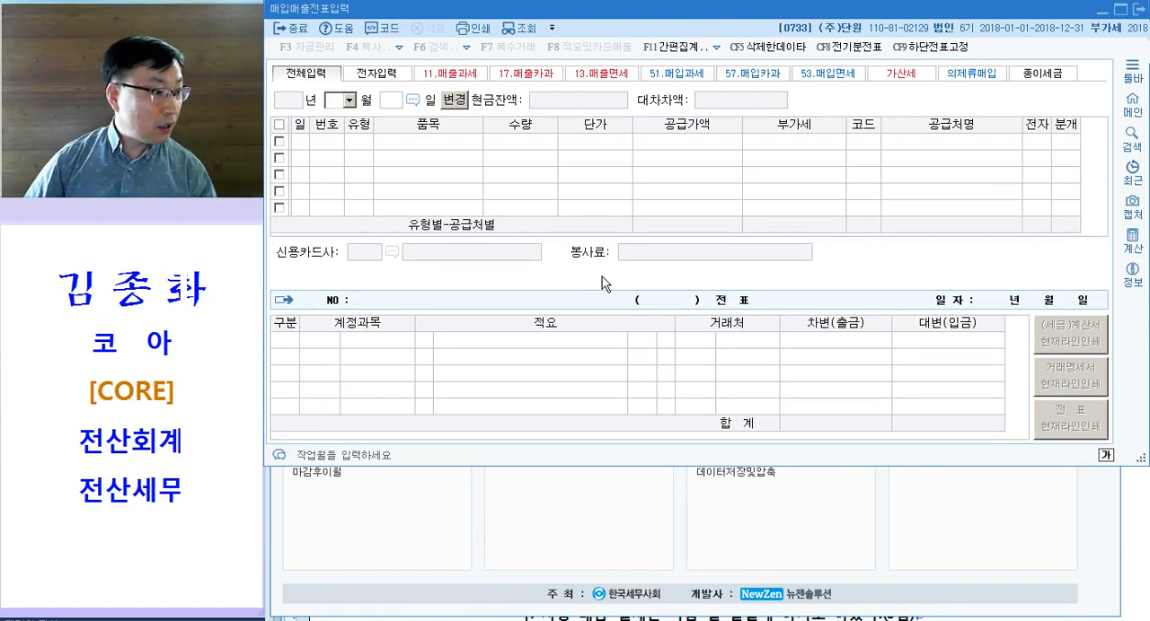
type("726")
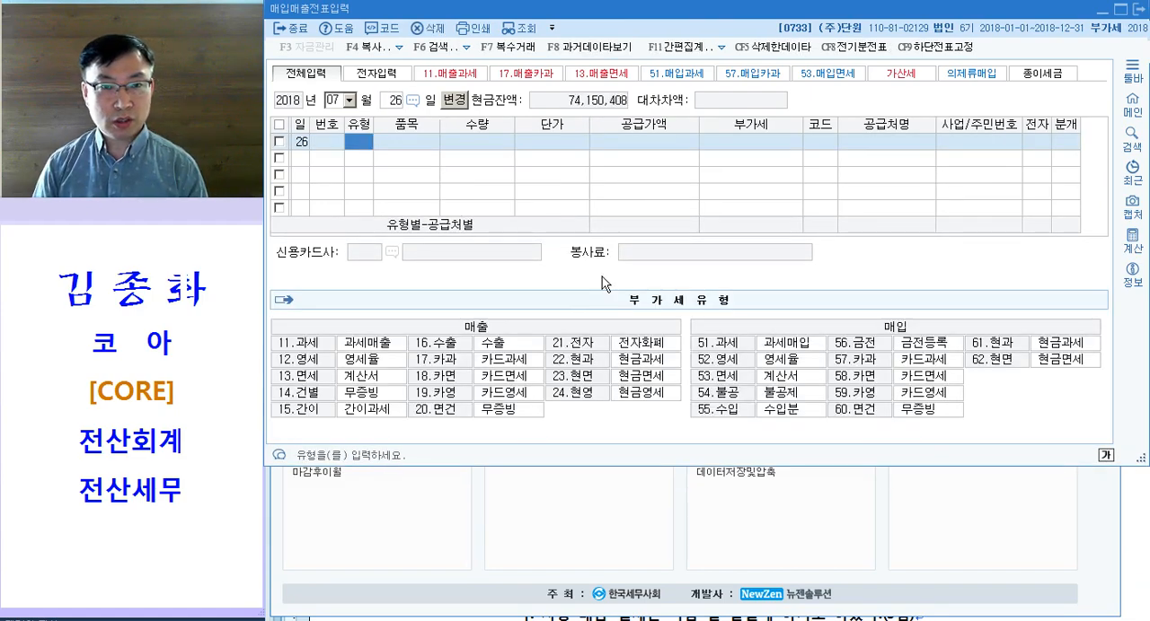
type("11")
key("Return")
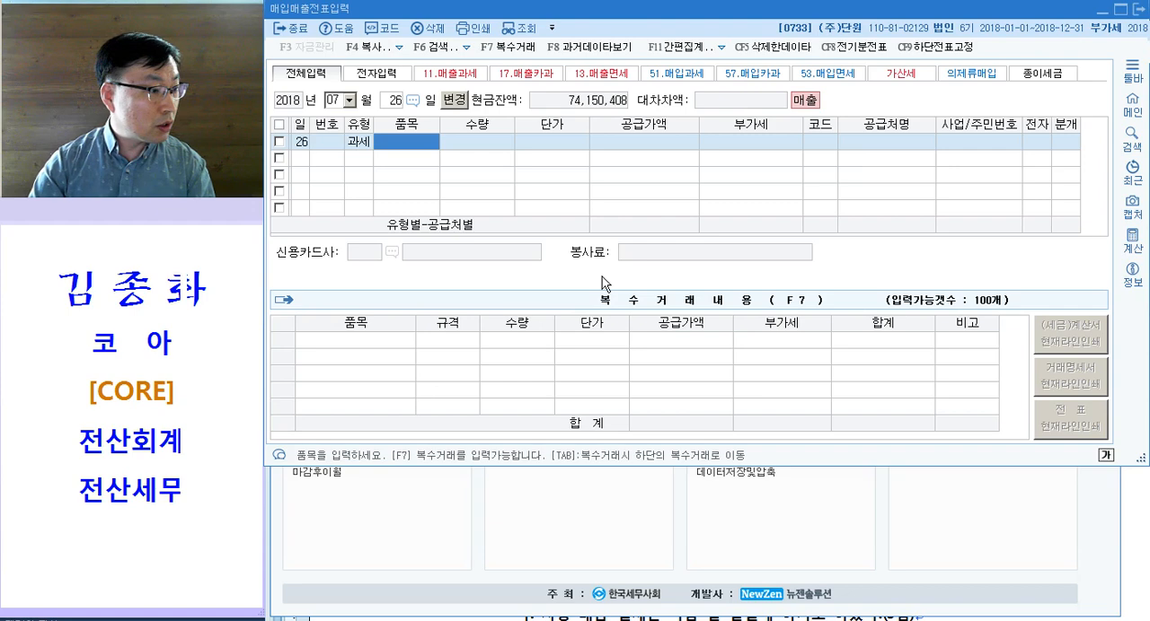
Step: Enter the item 주변기기 반품 with quantity -3 and unit price 30,000
type("주변기기")
type(" 반ㅍ")
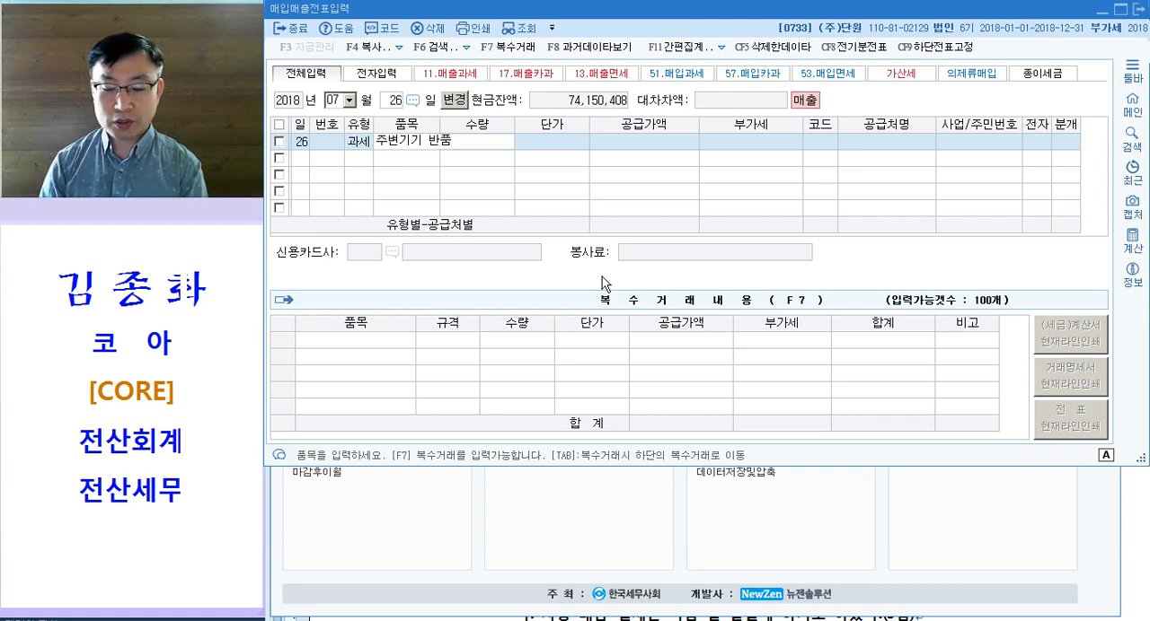
key("Return")
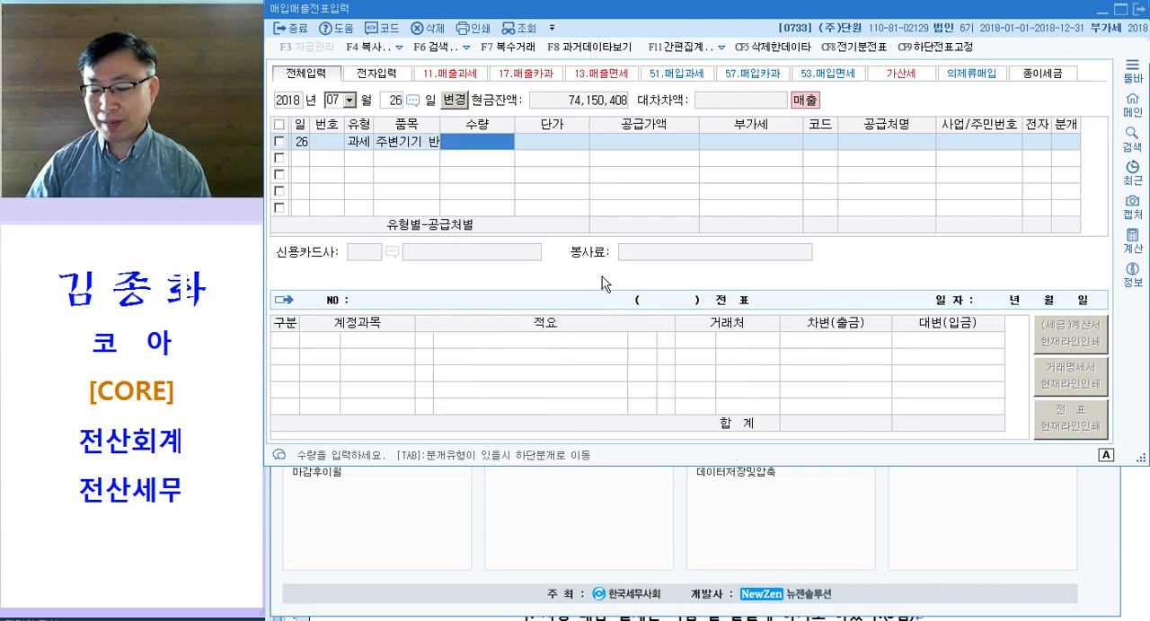
type("-3")
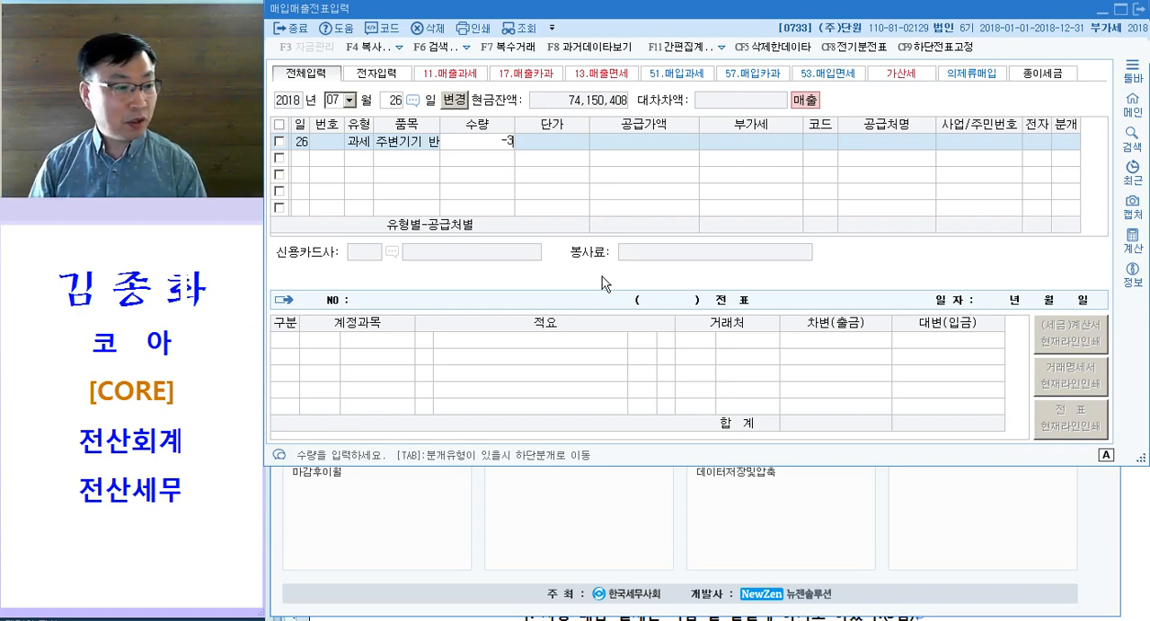
key("Return")
type("30000")
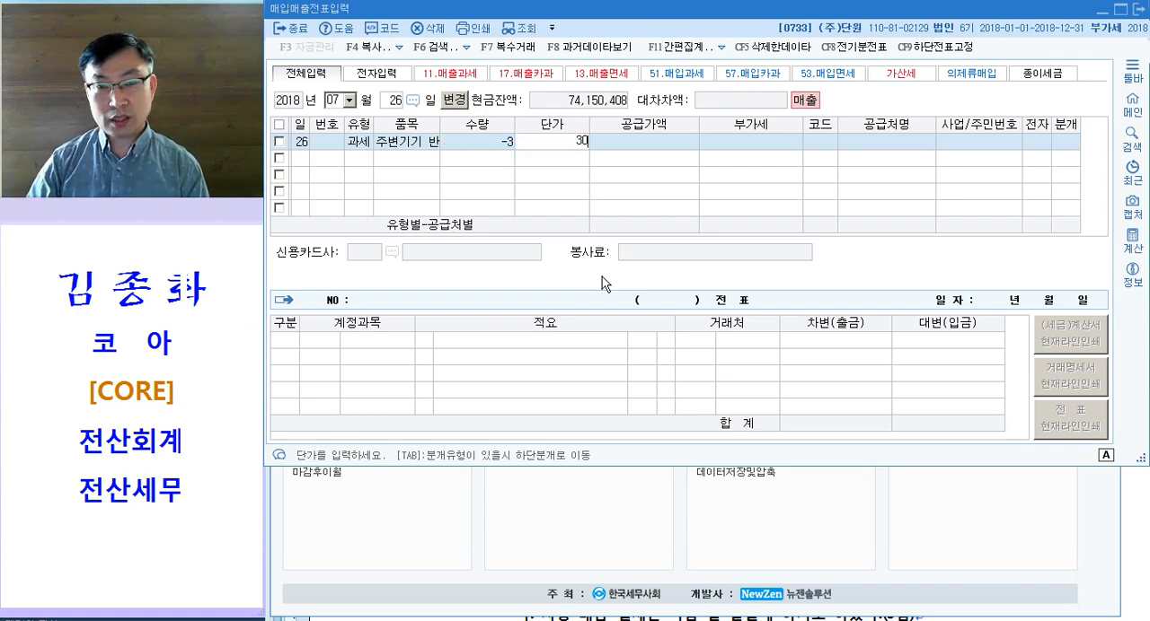
key("Return")
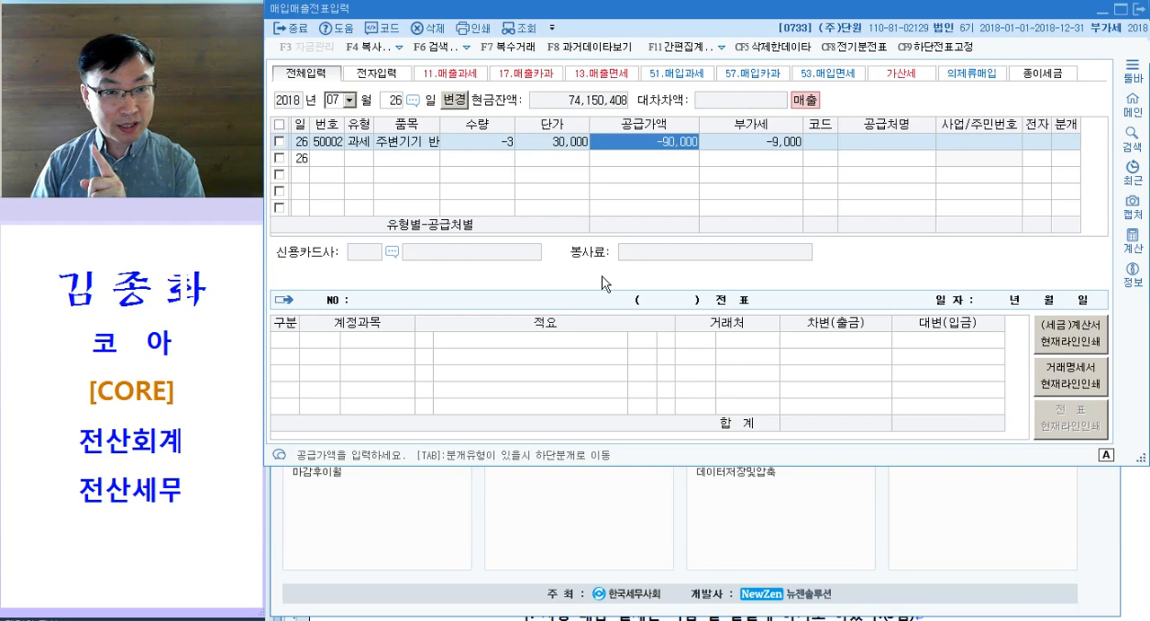
Step: Assign (주)세미 as the trading partner with 전자 set to 여, and journalise the return as 현금
key("Return")
type("세미")
key("Return")
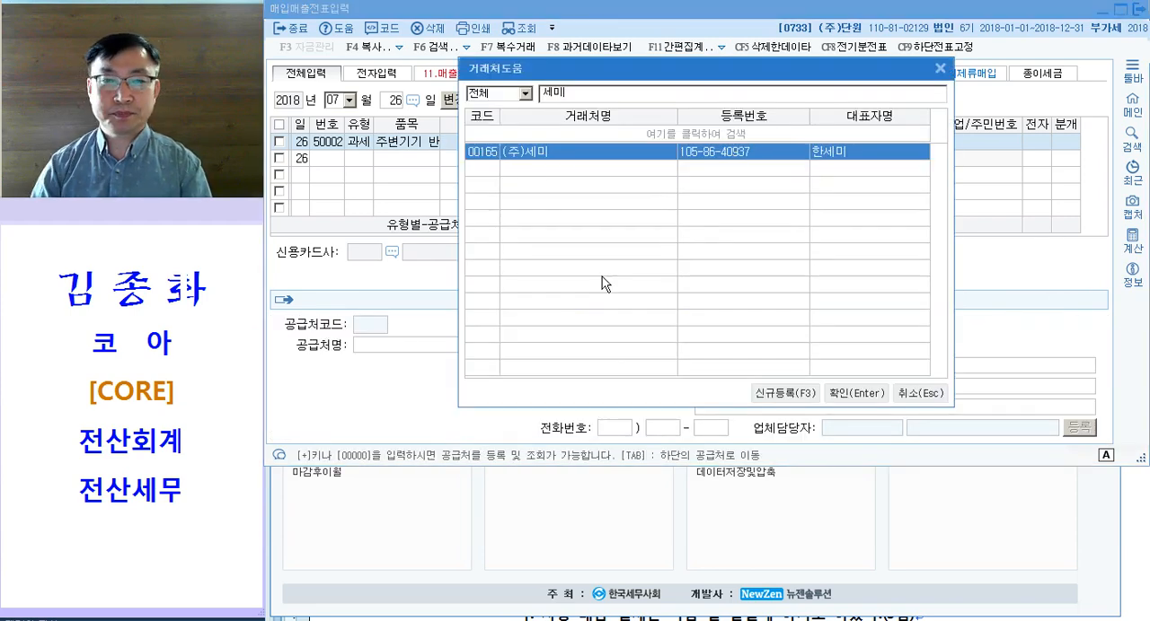
key("Return")
type("1")
key("Return")
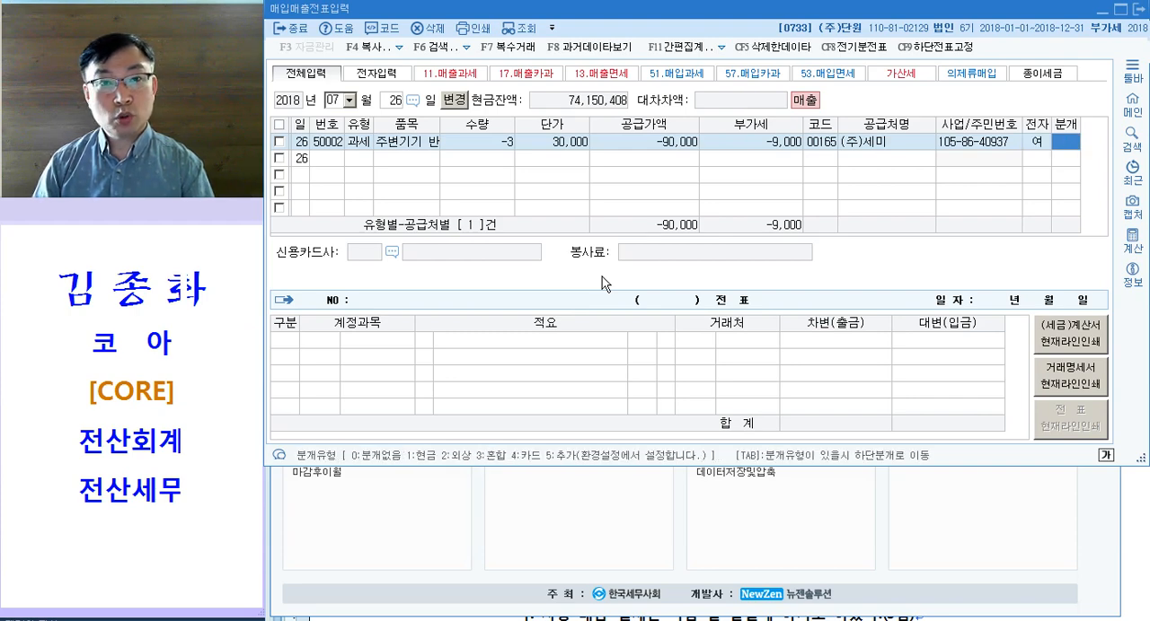
type("1")
key("Return")
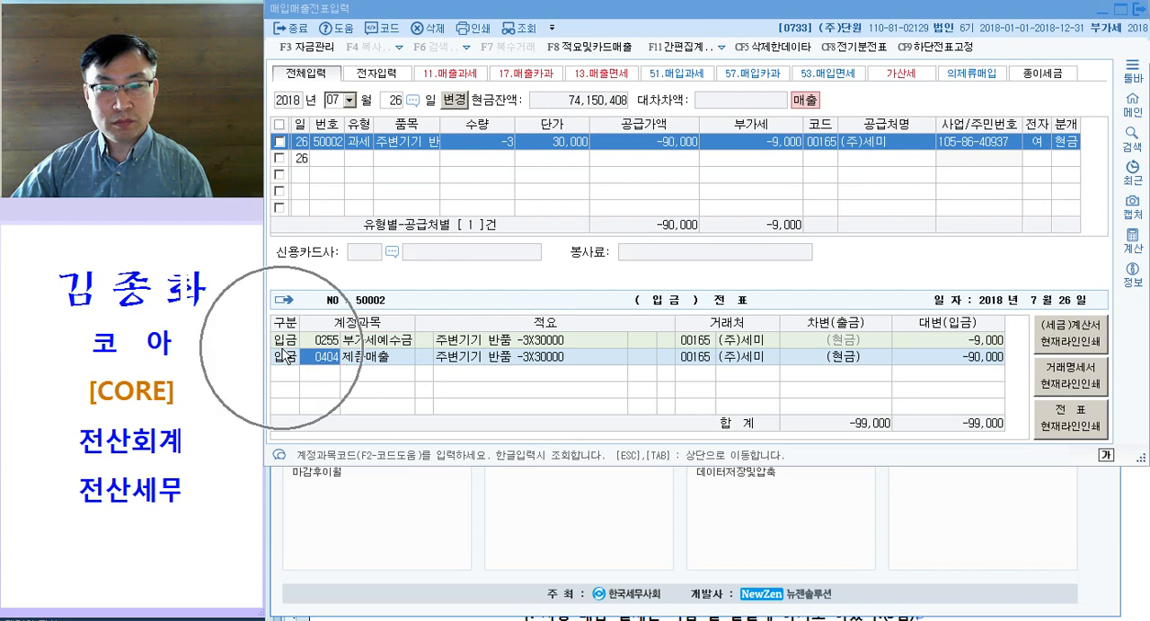
Step: Switch the return's 분개 type to 혼합 and add a 차변 line for account 0101 현금 of -99,000
left_click(1065, 144)
type("3")
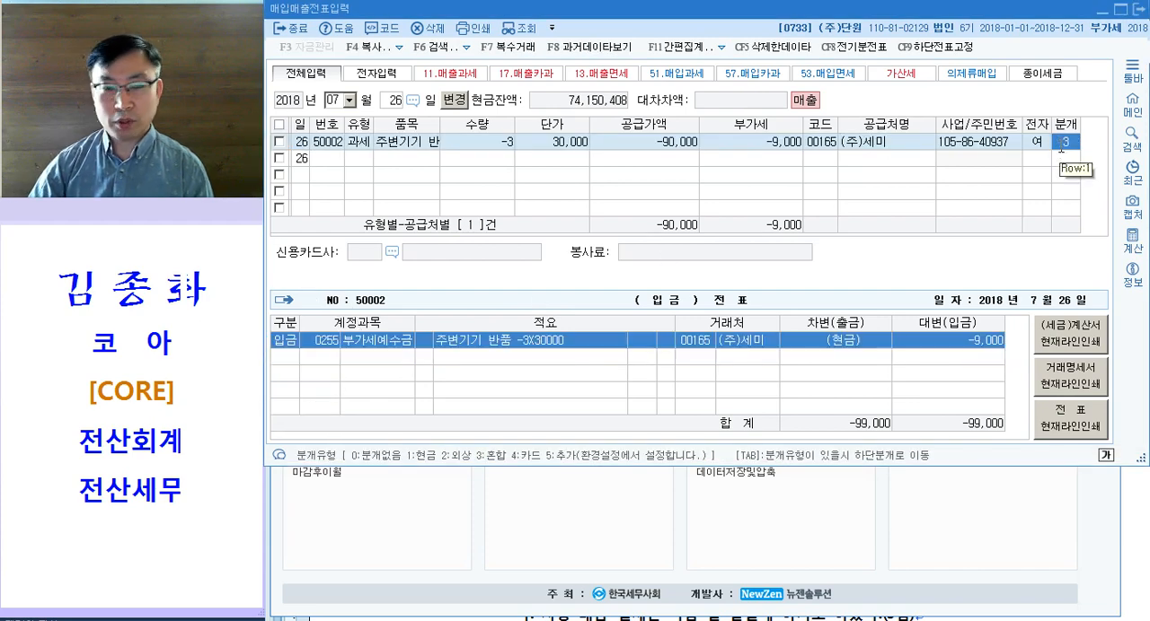
key("Down")
type("3")
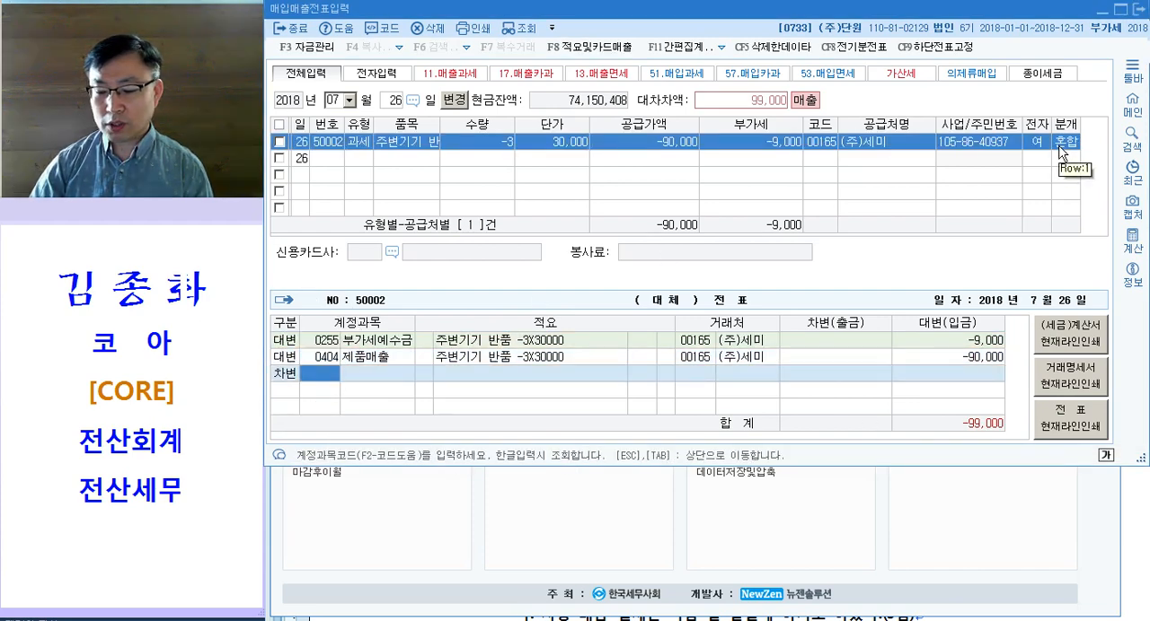
type("101")
key("Return")
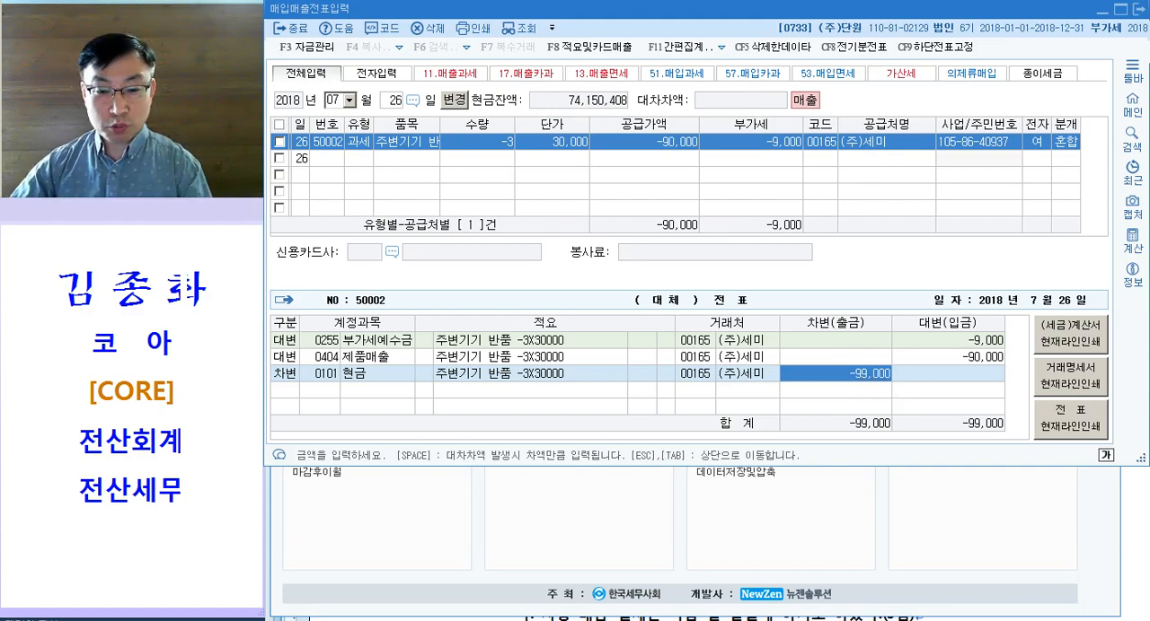
Step: In the 한글 exam document, colour 승용자동차(배기량 2,000cc) and 전자세금계산서 magenta in question [2]
left_click(486, 619)
scroll(505, 422, "down", 3)
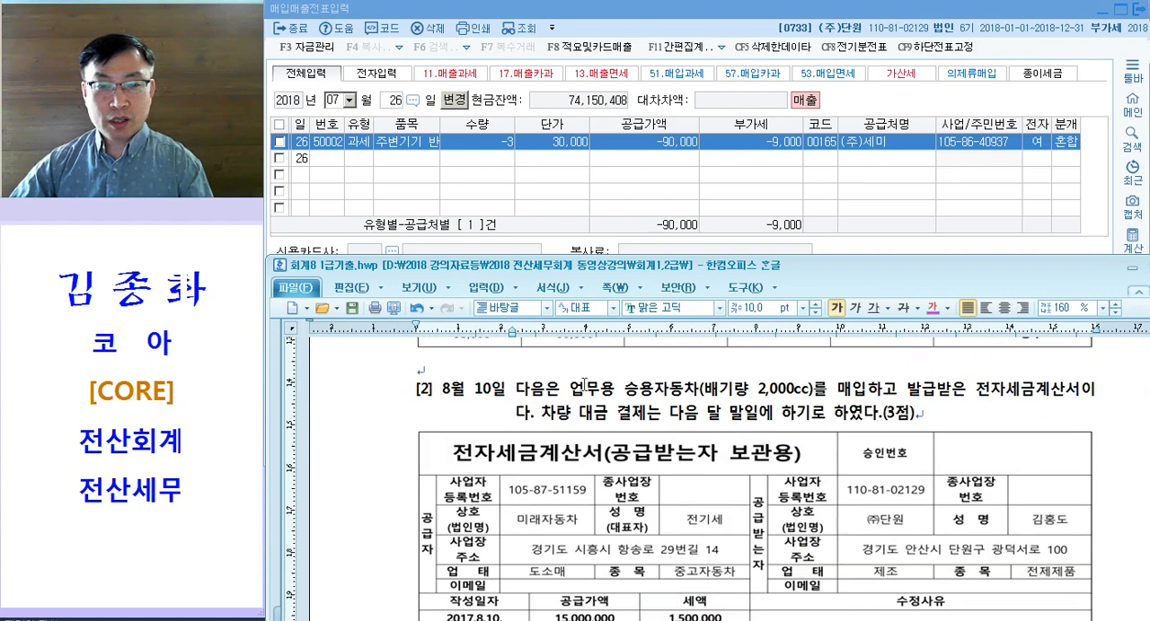
left_click_drag(625, 392, 813, 392)
key("ctrl+m")
key("d")
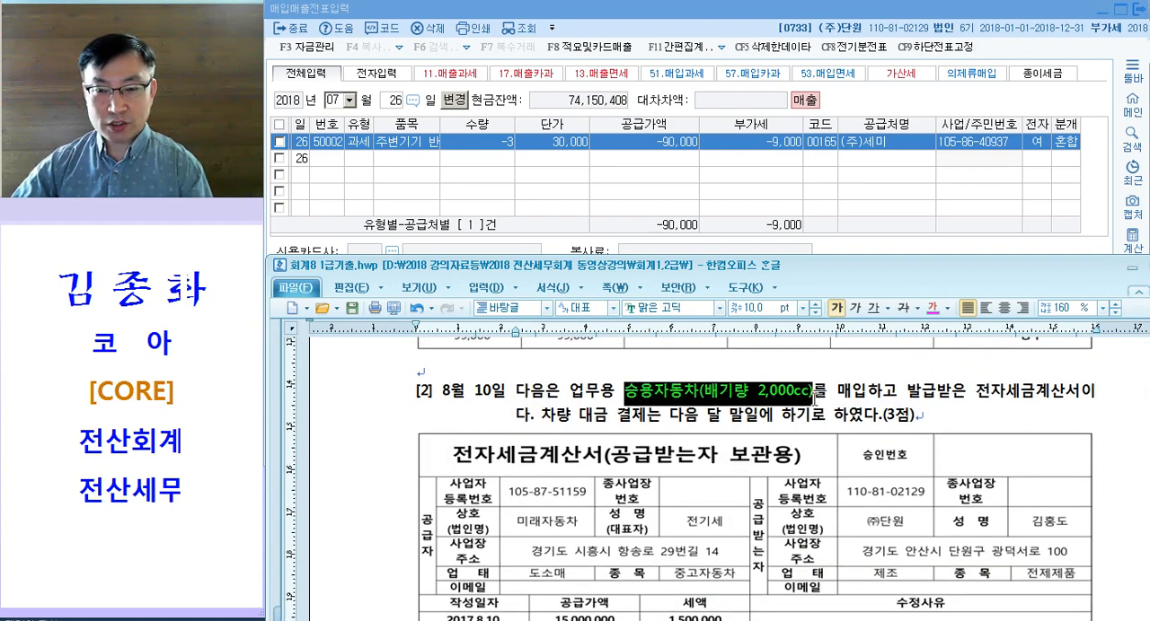
left_click_drag(976, 393, 1081, 393)
key("ctrl+m")
key("d")
Step: Examine the car's engine displacement and the 전자세금계산서 wording in question [2]
left_click(955, 401)
left_click_drag(976, 392, 989, 392)
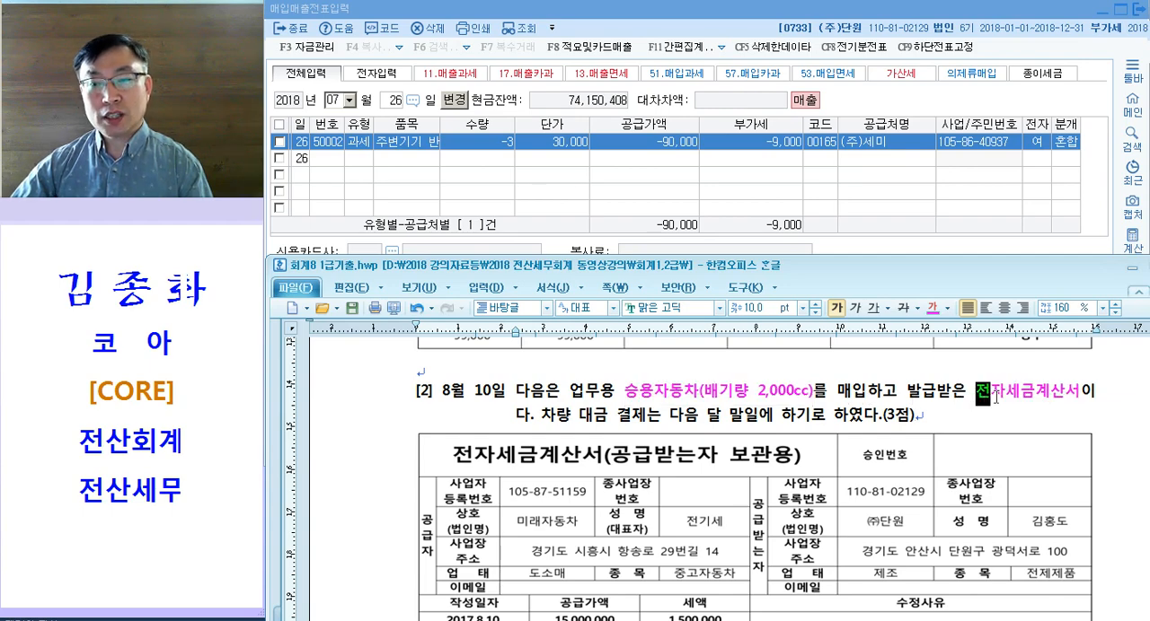
left_click(992, 395)
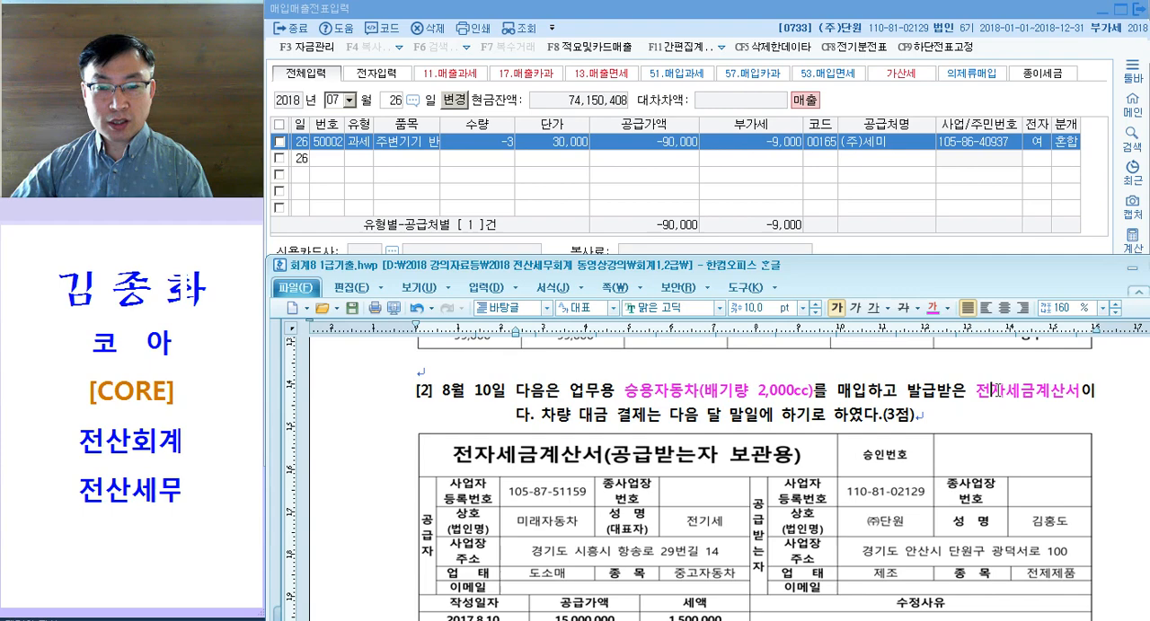
left_click_drag(626, 393, 809, 399)
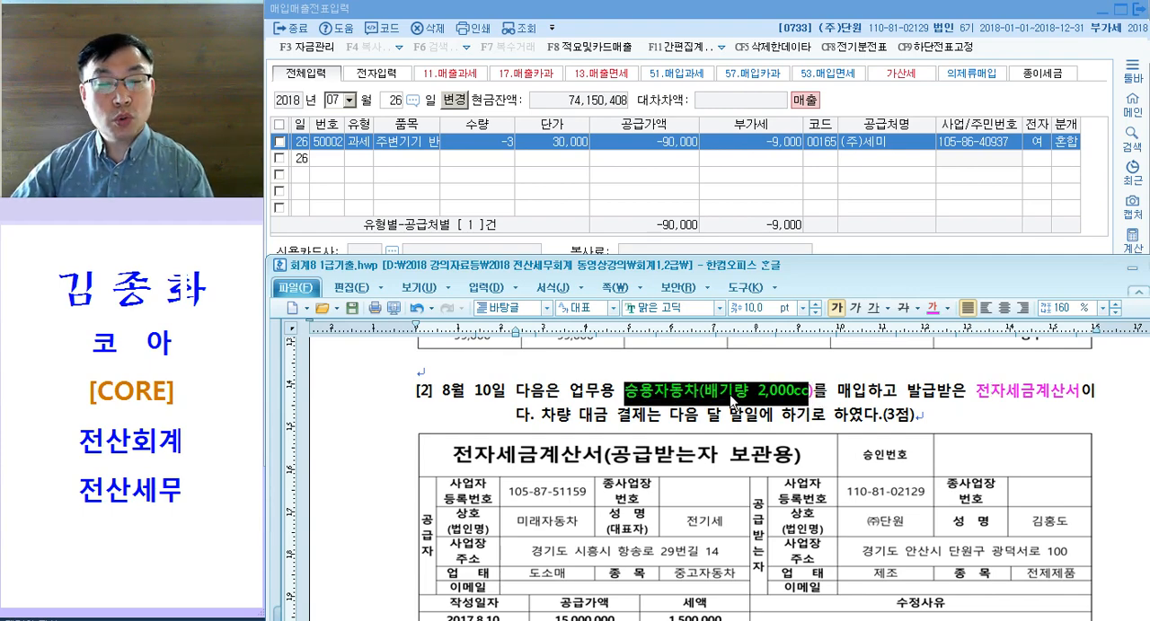
left_click(1071, 395)
left_click_drag(976, 395, 1048, 395)
left_click_drag(669, 392, 763, 392)
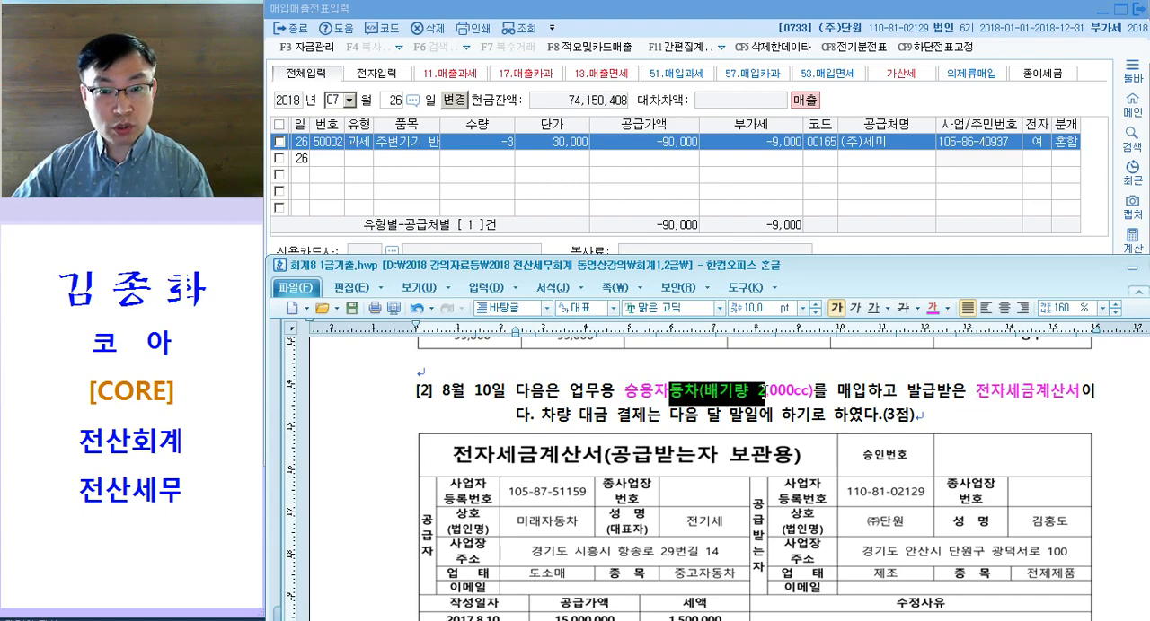
key("ctrl")
key("ctrl")
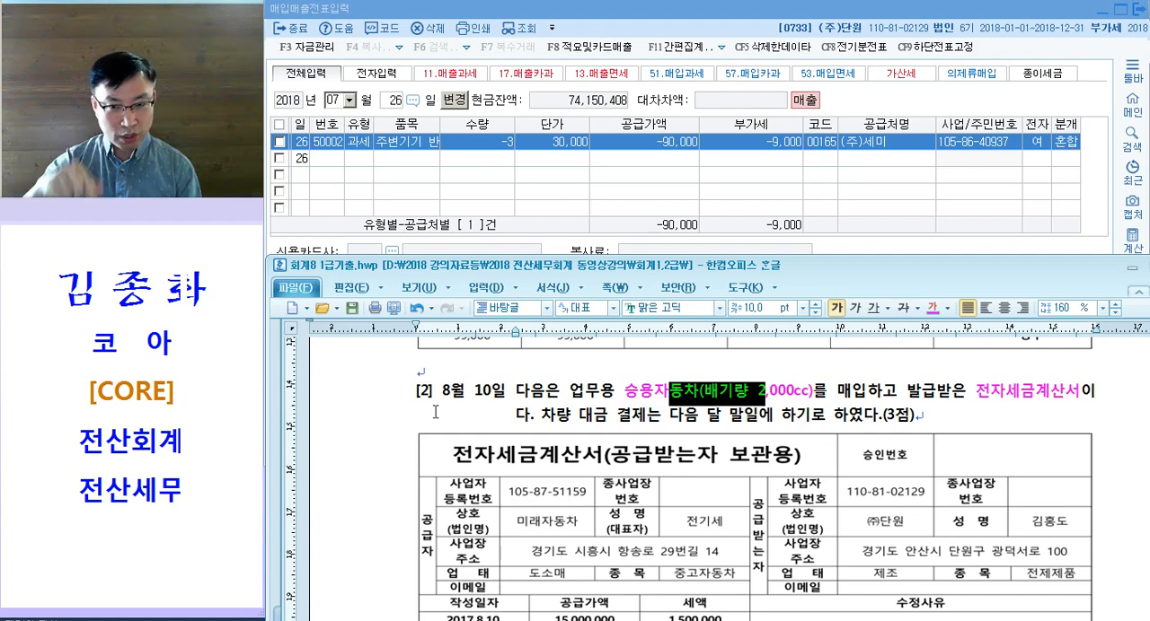
Step: Colour 다음 달 말일에 하기로 magenta in question [2] and insert the note "= 미지급금" after it
left_click_drag(670, 414, 824, 424)
key("ctrl+m")
key("d")
key("Escape")
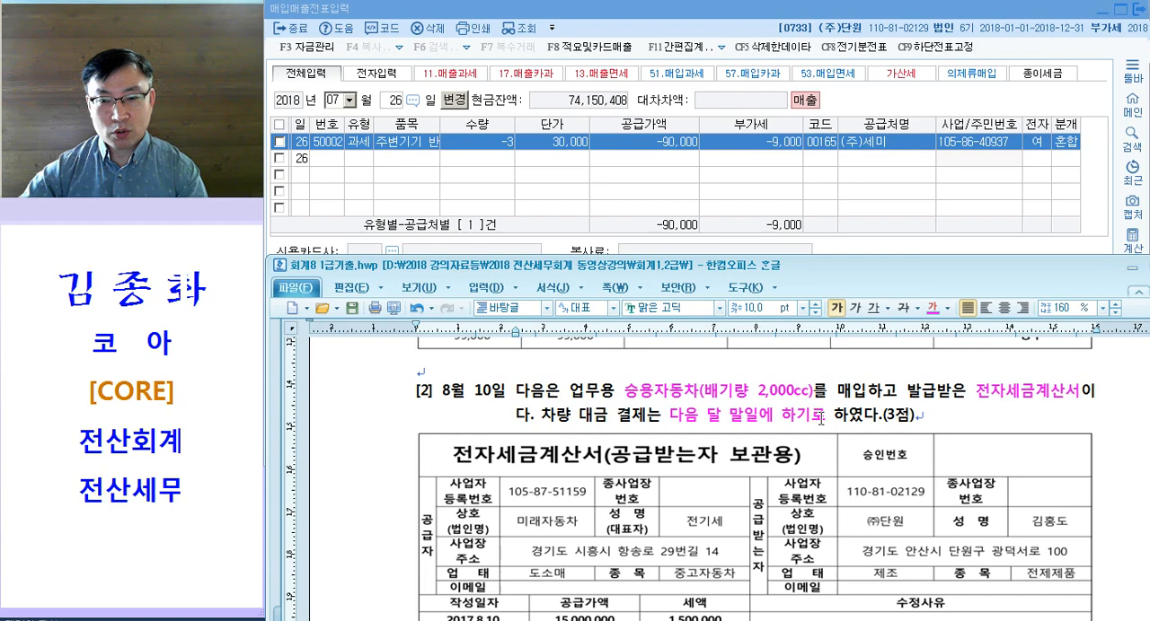
type("= 미지급금")
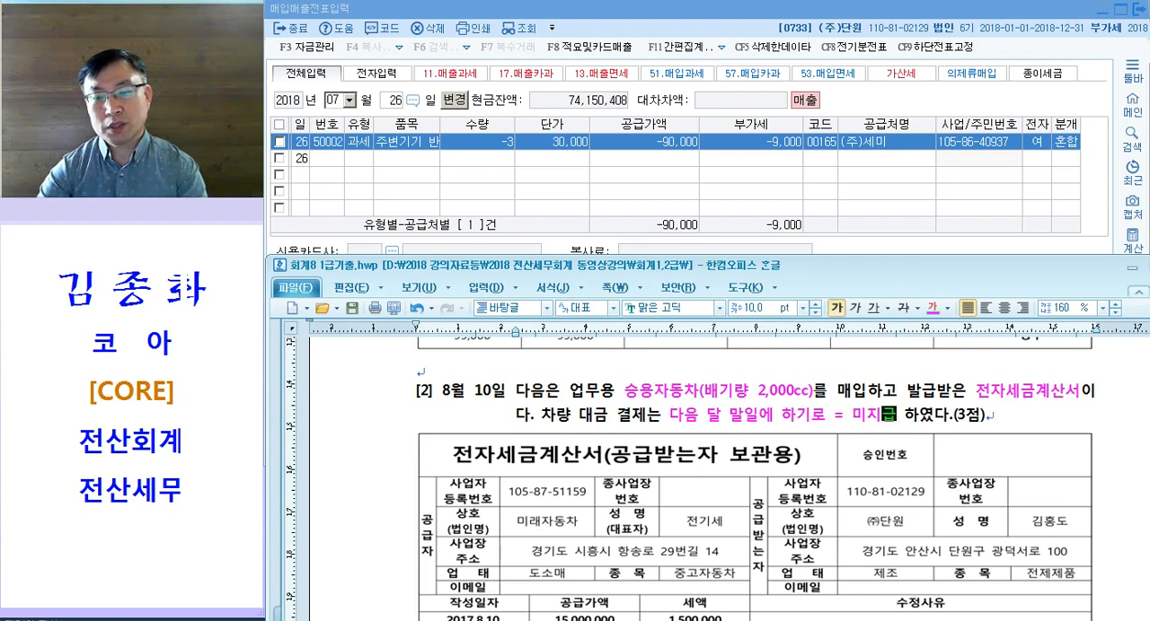
Step: Add the magenta note "<불공>" on the blank line above question [3]
scroll(566, 440, "down", 10)
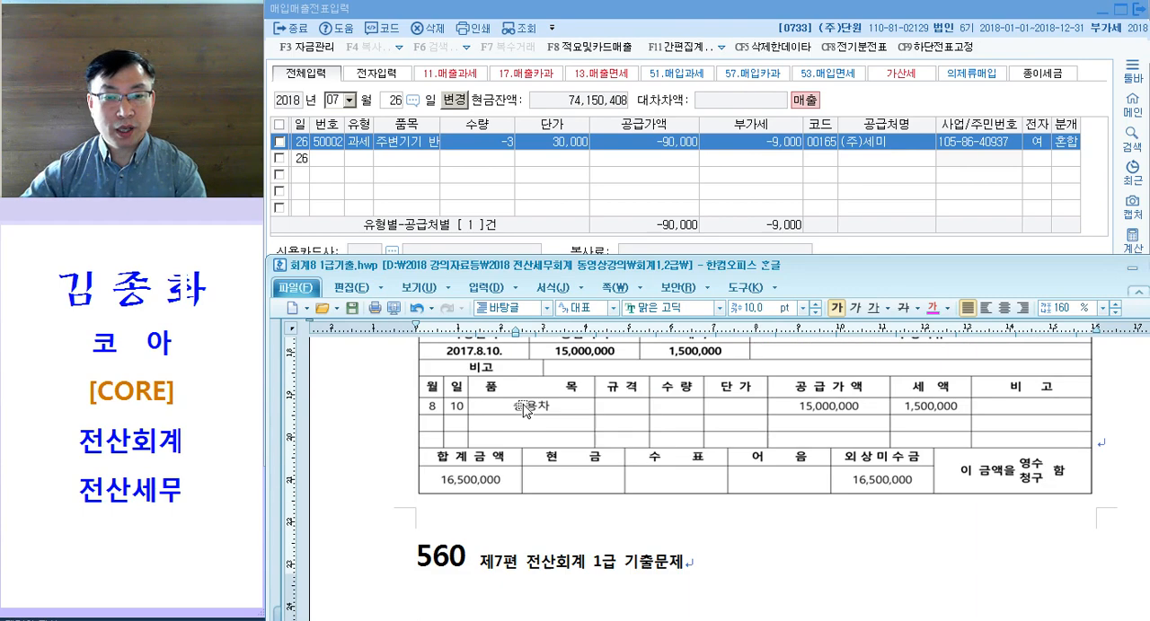
left_click(525, 462)
type("<불고ㅇ>")
Step: Write the journal note "208.차량운반구 / 253." beside <불공> and leave a blank line below it
key("Tab")
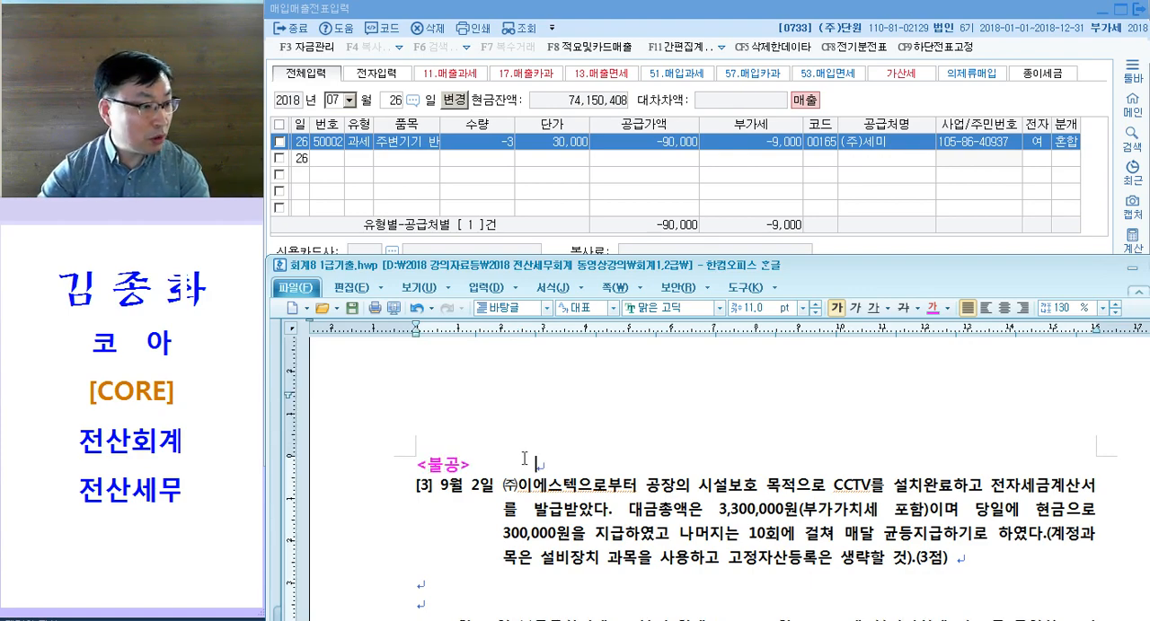
type("208.차라")
type("ㅇ운")
type("ㅏㄴㄱ")
key("BackSpace")
key("BackSpace")
key("BackSpace")
type("운반구")
key("Tab")
key("Tab")
type("/")
key("Return")
type("253.")
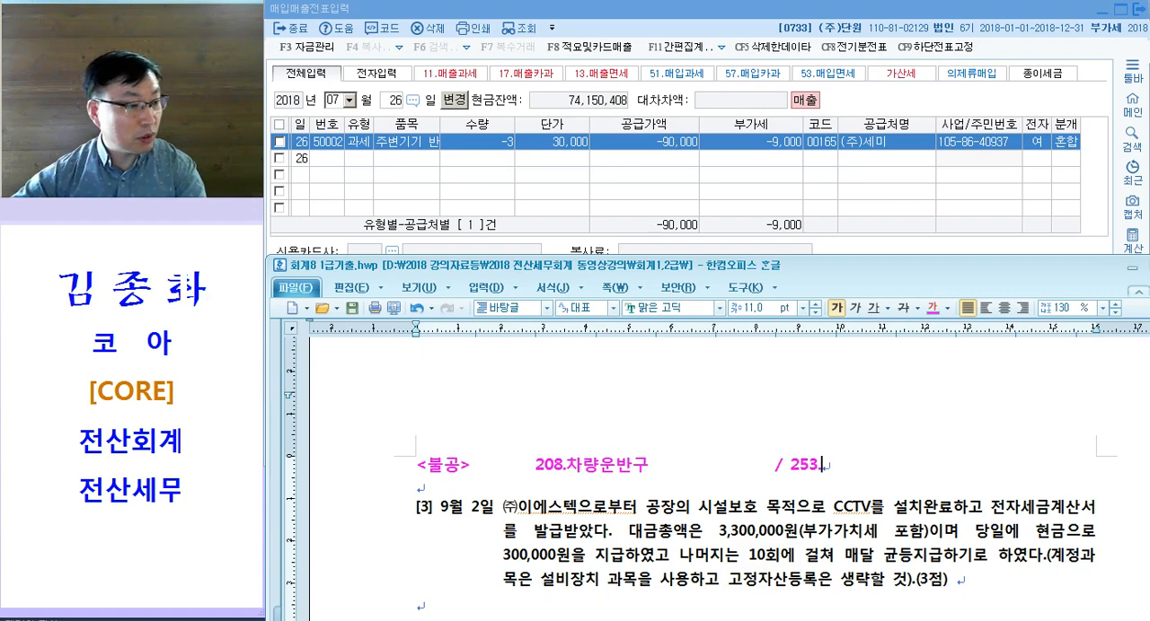
Step: Return to 매입매출전표입력 in KcLep and set the voucher date to 8월 10일
scroll(746, 500, "down", 3)
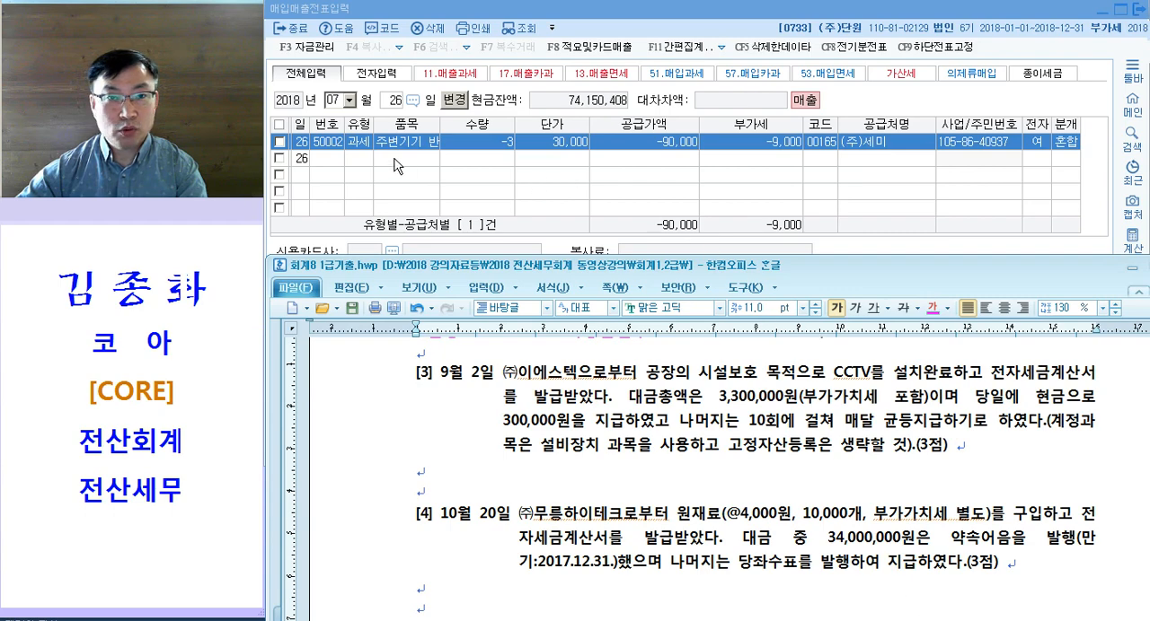
left_click(393, 164)
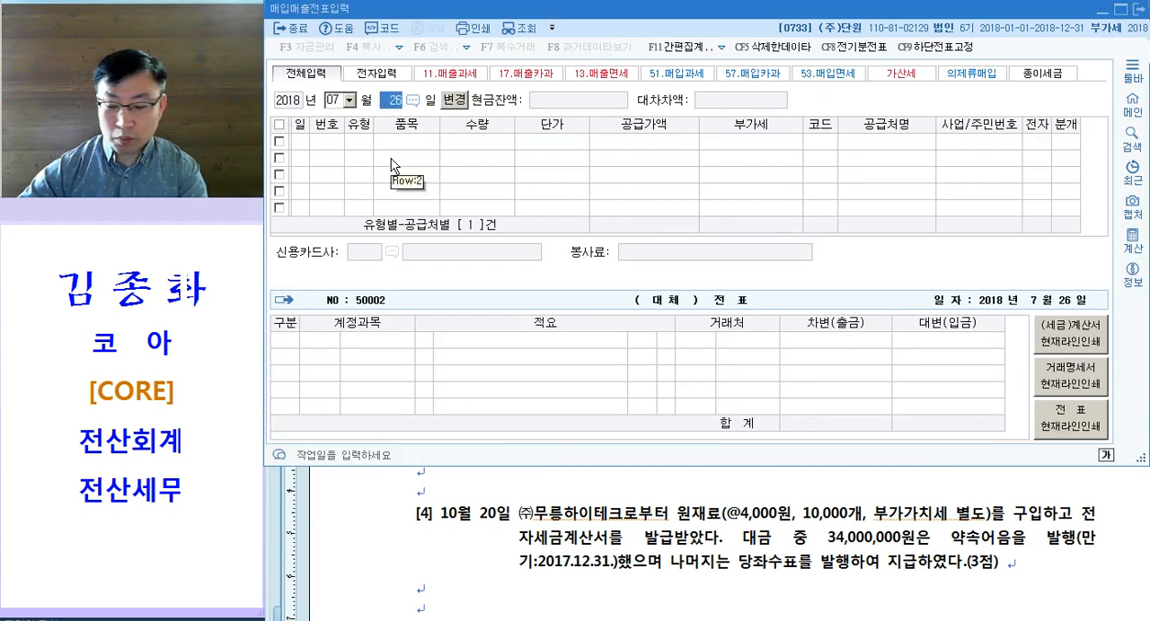
key("Escape")
key("Return")
key("Escape")
type("08")
key("Return")
type("10")
key("Return")
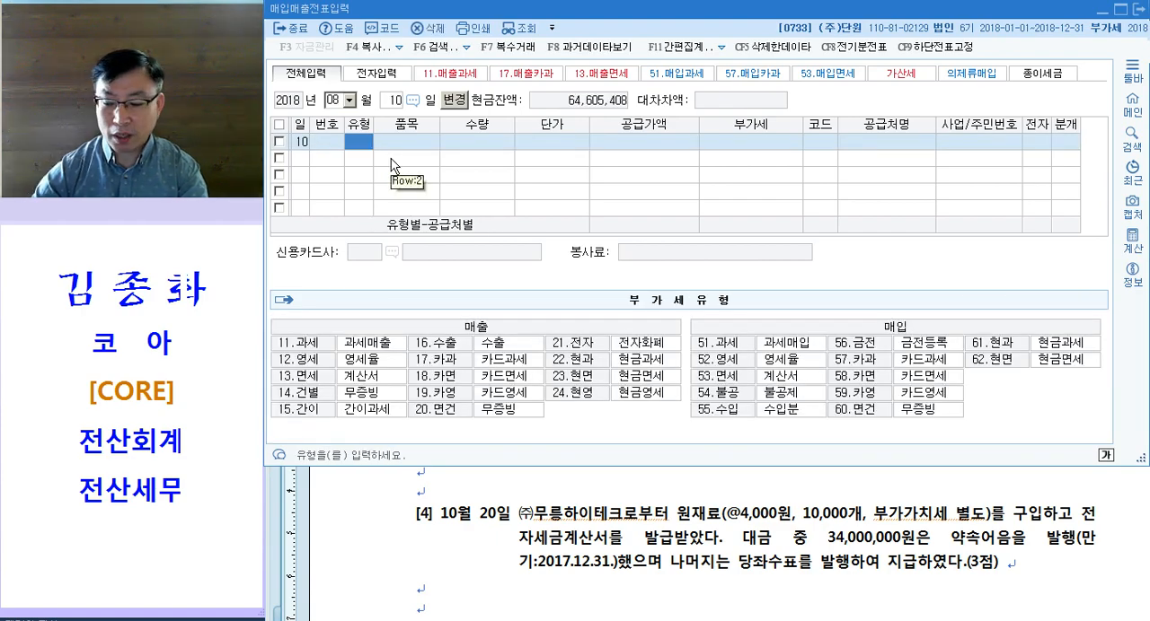
Step: Enter a type 54 불공 purchase of 승용차 with a supply value of 15,000,000
type("54")
key("Return")
key("Return")
type("승용차")
key("Return")
key("Return")
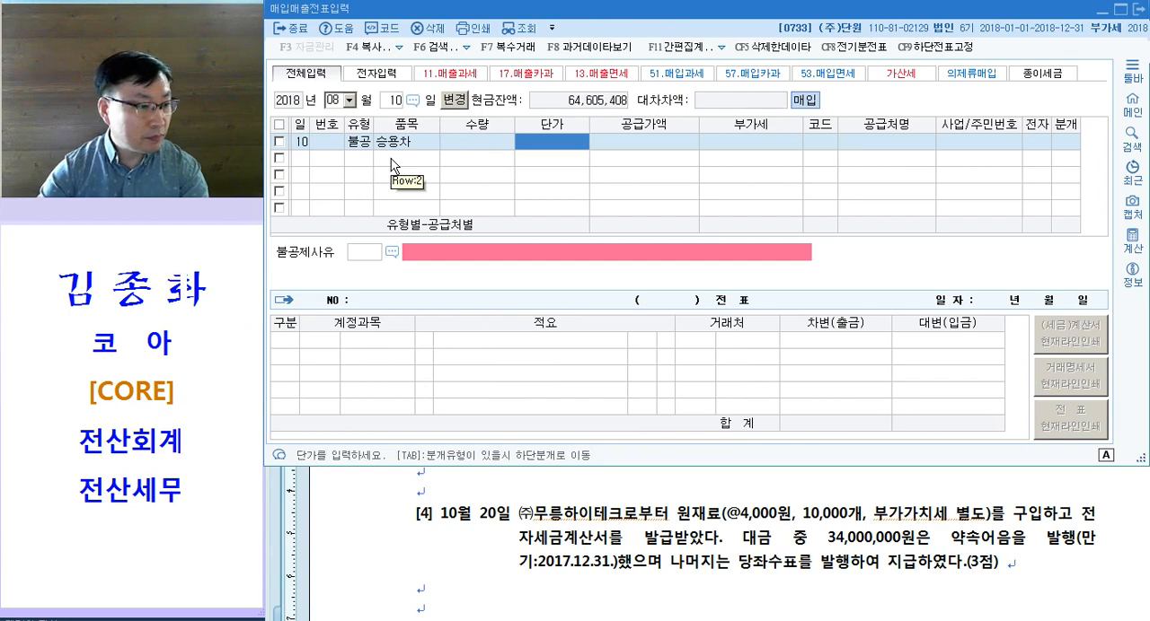
key("Return")
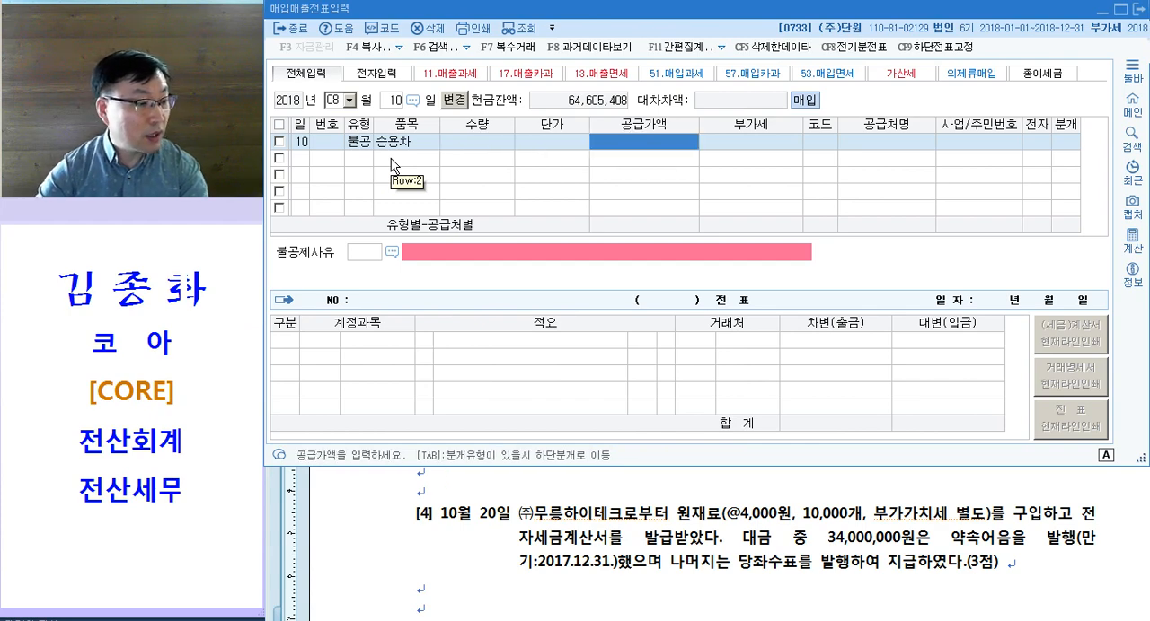
type("15000000")
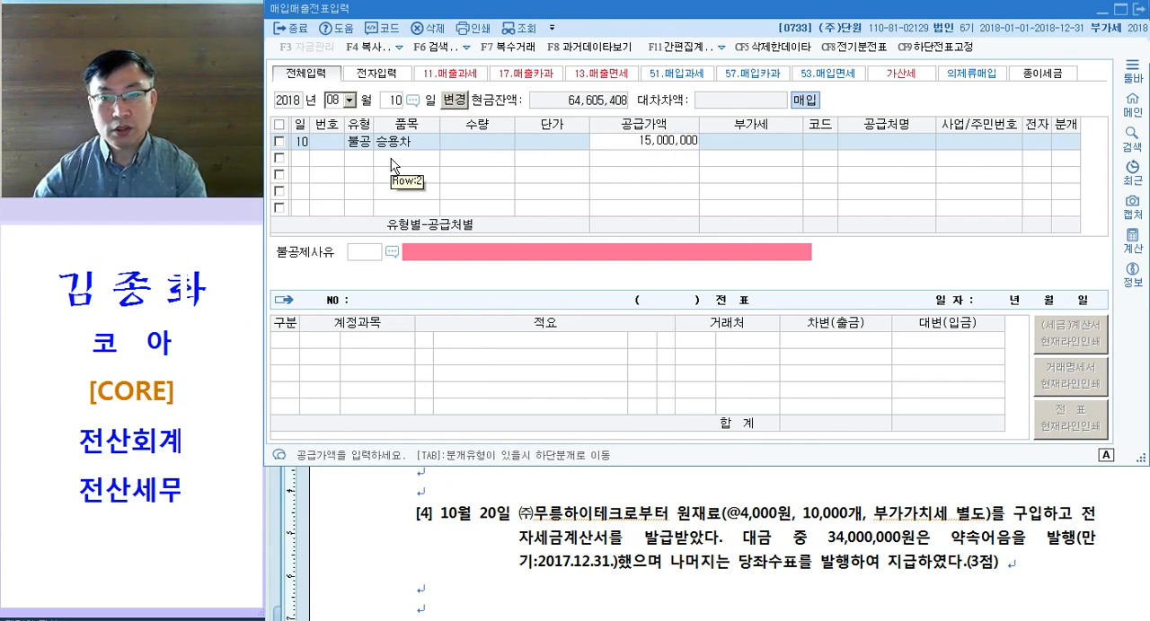
key("Return")
key("Return")
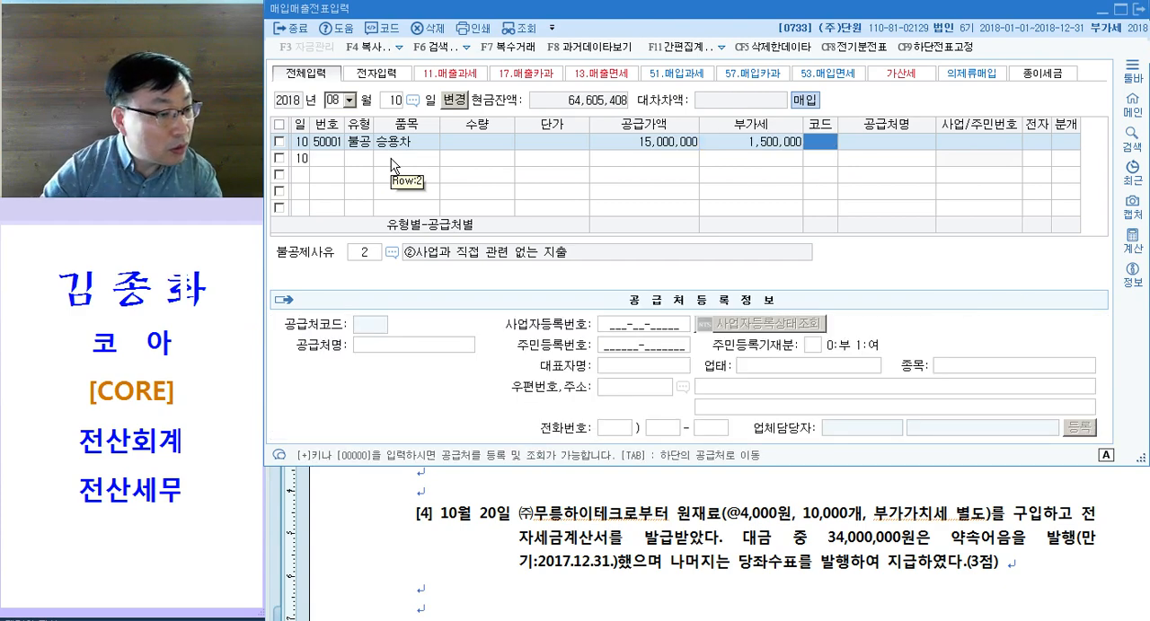
Step: Assign 미래자동차 as the supplier of the 승용차 purchase
type("미래")
key("Return")
key("Return")
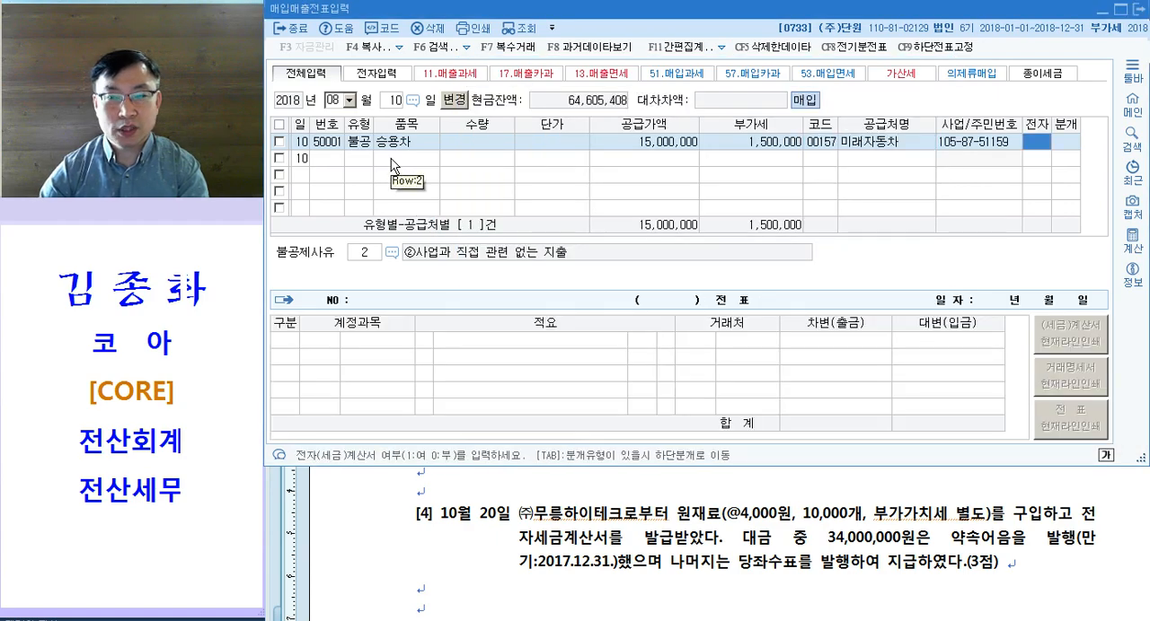
Step: Mark the 승용차 purchase as an electronic invoice and set its 불공제사유 to ③비영업용 소형승용자동차 구입·유지 및 임차
type("1")
key("Return")
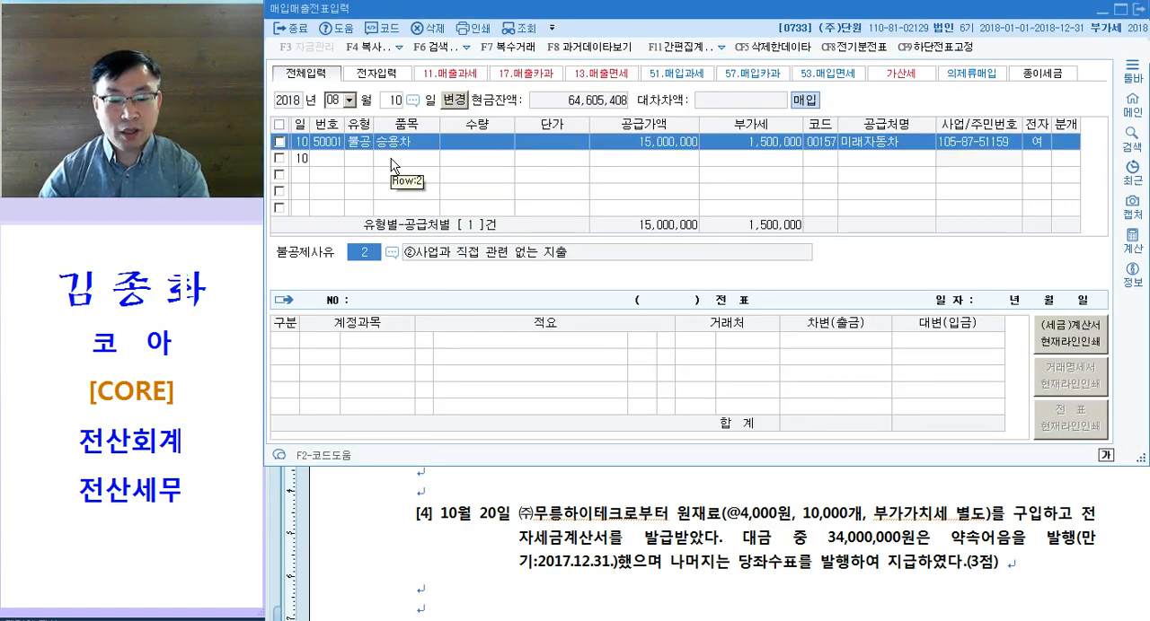
key("F2")
key("Down")
key("Down")
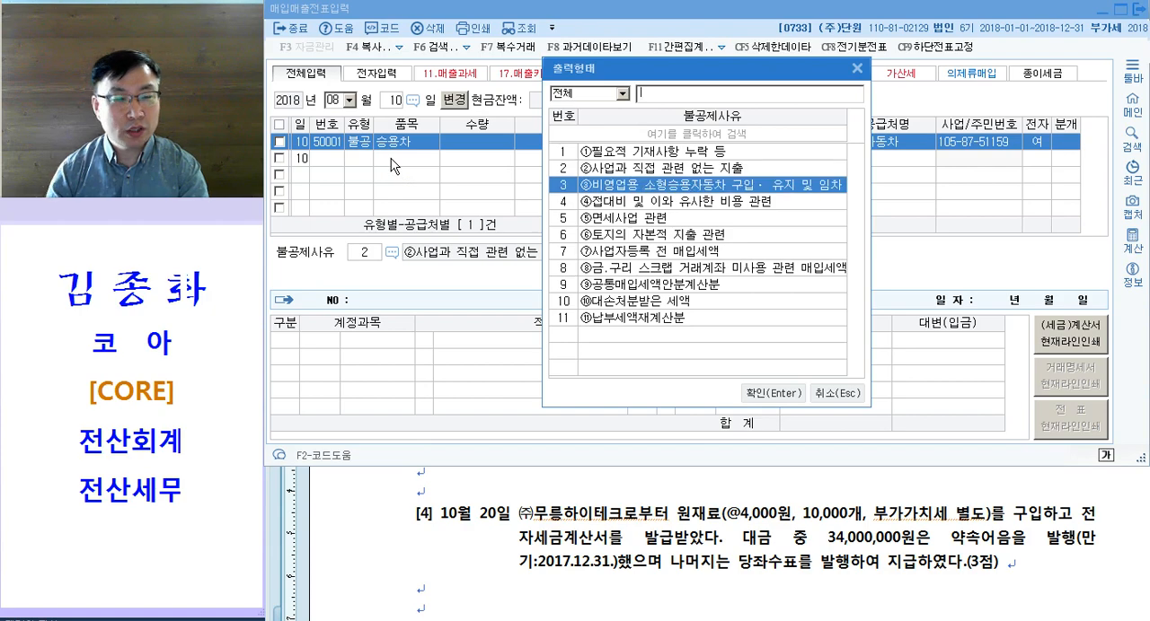
key("Return")
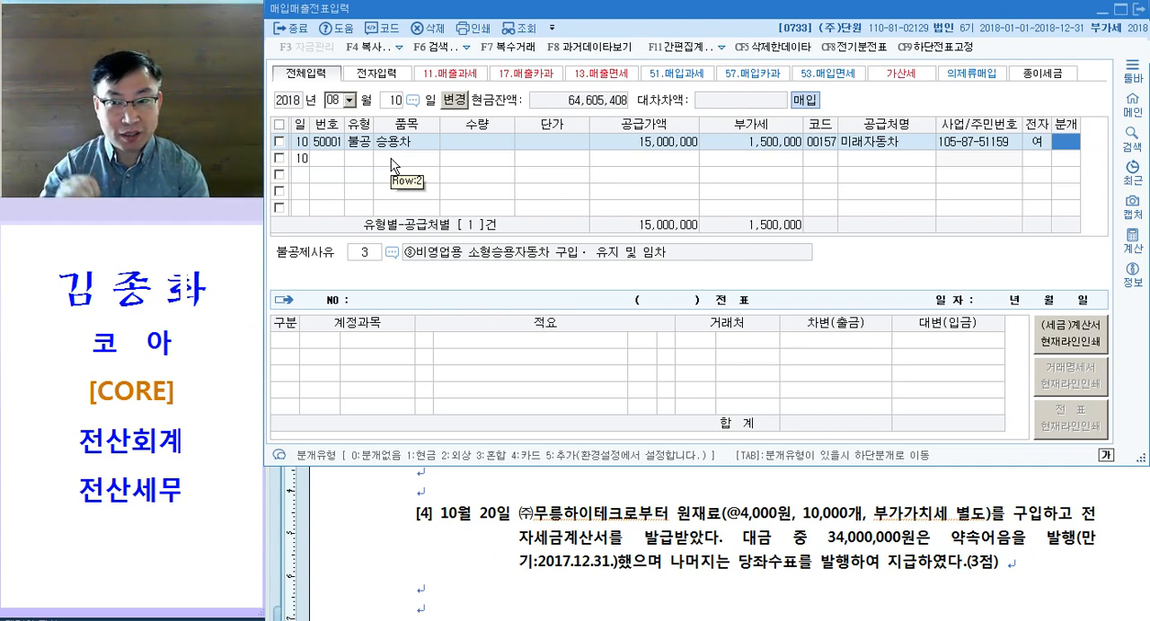
Step: Set the journal type to 혼합 and change the debit account to 208 차량운반구
type("3")
key("Return")
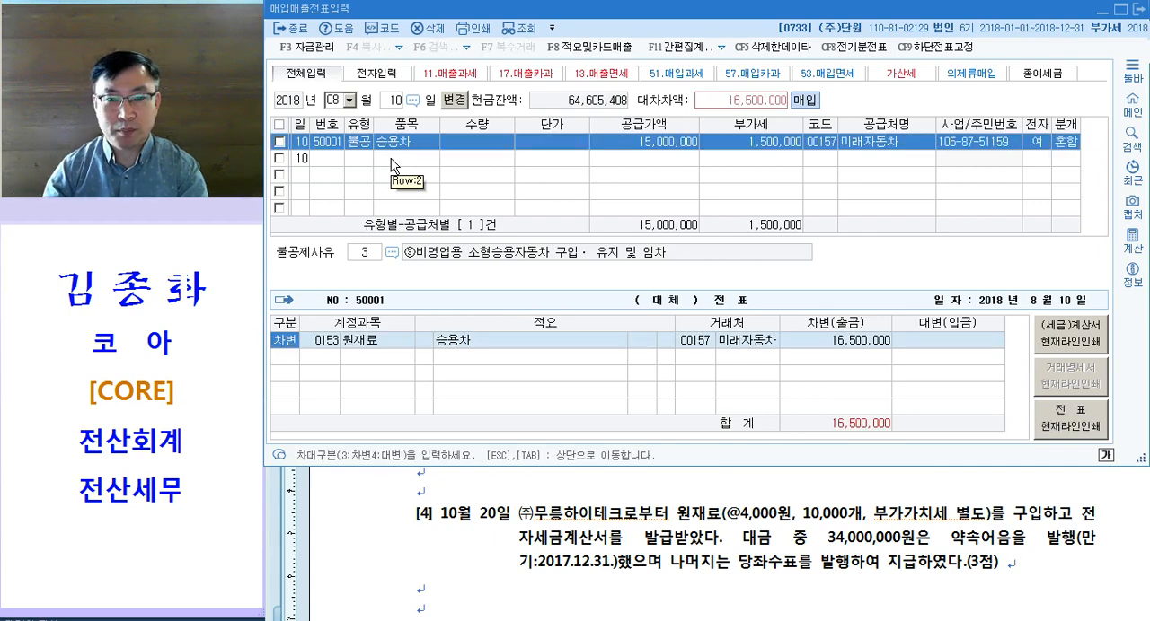
key("Return")
type("208")
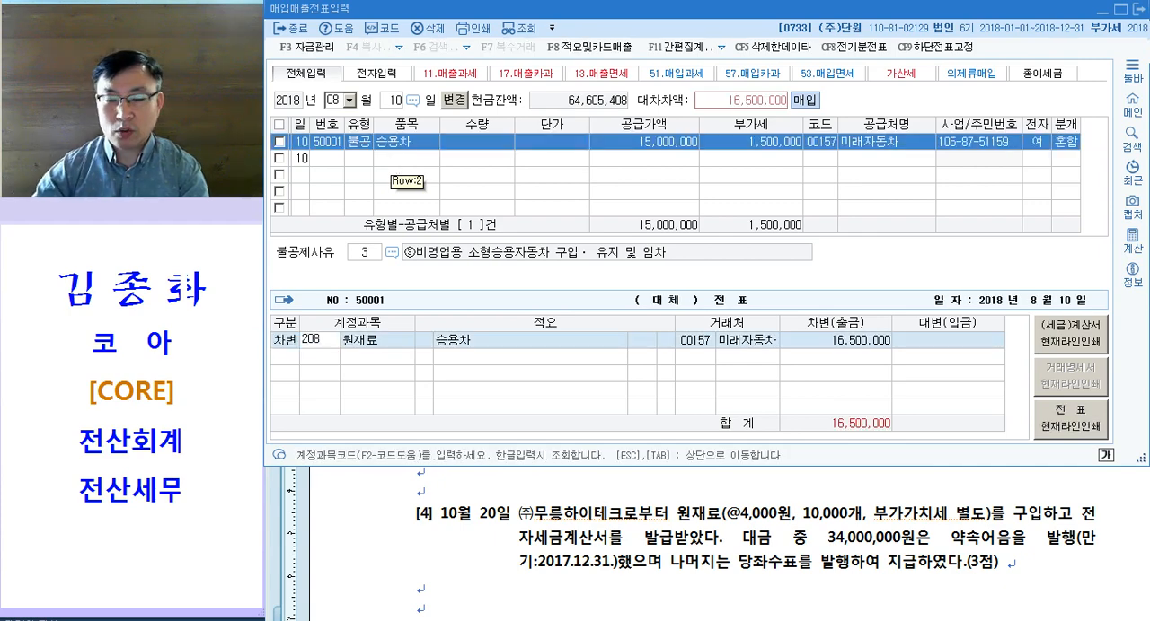
key("Return")
Step: Add a credit line to account 253 미지급금 for 16,500,000
key("Left")
key("Left")
key("Left")
key("Left")
key("Left")
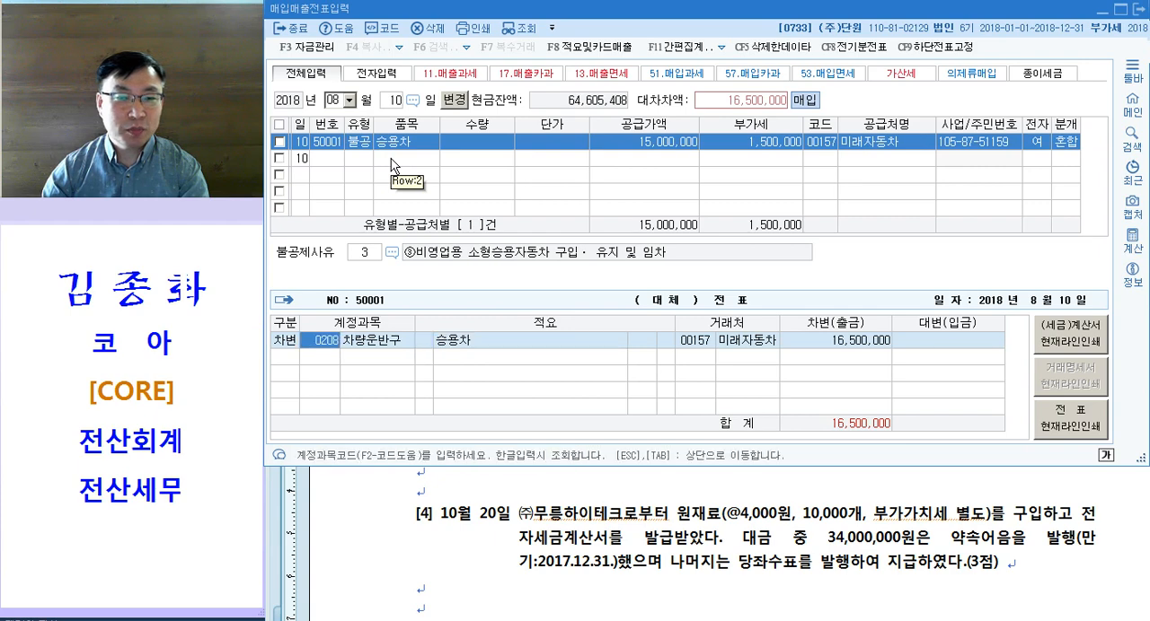
key("Down")
type("253")
key("Return")
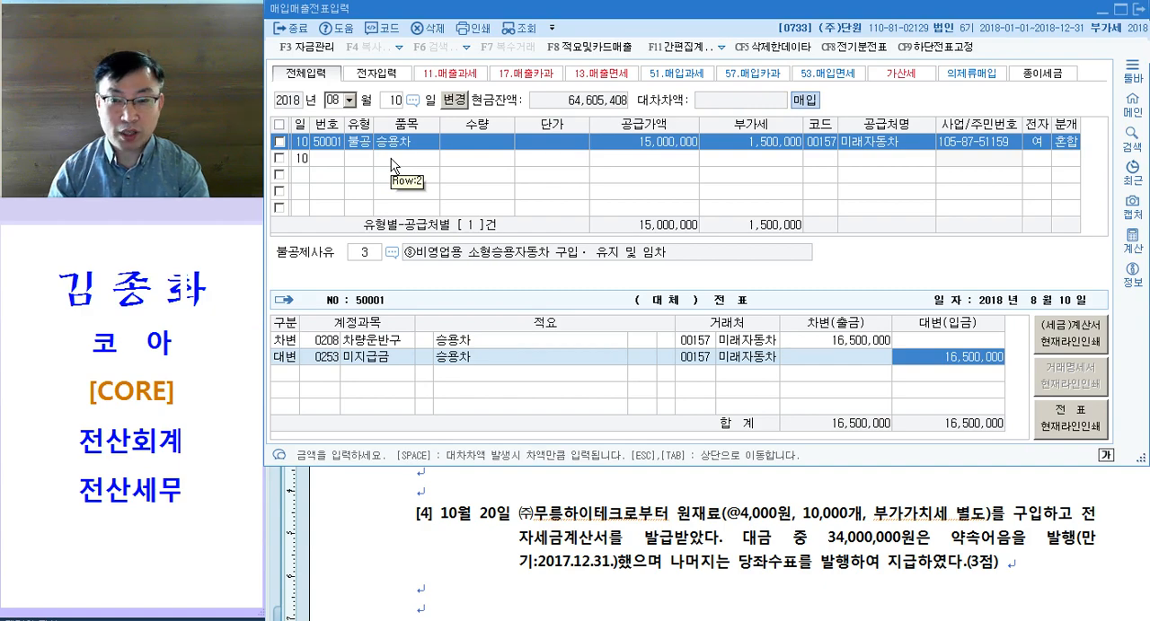
Step: Switch to the Hangul exam document and color 전자세금계산서 magenta in question [3]
left_click(661, 489)
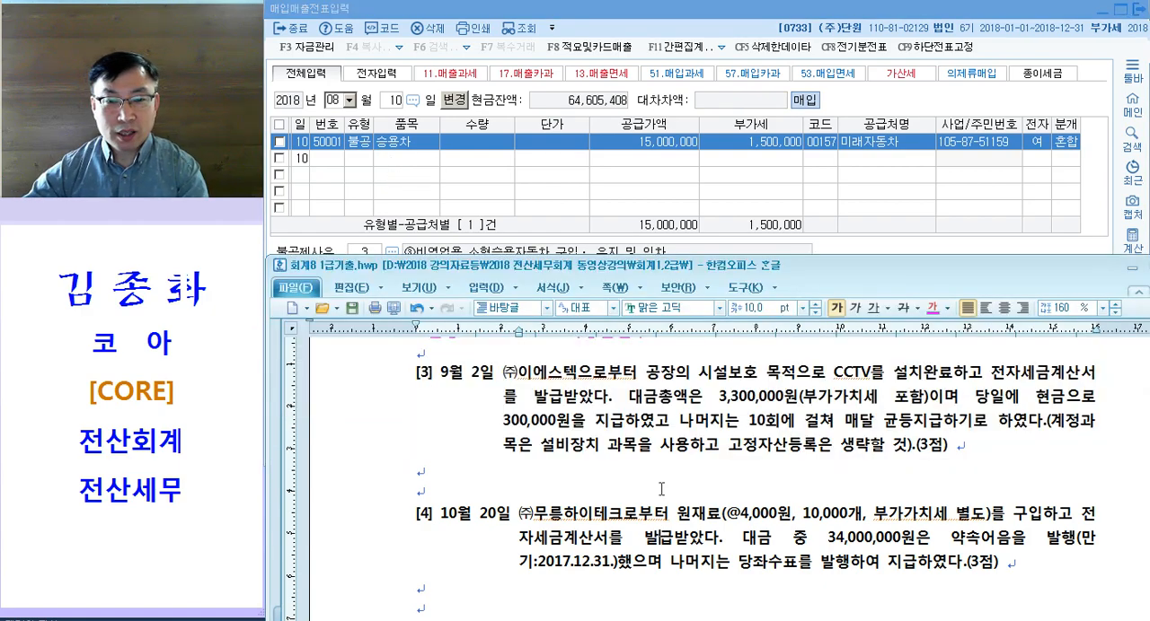
scroll(661, 490, "up", 1)
scroll(661, 489, "down", 1)
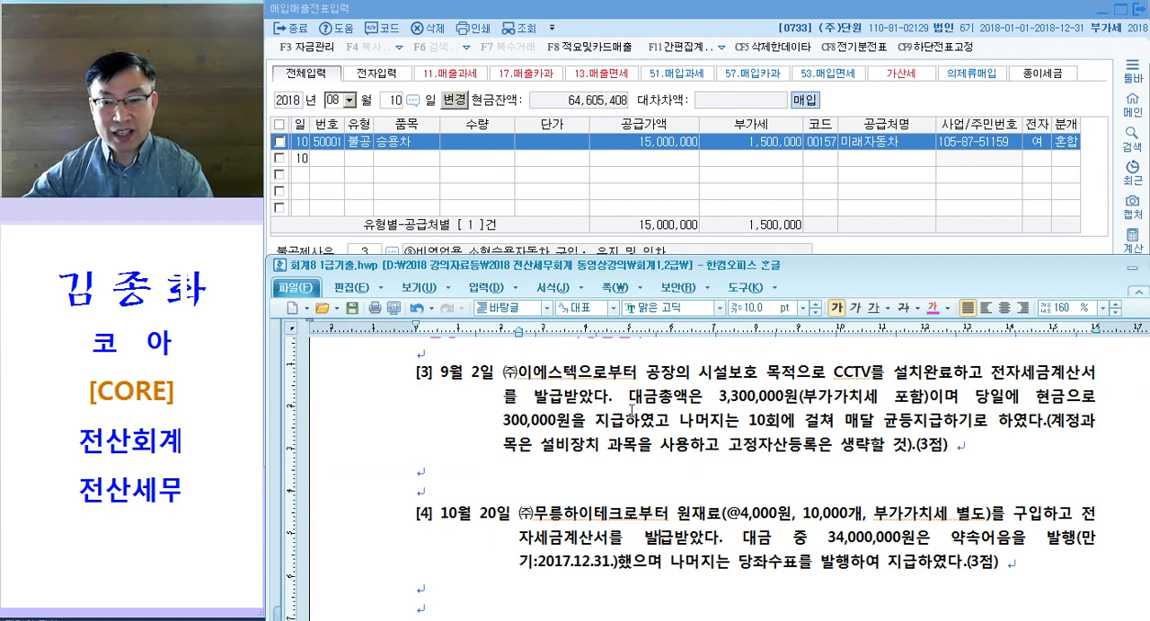
left_click_drag(812, 372, 873, 372)
left_click(952, 371)
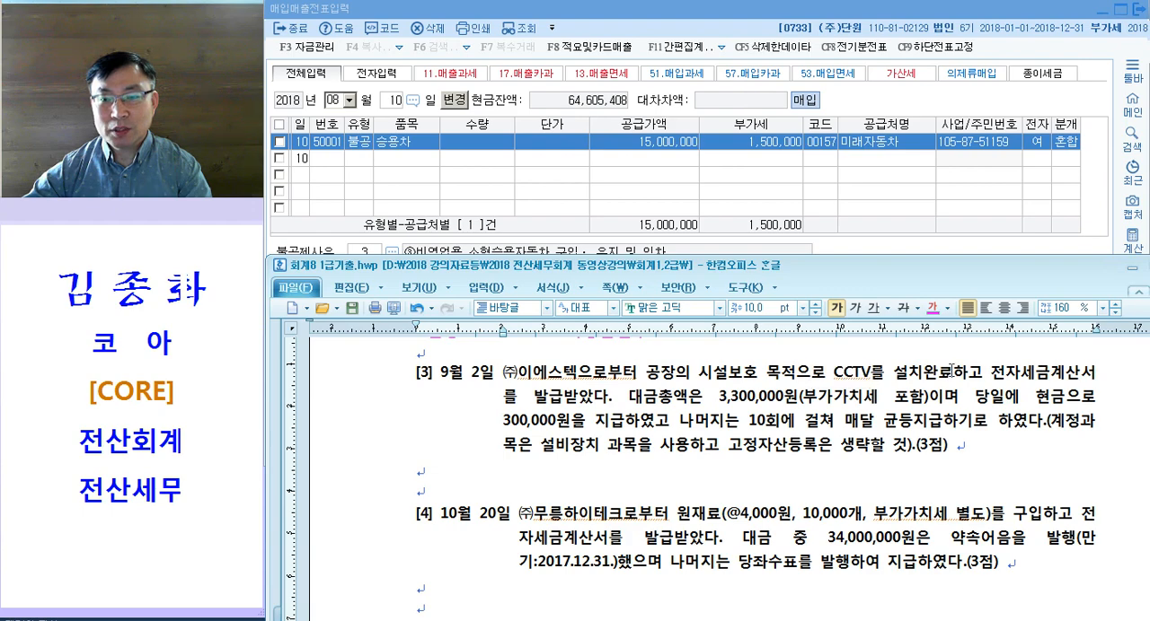
scroll(1010, 382, "up", 1)
left_click_drag(989, 392, 1100, 395)
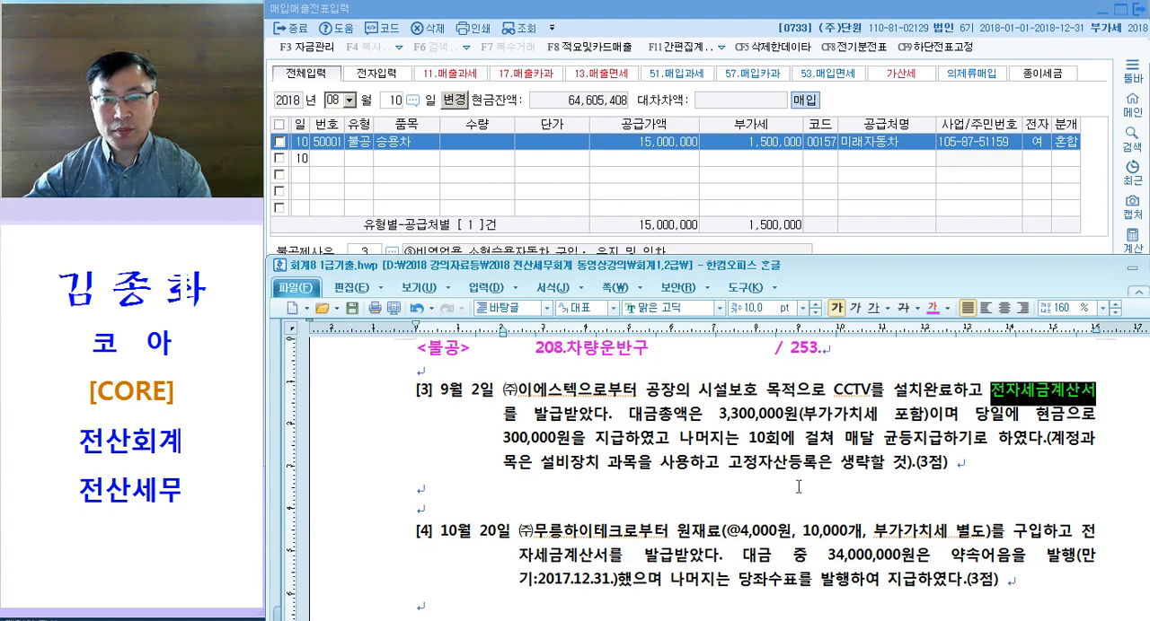
left_click(991, 438)
left_click_drag(983, 393, 1078, 395)
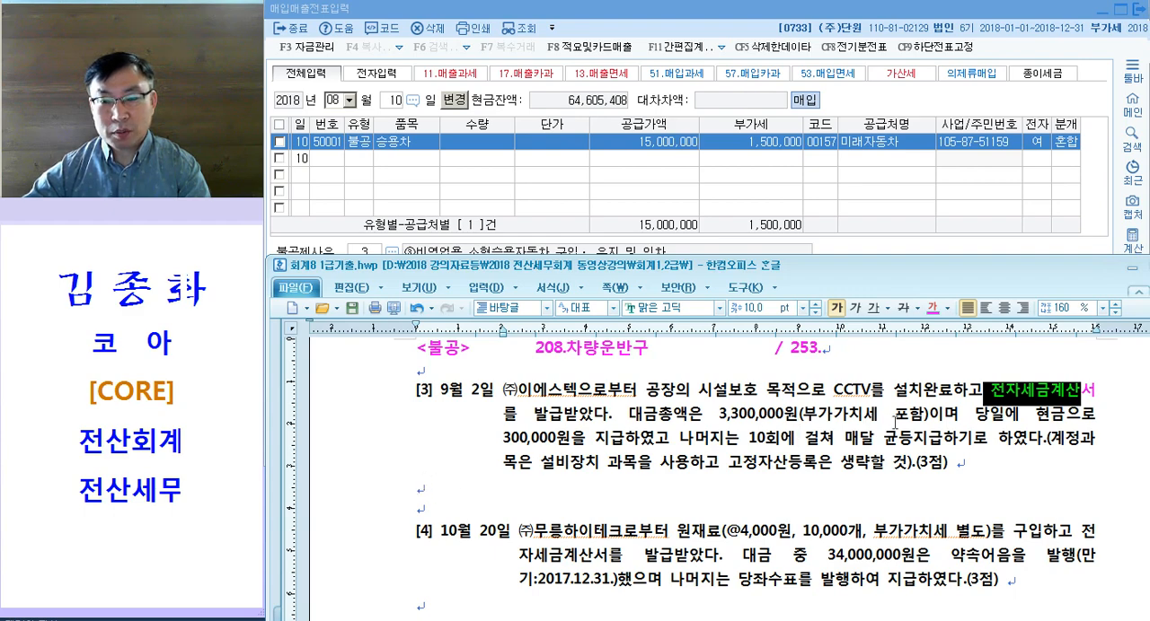
Step: Color the words 포함 and 현금 magenta in question [3]
left_click_drag(880, 417, 917, 416)
key("ctrl+m")
key("d")
left_click(1040, 449)
left_click_drag(1036, 417, 1074, 417)
key("ctrl+m")
key("d")
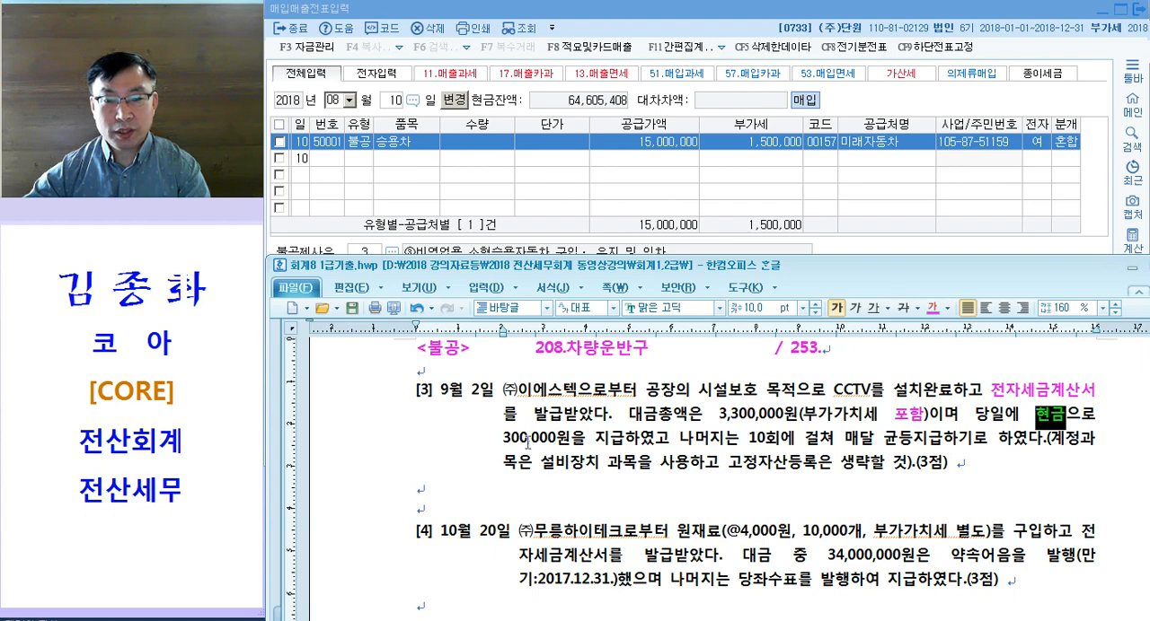
Step: Color "10회에 걸쳐 매달 균등지급하기로" magenta in question [3] and add "= 미지급금" after it
left_click_drag(510, 437, 628, 437)
left_click_drag(749, 440, 988, 442)
key("ctrl+m")
key("d")
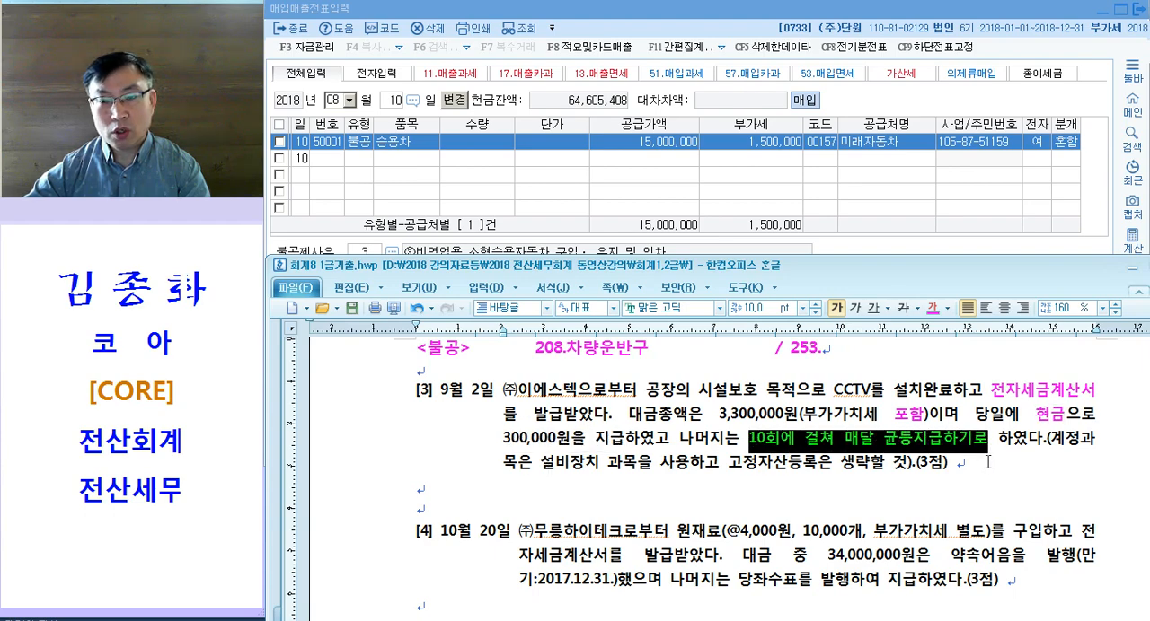
left_click(990, 464)
key("Right")
type("= 미지급금")
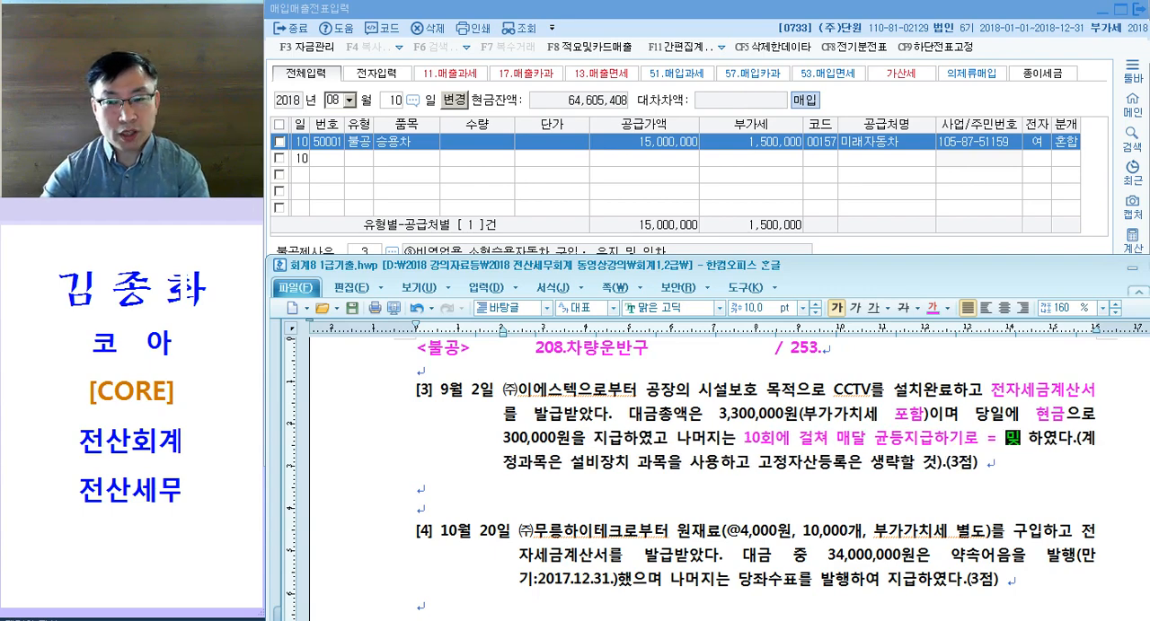
Step: Color 설비장치 magenta and underline "고정자산등록은 생략" in question [3]
double_click(622, 466)
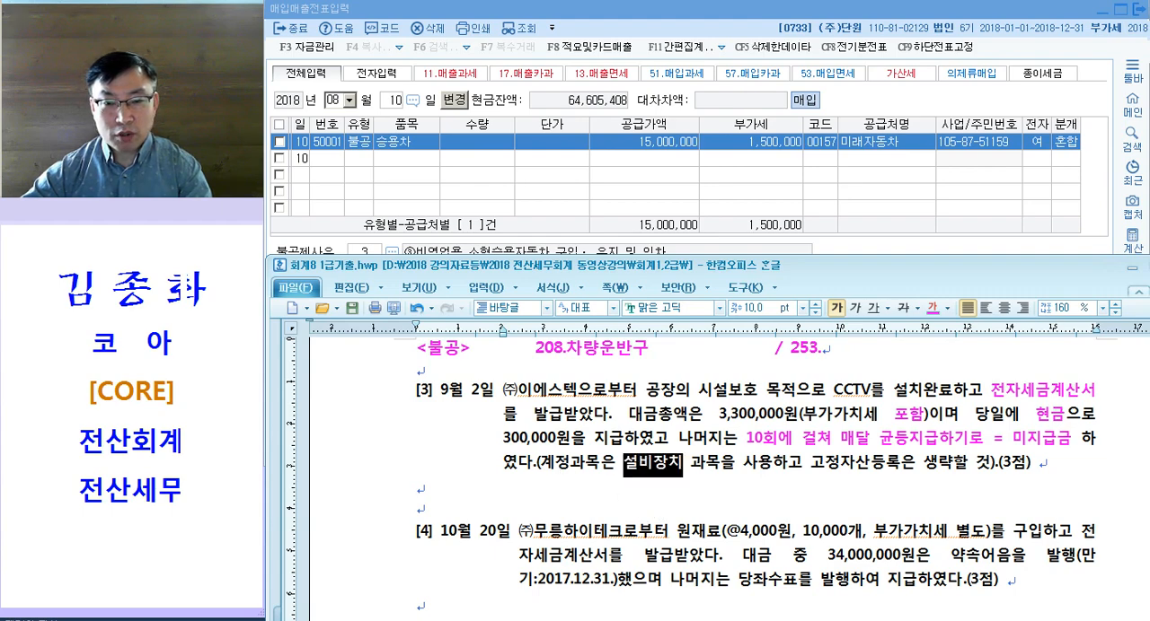
key("ctrl+m")
key("d")
left_click_drag(804, 463, 954, 463)
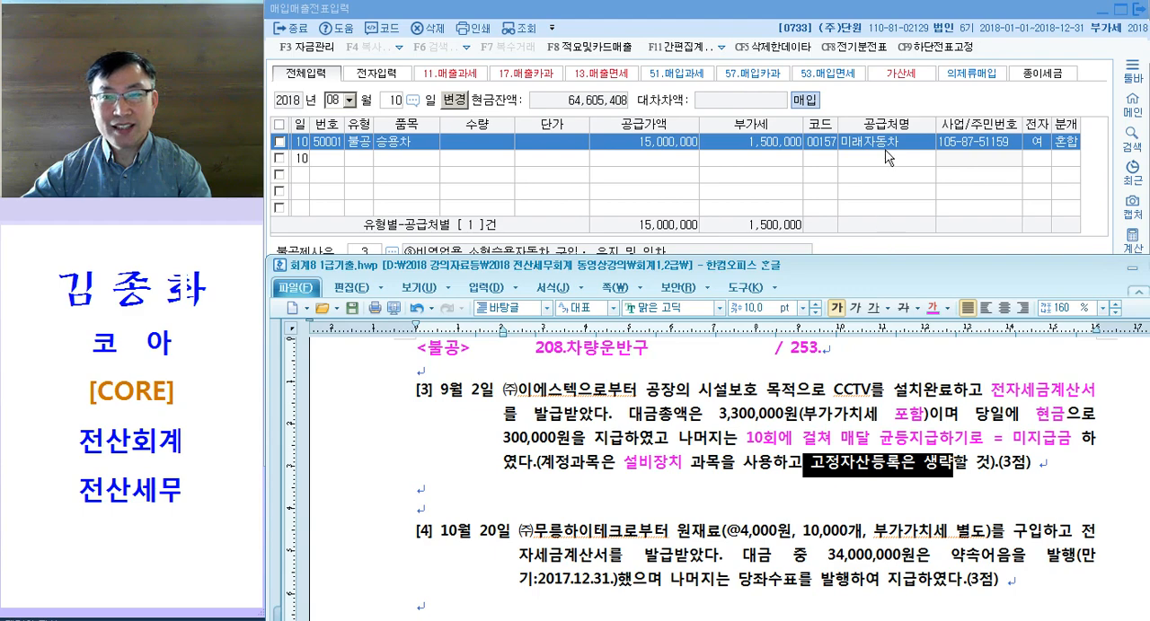
left_click(871, 309)
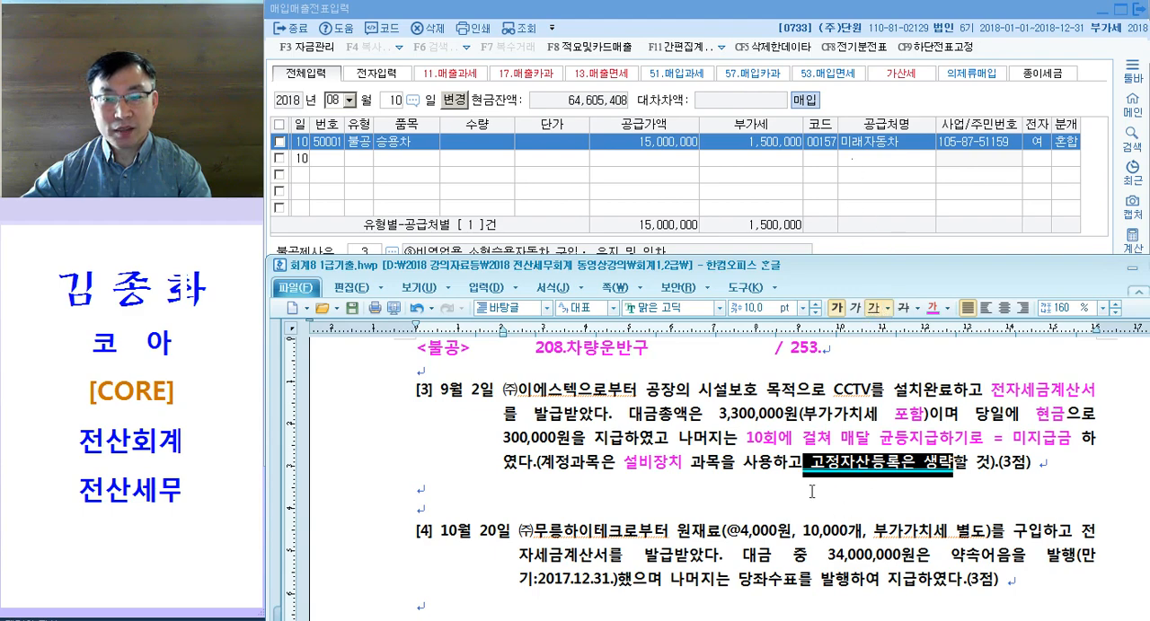
left_click(812, 492)
left_click_drag(995, 393, 1053, 394)
left_click(441, 425)
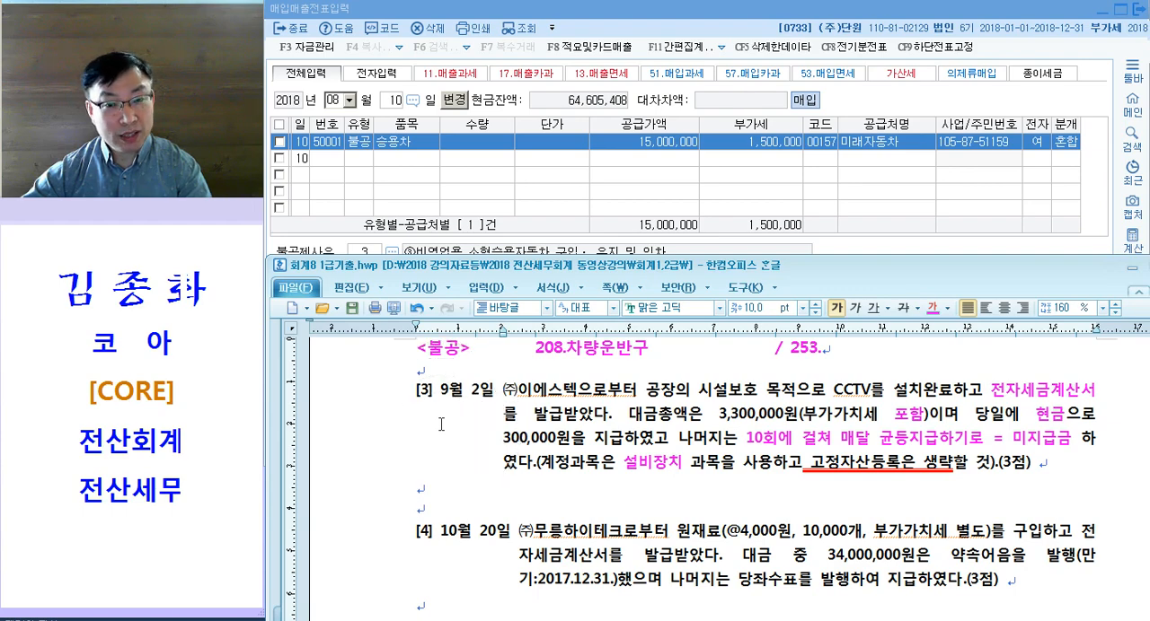
left_click_drag(609, 463, 694, 464)
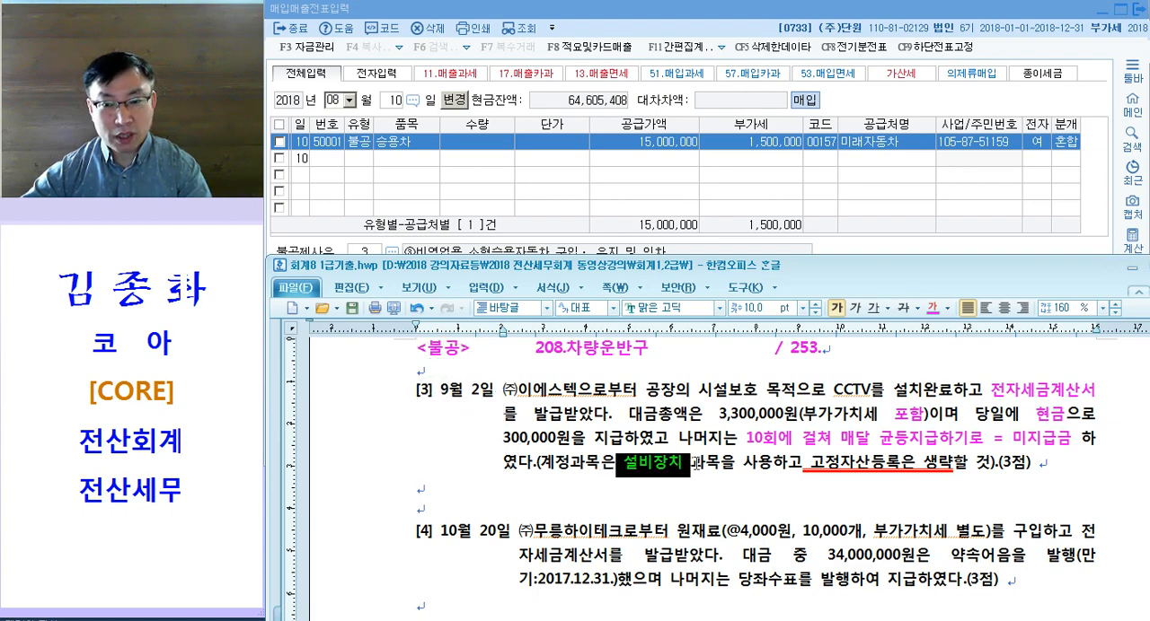
left_click_drag(1022, 417, 1067, 417)
left_click_drag(1008, 450, 1072, 439)
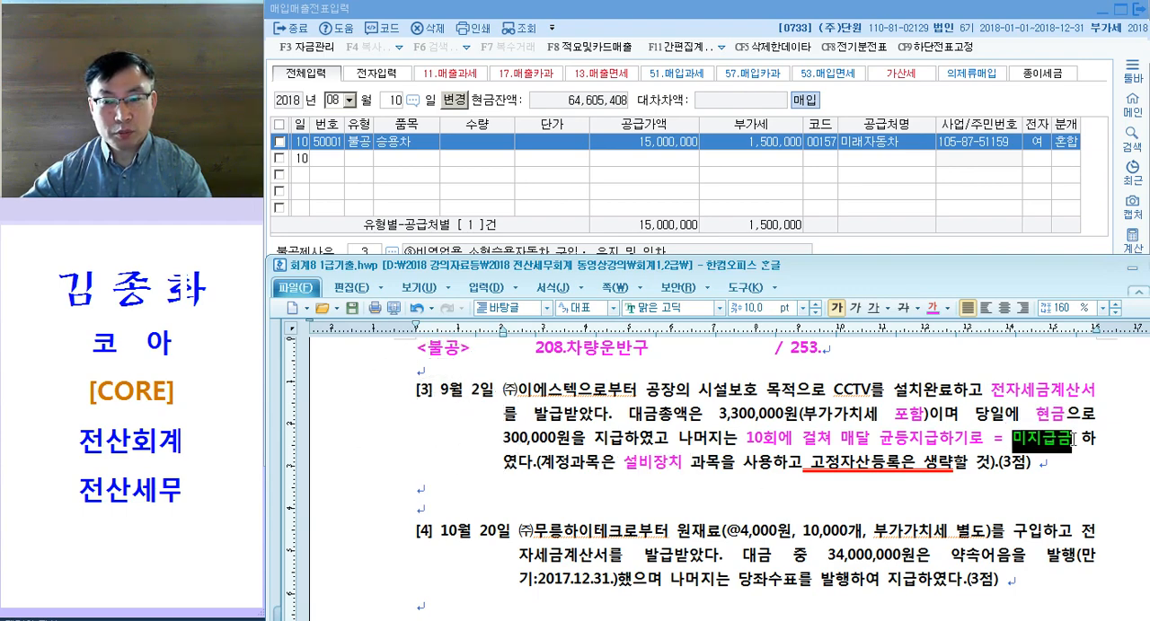
Step: Return to 매입매출전표입력 in KcLep and set the voucher date to 9월 2일
left_click(456, 197)
left_click(634, 523)
scroll(627, 519, "up", 2)
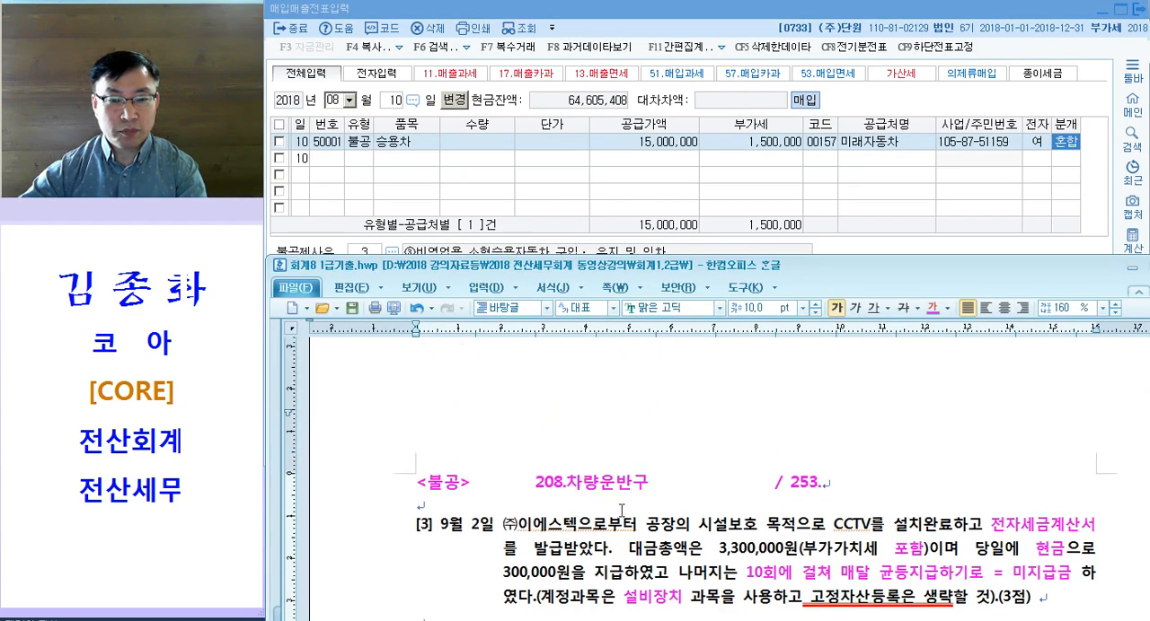
left_click(447, 157)
key("Escape")
key("Escape")
type("9")
key("Return")
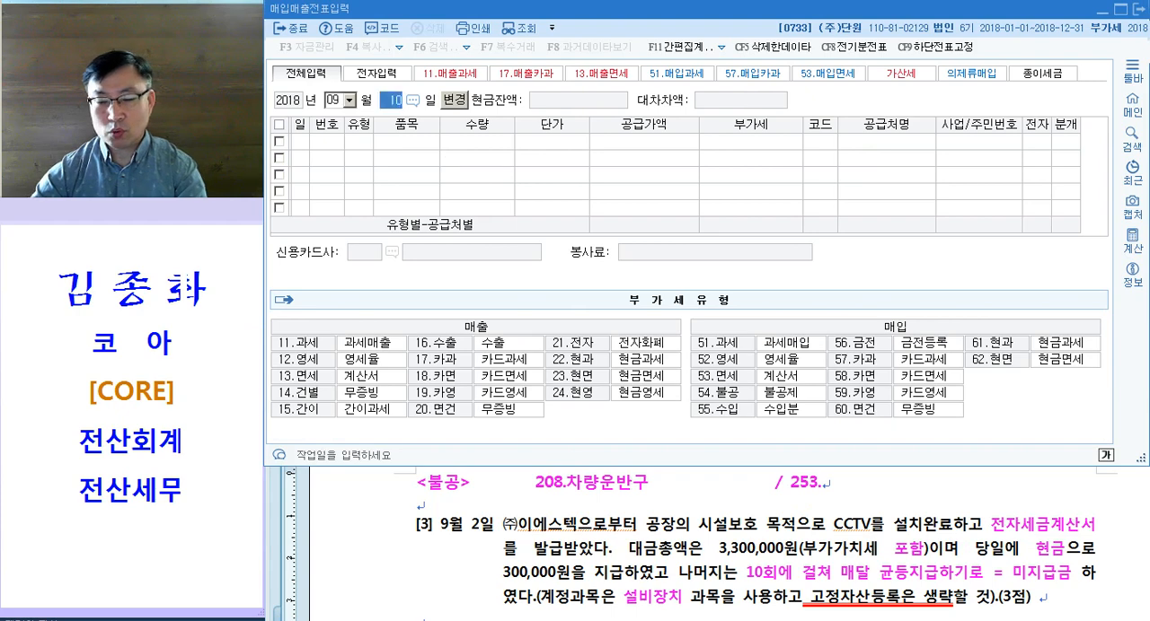
type("2")
key("Return")
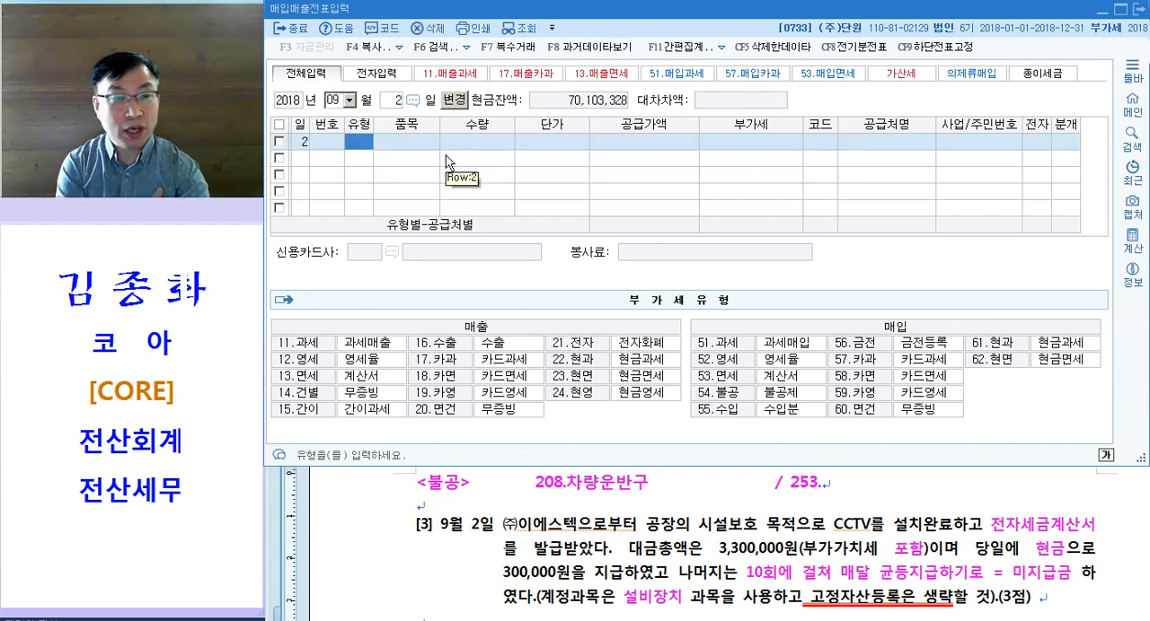
Step: Enter a 과세 purchase (type 51) of CCTV with a supply value of 3,000,000 and VAT of 300,000
type("11")
key("Return")
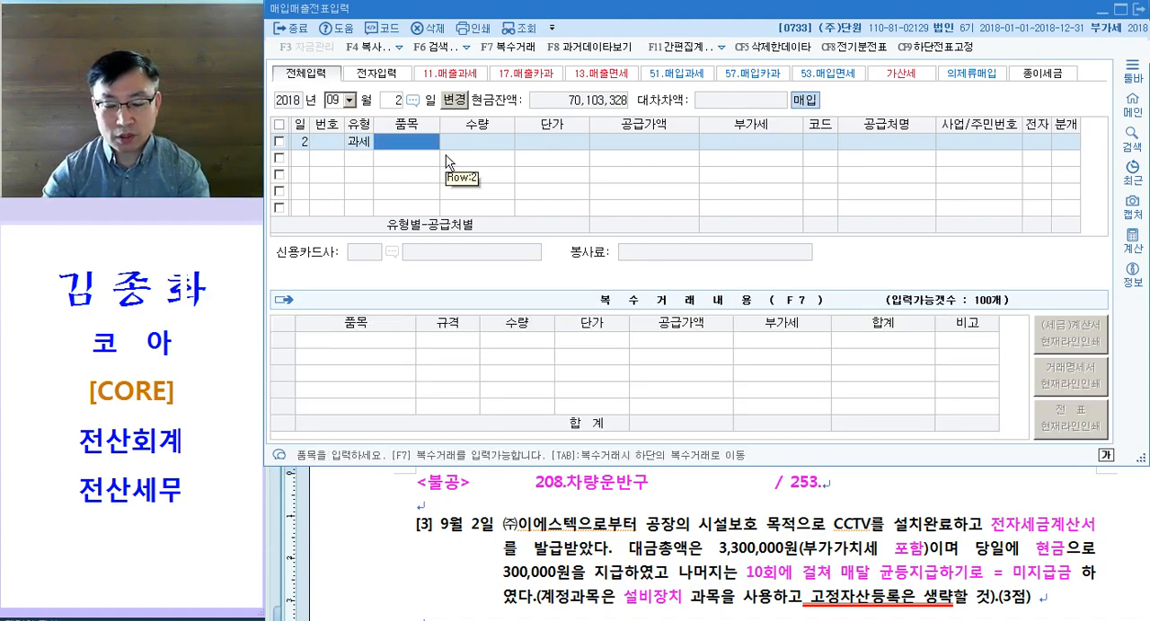
type("CC")
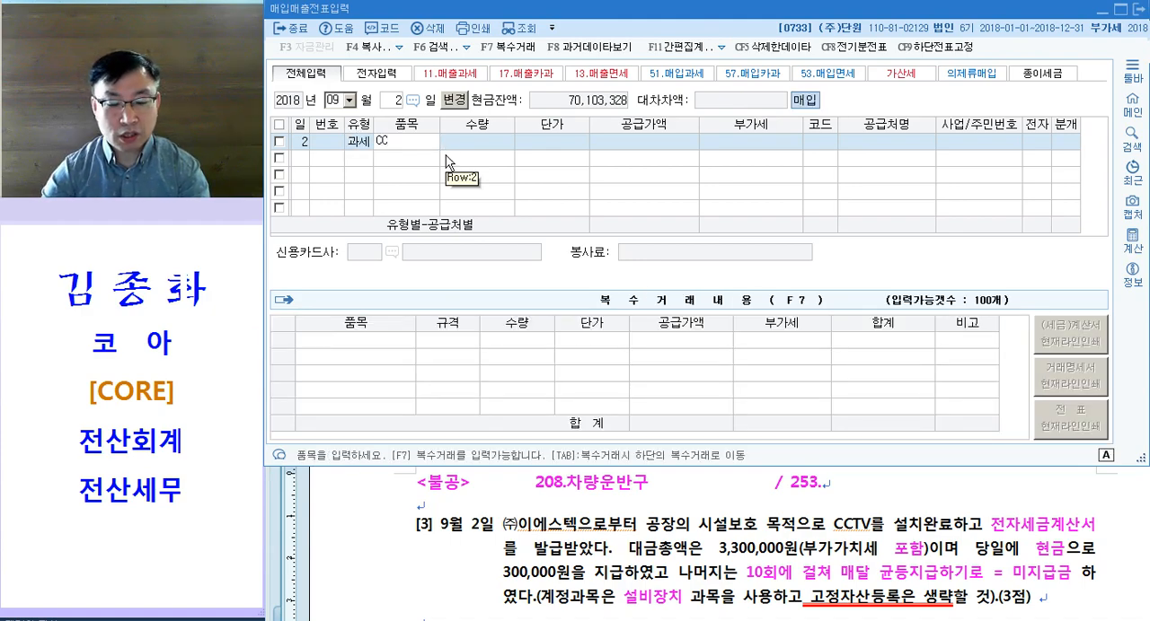
type("TV")
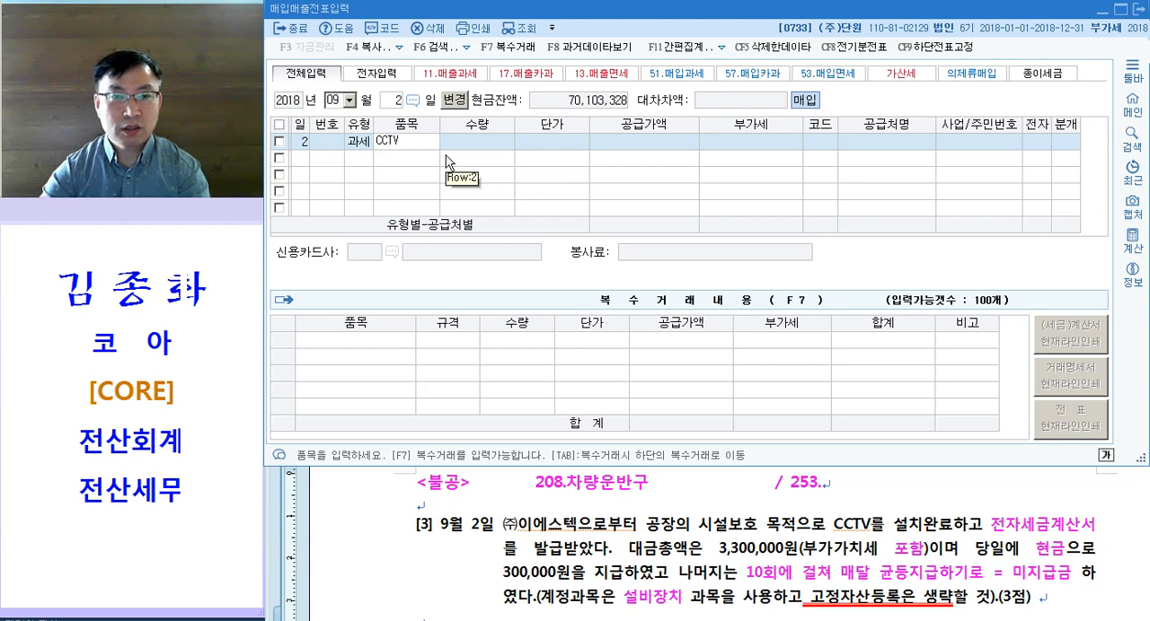
key("Return")
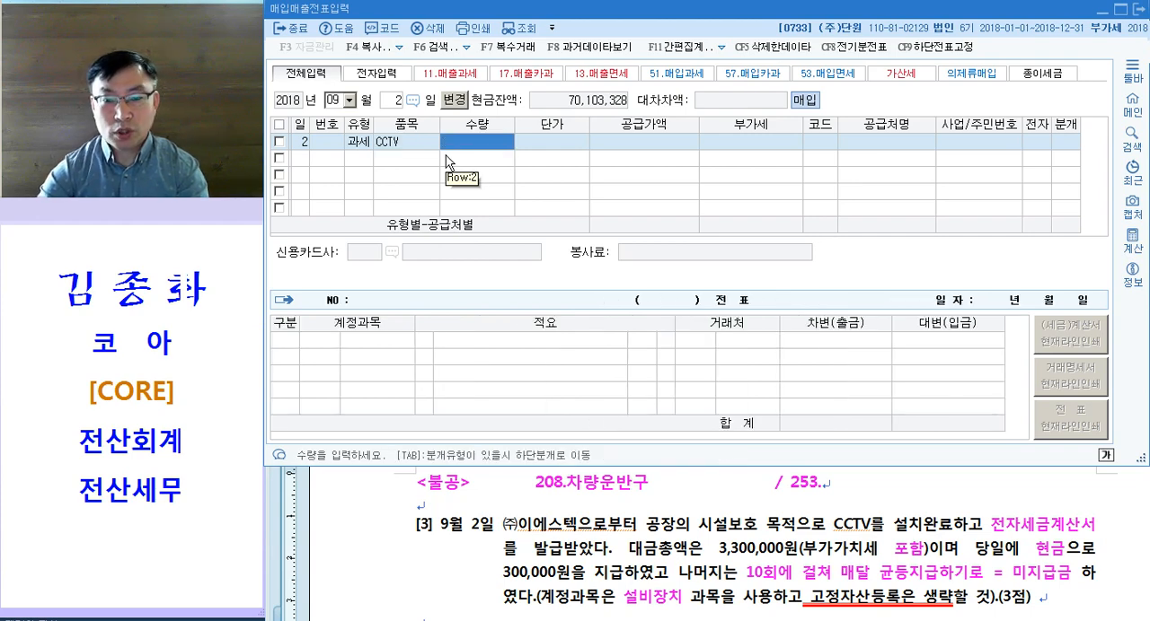
key("Return")
key("Return")
type("33")
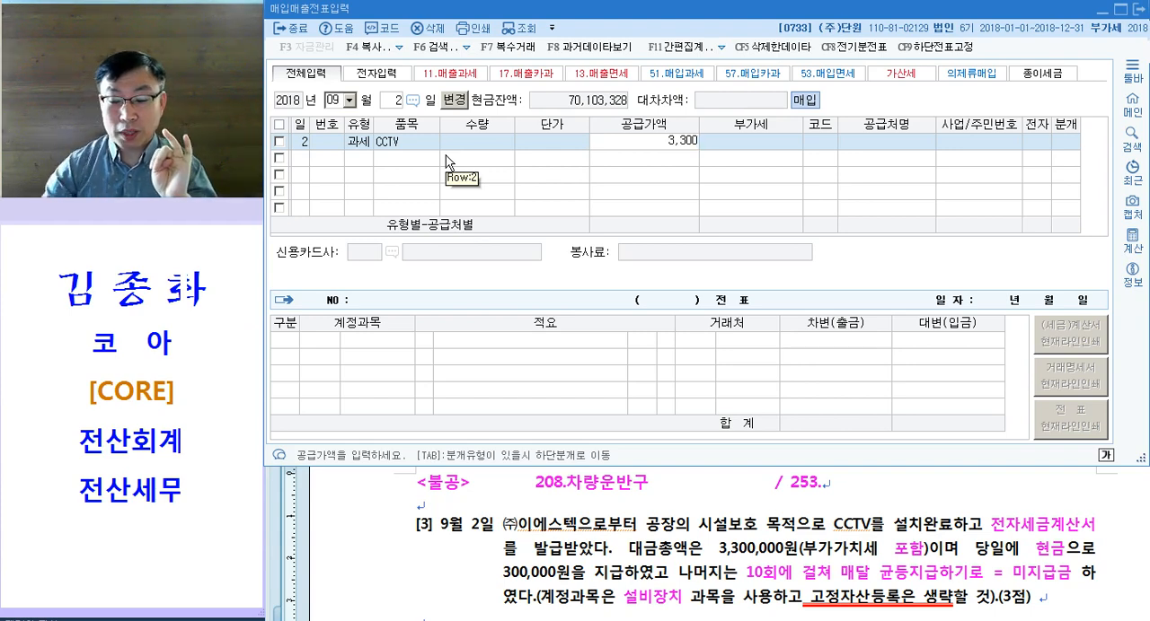
type("000000")
key("Return")
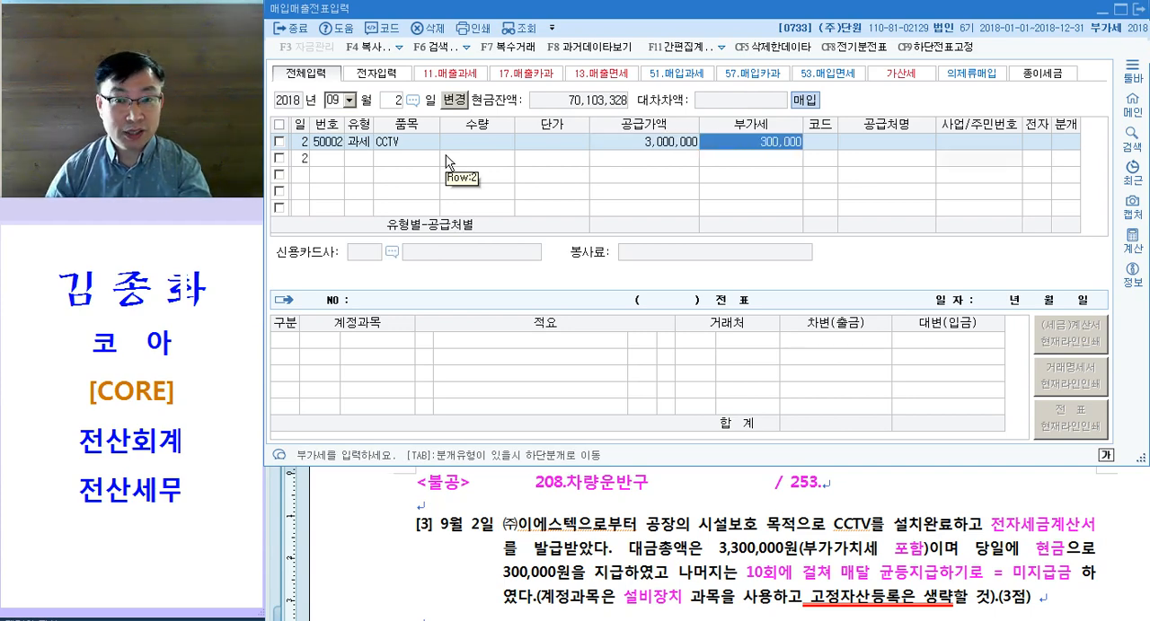
Step: Assign (주)이에스텍 as the supplier of the CCTV purchase and mark the invoice as electronic
key("Return")
type("이에")
key("Return")
key("Return")
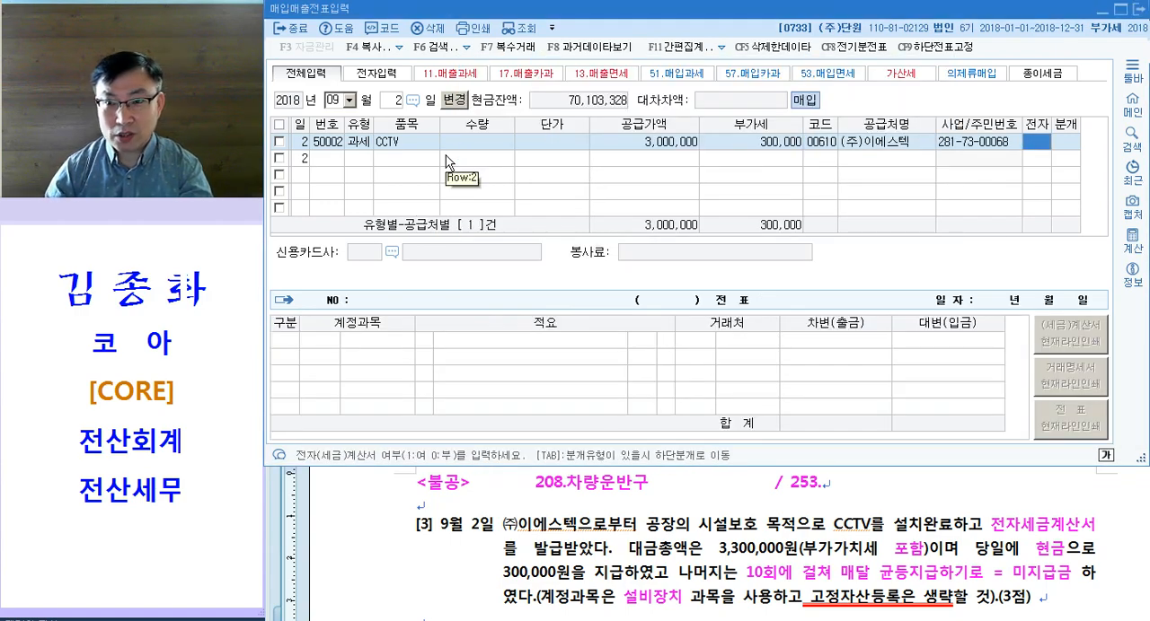
type("1")
key("Return")
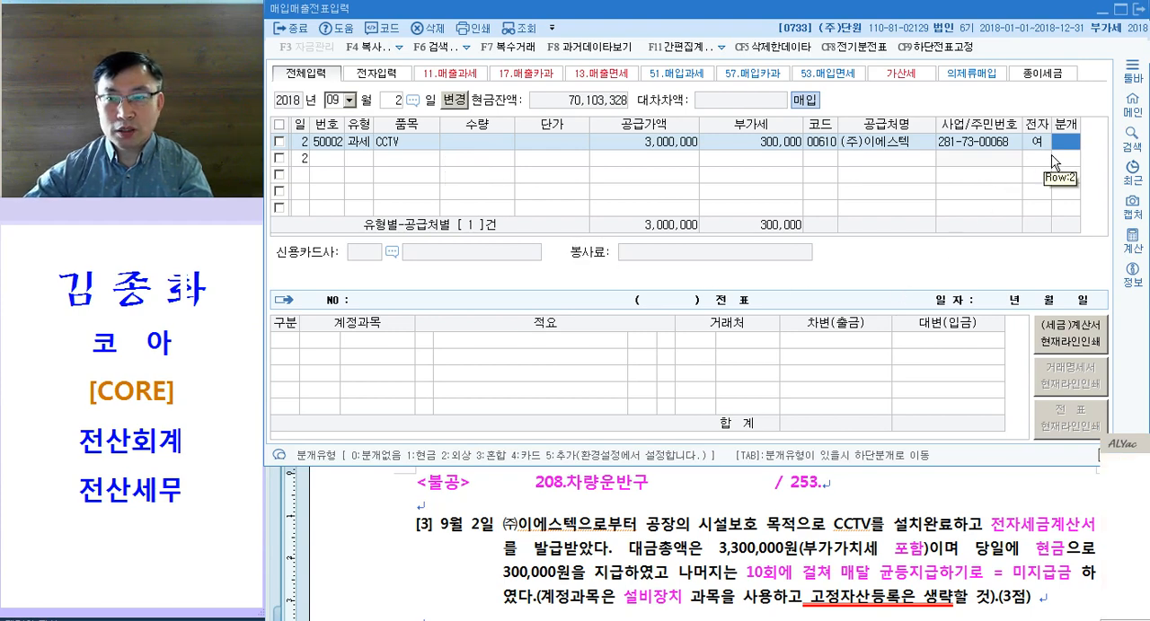
Step: Set the CCTV purchase's journal type to 혼합 and change the 3,000,000 debit account to 설비장치
key("Return")
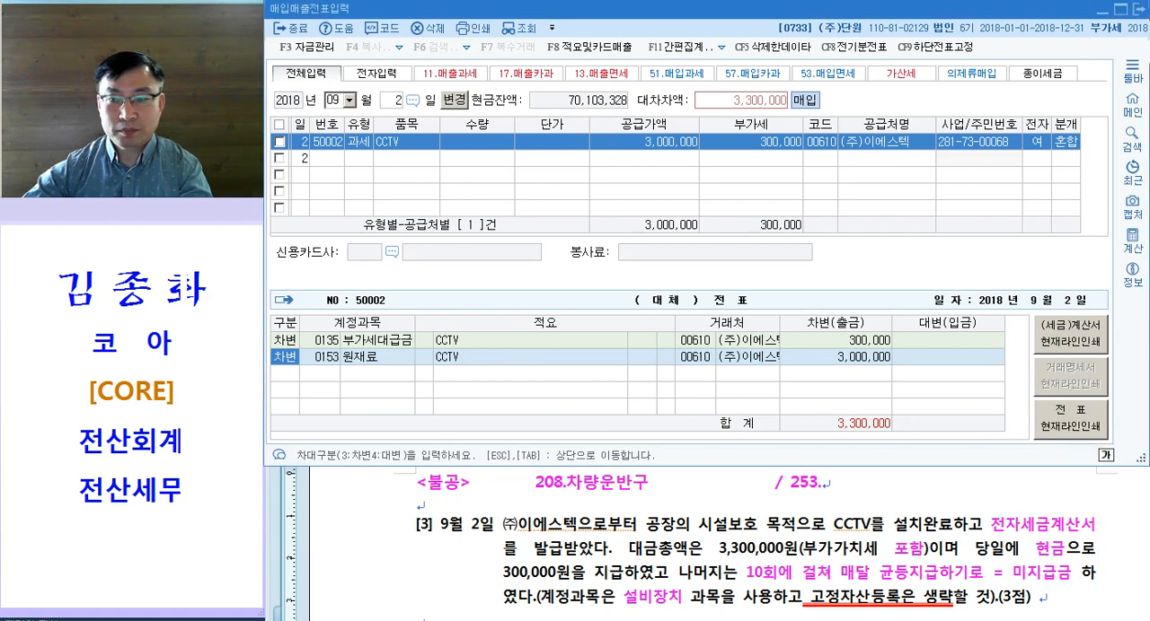
left_click(324, 359)
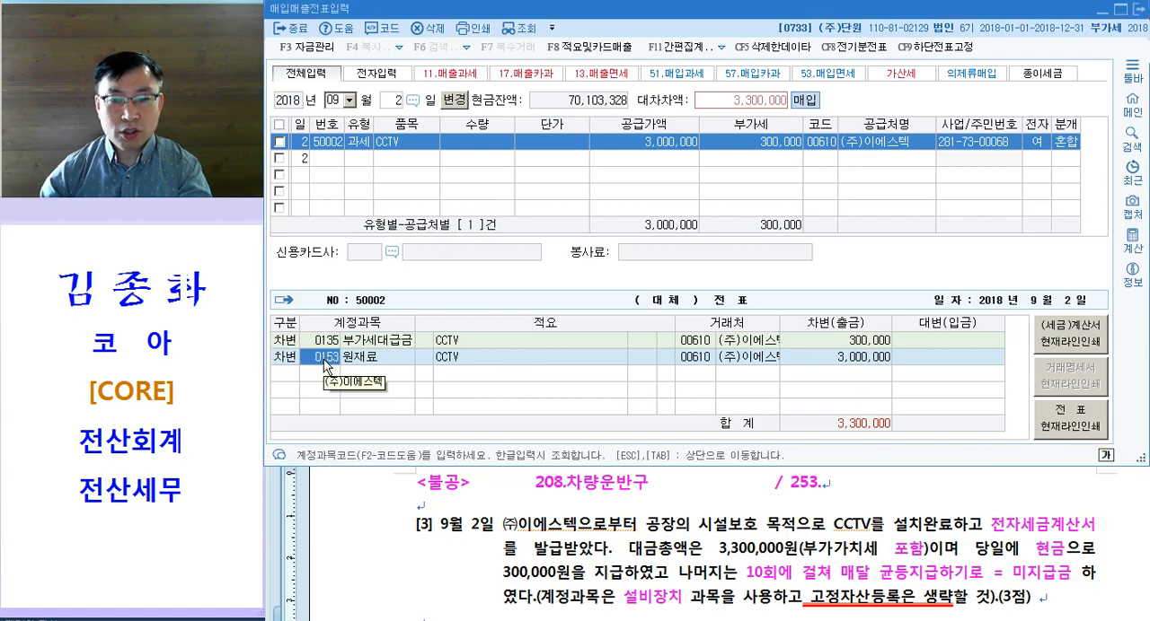
type("설비")
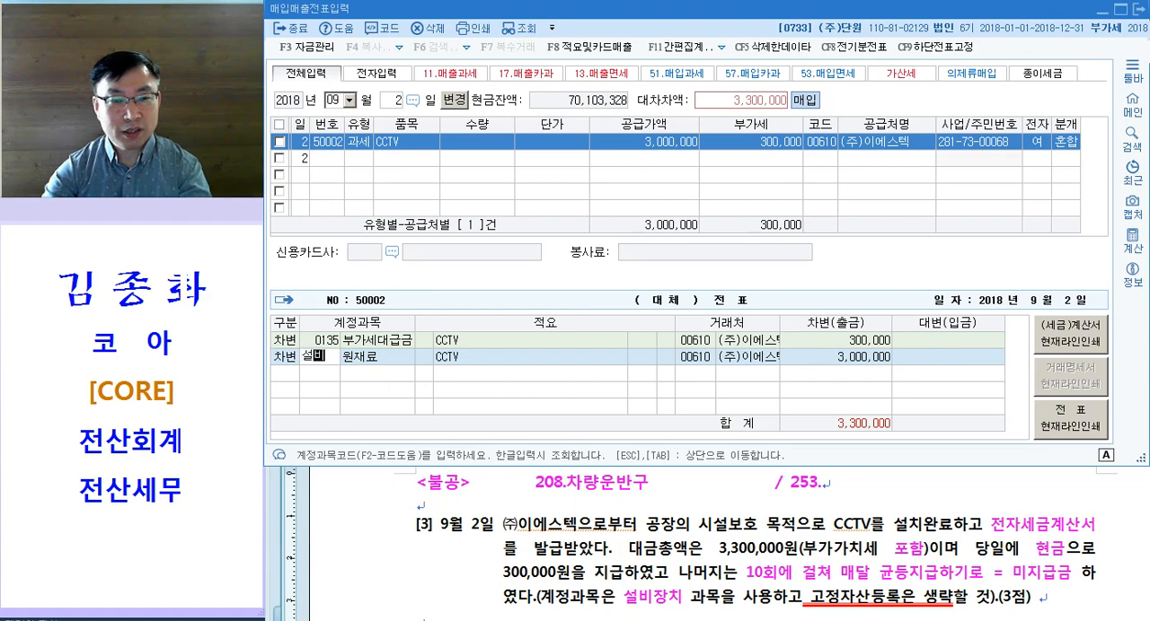
key("Return")
key("Return")
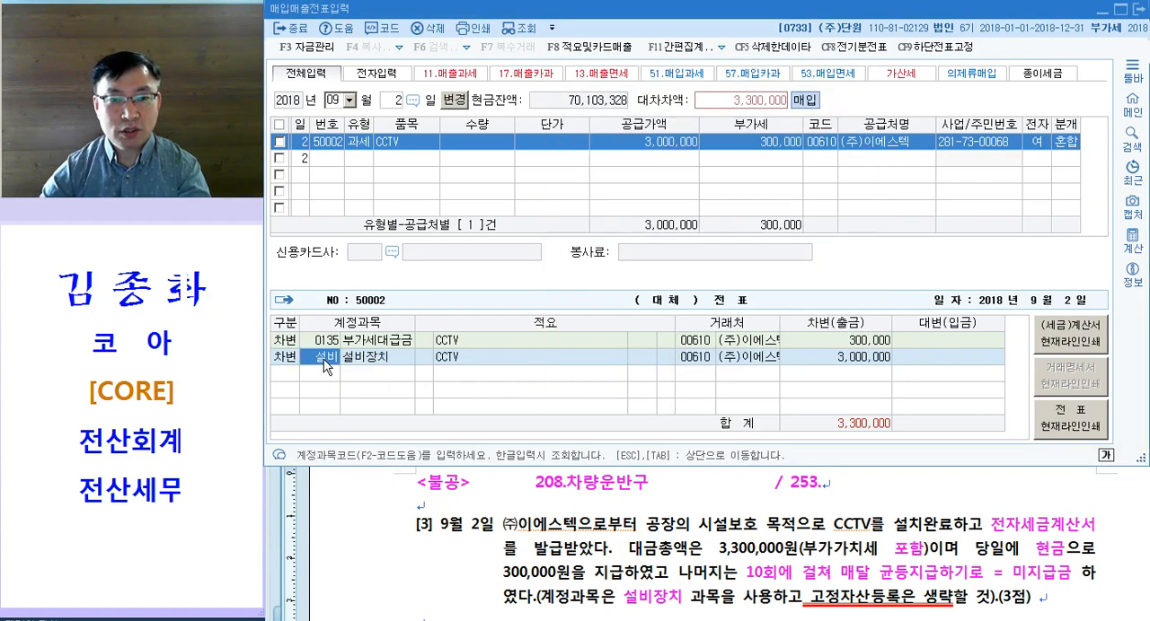
key("Return")
key("Return")
Step: Add a credit line to 현금 (101) for 300,000 in the CCTV purchase journal
type("4101")
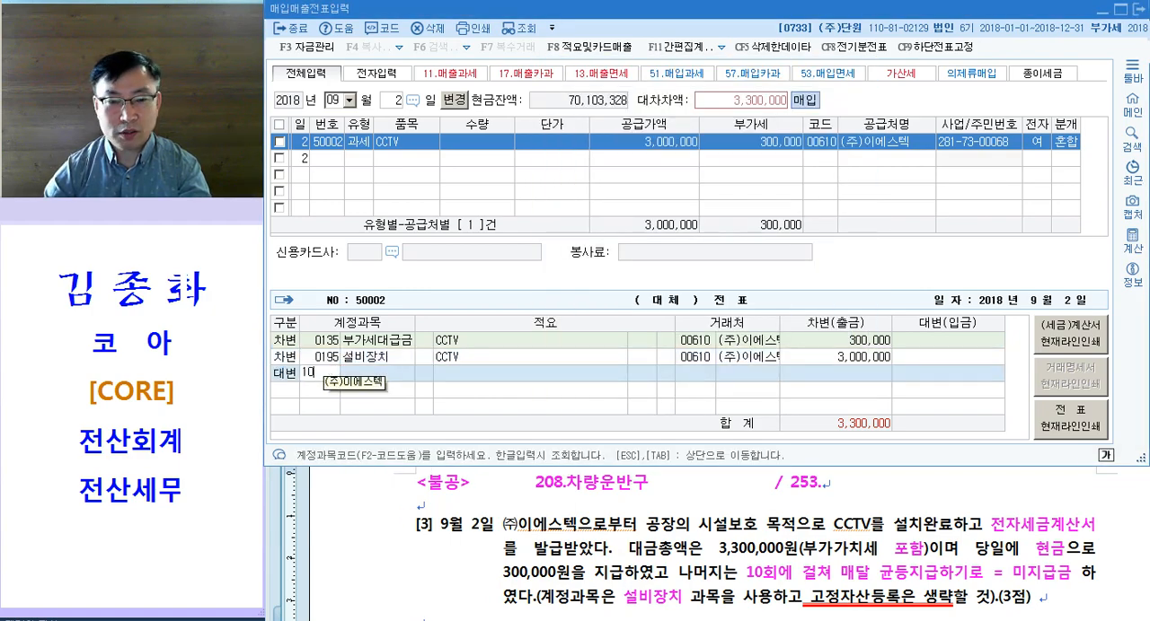
key("Return")
key("Return")
key("Return")
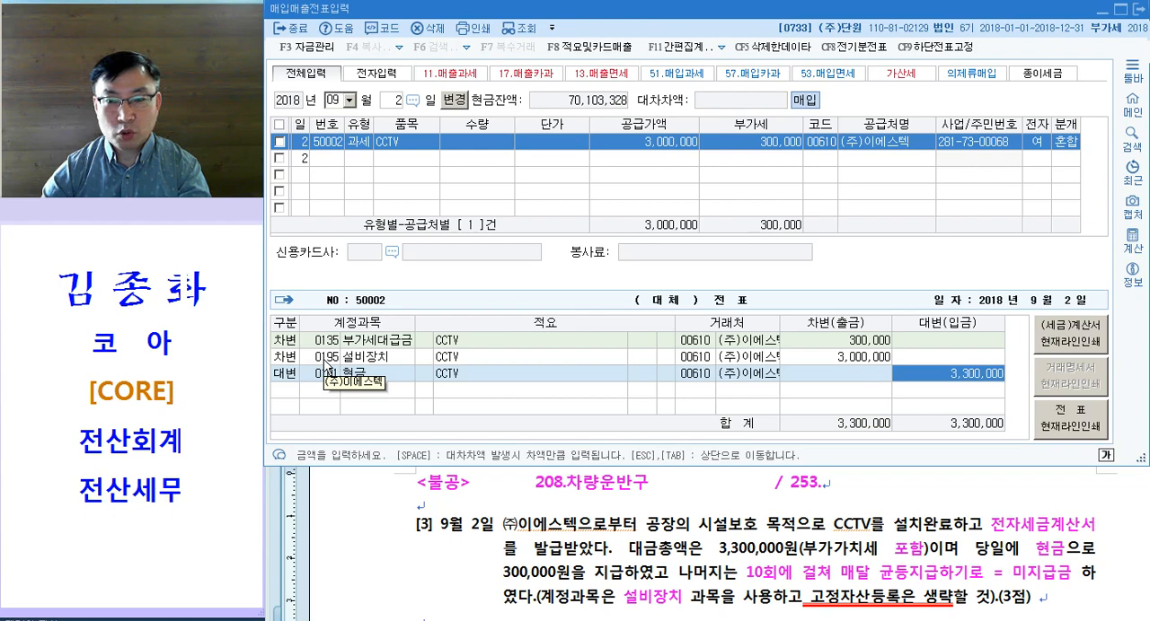
type("300,000")
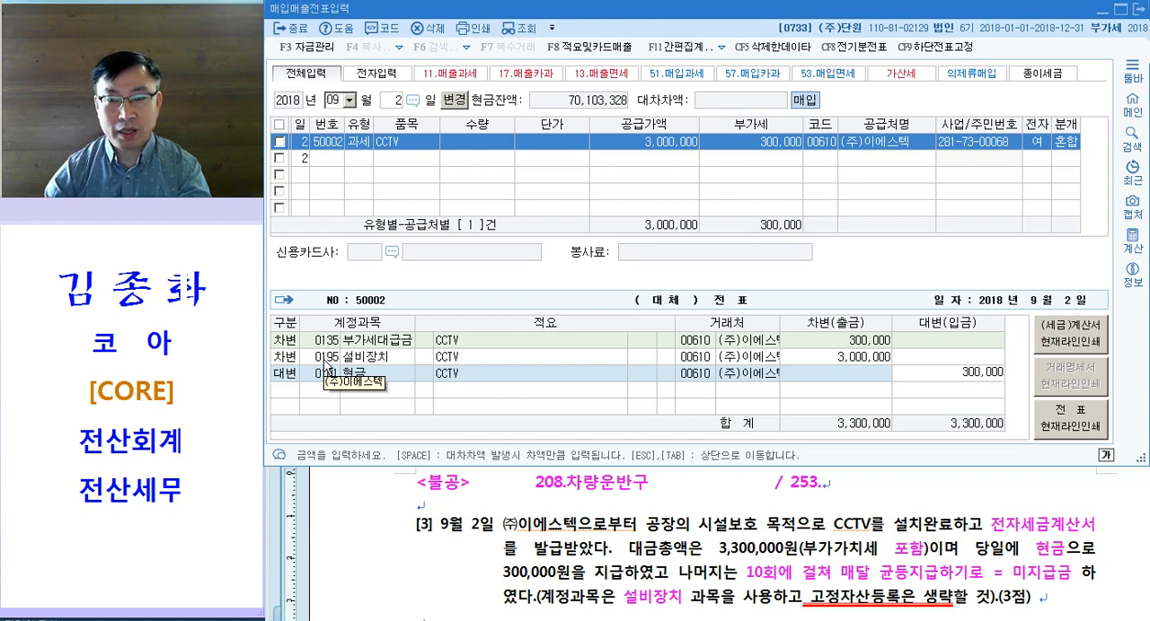
key("Return")
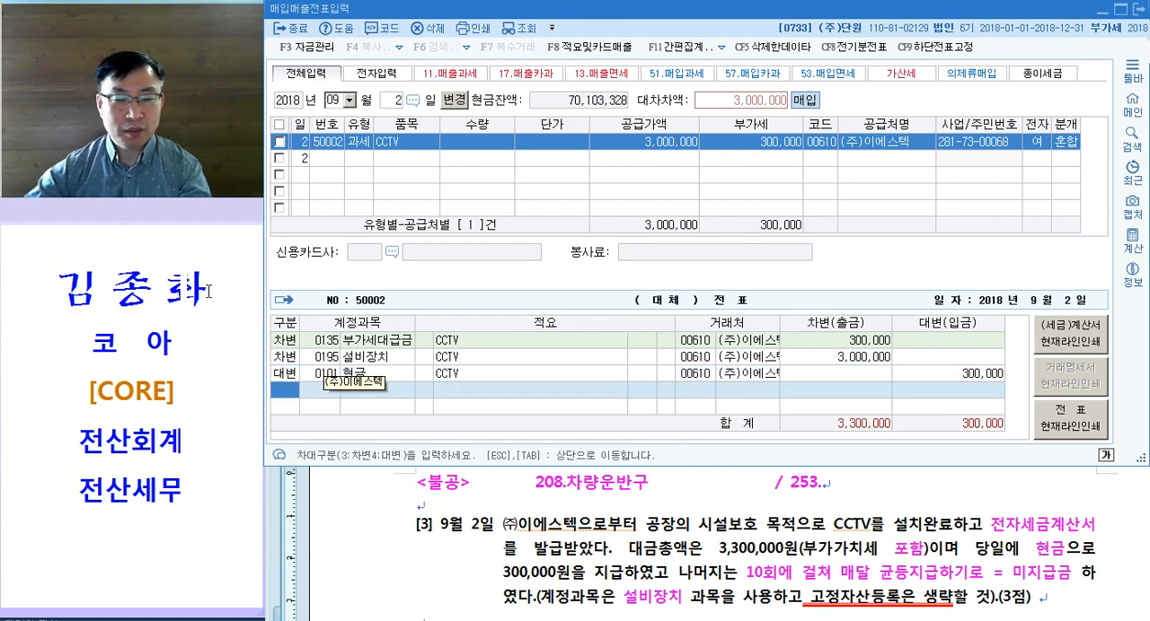
Step: Add a credit line to 미지급금 (253) for the remaining 3,000,000 and complete the CCTV voucher
type("4")
key("Return")
type("253")
key("Return")
key("Return")
key("Return")
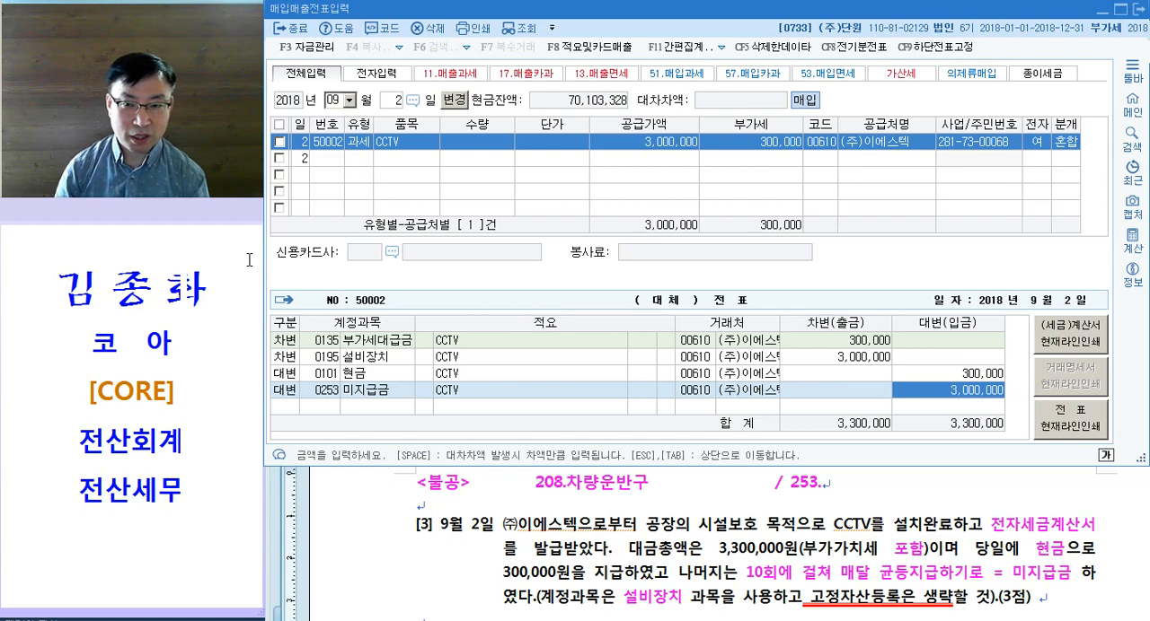
key("Return")
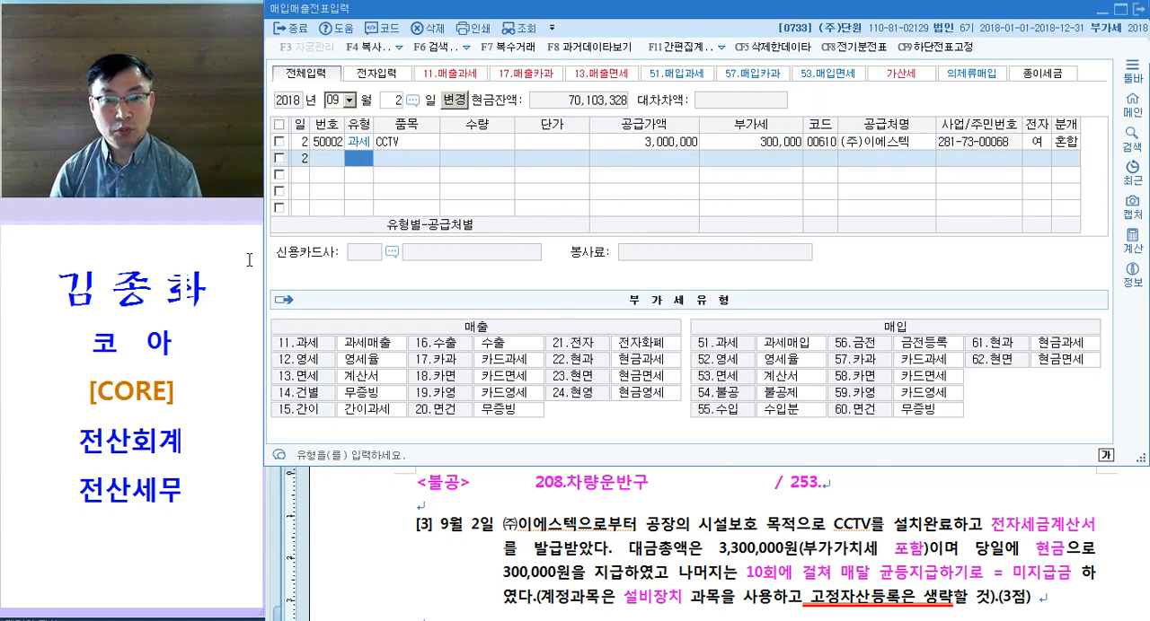
Step: Review the fields and journal lines of the completed CCTV voucher, including the 설비장치 debit line
key("Up")
key("Return")
key("Return")
key("Return")
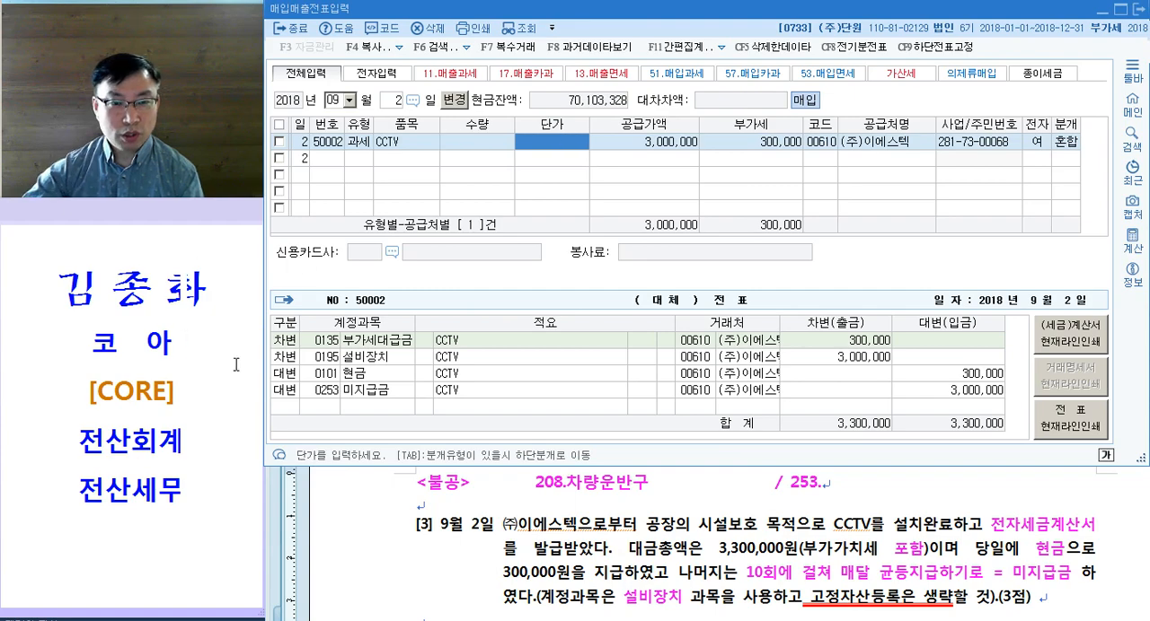
left_click(323, 357)
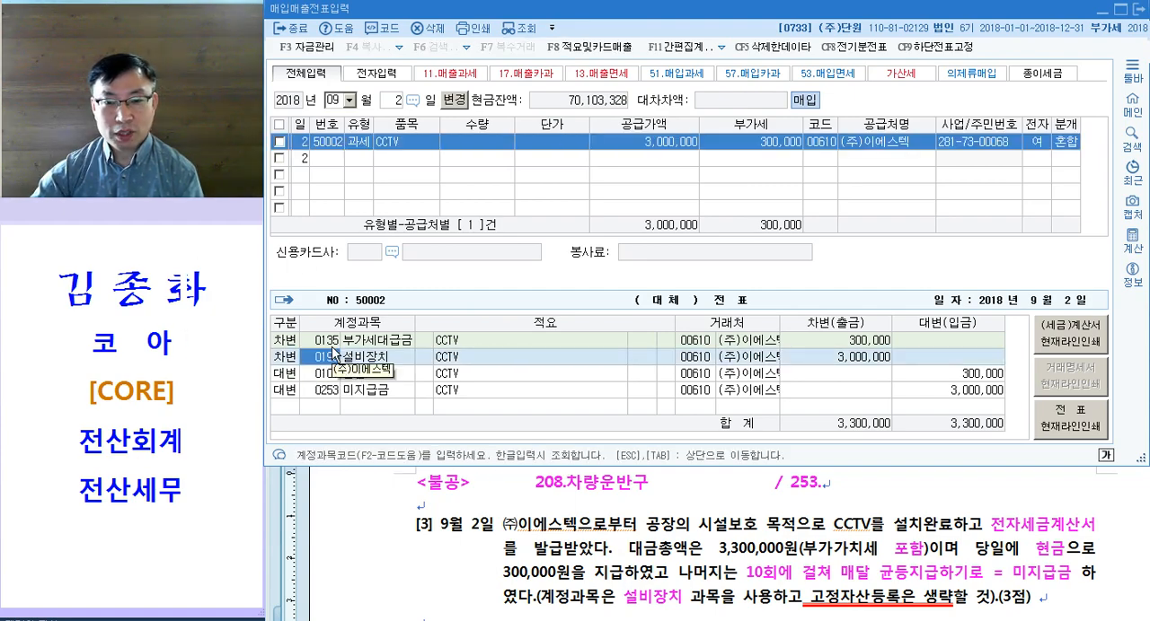
key("Return")
key("Return")
key("Return")
key("Return")
key("Return")
key("Return")
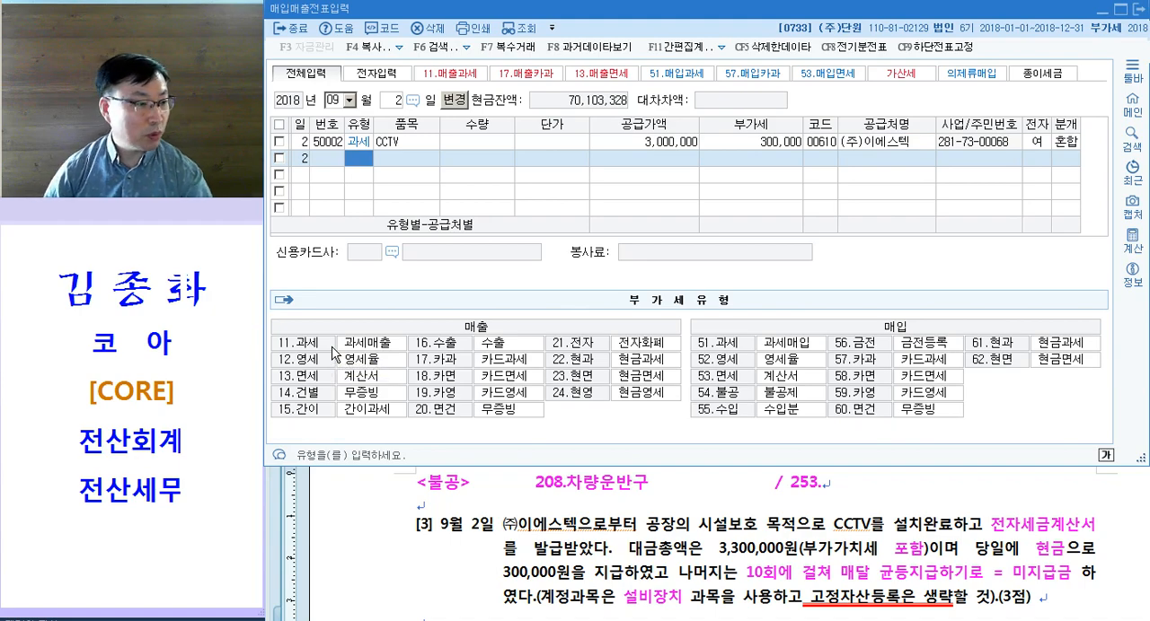
Step: Switch to the exam document in 한컴오피스 한글 and color 원재료 and 전자세금계산서 magenta in question [4]
left_click(592, 540)
scroll(591, 527, "down", 3)
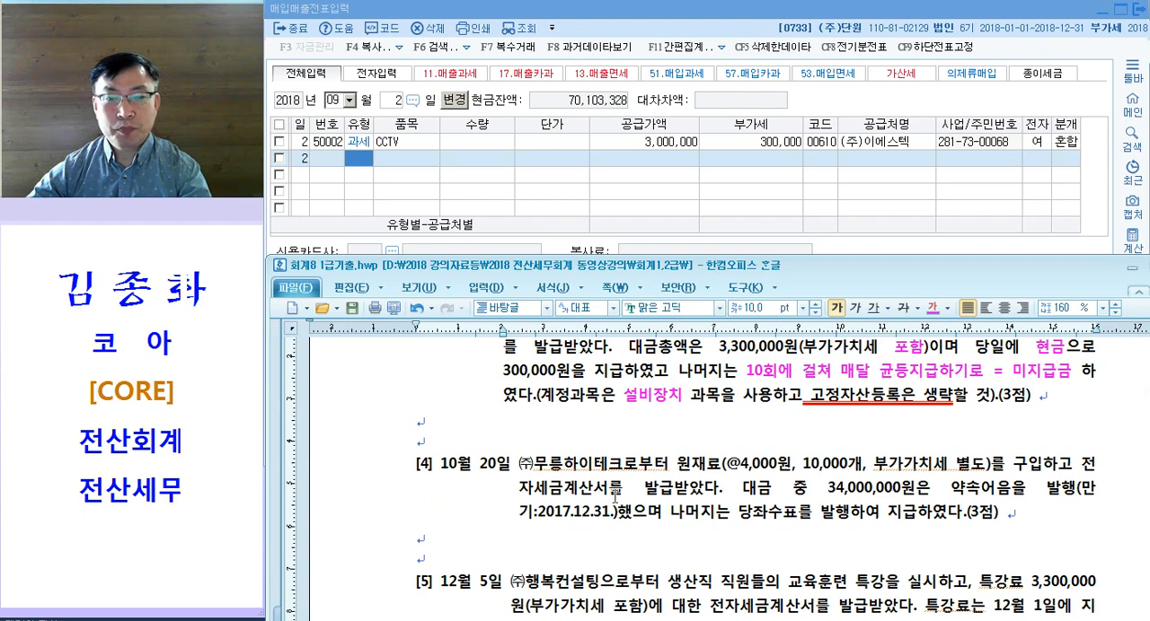
left_click_drag(670, 465, 860, 467)
left_click_drag(761, 467, 833, 465)
left_click_drag(948, 466, 597, 504)
left_click(1023, 474)
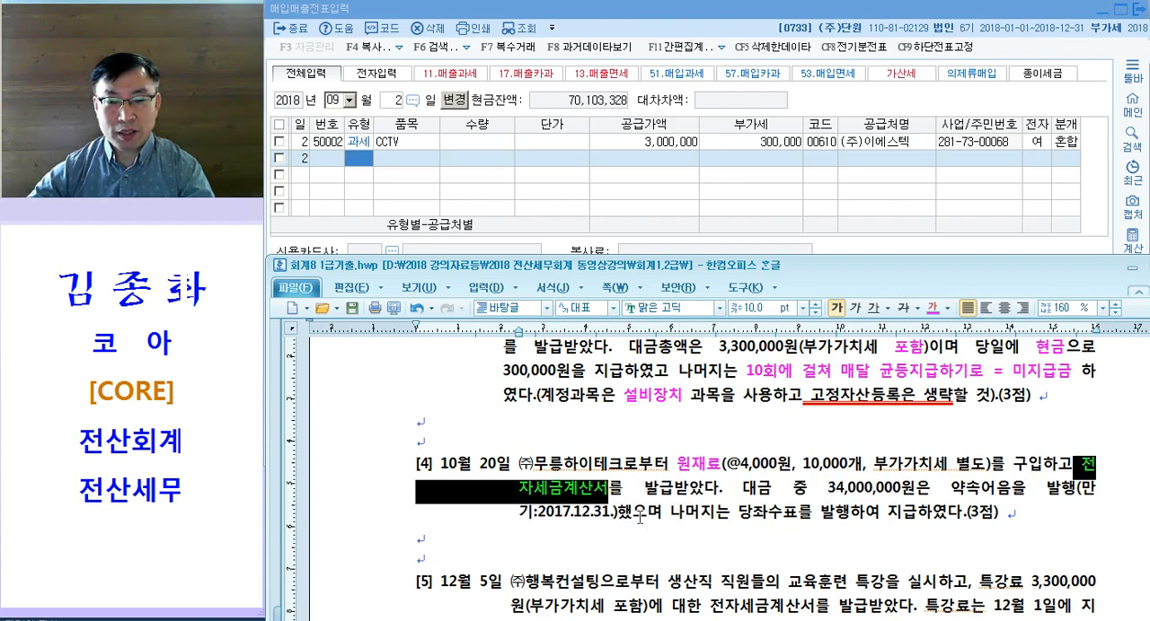
left_click(614, 494)
Step: Color 약속어음을 발행 magenta in question [4] and check the note's maturity date
scroll(640, 499, "down", 1)
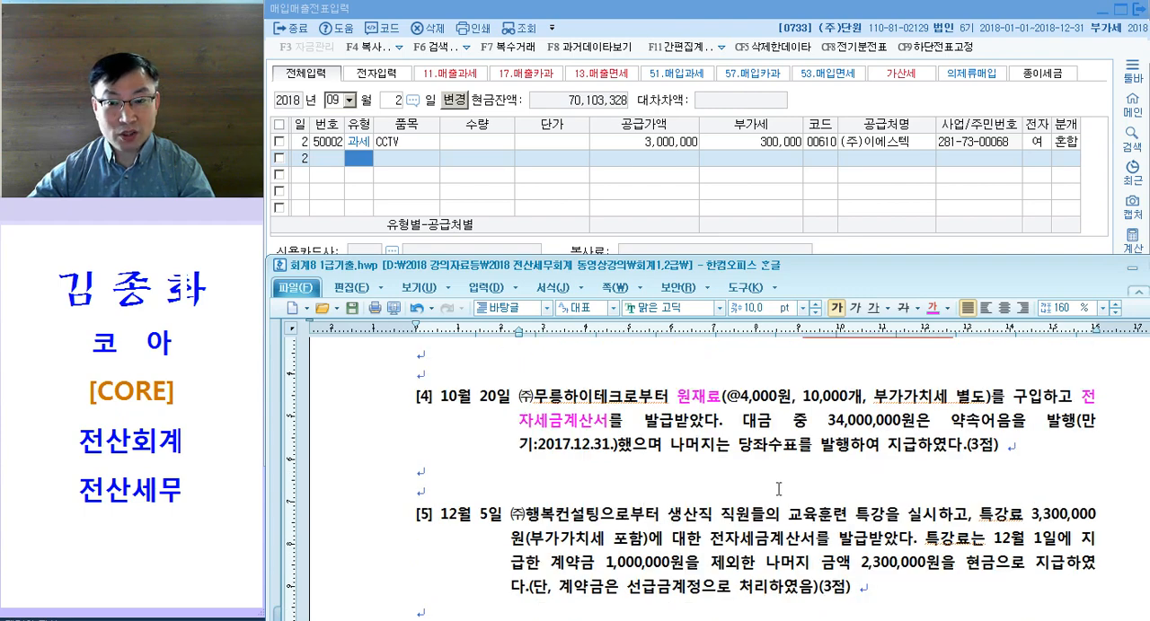
left_click_drag(950, 426, 1075, 428)
key("ctrl+m")
key("d")
left_click_drag(555, 452, 582, 454)
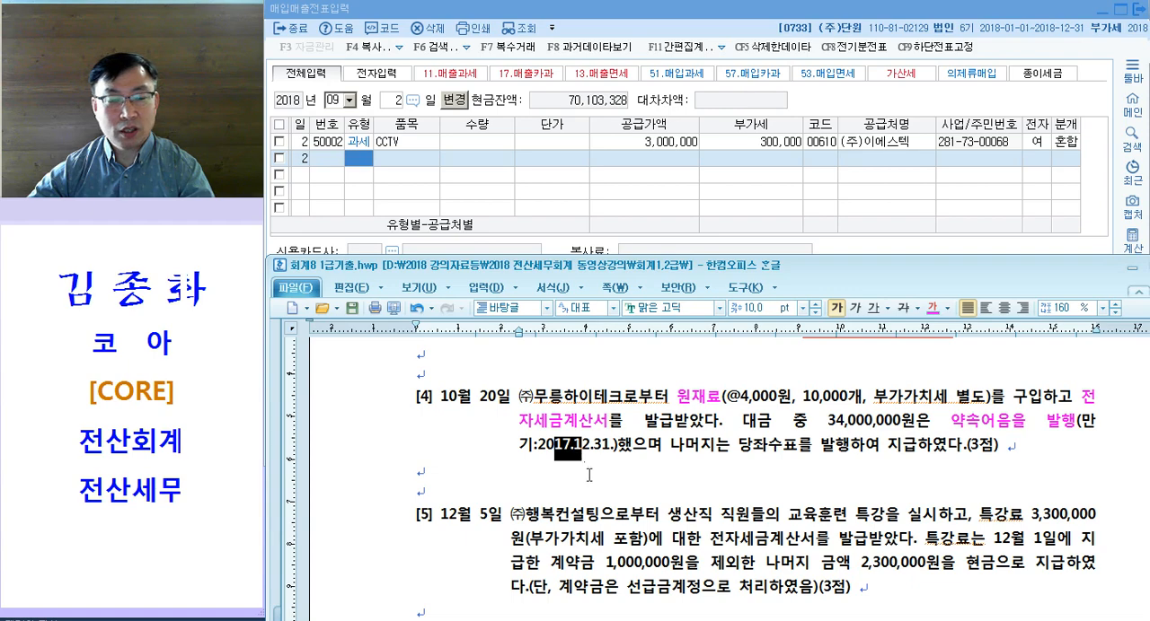
scroll(589, 475, "up", 2)
left_click(591, 518)
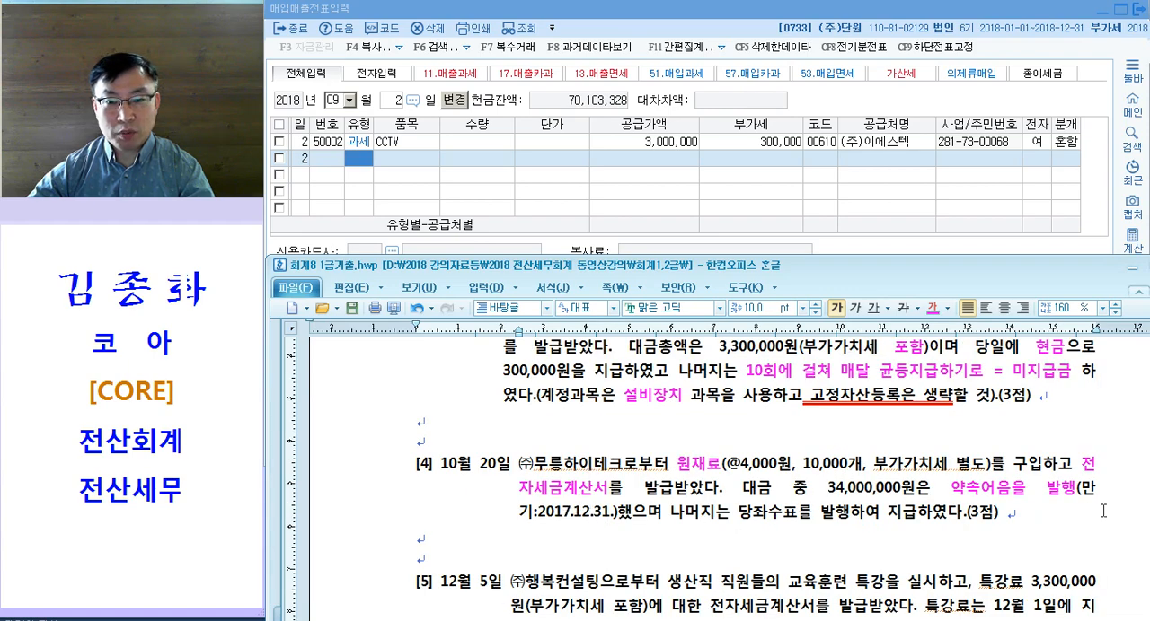
Step: Insert the note "= 지급어음" right after 약속어음을 발행 in question [4]
left_click(1077, 489)
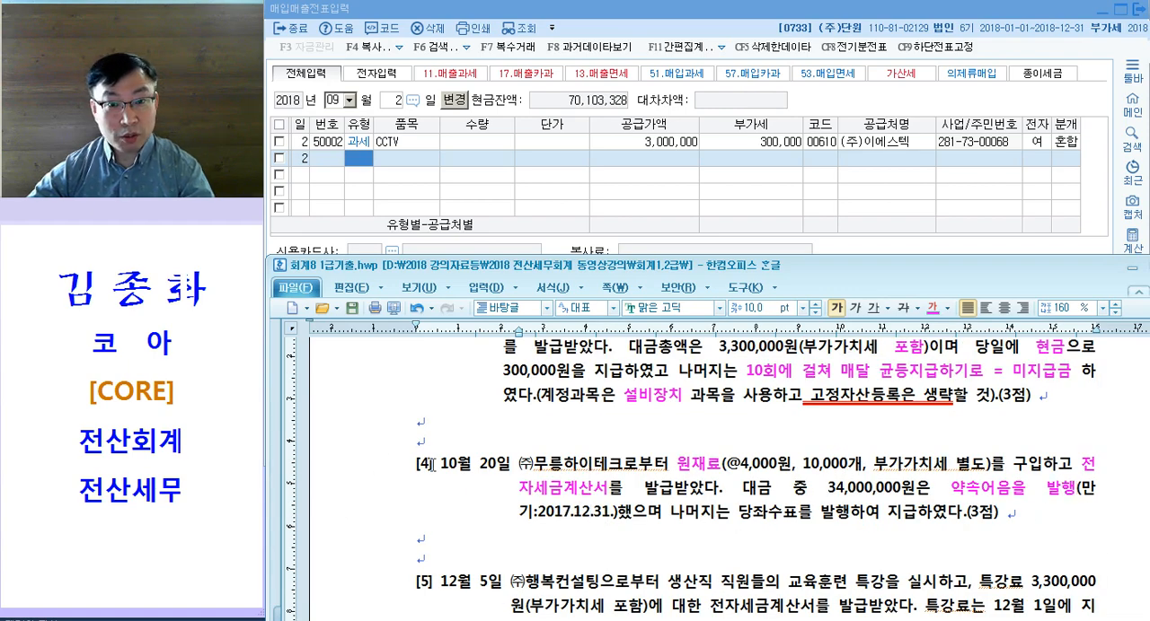
type("= 지")
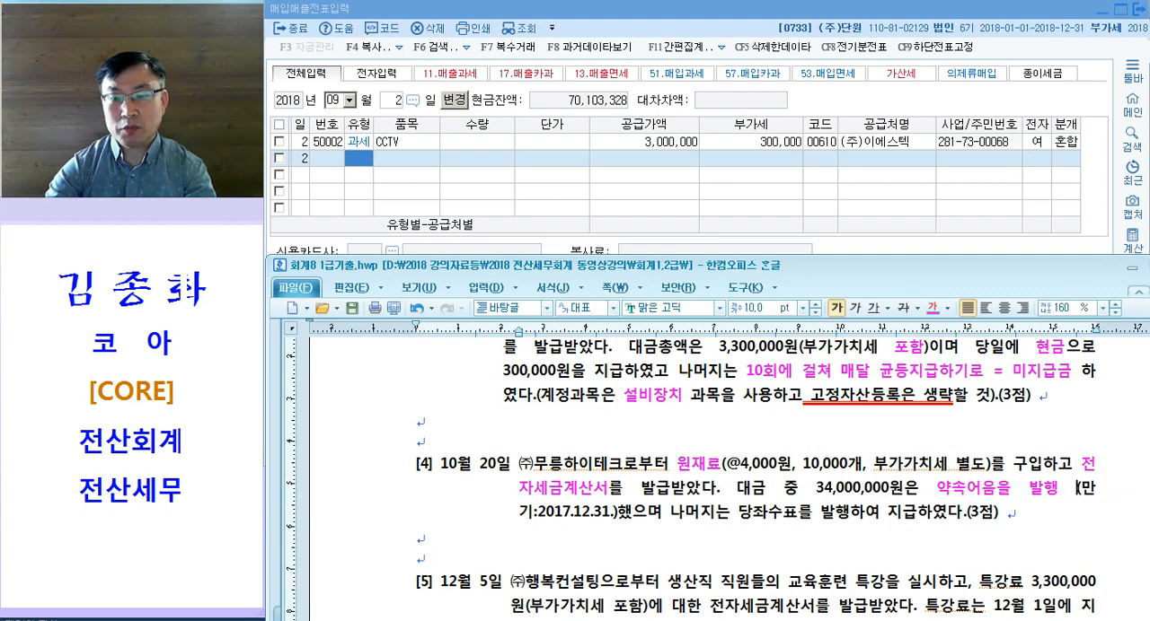
type("급어음")
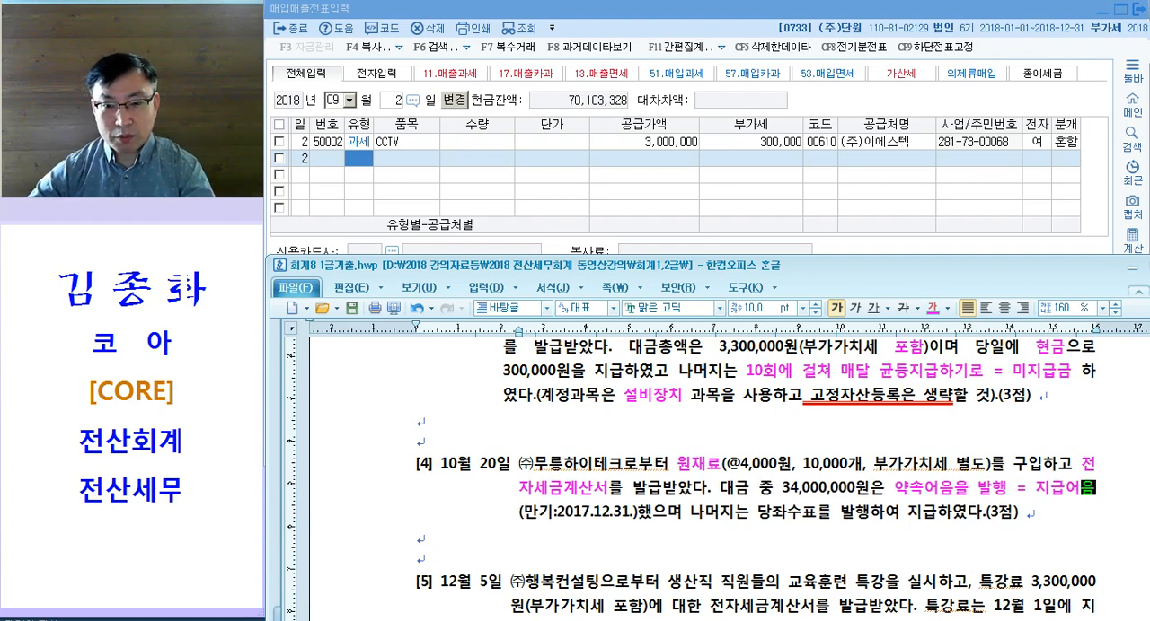
Step: Color 당좌수표를 발행 magenta in question [4] and replace the leftover 하여 after it with "= 당좌예금"
left_click_drag(757, 517, 881, 519)
key("ctrl+m")
key("d")
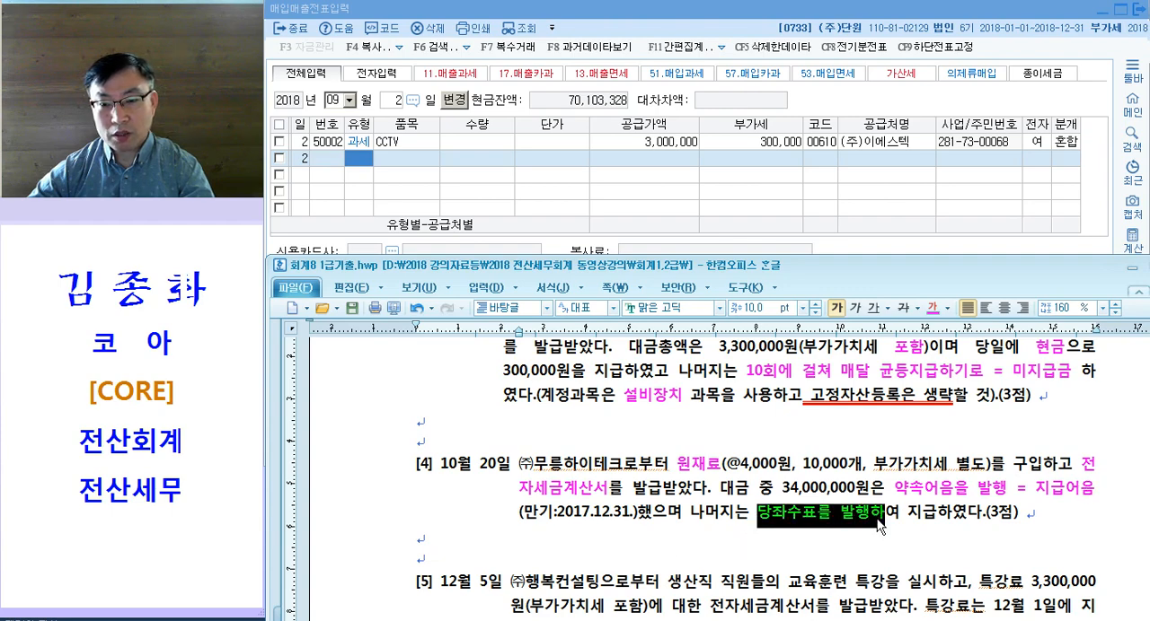
left_click(874, 514)
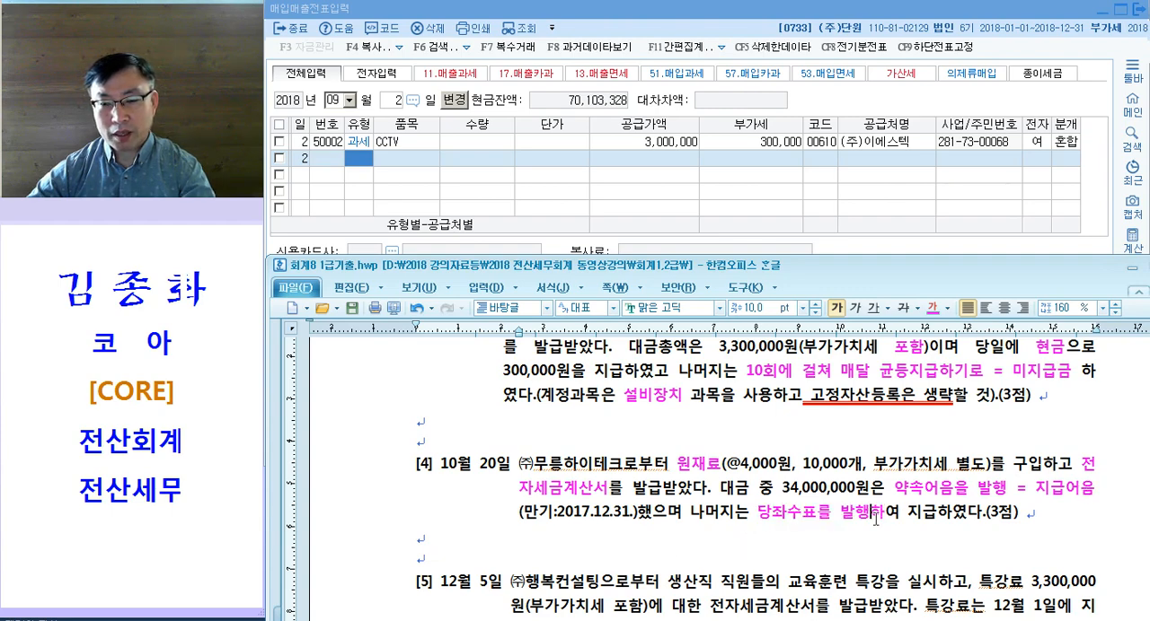
type("발행= 당좌")
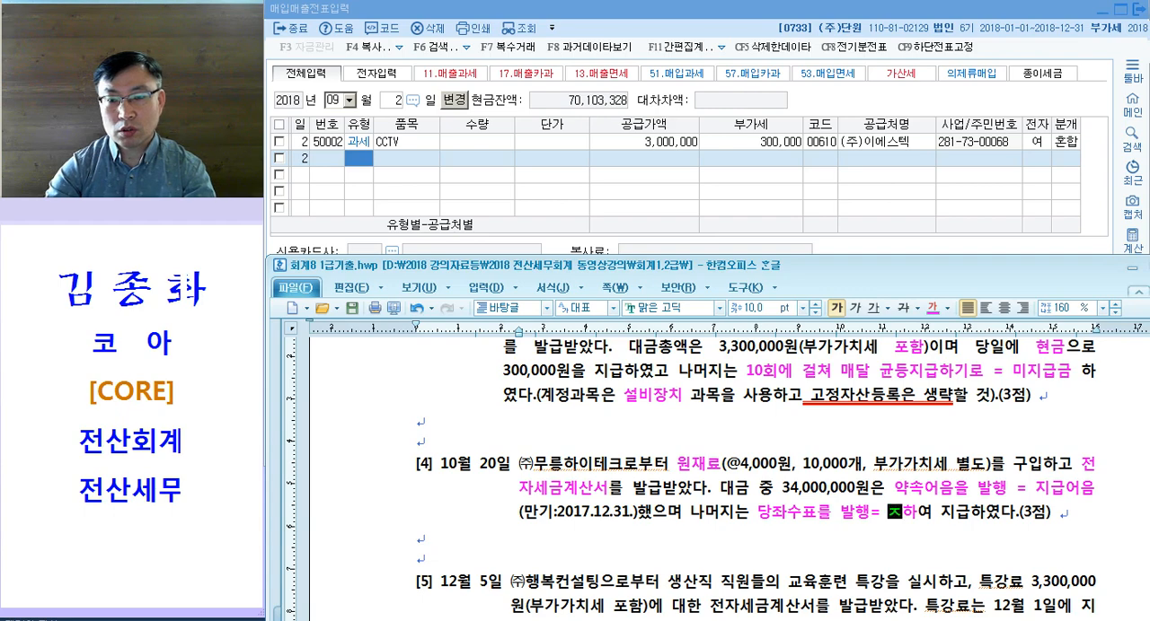
type("예금")
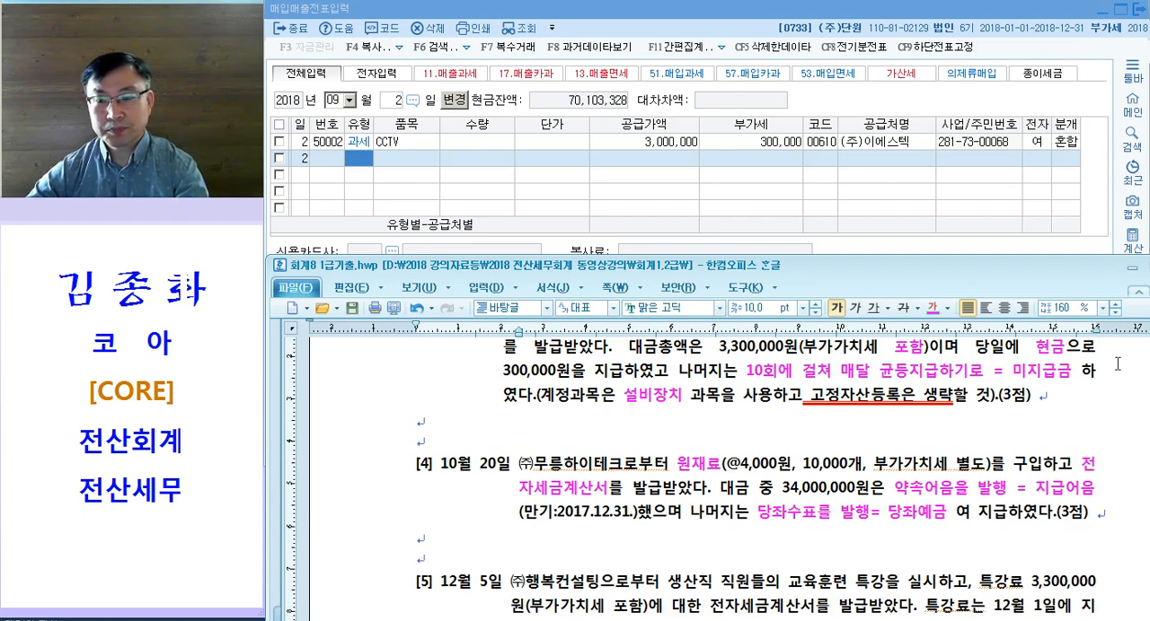
key("Delete")
key("Delete")
Step: Review question [4] for the 원재료 purchase terms, the 지급어음 and 당좌예금 payments, and the electronic tax invoice
left_click_drag(802, 397, 792, 399)
left_click_drag(670, 467, 740, 467)
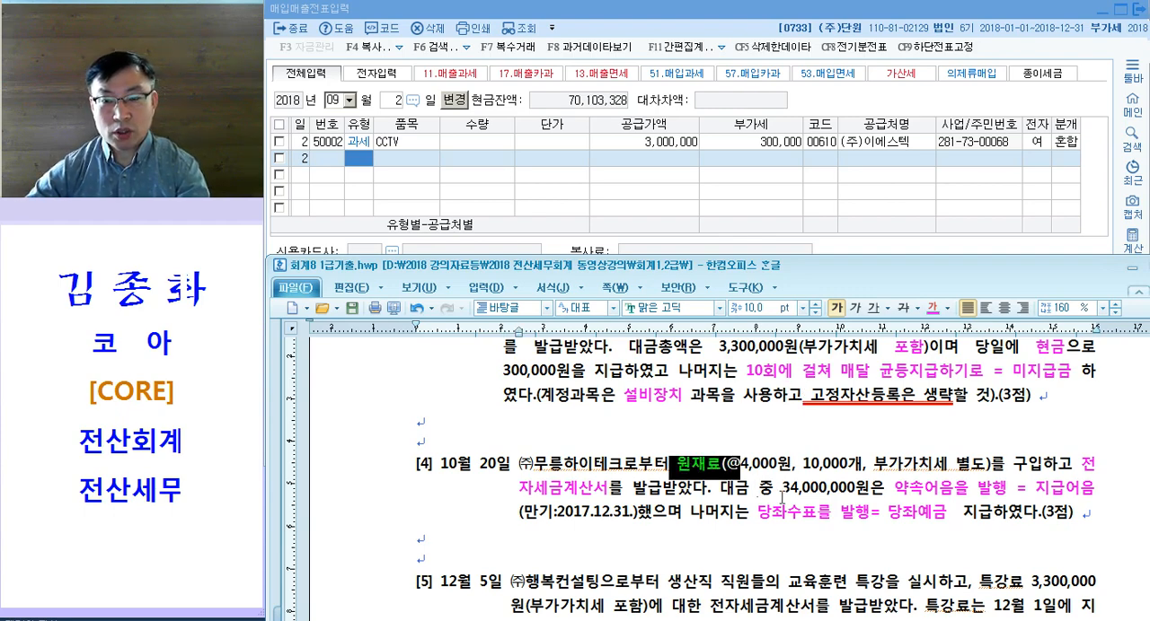
left_click_drag(1015, 492, 1097, 492)
left_click_drag(886, 519, 960, 531)
left_click(960, 532)
left_click(567, 553)
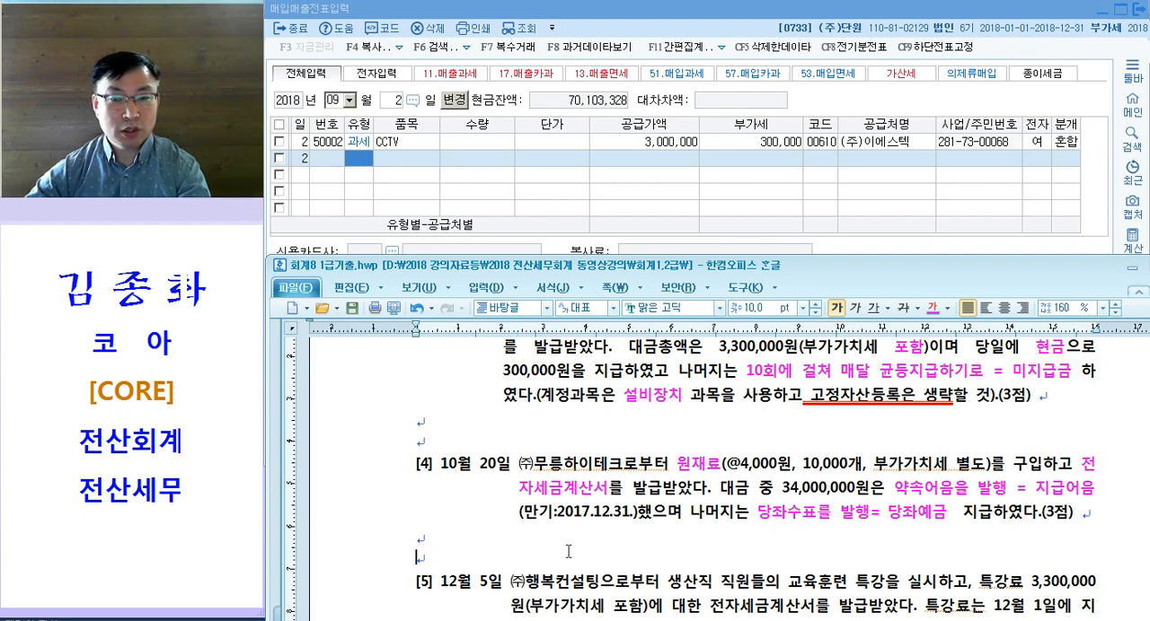
left_click(456, 509)
left_click_drag(549, 490, 639, 491)
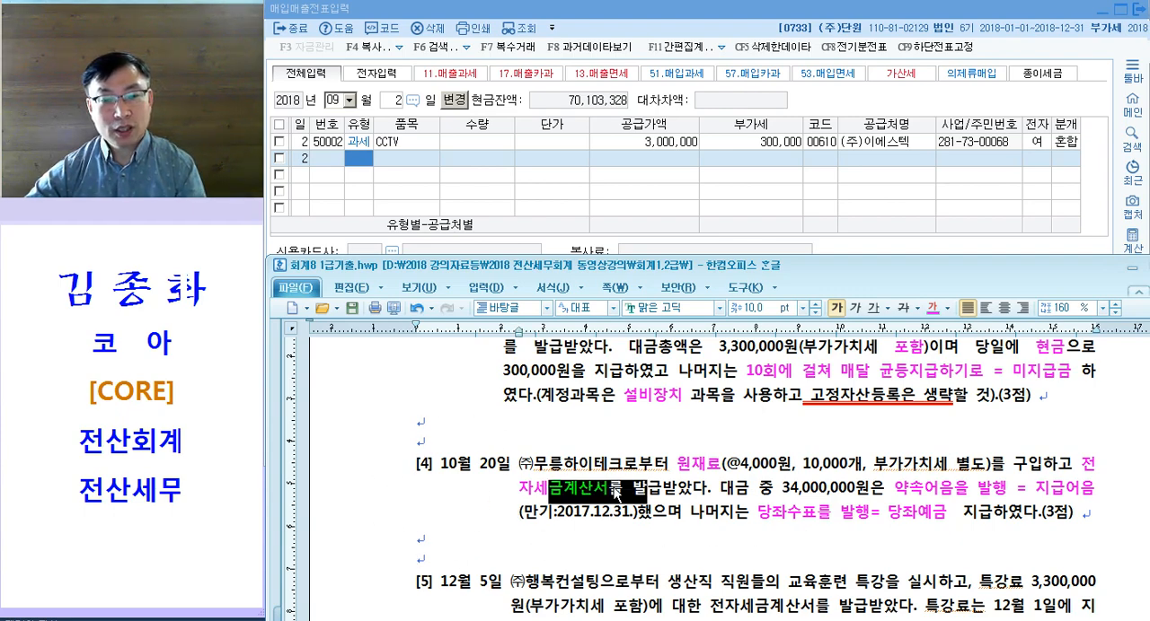
key("ctrl")
key("ctrl")
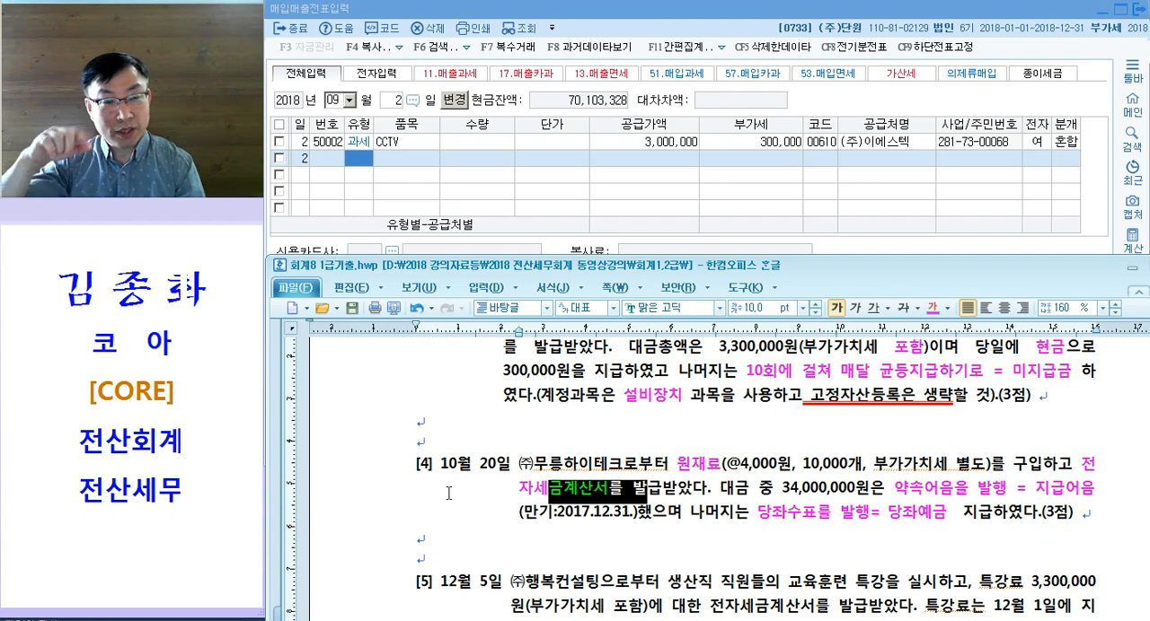
key("ctrl")
key("ctrl")
key("ctrl")
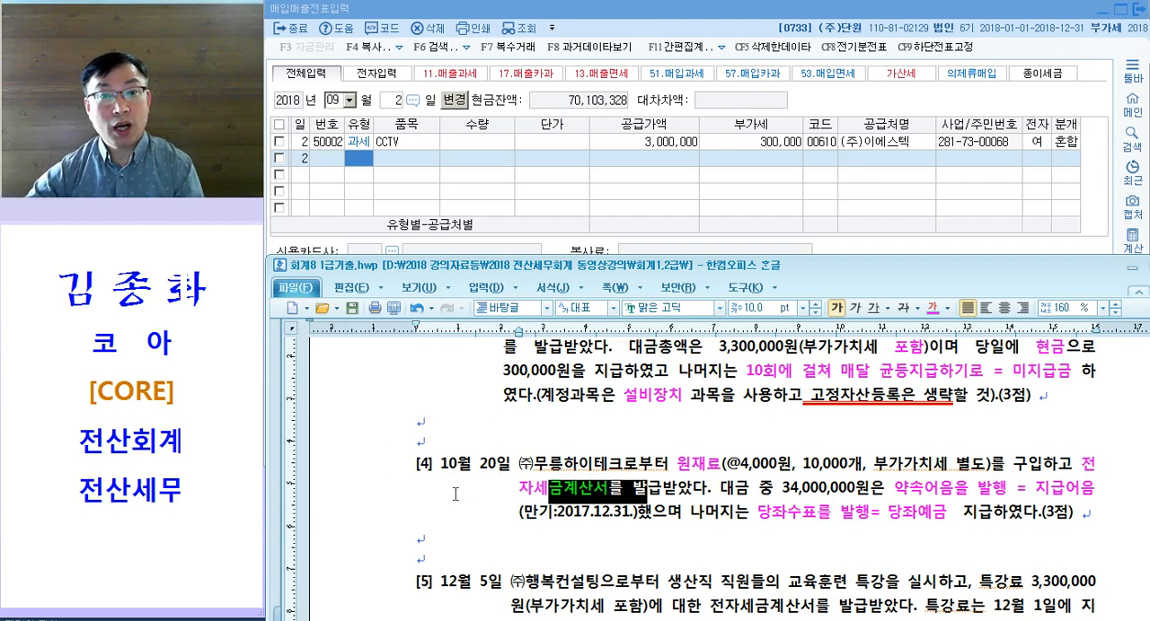
Step: Return to 매입매출전표입력 in KcLep, set the voucher date to 10월 20일, and start a 과세 purchase (type 51)
left_click(375, 183)
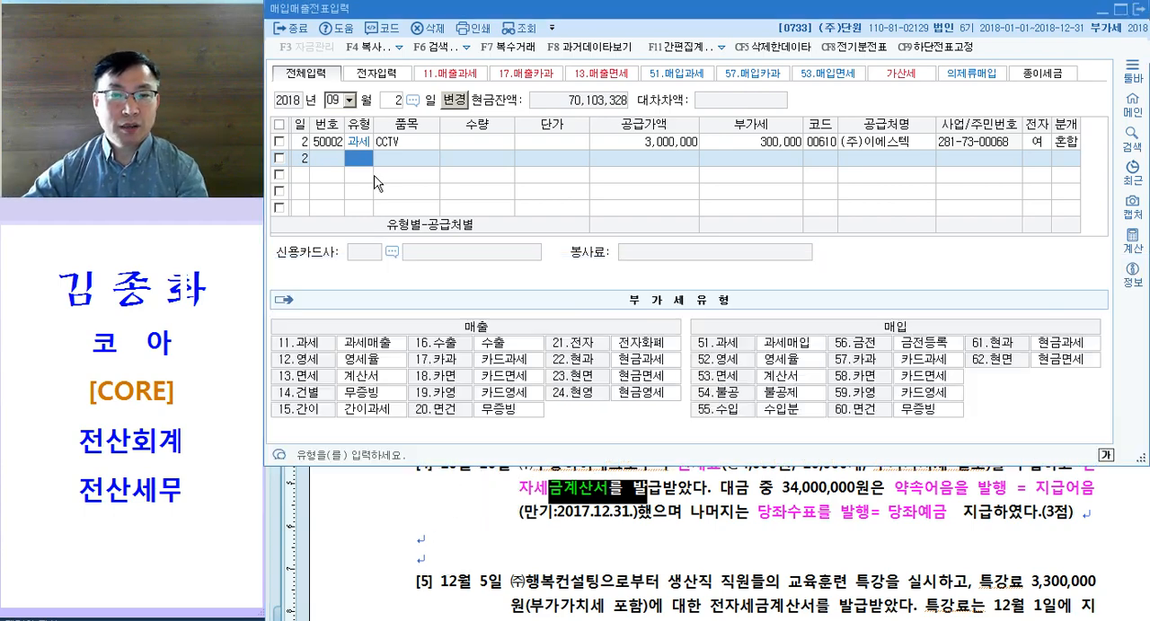
key("Escape")
type("10")
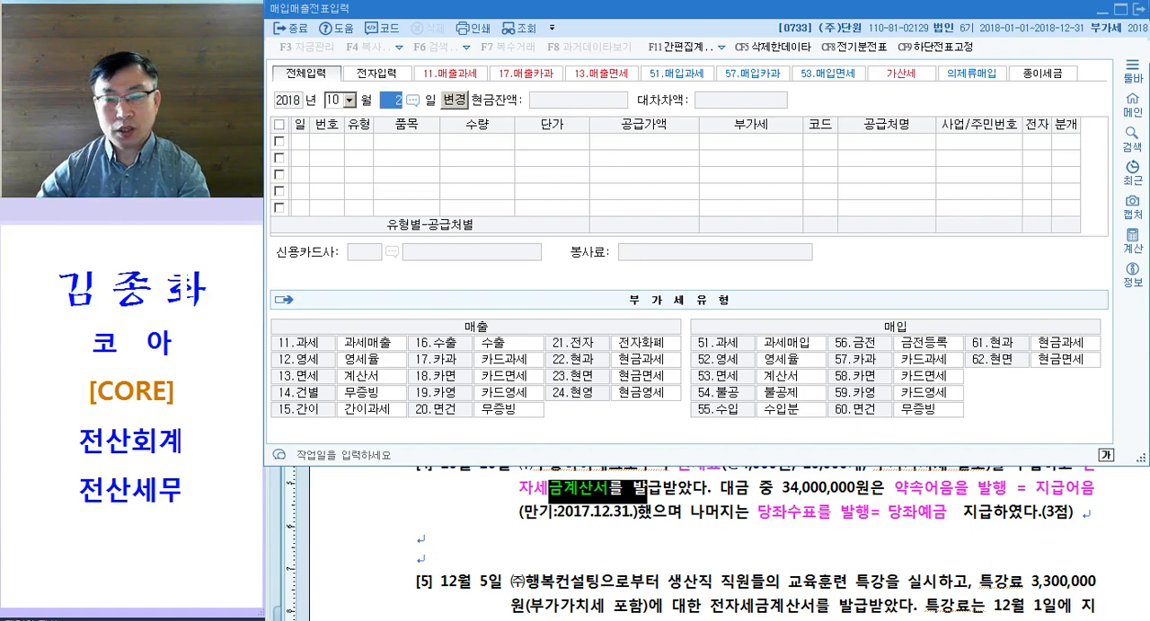
type("2011")
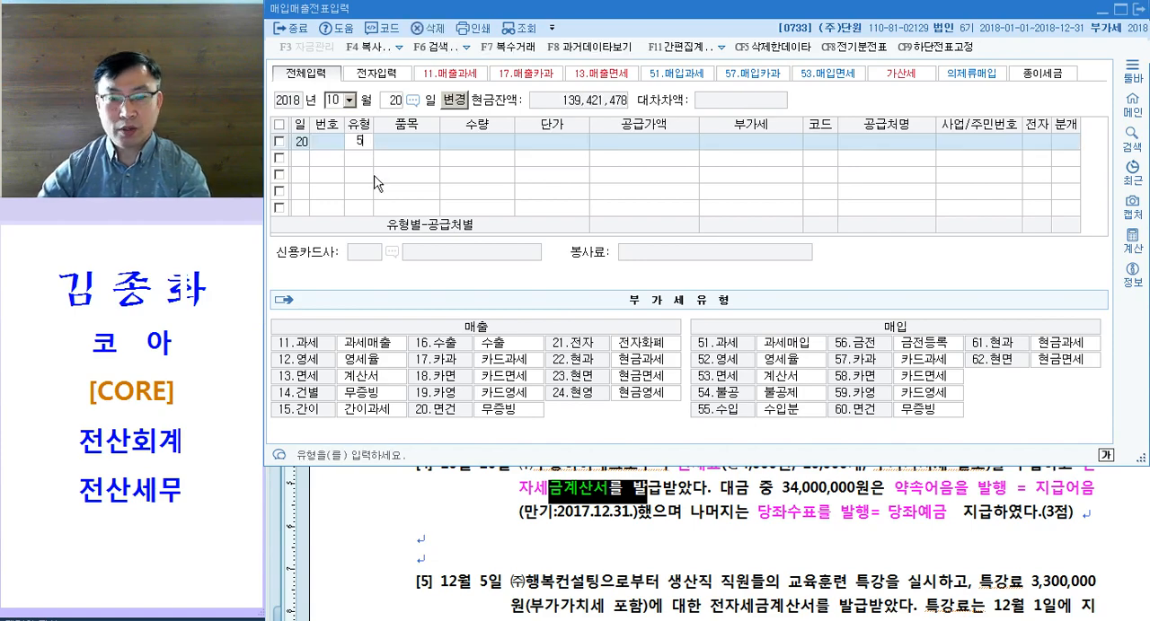
key("Return")
Step: Bring question [4] into view below the voucher and enter 원재료 as the item of the 10월 20일 purchase
left_click(721, 557)
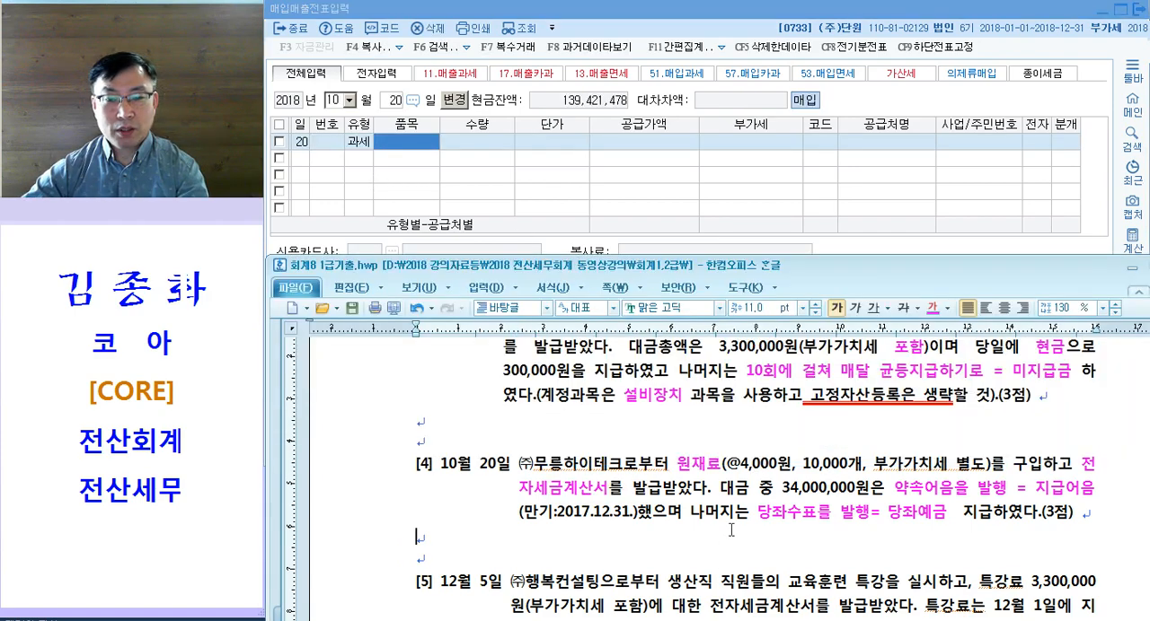
scroll(583, 405, "up", 1)
left_click(404, 139)
type("원재료")
key("Return")
key("Return")
key("Return")
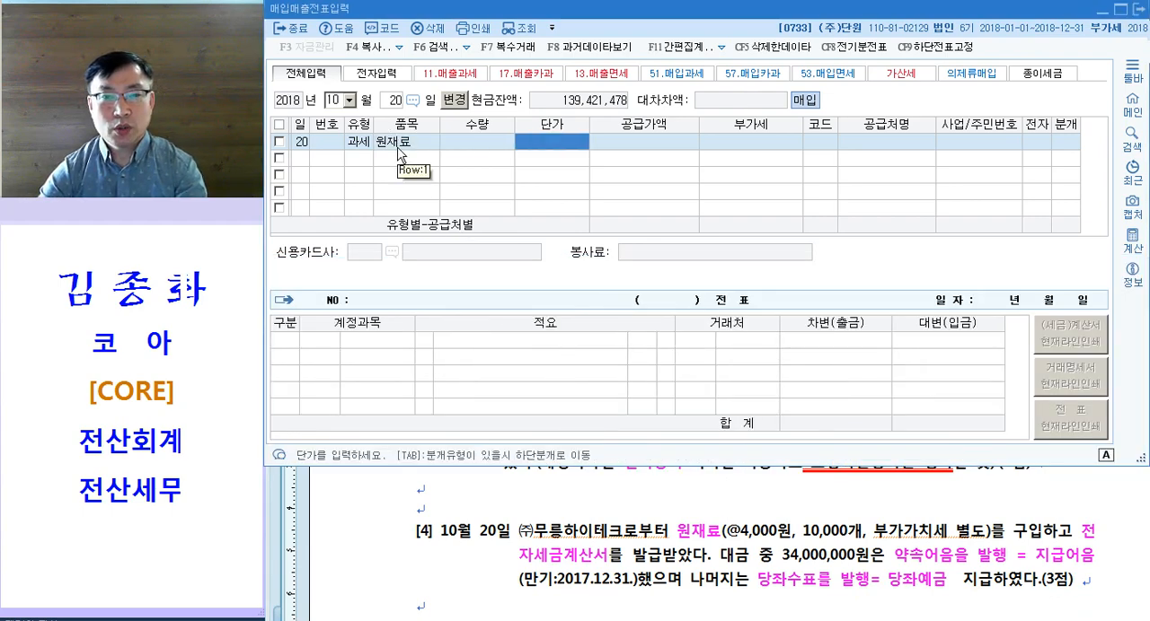
Step: Enter a quantity of 10,000 and a unit price of 4,000 for the 원재료 purchase
key("Left")
key("Left")
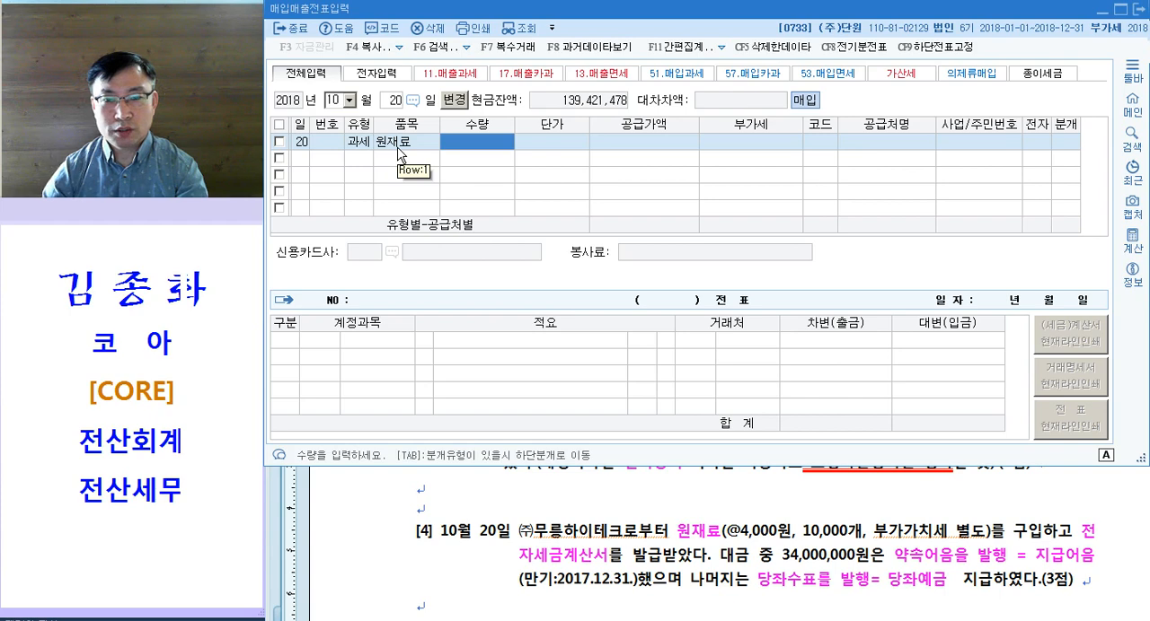
type("10000")
key("Return")
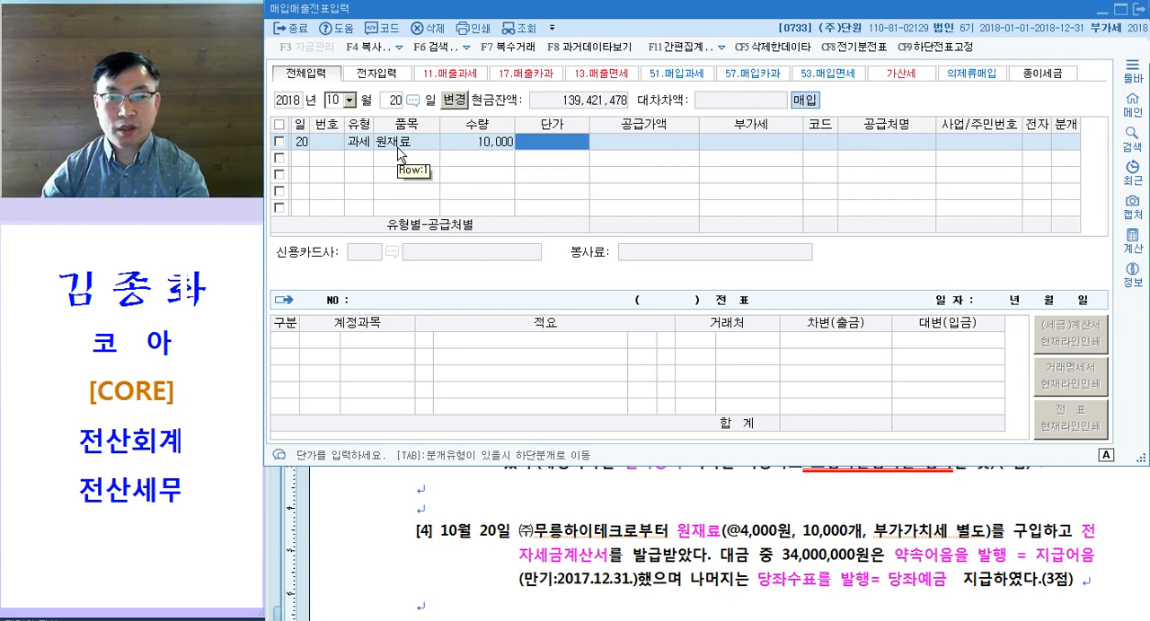
type("4000")
key("Return")
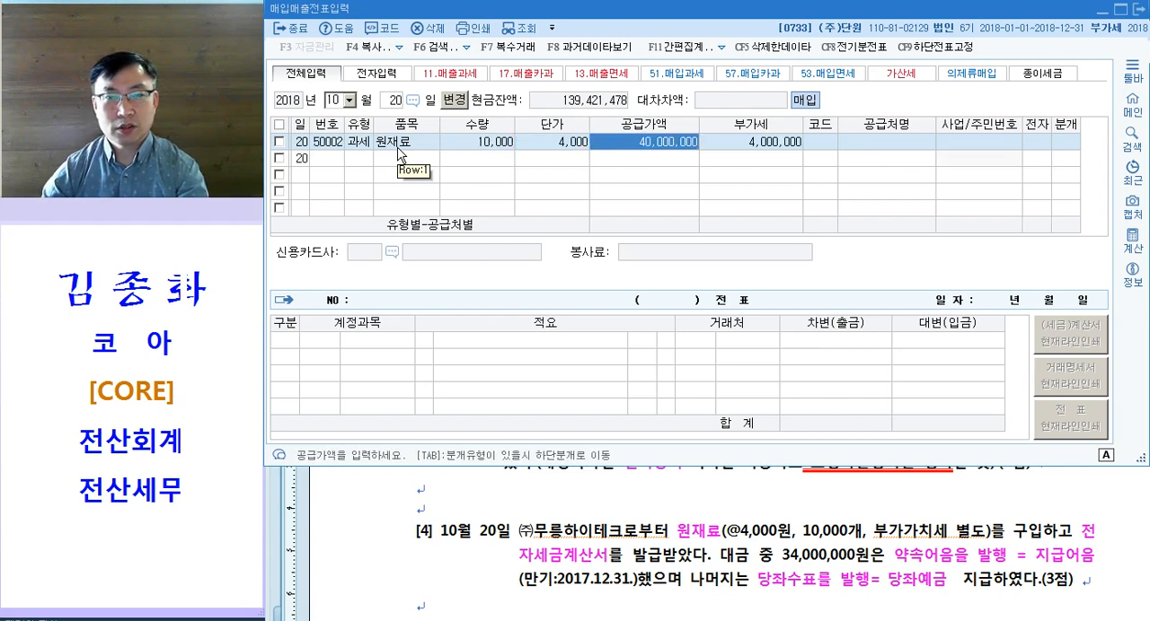
Step: Enter (주)무릉하이테크 as the supplier of the 원재료 purchase, with 전자 set to 여 and 분개 to 혼합 (3)
key("Return")
key("Return")
key("Hangul")
type("무릉")
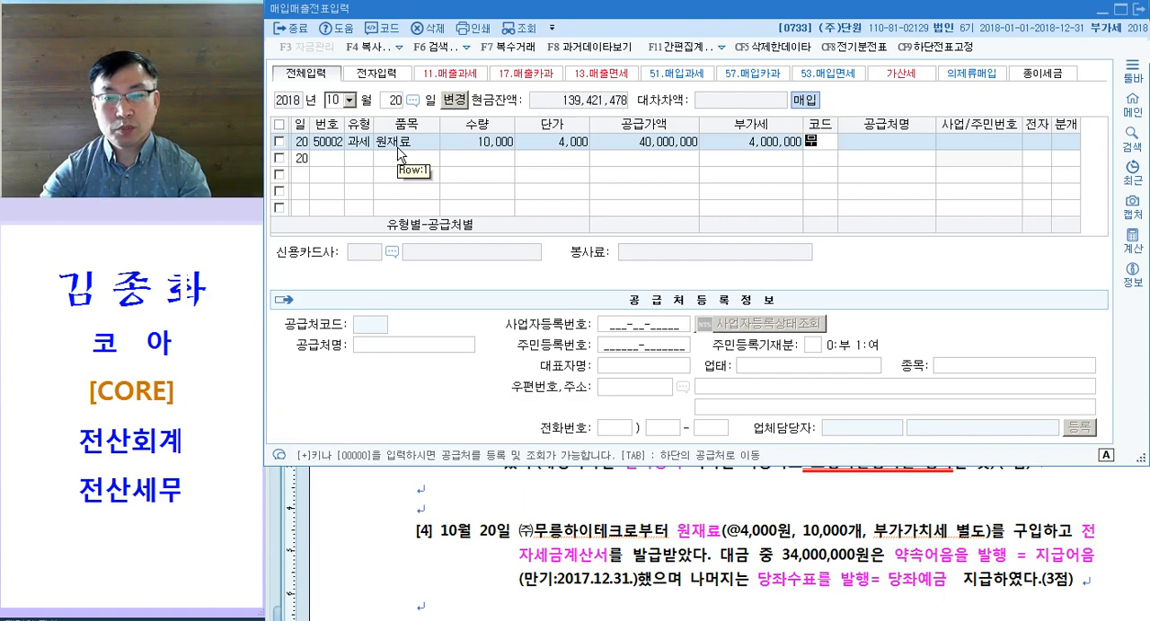
key("Return")
key("Return")
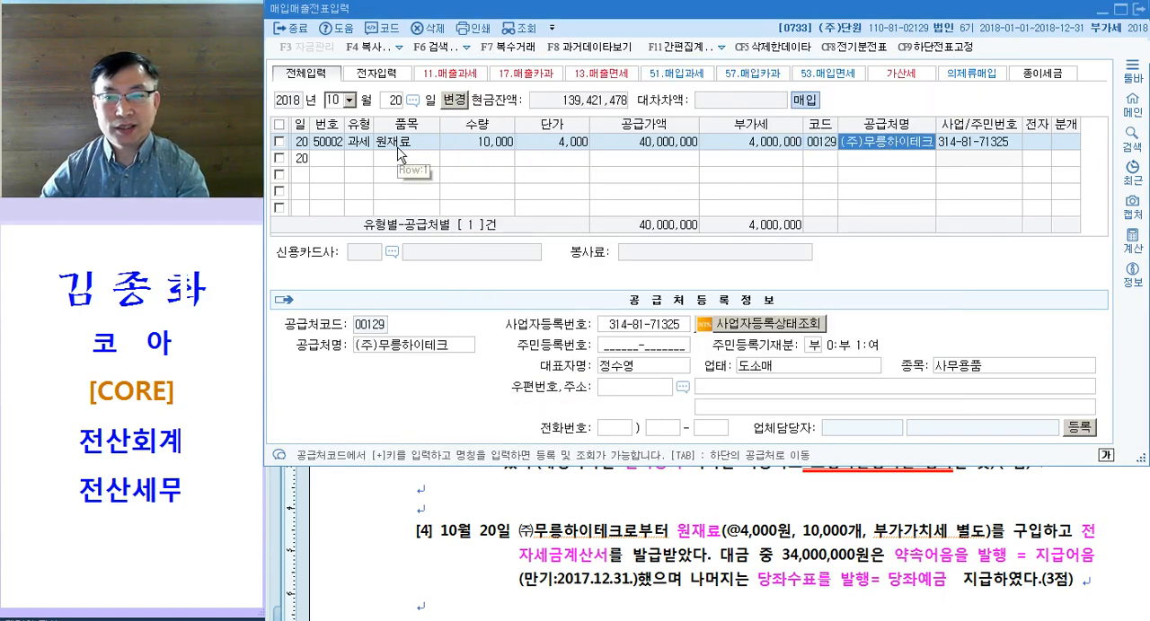
key("1")
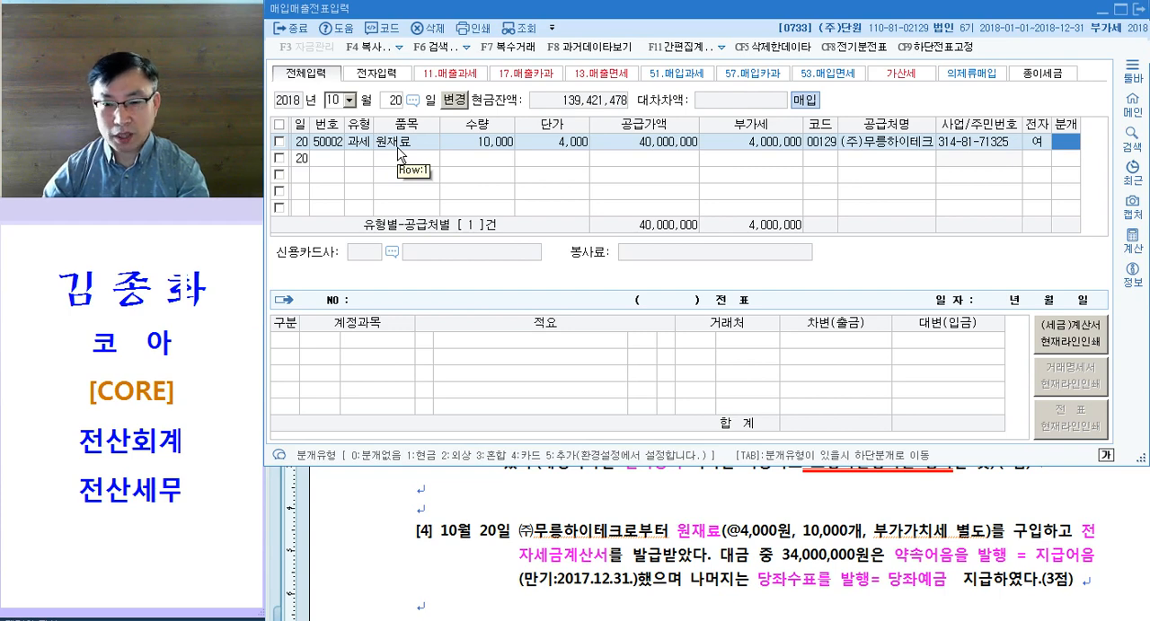
key("3")
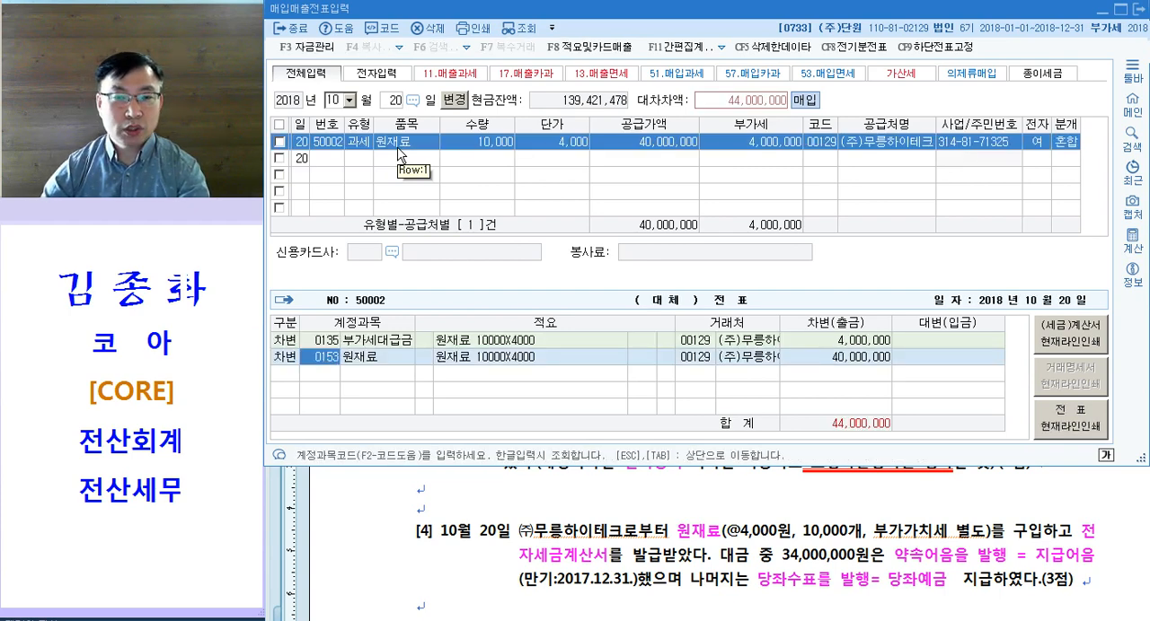
Step: Add a 대변 line for 지급어음 (252) with an amount of 34,000,000 to the 10월 20일 voucher
key("Down")
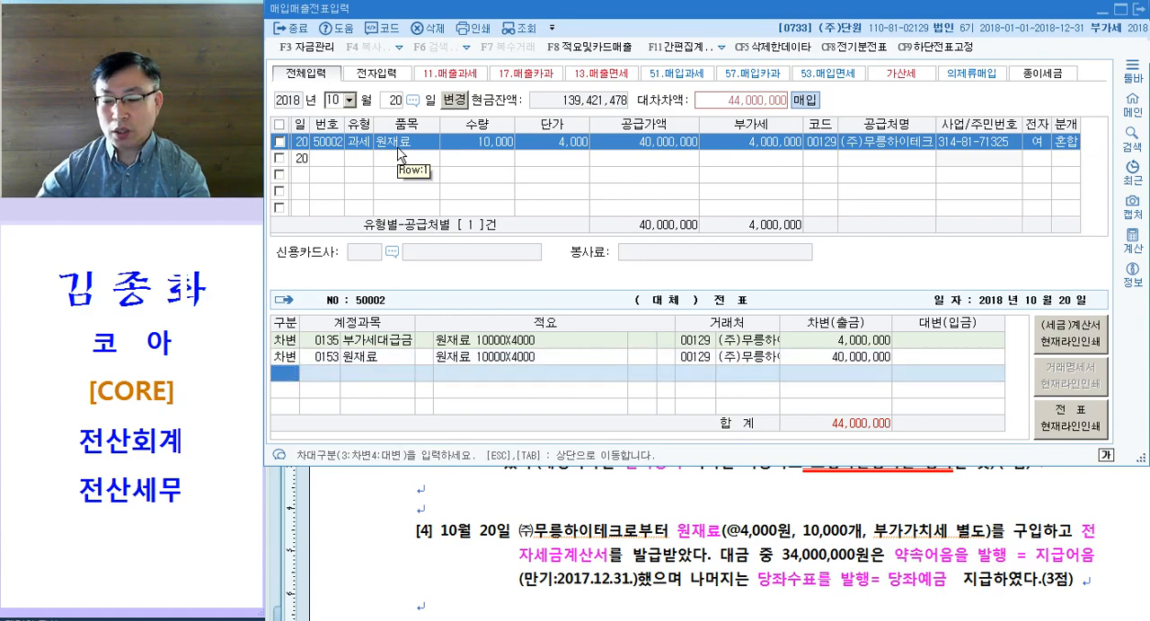
key("4")
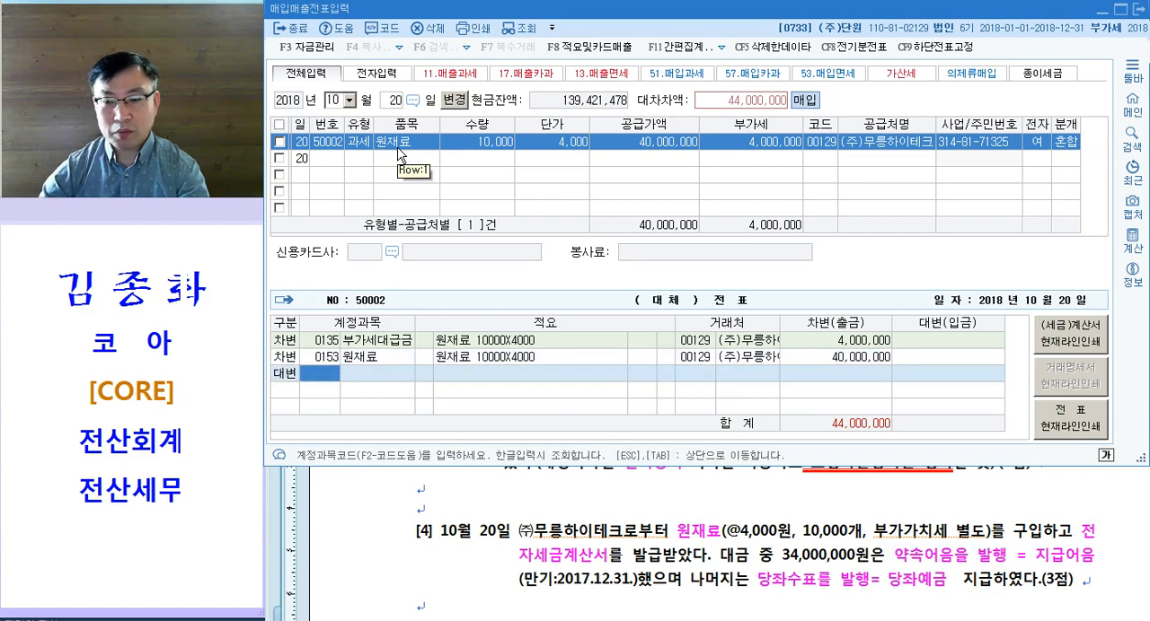
type("252")
key("Return")
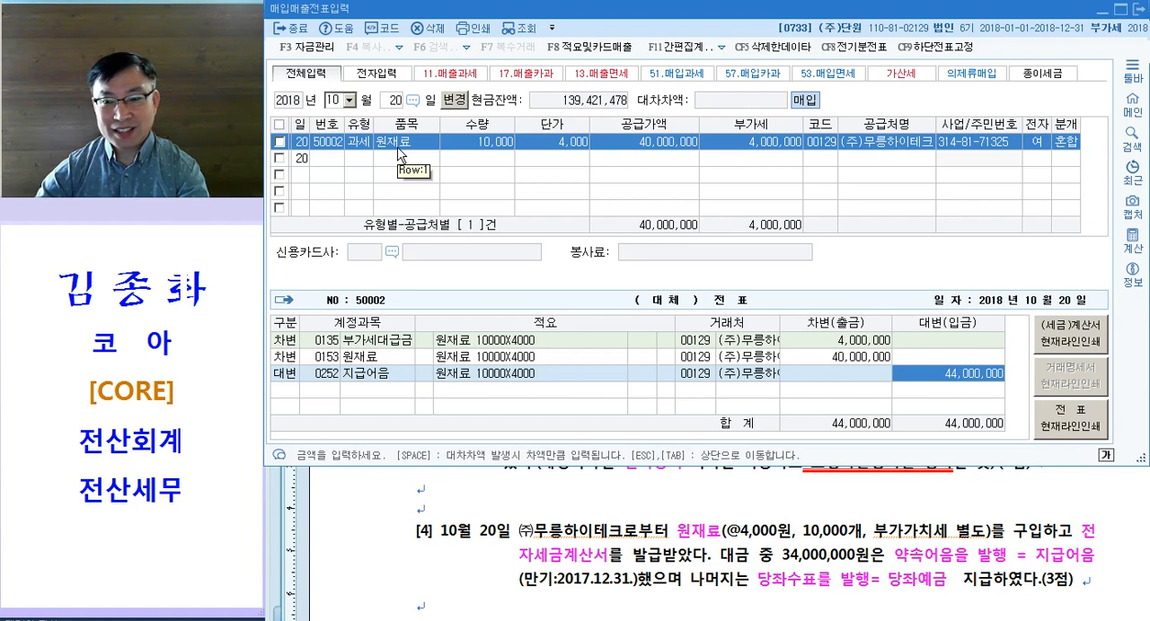
type("34000000")
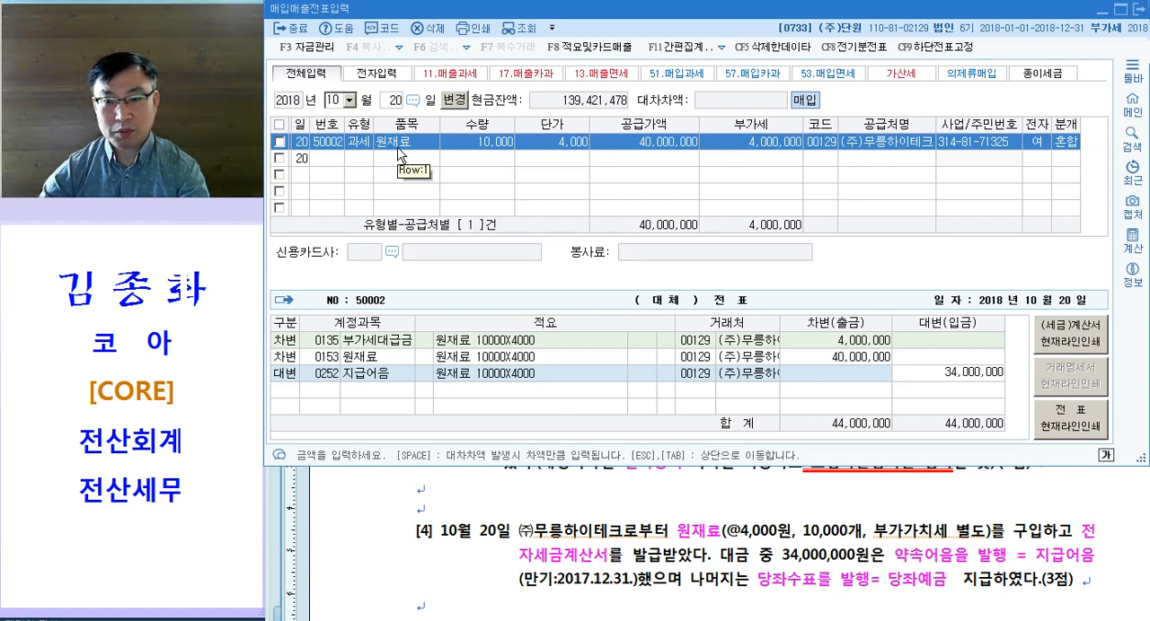
key("Return")
Step: Add a second 대변 line for 당좌예금 (102) covering the remaining 10,000,000
type("4")
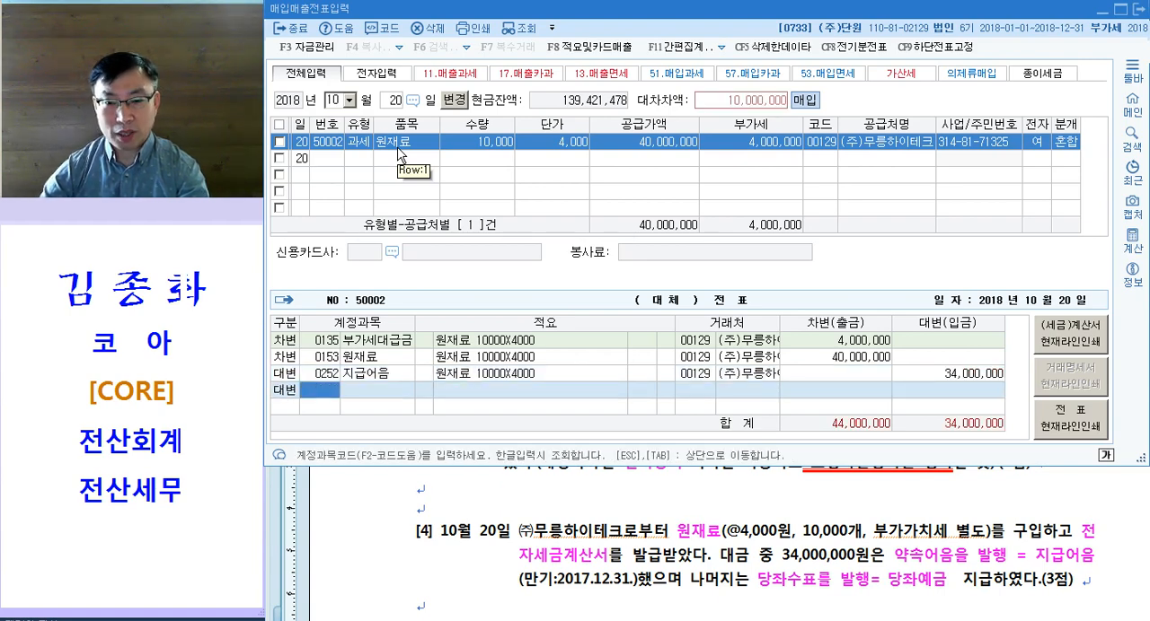
type("102")
key("Return")
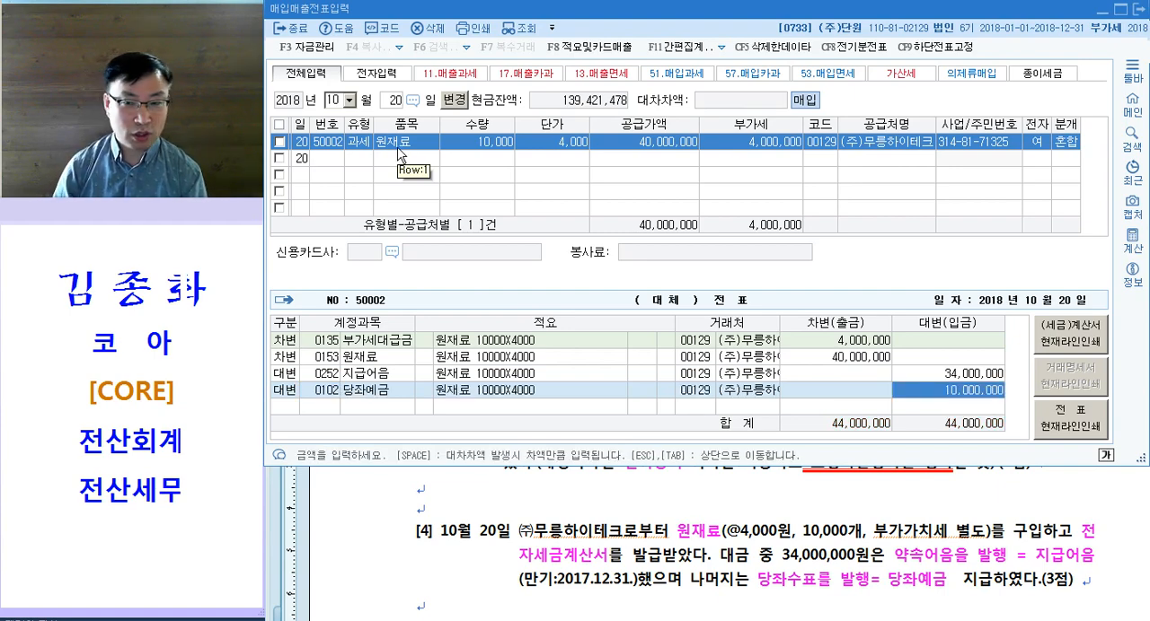
Step: Switch to the 한글 exam document and color 생산직 직원, 교육훈련 특강 and 부가가치세 포함 magenta in question [5]
left_click(635, 438)
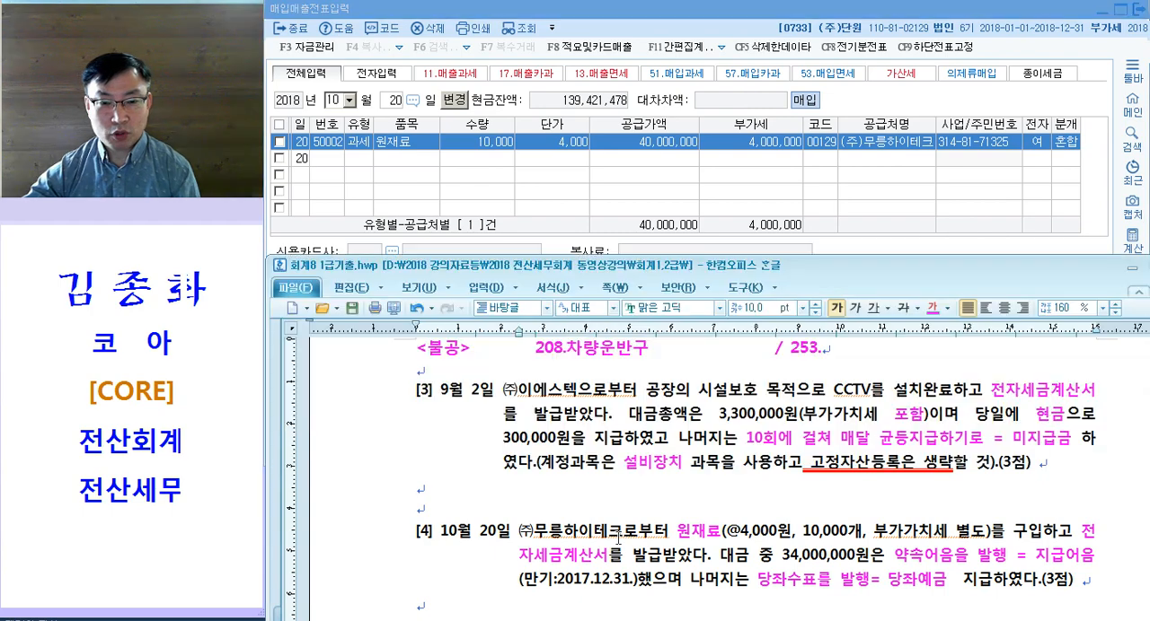
scroll(633, 508, "down", 3)
scroll(652, 466, "down", 1)
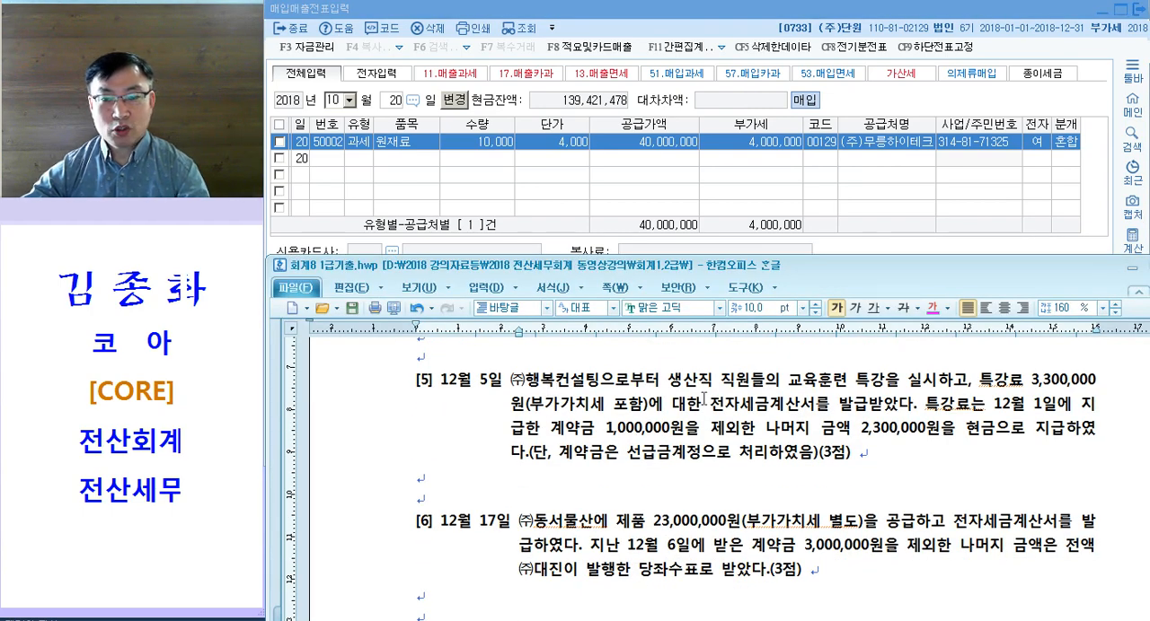
left_click_drag(661, 386, 887, 392)
left_click_drag(787, 394, 881, 395)
left_click_drag(971, 392, 1029, 396)
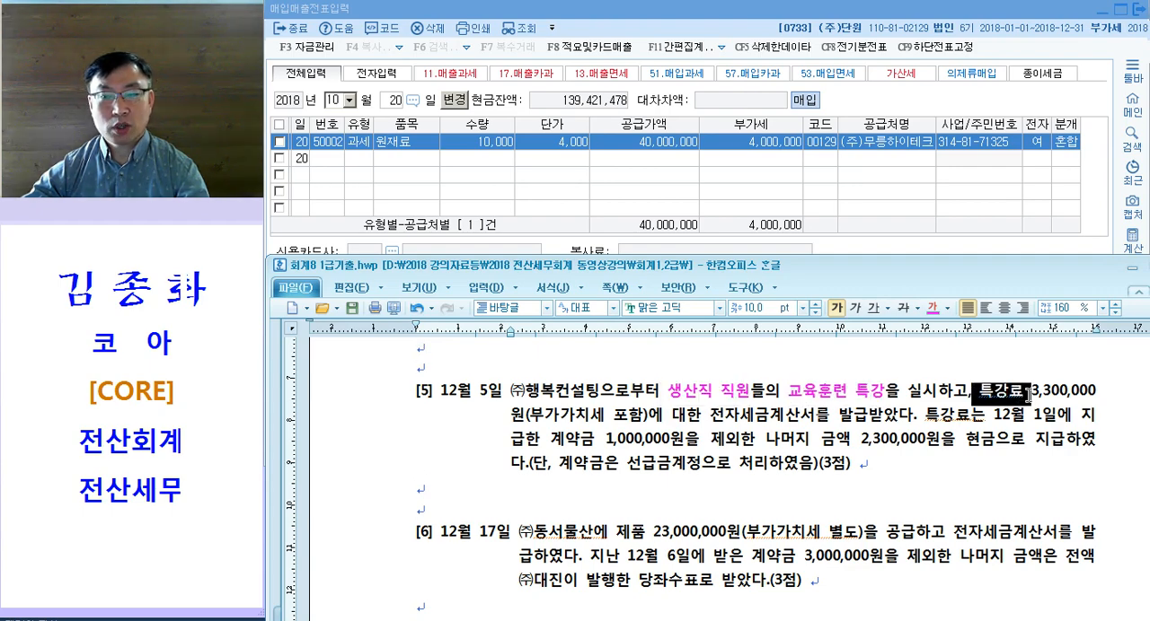
left_click(614, 424)
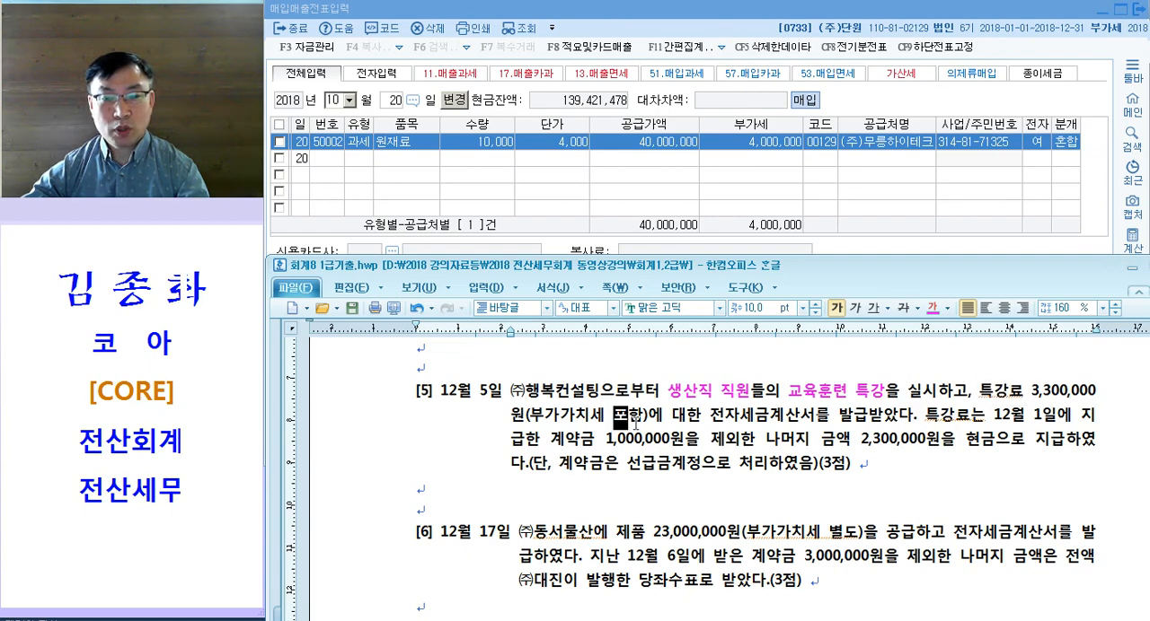
left_click_drag(532, 417, 643, 417)
left_click_drag(991, 391, 1081, 389)
left_click(1081, 389)
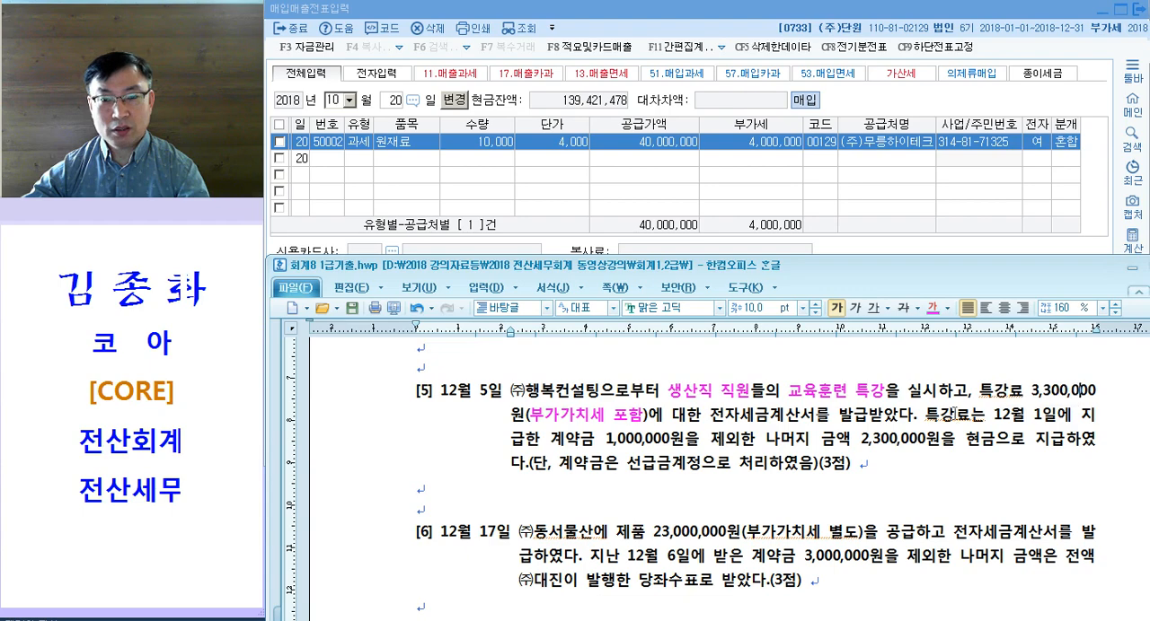
Step: Color 전자세금계산서를 발급 and the 계약금 before 1,000,000원 magenta in question [5]
left_click_drag(709, 416, 867, 418)
key("ctrl+m")
key("d")
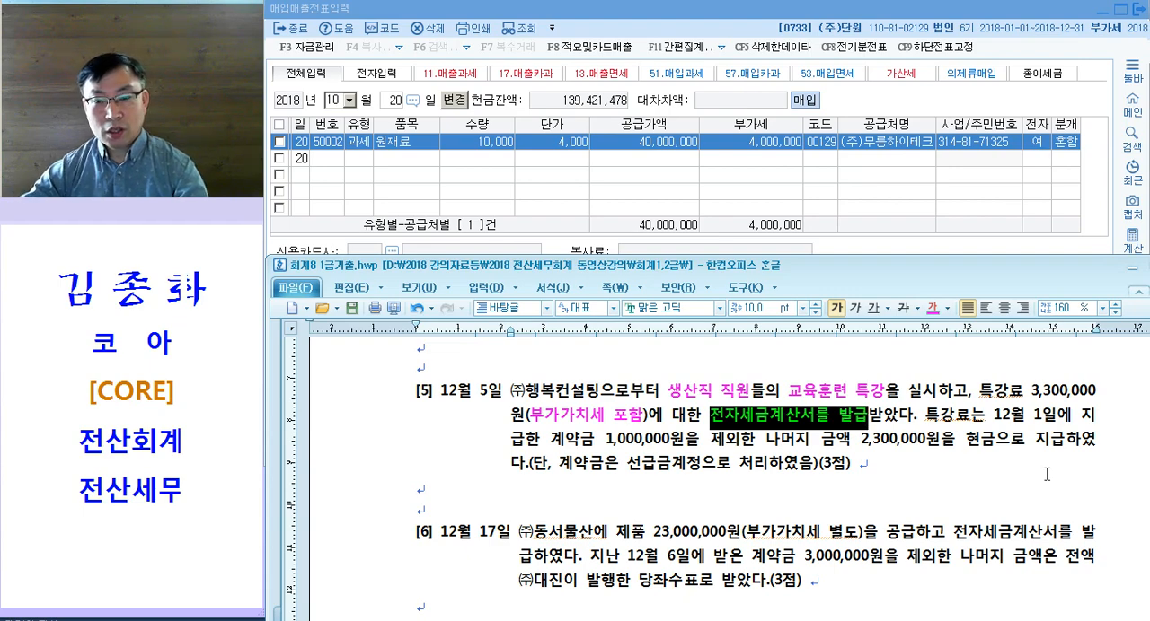
left_click_drag(1001, 416, 1071, 416)
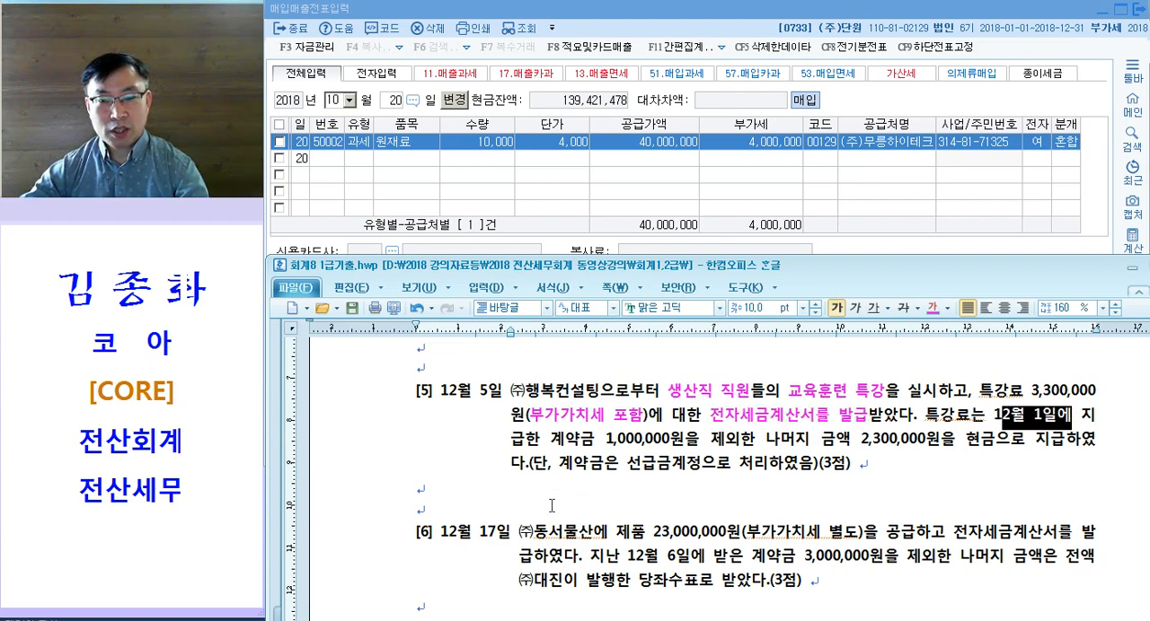
left_click_drag(550, 439, 595, 439)
key("ctrl+m")
key("d")
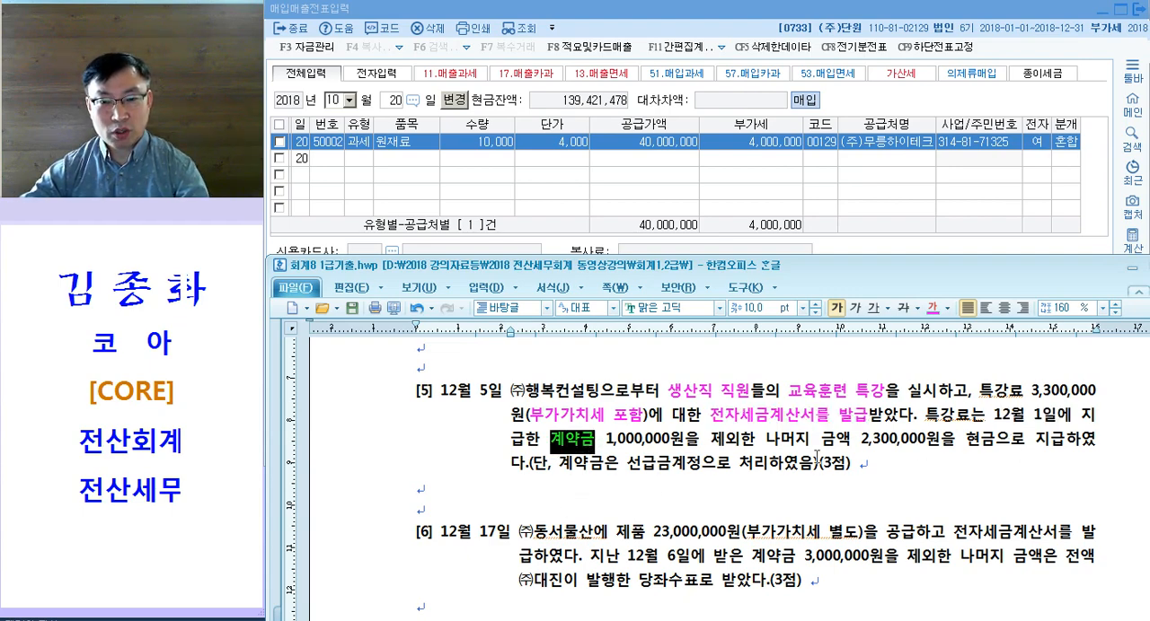
Step: Color 현금 and 선급금 magenta in question [5]
left_click_drag(954, 439, 1001, 442)
key("ctrl+m")
key("d")
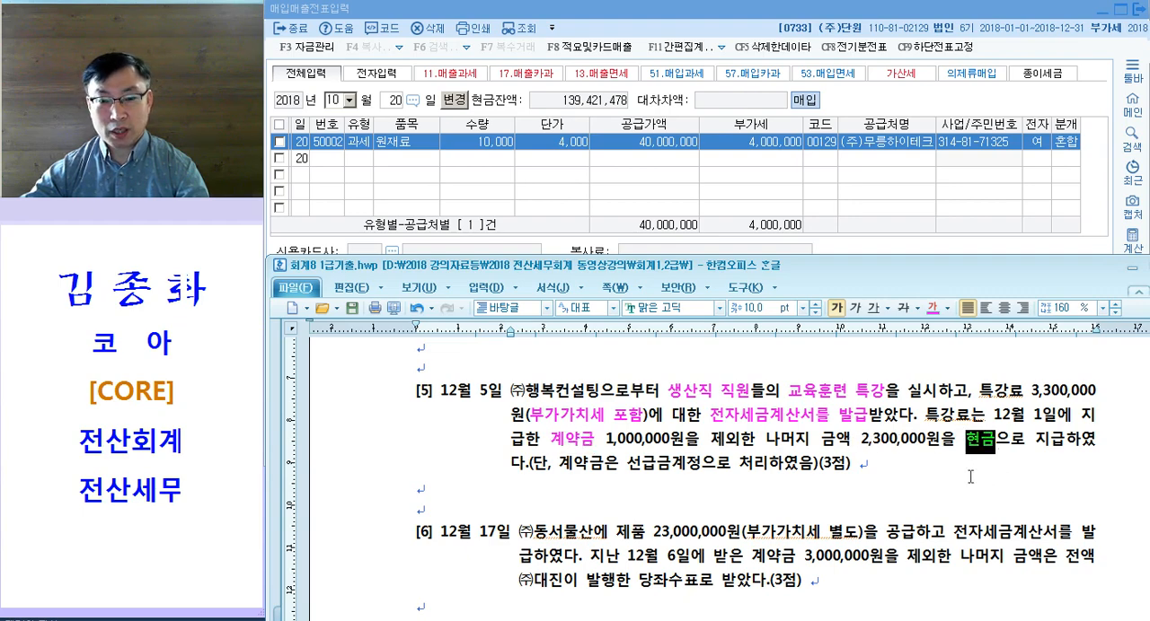
left_click_drag(627, 464, 671, 464)
key("ctrl+m")
key("d")
left_click(752, 489)
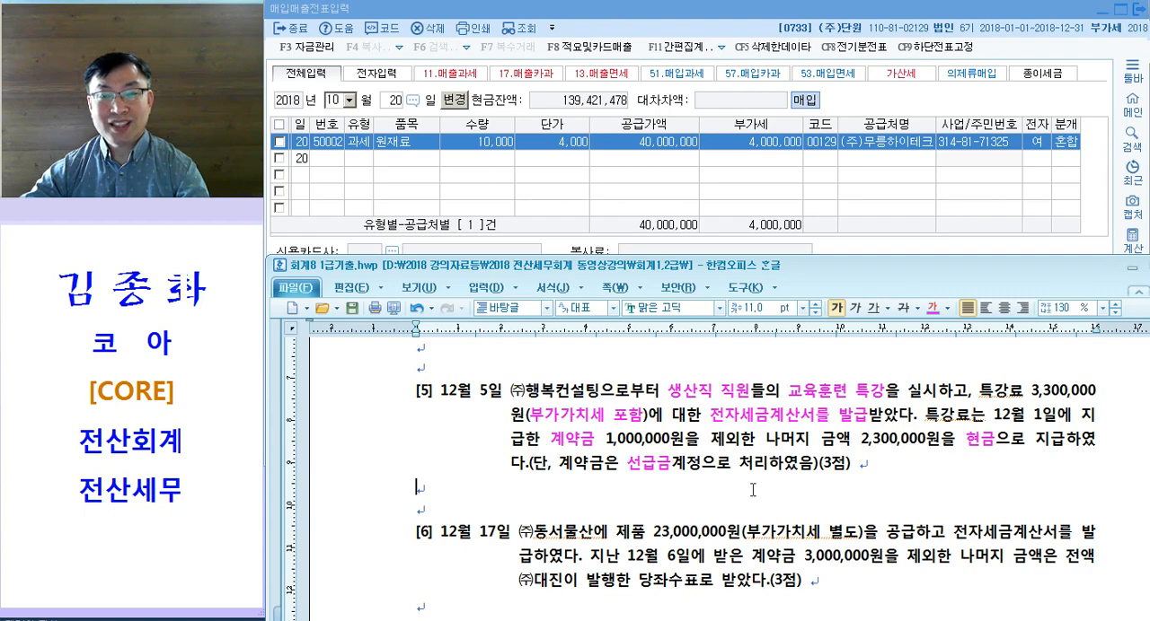
Step: Review how question [5] treats the 계약금 as 선급금 and the remaining payment as 현금
left_click_drag(625, 464, 702, 463)
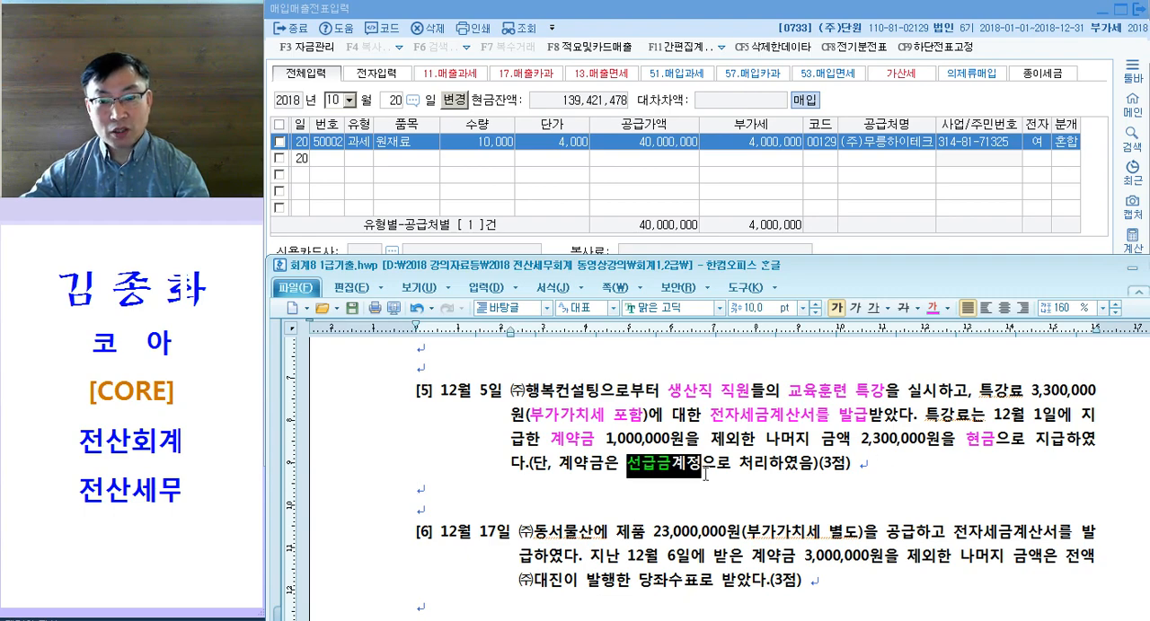
double_click(560, 445)
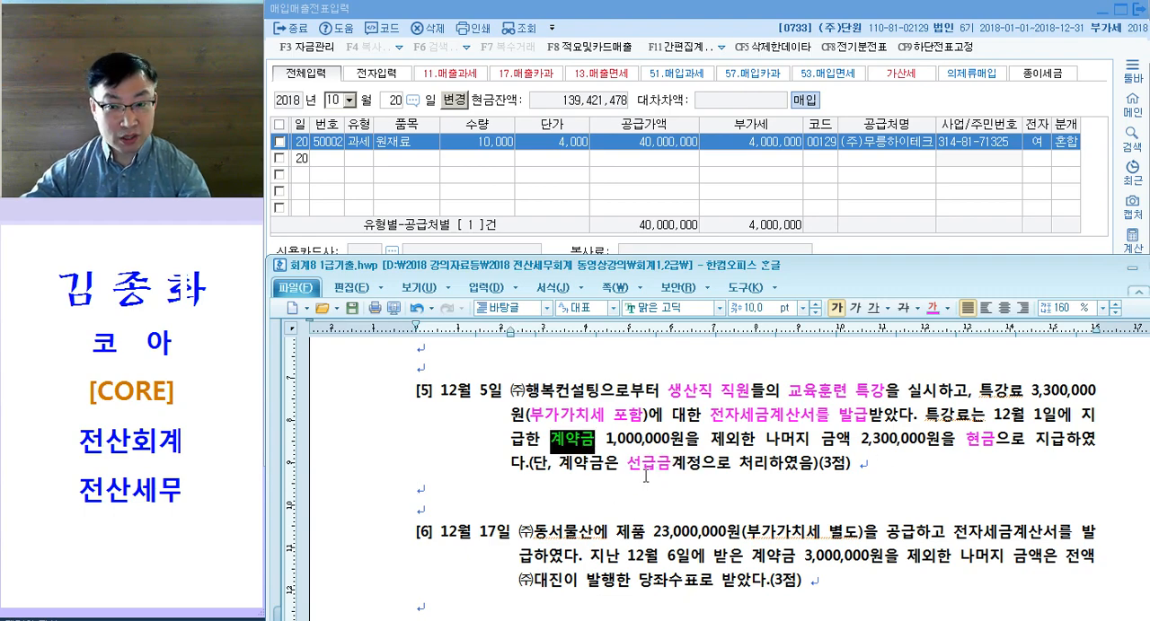
left_click(643, 463)
left_click_drag(966, 440, 1000, 441)
left_click(740, 479)
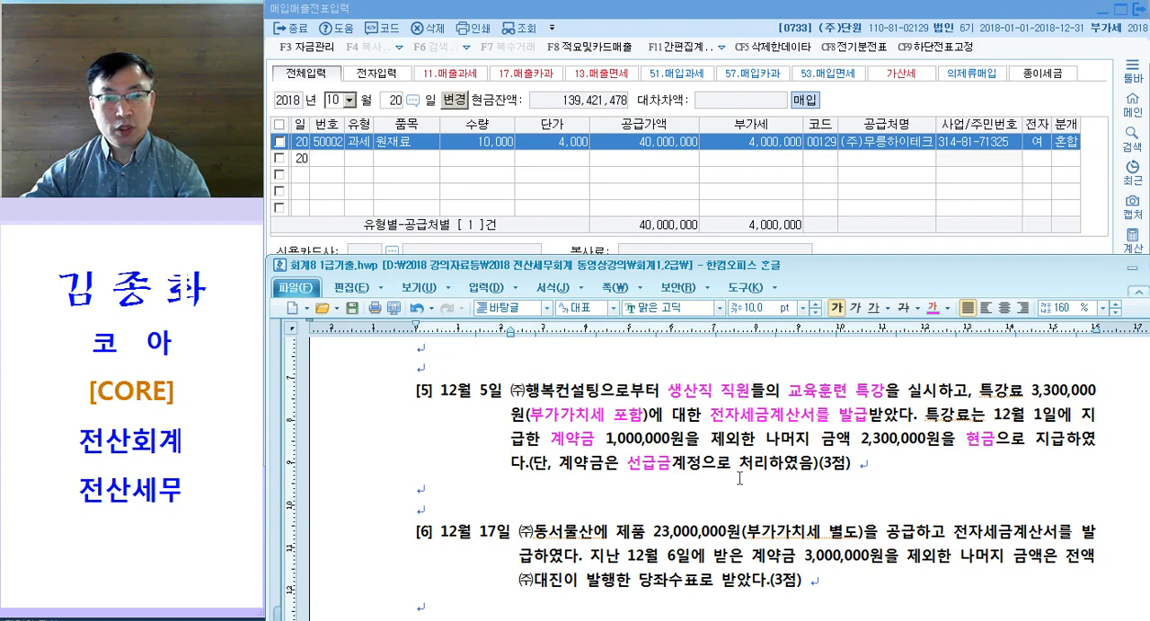
Step: Return to 매입매출전표입력 in KcLep with question [5] visible below and set the voucher date to 12월 5일
scroll(786, 485, "up", 1)
left_click(510, 185)
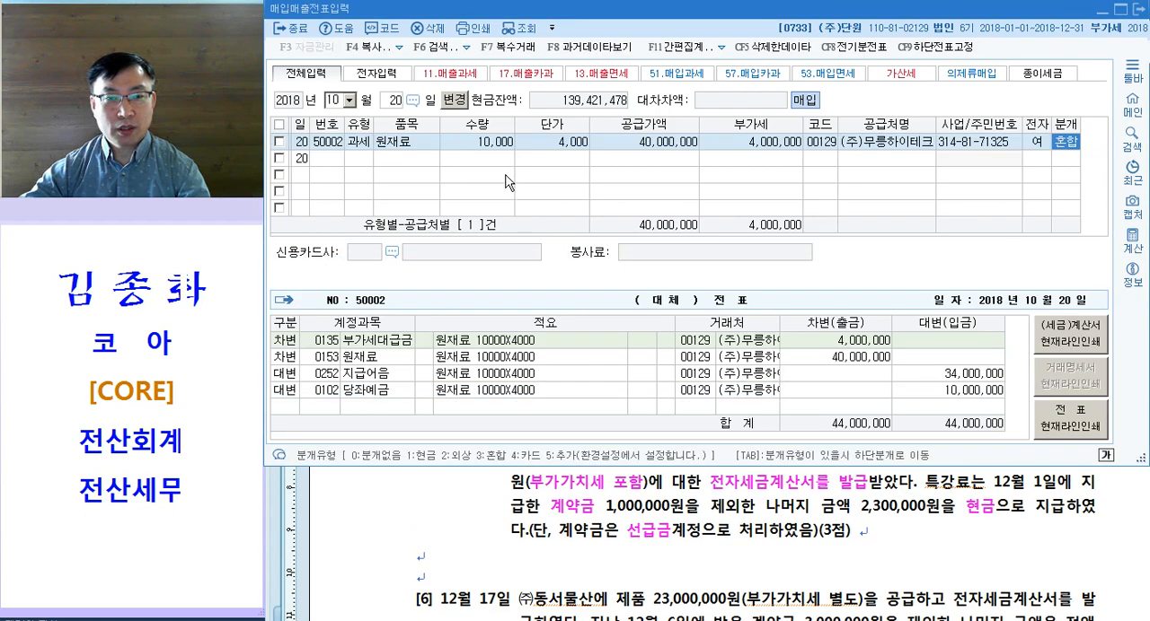
left_click(597, 518)
scroll(597, 509, "up", 1)
left_click(452, 169)
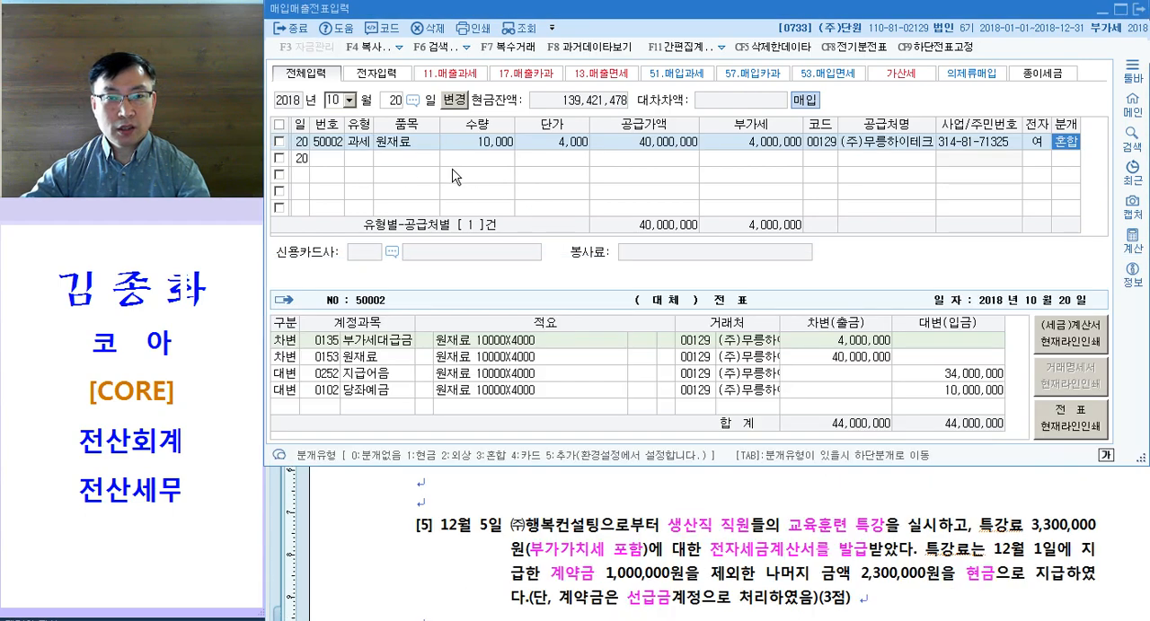
key("Escape")
key("Escape")
type("12")
key("Return")
type("5")
key("Return")
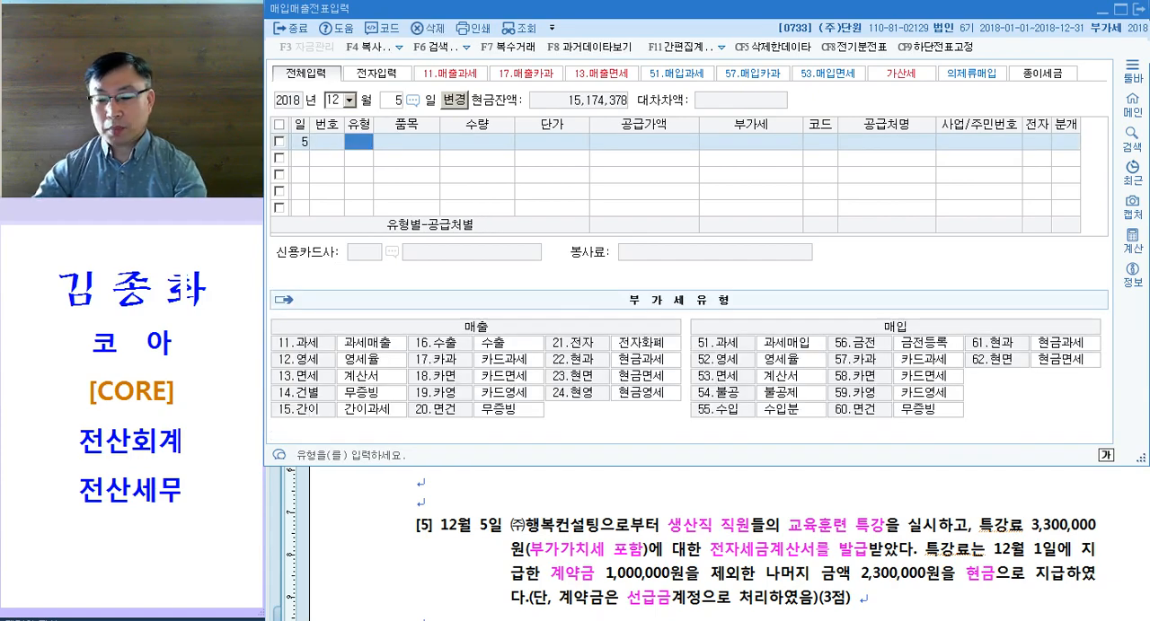
Step: Start a 과세 purchase (type 51) with 특강료 as the item, leaving quantity and unit price blank
type("51")
key("Return")
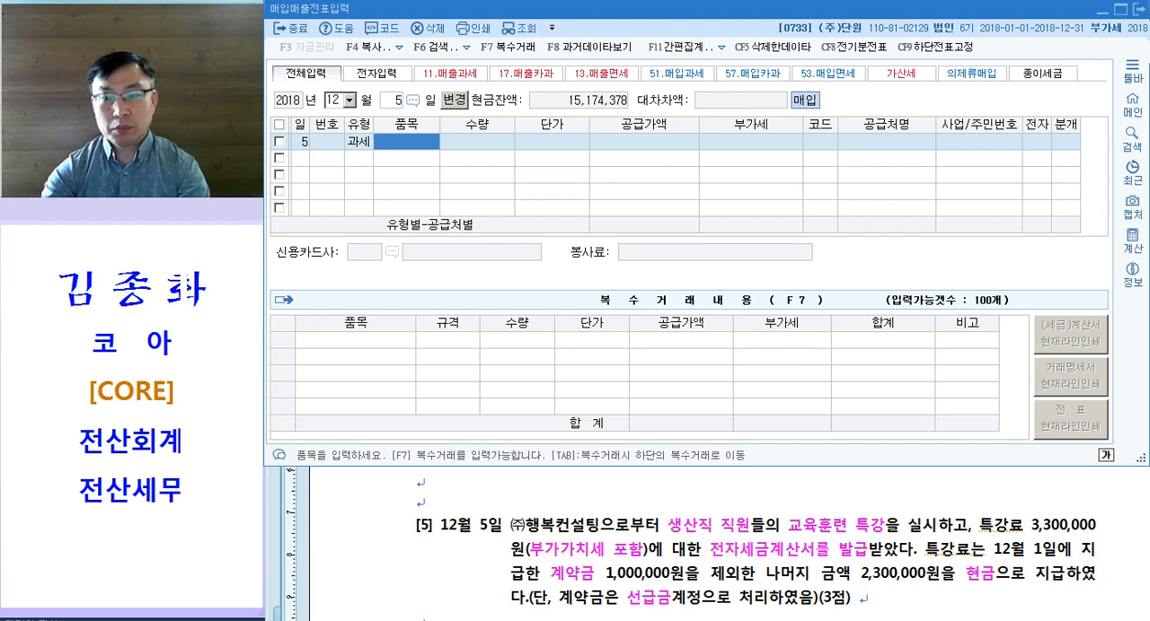
type("특가")
type("료")
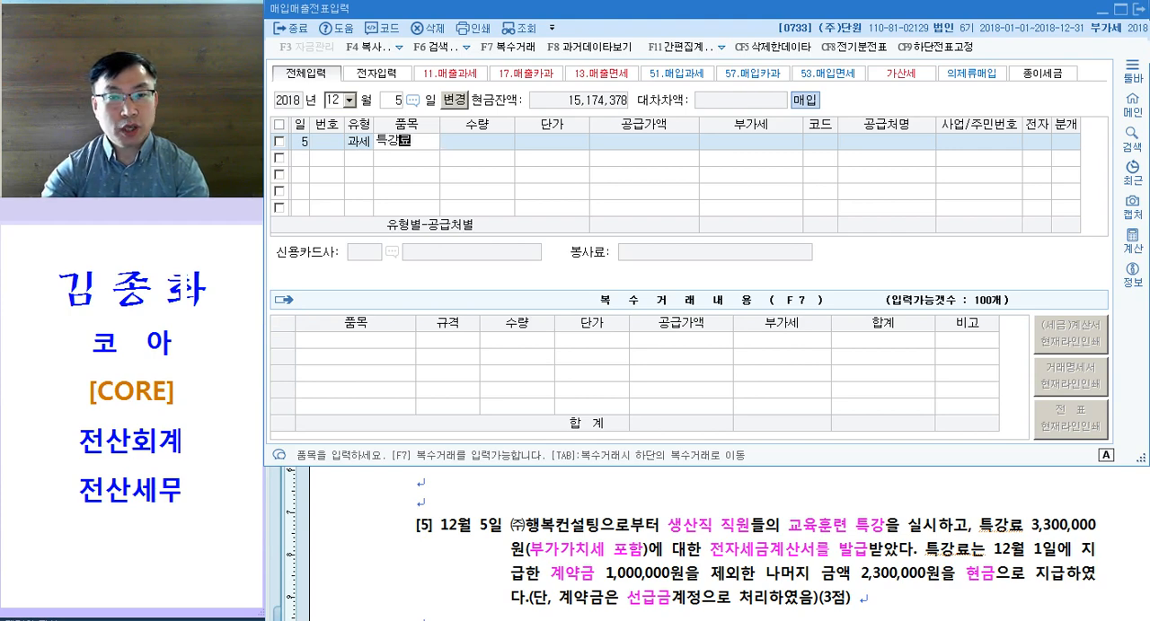
key("Return")
key("Return")
key("Return")
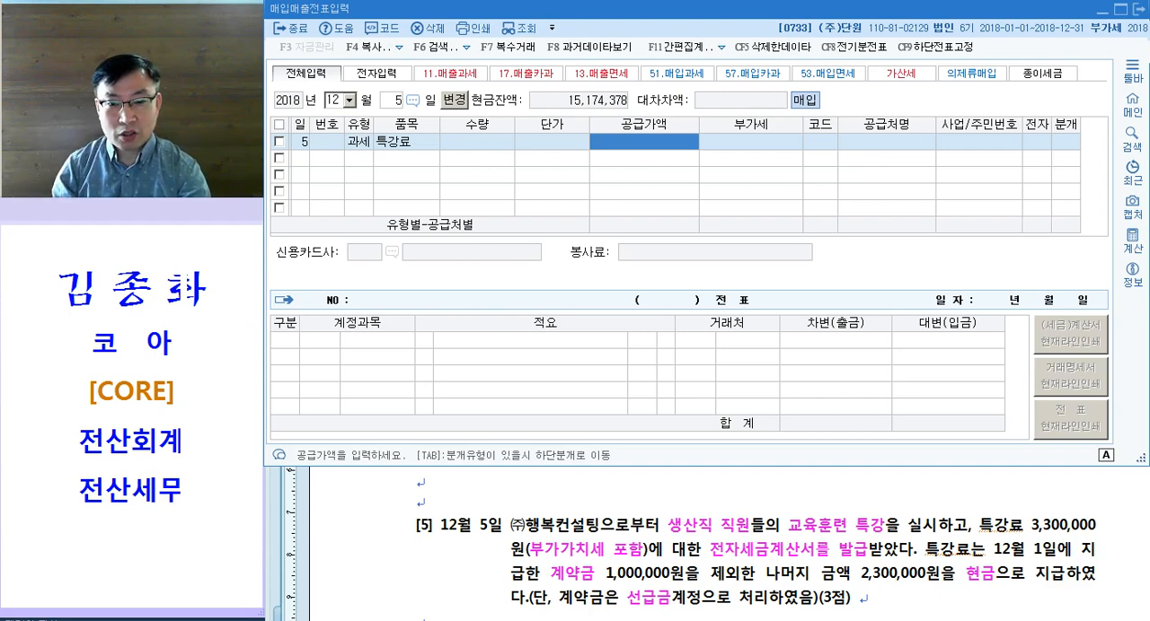
Step: Set the 특강료 purchase's 공급가액 to 3,000,000 and choose (주)행복컨설팅 as its 공급처
type("3000000")
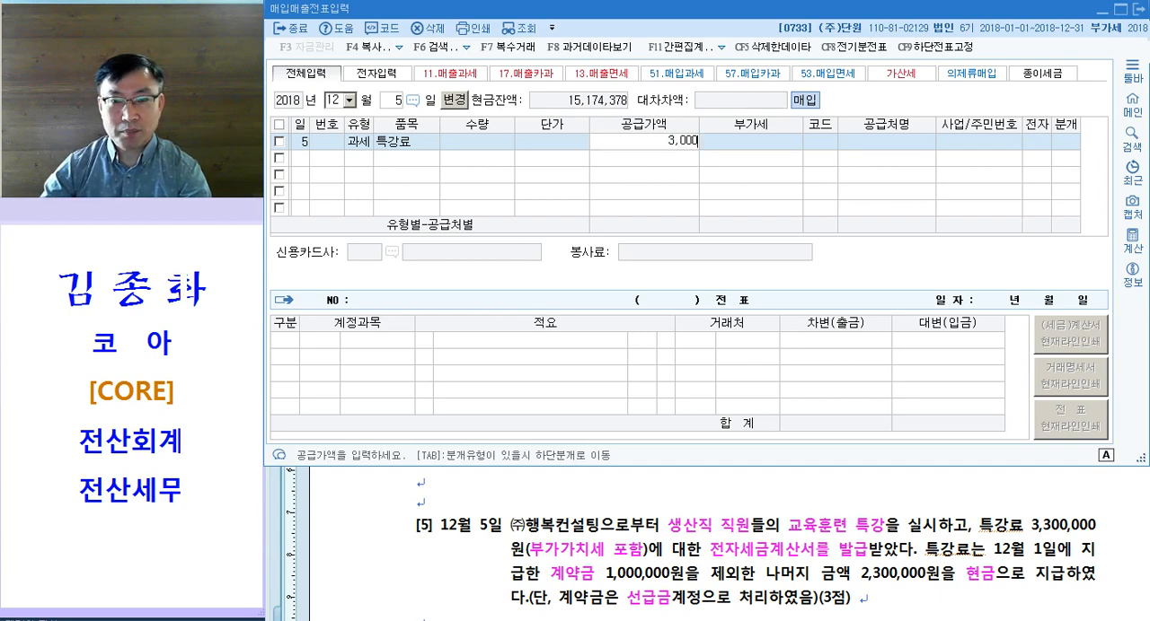
key("Return")
key("Return")
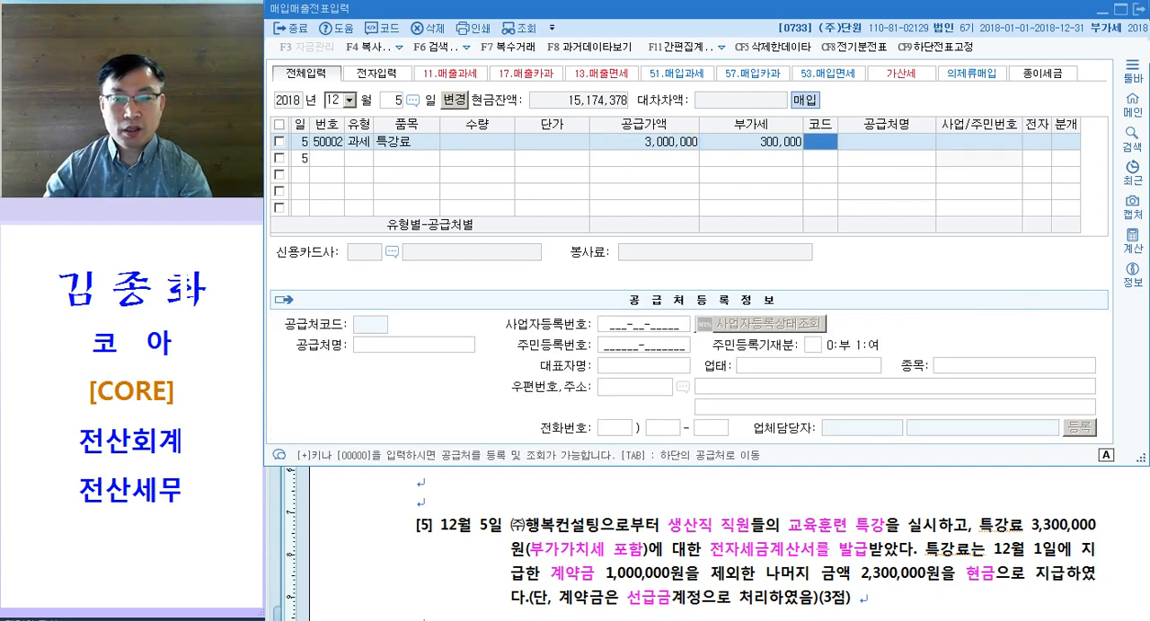
type("ㅎ")
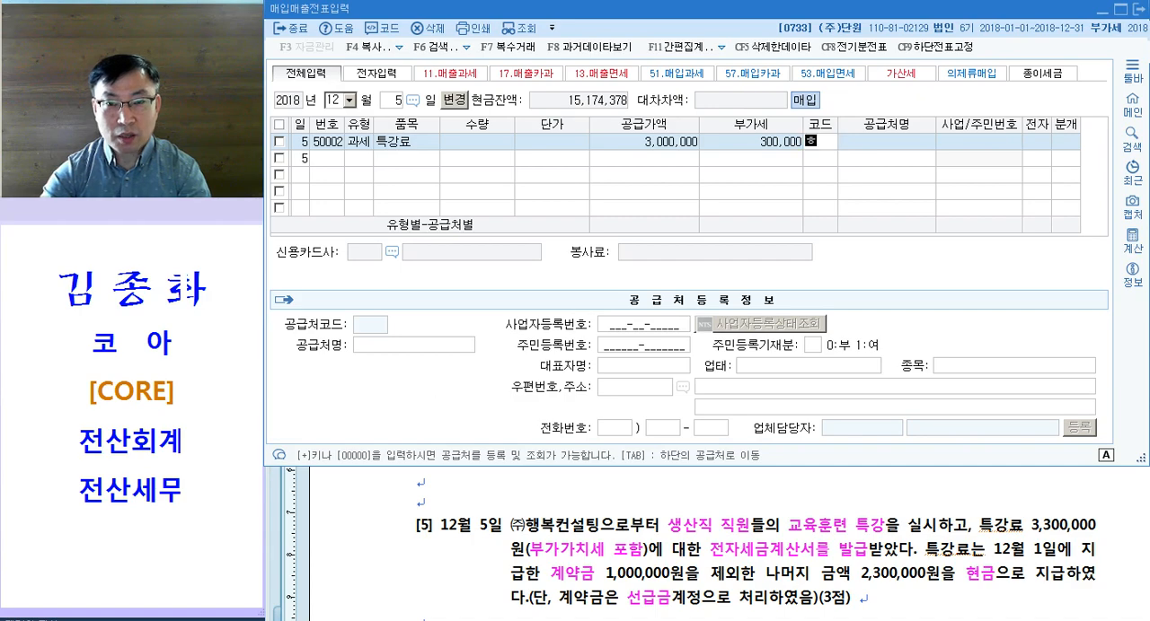
type("복")
key("Return")
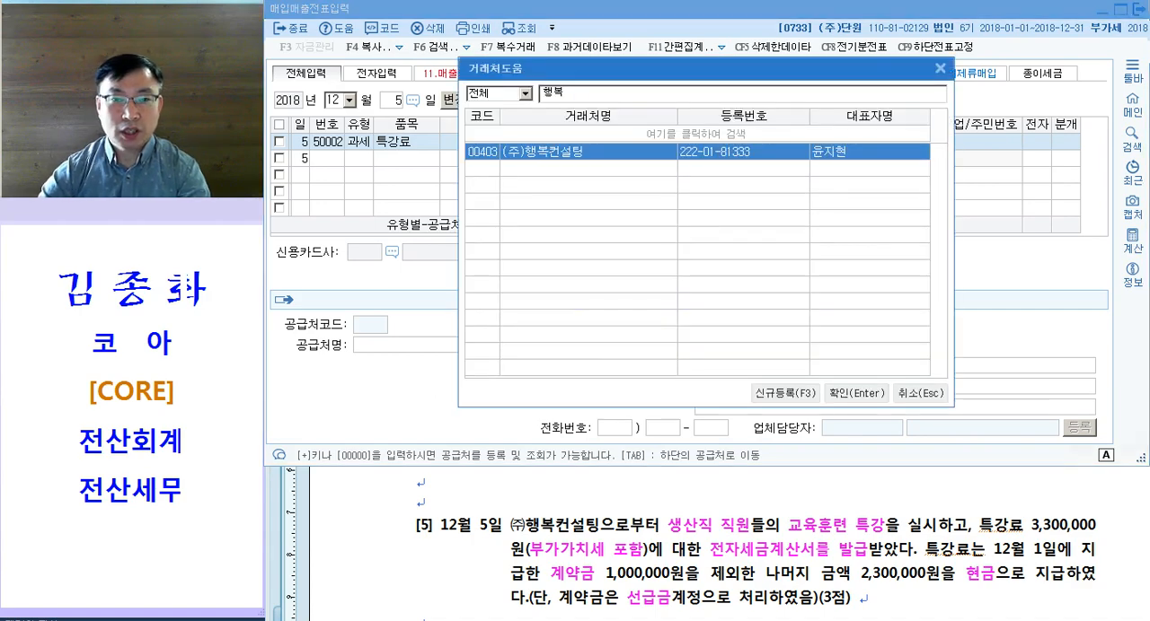
key("Return")
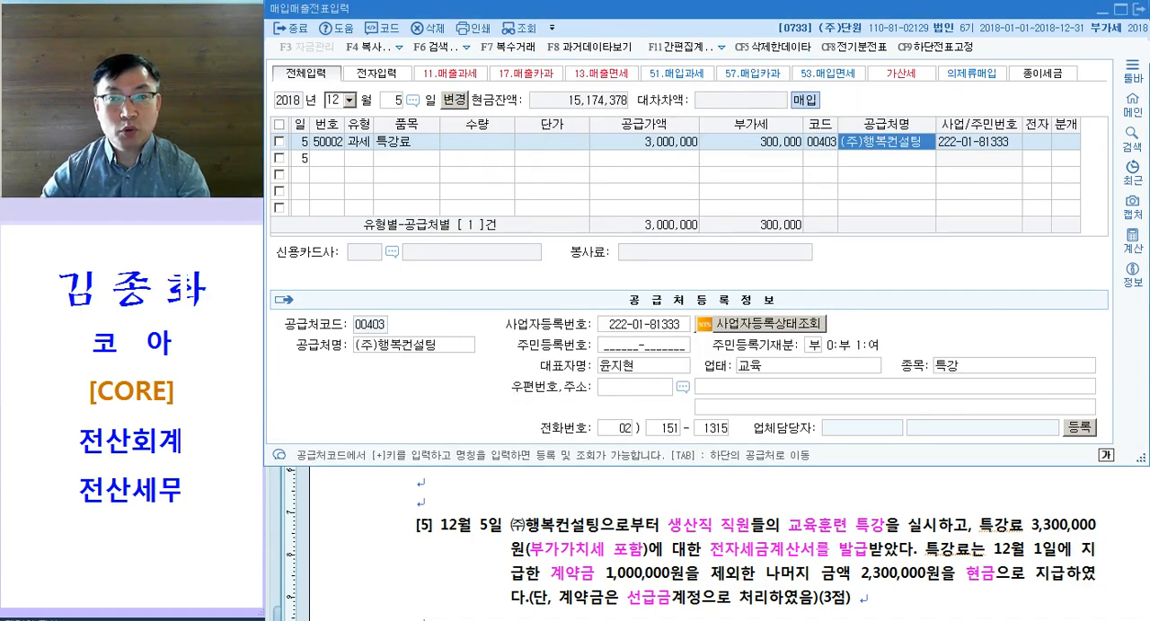
key("Return")
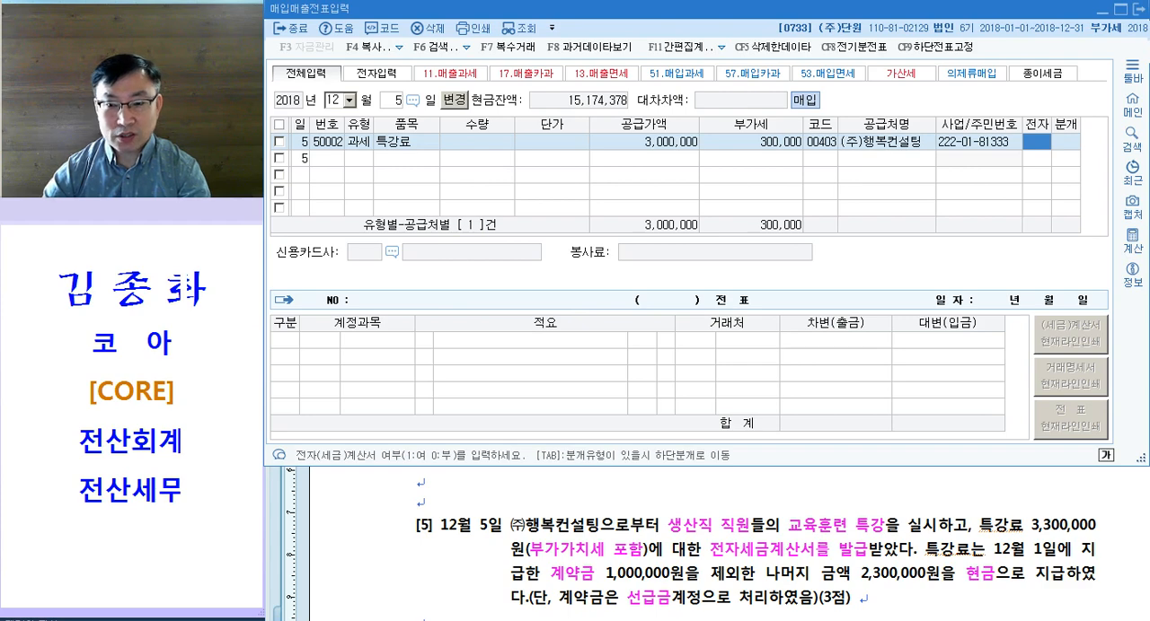
Step: Mark the 특강료 purchase as an electronic tax invoice (전자 여) and set its 분개 type to 혼합 (3)
type("1")
key("Return")
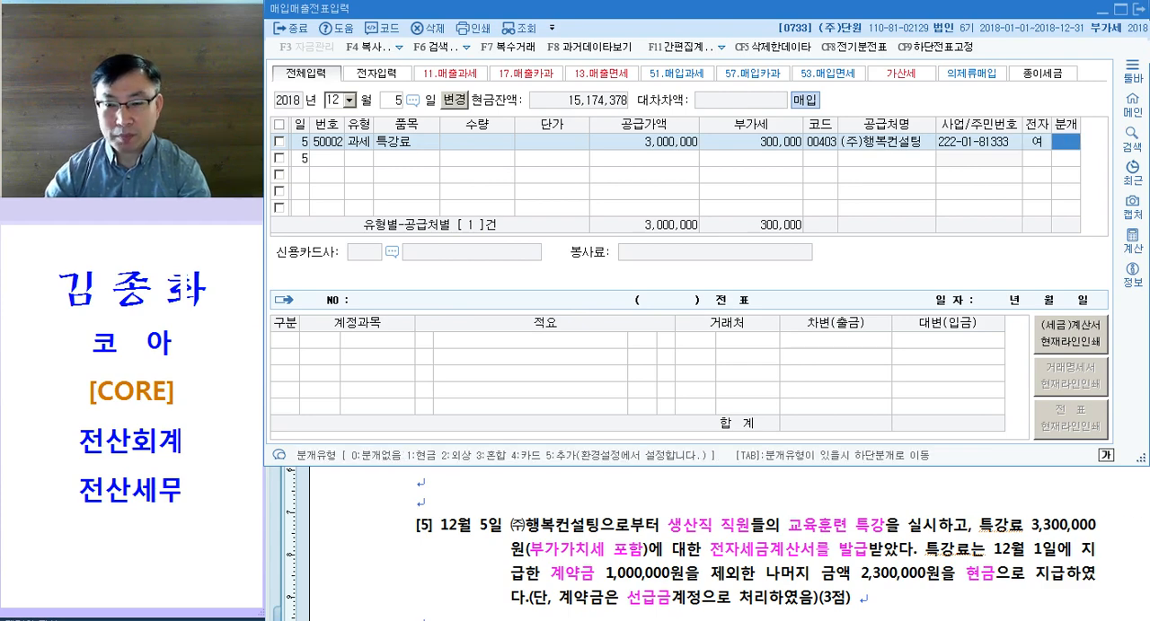
type("3")
key("Return")
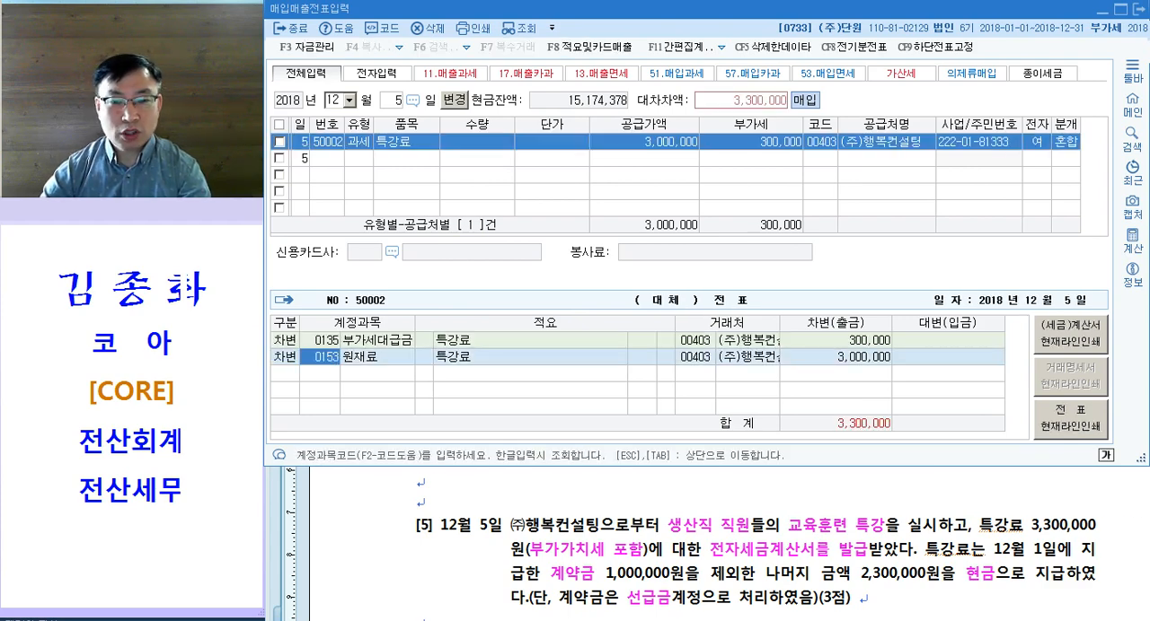
Step: Replace the 원재료 debit account with the 제조원가 account 교육훈련비 (0525), keeping the 3,000,000 amount
type("교육")
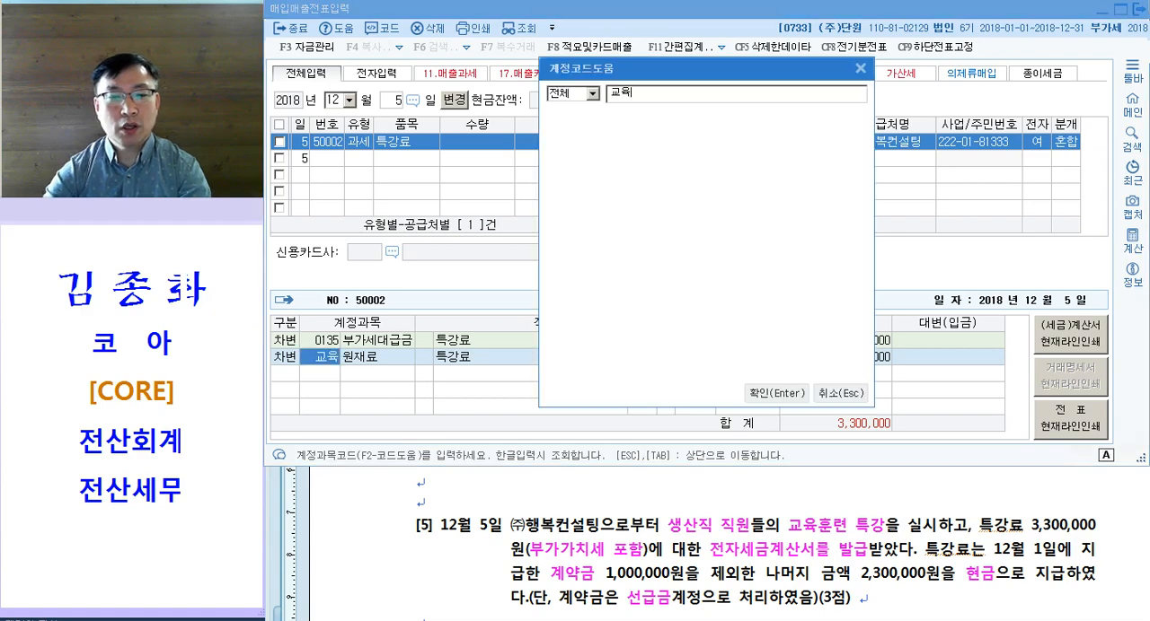
key("Return")
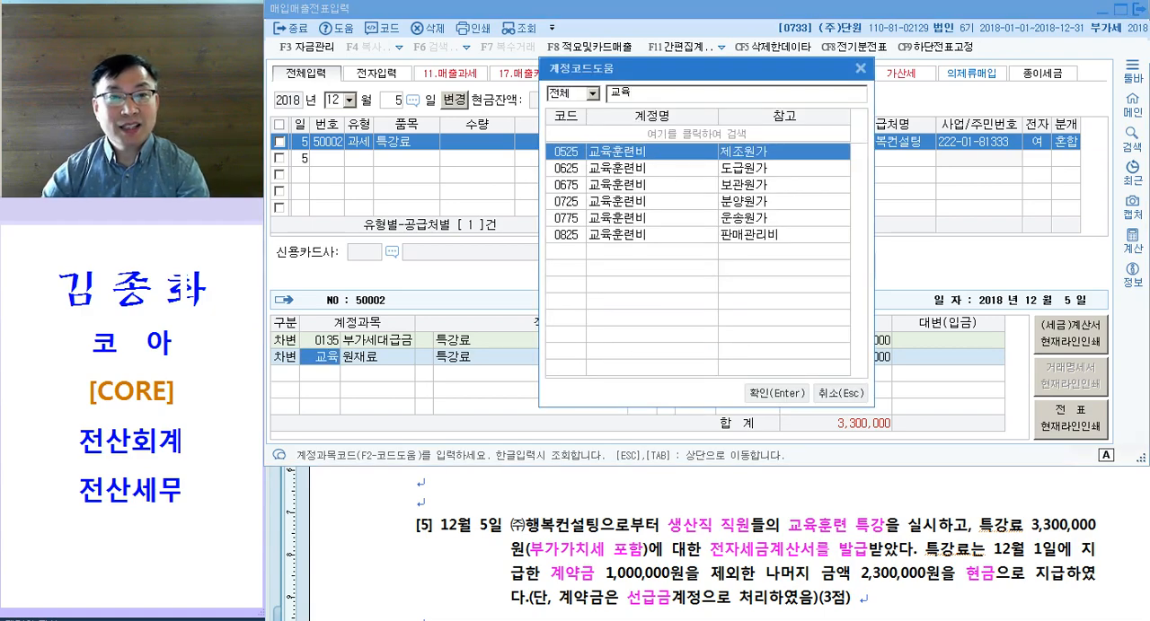
key("Return")
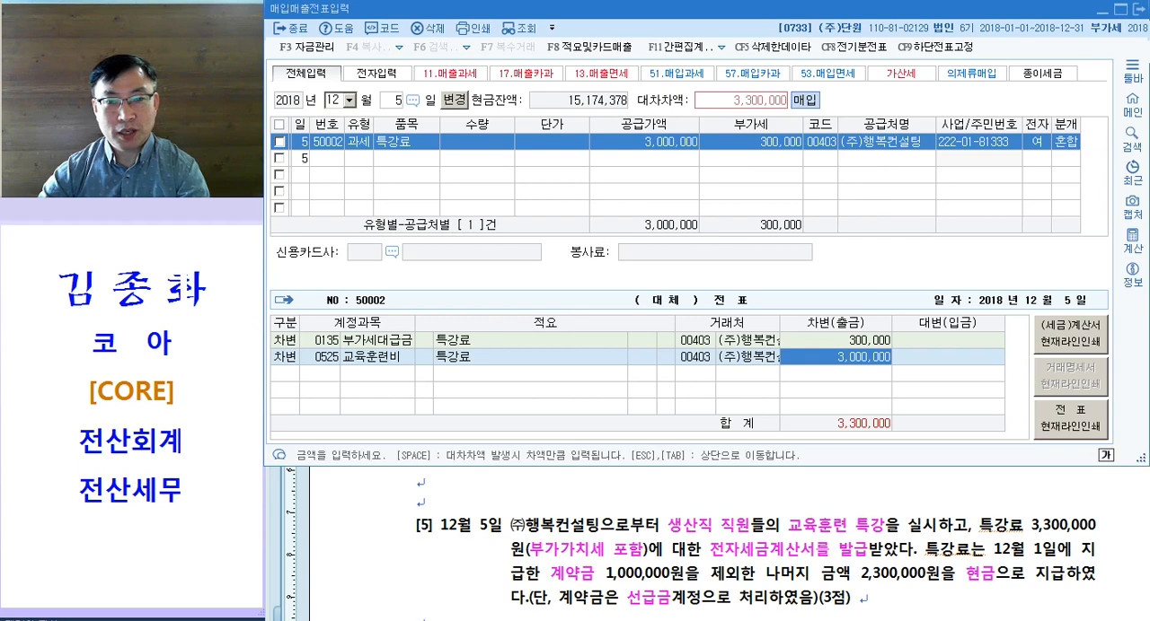
key("Return")
Step: Add a 대변 line to the 특강료 entry for 선급금 (131) with an amount of 1,000,000
type("4")
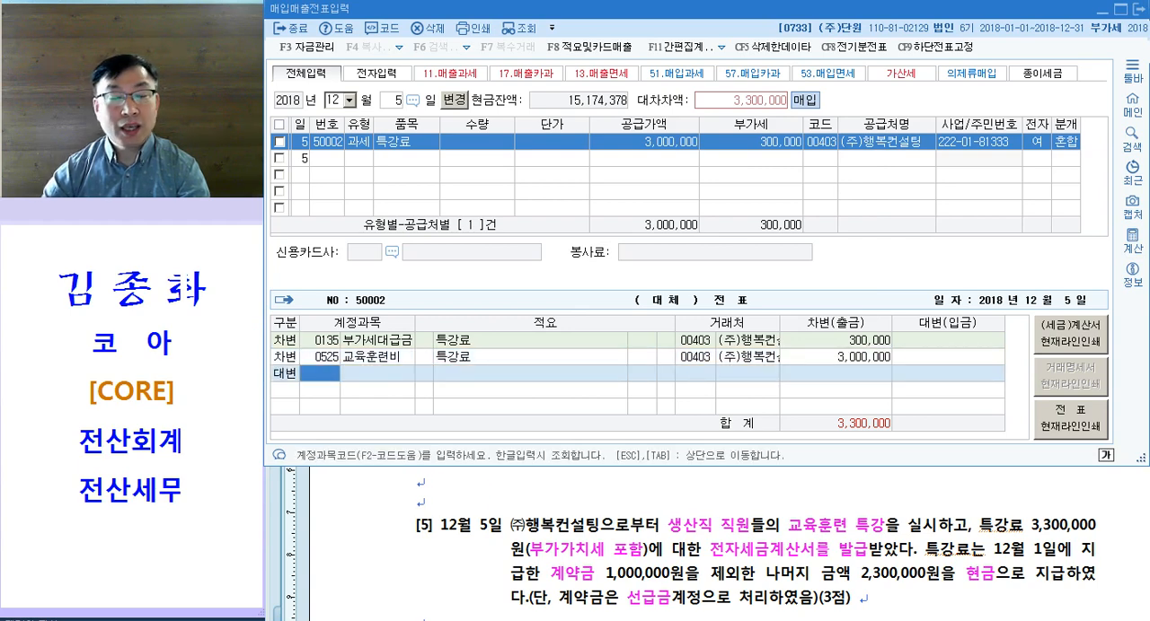
type("131")
key("Return")
key("Return")
key("Return")
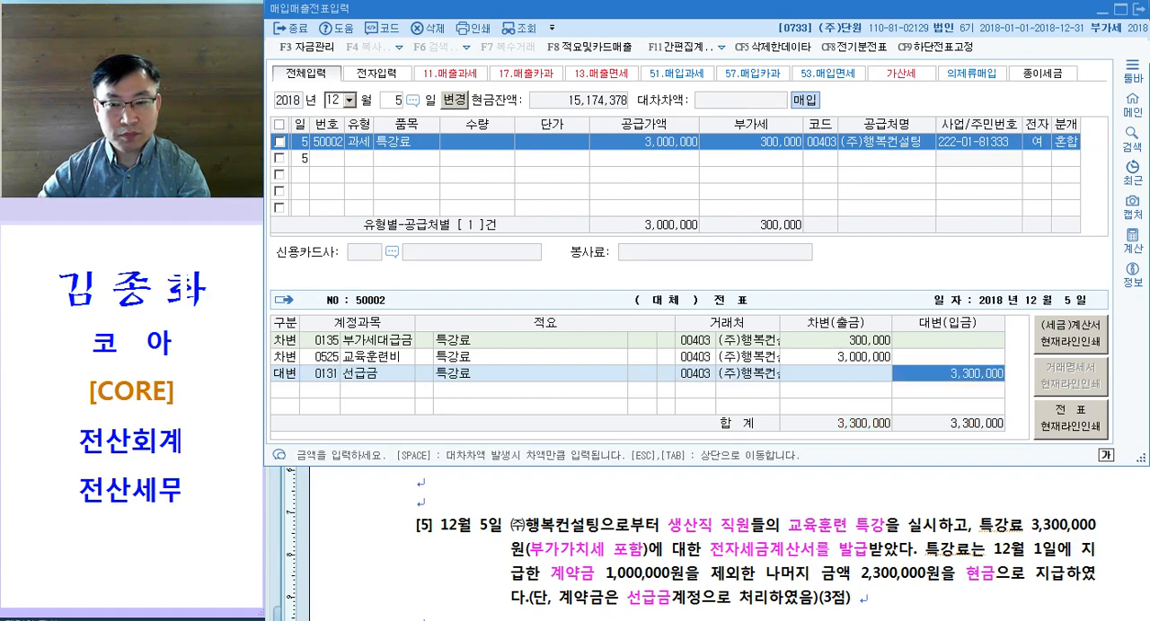
type("1000000")
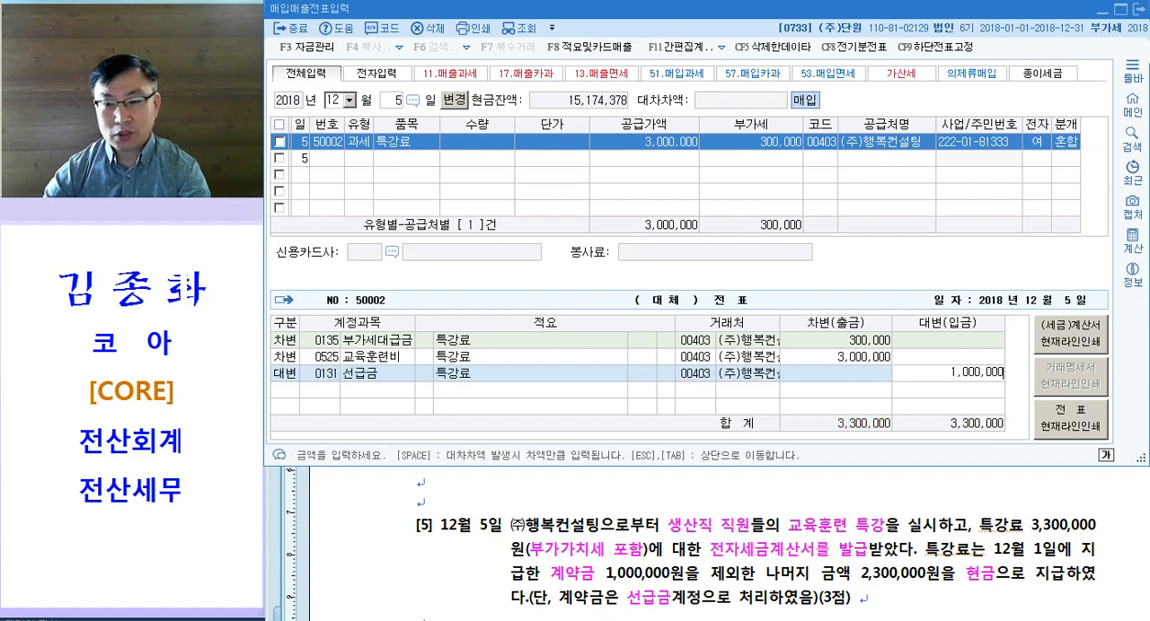
key("Return")
Step: Add a 대변 line for 현금 (101) with the remaining 2,300,000 and complete the 특강료 voucher
type("4")
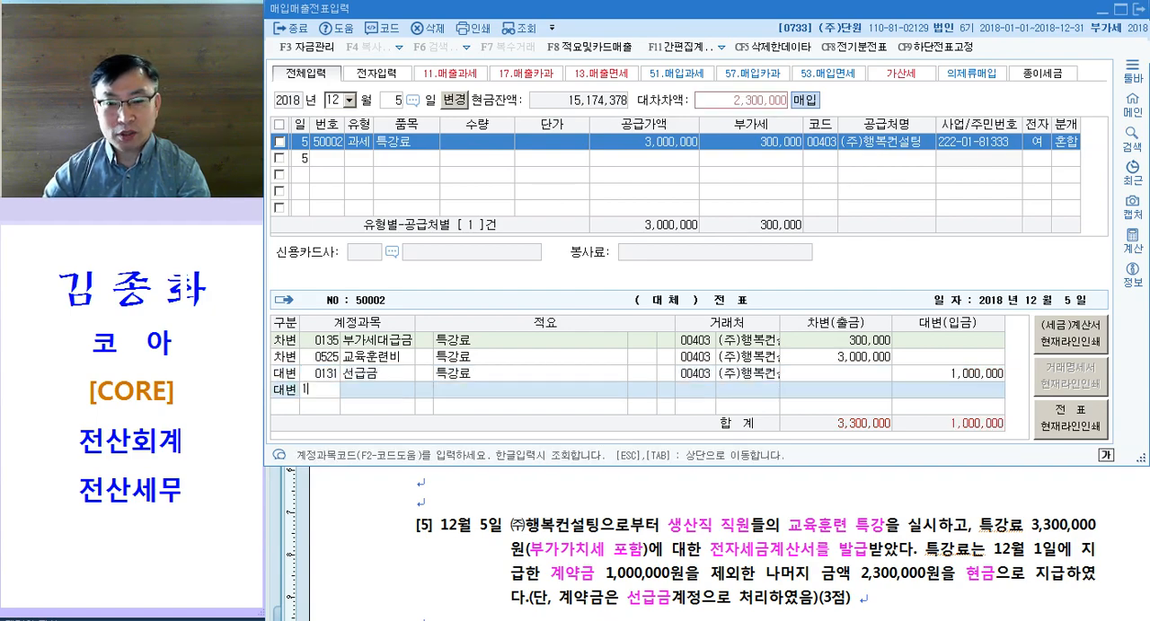
type("101")
key("Return")
key("Return")
key("Return")
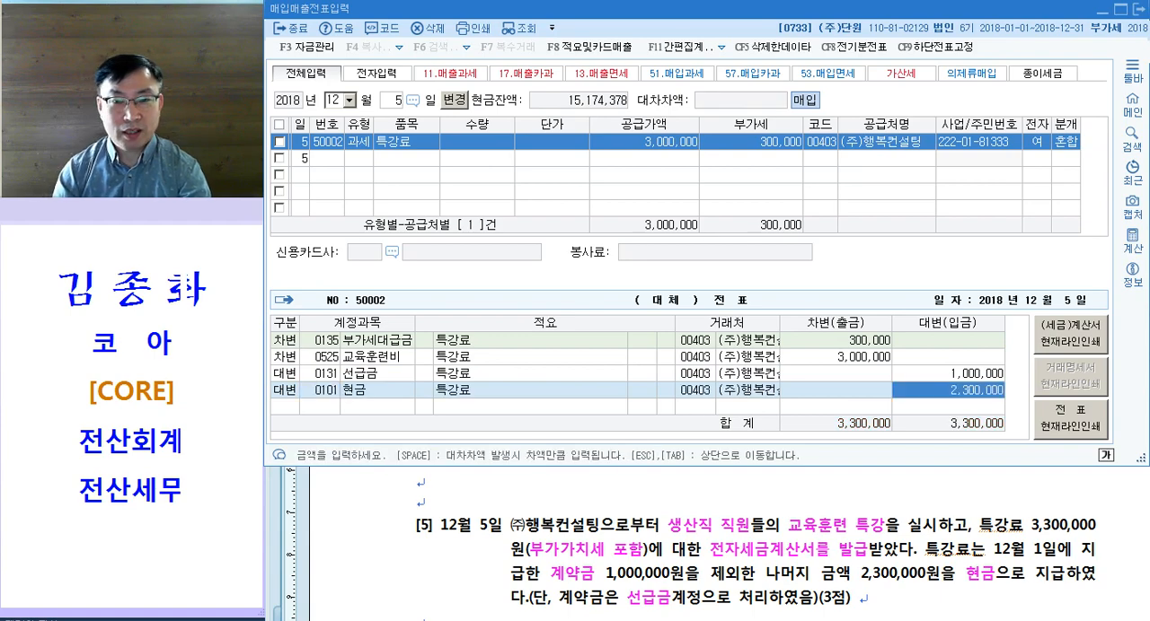
key("Return")
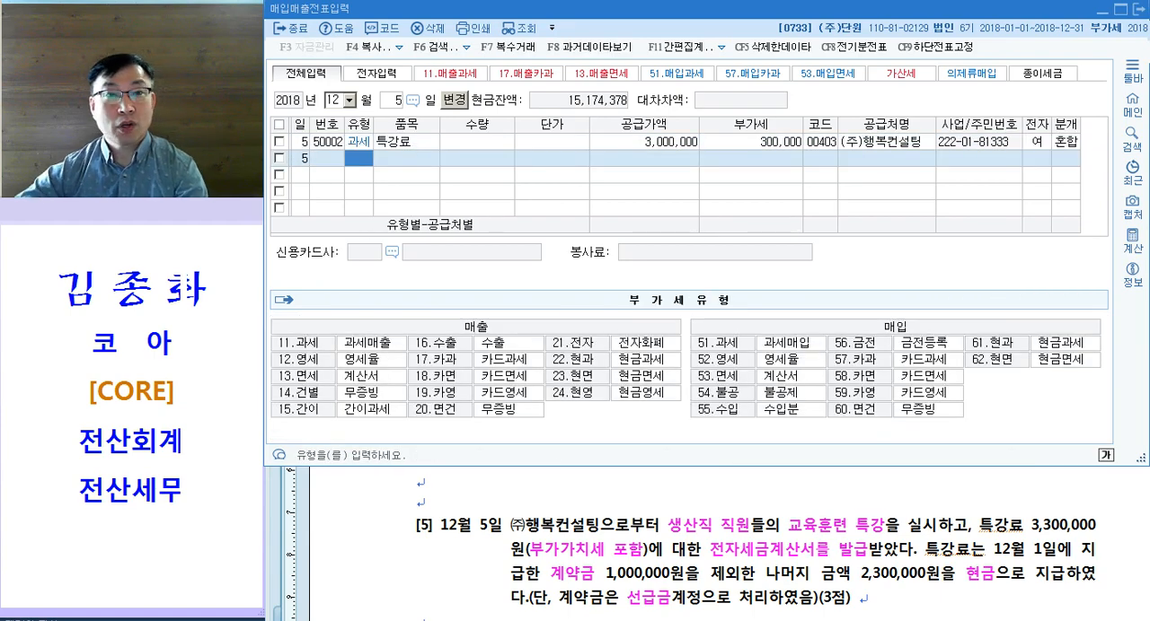
Step: Switch to question [6] in the 한글 exam document, color 제품 and 공급 magenta, and select 전자세금계산서
left_click(802, 551)
scroll(766, 508, "down", 3)
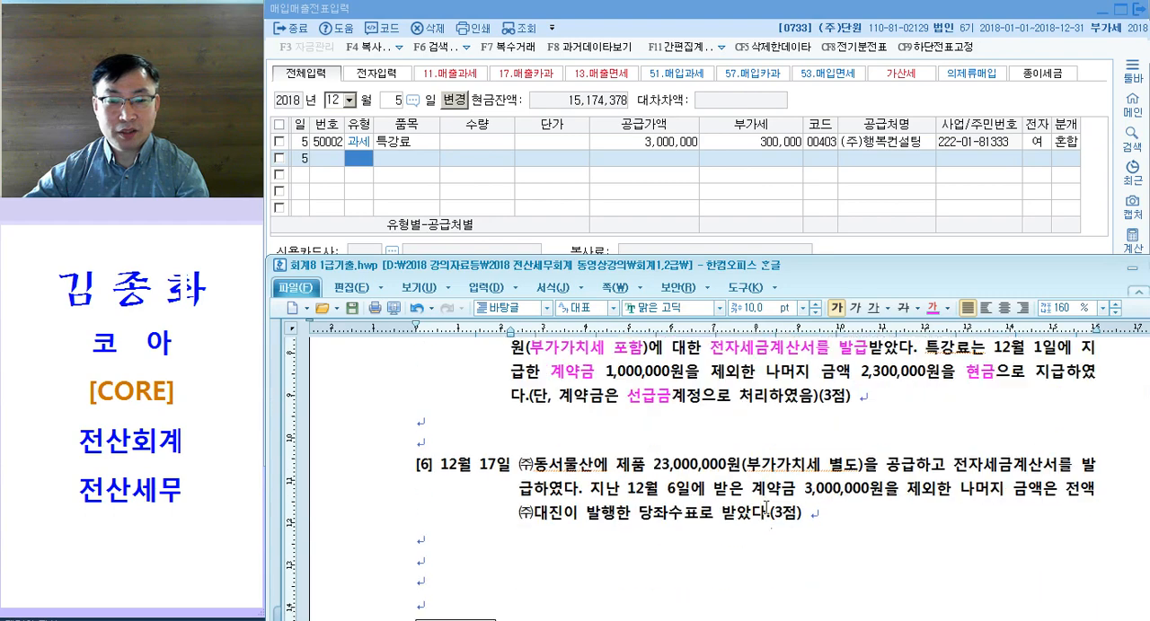
scroll(726, 508, "up", 1)
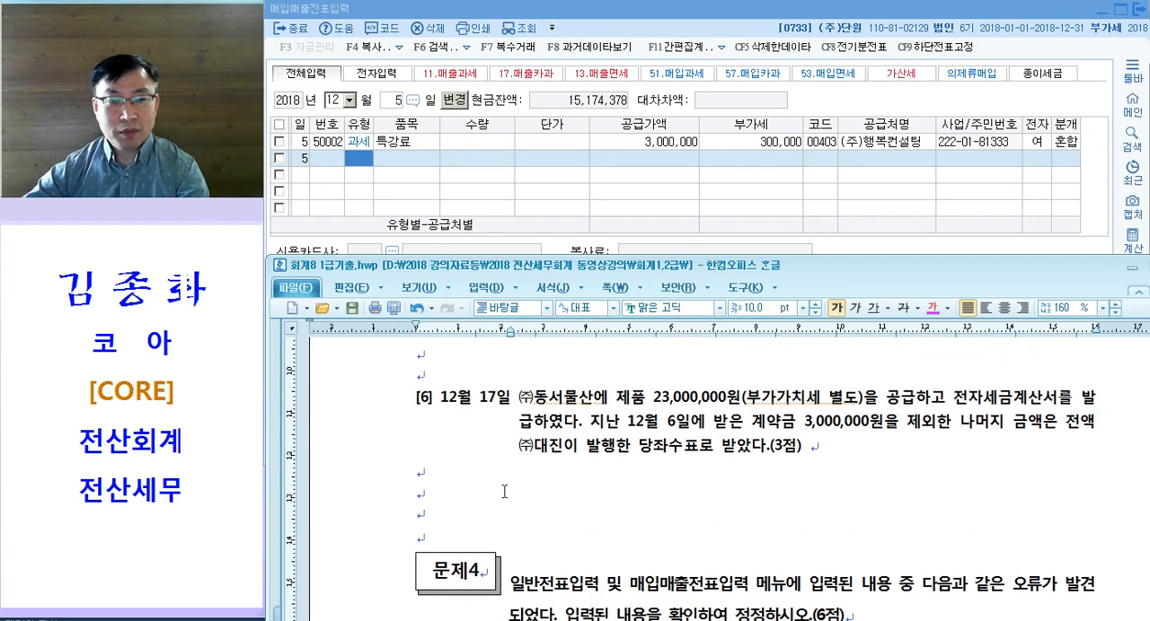
left_click_drag(617, 397, 644, 398)
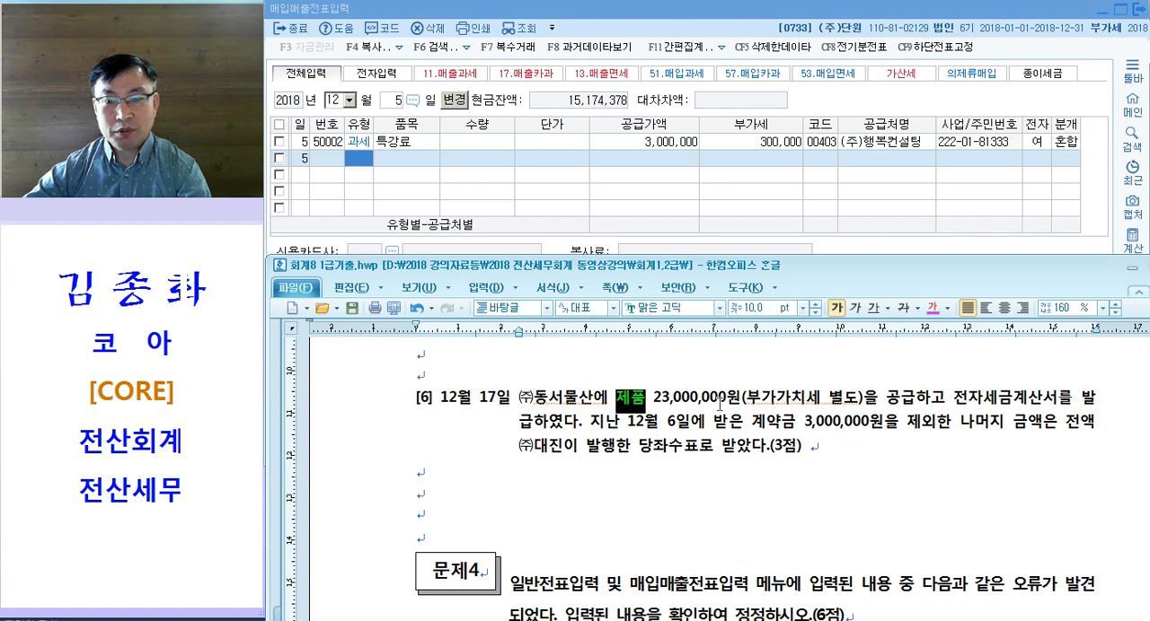
left_click_drag(883, 398, 1060, 402)
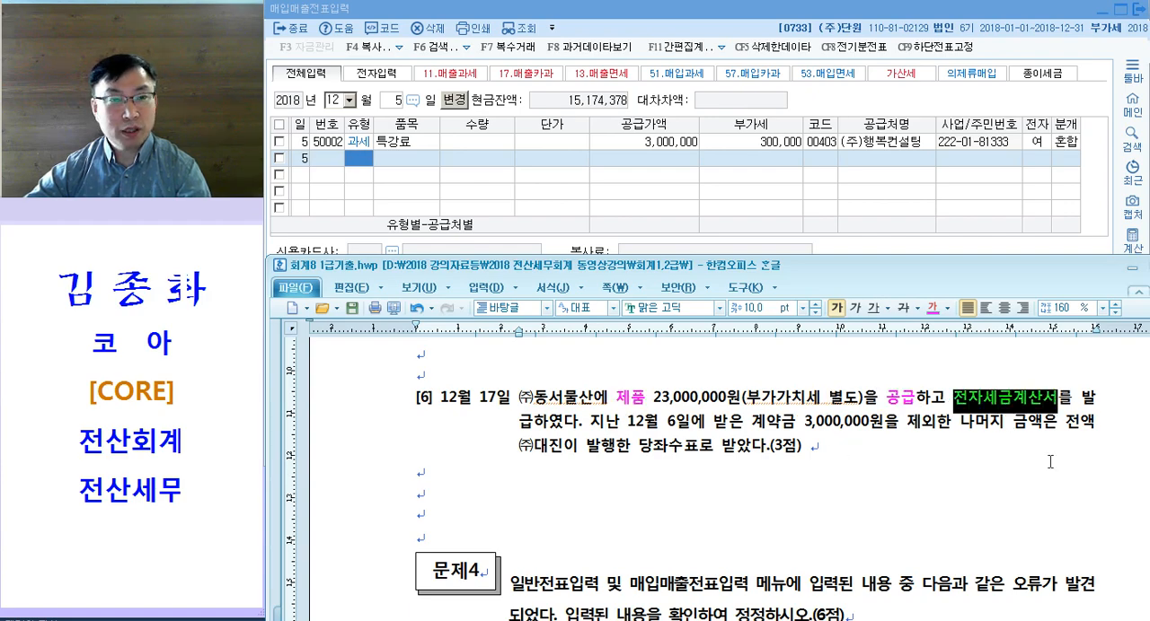
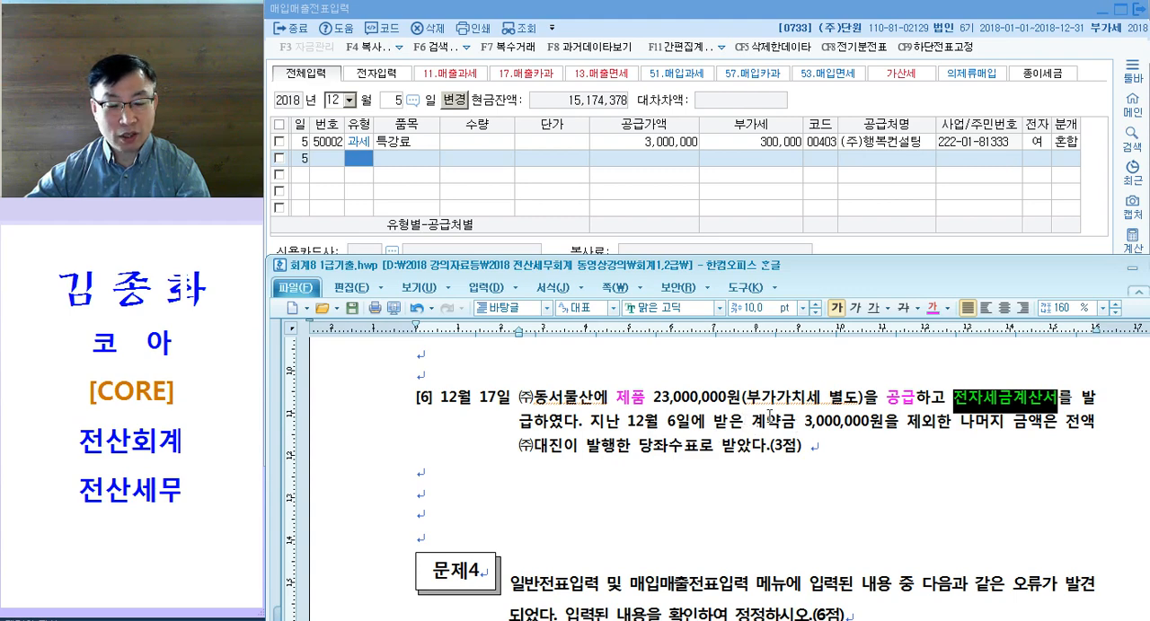
Step: Color 전자세금계산서 and 계약금 magenta in question [6] and add "= 선수금" after 계약금
left_click(752, 424)
left_click_drag(753, 424, 794, 429)
left_click(794, 427)
type("= 선ㅅ")
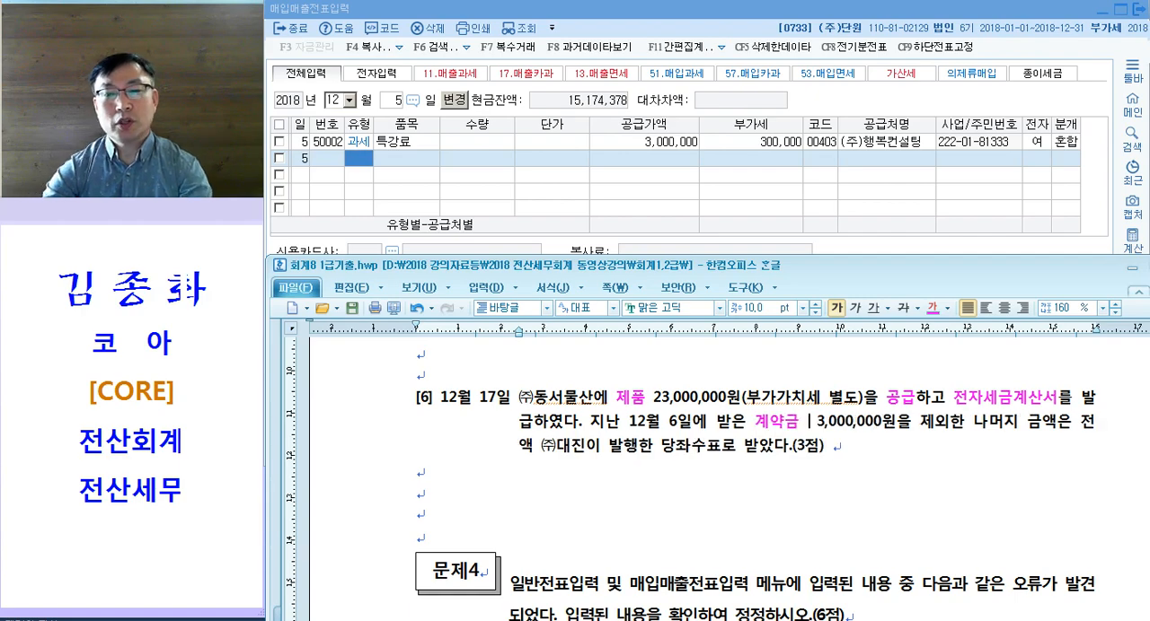
type("ㅜ금")
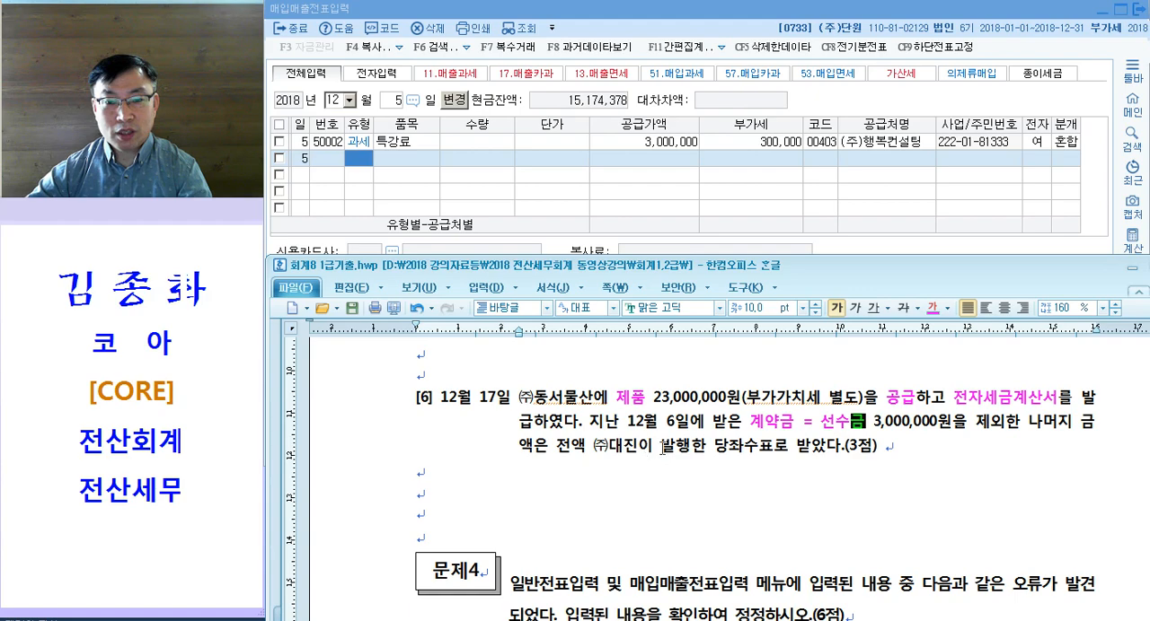
Step: Color 당좌수표로 받았다 magenta in question [6] and add "= 현금" after it
left_click(718, 446)
left_click_drag(720, 446, 840, 446)
left_click_drag(588, 446, 676, 447)
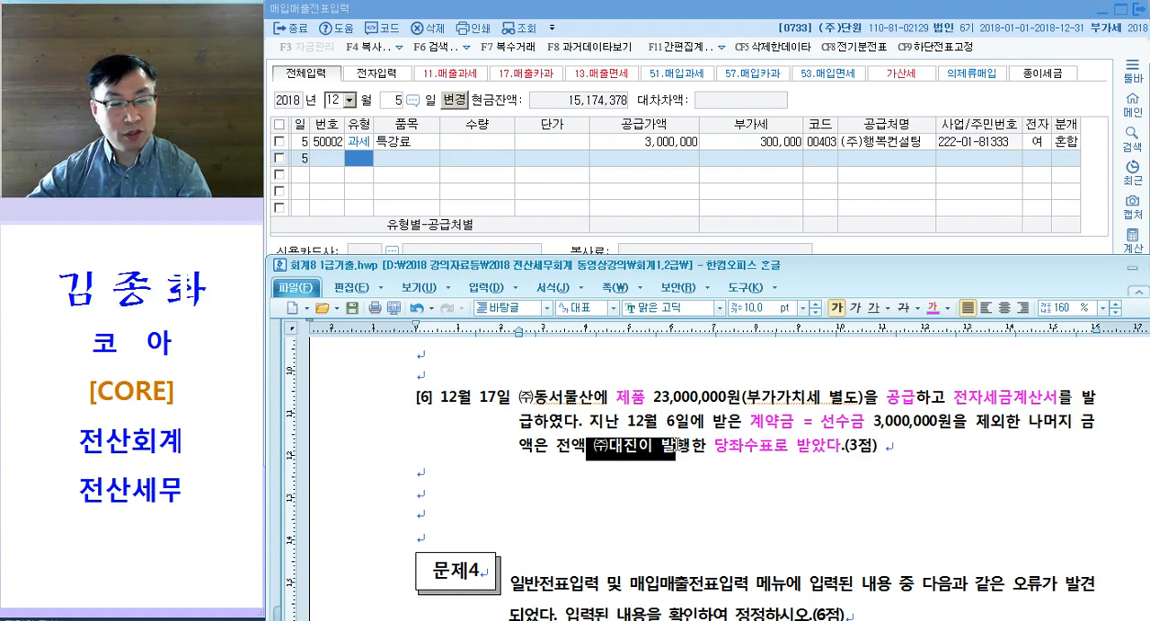
left_click(842, 447)
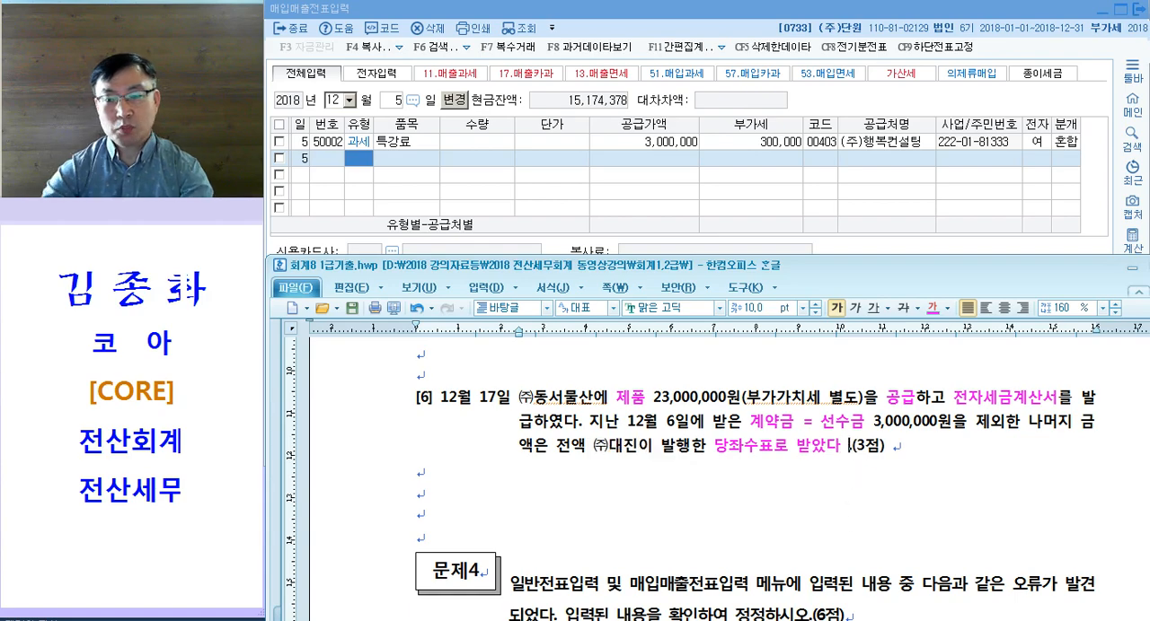
type("= 현금")
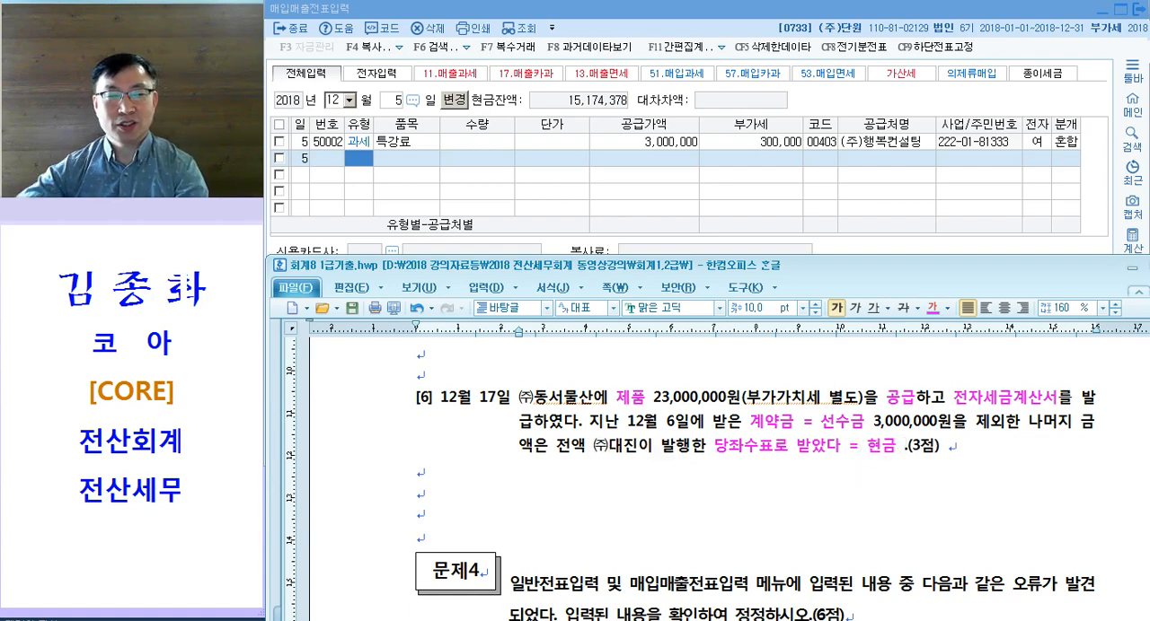
type(" .")
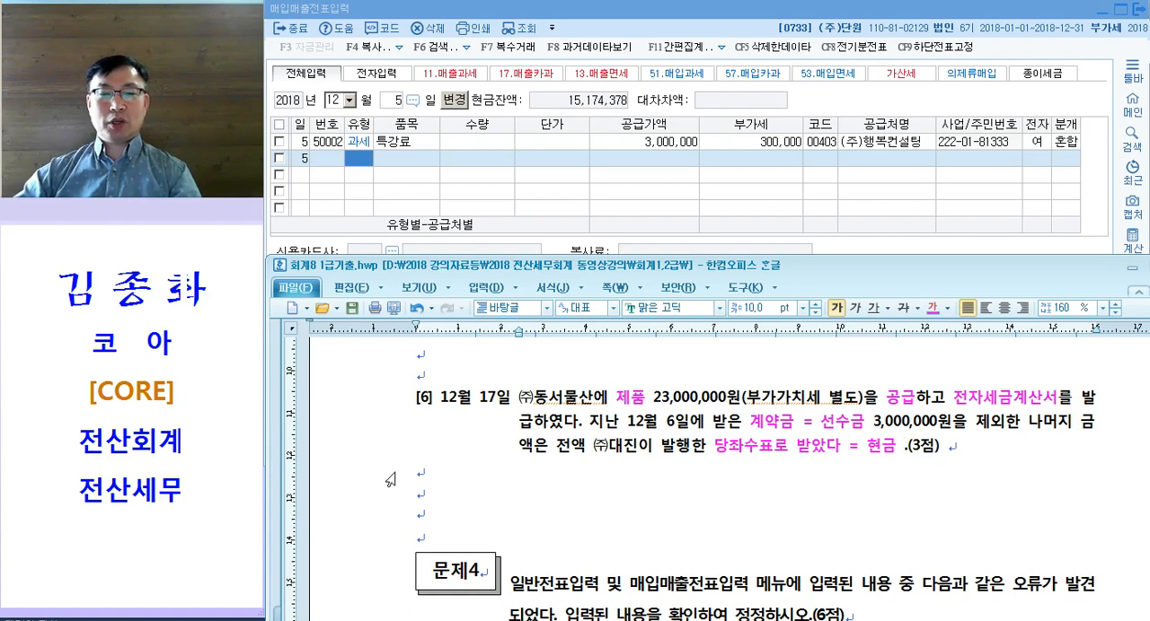
Step: Add the label <과세> on the empty line below question [6]
left_click(482, 436)
left_click(436, 477)
scroll(465, 493, "up", 1)
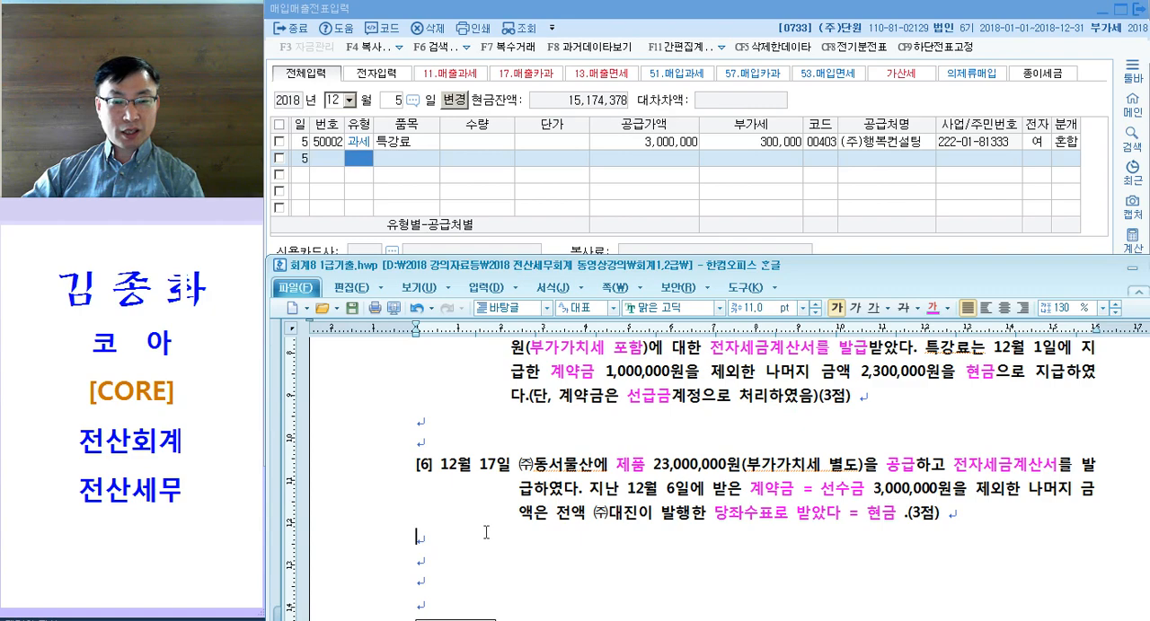
scroll(486, 532, "down", 1)
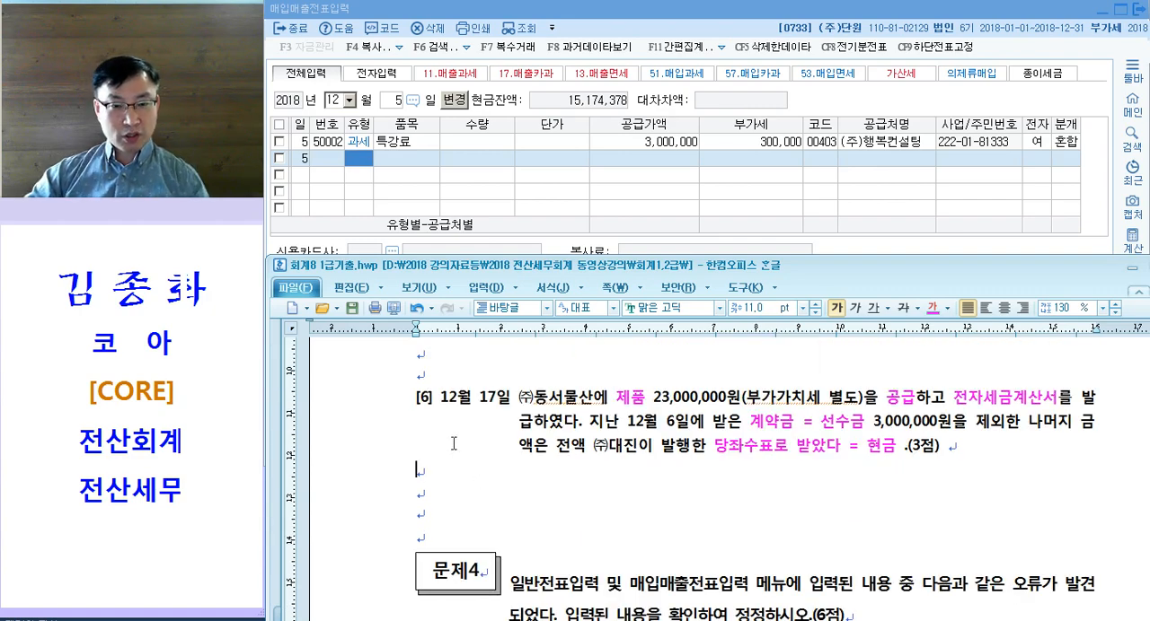
type("<과세>")
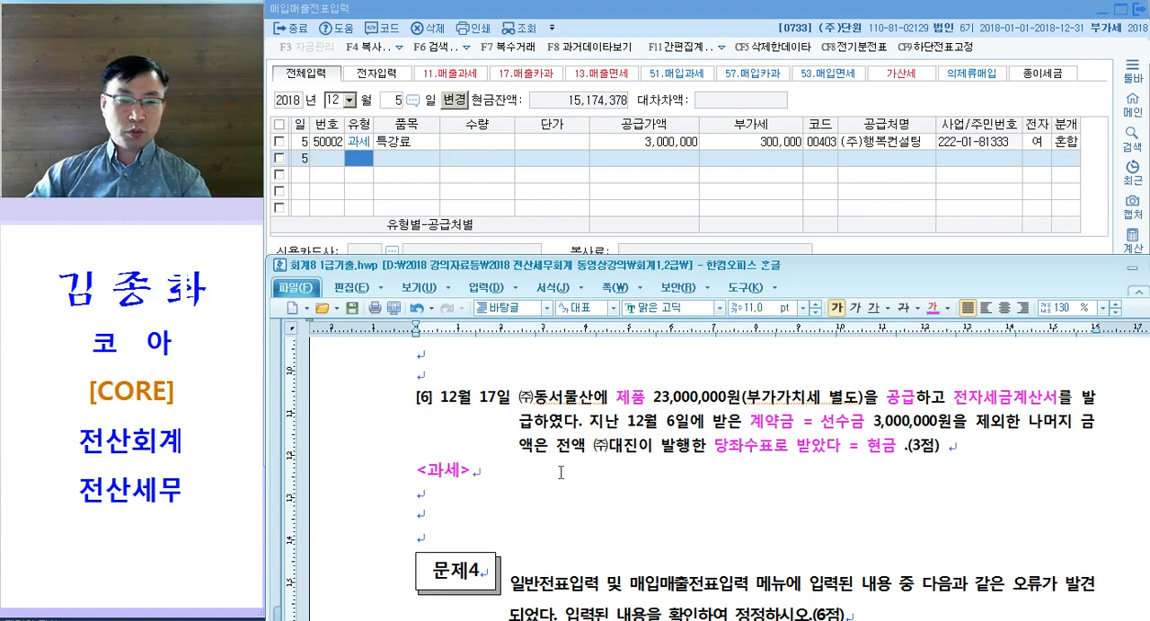
Step: Add the label <51.매입과세> on the line below question [5]
scroll(561, 472, "up", 3)
type("<ㄱ")
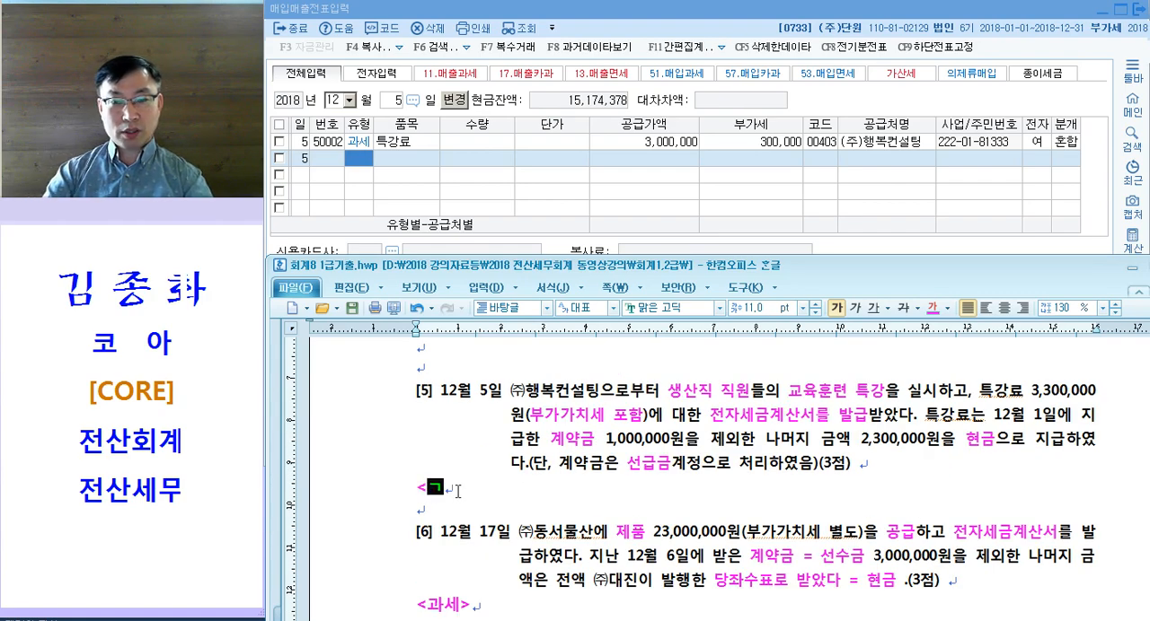
type("과세>")
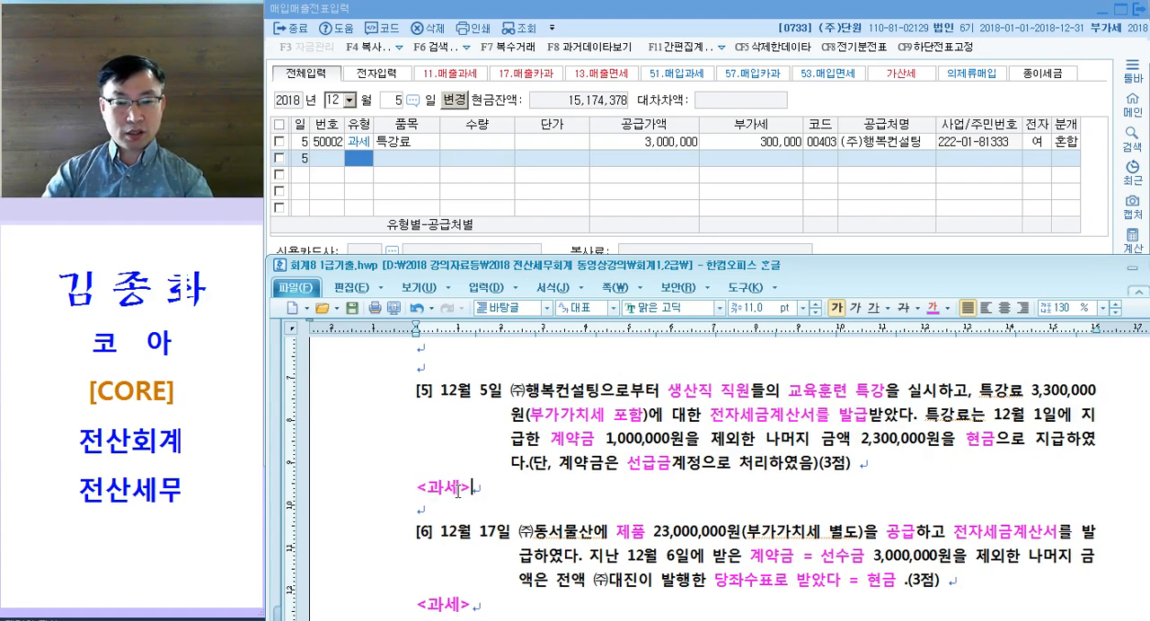
type("51.")
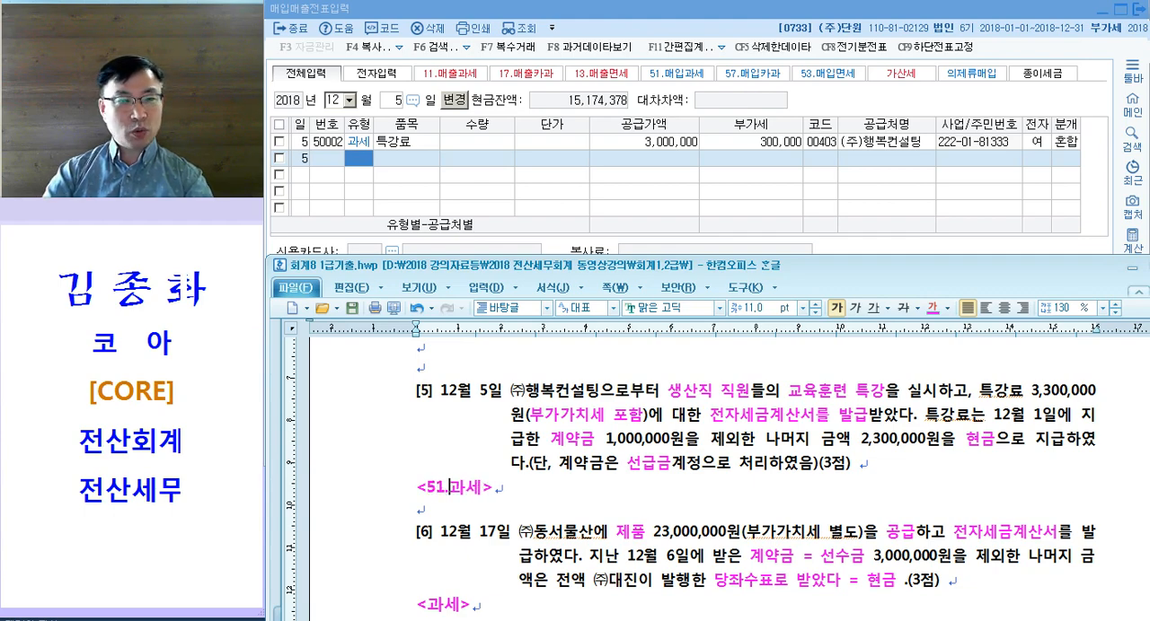
type("매입")
Step: Extend the label below question [6] to <11.매출과세>
scroll(421, 495, "down", 3)
left_click(425, 476)
type("11.매출")
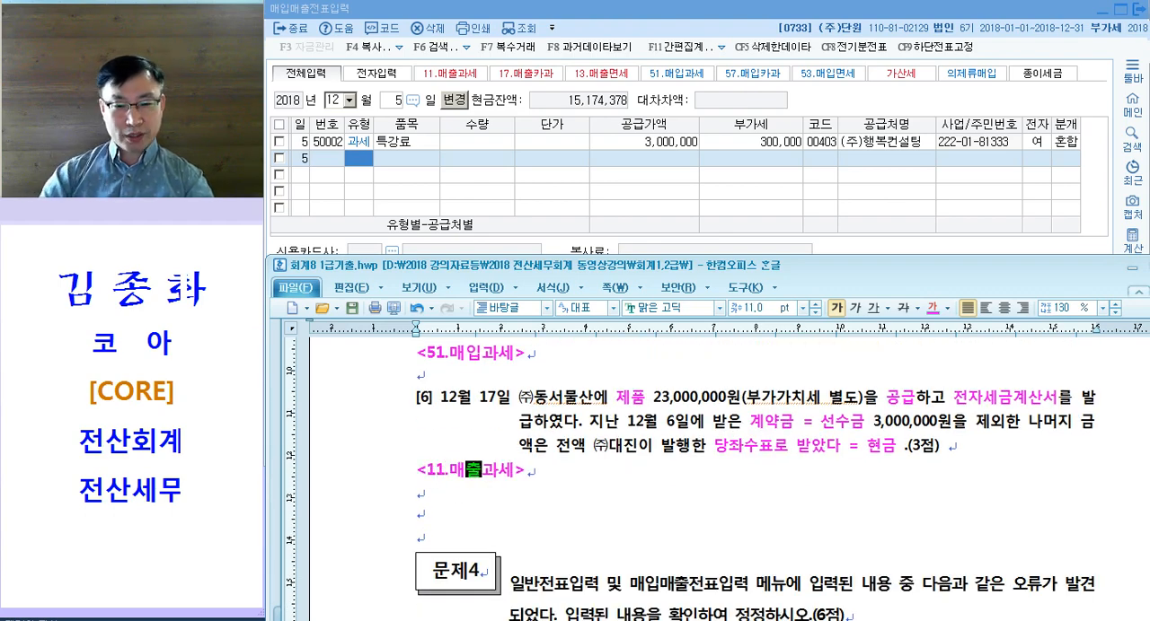
Step: Add the label <51.매입과세> on the line below question [3]
scroll(611, 386, "up", 15)
left_click(611, 388)
left_click(450, 488)
type("<51.")
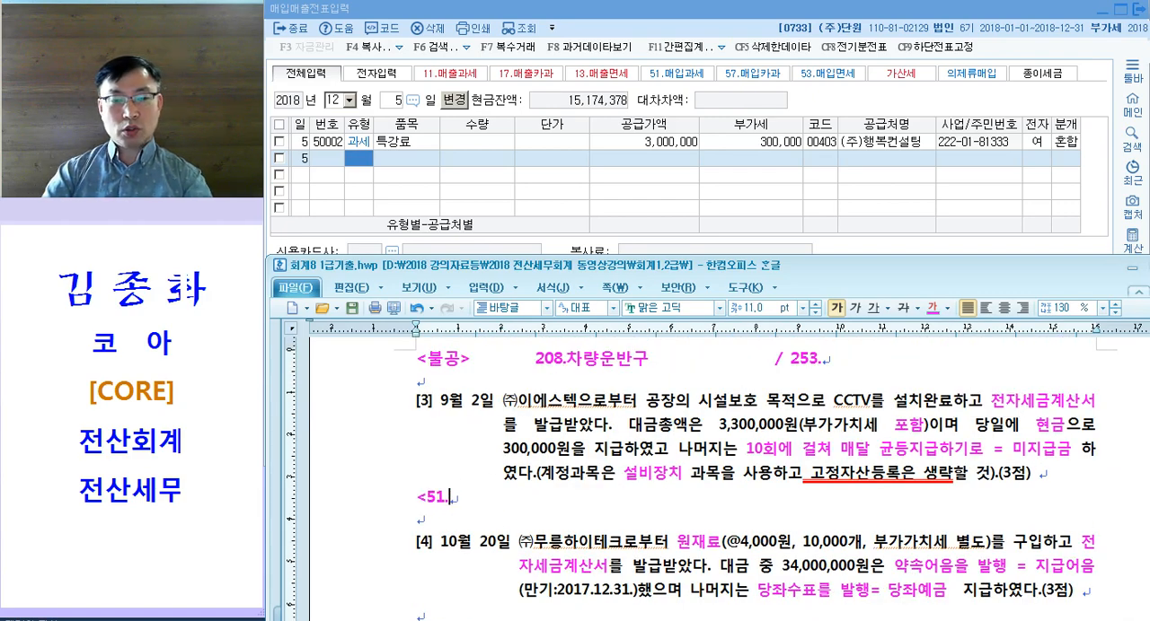
type("매입과세>")
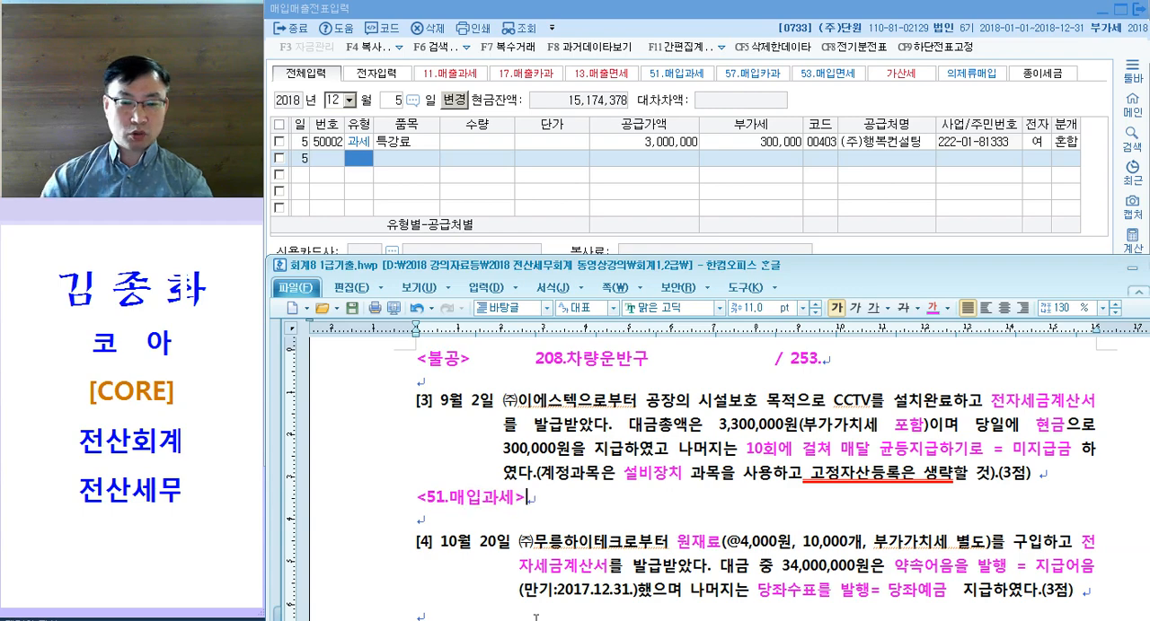
Step: Add the type number 54. to the <불공> label of question [2]
scroll(518, 612, "up", 2)
left_click(435, 501)
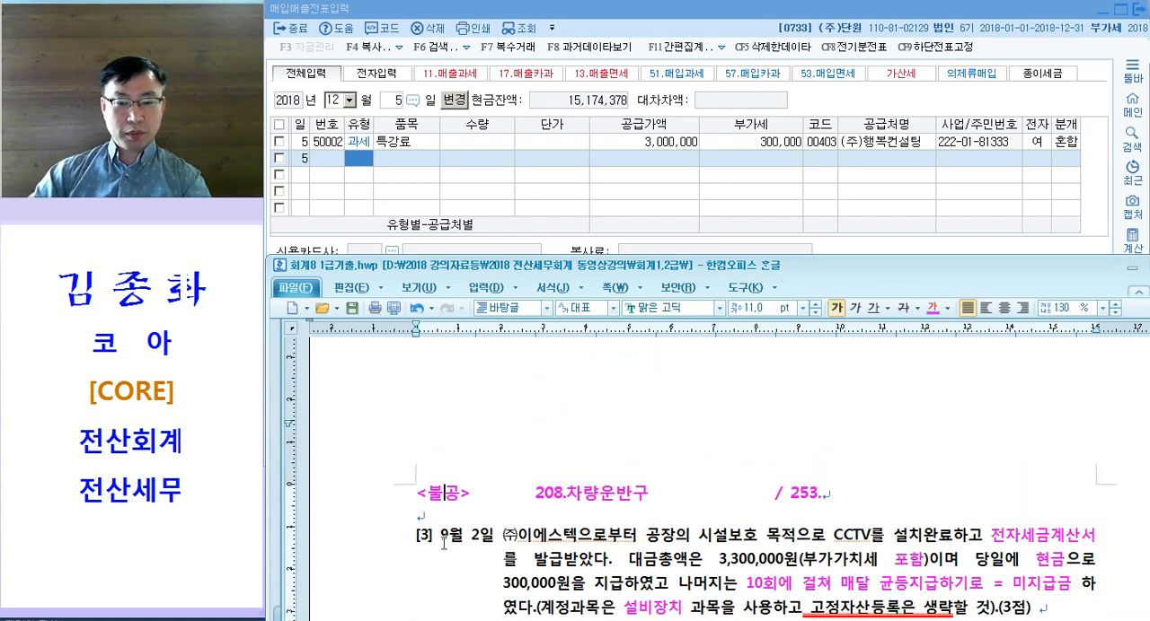
type("54.")
Step: Add the label <11.매출과세> below the tax invoice of question [1], with an empty line before question [2]
scroll(539, 503, "down", 10)
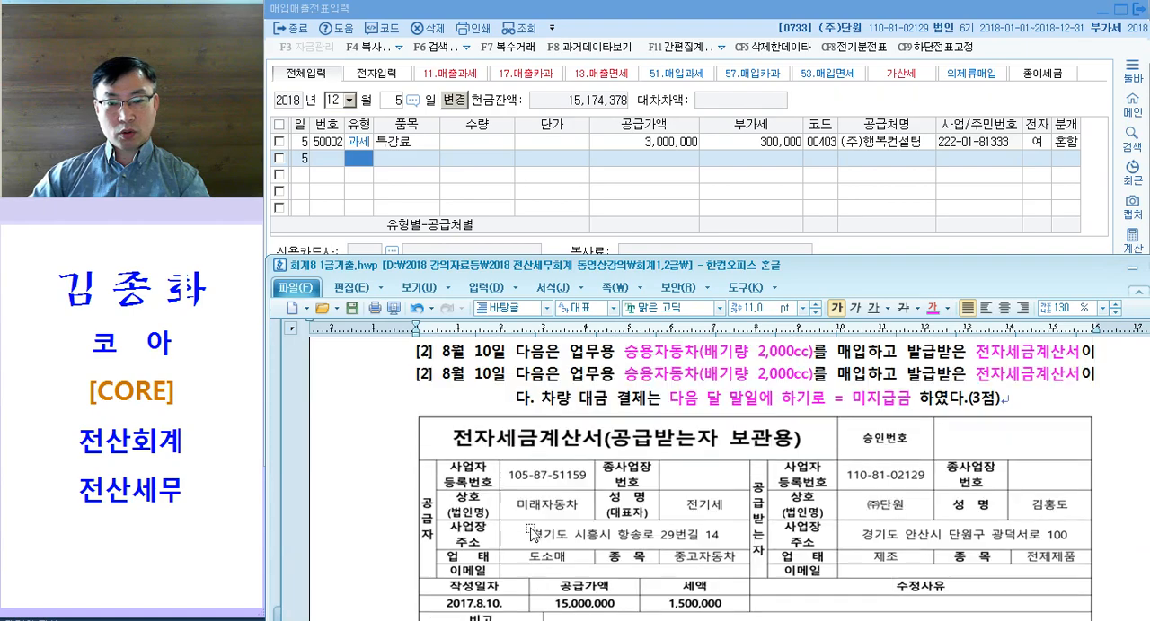
scroll(575, 479, "up", 2)
scroll(575, 449, "down", 5)
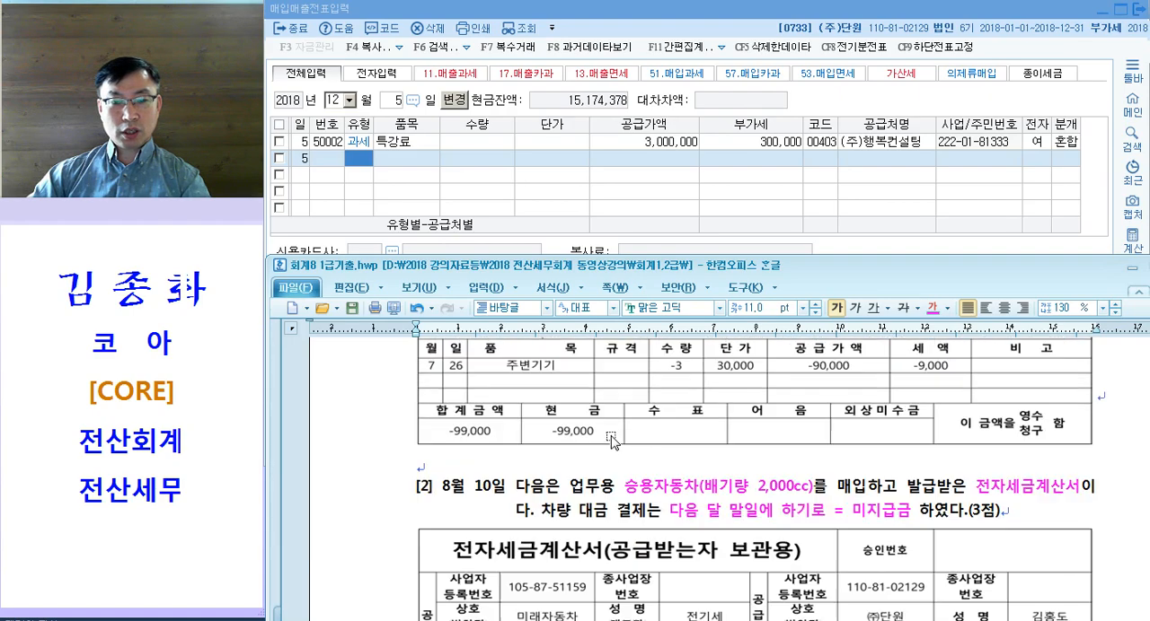
left_click(575, 453)
type("<1")
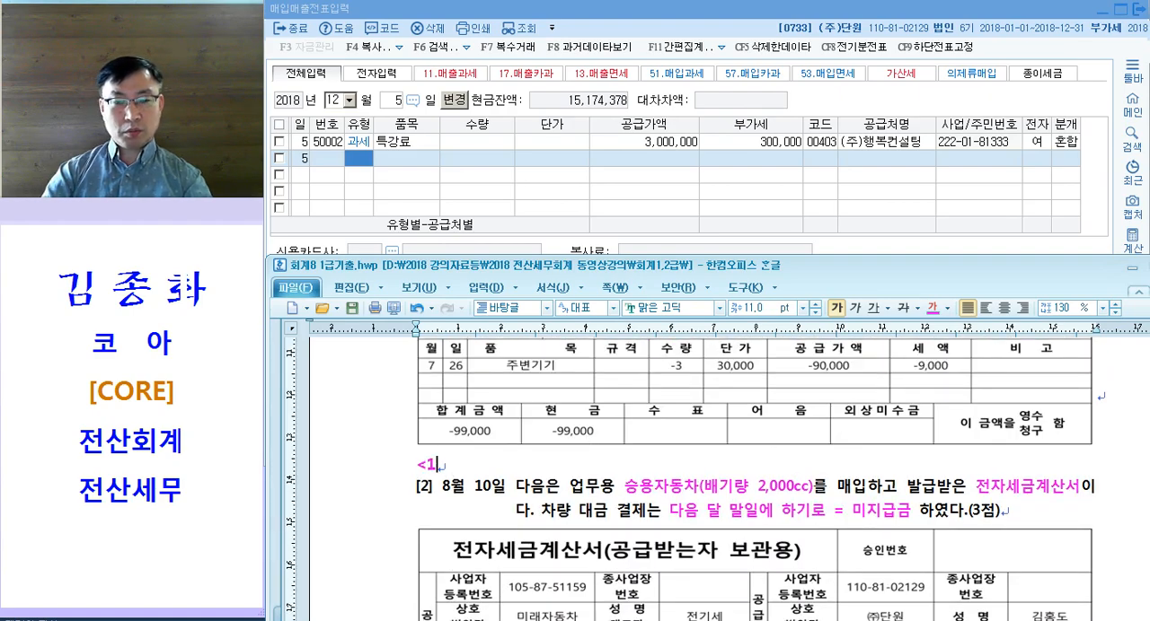
type("1.매출과세>")
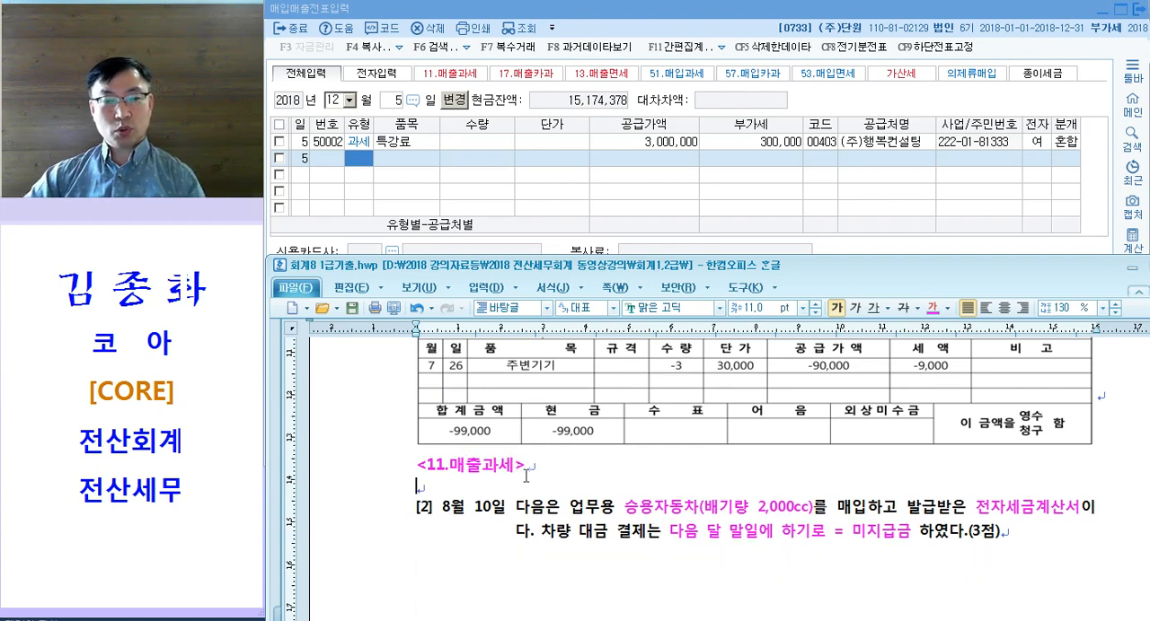
key("Return")
Step: Review the 문제3 questions from [1] to [6] together with their 부가세 type labels
scroll(663, 545, "up", 10)
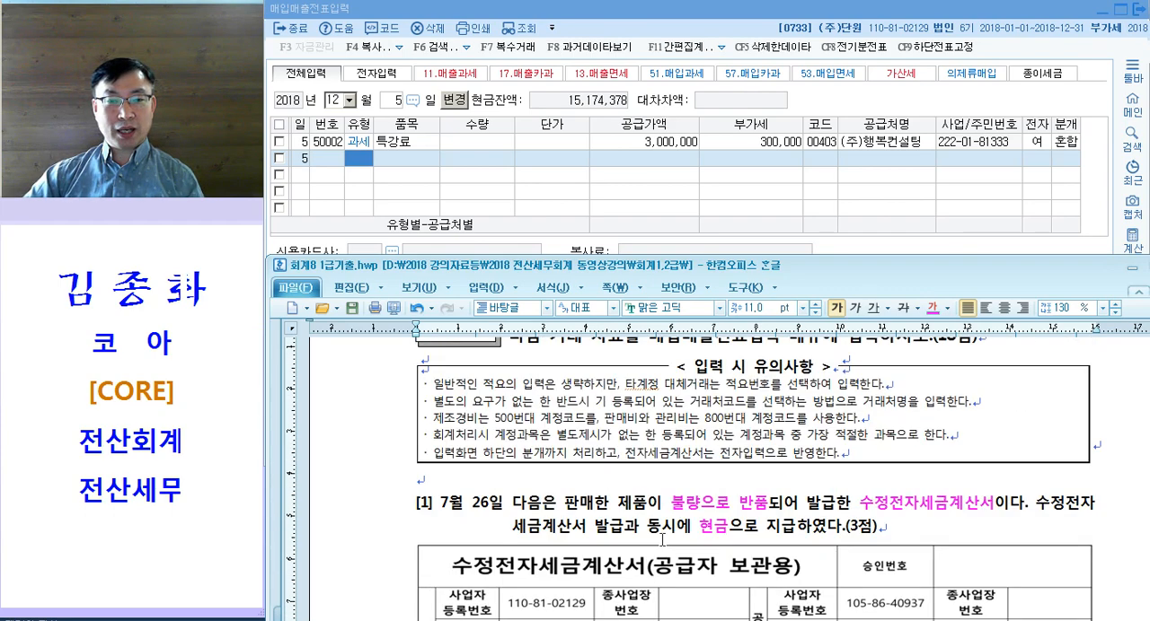
scroll(676, 529, "up", 1)
scroll(672, 525, "down", 2)
scroll(611, 519, "up", 5)
scroll(611, 519, "down", 5)
scroll(750, 470, "down", 12)
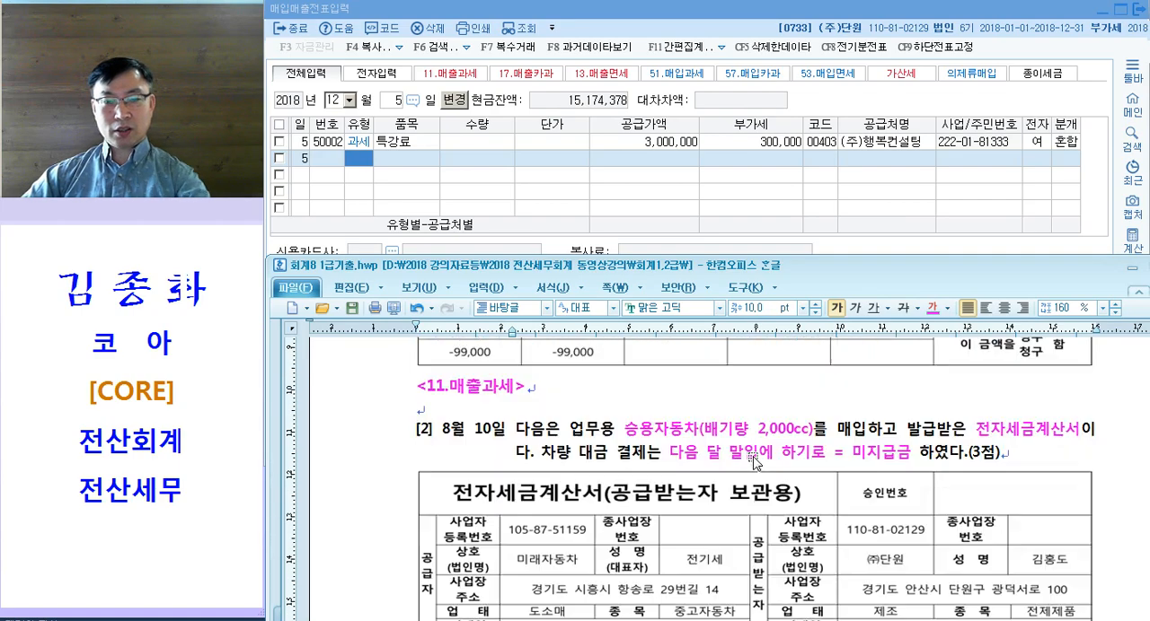
scroll(750, 469, "down", 15)
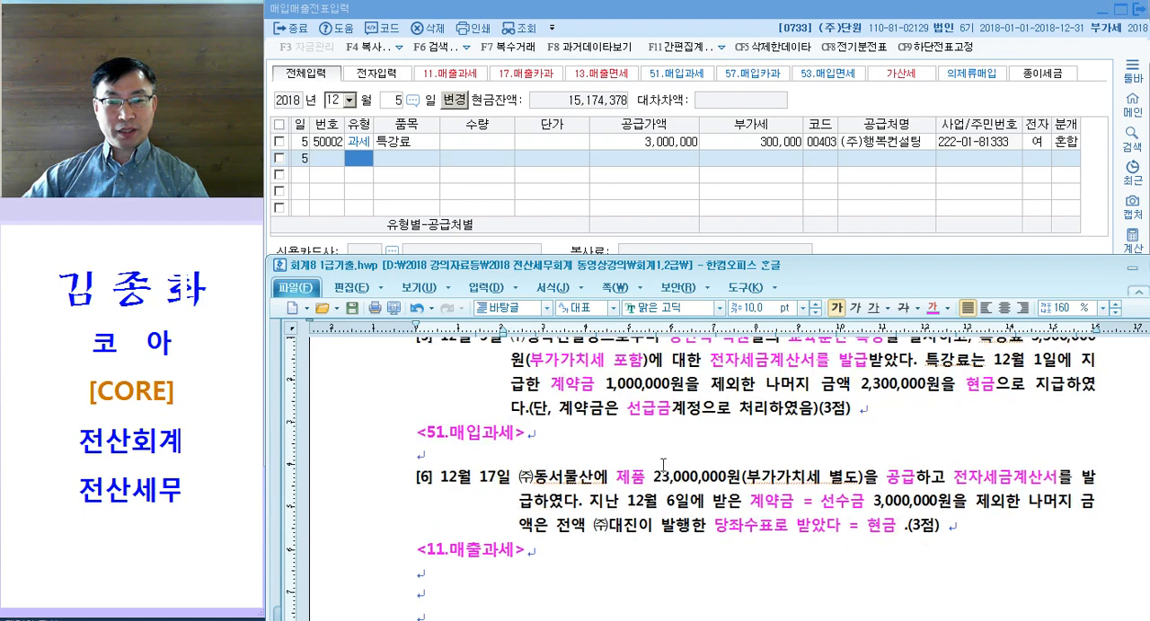
scroll(659, 458, "up", 3)
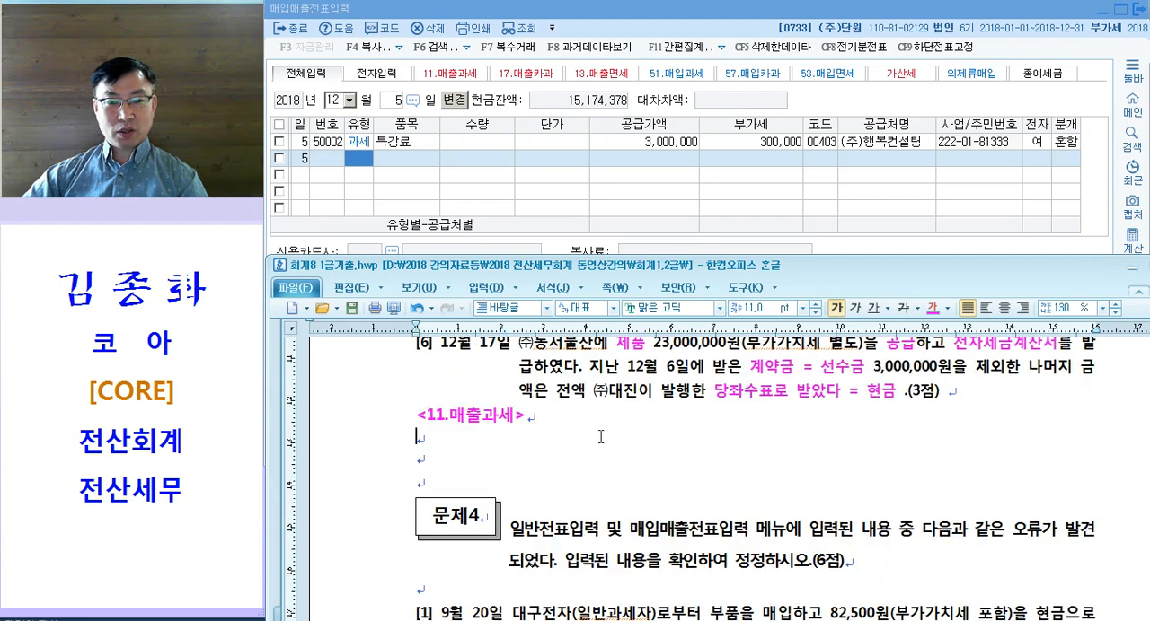
scroll(620, 429, "up", 2)
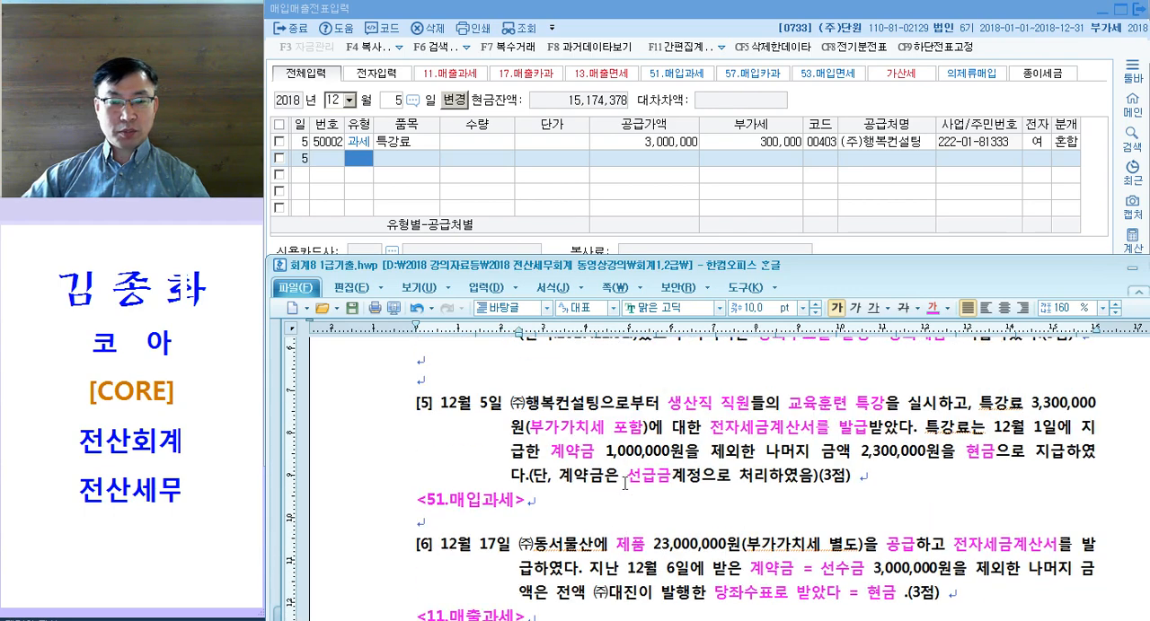
Step: Switch to 매입매출전표입력 in KcLep and start an 11.과세 sales entry dated 12월 17일
left_click(467, 195)
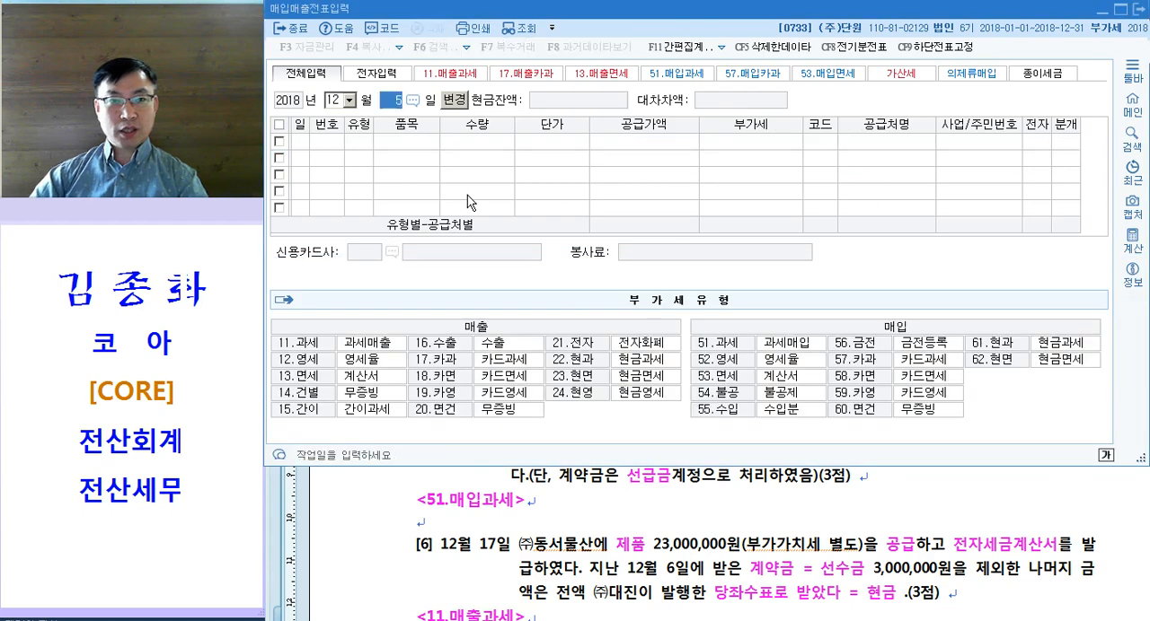
type("17")
key("Return")
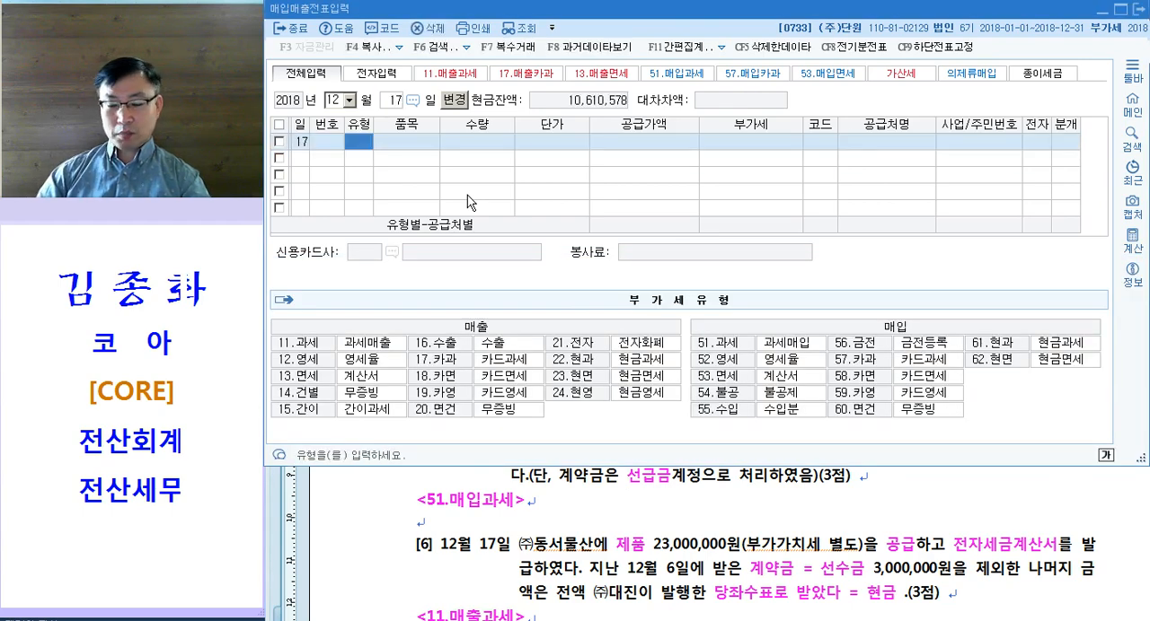
type("11")
key("Return")
Step: Enter 제품 as the item of the 12월 17일 sale with a 공급가액 of 23,000,000
type("제품")
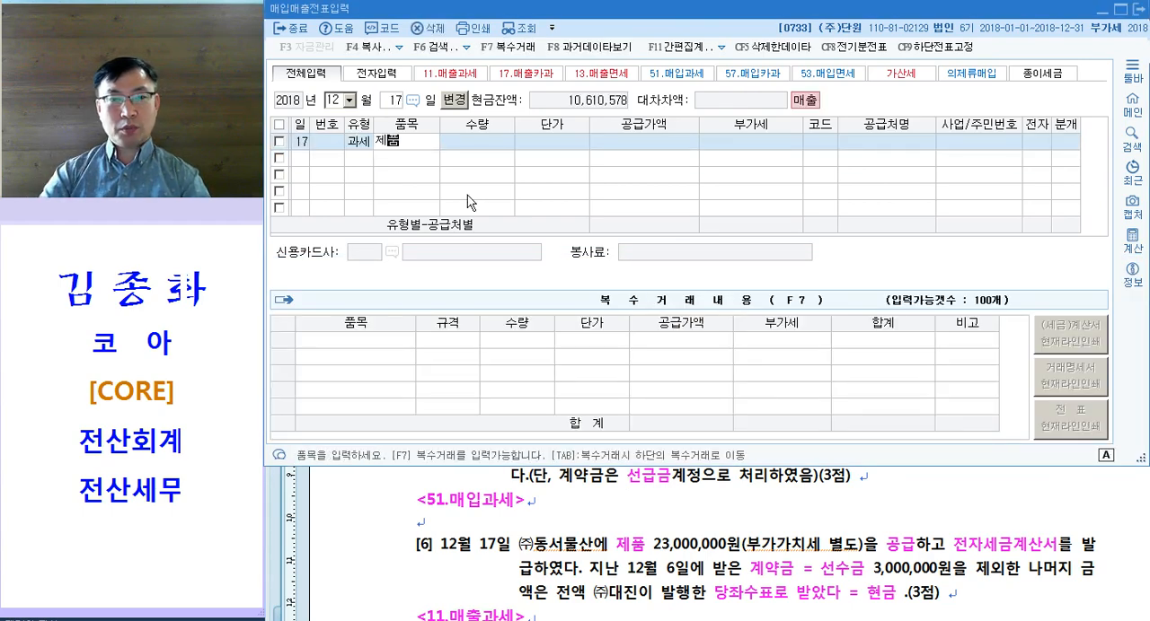
key("Return")
key("Return")
key("Return")
type("23000000")
Step: Assign (주)동서물산 as the 공급처, set 전자 to 여 and the 분개 type to 혼합 (3)
key("Return")
key("Return")
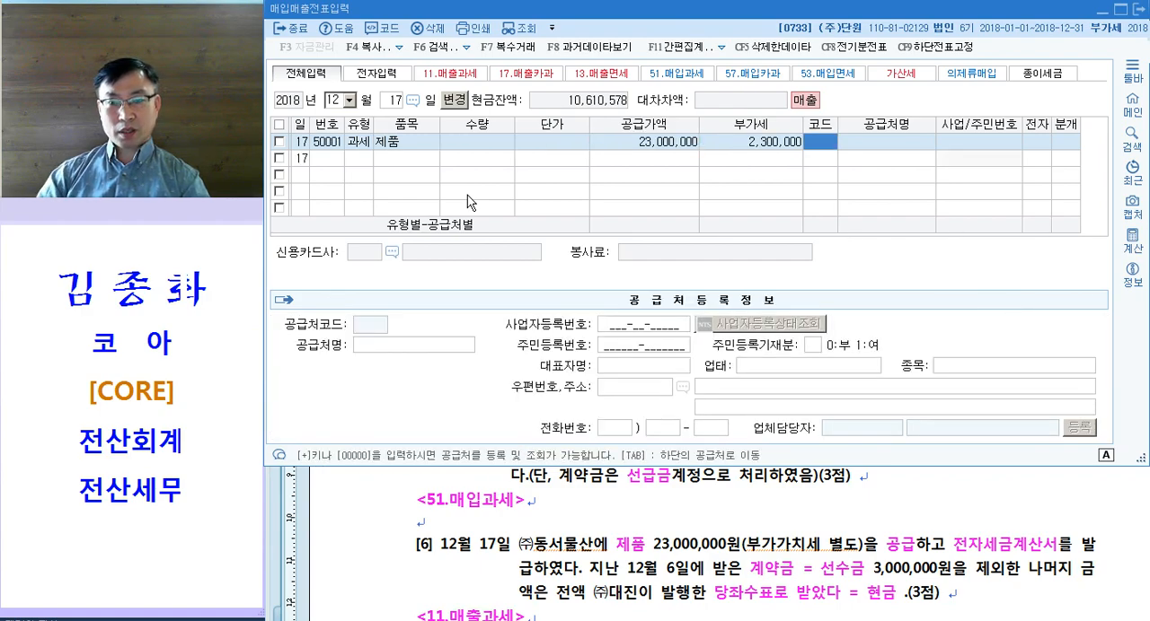
type("동서")
key("Return")
key("Return")
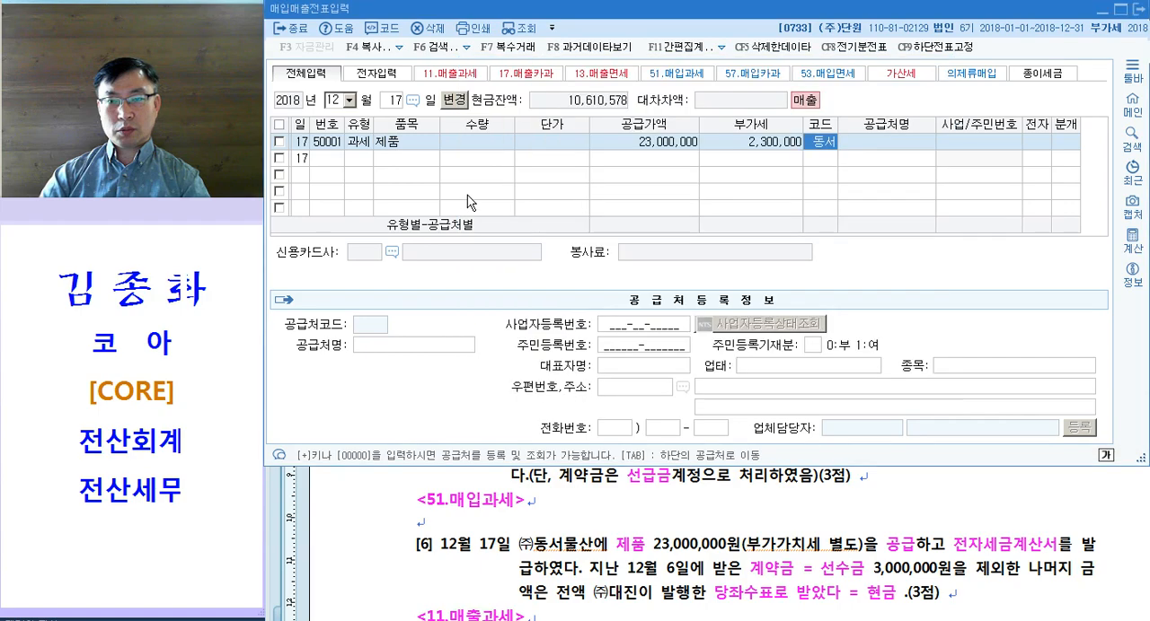
key("Return")
type("1")
key("Return")
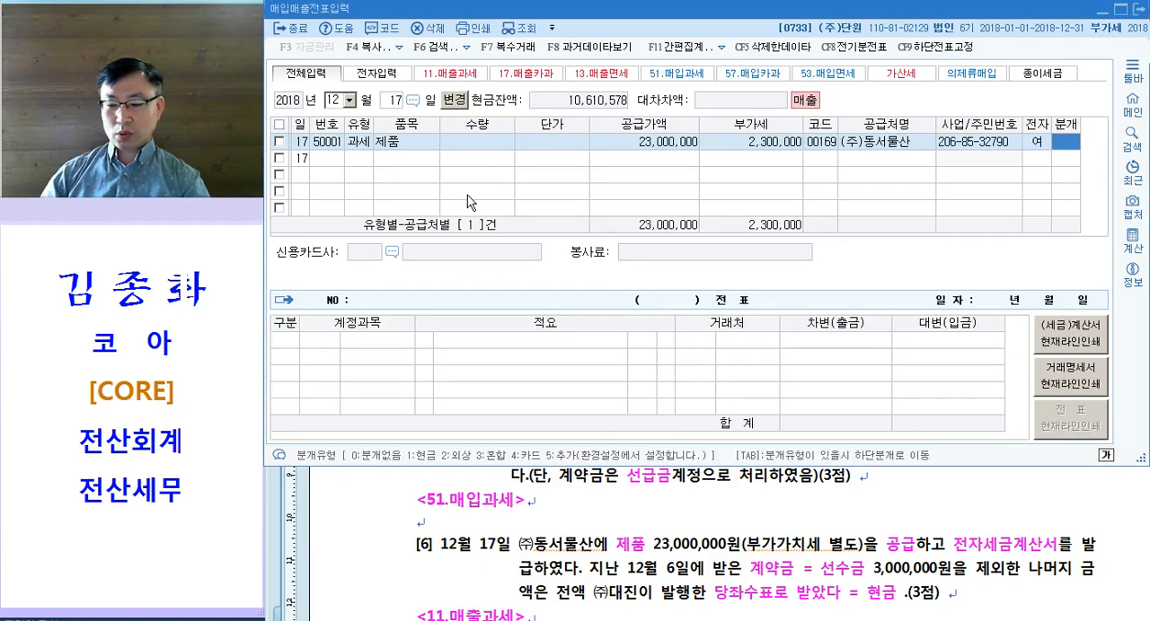
type("3")
key("Return")
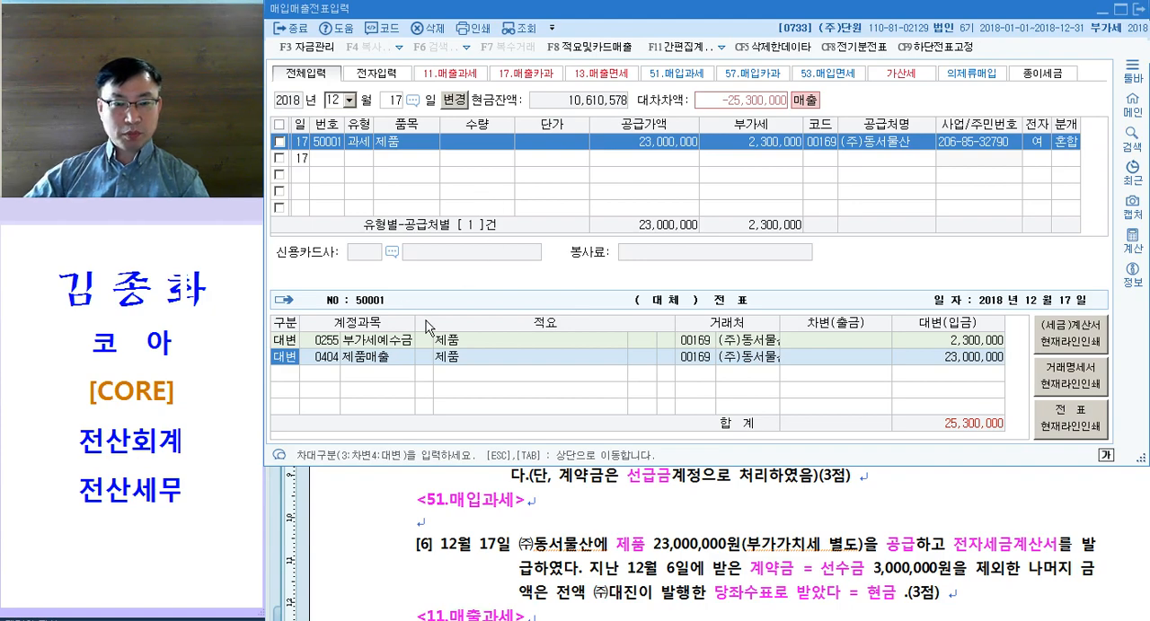
key("Down")
type("3")
key("Return")
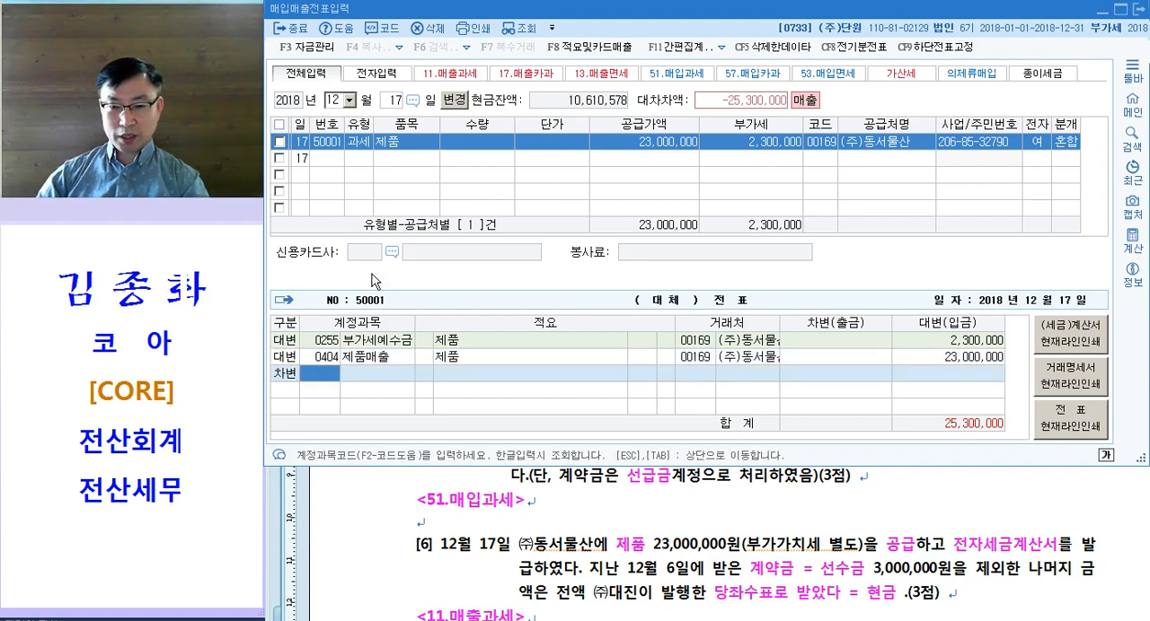
left_click_drag(707, 575, 950, 575)
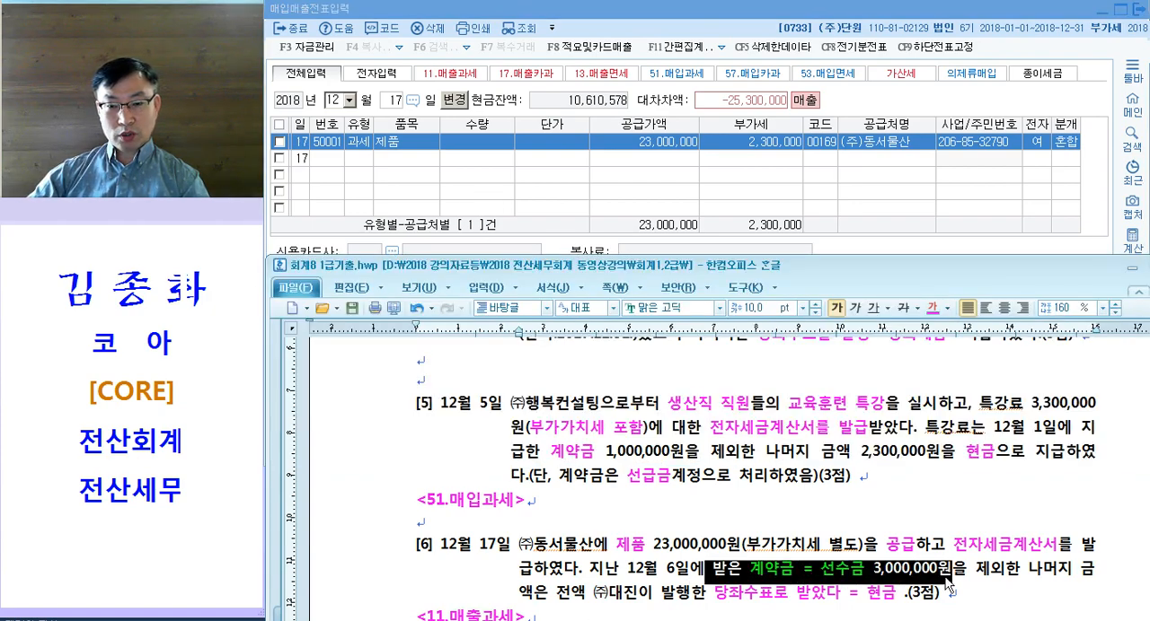
left_click(335, 159)
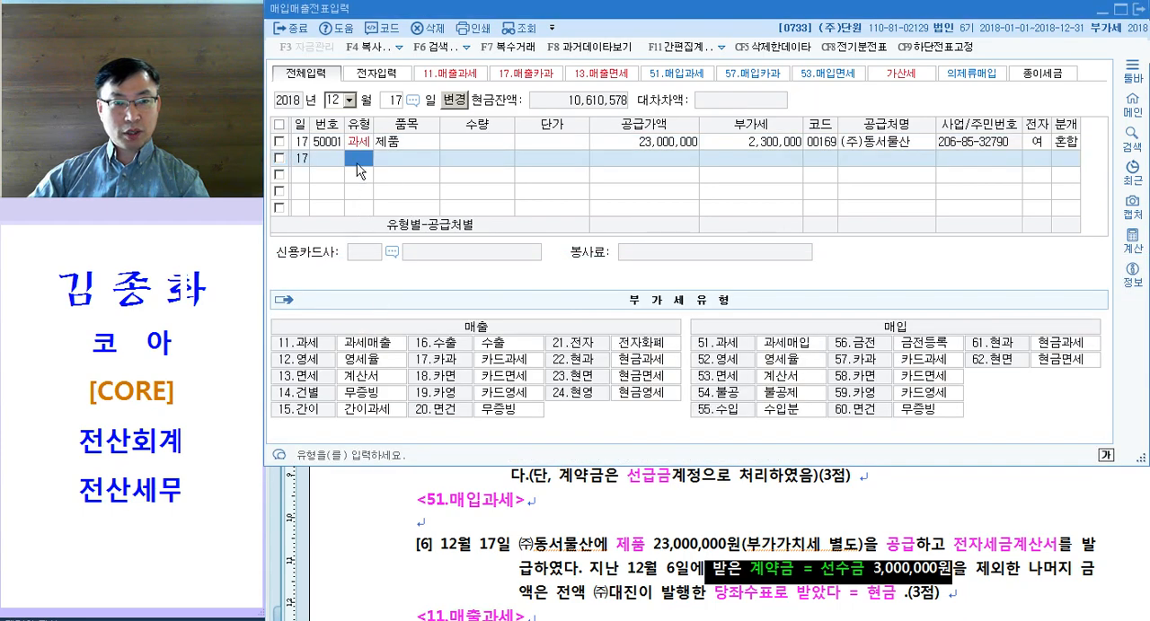
left_click(359, 141)
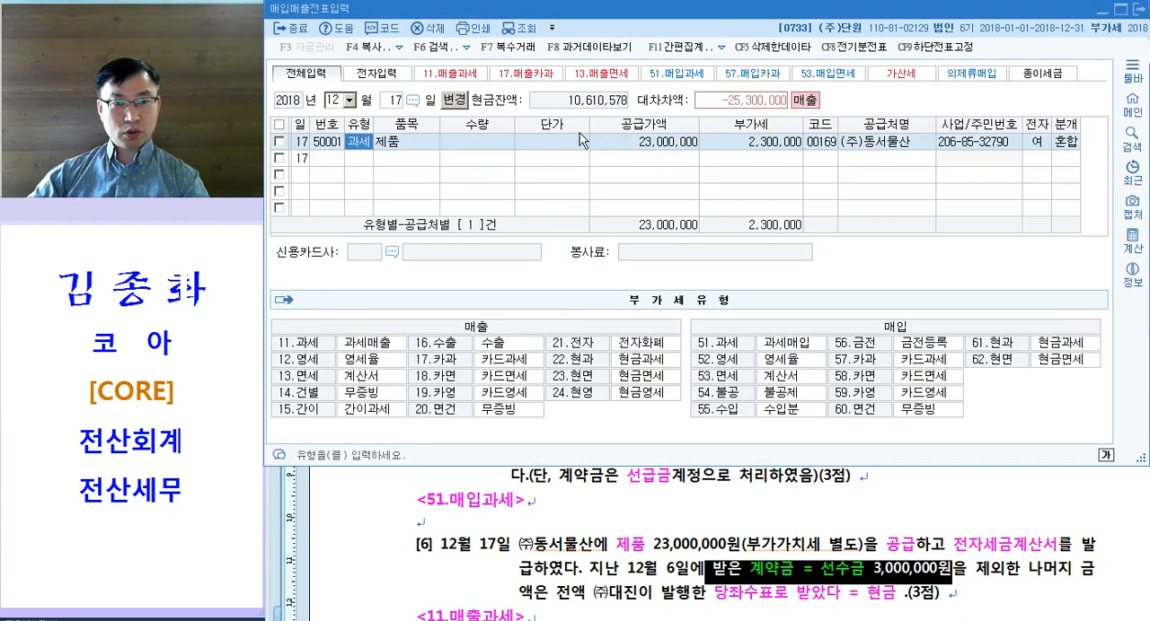
left_click(672, 142)
Step: Complete the 12월 17일 분개 with debit lines for 선수금 (259) of 3,000,000 and 현금 (101) of 22,300,000
left_click(314, 370)
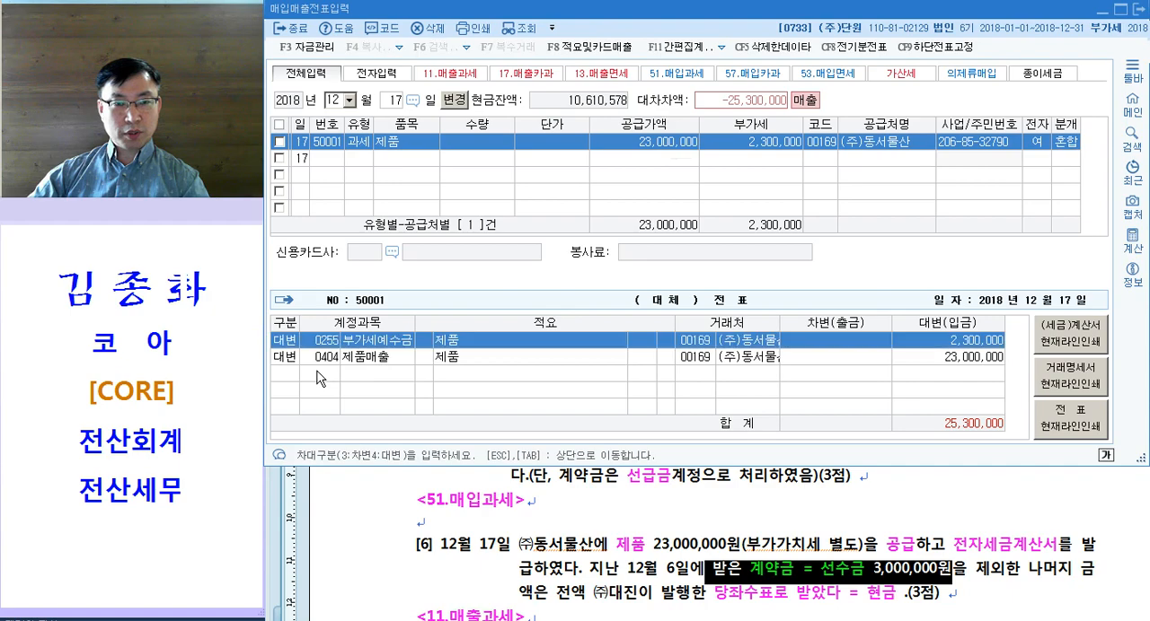
key("Down")
key("Down")
type("3259")
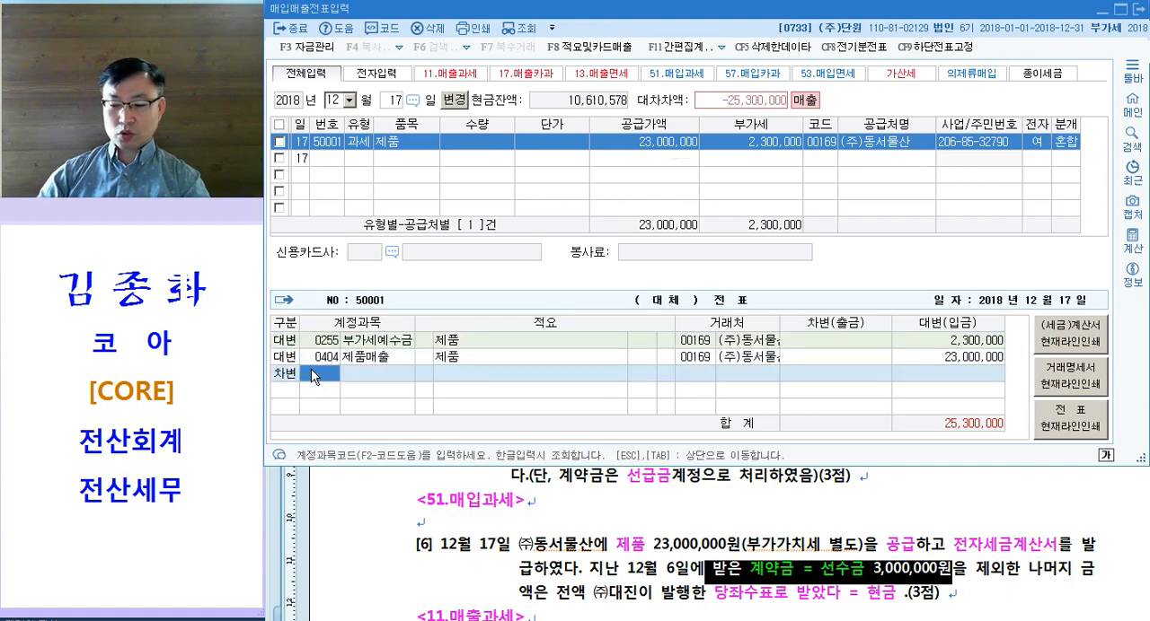
key("Return")
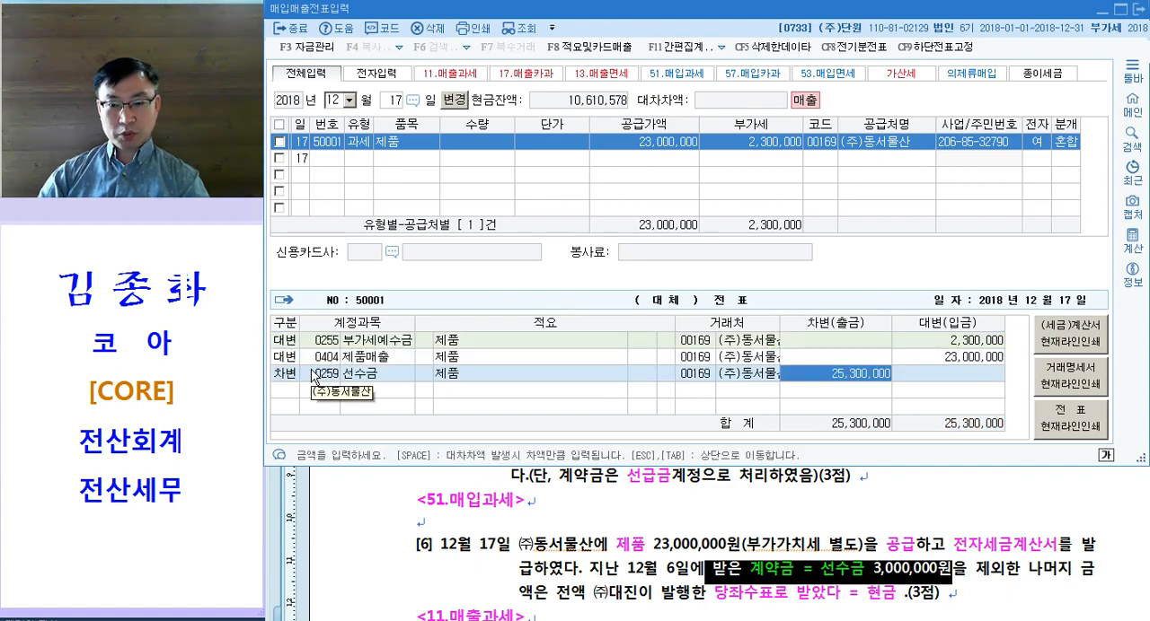
type("3000000")
key("Return")
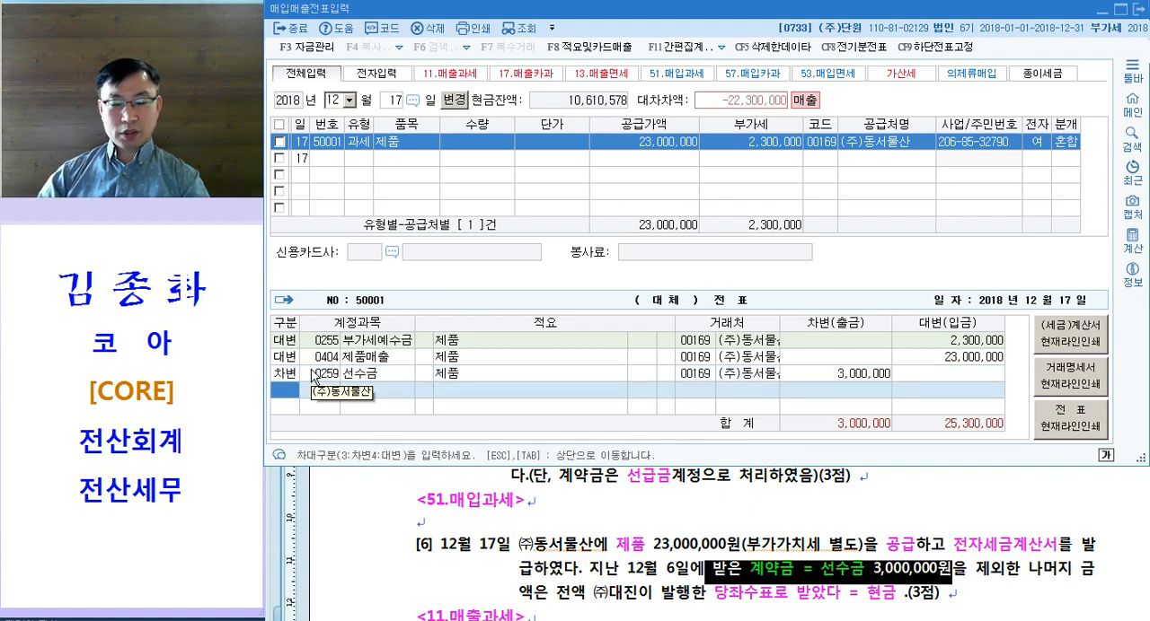
type("3101")
key("Return")
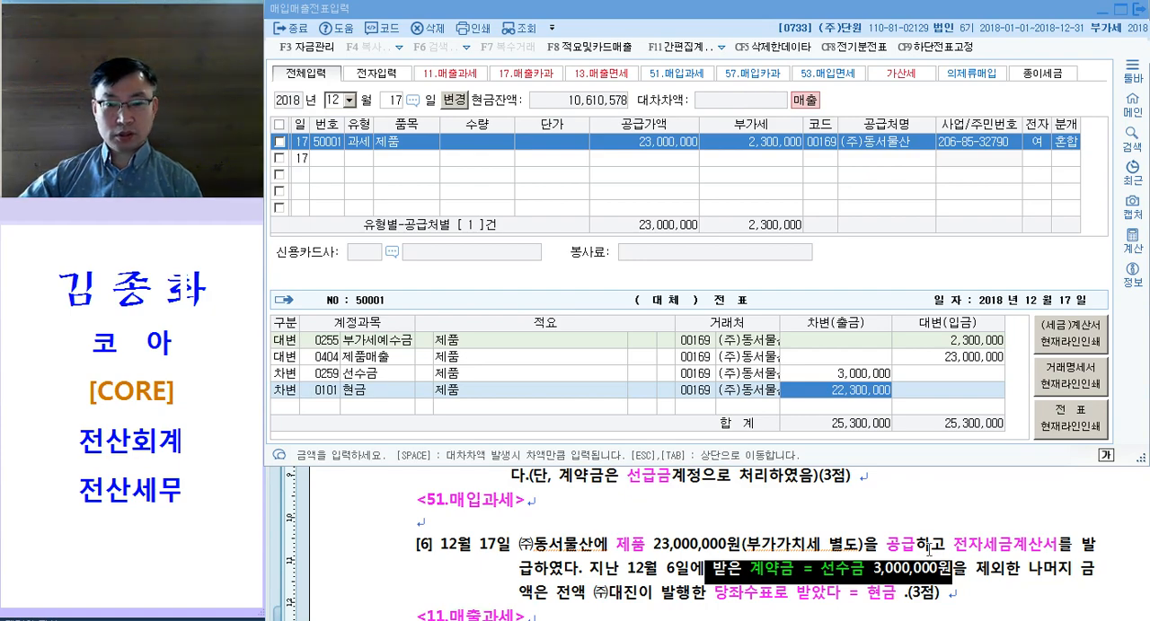
Step: Check the 12월 17일 voucher's 부가세 and debit/credit lines against question [6] of 문제3 and its <11.매출과세> label
left_click(720, 541)
left_click(731, 189)
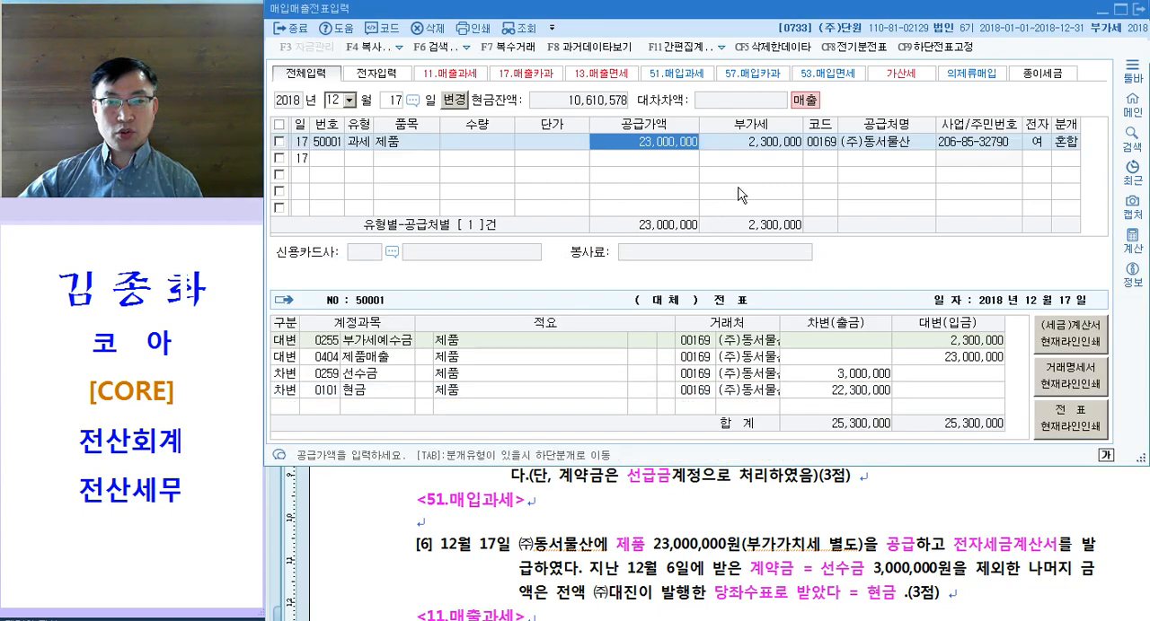
left_click(939, 342)
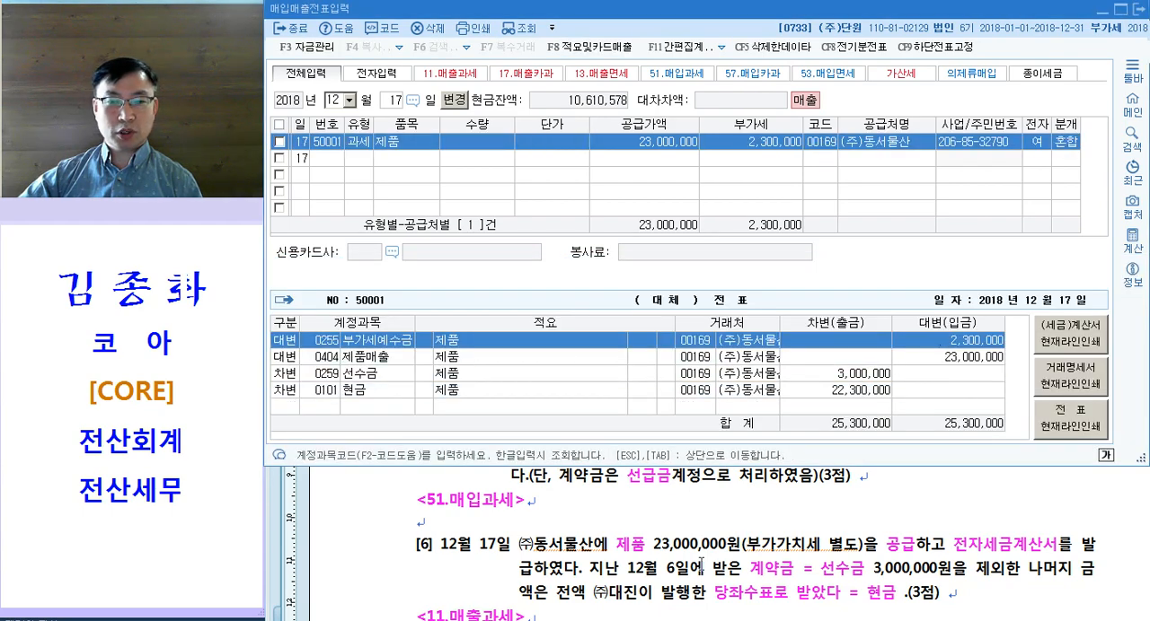
left_click(699, 564)
left_click(777, 503)
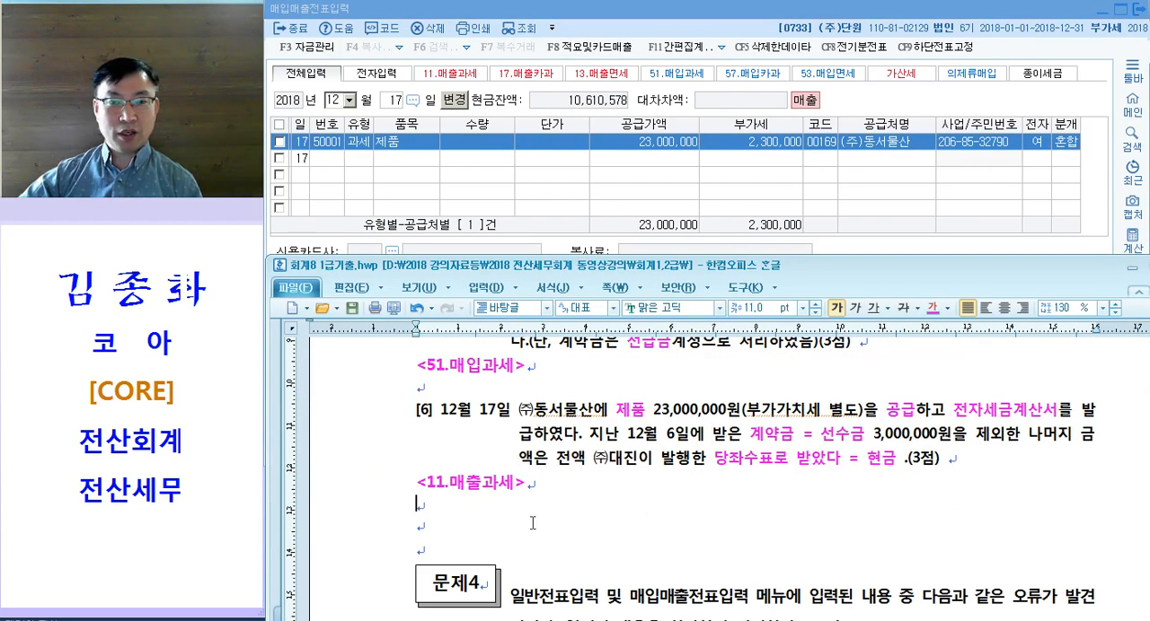
left_click_drag(429, 489, 514, 486)
left_click_drag(832, 424, 982, 421)
left_click_drag(795, 439, 846, 438)
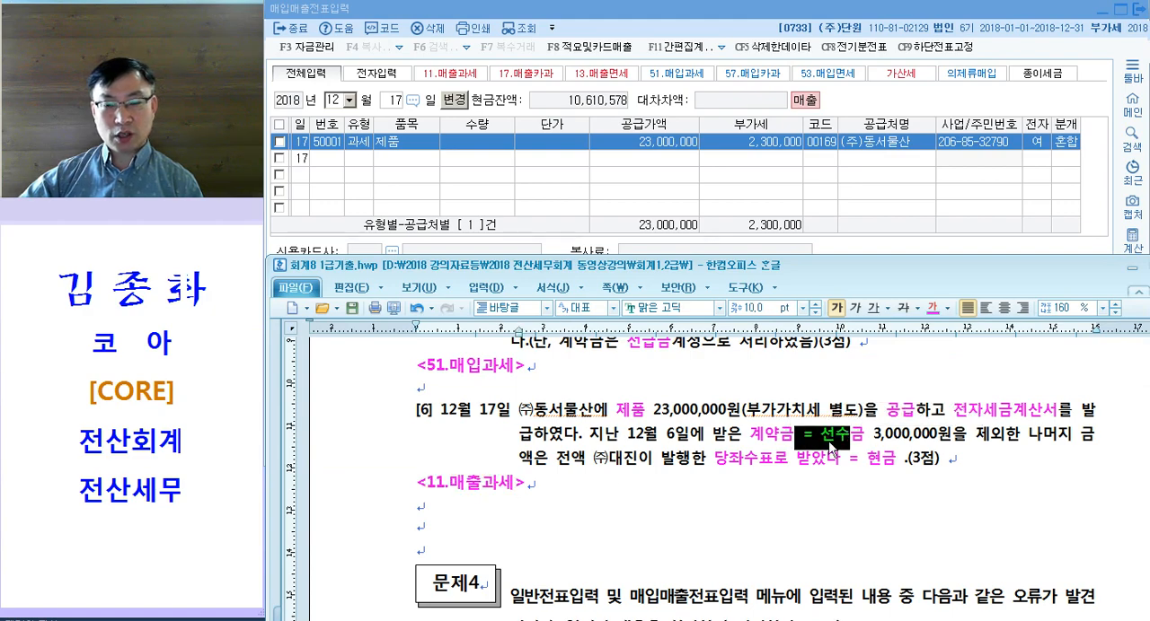
left_click(788, 454)
scroll(764, 466, "down", 3)
scroll(758, 458, "up", 3)
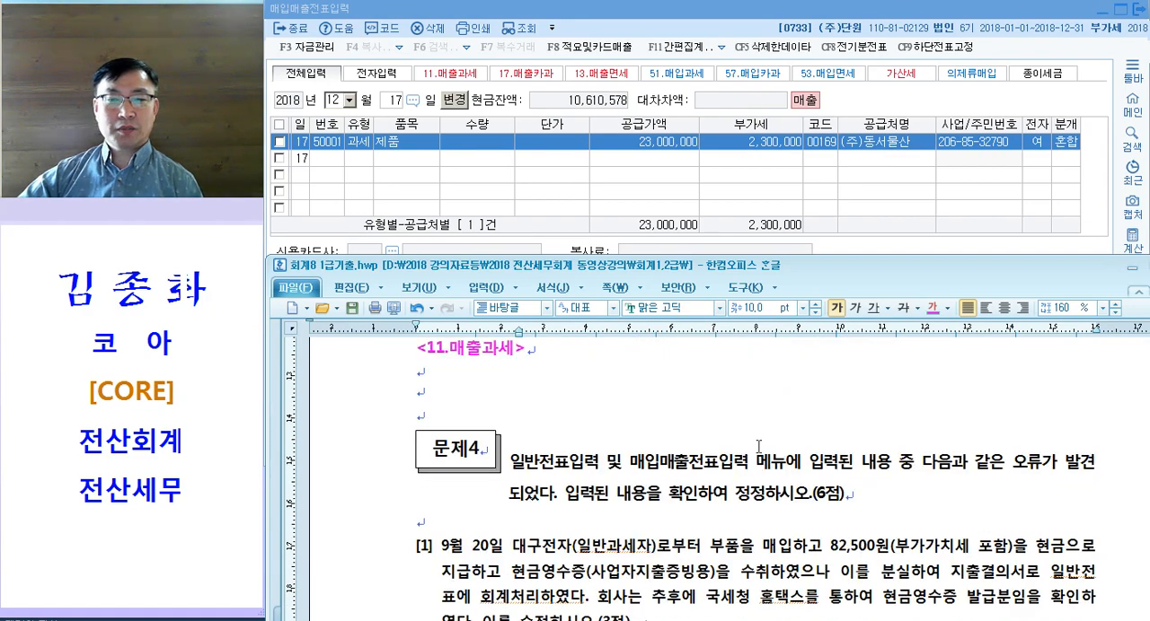
left_click(616, 508)
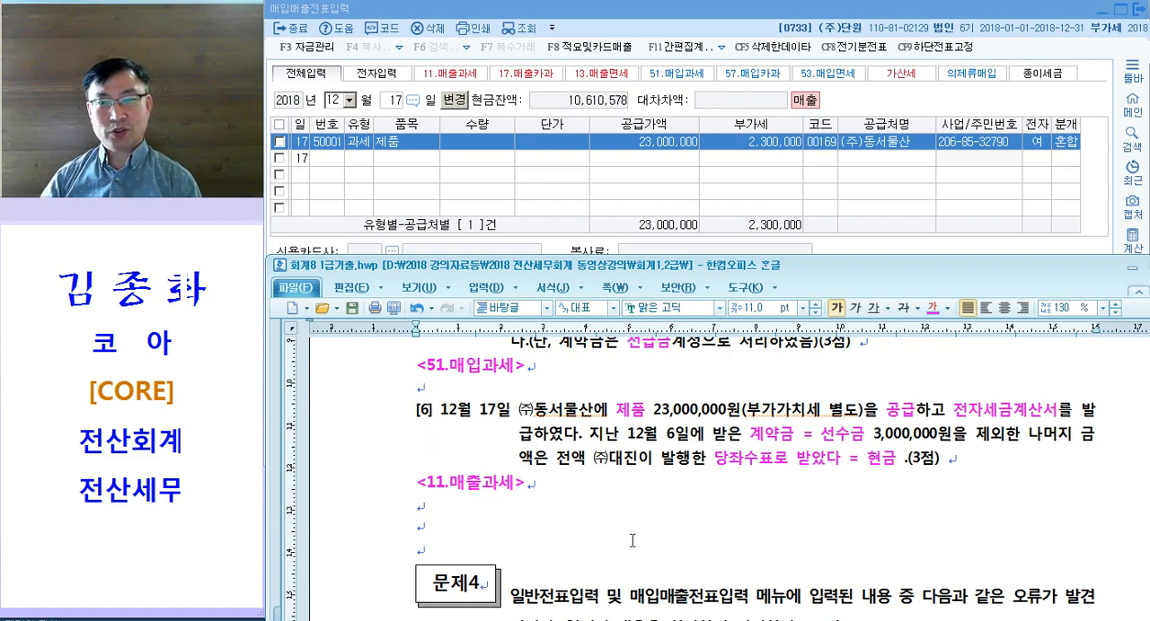
left_click(849, 199)
left_click(949, 356)
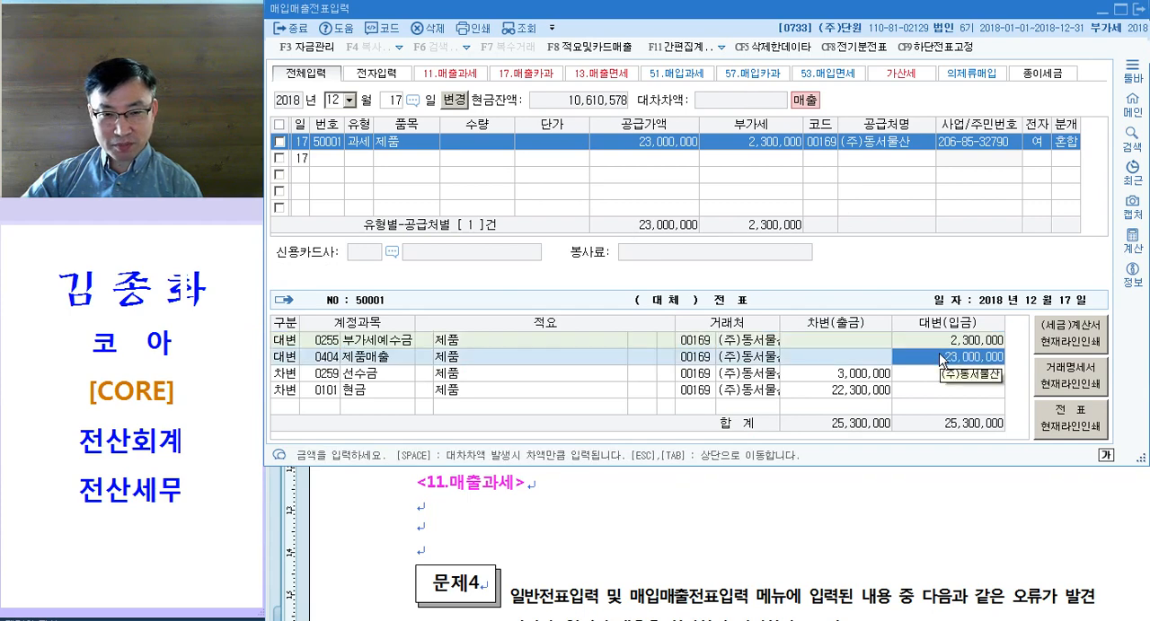
key("Return")
left_click(810, 391)
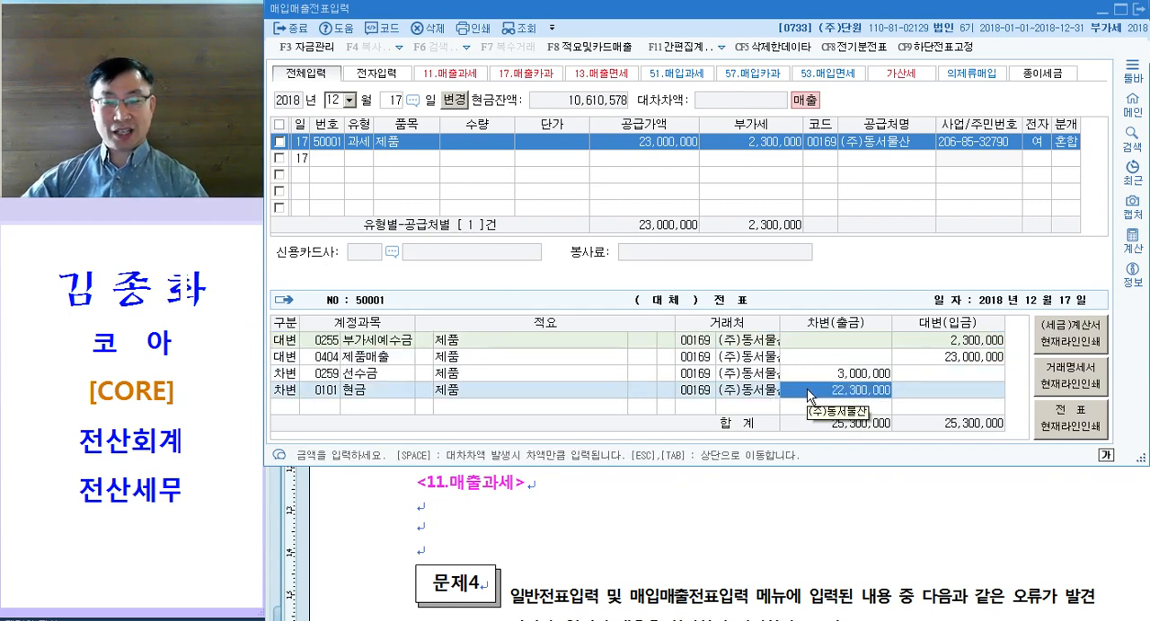
Step: In 문제4 [1] of the question document, colour 부품을 매입, 포함, 현금 and 현금영수증 pink
left_click(752, 539)
scroll(729, 461, "down", 3)
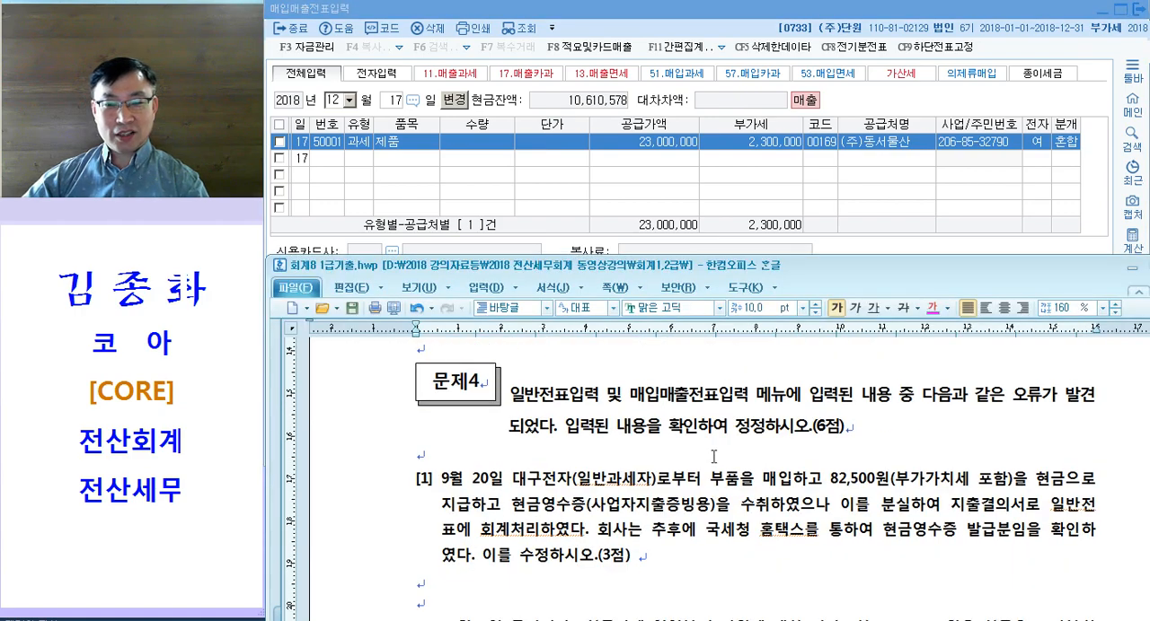
scroll(713, 457, "down", 2)
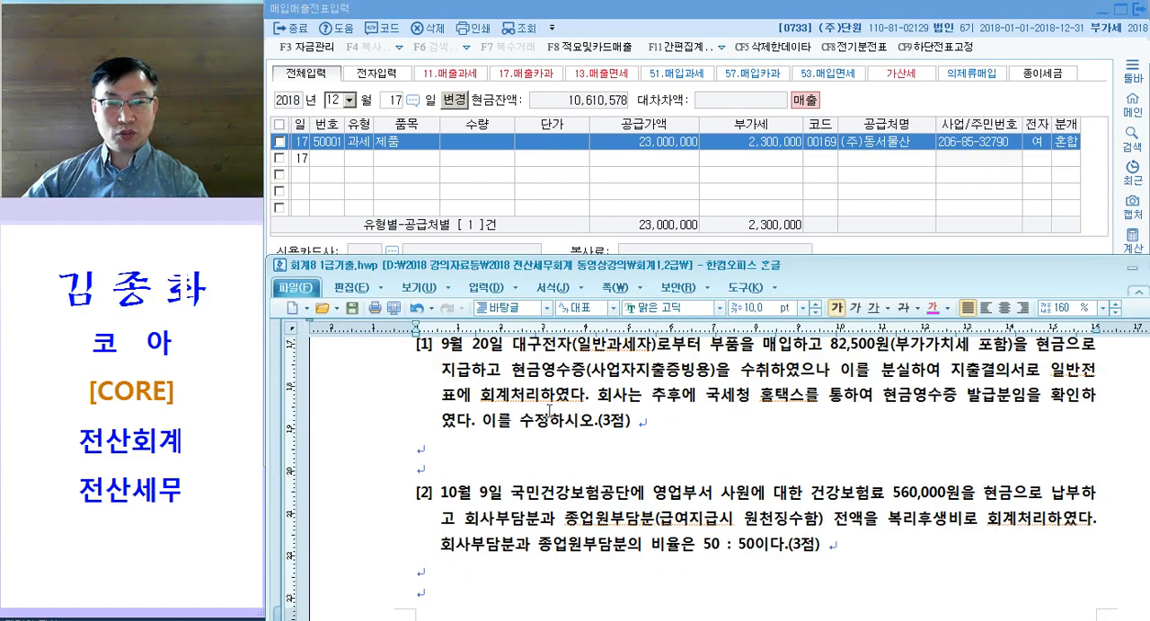
scroll(564, 388, "up", 1)
left_click_drag(512, 366, 1065, 392)
scroll(895, 389, "up", 1)
left_click(1006, 392)
left_click_drag(510, 420, 586, 419)
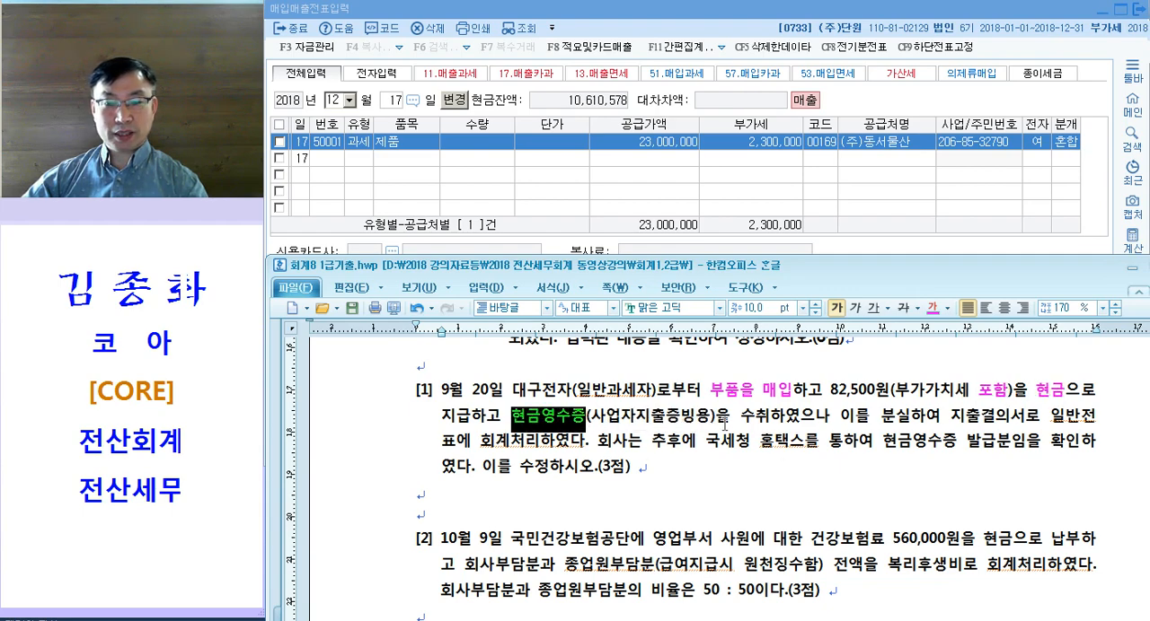
left_click(770, 422)
Step: Read how the lost receipt was recorded in 문제4 [1] and colour 현금영수증 발급분임을 확인 pink
left_click_drag(875, 420, 1056, 420)
left_click(1061, 419)
left_click_drag(442, 442, 566, 445)
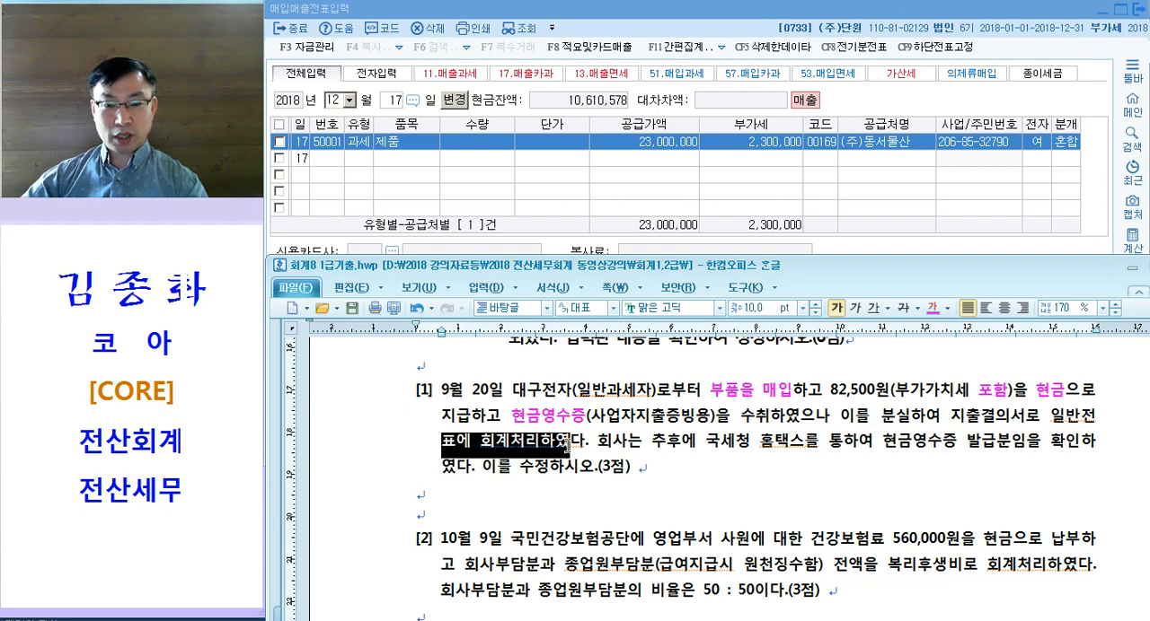
left_click_drag(641, 447, 1079, 447)
key("ctrl+m")
key("d")
left_click(837, 476)
left_click(578, 480)
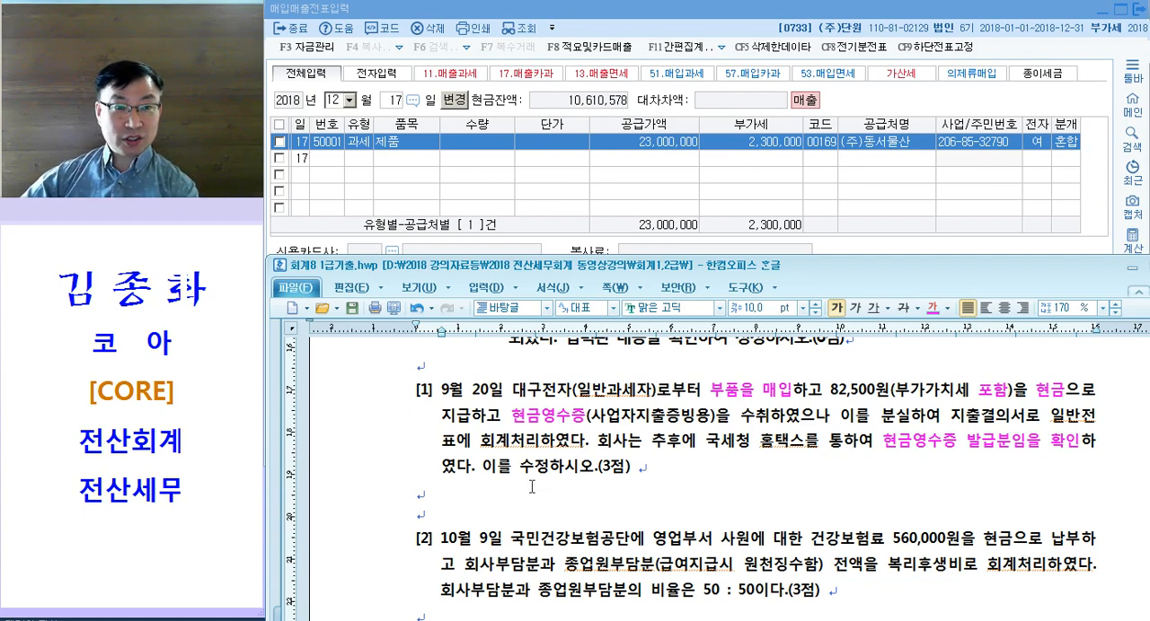
Step: Add the note "일반전표 --> 매입매출전표로 <현과>" below question [1] of 문제4
left_click(459, 499)
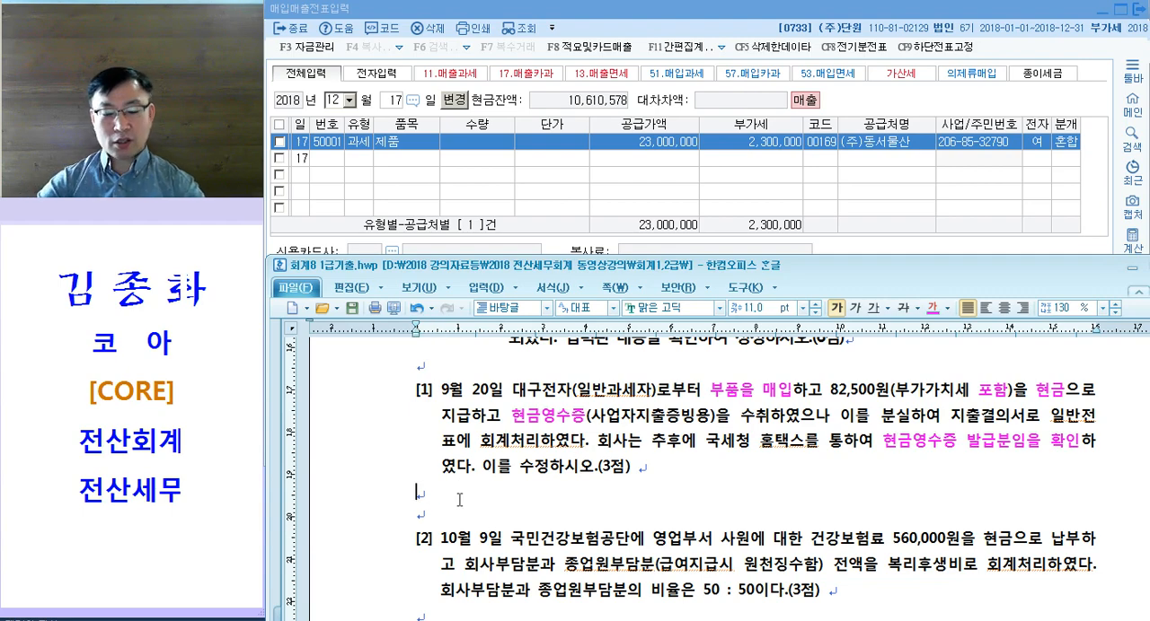
type("일반전표 -")
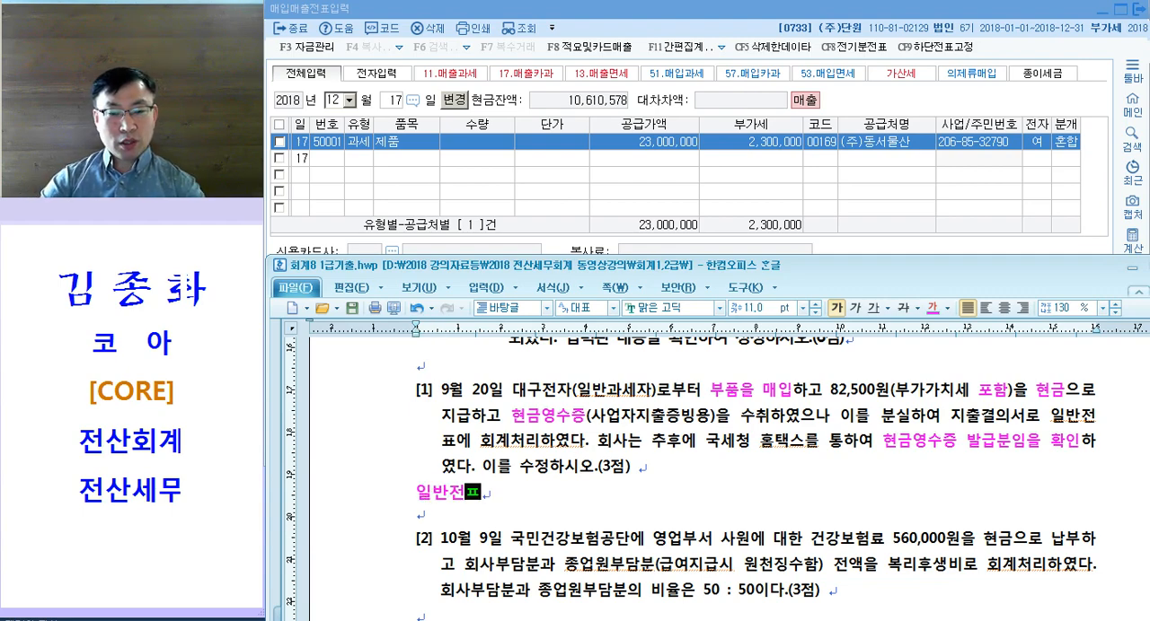
type("-> 매입매출")
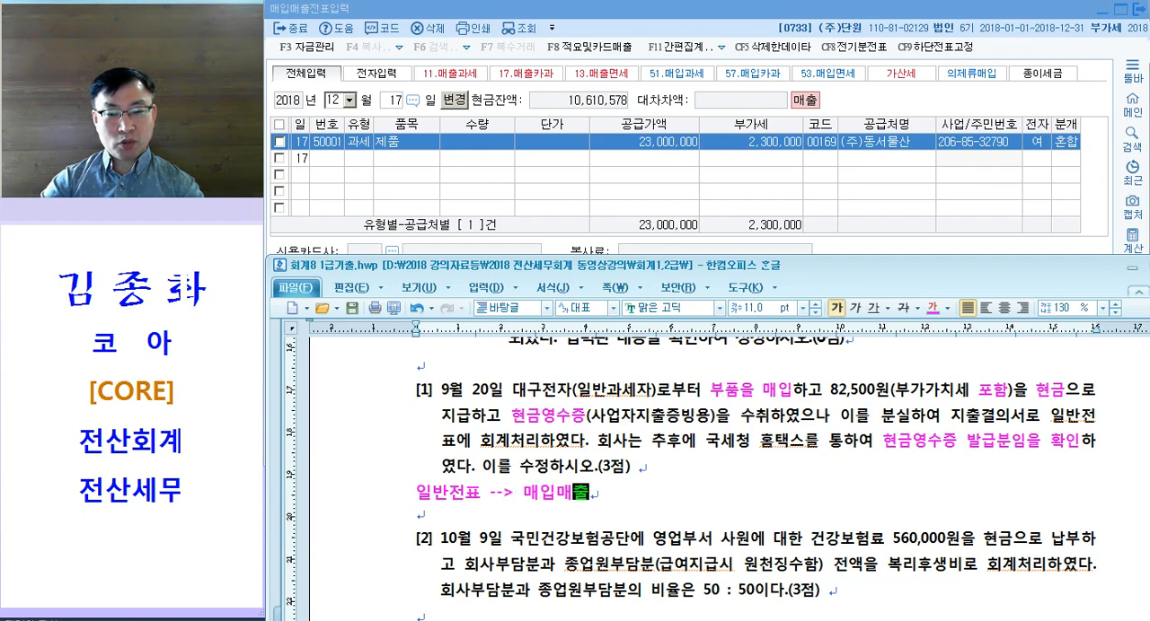
type("전표로")
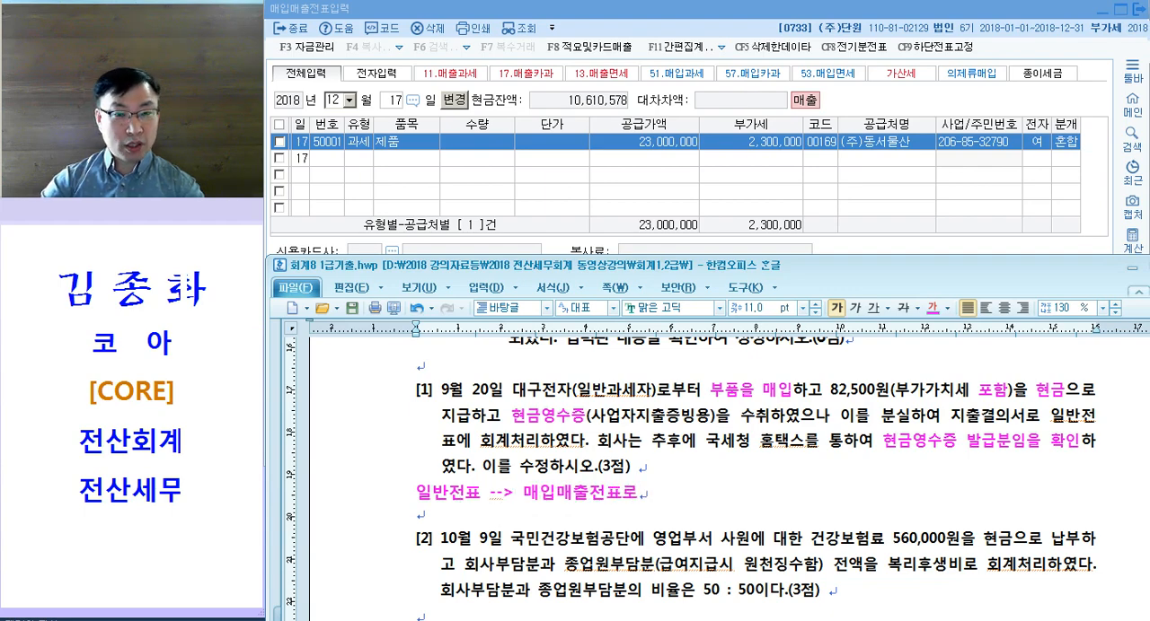
key("Tab")
type("<현과>")
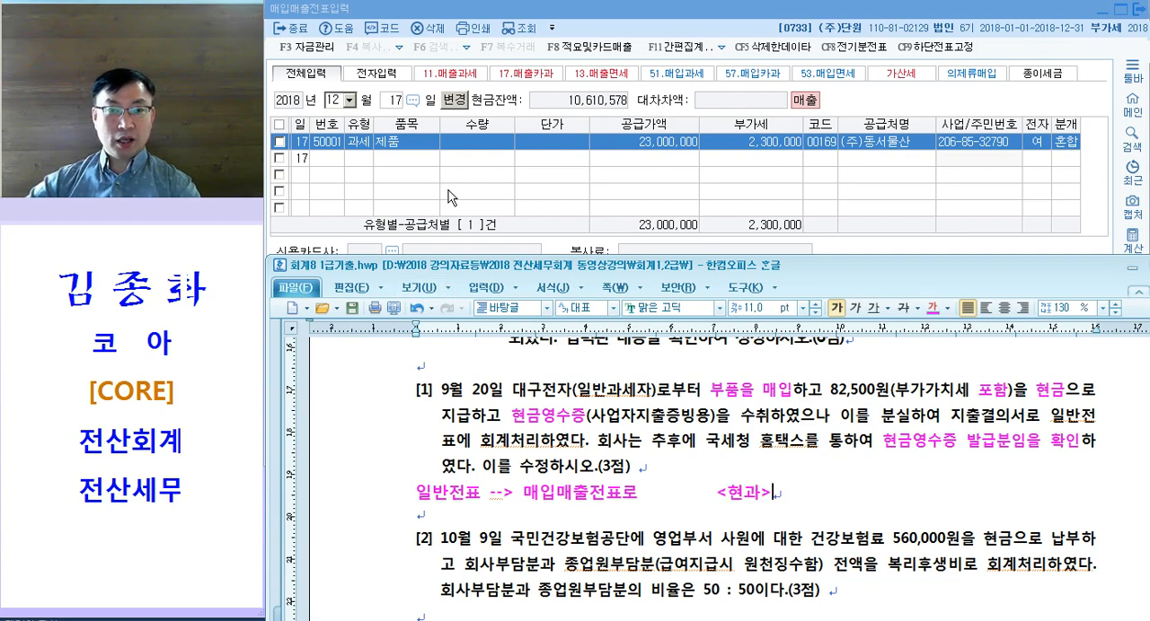
Step: Switch to 일반전표입력 in KcLep and bring up the vouchers dated 9월 20일
key("alt+Tab")
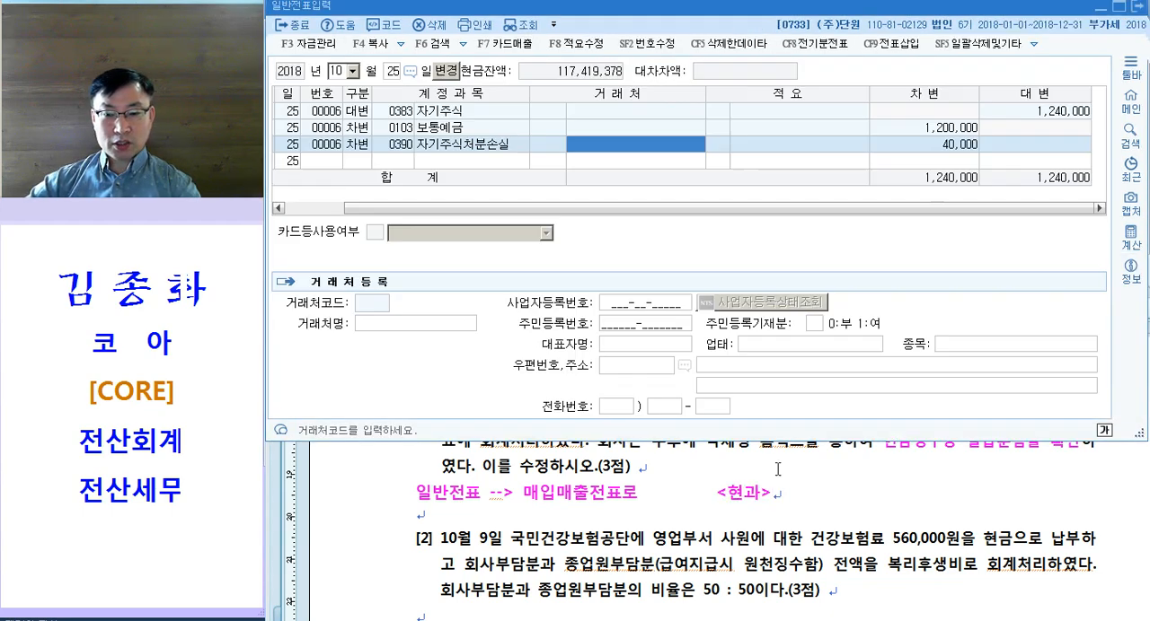
left_click(526, 163)
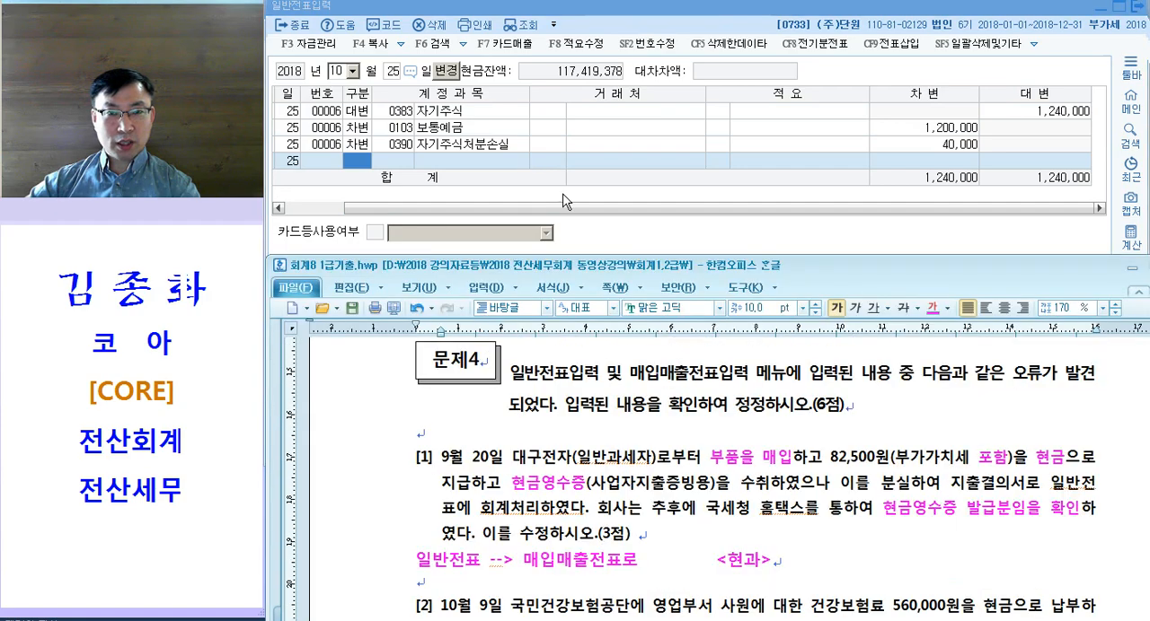
left_click(546, 139)
key("Escape")
key("Escape")
type("09 월 ")
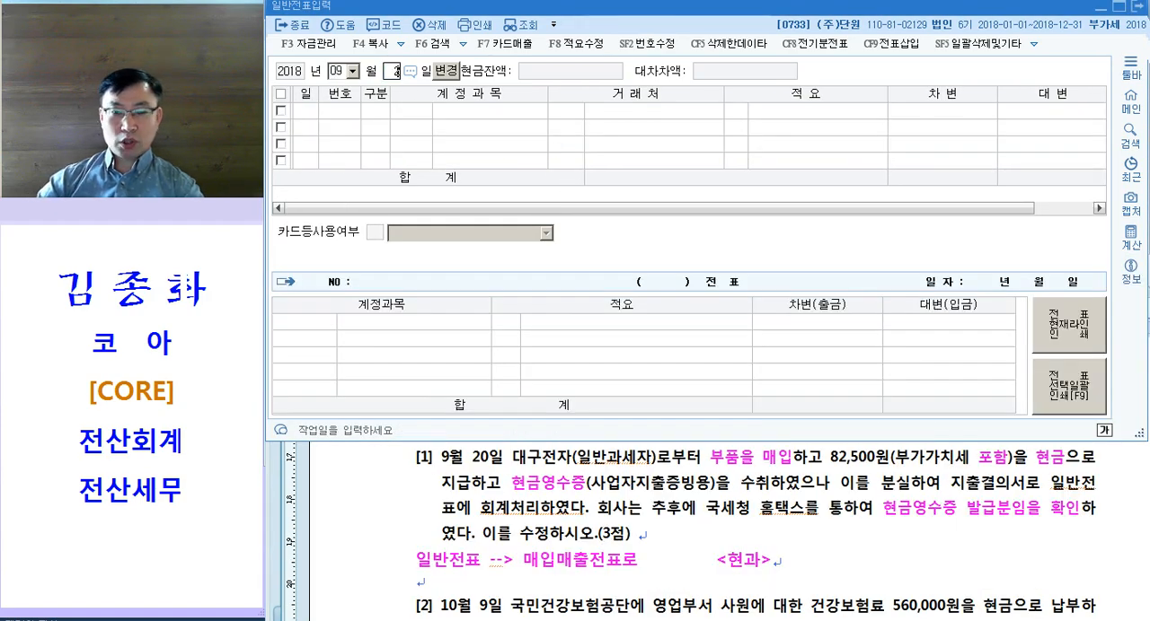
type("20")
left_click(474, 123)
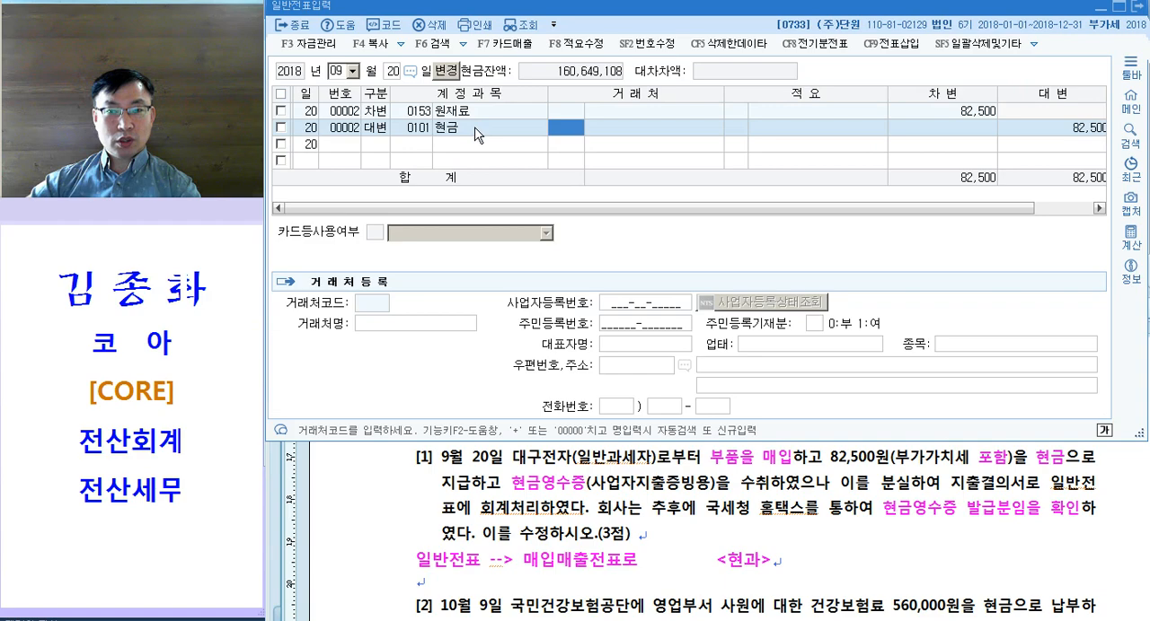
Step: Delete both the 원재료 and 현금 lines of the 9월 20일 voucher and switch to 매입매출전표입력
left_click(281, 112)
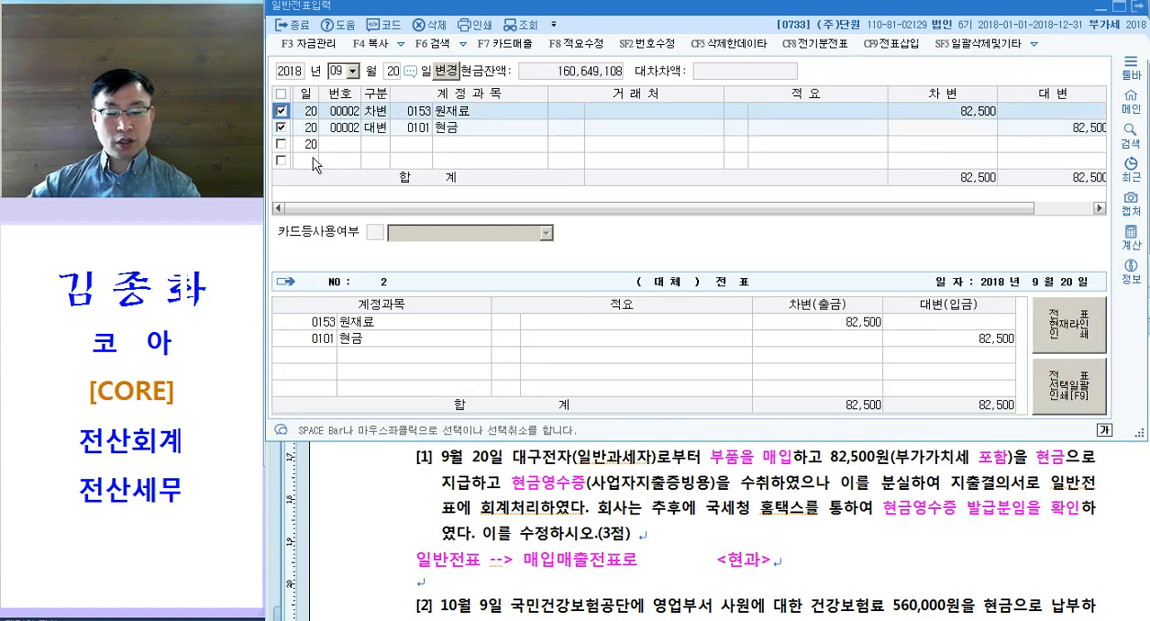
key("F5")
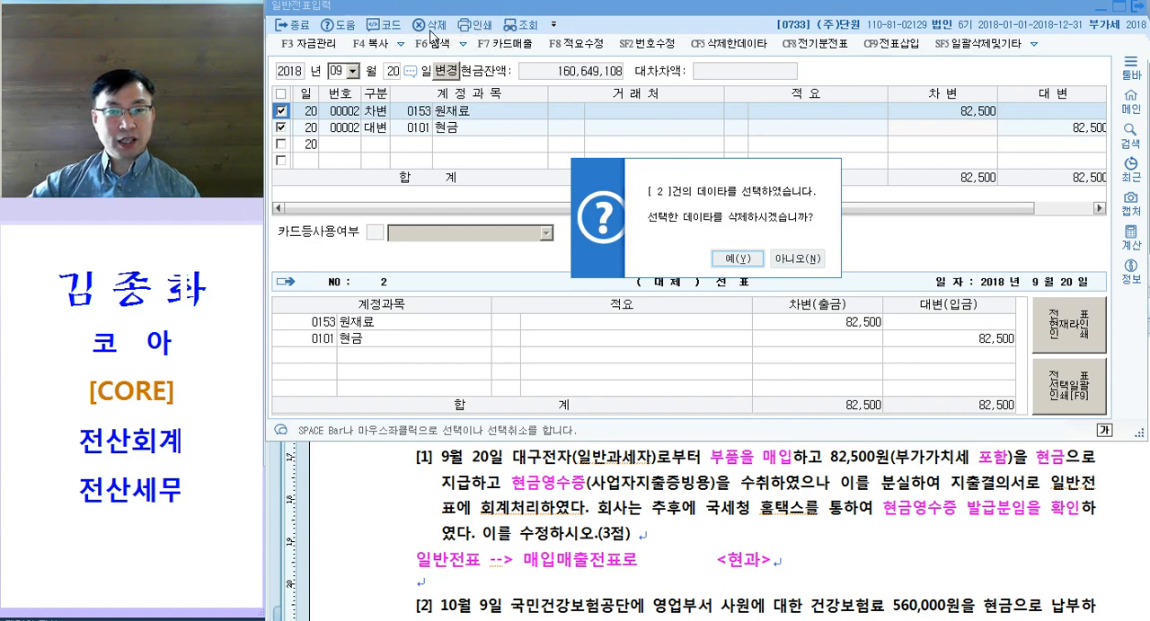
left_click(738, 259)
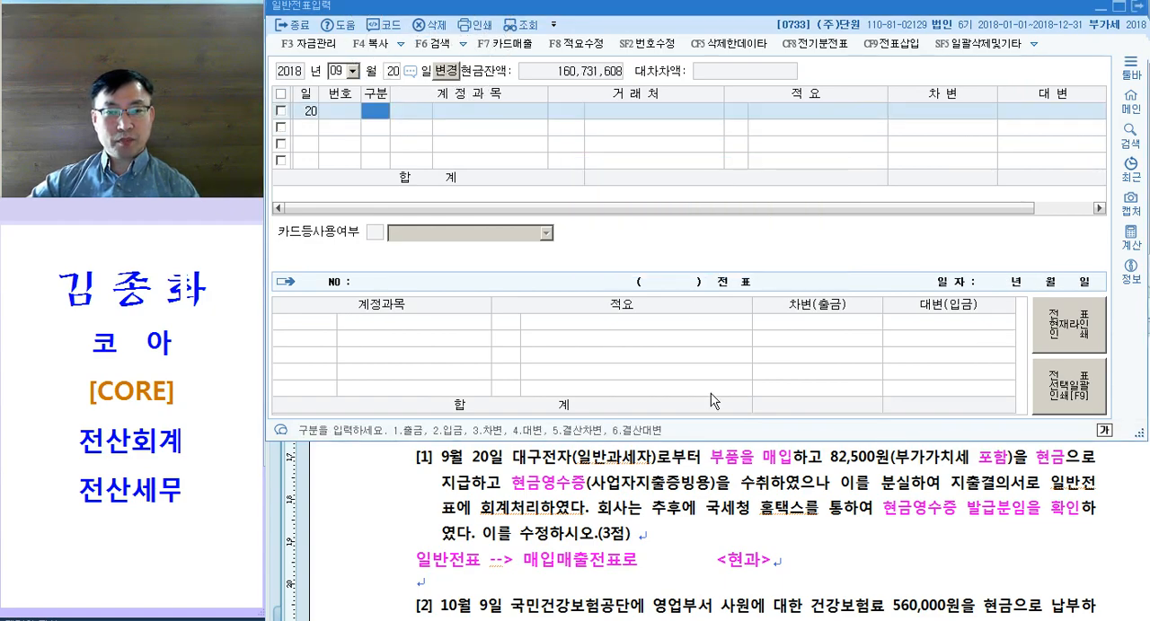
left_click(665, 516)
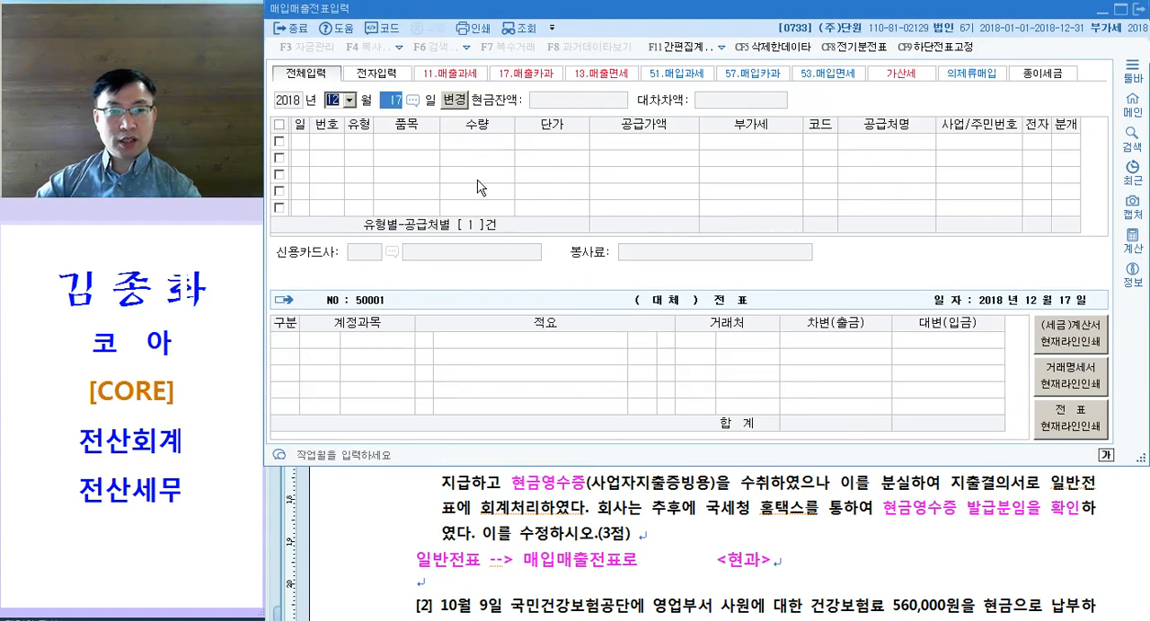
Step: Start a 매입매출전표 entry dated 9월 20일 with type 61 현과
type("09")
key("Return")
type("20")
key("Return")
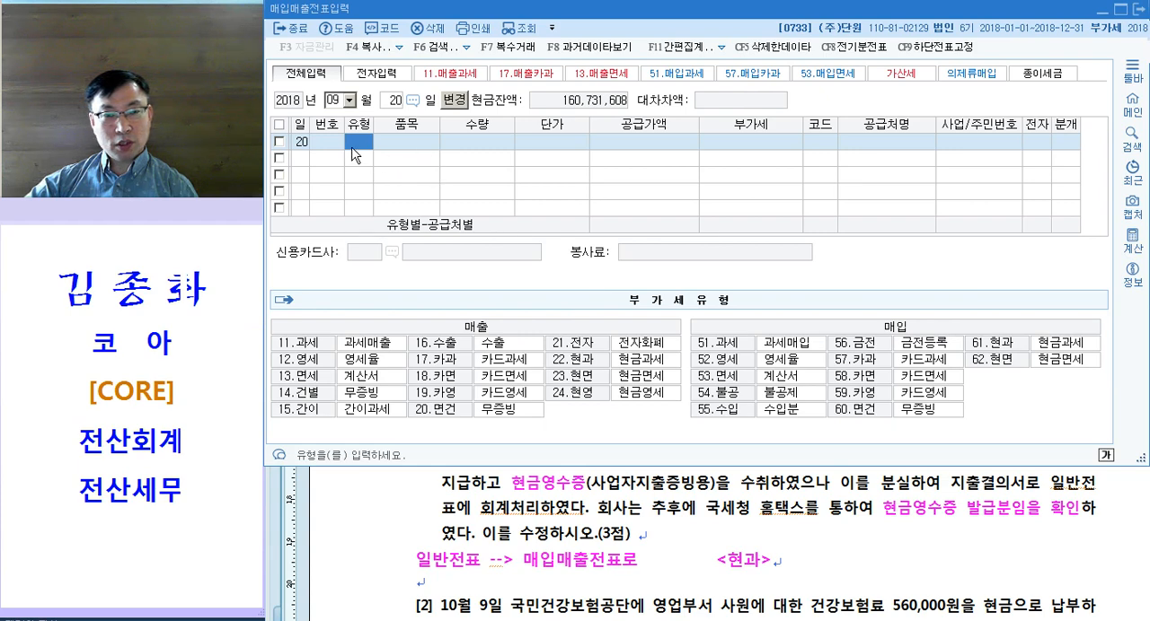
type("61")
key("Return")
Step: Enter 원재료 as the 품목 of the 9월 20일 현과 entry
type("으ㅏㄴ")
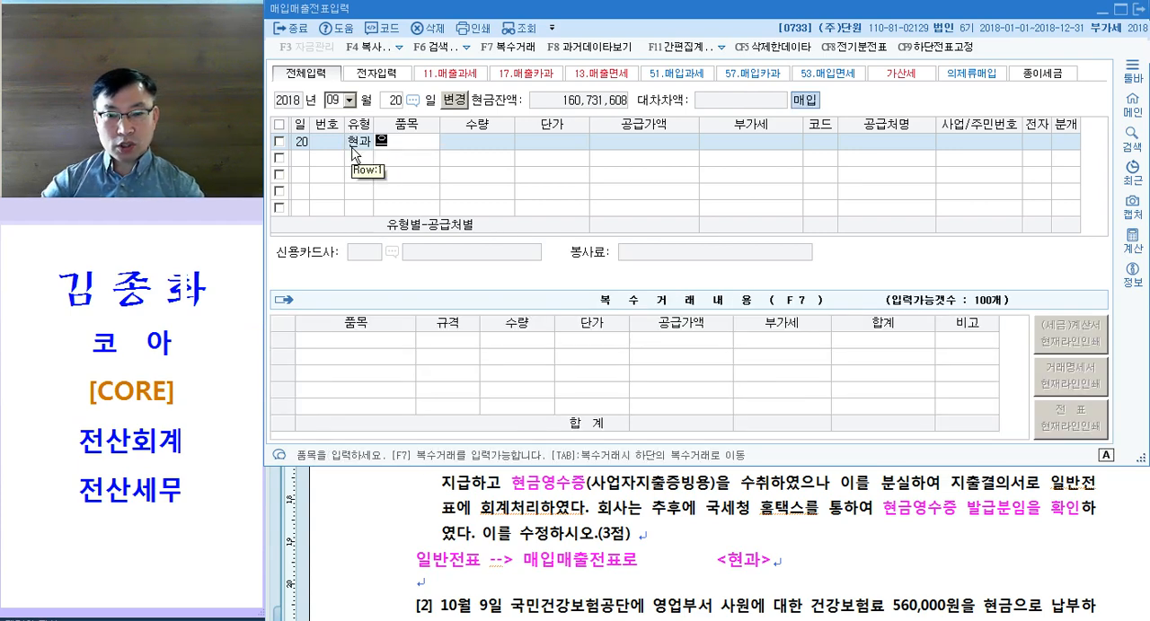
key("BackSpace")
key("BackSpace")
key("BackSpace")
key("BackSpace")
key("BackSpace")
type("의")
type("원ㄹ")
type("료")
key("Return")
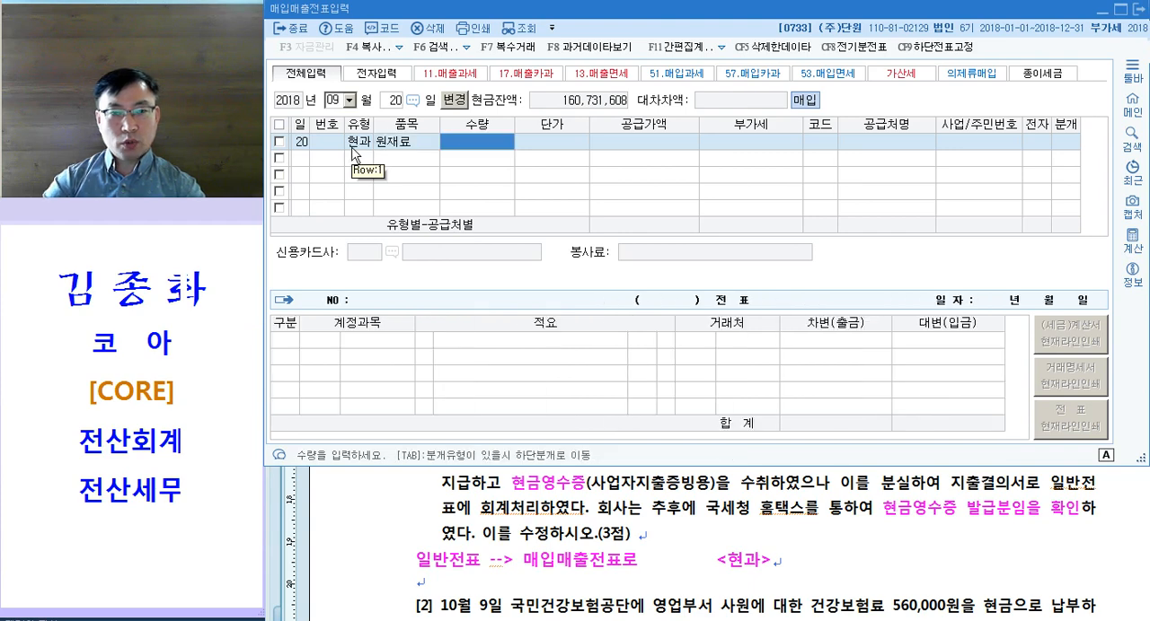
Step: Skip the quantity and unit price, set the 공급가액 to 75,000 and accept the 부가세
key("Return")
key("Return")
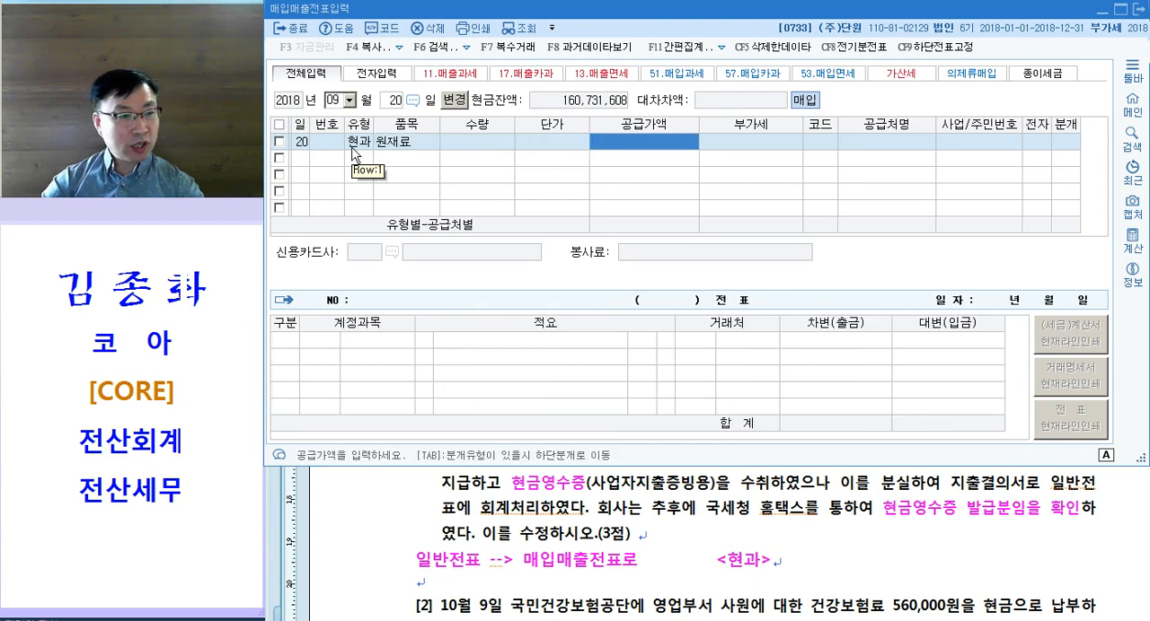
type("75000")
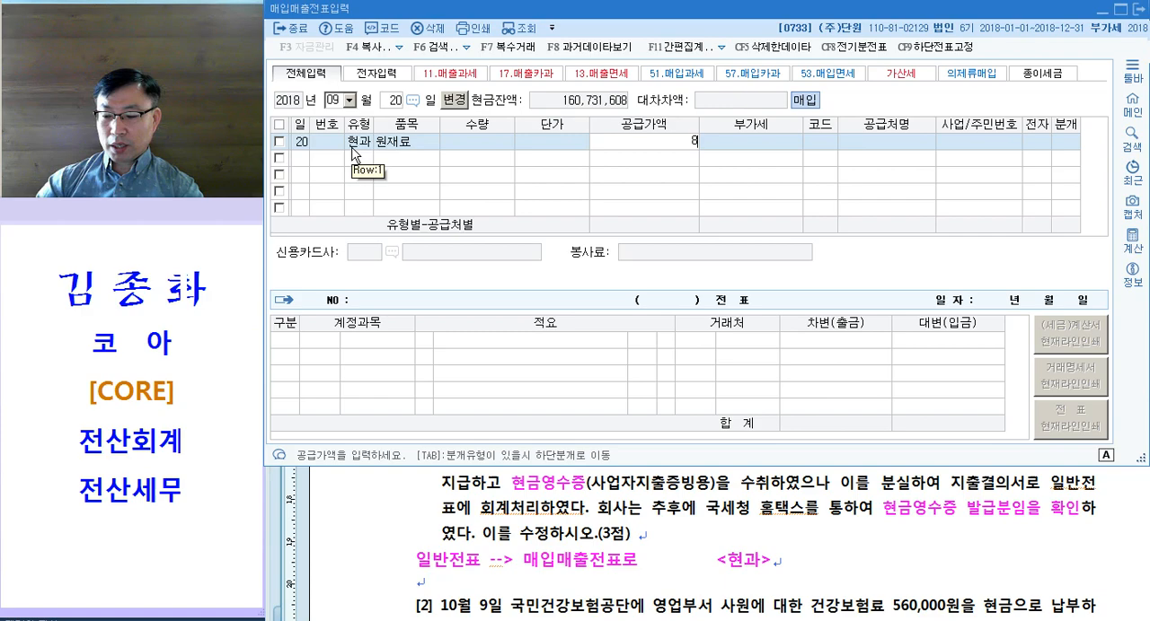
key("Return")
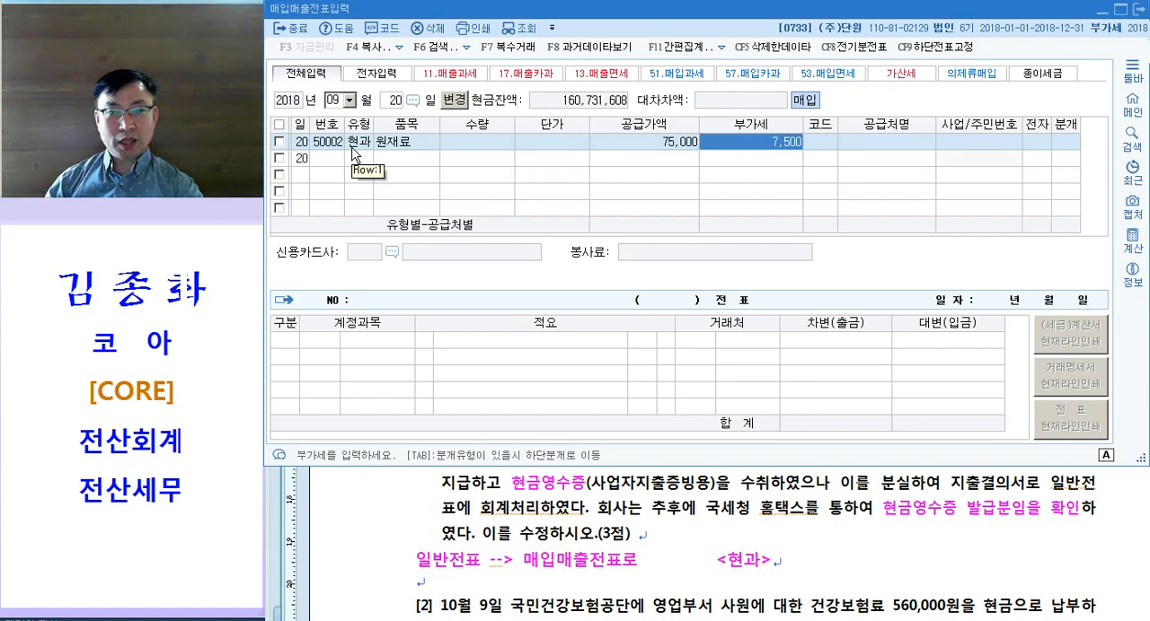
key("Return")
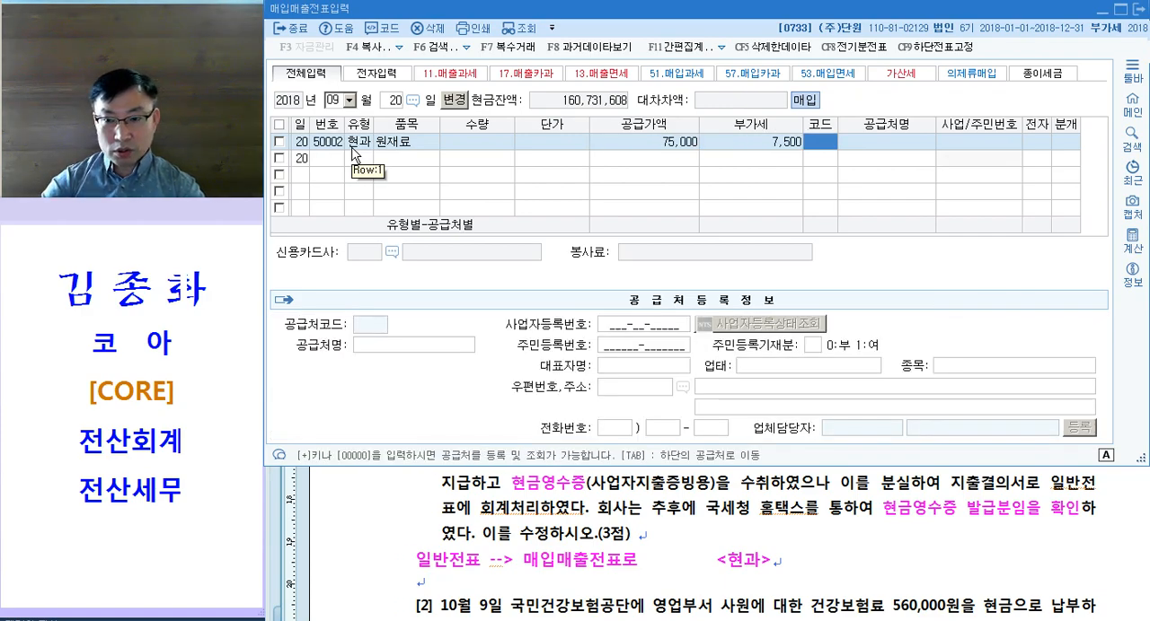
Step: Check the supplier in question [1] and set 대구전자 as the 공급처 of the 현과 entry
left_click(685, 518)
scroll(686, 520, "up", 1)
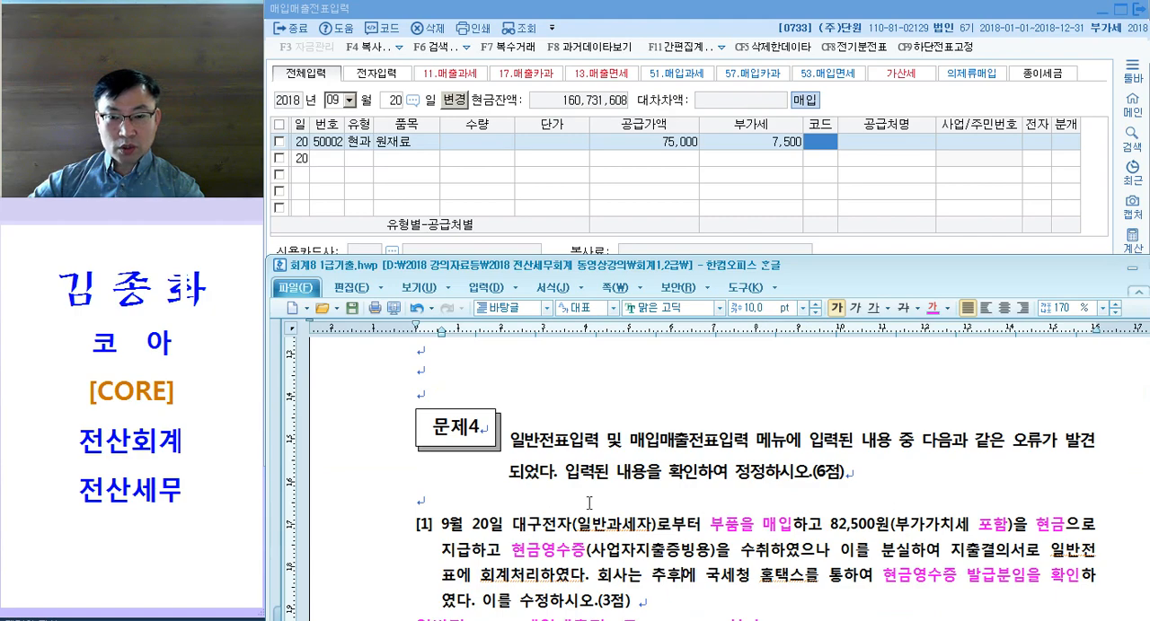
left_click(820, 141)
type("대구")
key("Return")
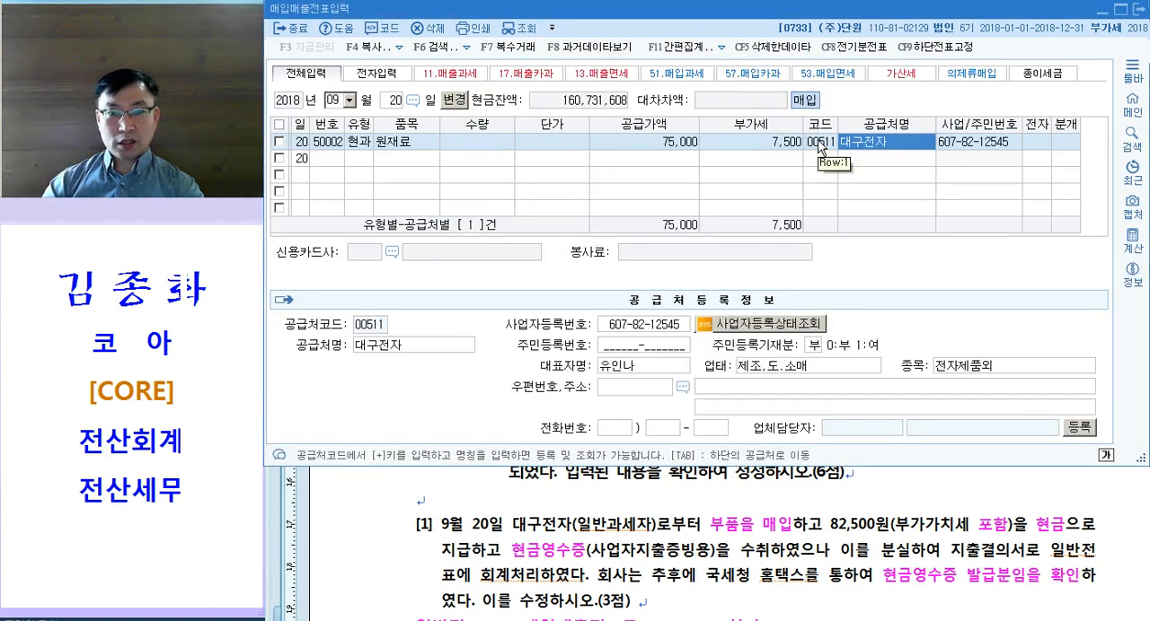
key("Return")
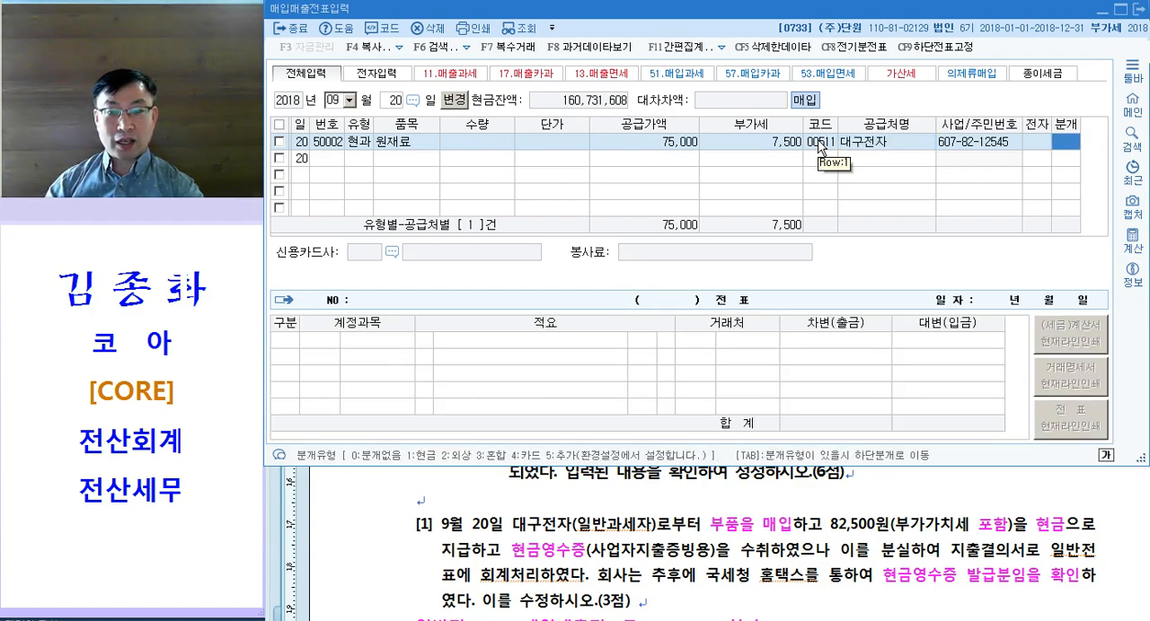
Step: Set the 분개 type to 1 현금 and accept the 부가세대급금 and 원재료 journal lines
type("1")
key("Return")
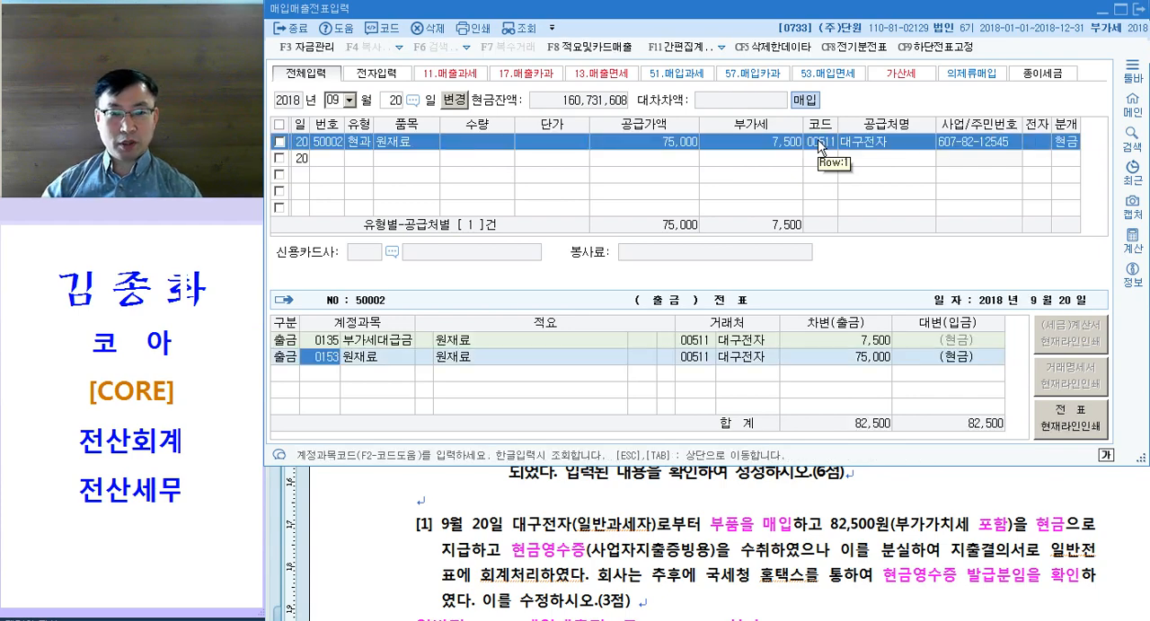
key("Return")
key("Return")
key("Return")
key("Return")
key("Return")
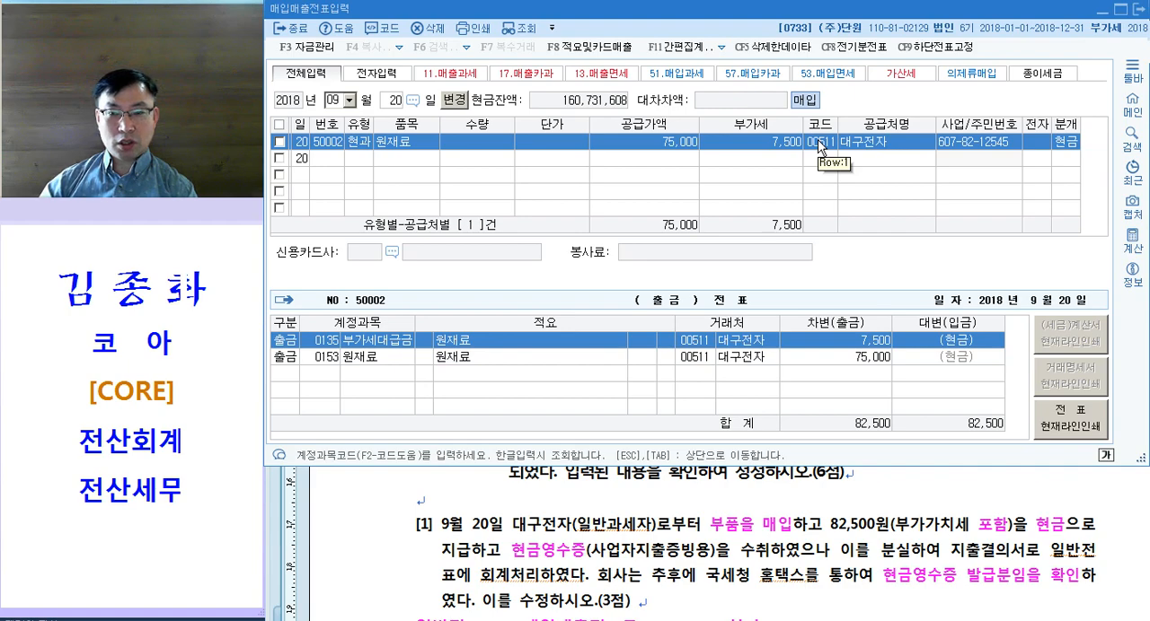
Step: In question [2] of 문제4 in the exam document, colour 영업부서, 건강보험료 and 현금 pink
left_click(707, 528)
scroll(707, 524, "down", 2)
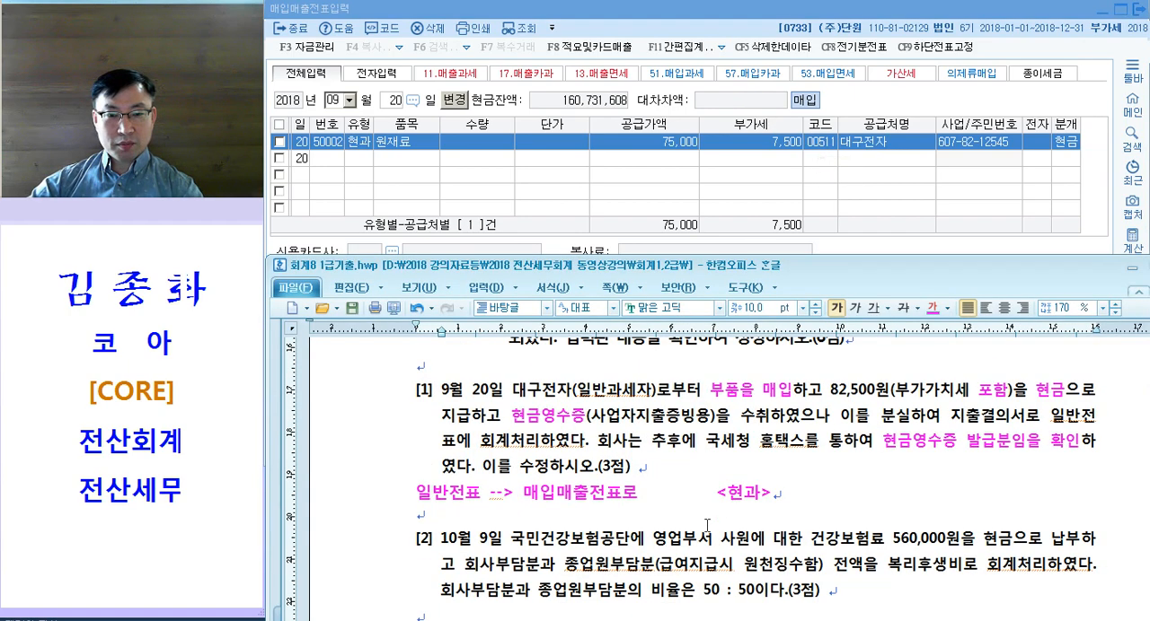
scroll(707, 524, "down", 2)
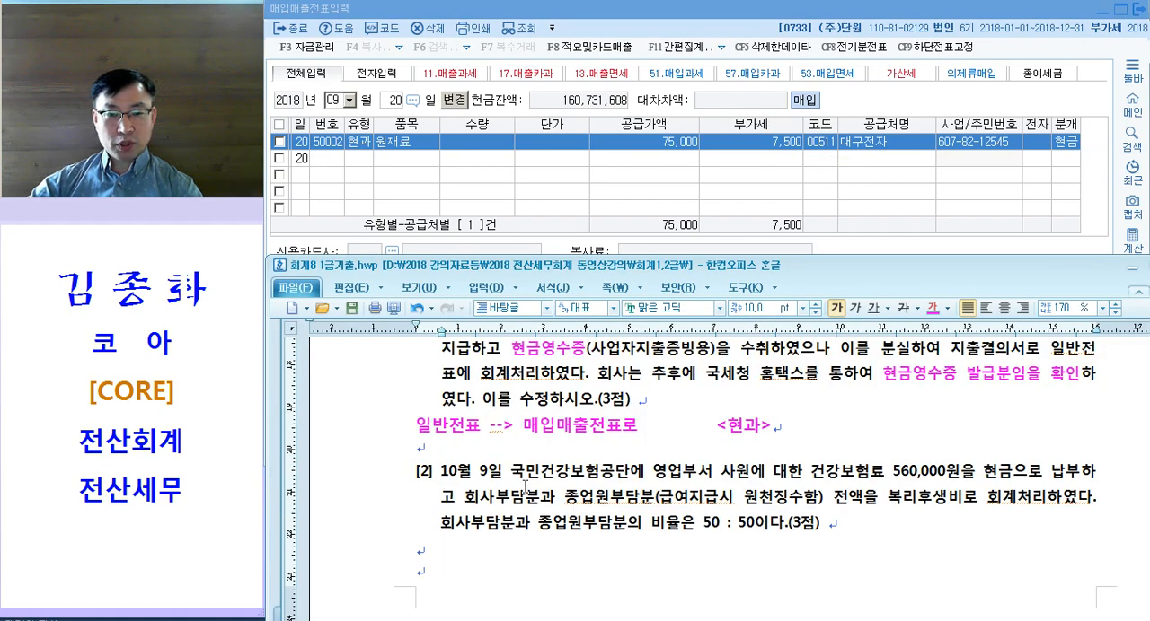
scroll(524, 485, "up", 3)
scroll(552, 503, "down", 5)
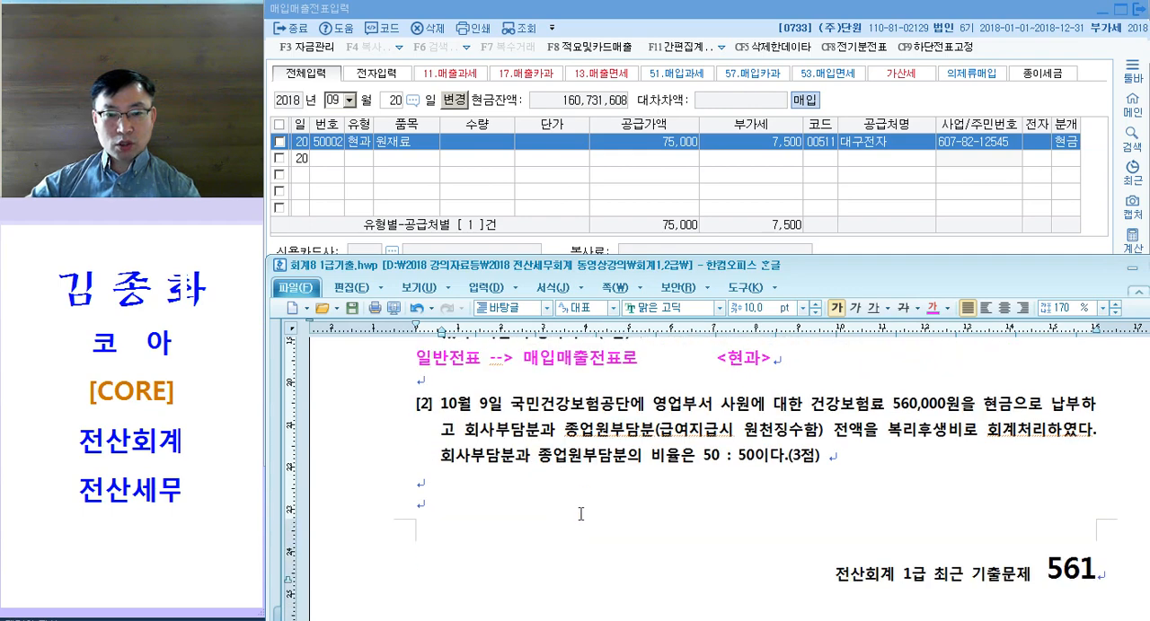
left_click_drag(645, 411, 710, 409)
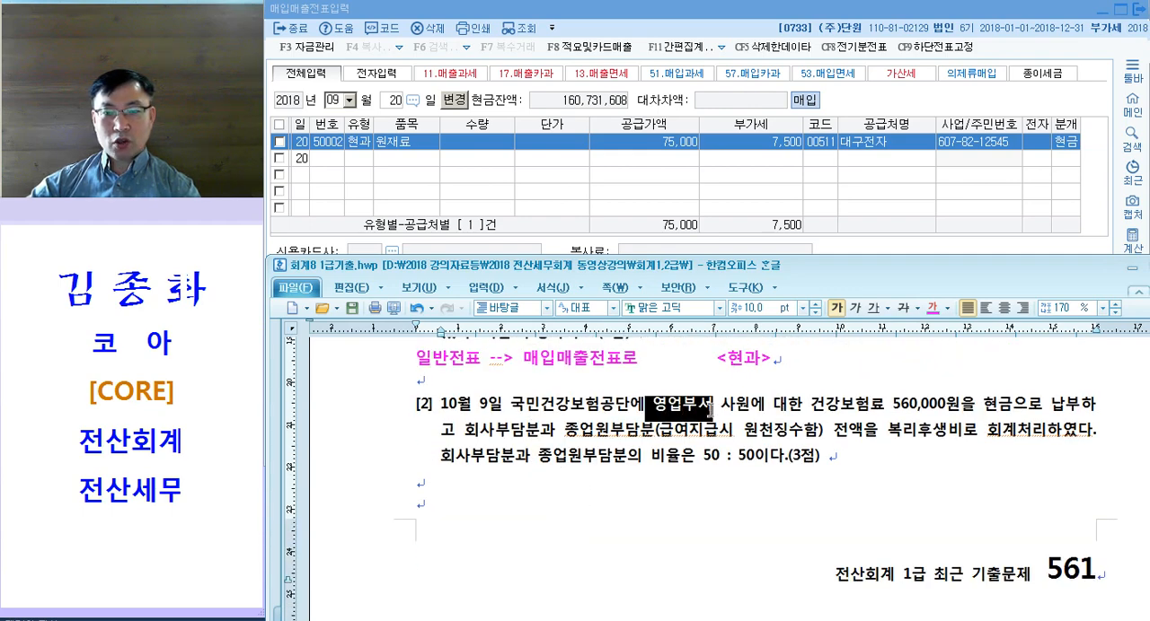
key("ctrl+m")
key("d")
left_click_drag(810, 406, 887, 406)
key("ctrl+m")
key("d")
left_click_drag(976, 406, 1013, 406)
key("ctrl+m")
key("d")
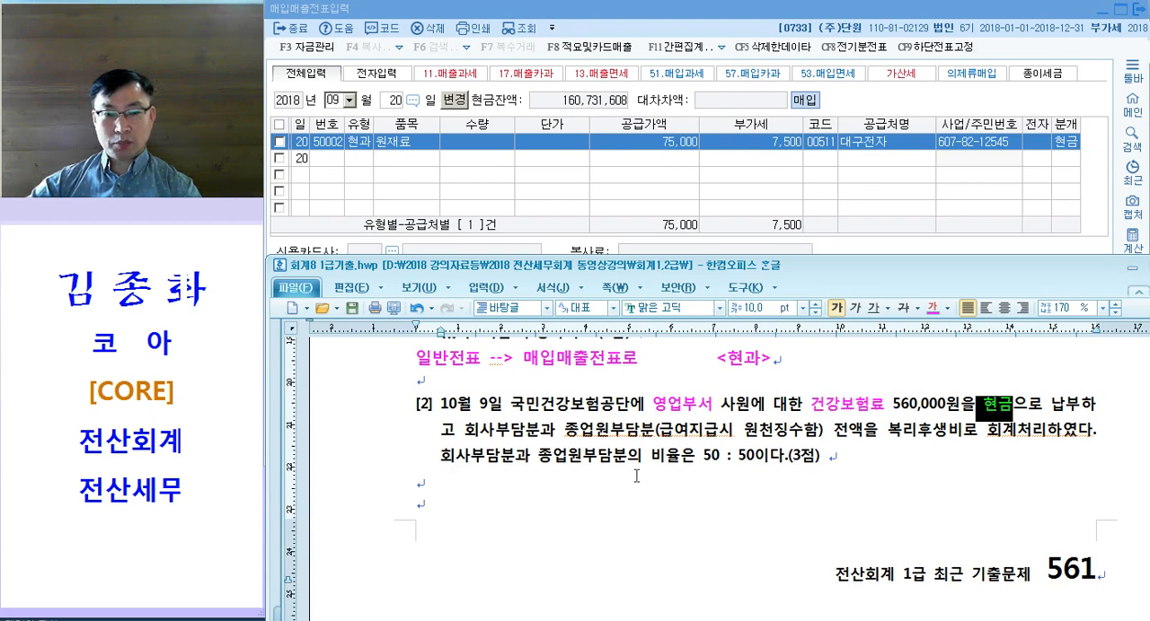
Step: Colour 회사부담분 and 종업원부담분 pink in the second line of question [2]
left_click_drag(460, 433, 650, 440)
key("ctrl+m")
key("d")
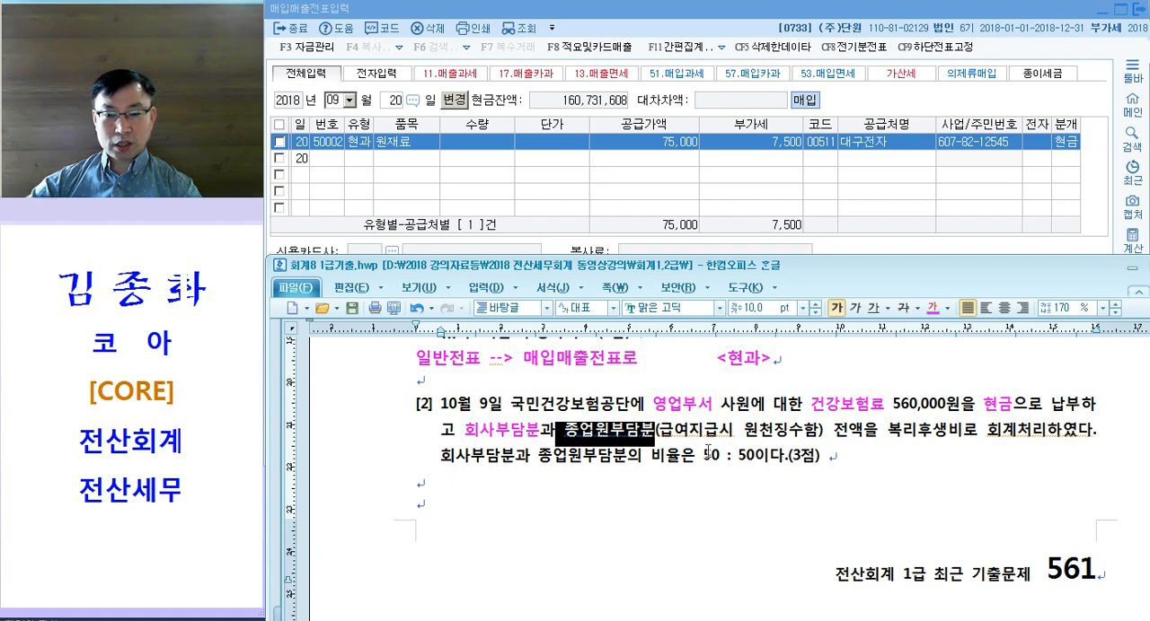
key("ctrl+m")
key("d")
left_click(632, 455)
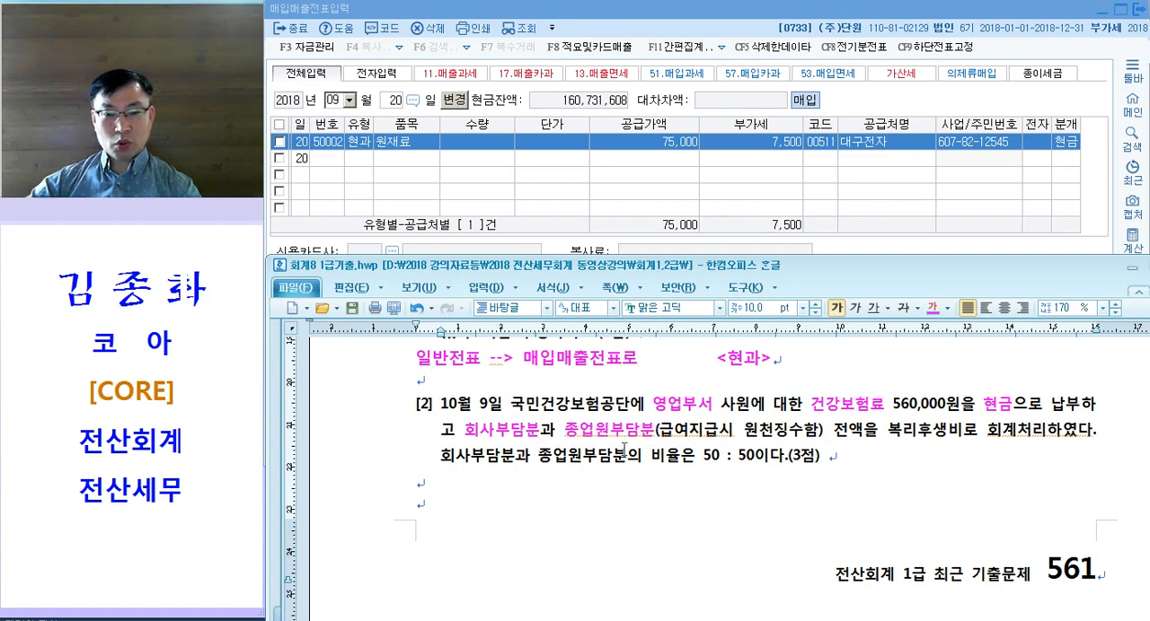
Step: Colour 복리후생비 and the ratio 50 : 50 pink in question [2]
left_click_drag(887, 430, 963, 431)
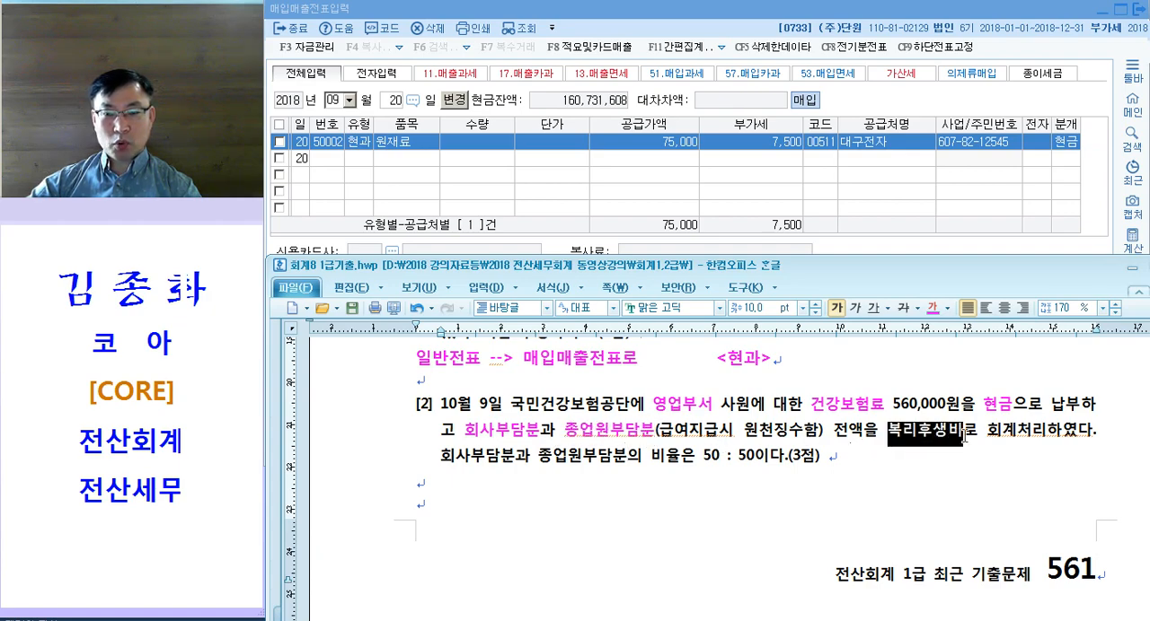
key("ctrl+m")
key("d")
left_click(1001, 461)
left_click_drag(438, 456, 757, 460)
left_click(759, 458)
key("ctrl+m")
key("d")
left_click(759, 458)
scroll(722, 439, "up", 1)
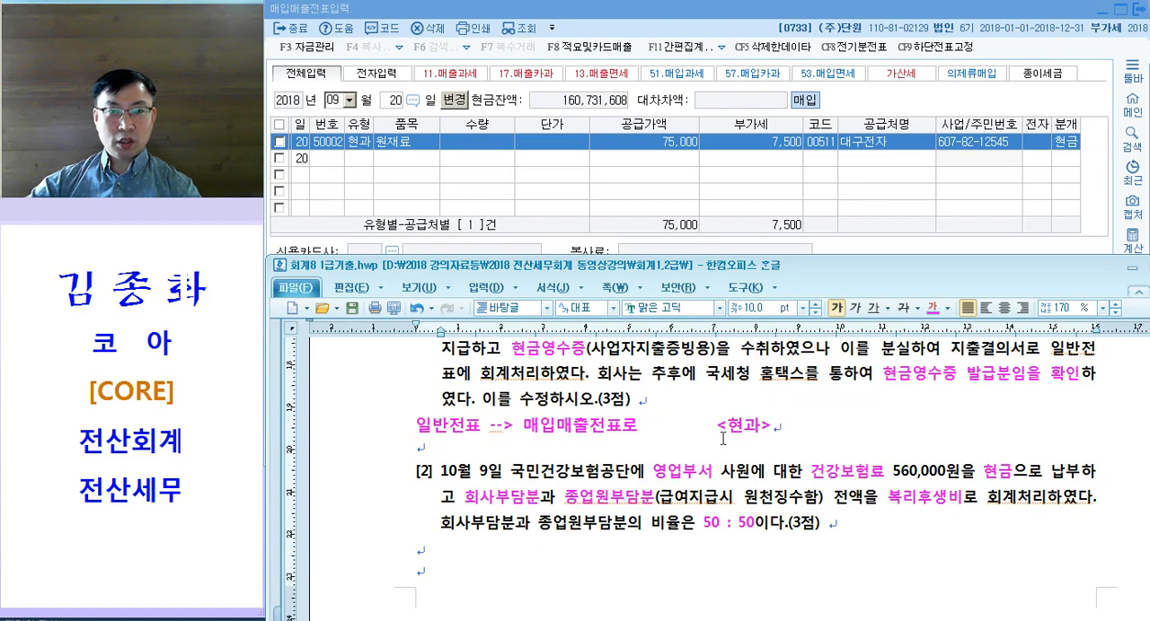
Step: Switch to 일반전표입력 in KcLep and bring up the 10월 9일 voucher at its 복리후생비 line
key("alt+Tab")
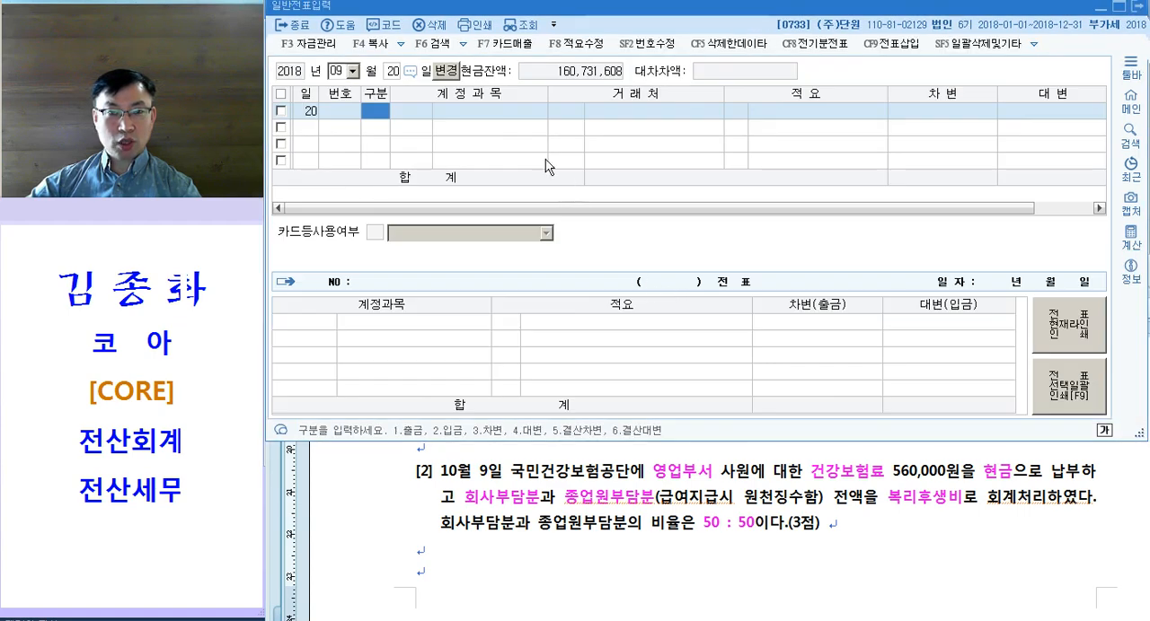
key("Escape")
key("Escape")
type("109")
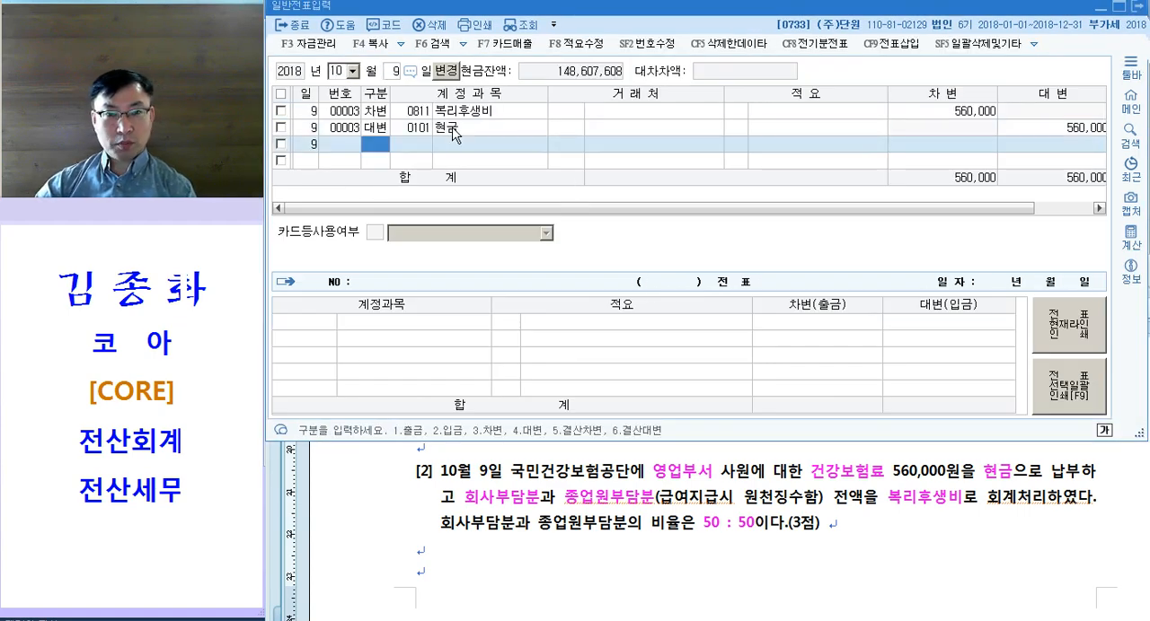
key("Up")
key("Up")
key("Right")
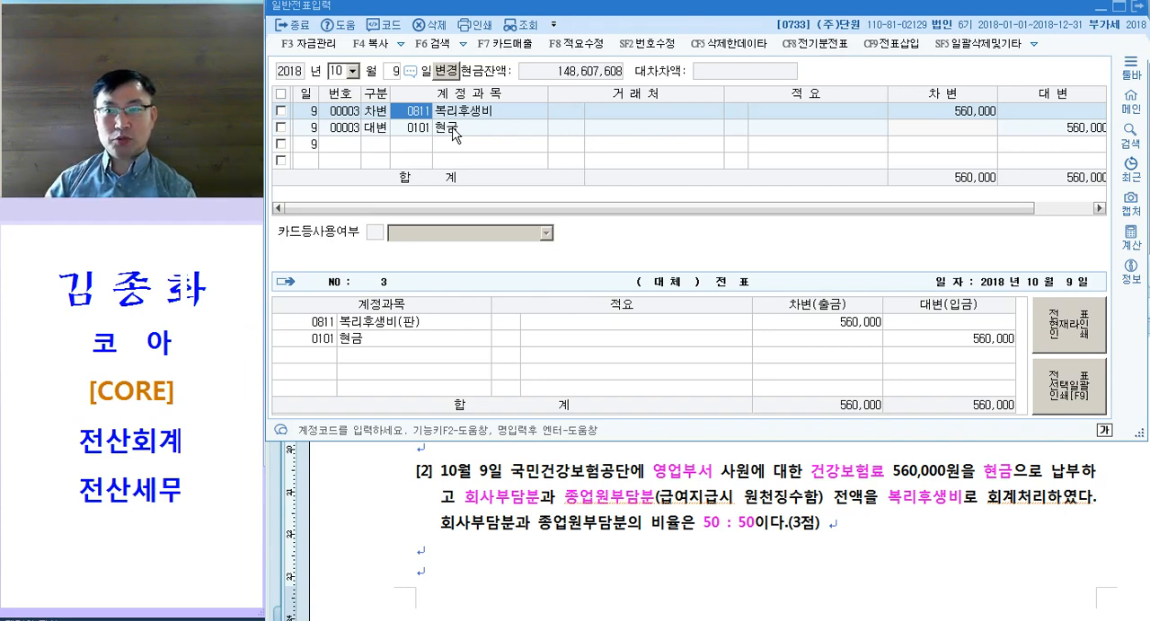
Step: Set the 차변 amount of the 복리후생비 line in the 10월 9일 voucher to 280,000
left_click(1081, 130)
left_click(932, 112)
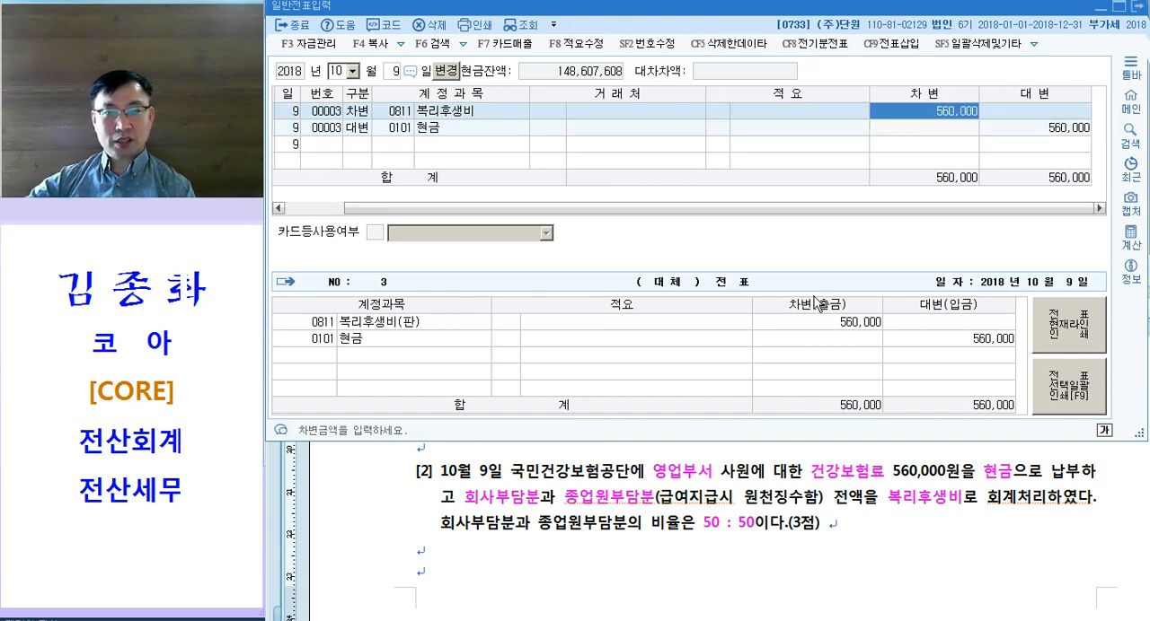
type("280000")
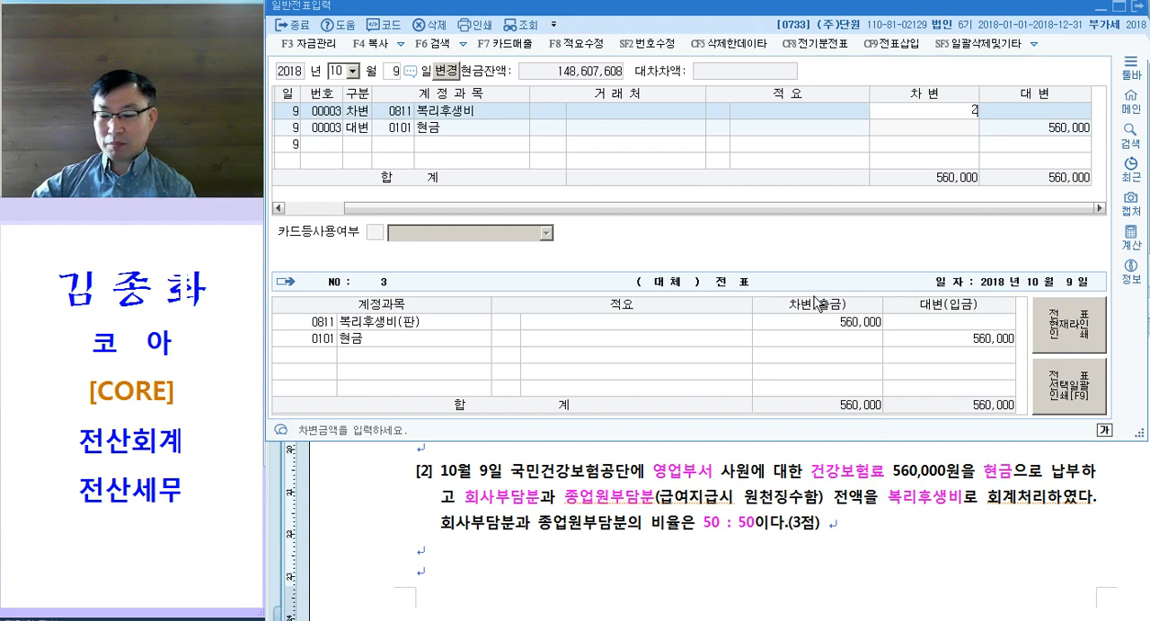
key("Return")
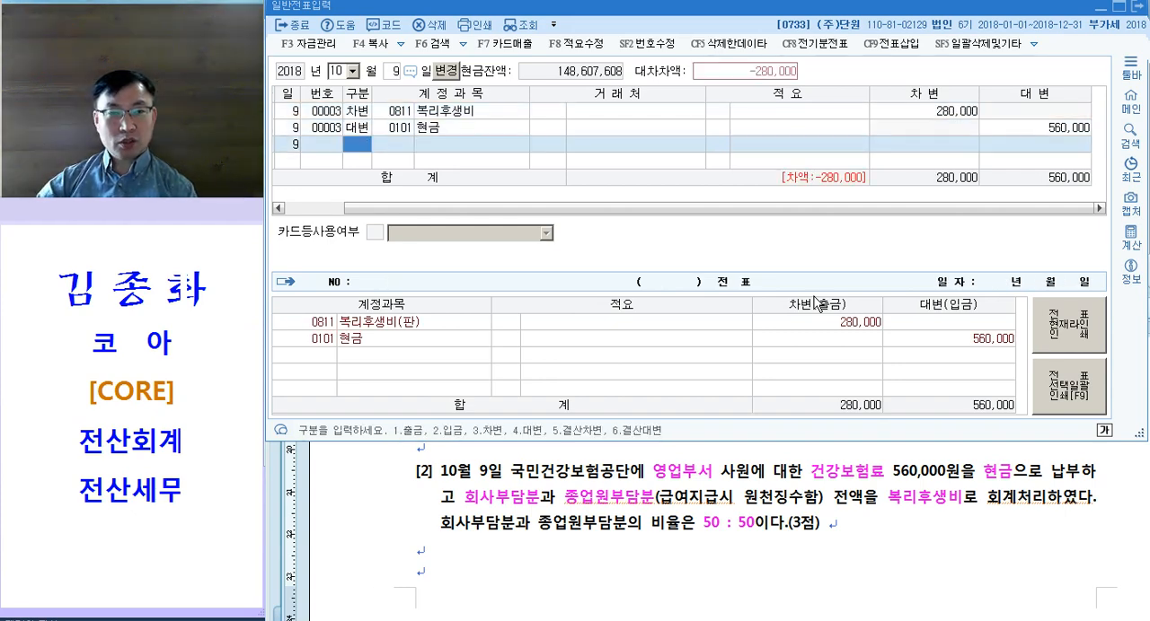
Step: Add a 차변 line for account 254 예수금 with 280,000 to the 10월 9일 voucher
type("3")
key("Return")
type("254")
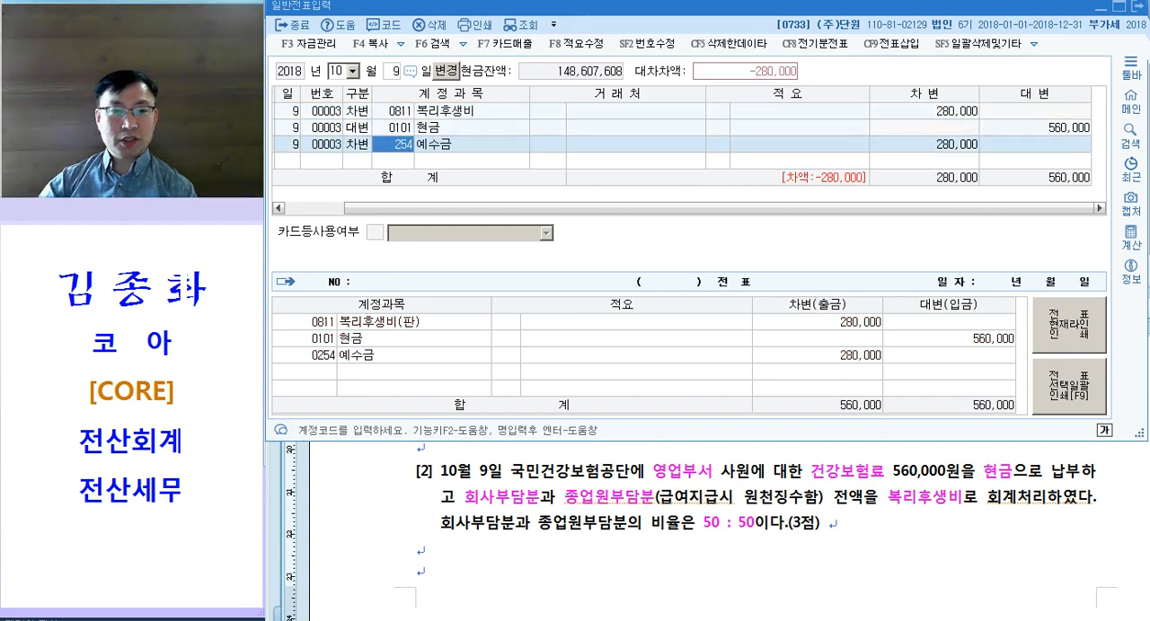
key("Return")
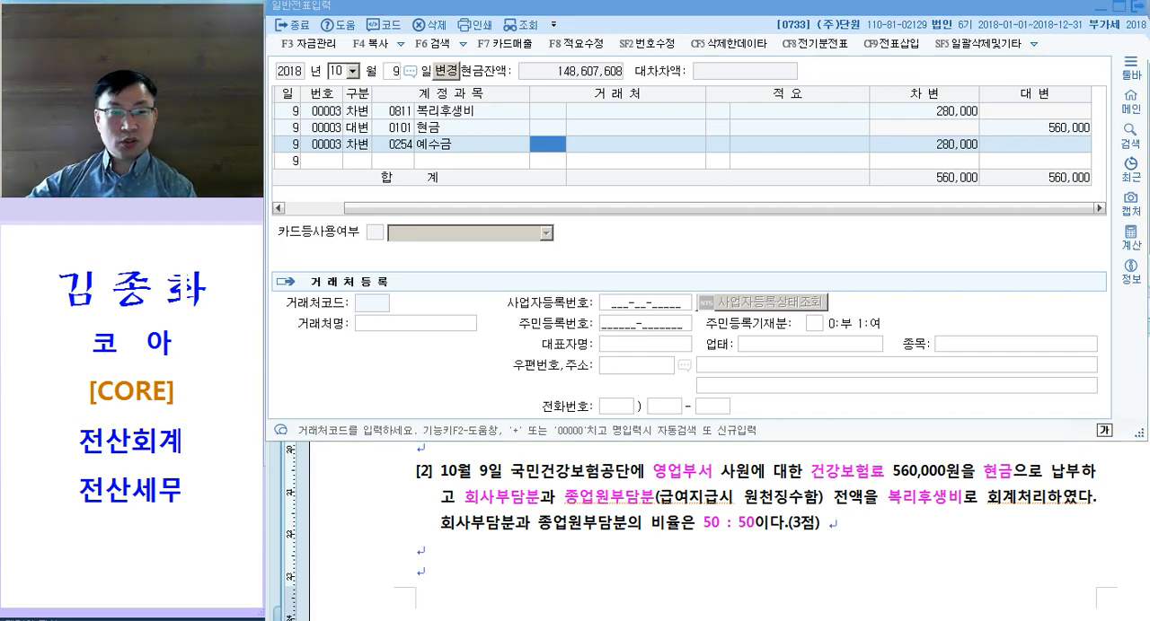
Step: Return to the exam document and look through the closing adjustment questions [1] to [3] of 문제5
left_click(820, 500)
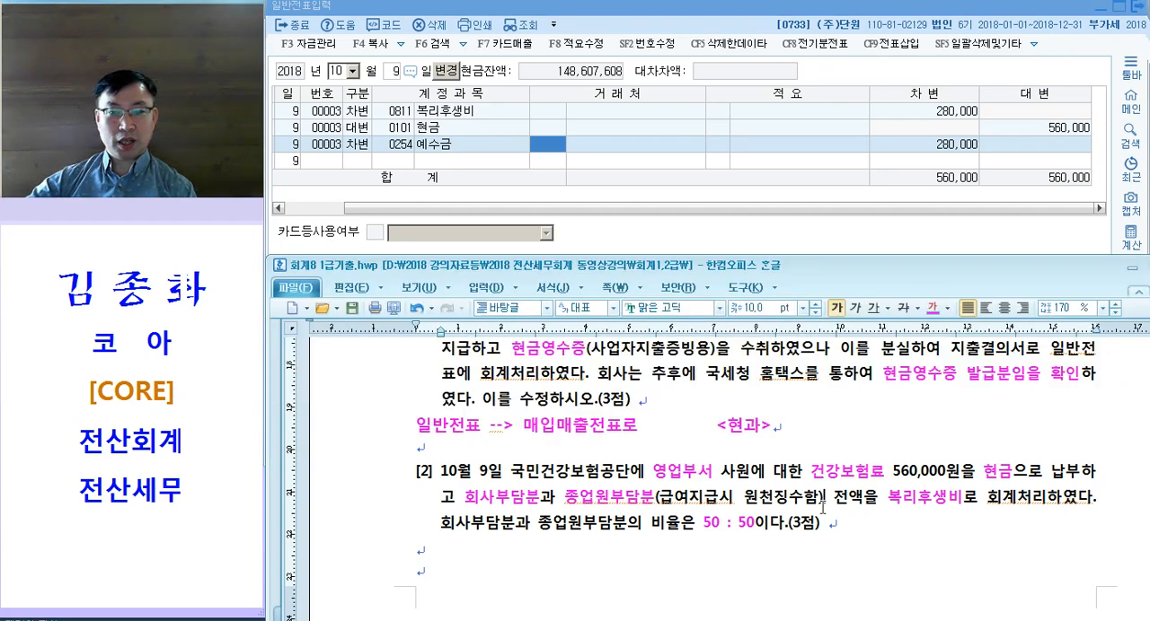
scroll(718, 440, "down", 8)
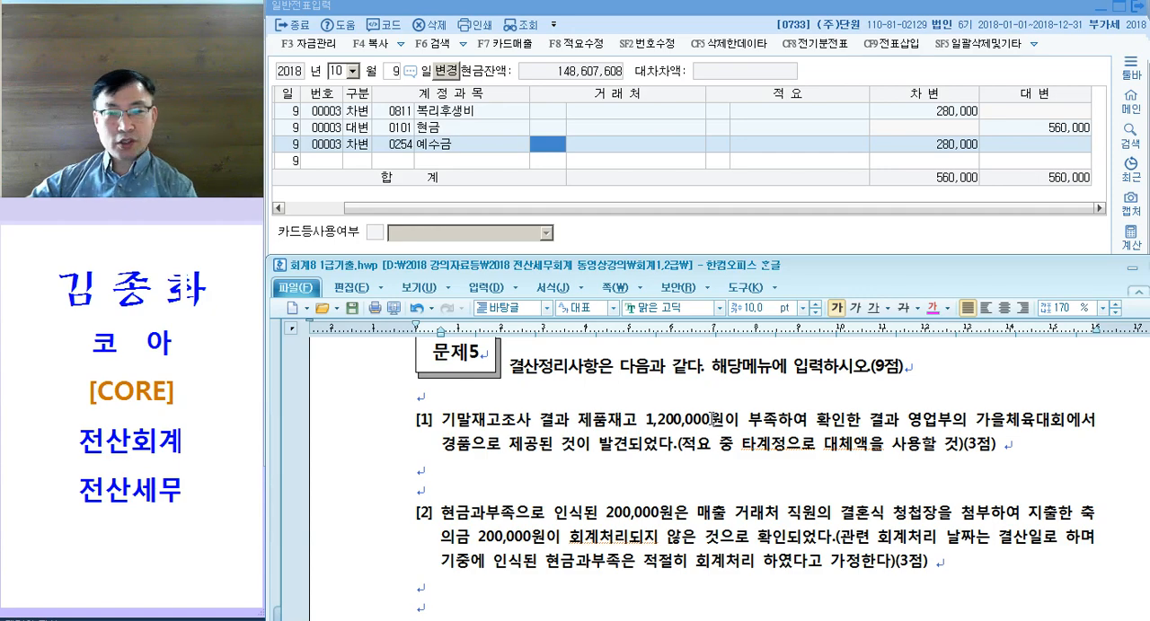
scroll(709, 428, "down", 1)
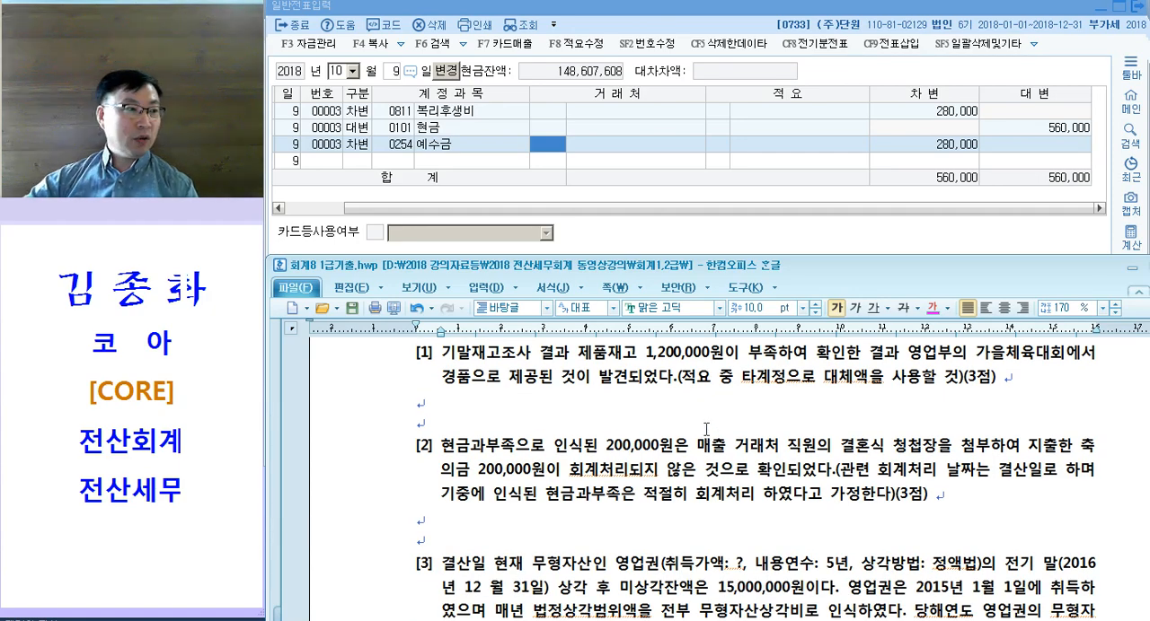
scroll(631, 435, "down", 1)
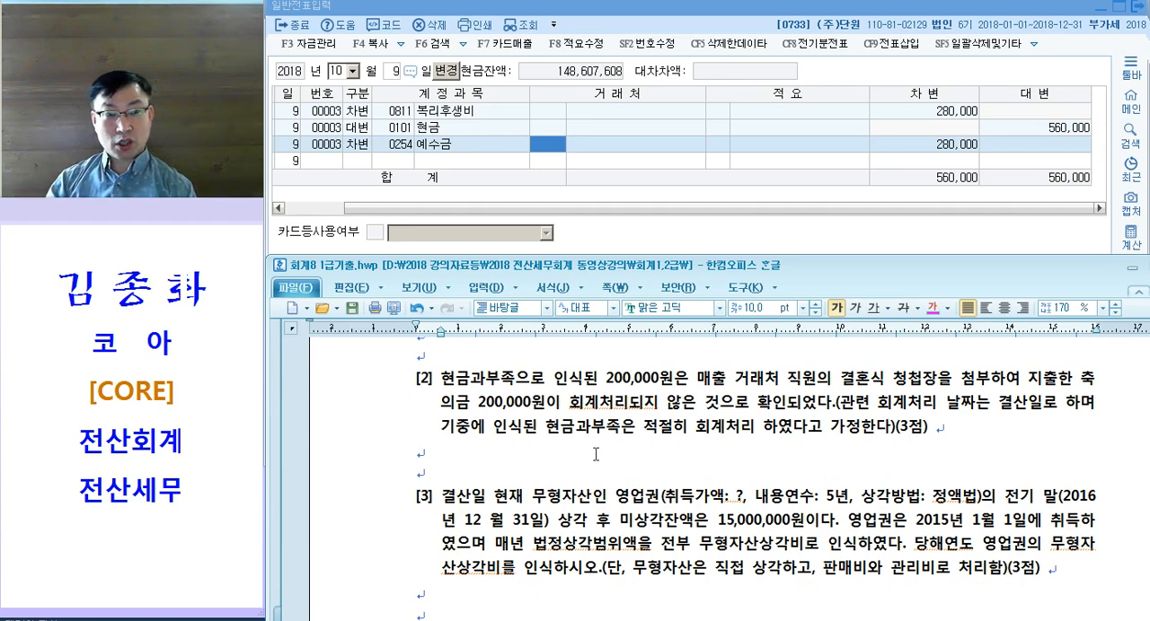
scroll(647, 463, "up", 2)
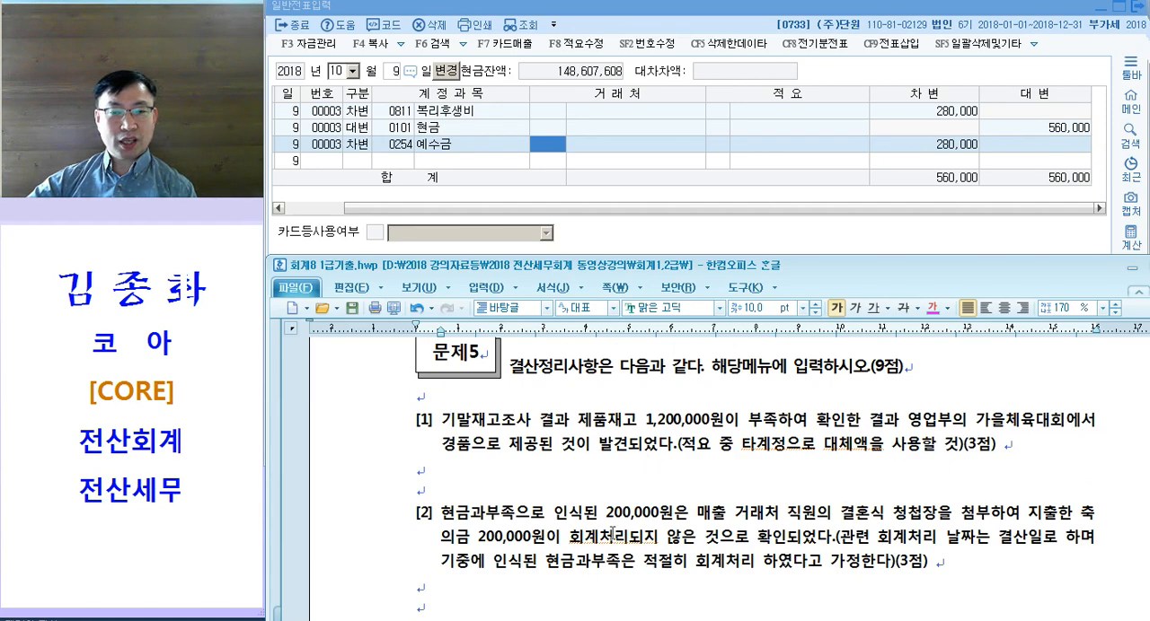
left_click(501, 402)
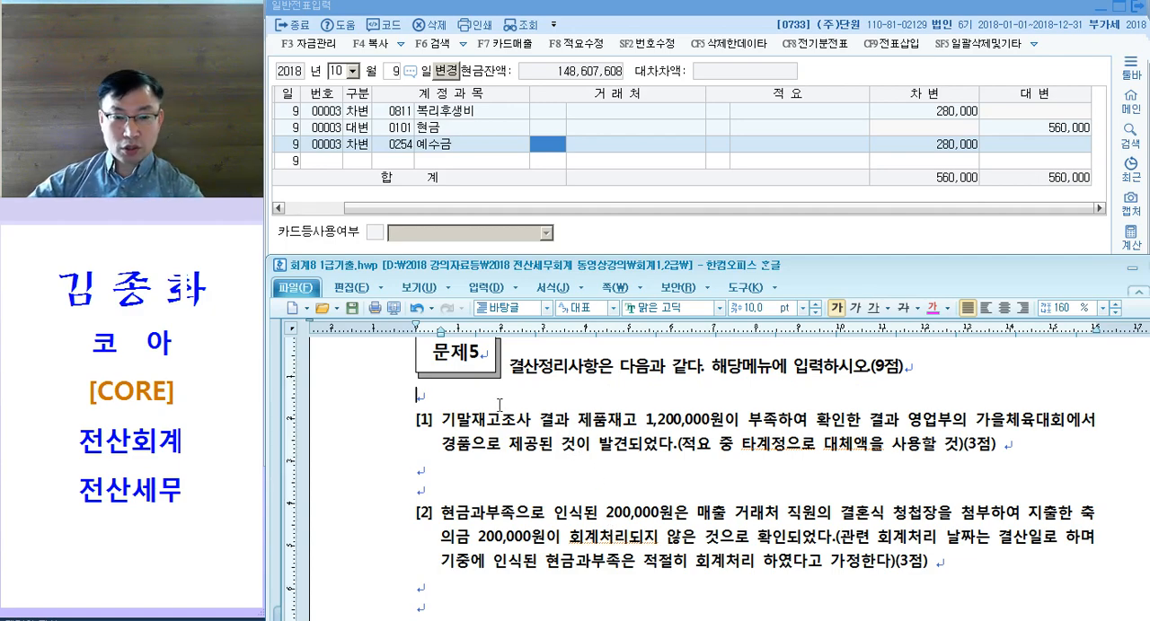
Step: Add the magenta note "수동 --> 자동 --> F3.전표추가!!" on the blank line under the 문제5 heading
left_click(378, 406)
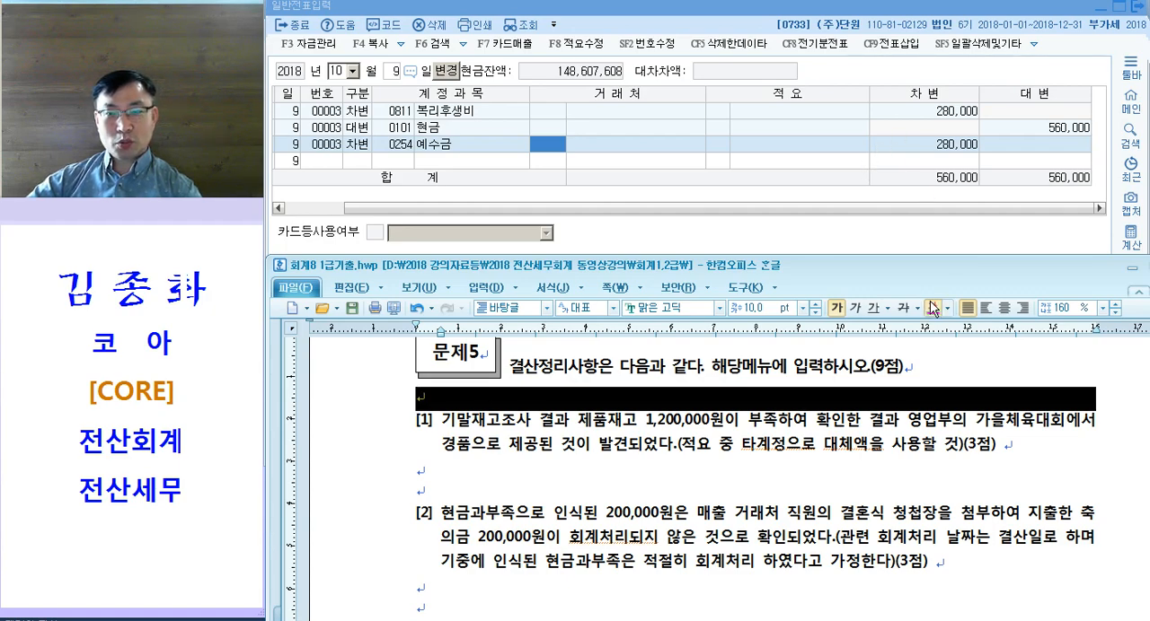
left_click(588, 396)
type("ㅅ")
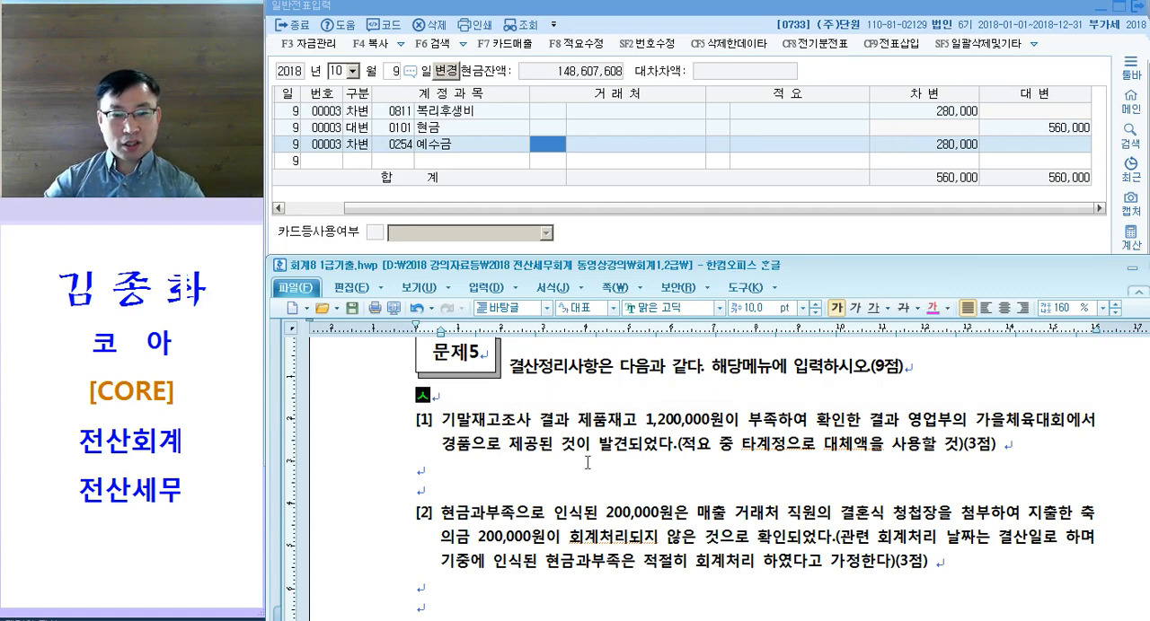
type("ㅜ동 --> ㅈ")
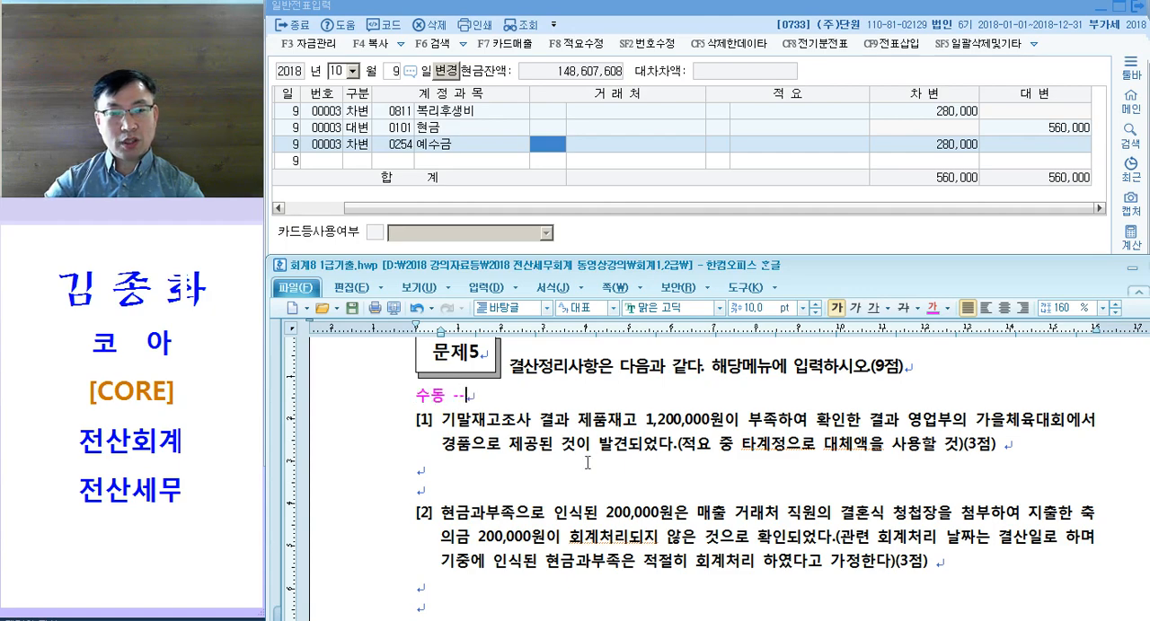
type("ㅏ동 --> 자동 -->")
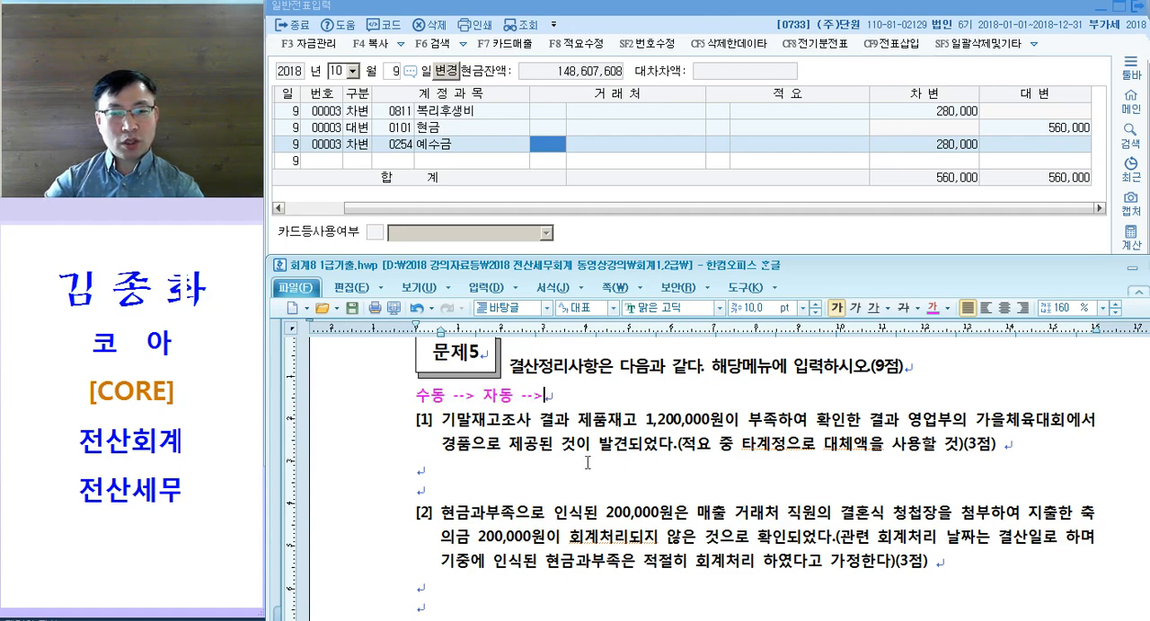
type("F3.")
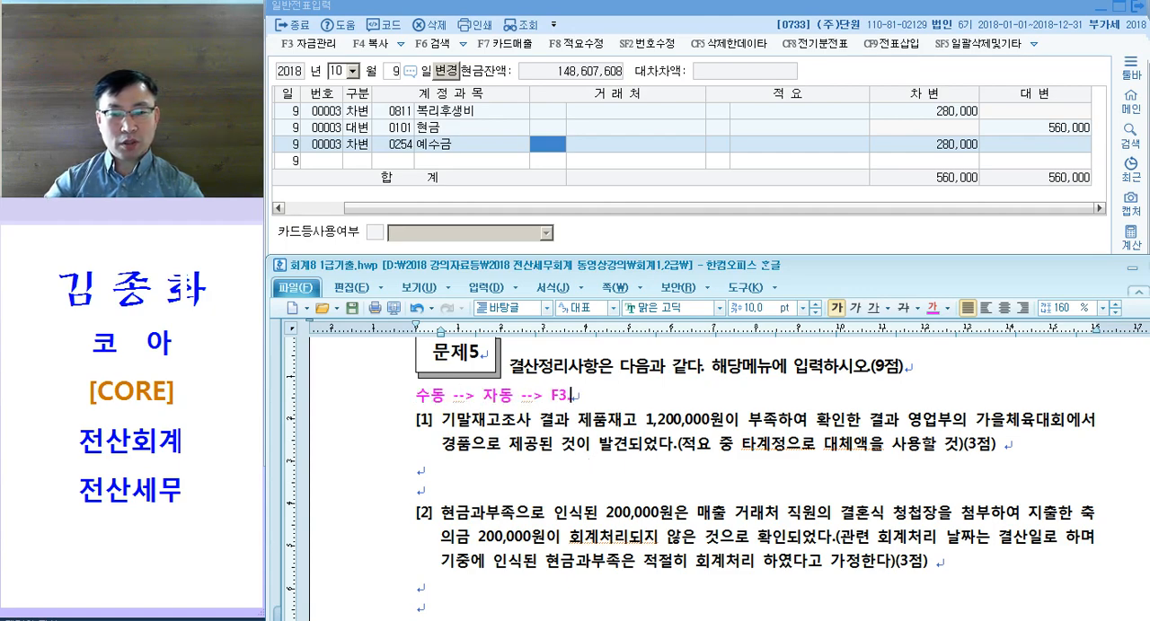
type("전표추가!!")
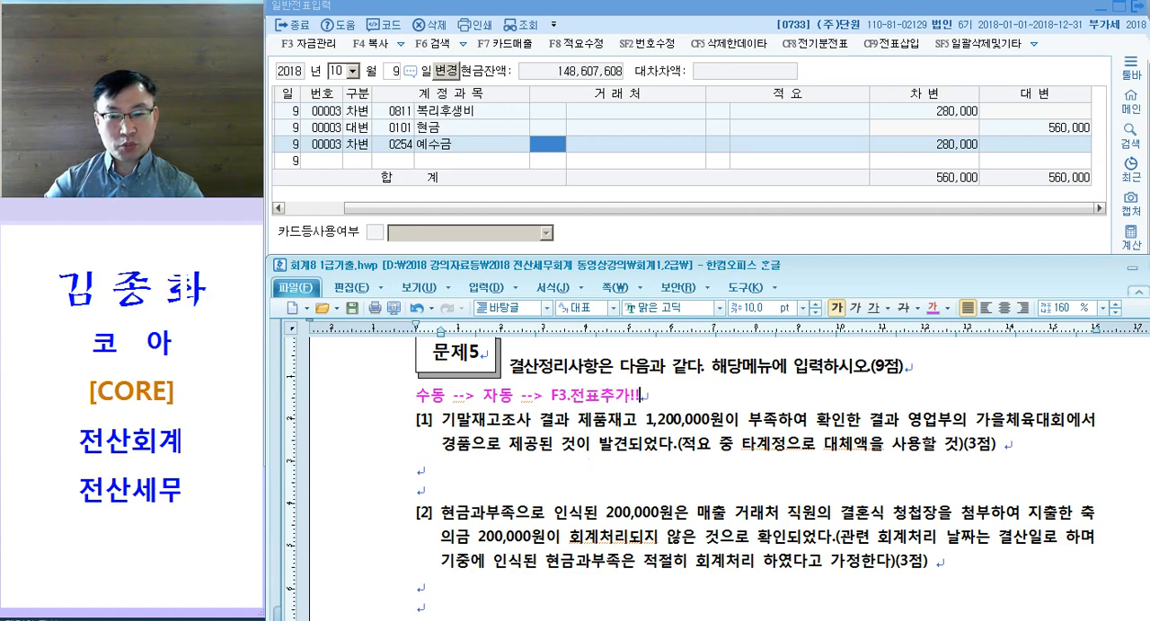
Step: Begin an indented second note line under the 문제5 note with the ↳ arrow symbol from the Unicode character table
key("Return")
key("Tab")
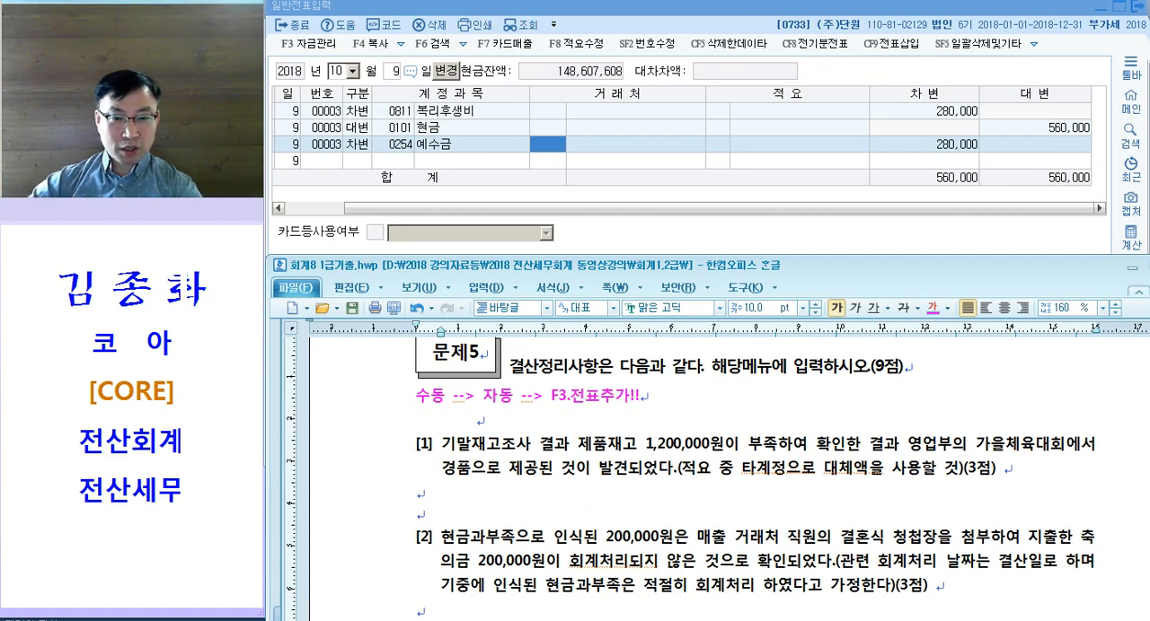
left_click(516, 288)
left_click(530, 389)
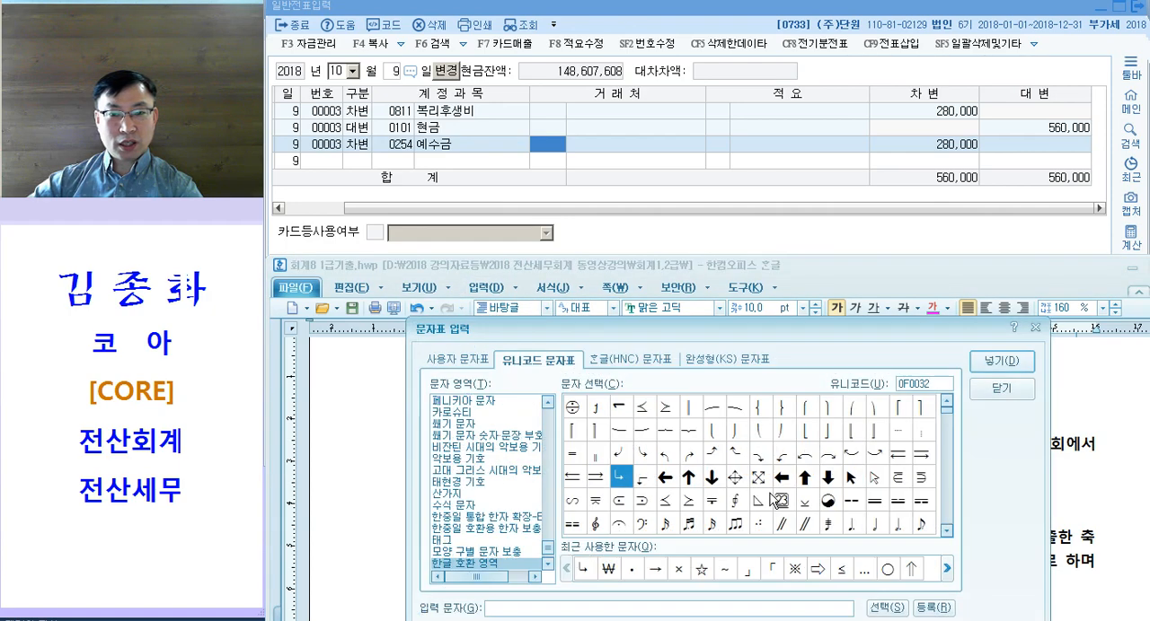
left_click(995, 365)
Step: Write "기말재고 / 대손 / 감가상각 / 퇴.충 / 법인세" after the arrow symbol as the list of automatic closing items
type("김")
type("말재")
type("고 / 대")
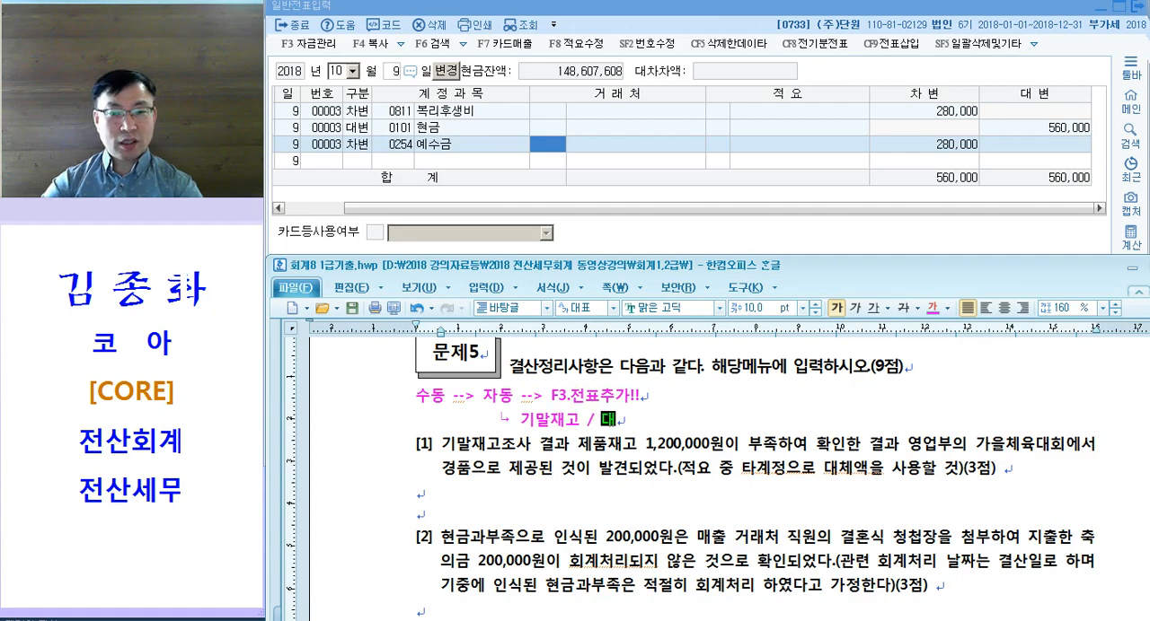
type("손 / 감가사")
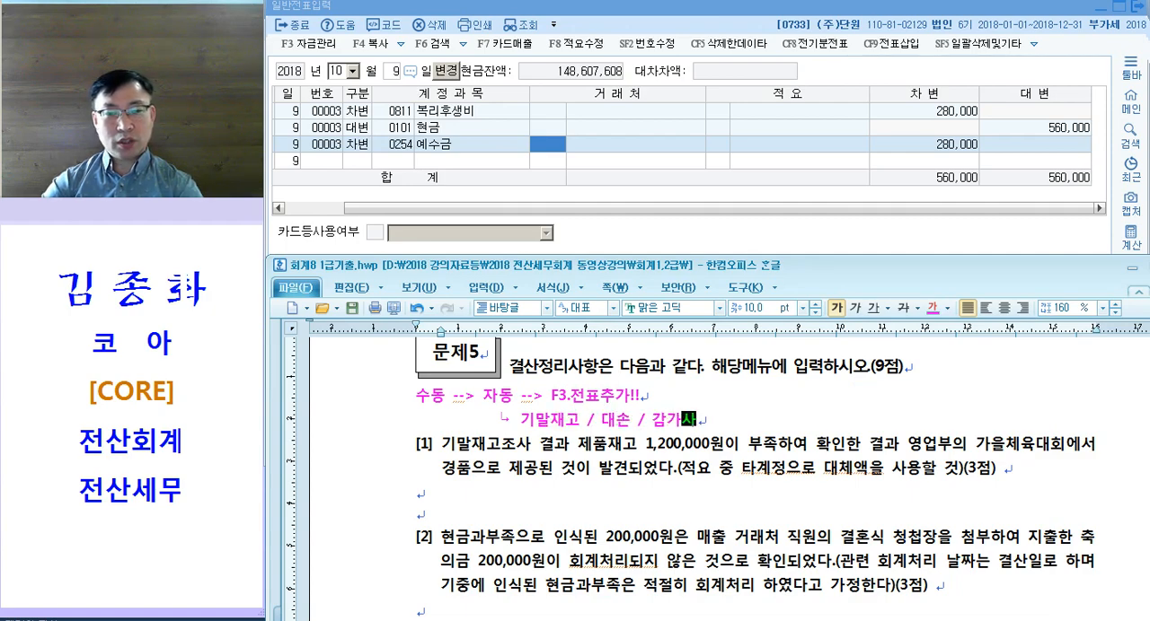
type("가가")
key("Return")
key("BackSpace")
key("BackSpace")
type("각")
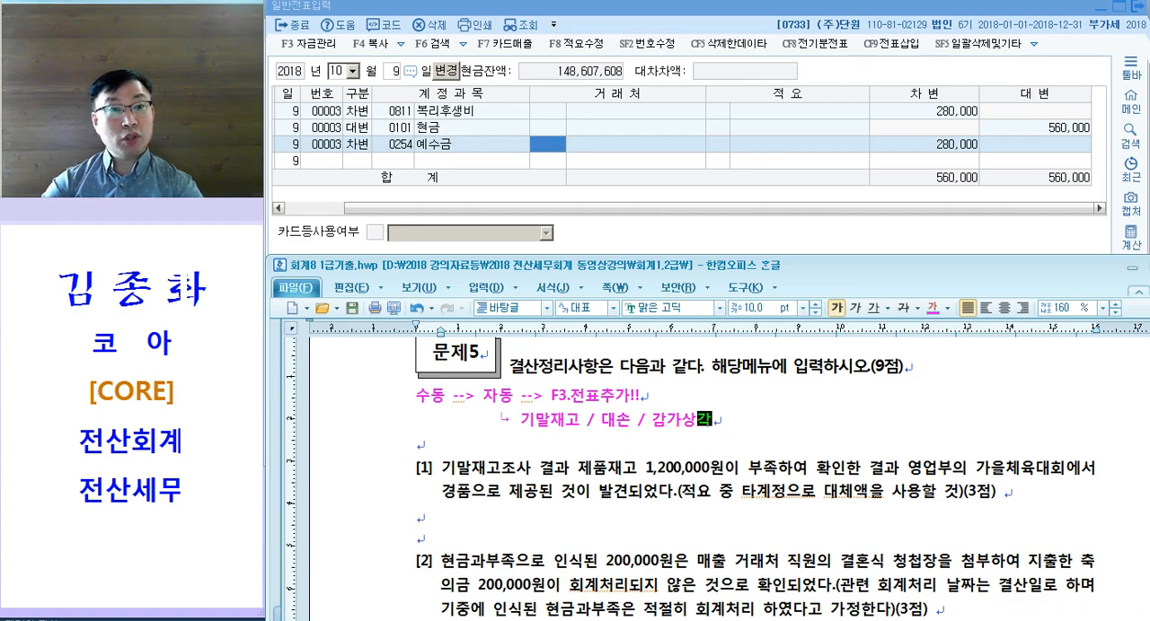
type(" / 퇴직")
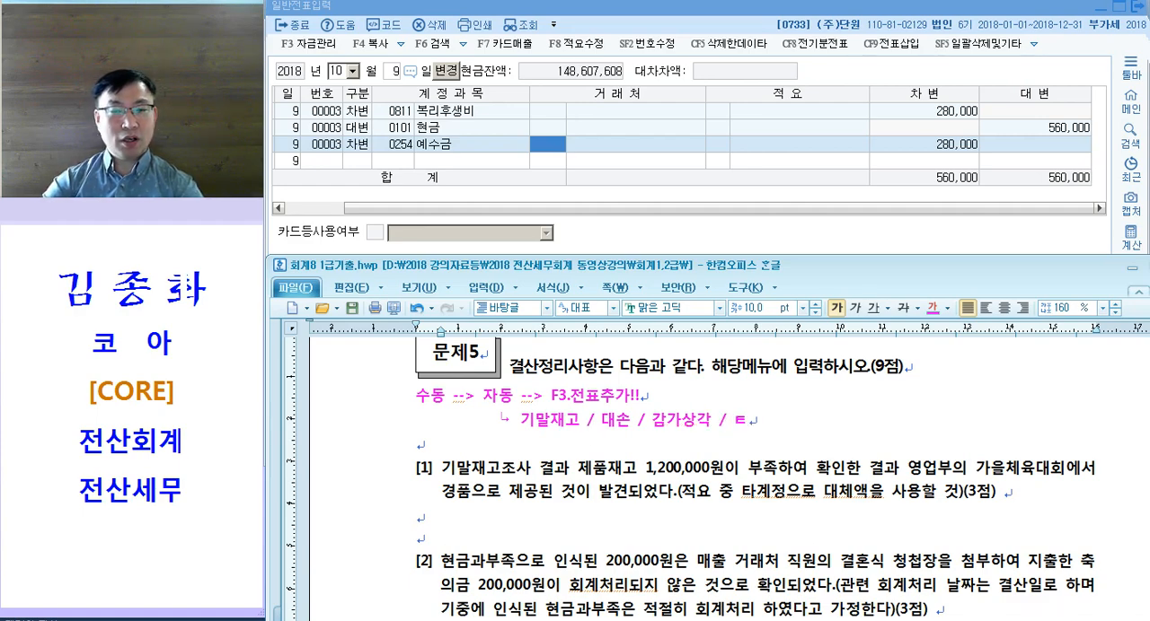
type("충 / ")
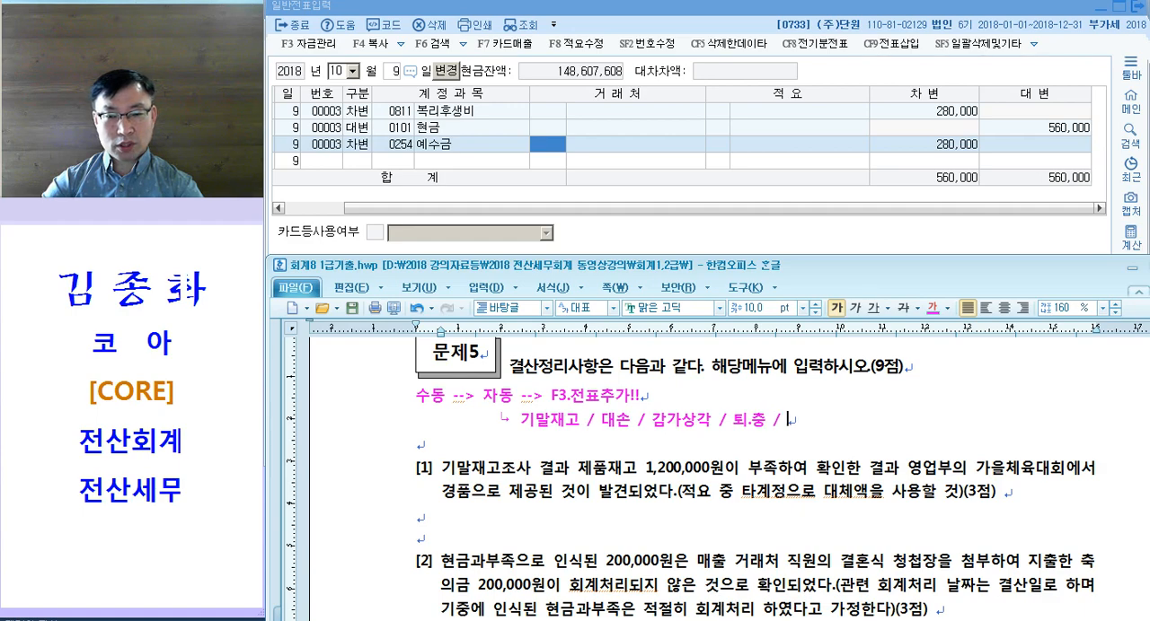
type("법인세")
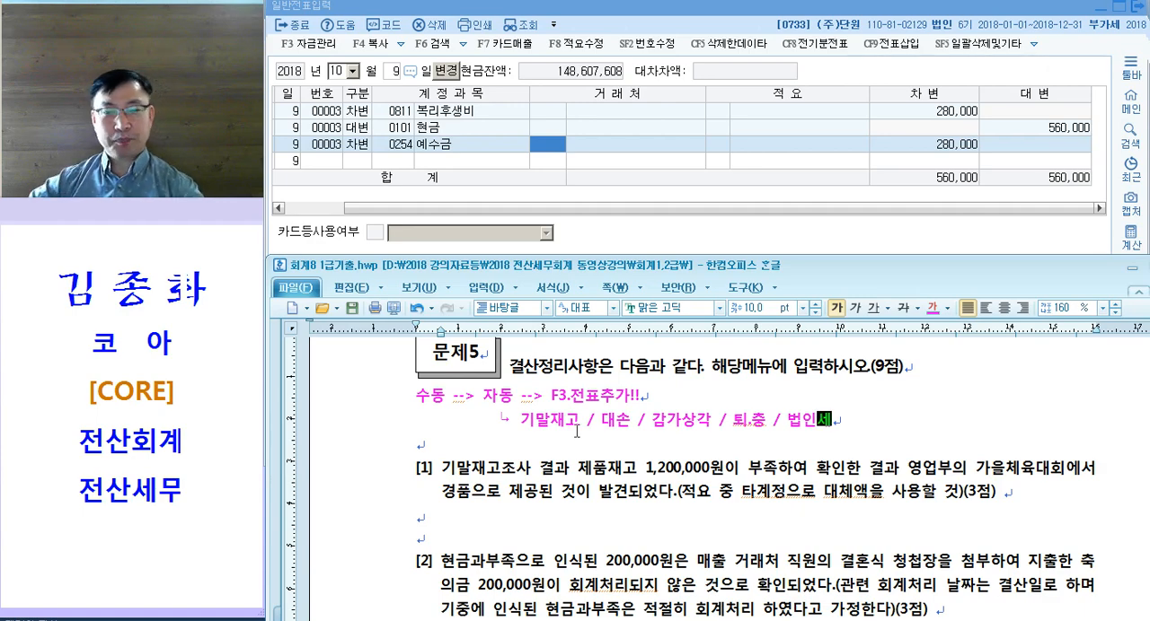
Step: Label closing questions [1] and [2] with "<수동>" on the blank line below each one
scroll(548, 445, "down", 1)
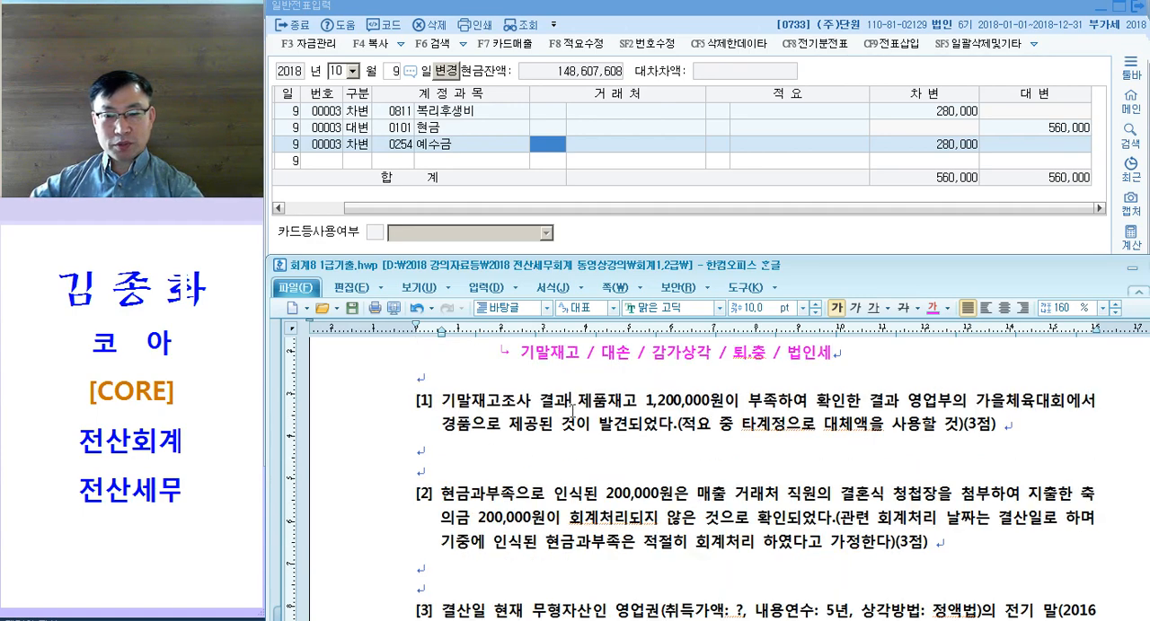
left_click(452, 445)
type("<수동>")
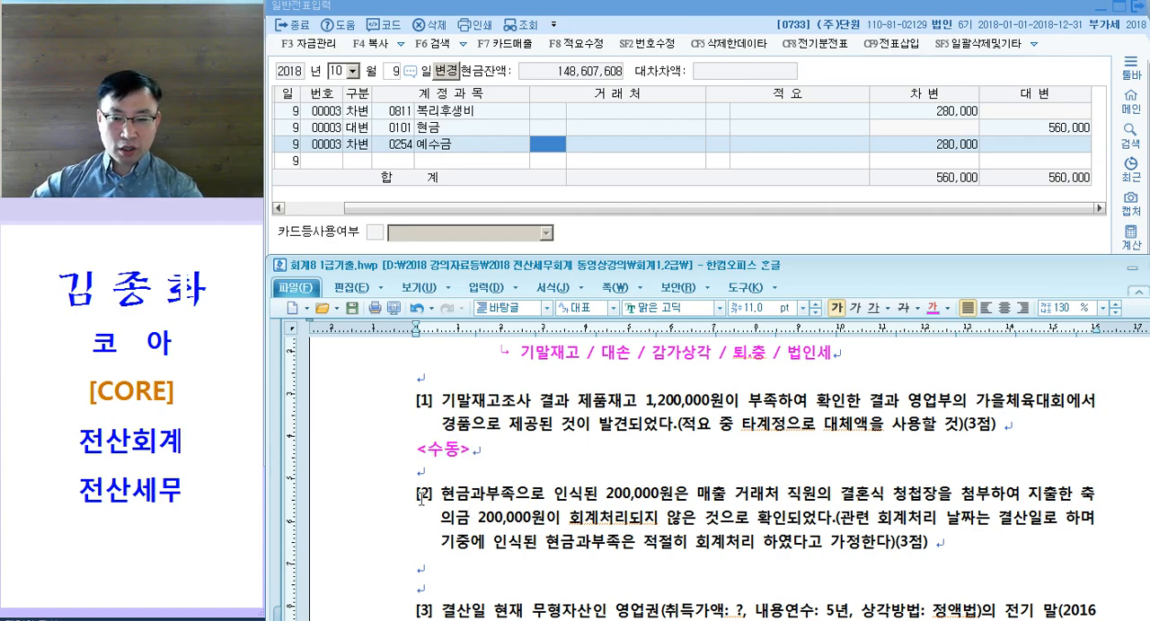
scroll(421, 498, "down", 3)
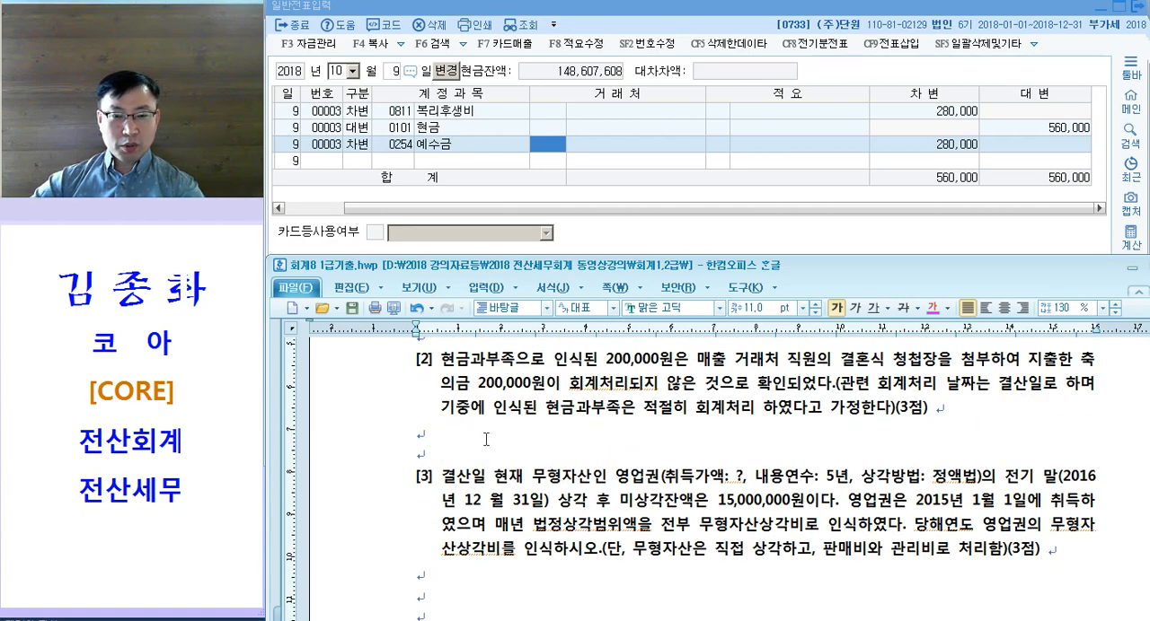
left_click(441, 452)
type("<수동>")
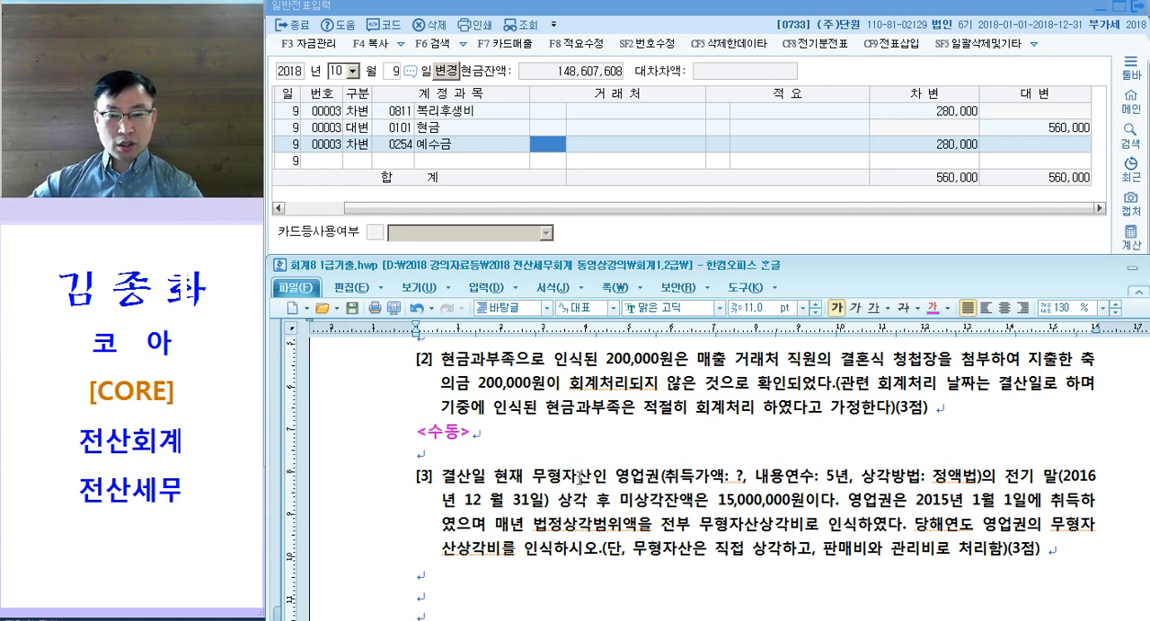
Step: Label closing question [3] about 영업권 amortization with "<자동 또는 수동>" on the line below it
double_click(636, 477)
scroll(577, 536, "down", 2)
left_click(469, 514)
type("<자동 ")
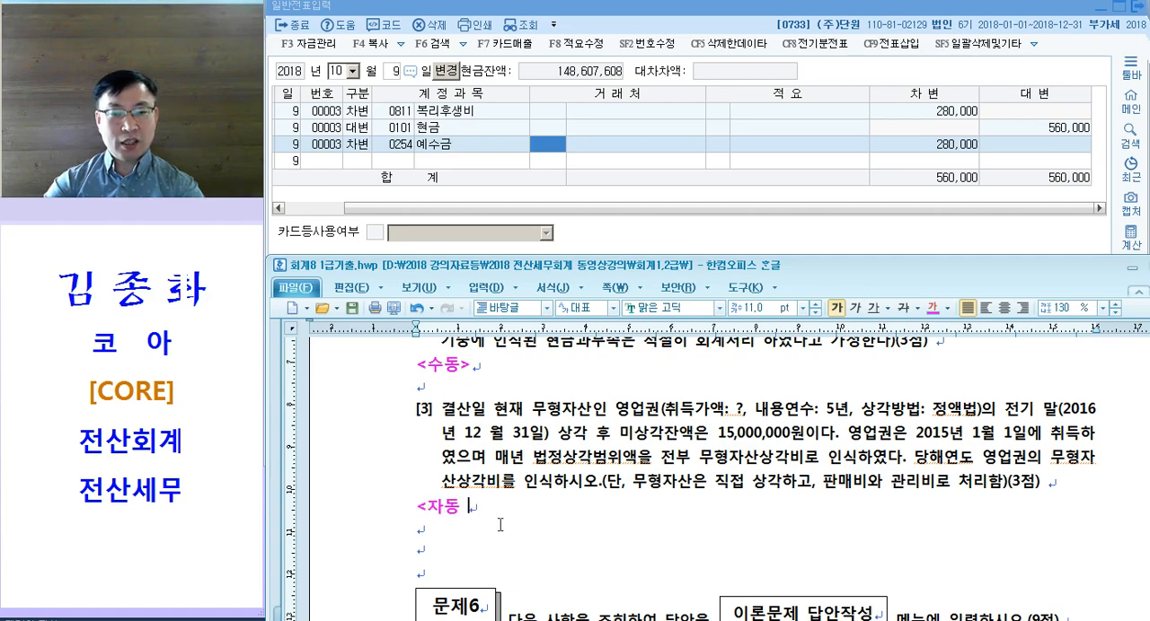
type("또는 수동>")
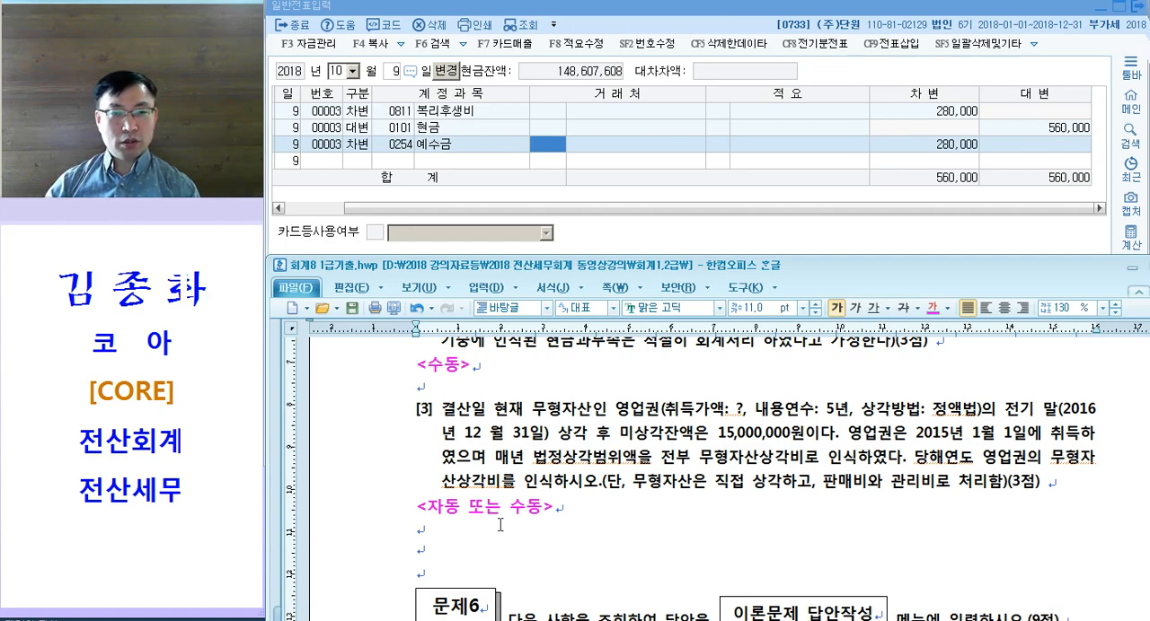
Step: Colour the key words "영업부" and "경품으로 제공" in question [1] of 문제5 magenta
scroll(476, 526, "up", 4)
left_click(539, 470)
scroll(542, 469, "down", 1)
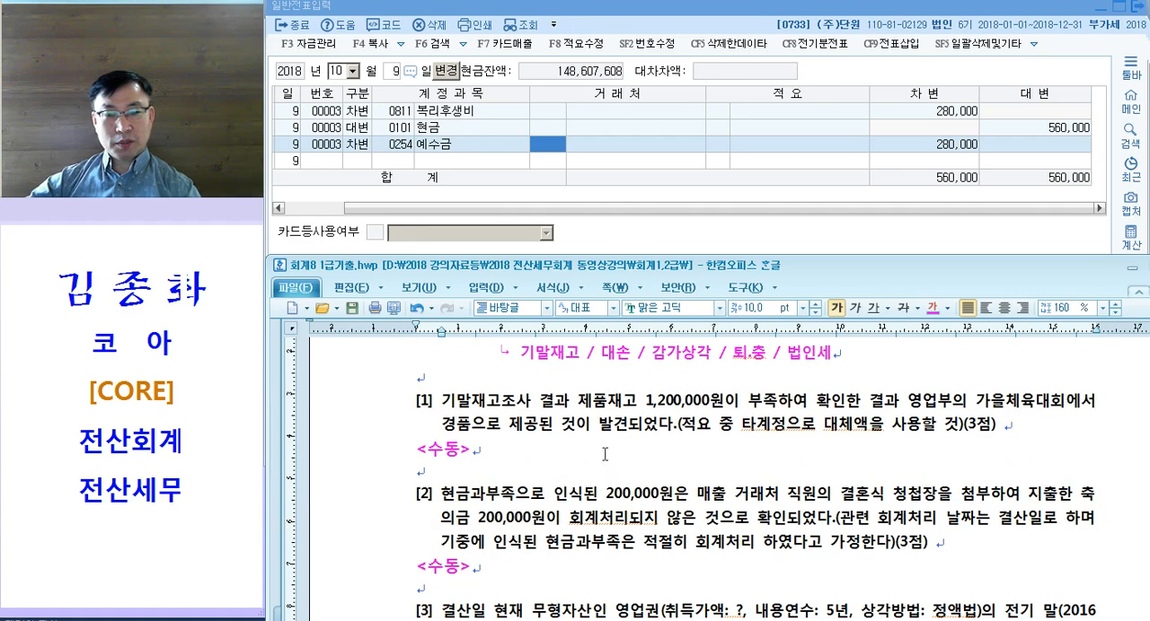
left_click_drag(577, 400, 722, 401)
left_click(777, 400)
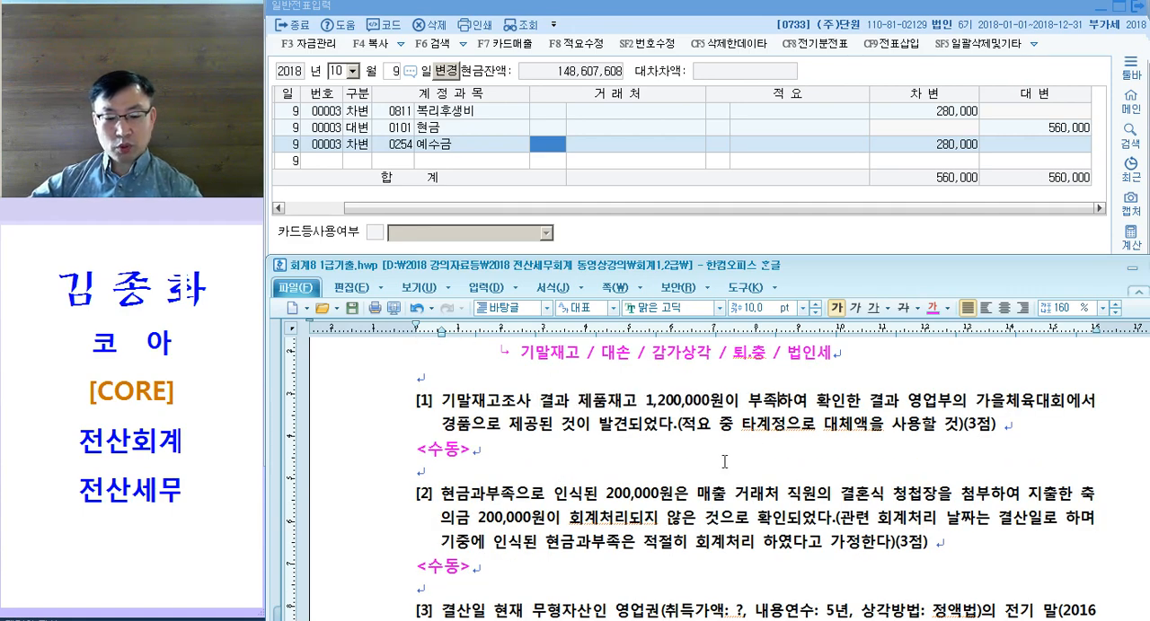
left_click_drag(899, 400, 947, 409)
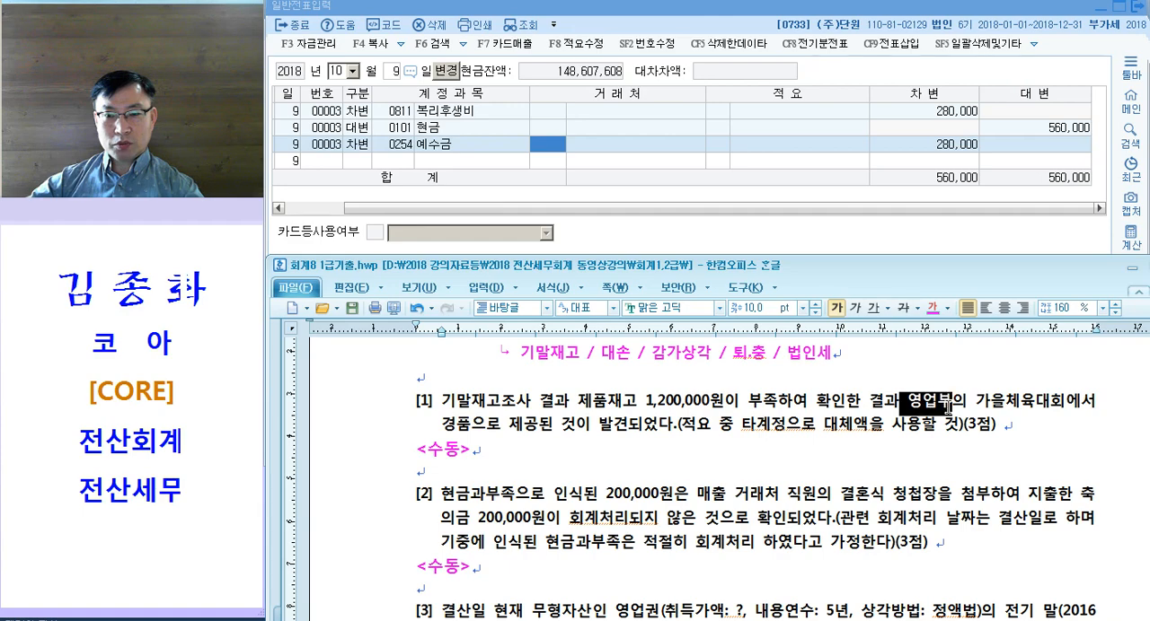
key("ctrl+m")
key("d")
left_click_drag(439, 429, 537, 431)
key("ctrl+m")
key("d")
Step: Colour "타계정으로 대체액" and "제품" in question [1] of 문제5 magenta
left_click_drag(741, 429, 867, 432)
key("ctrl+m")
key("d")
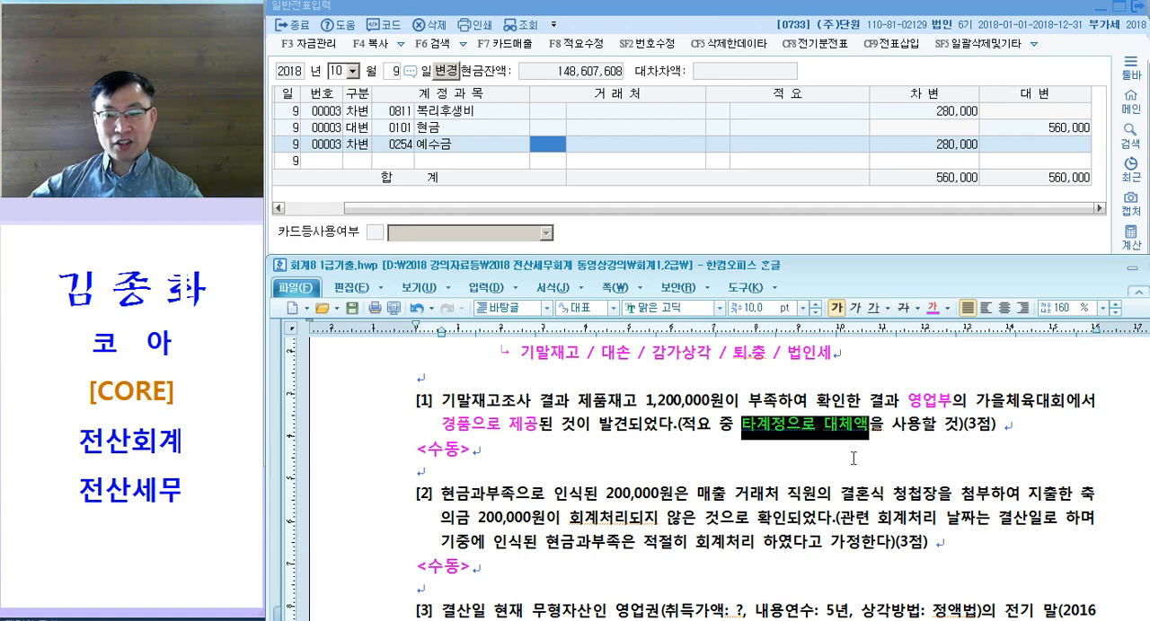
left_click(808, 429)
left_click_drag(574, 400, 607, 401)
Step: Write the credit side "/ 150.제품(08)" on question [1]'s <수동> line, space out 제품 and underline "(08)" in red
left_click(621, 445)
key("Tab")
key("Tab")
key("Tab")
key("Tab")
key("Tab")
key("Tab")
type("/ 1")
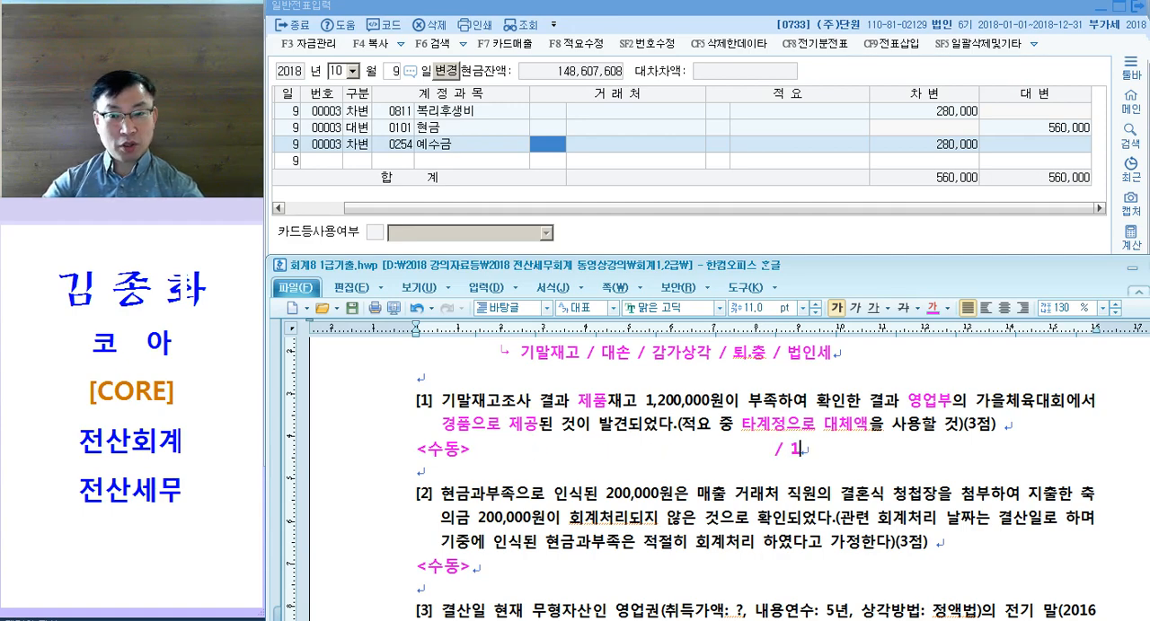
type("50젤품")
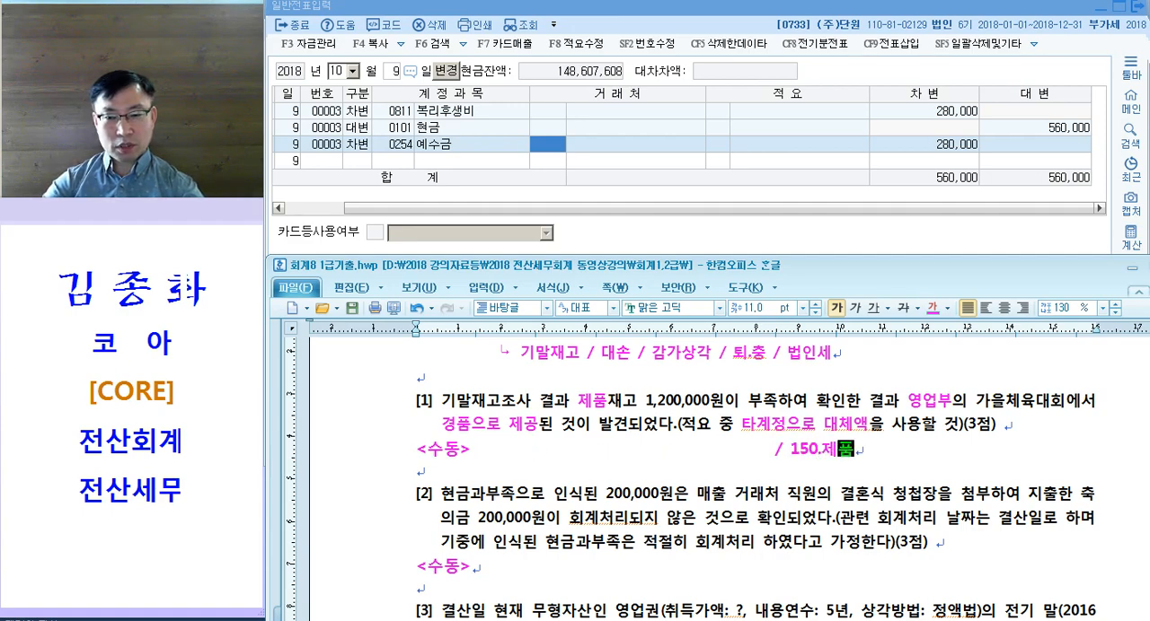
type("(08.)")
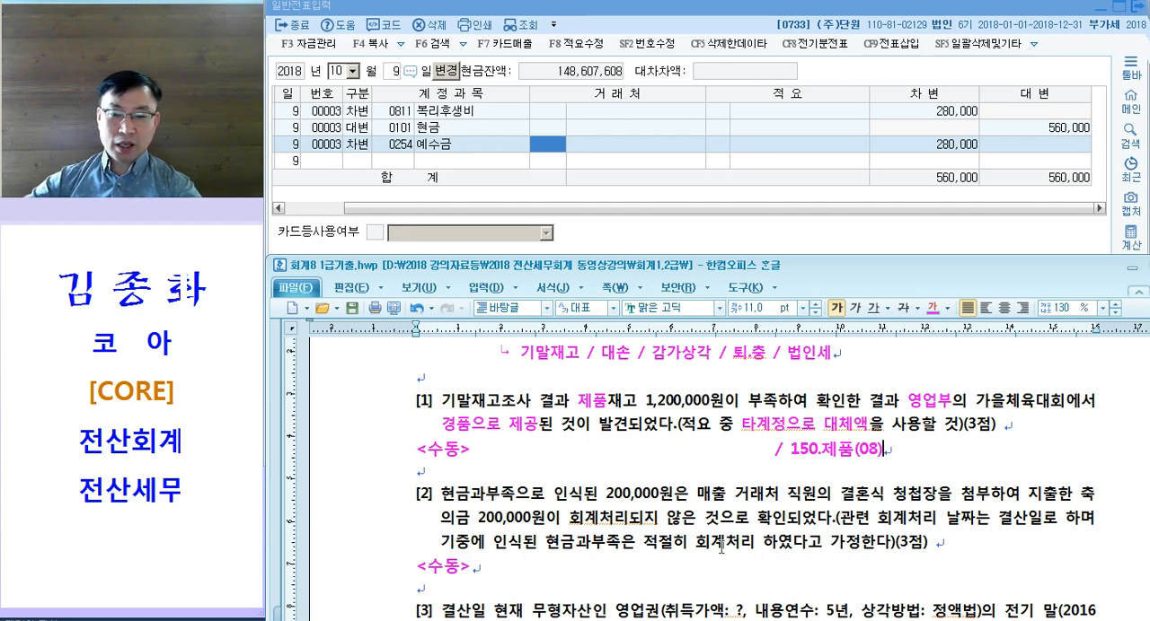
left_click(837, 449)
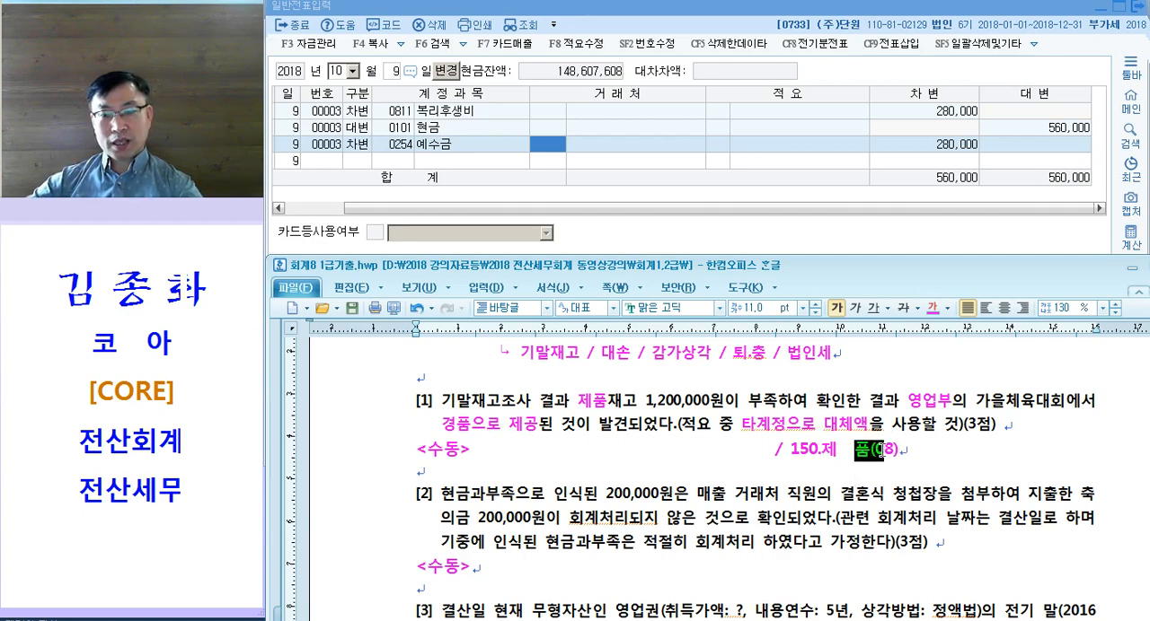
left_click_drag(868, 450, 926, 454)
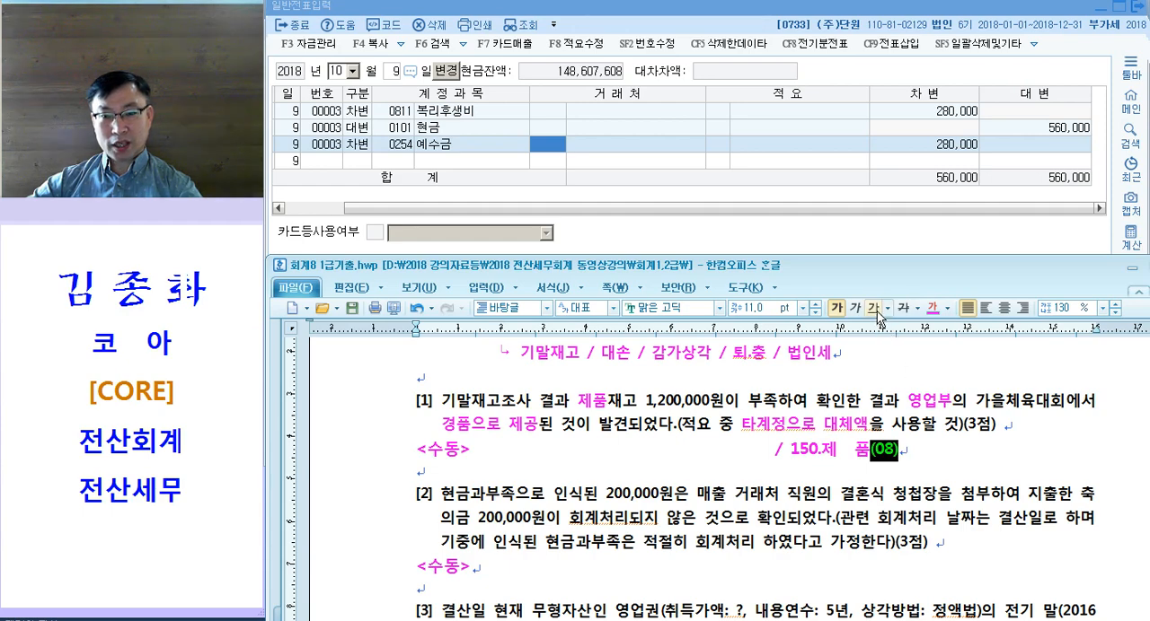
Step: Write the debit account "811.복리후생비" in the blank space after <수동> in the answer to question [1]
left_click_drag(476, 451, 616, 439)
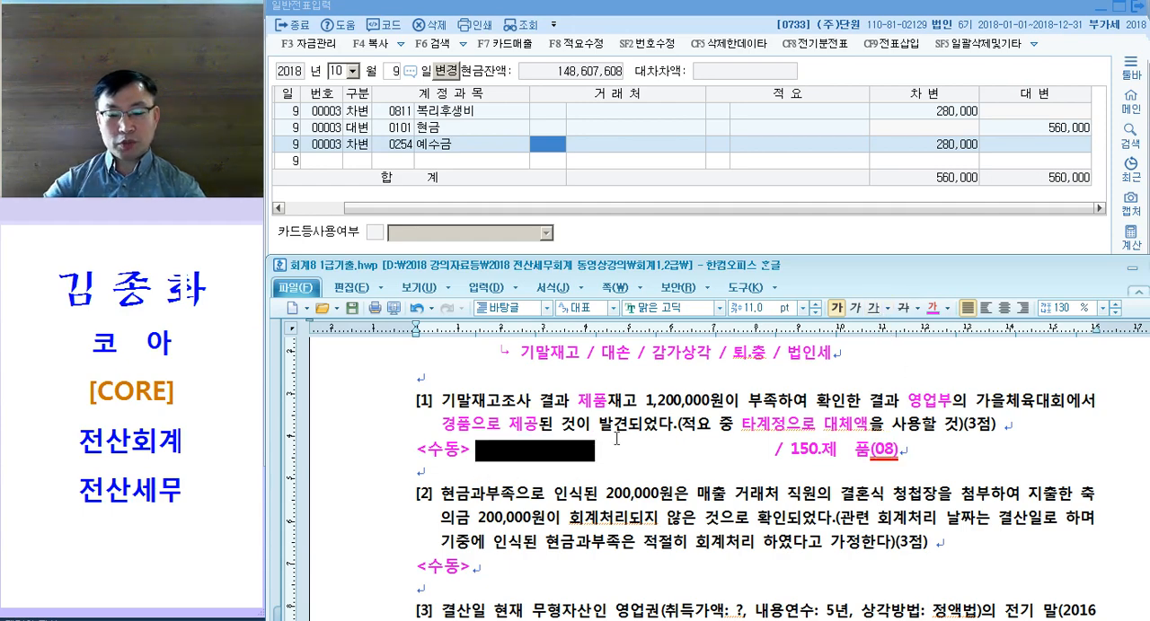
type("811.복")
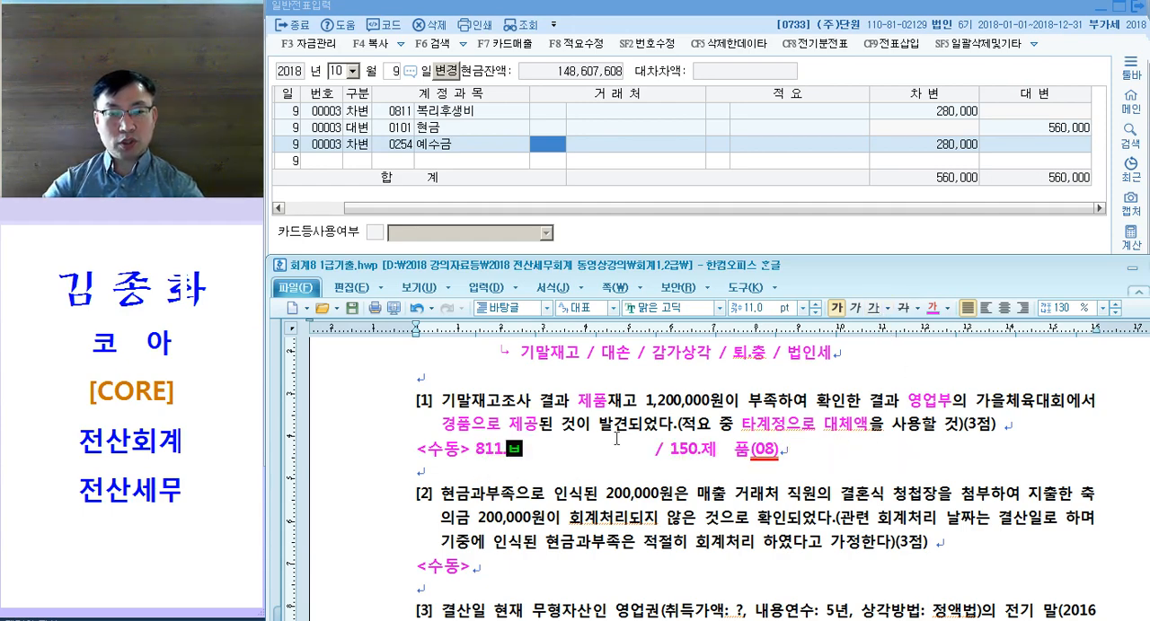
type("리후생")
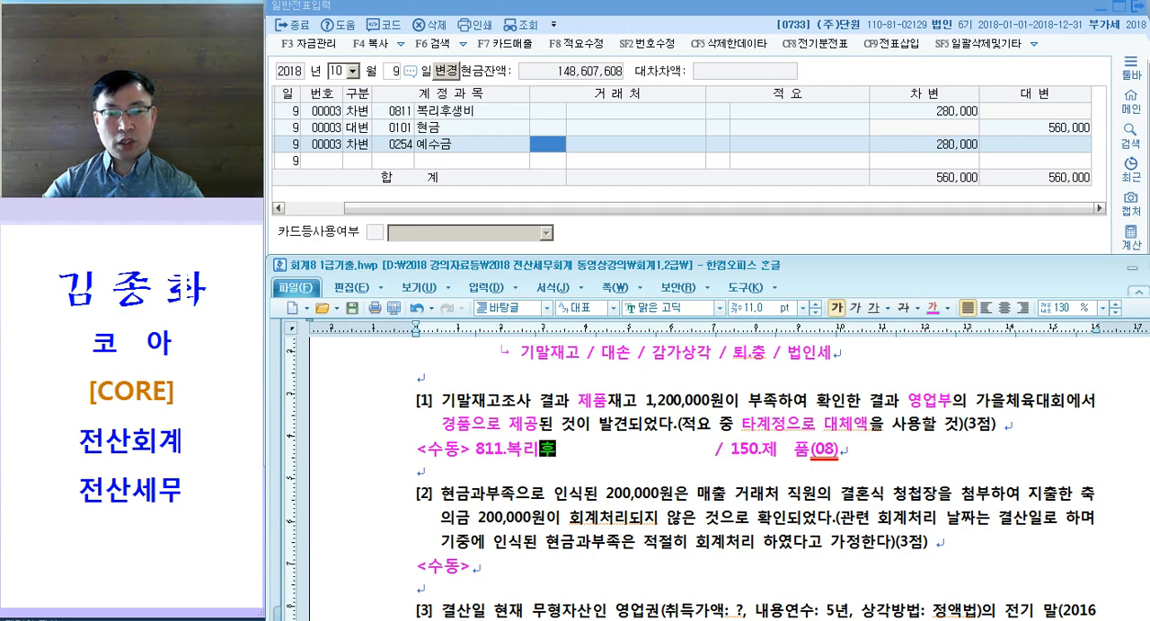
type("비")
left_click_drag(476, 449, 977, 459)
left_click(971, 461)
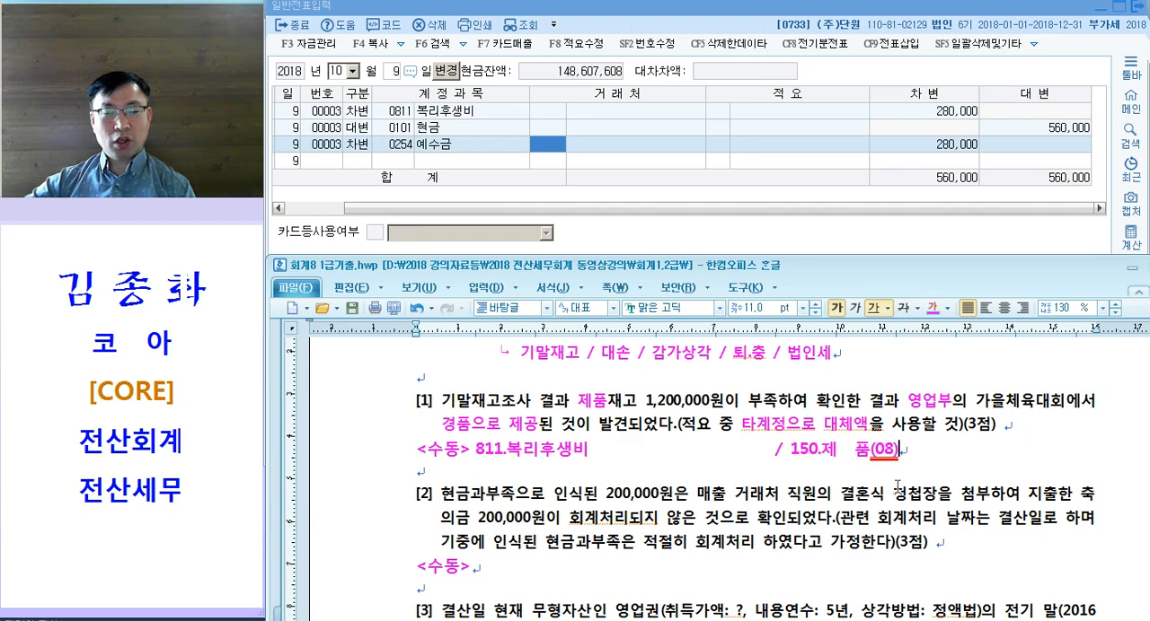
Step: Switch to 일반전표입력 in KcLep and set the voucher date to 12월 31일
left_click(466, 118)
key("Escape")
key("Escape")
type("1")
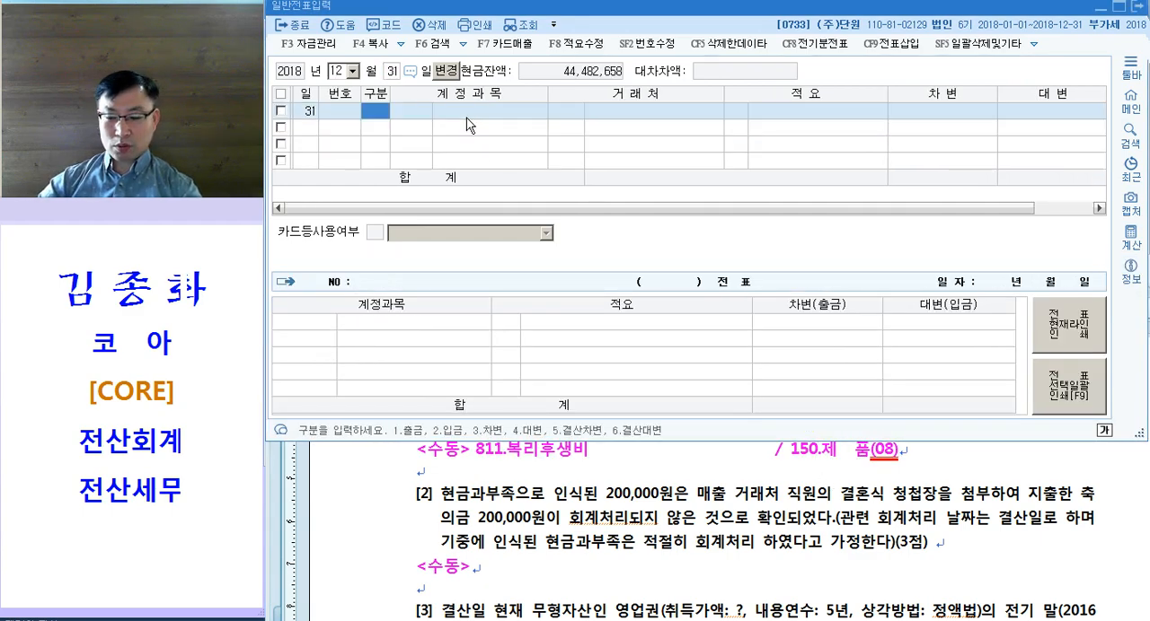
type("2314")
Step: Start a 대변 line with account 150 제품 and 적요 8, 타계정으로 대체액 손익계산서 반영분
key("Return")
type("153")
key("Return")
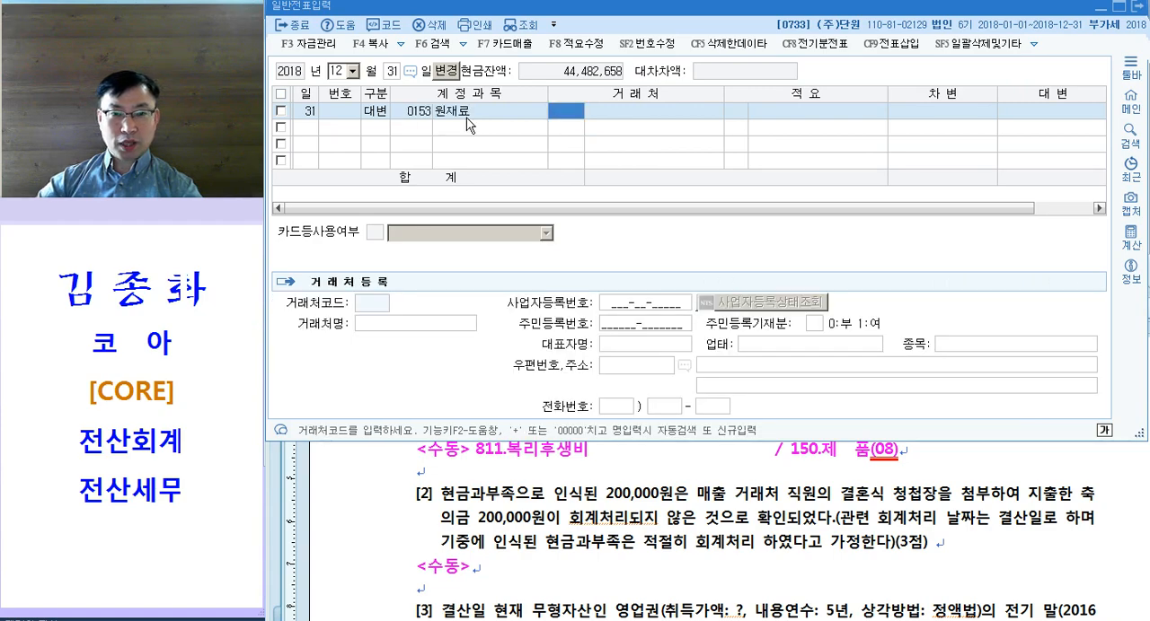
left_click(466, 118)
type("150")
key("Return")
key("Return")
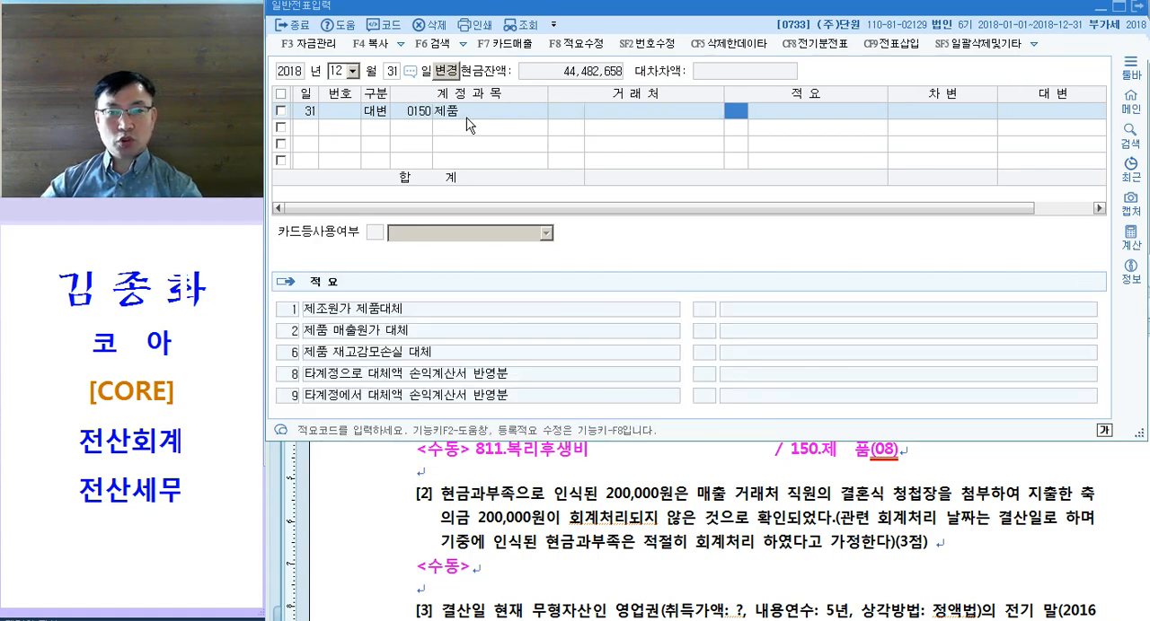
left_click(734, 116)
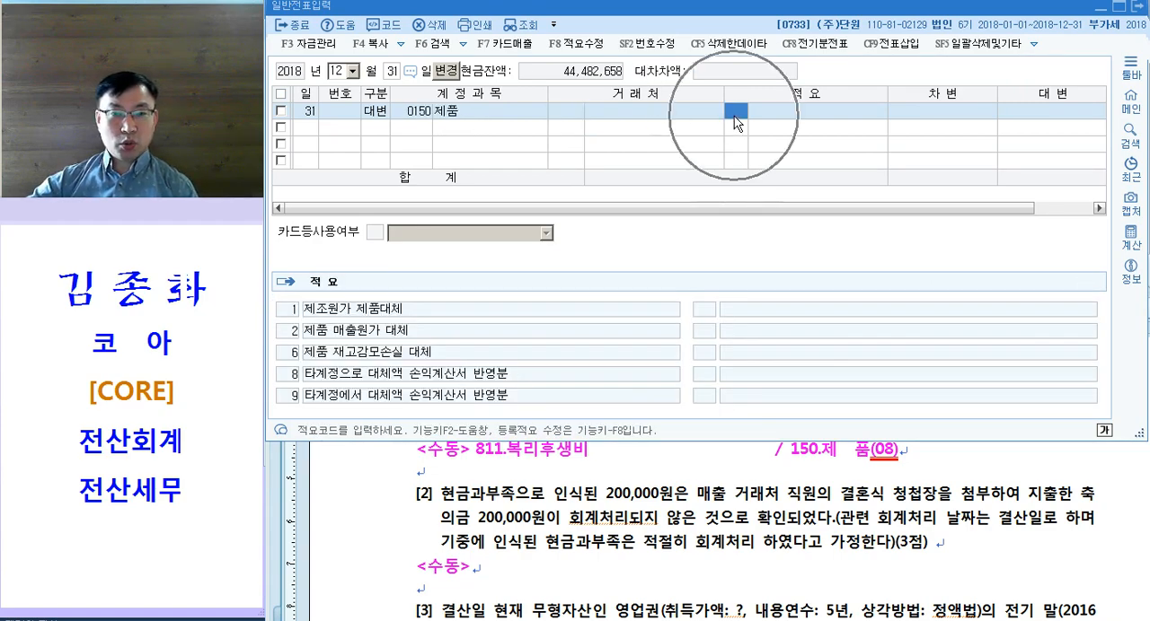
type("8")
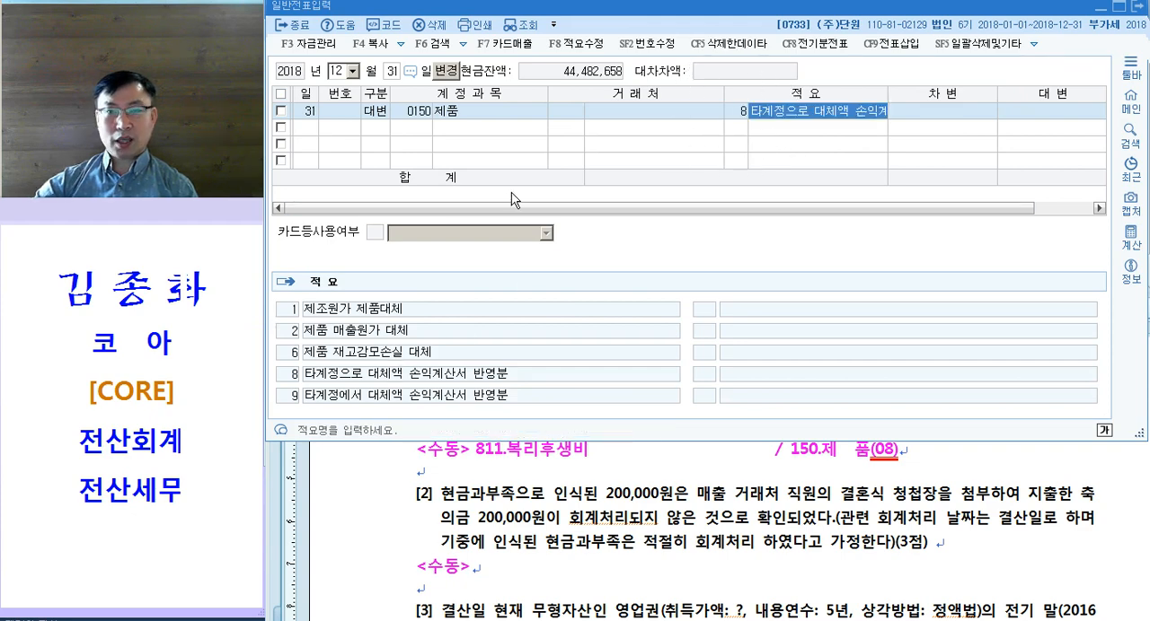
key("Return")
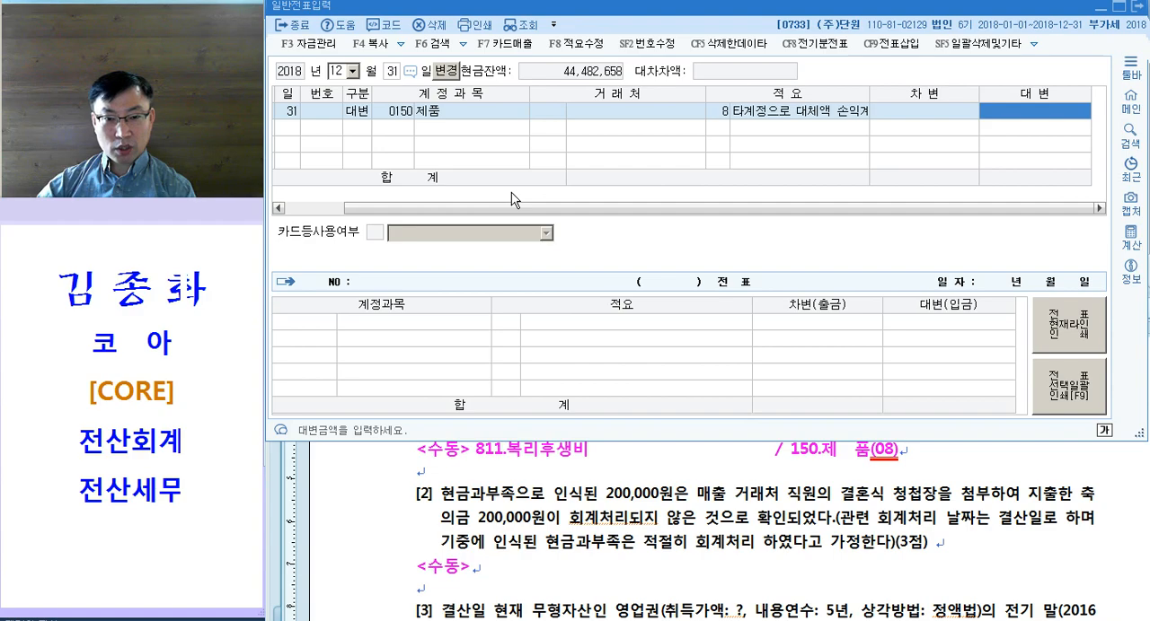
Step: Check question [1] in the exam document and enter 1,200,000 as the 제품 line's credit amount in KcLep
left_click(648, 508)
scroll(667, 501, "up", 3)
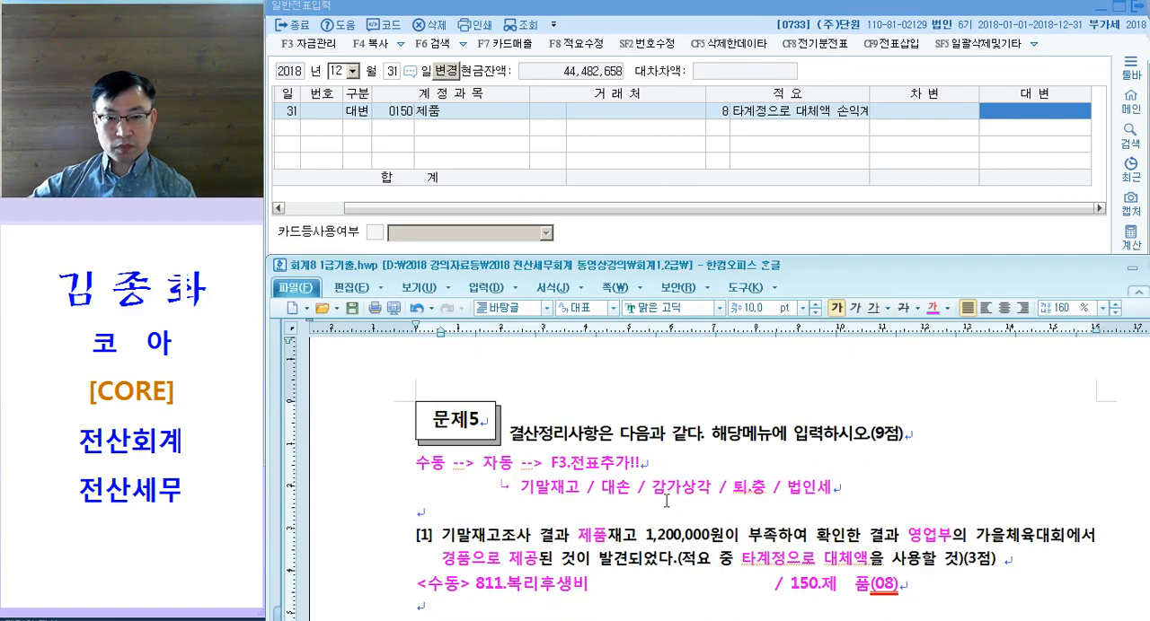
left_click(1022, 112)
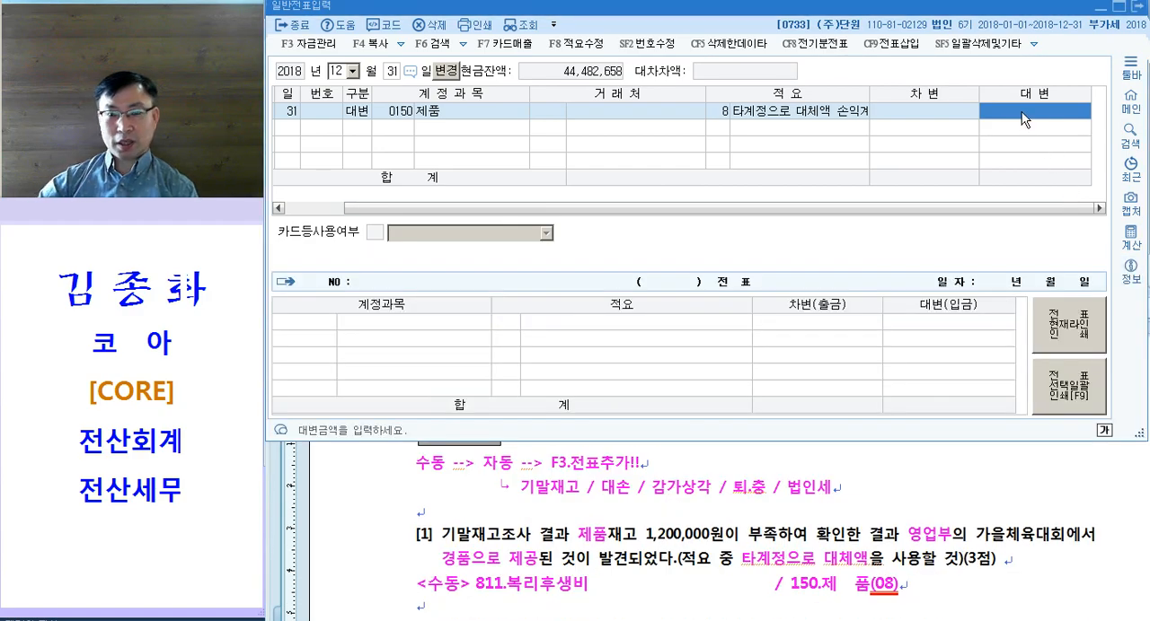
type("1,200,000")
key("Return")
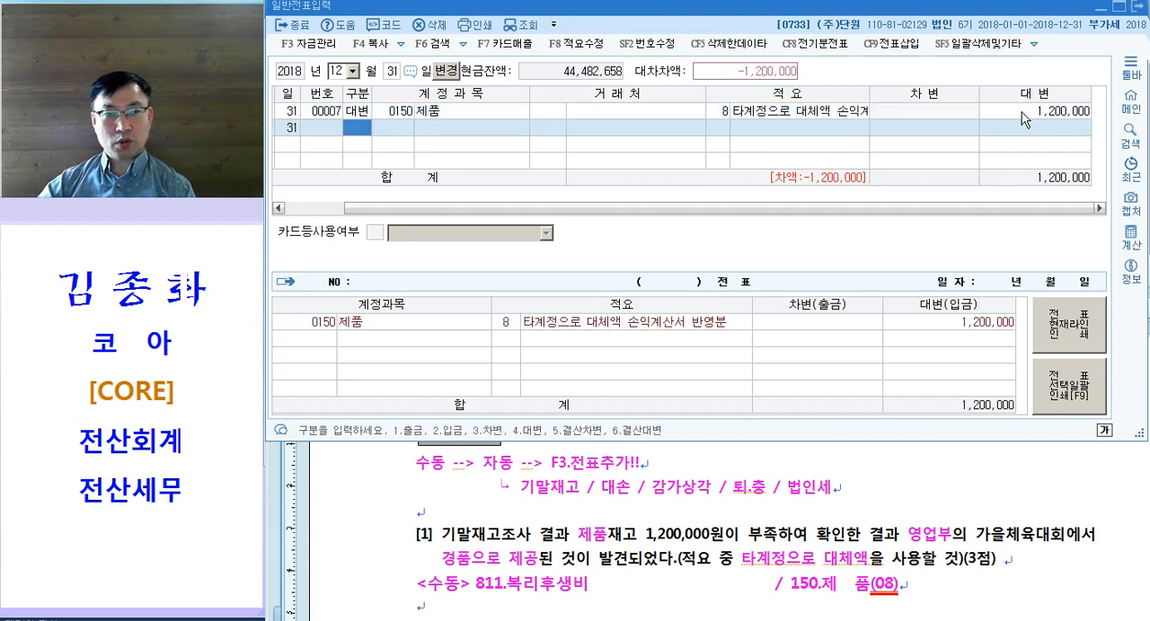
Step: Add the balancing 차변 line with account 811 복리후생비 for 1,200,000
type("3811")
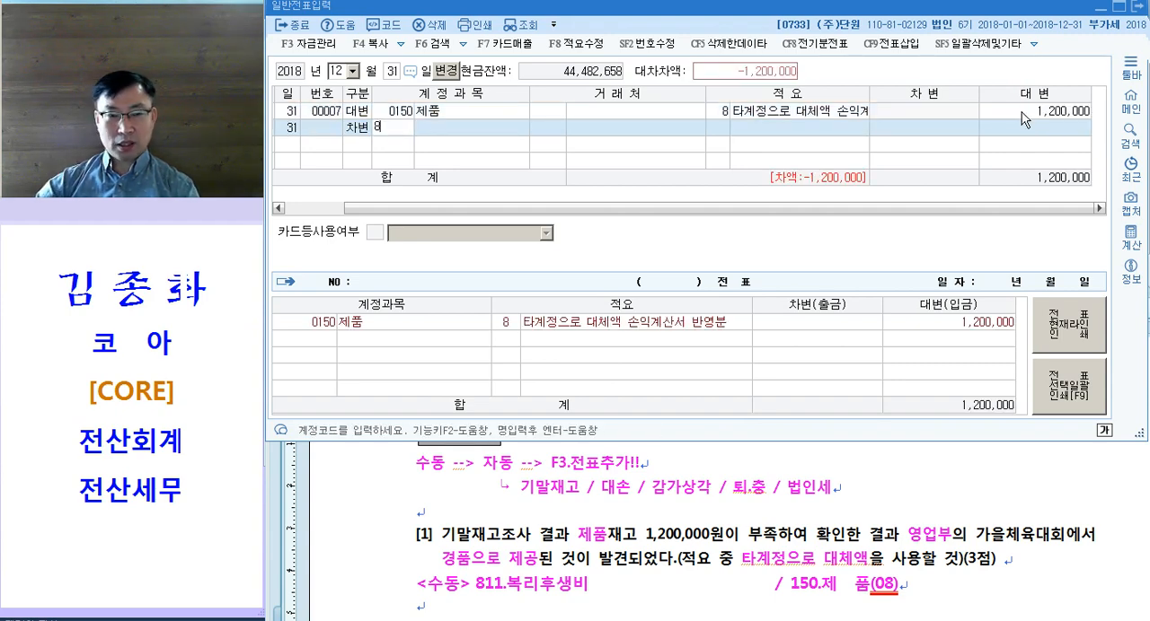
key("Return")
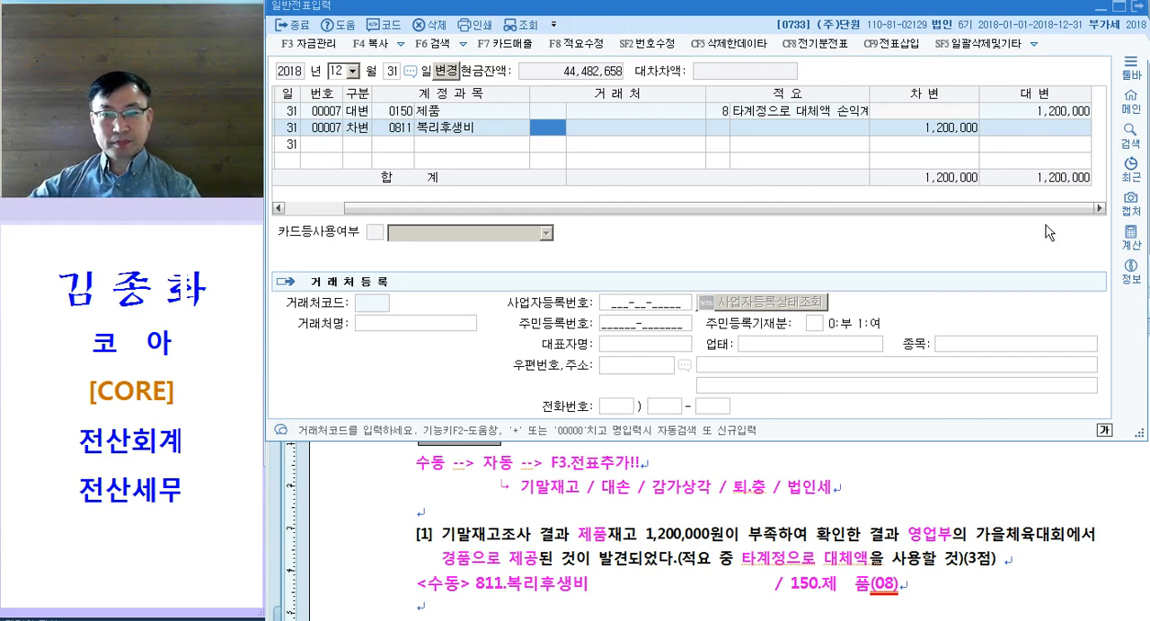
left_click(726, 120)
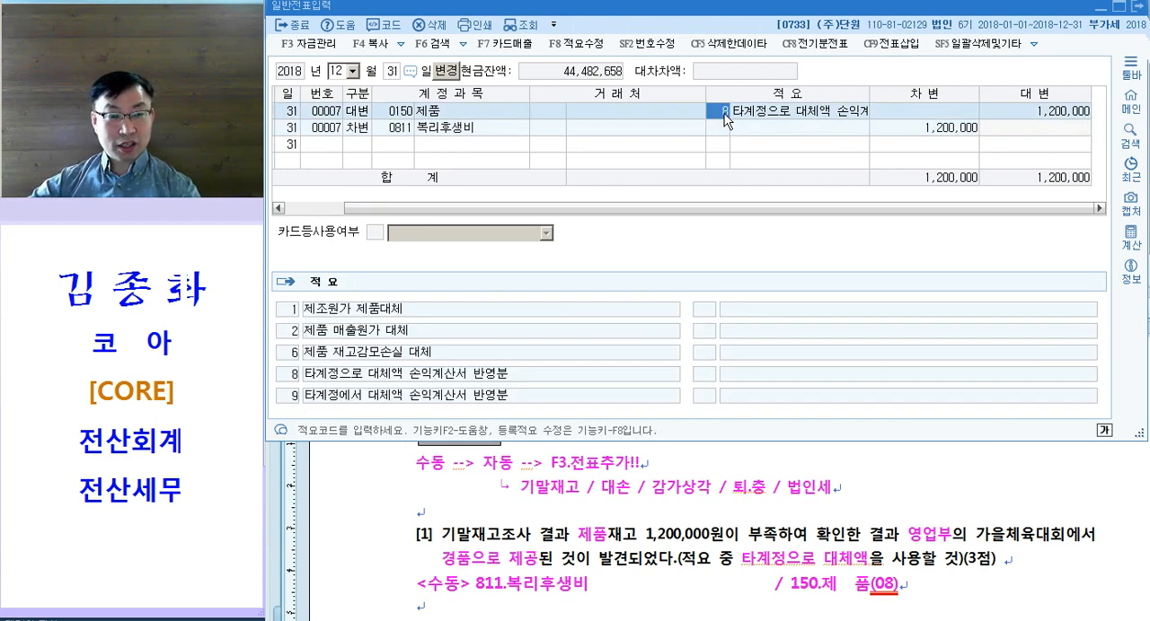
Step: In the Hangul exam document, colour "현금과부족" and "매출 거래처 직원의" in question [2] magenta
left_click(687, 463)
scroll(685, 468, "down", 3)
left_click_drag(442, 432, 514, 432)
left_click(618, 415)
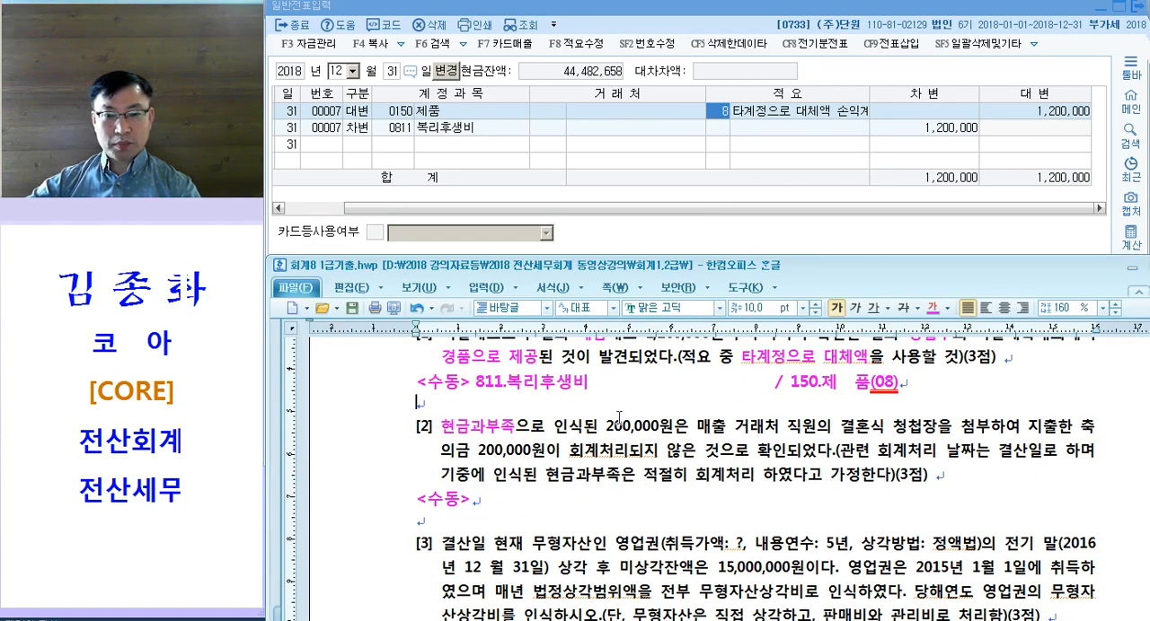
left_click_drag(691, 430, 831, 434)
key("ctrl+m")
key("d")
left_click(892, 440)
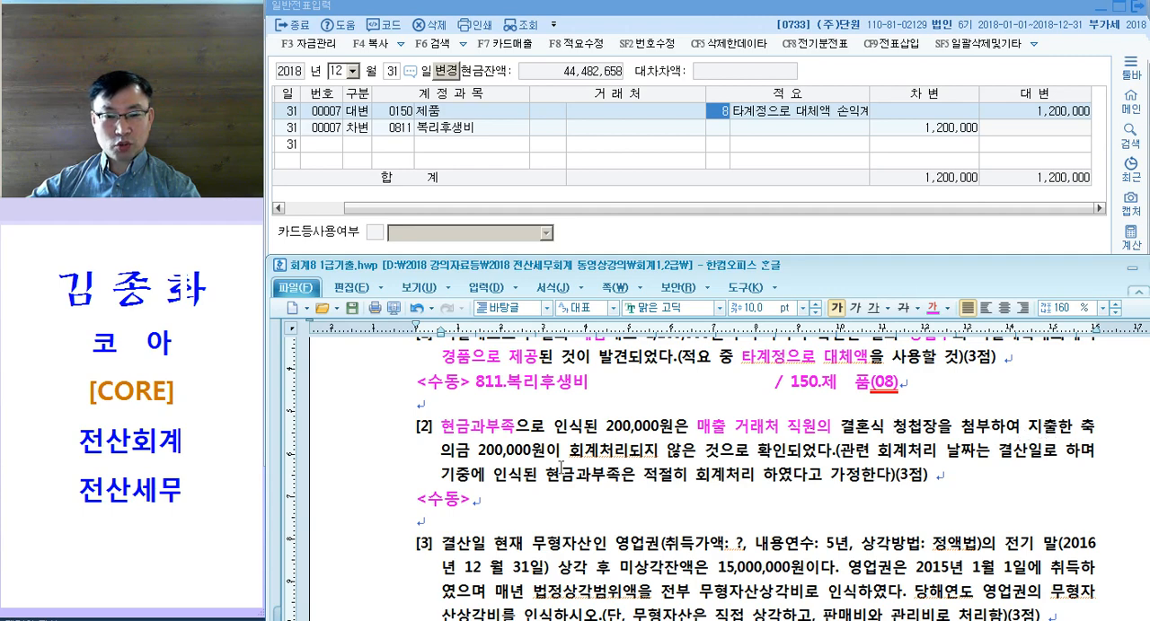
Step: Read the rest of question [2], including the 결산일 condition and the assumption on how the 현금과부족 was booked
left_click_drag(555, 458, 721, 455)
left_click(755, 451)
left_click_drag(878, 454, 1047, 466)
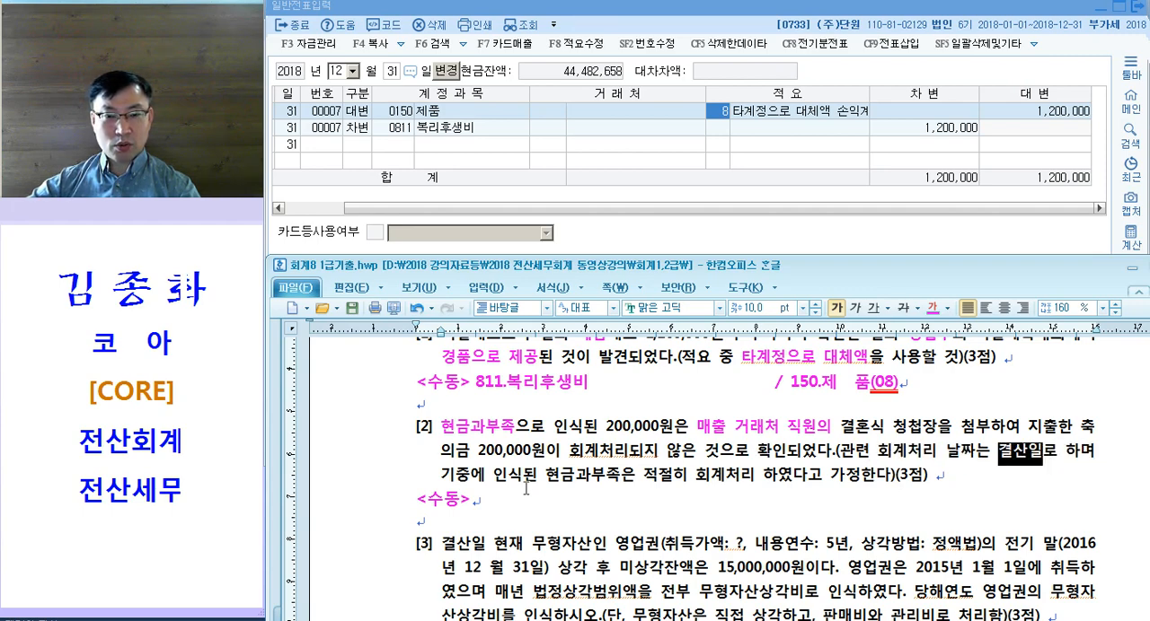
left_click(451, 483)
left_click_drag(643, 476, 846, 478)
left_click(845, 478)
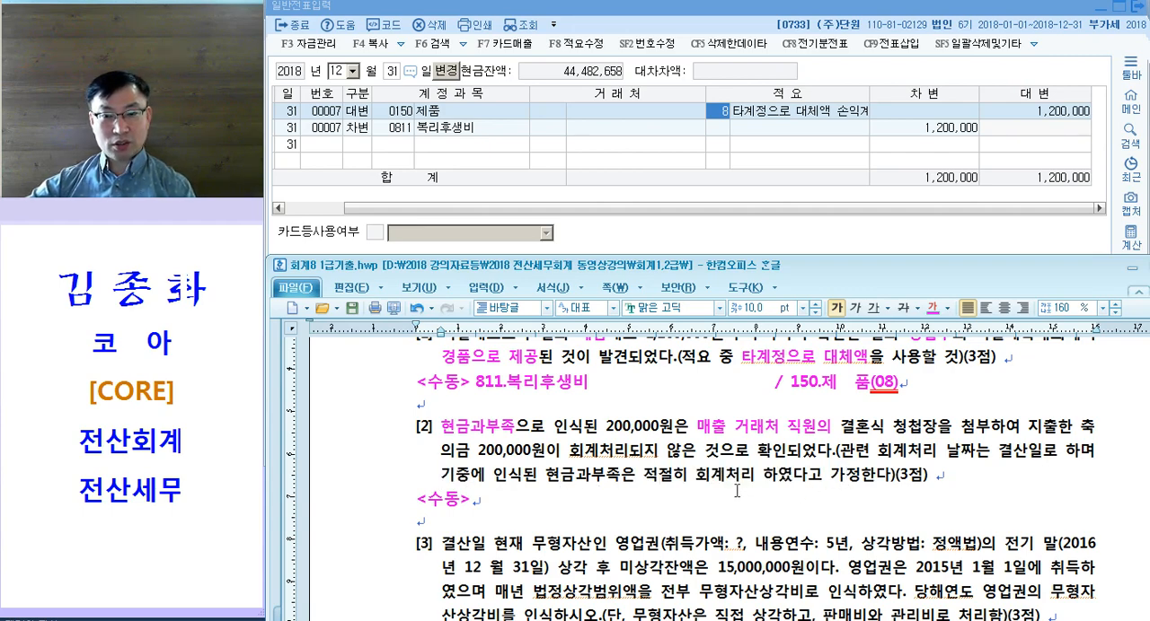
Step: Write "813." as the debit and "/ 현금과부족" as the credit on question [2]'s <수동> line
left_click(627, 500)
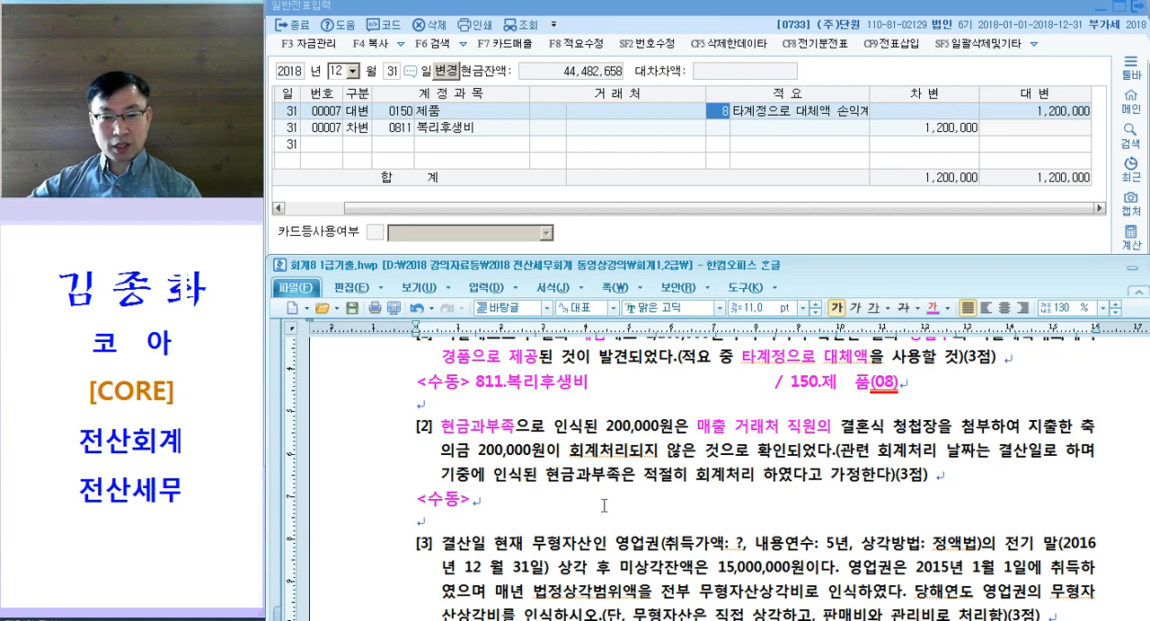
type("8")
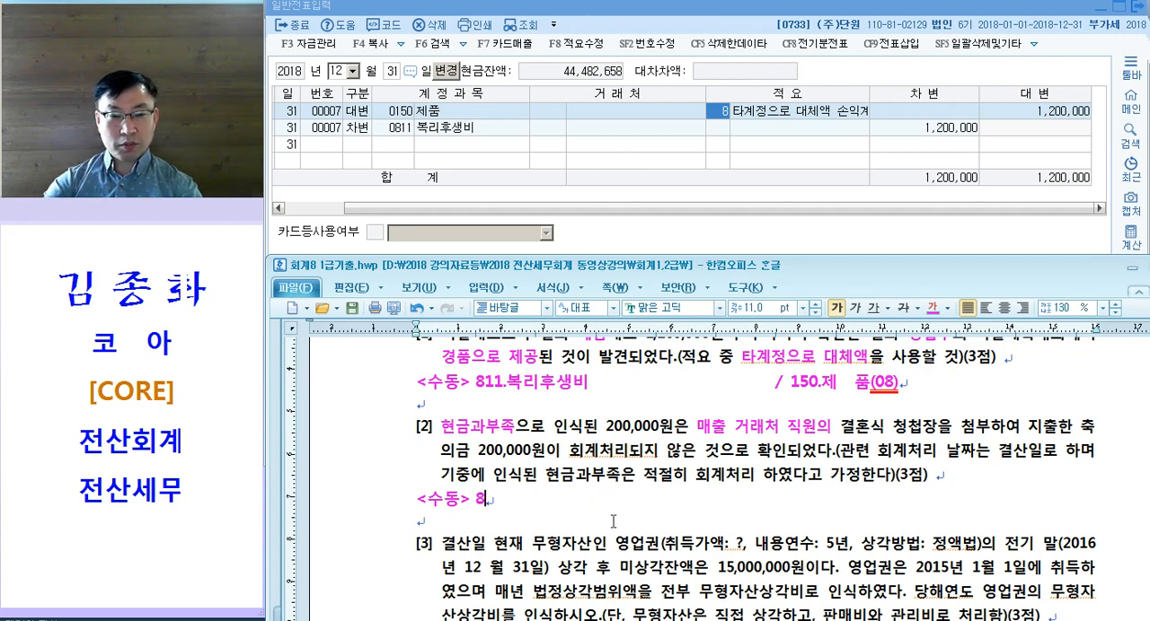
type("13.")
key("Tab")
key("Tab")
key("Tab")
key("Tab")
type("/ 현ㄱ금과부족")
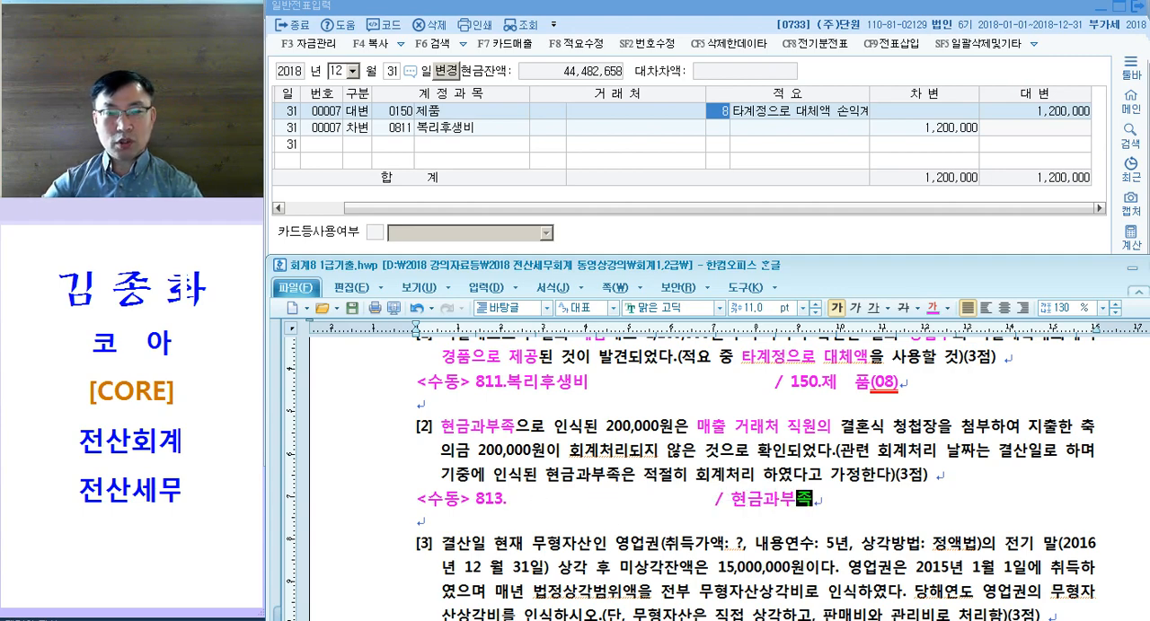
left_click_drag(486, 451, 561, 451)
left_click(669, 479)
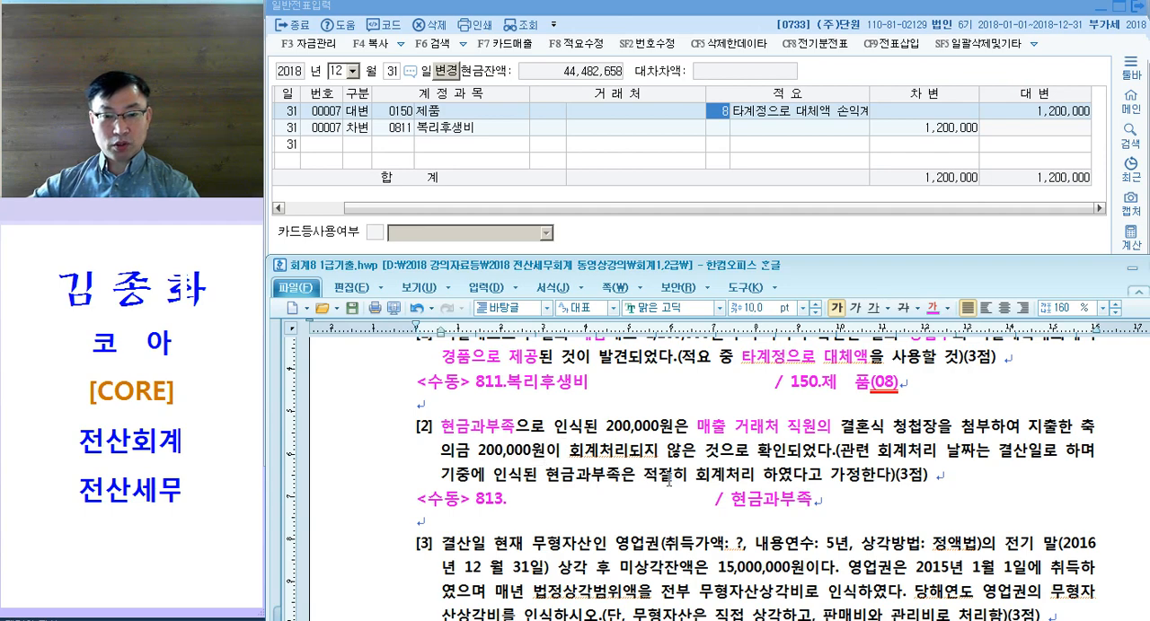
left_click(460, 499)
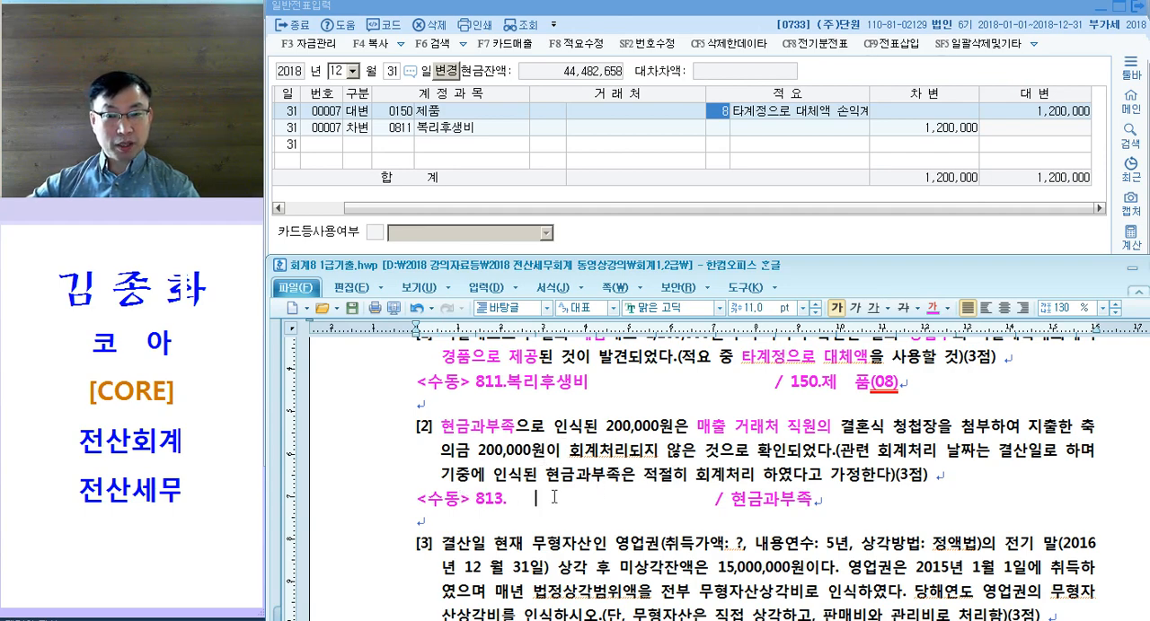
Step: In KcLep's 일반전표입력, add a new 차변 line with account 813 접대비 for 200,000
left_click(447, 161)
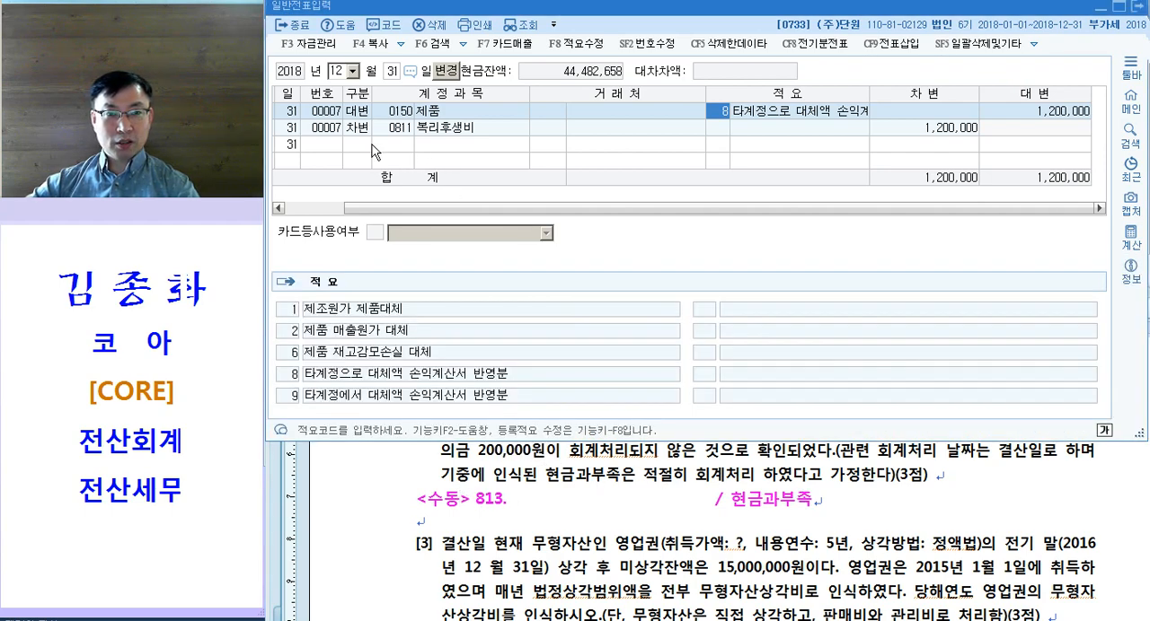
left_click(370, 144)
type("3813")
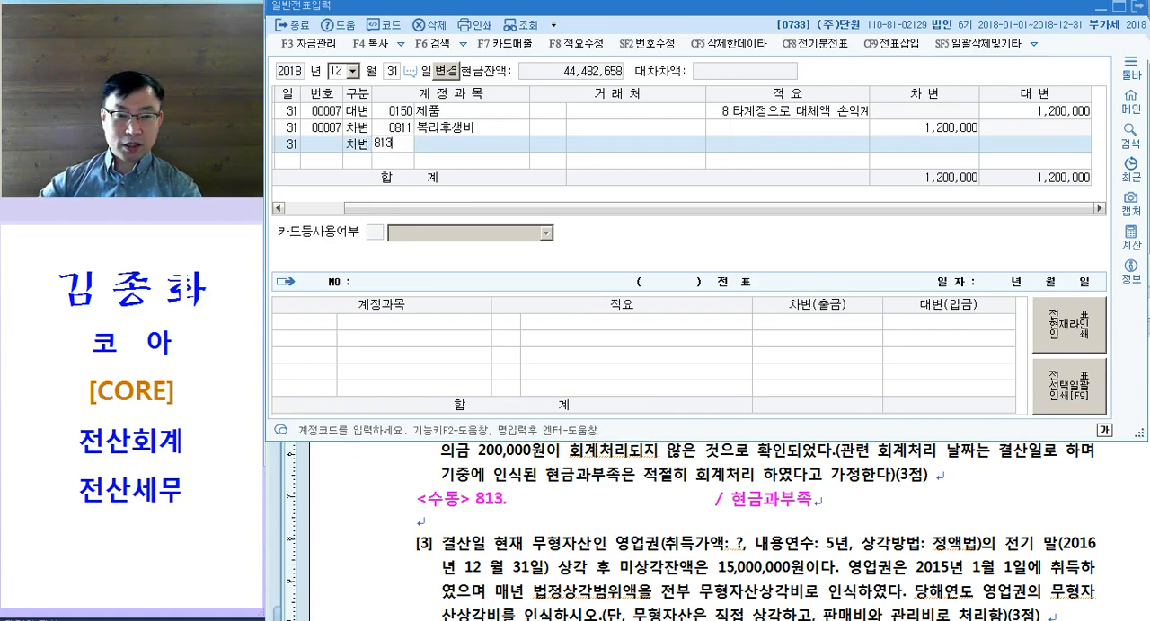
key("Return")
key("Return")
key("Return")
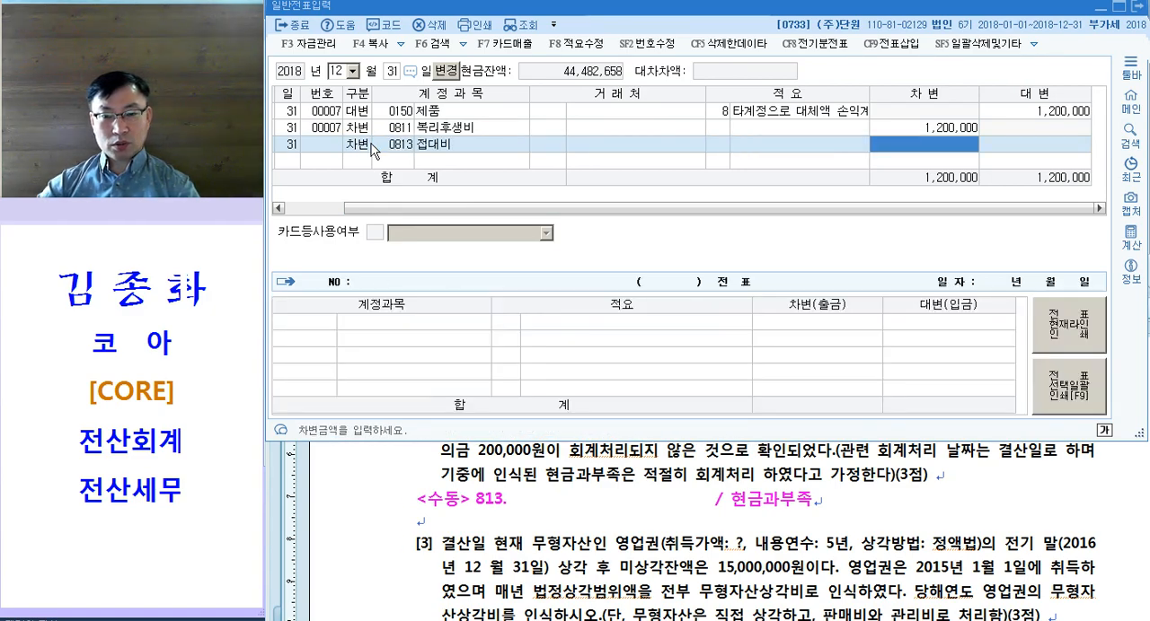
type("2000000")
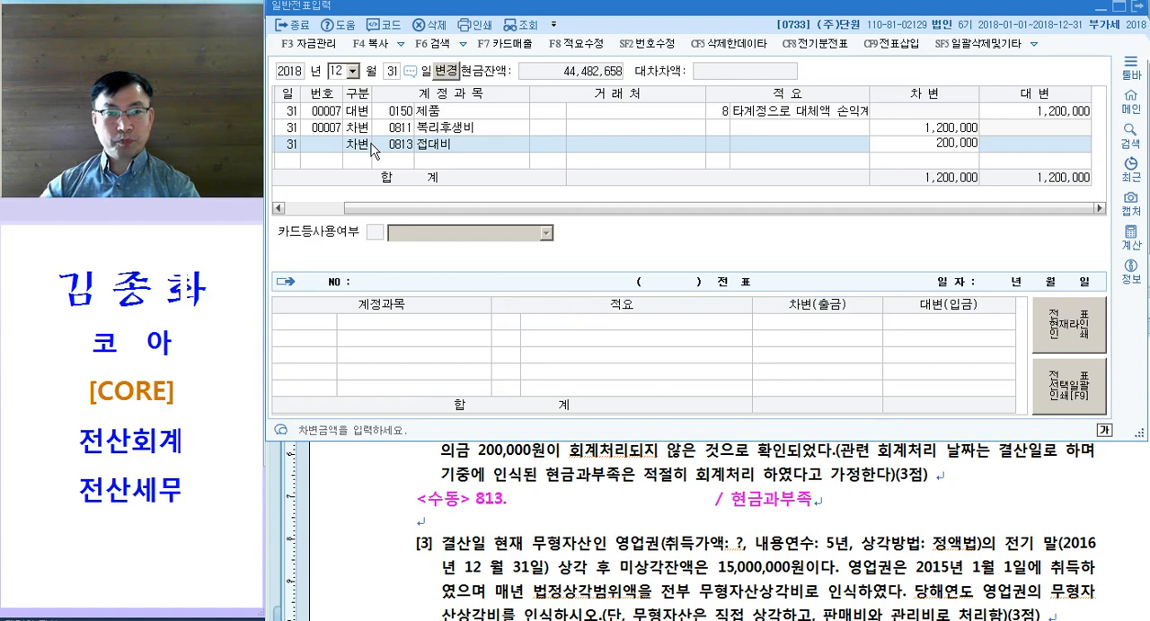
key("Return")
Step: Add the matching 대변 line for 200,000 with account 141 현금과부족
type("4현")
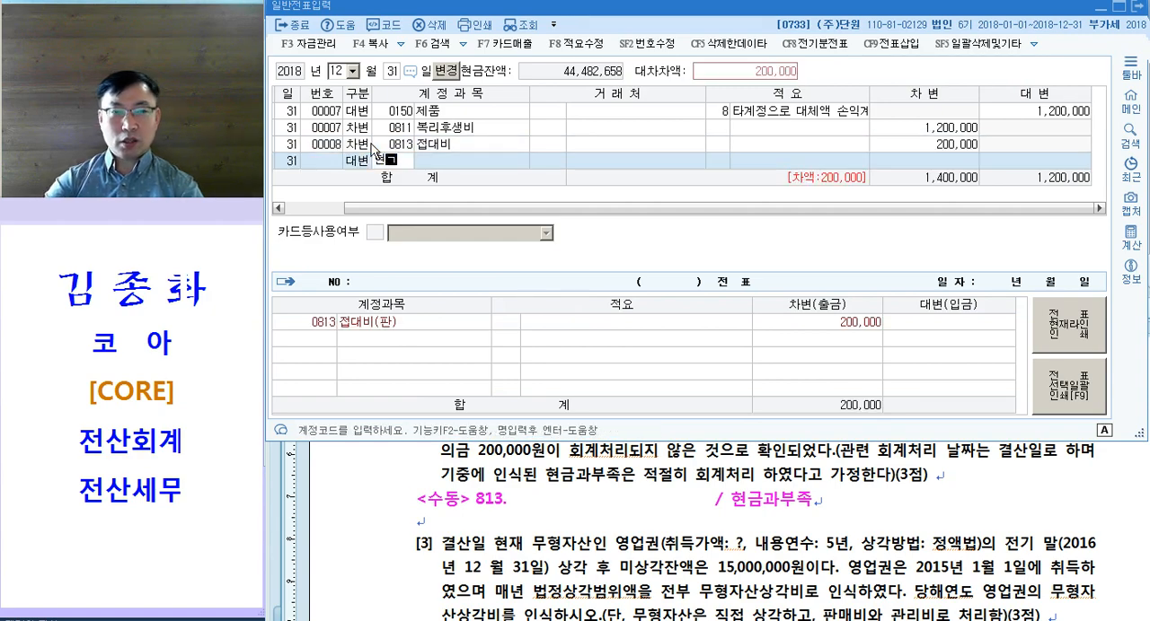
type("금")
key("Return")
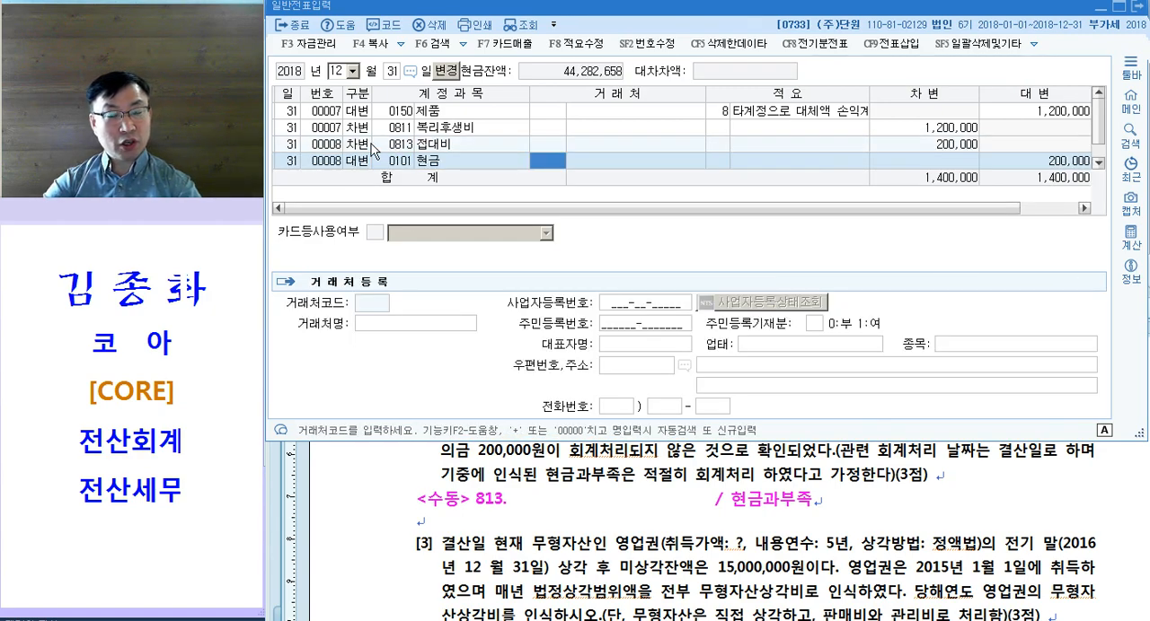
key("Left")
type("현그ㅁ")
type("과")
key("Return")
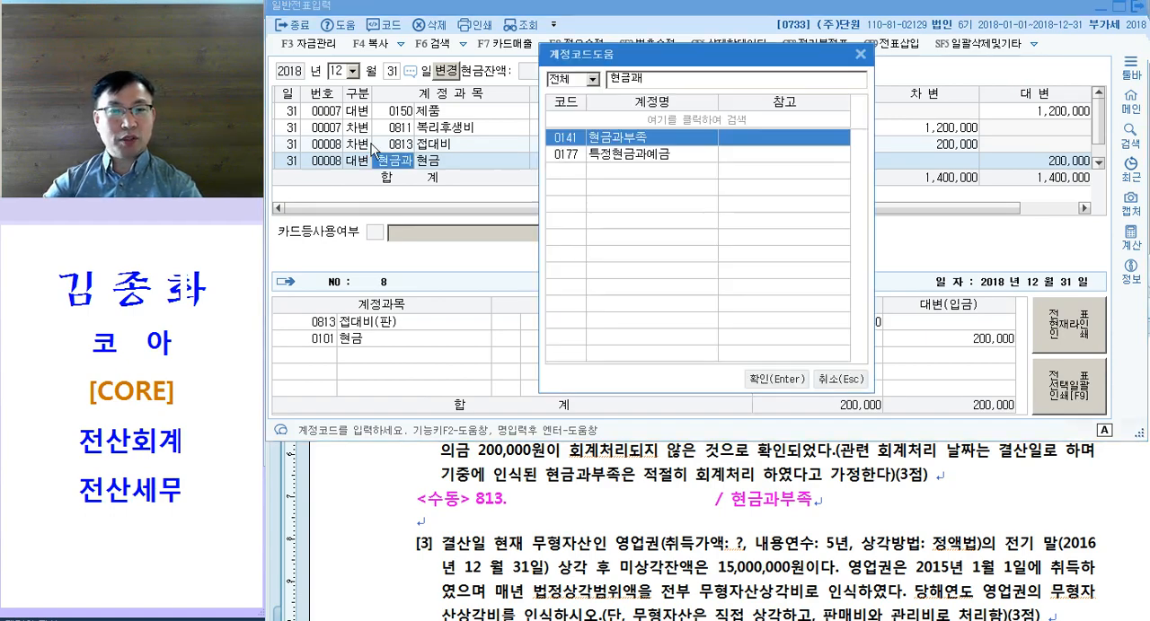
key("Return")
key("Return")
key("Return")
key("Return")
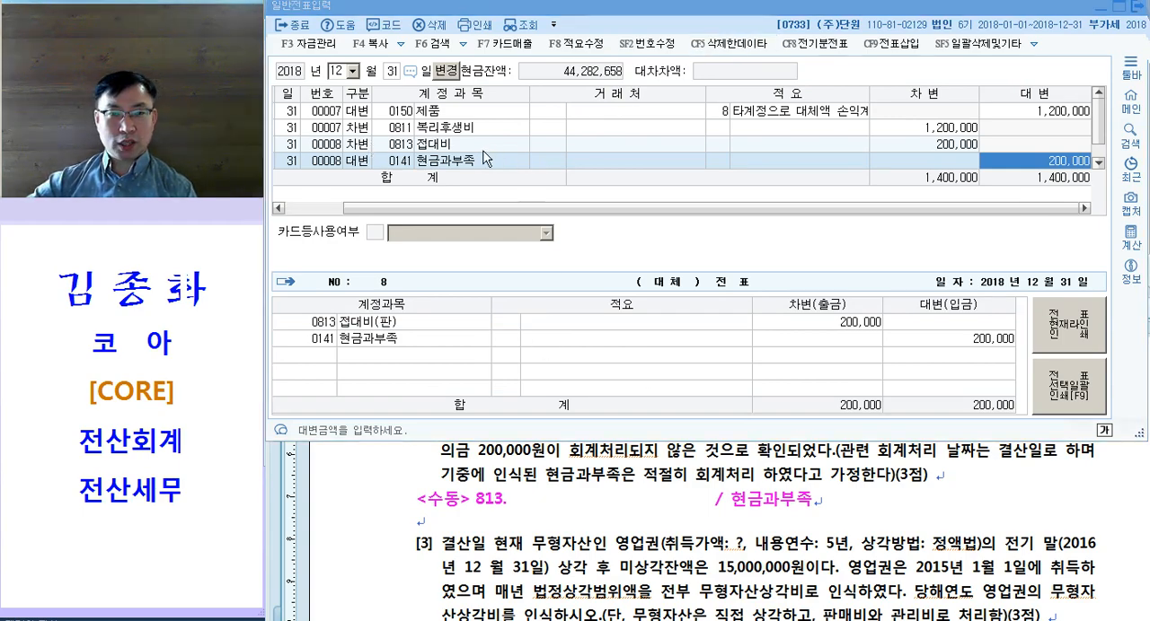
left_click(465, 147)
Step: Return to the Hangul exam document and colour "영업권" in question [3] magenta
left_click(525, 451)
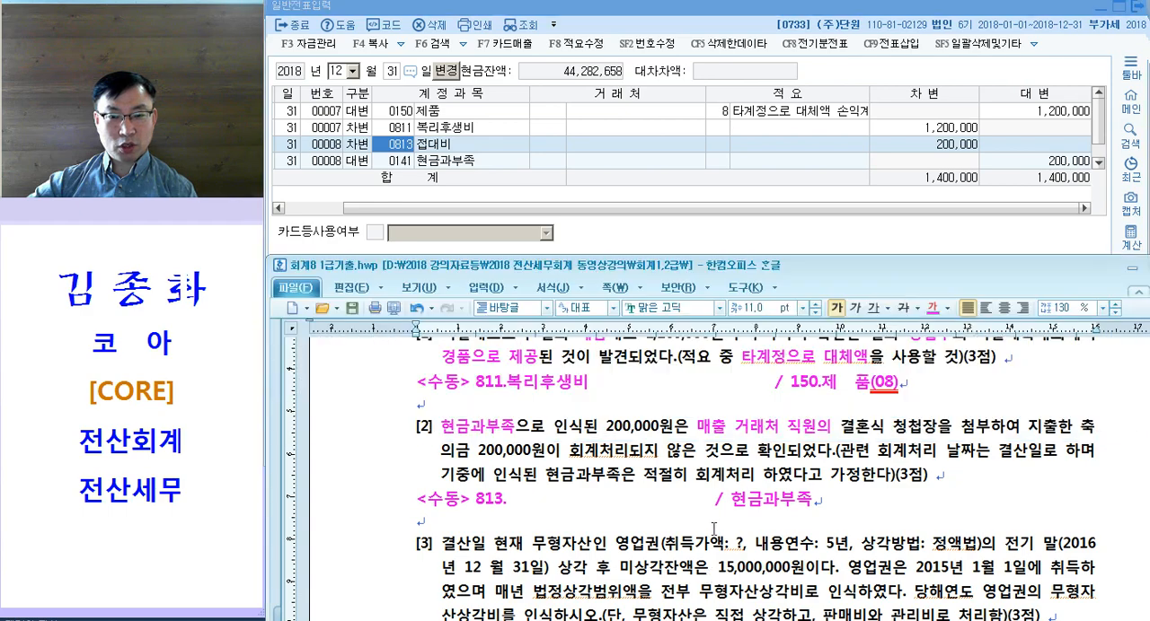
left_click_drag(697, 426, 801, 428)
scroll(755, 447, "down", 1)
scroll(647, 500, "down", 1)
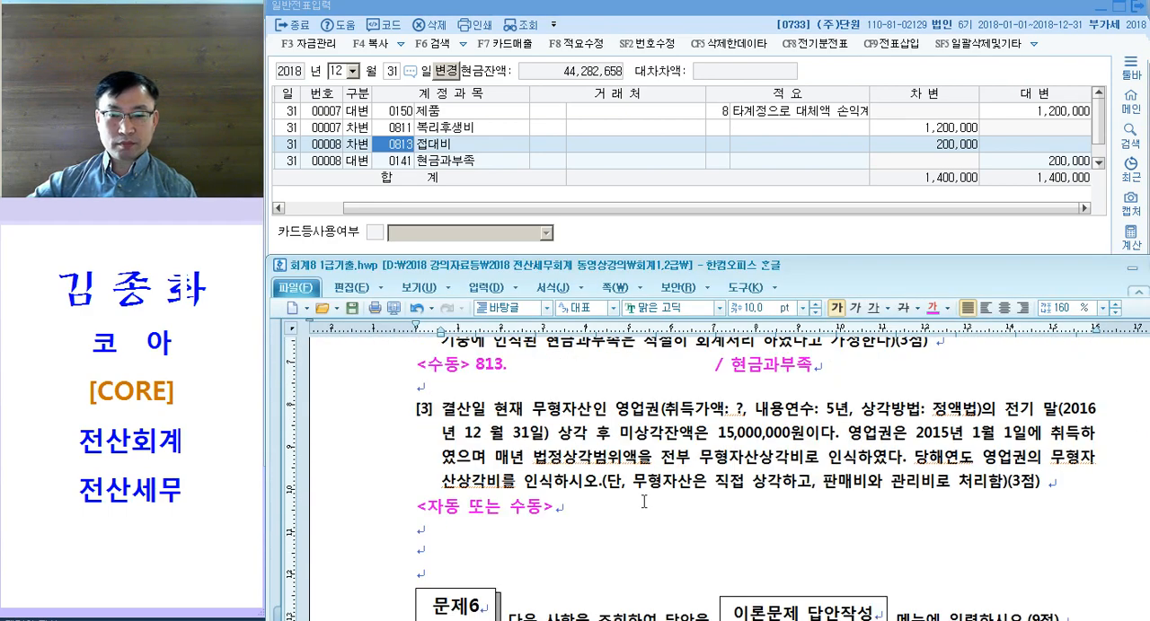
left_click_drag(609, 413, 658, 418)
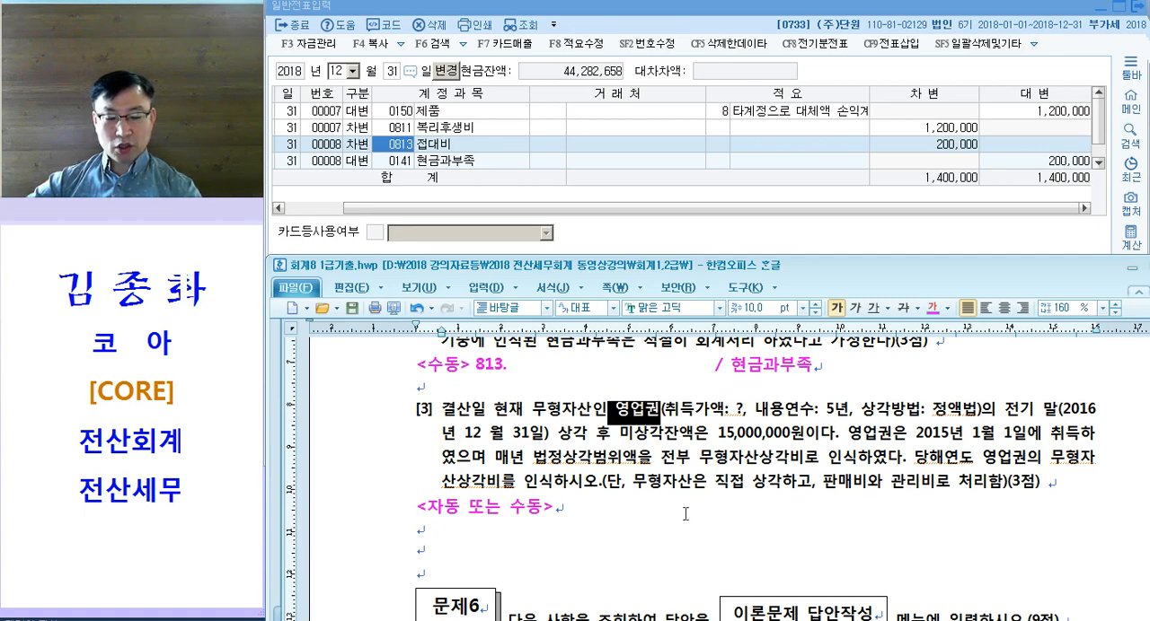
key("ctrl+m")
key("d")
Step: Colour the useful life "5년" and the depreciation method "정액법" in question [3] magenta
left_click_drag(826, 410, 849, 411)
key("ctrl+m")
key("d")
left_click_drag(933, 410, 974, 417)
key("ctrl+m")
key("d")
left_click(949, 441)
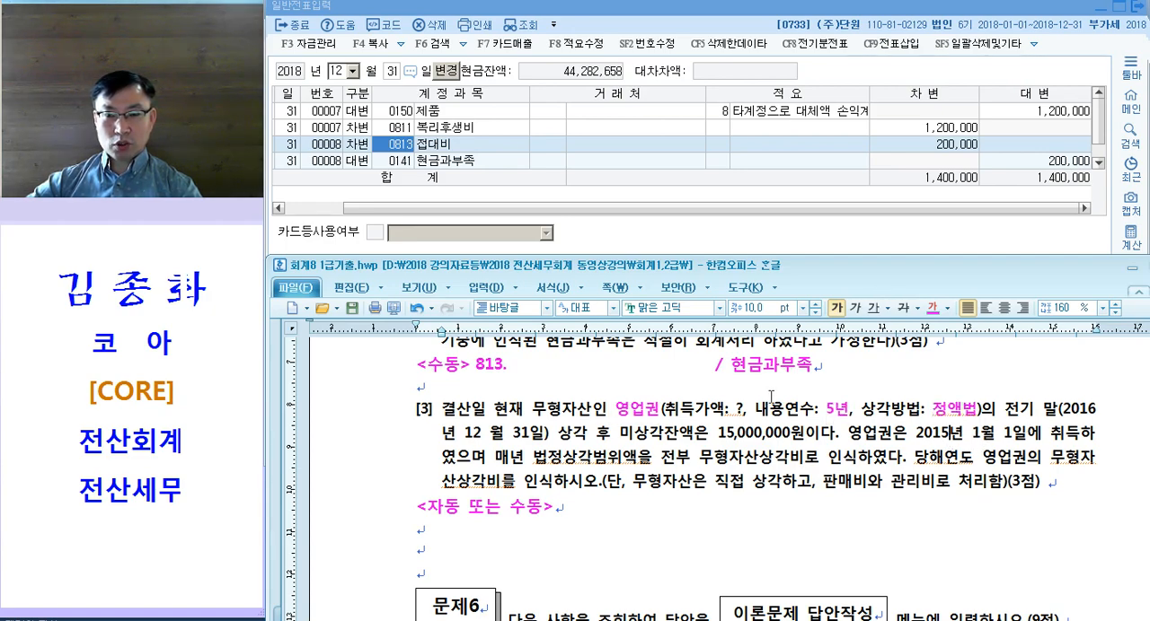
Step: Colour the unknown 취득가액 "?" and "미상각잔액은 15,000,000원" in question [3] magenta
left_click_drag(731, 409, 740, 410)
key("ctrl+m")
key("d")
left_click(787, 433)
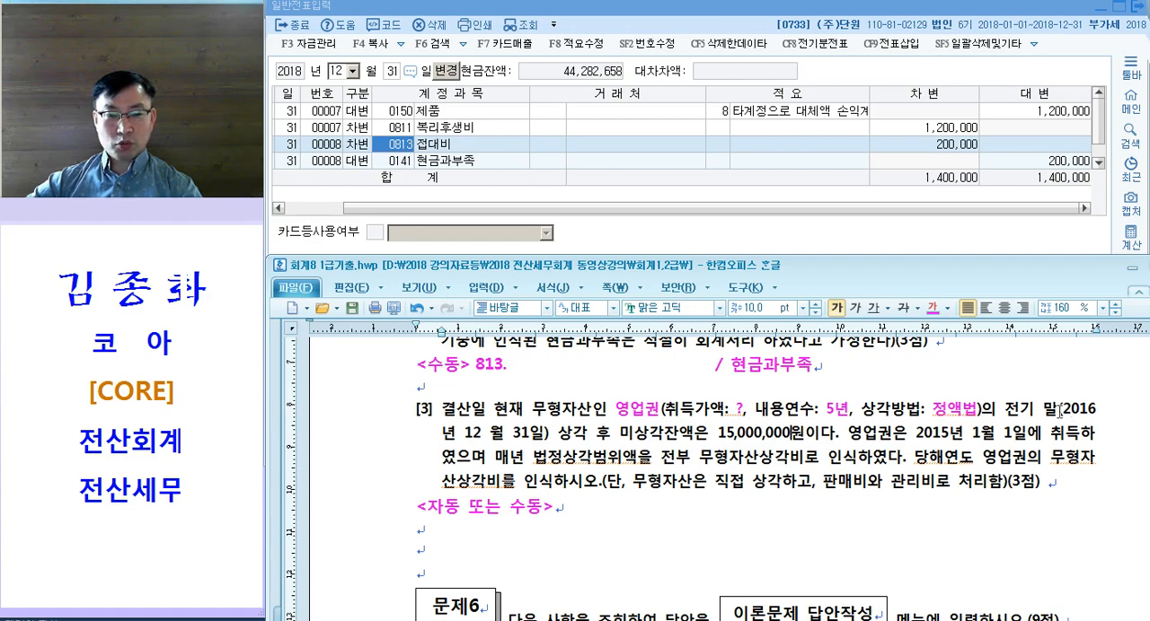
left_click_drag(617, 434, 805, 433)
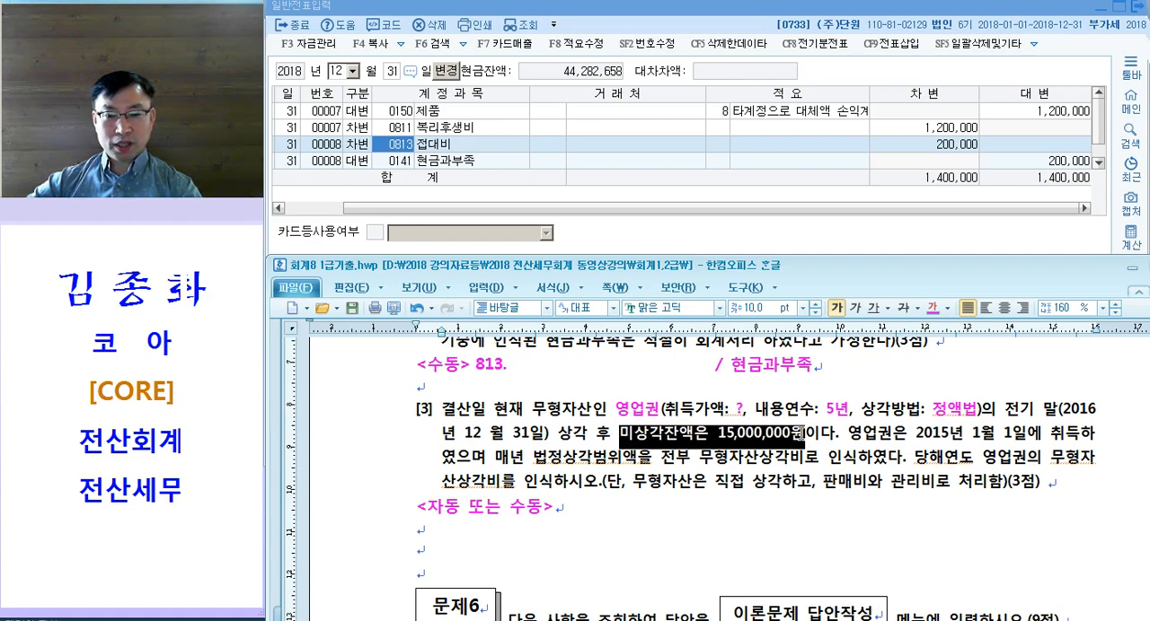
key("ctrl+m")
key("d")
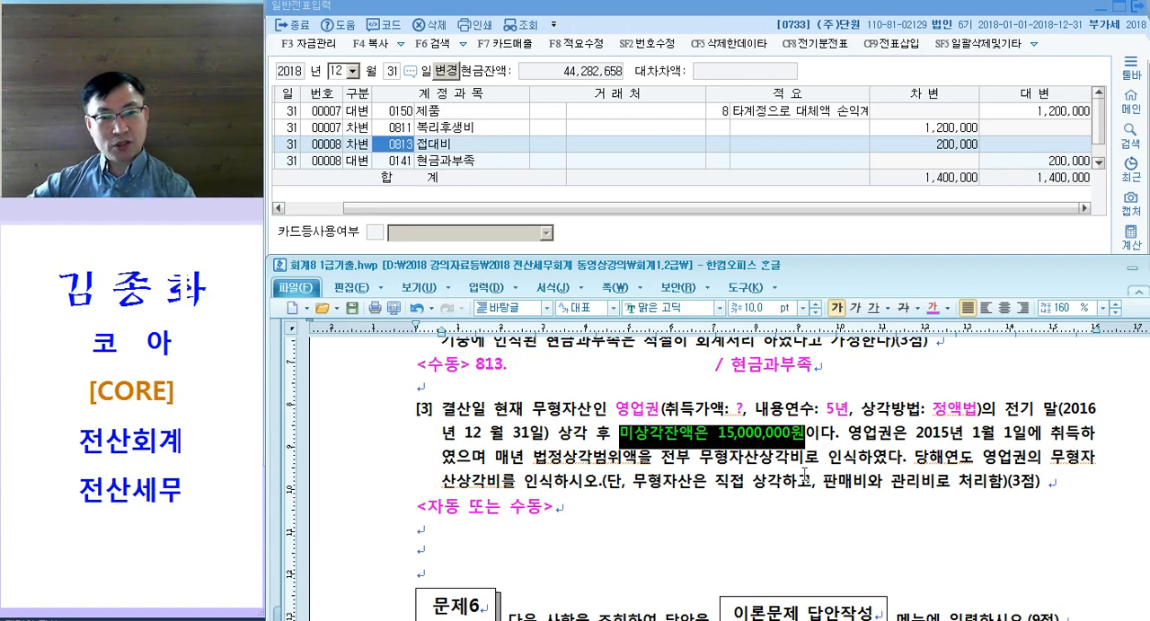
Step: Colour the acquisition date "2015년 1월 1일에 취득" in question [3] magenta
left_click(1051, 420)
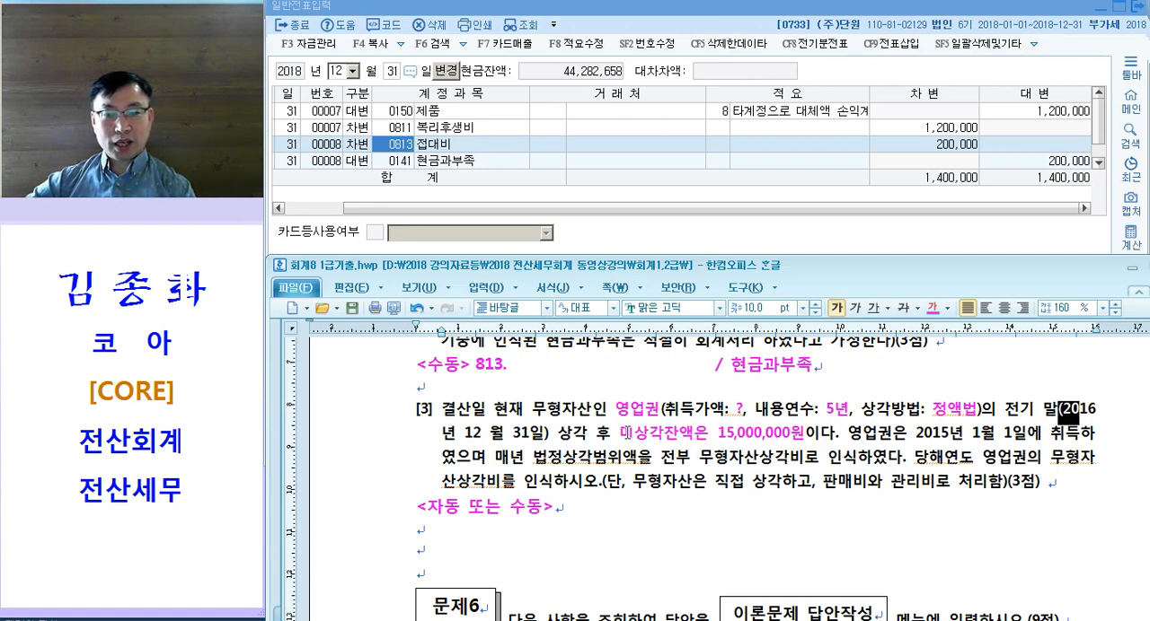
left_click_drag(634, 434, 806, 434)
left_click(762, 454)
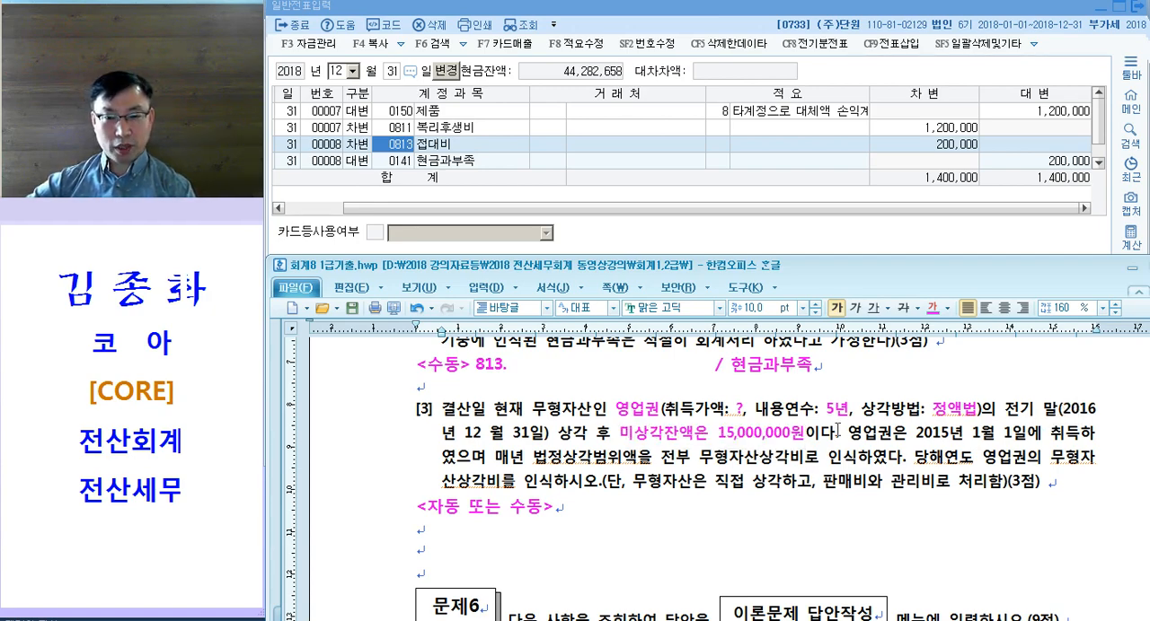
left_click_drag(821, 408, 849, 413)
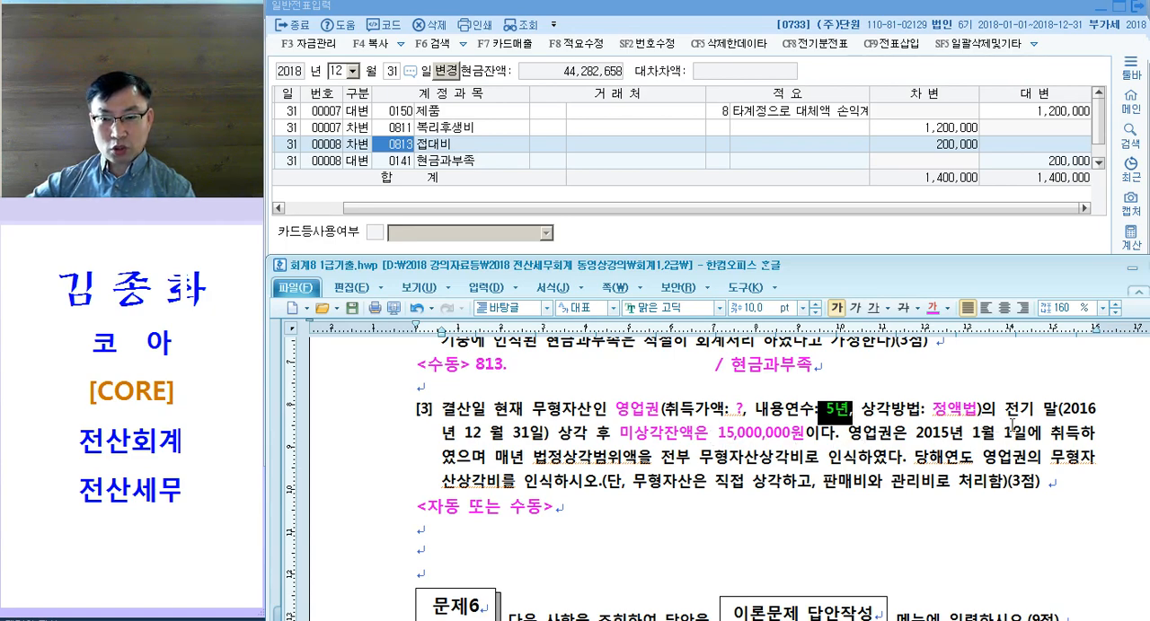
left_click(862, 438)
left_click_drag(909, 435, 1080, 436)
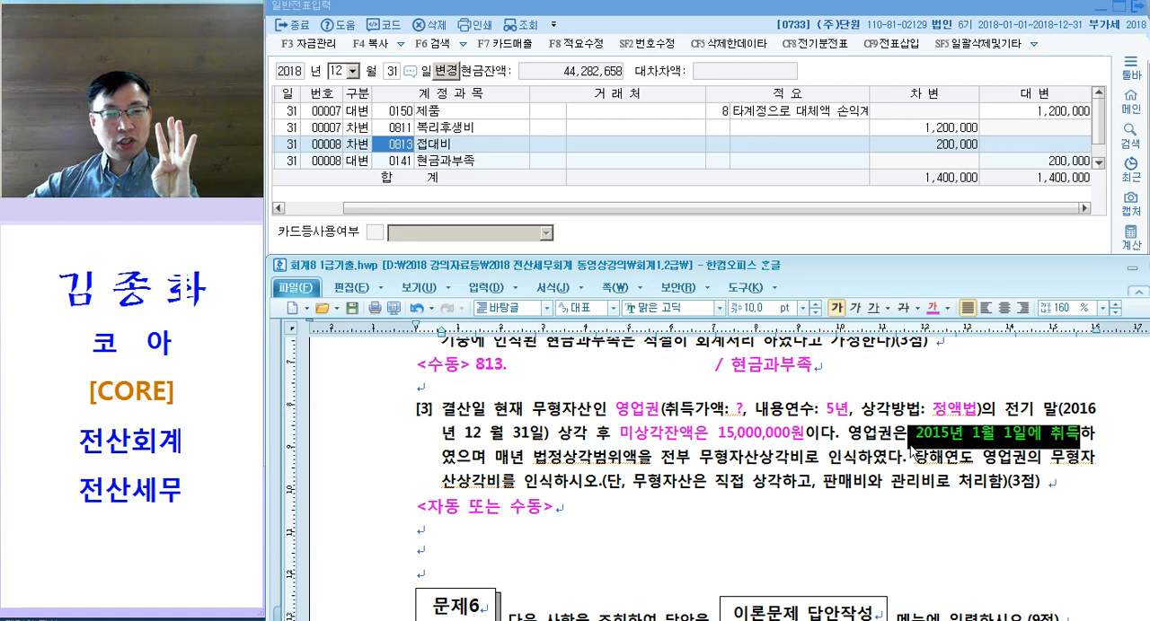
Step: Insert the calculation "/3년 = 5,000,000 상각" directly after "15,000,000원" in question [3]
left_click_drag(1043, 415, 555, 440)
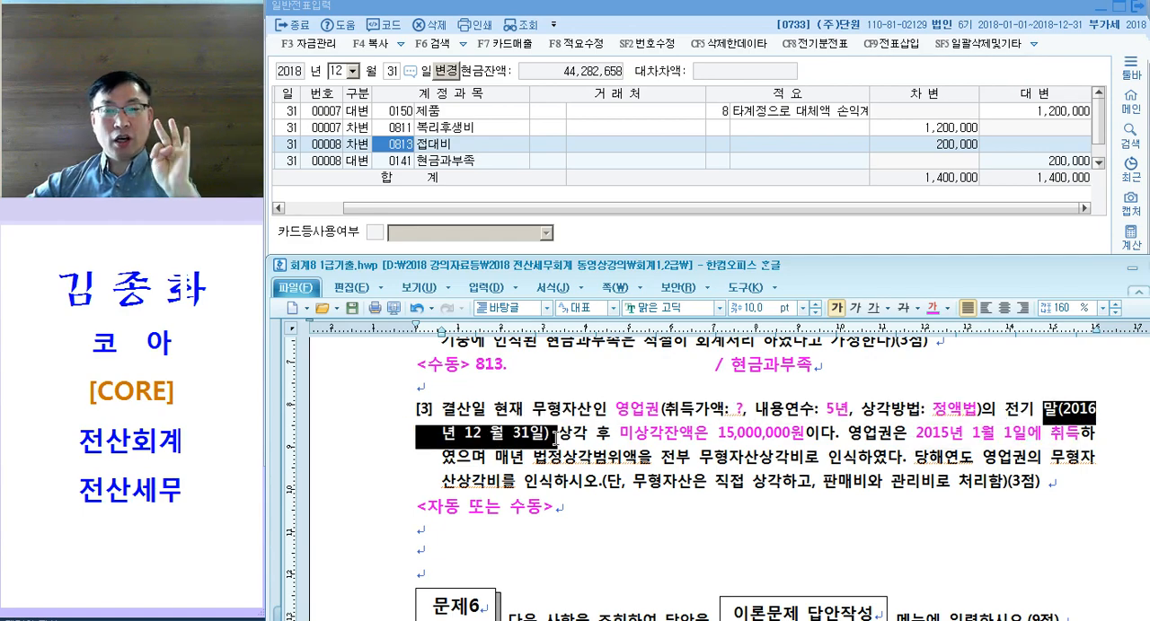
left_click_drag(647, 439, 810, 440)
left_click(817, 440)
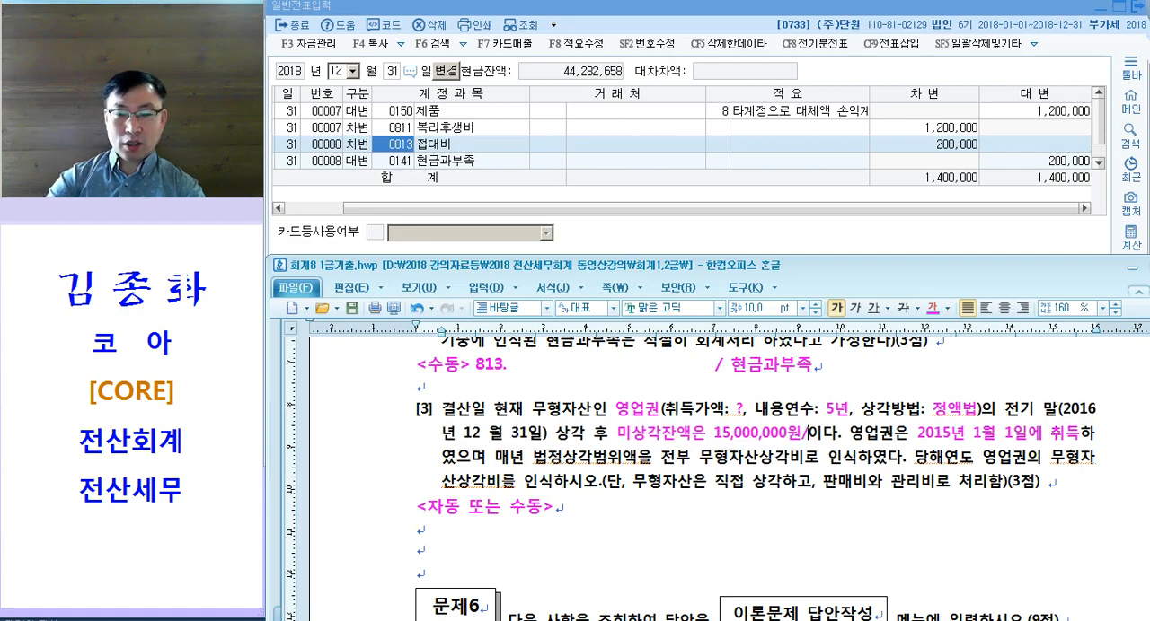
type("/3년 = 5")
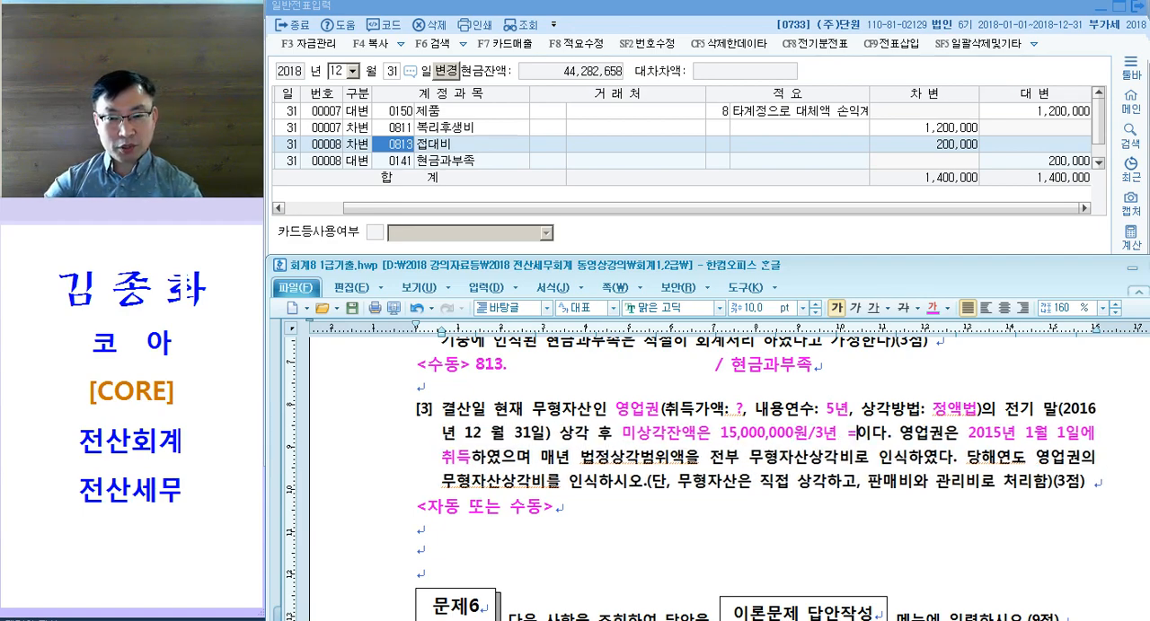
type(",000,000 상ㄱ")
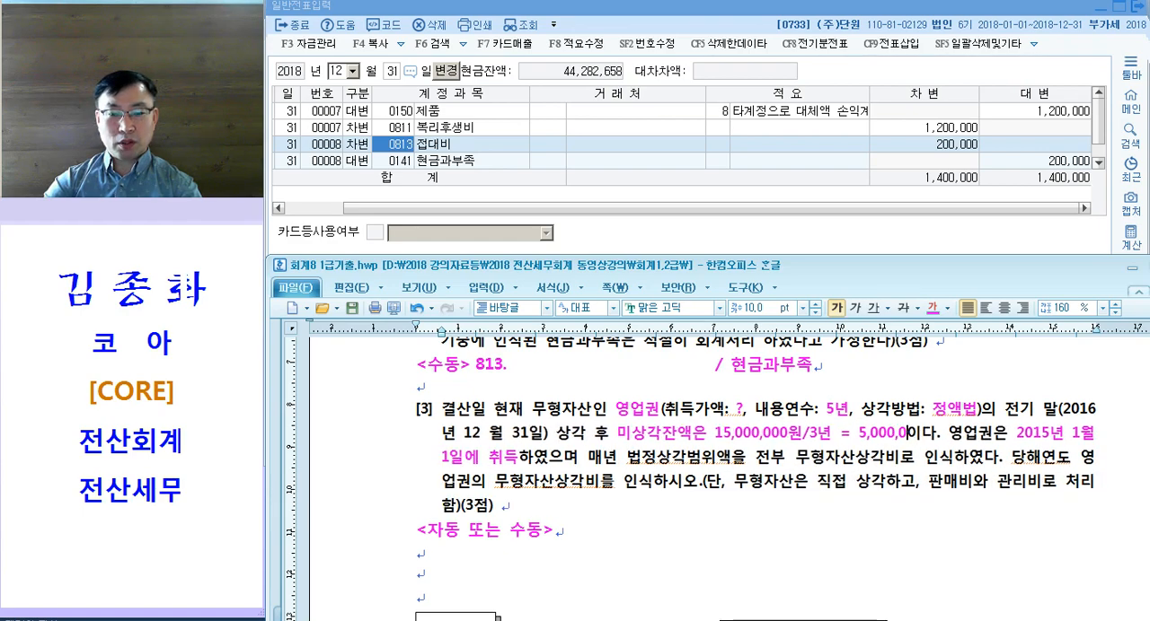
type("ㅏㄱ")
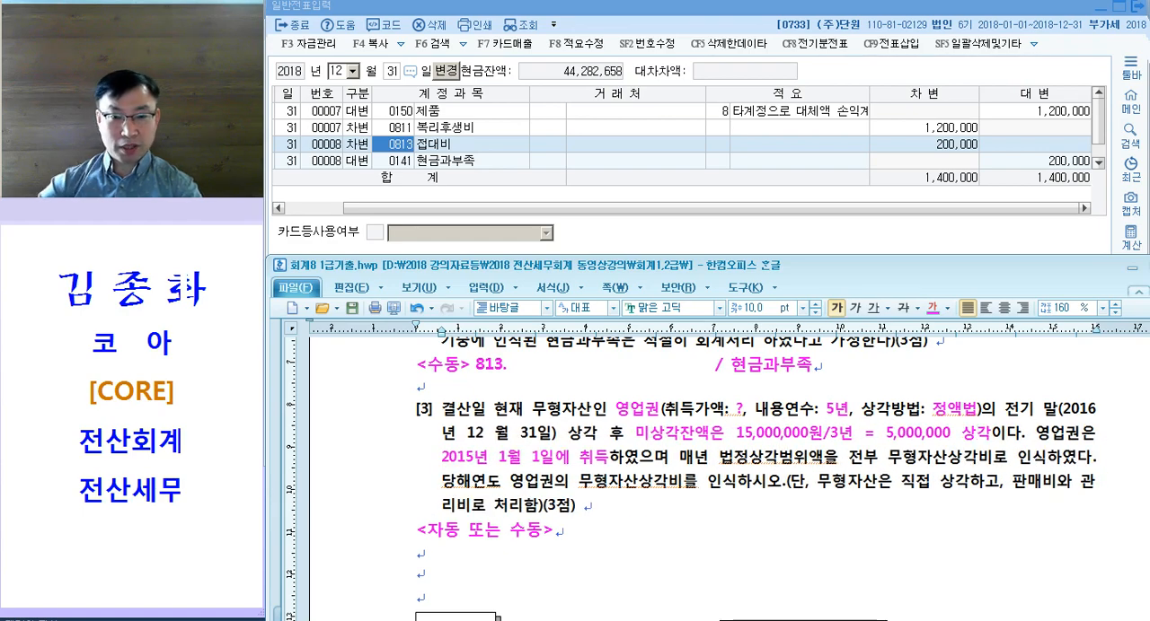
Step: Insert "2년" before "상각 후" in question [3] and colour "2년 상각 후" magenta
left_click_drag(568, 433, 633, 434)
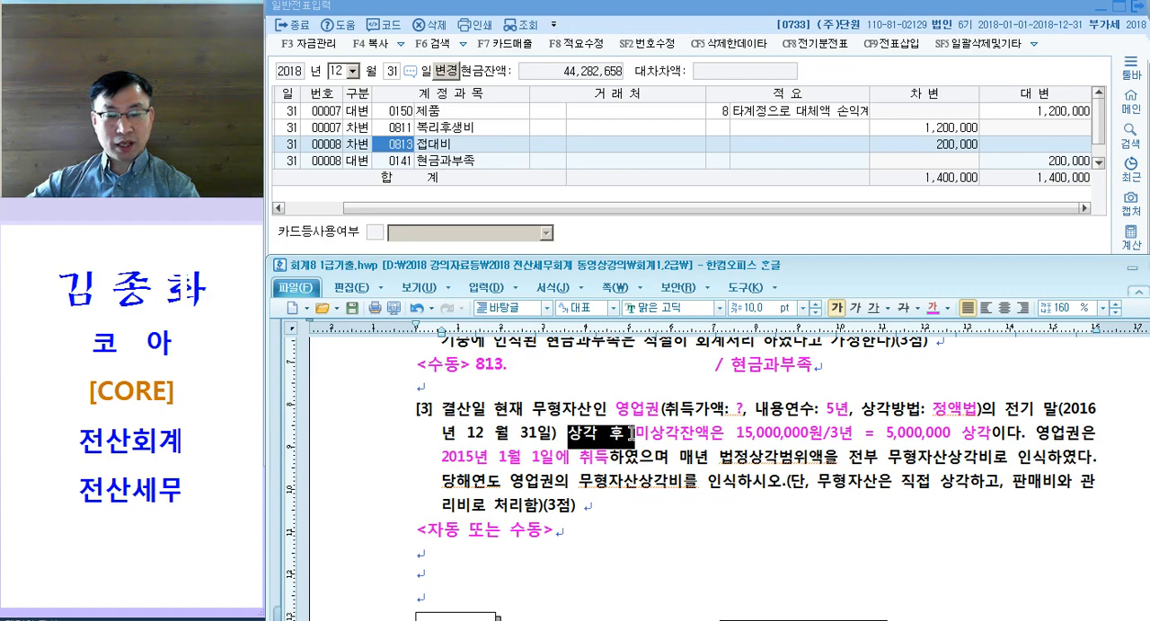
left_click_drag(1005, 409, 1070, 409)
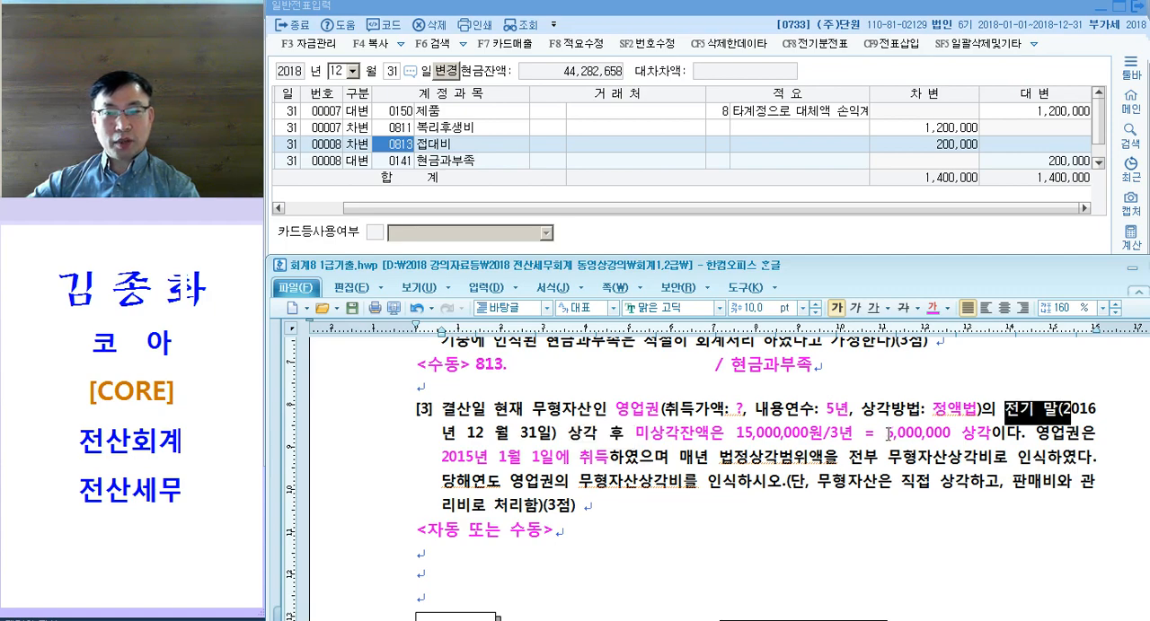
left_click(632, 432)
type("2년")
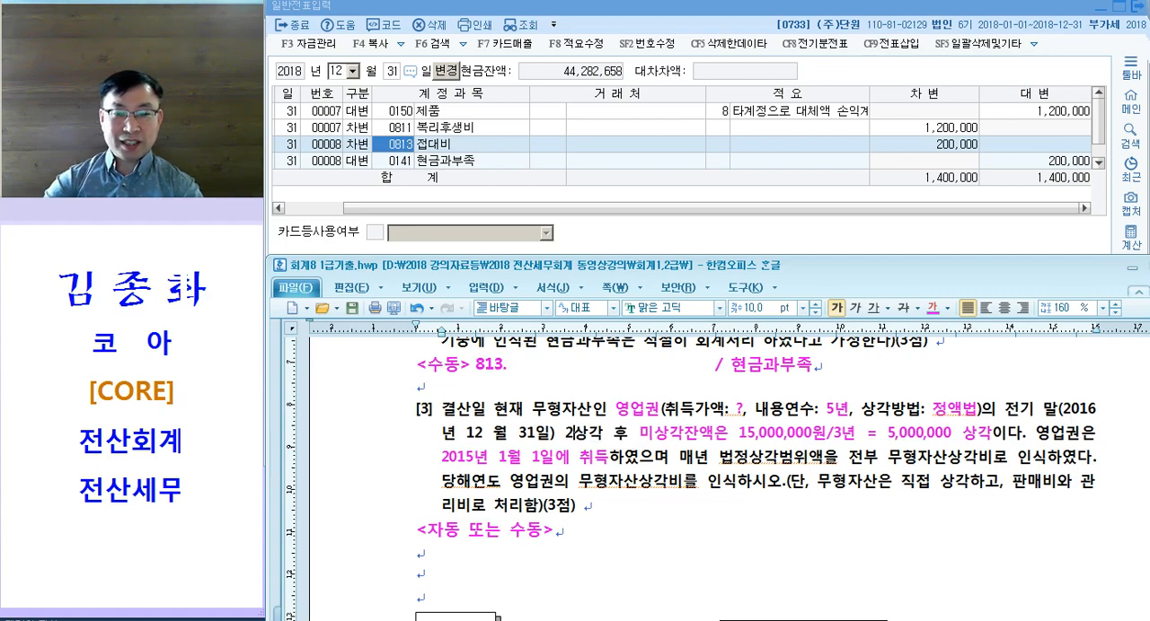
mouse_move(546, 432)
left_mouse_down()
mouse_move(641, 432)
mouse_move(550, 439)
left_mouse_up()
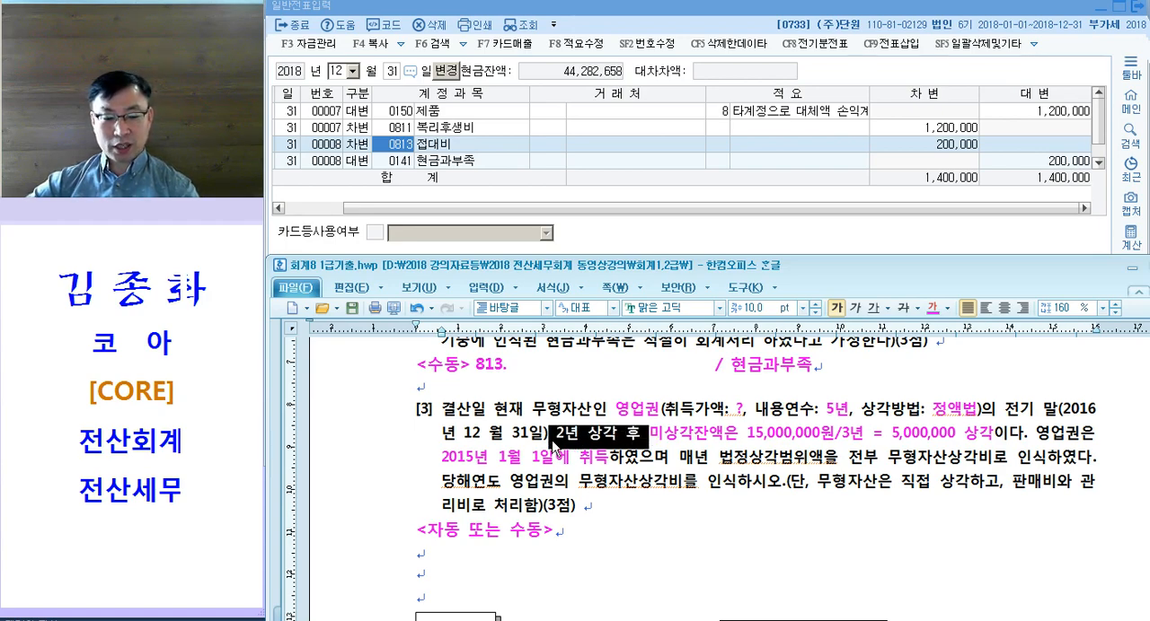
left_click(661, 456)
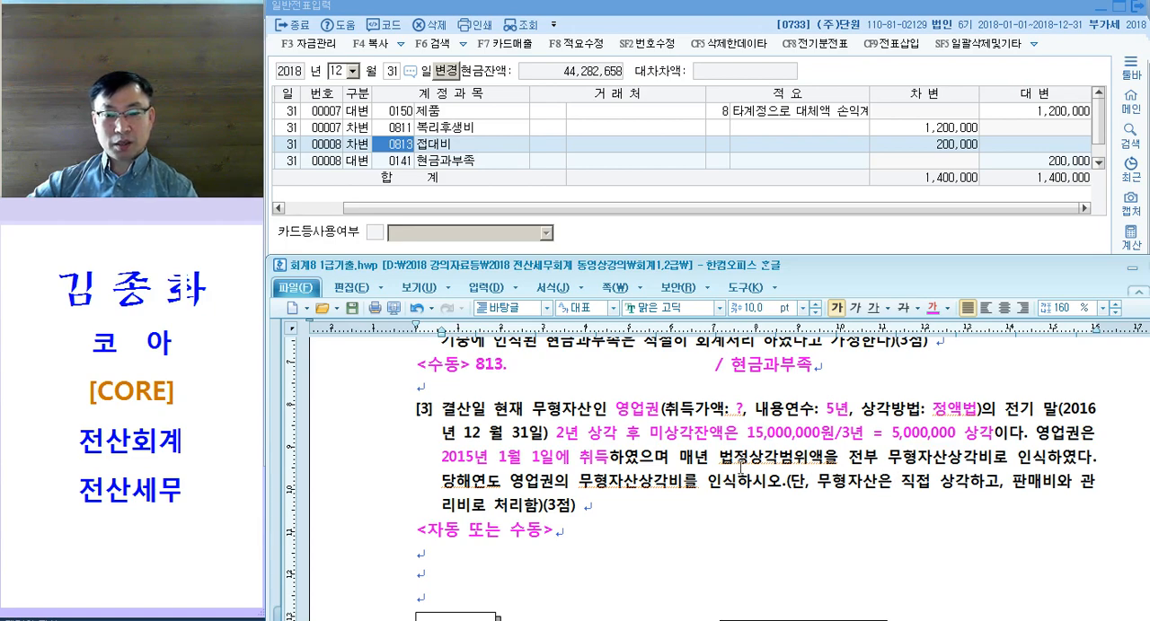
Step: Colour the conditions "직접 상각" and "판매비와 관리비로 처리" in question [3] magenta
left_click_drag(902, 467, 1042, 468)
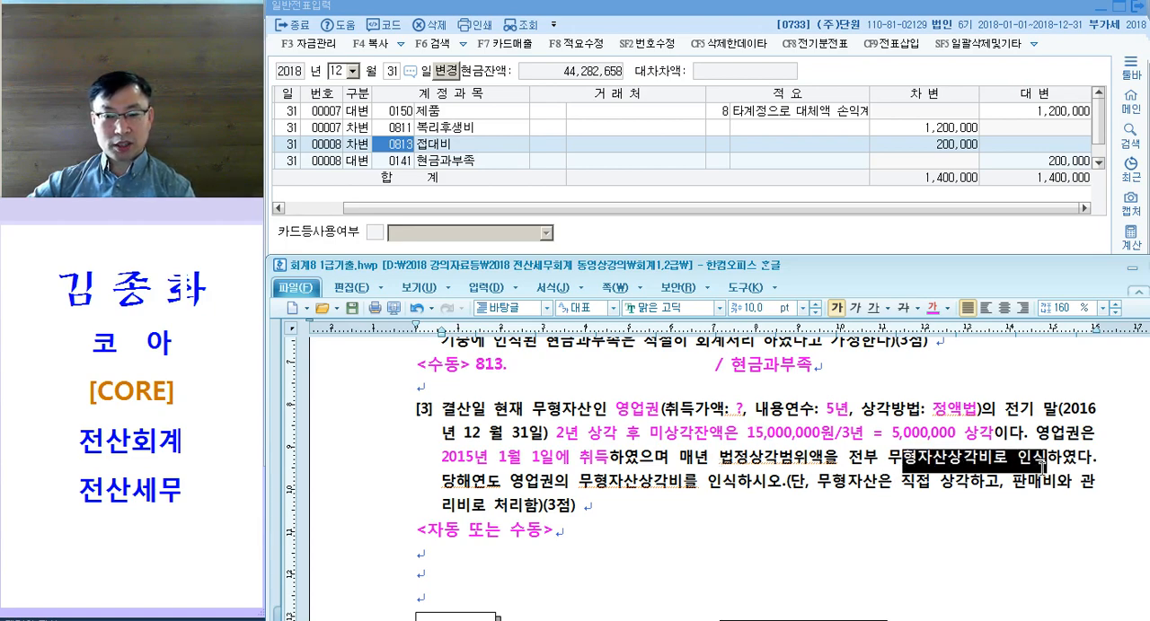
left_click_drag(577, 490, 732, 489)
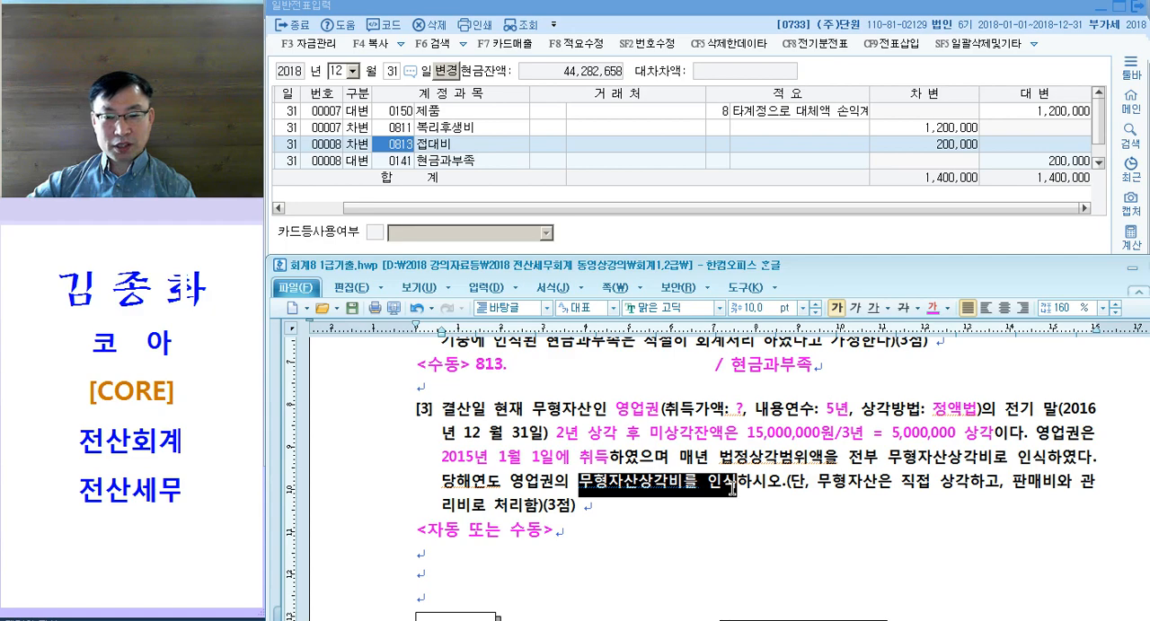
left_click_drag(900, 485, 976, 486)
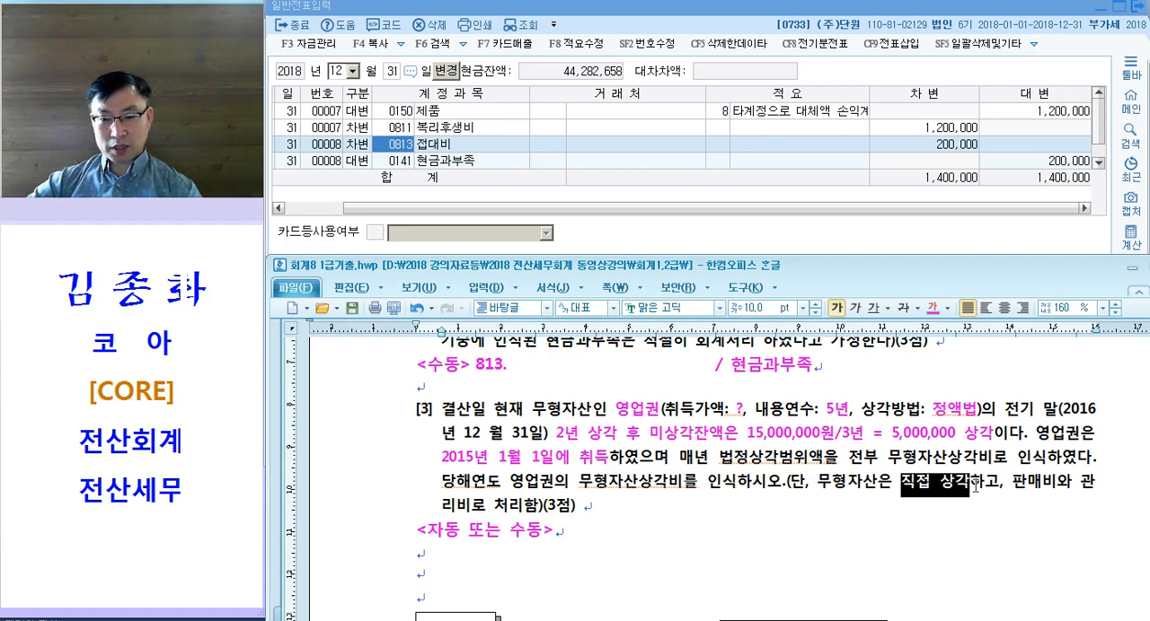
key("ctrl+m")
key("d")
left_click(885, 518)
left_click_drag(1012, 485, 526, 516)
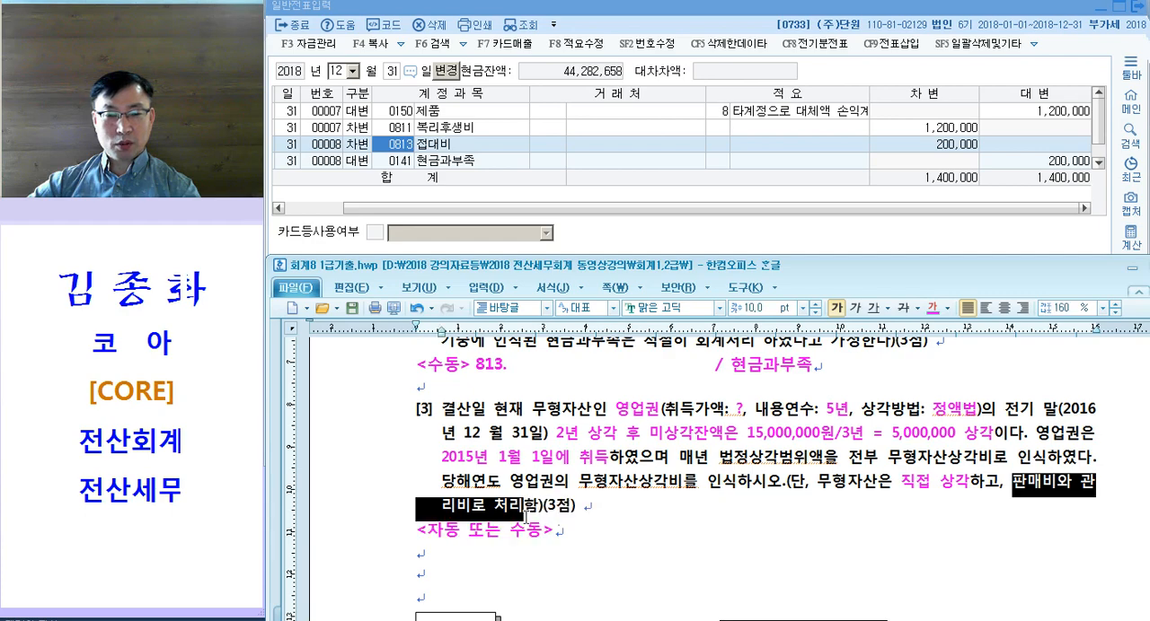
key("ctrl+m")
key("d")
left_click(685, 515)
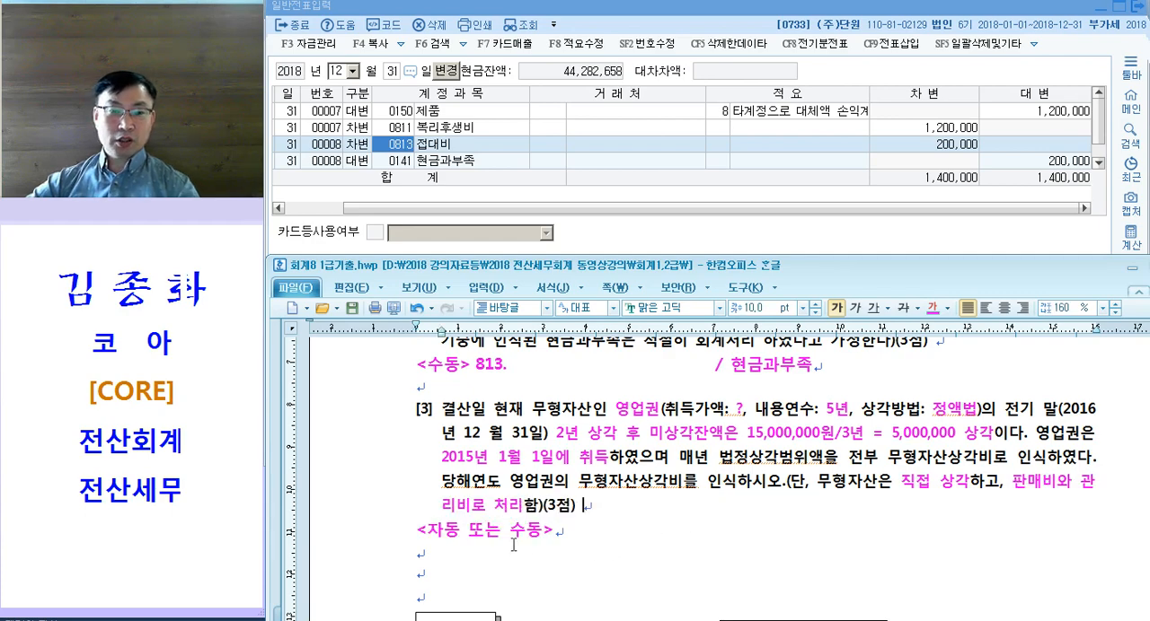
Step: Write "15,000,000 / 3년 = 5,000,000 입력" on the line below "<자동 또는 수동>" in question [3]
left_click(523, 555)
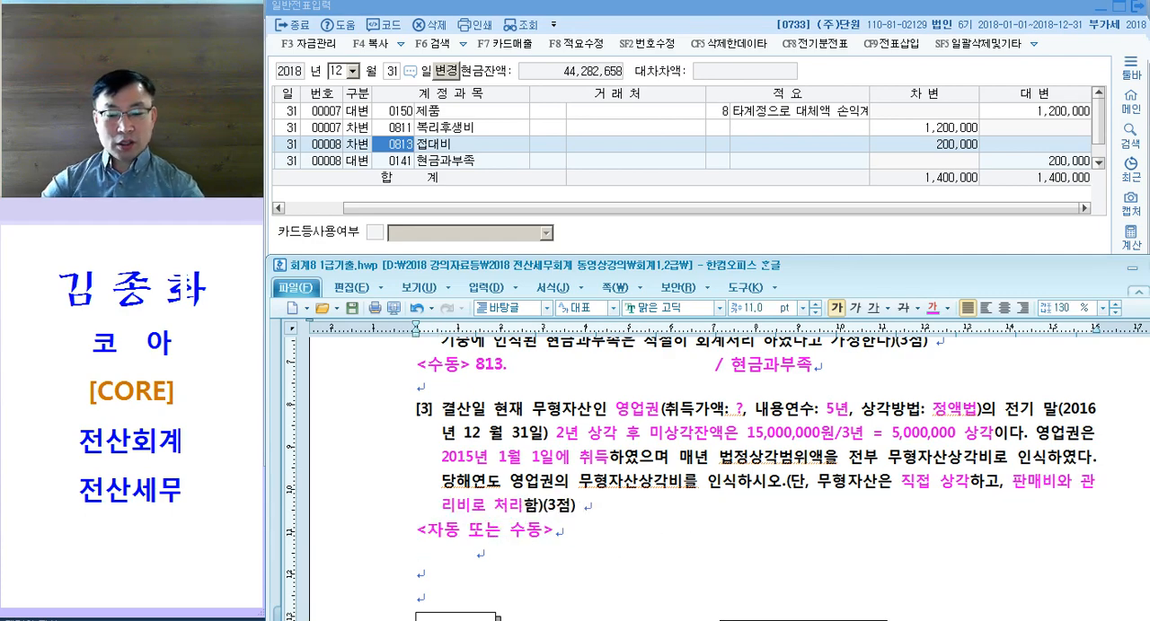
type("15,000,000 / 5")
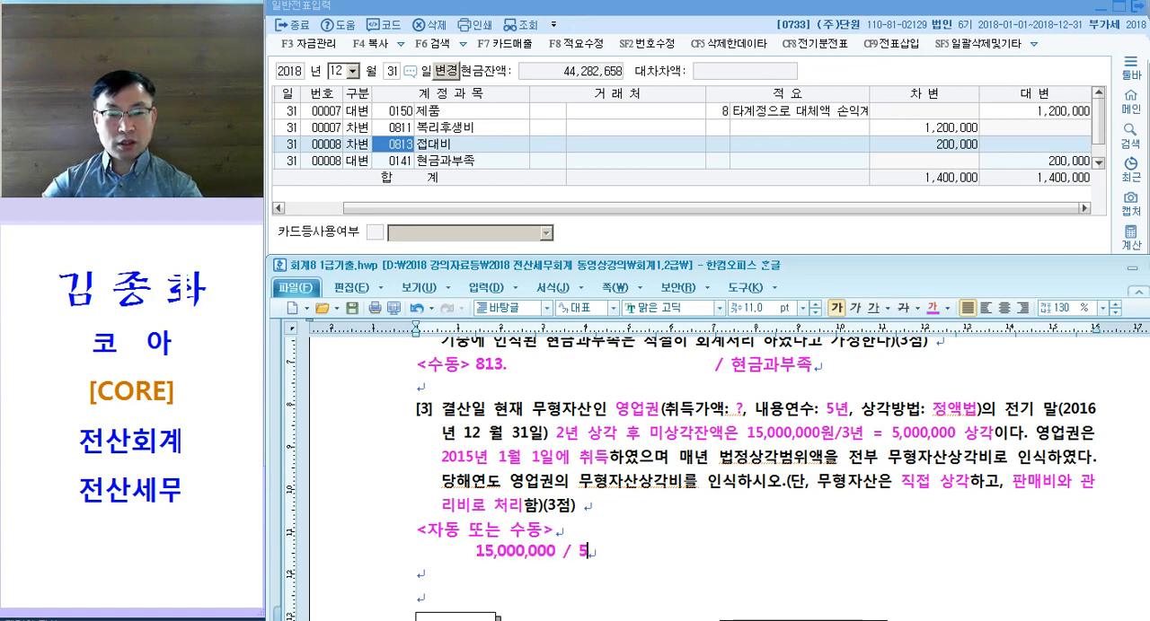
key("BackSpace")
type("3년 =")
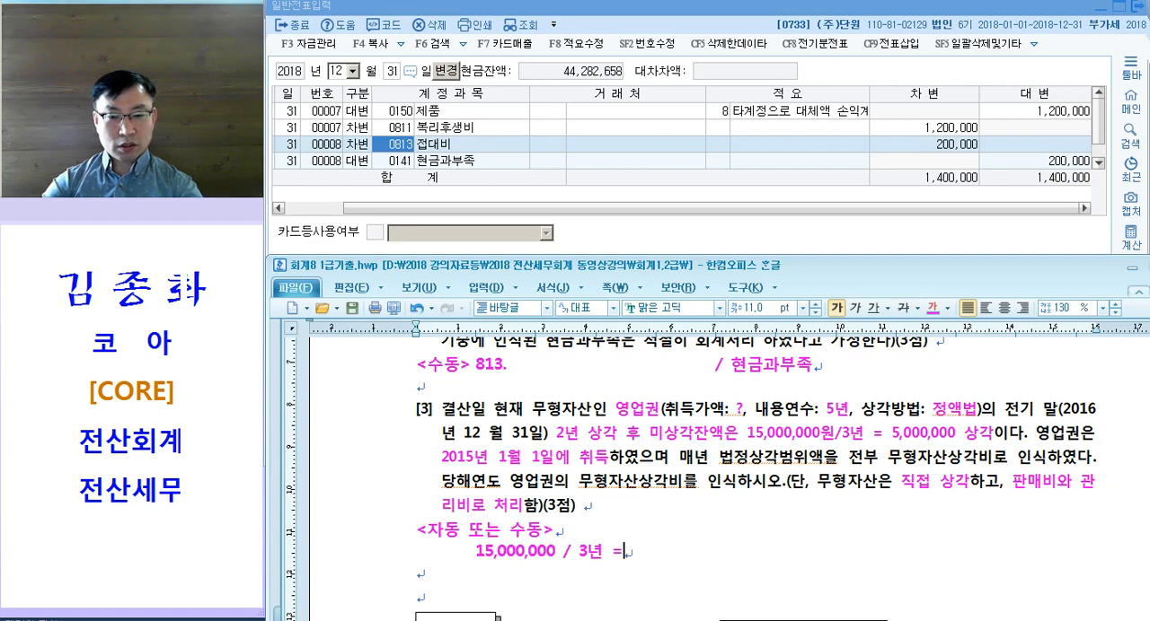
type(" 5,00")
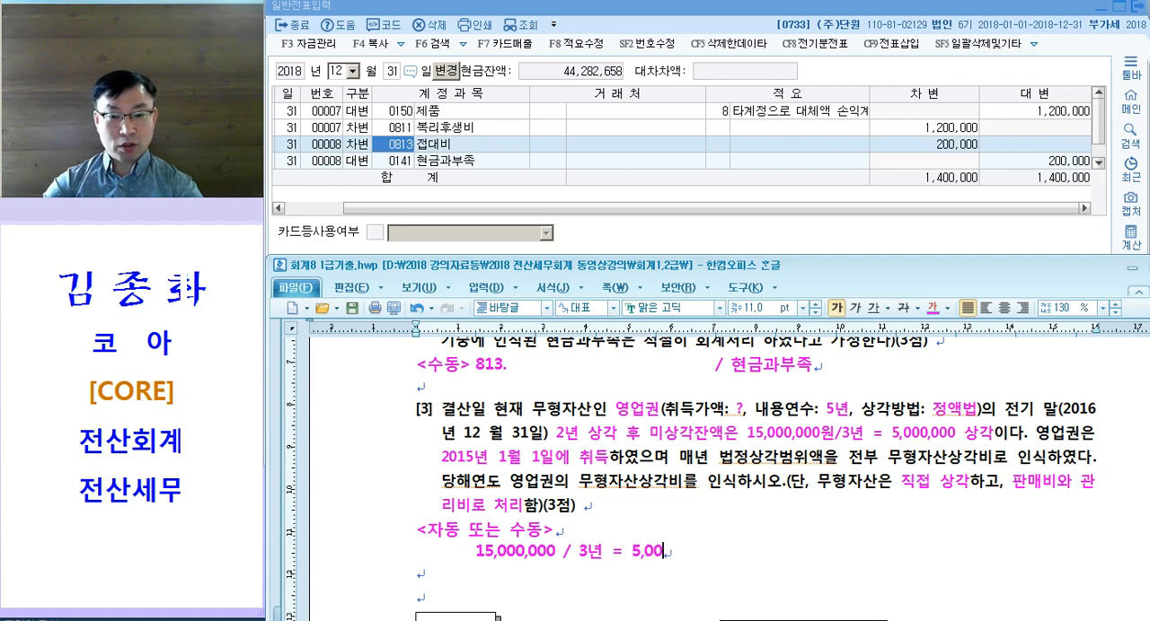
type("0,000 입력")
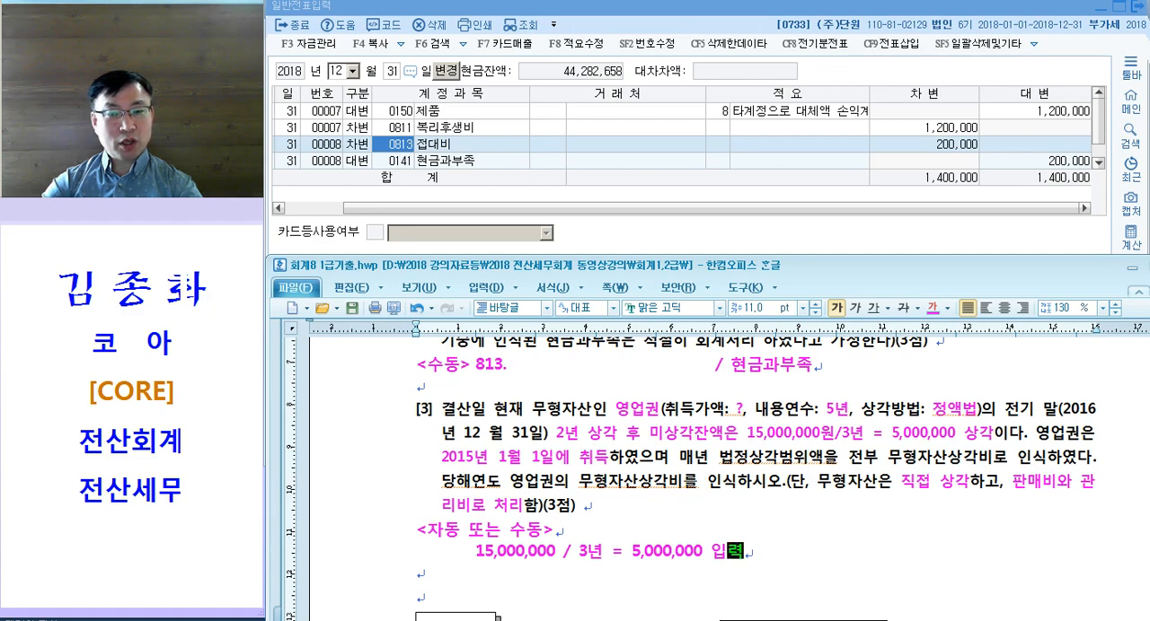
Step: Put the label "- 자동 :" in front of the calculation, remove the surplus spaces and leave an empty line below
key("Return")
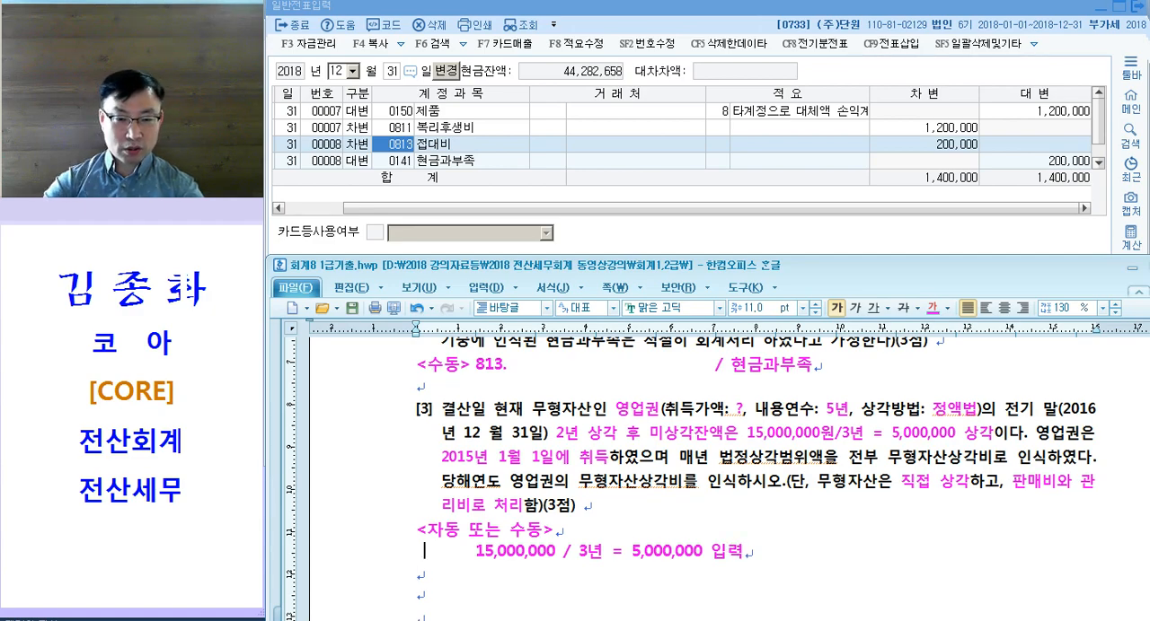
type("자동")
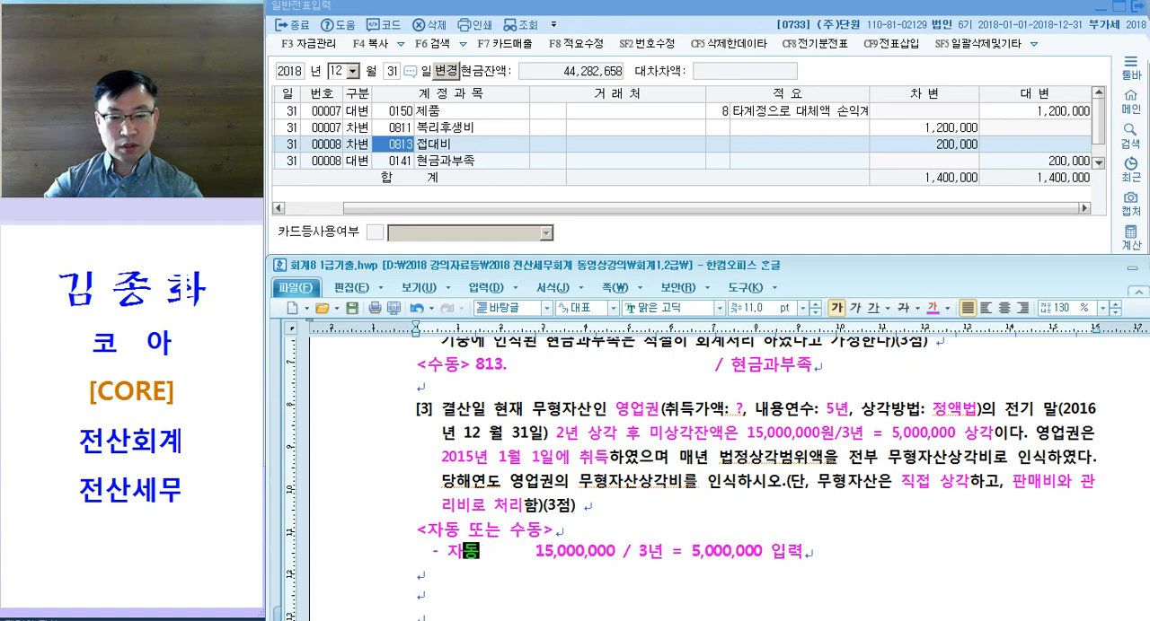
key("Delete")
key("Delete")
key("Delete")
Step: Add the manual entry line "- 수동 : 무형자산상각비 / 영 업 권" below the 자동 line
type("- 수동 : 무형자산상각비")
key("Tab")
key("Tab")
key("Tab")
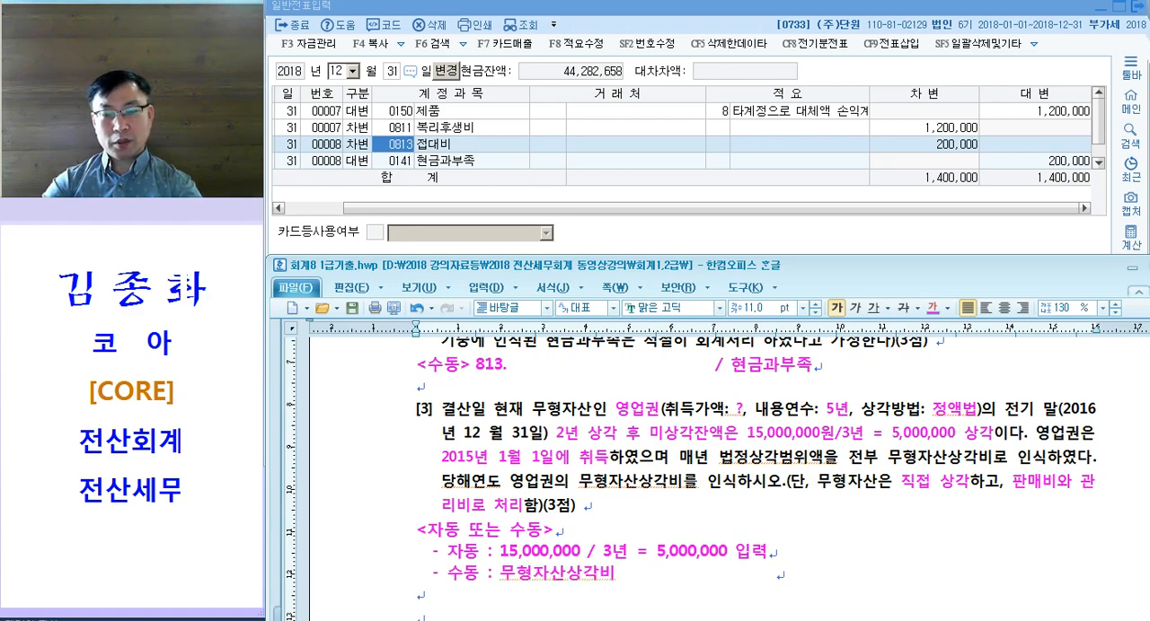
type("/ 영")
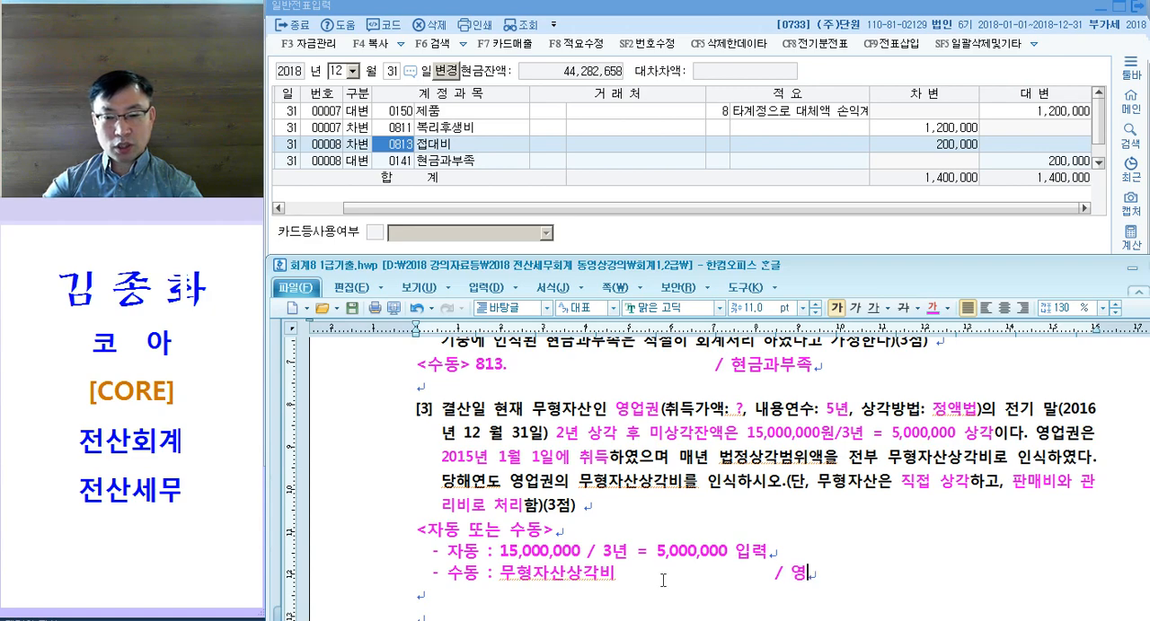
type(" 업 귀ㄴ")
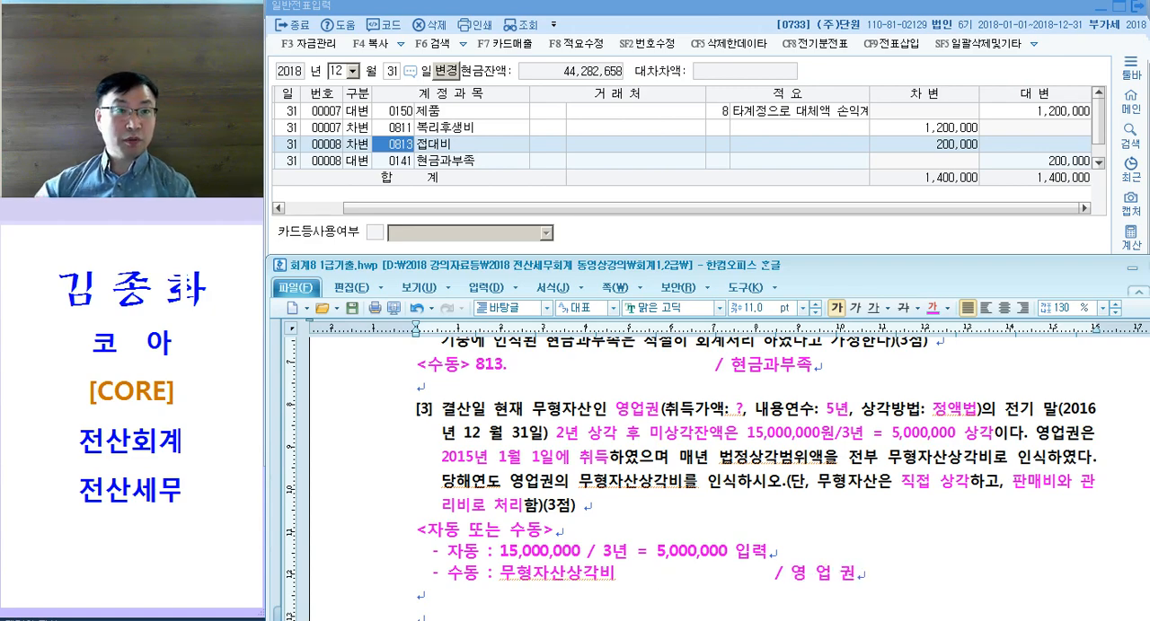
left_click(753, 511)
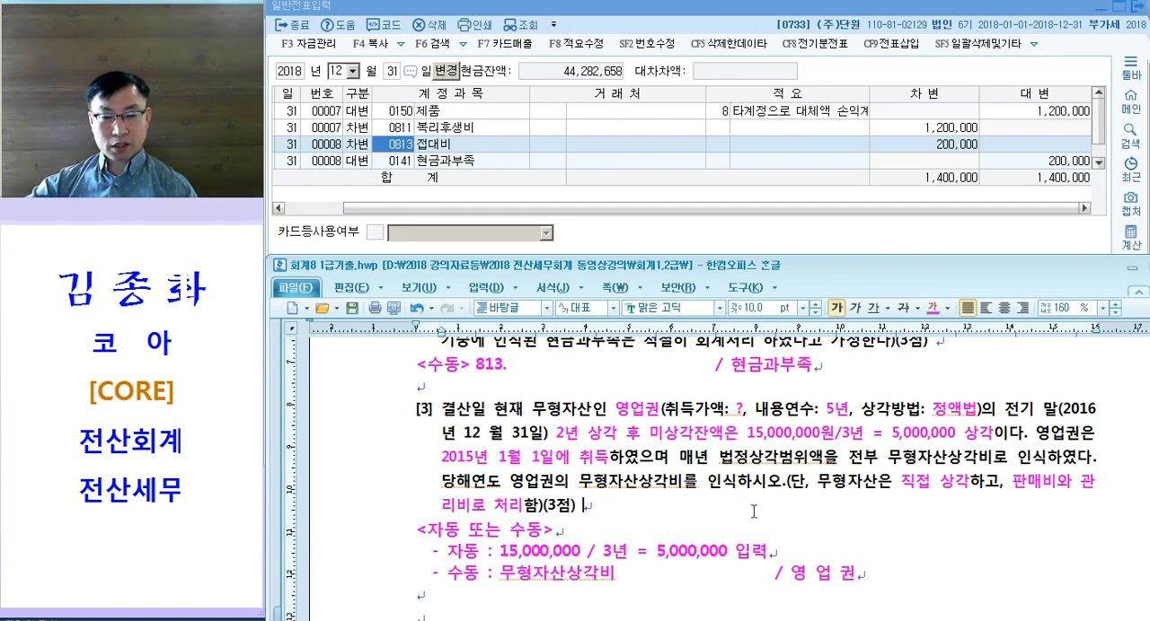
Step: Switch to KcLep, open 결산자료입력 and load the period from January to December 2018
left_click(755, 134)
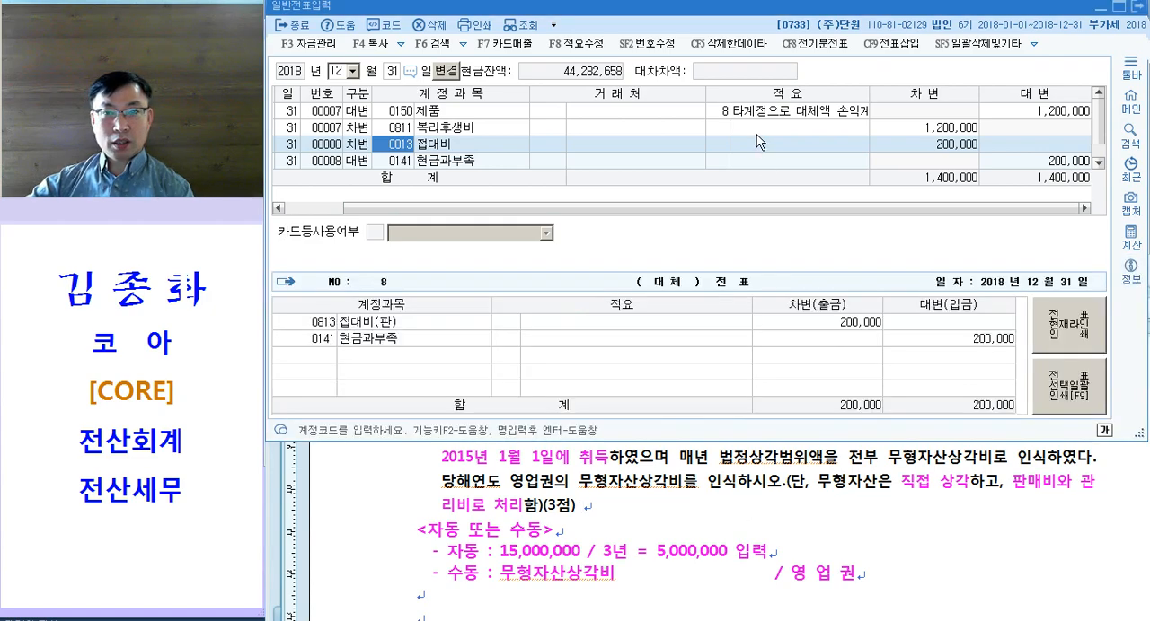
left_click(804, 618)
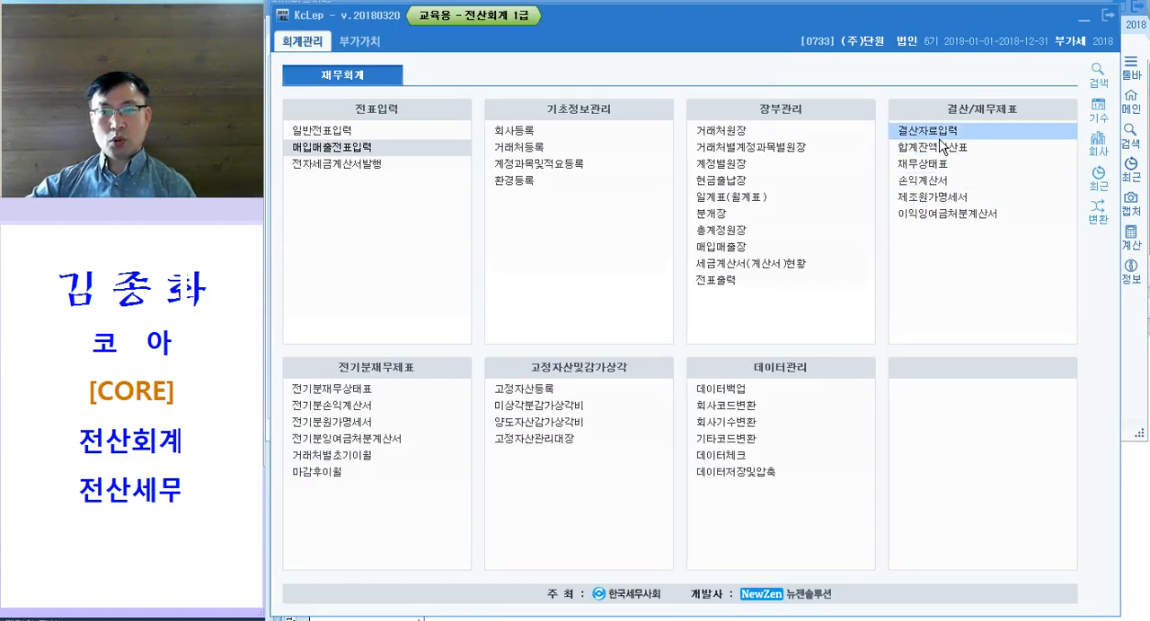
left_click(950, 139)
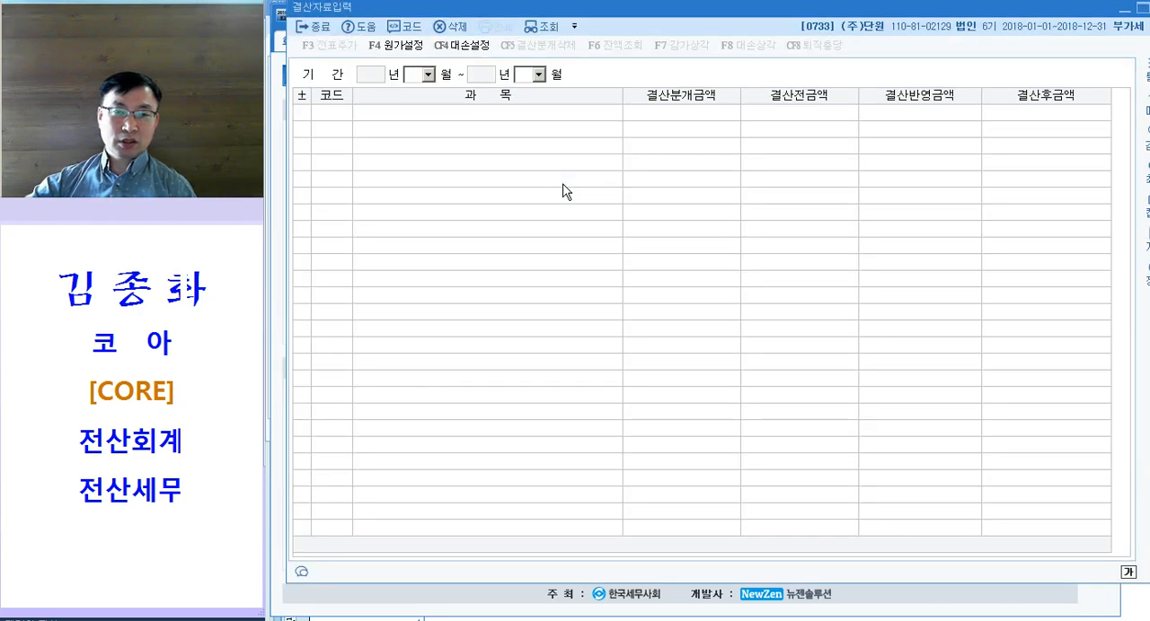
type("0112")
Step: Enter 5,000,000 as the 결산반영금액 for 영업권 under 무형자산상각비 in the 판매비와 일반관리비 section
left_click(588, 462)
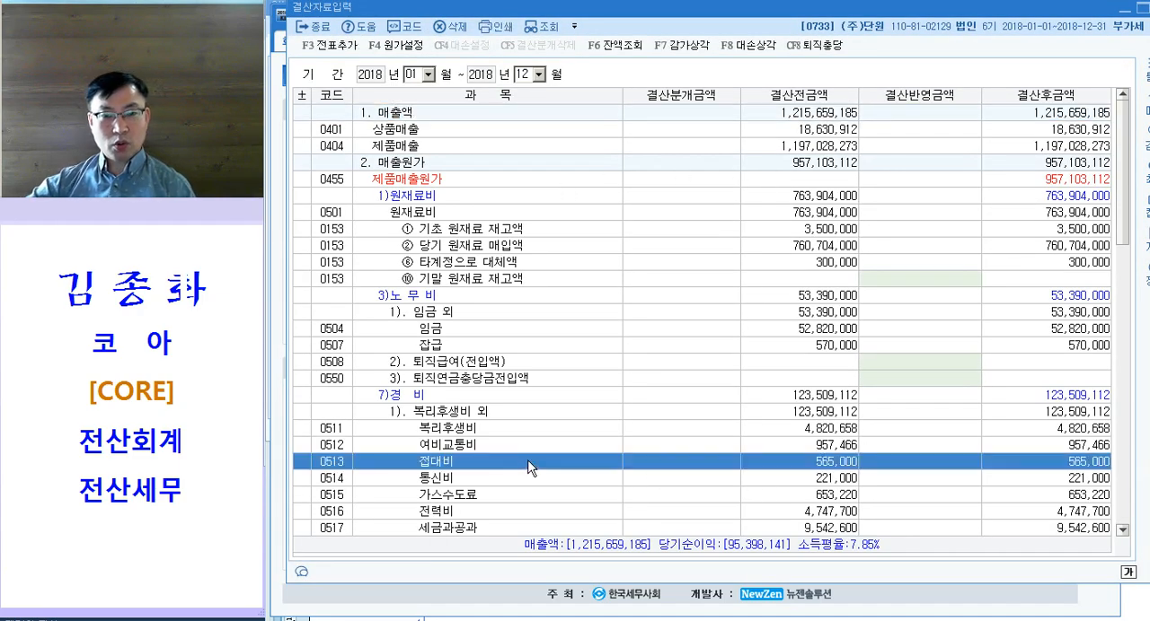
scroll(503, 445, "down", 7)
left_click(480, 481)
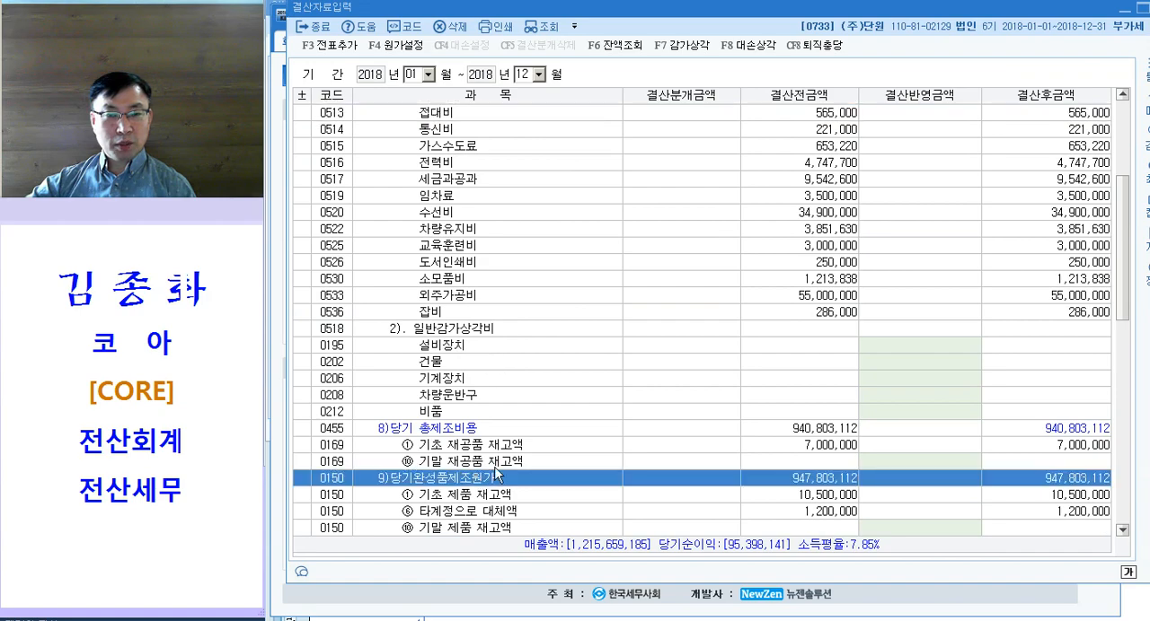
scroll(535, 454, "down", 5)
left_click(477, 315)
scroll(614, 353, "down", 3)
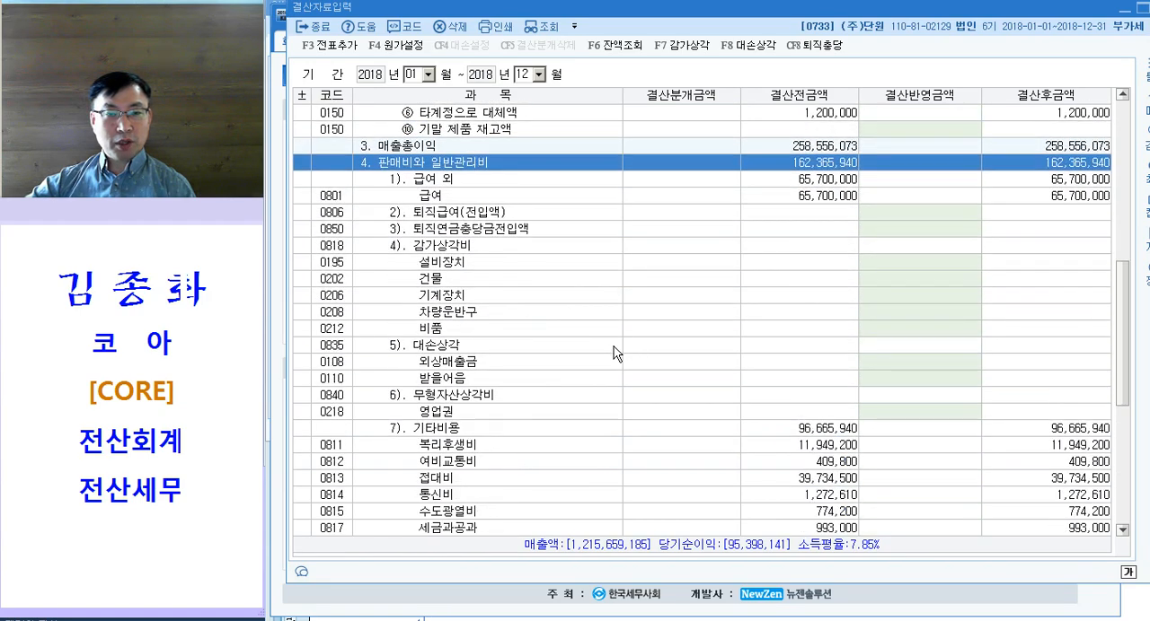
left_click(520, 394)
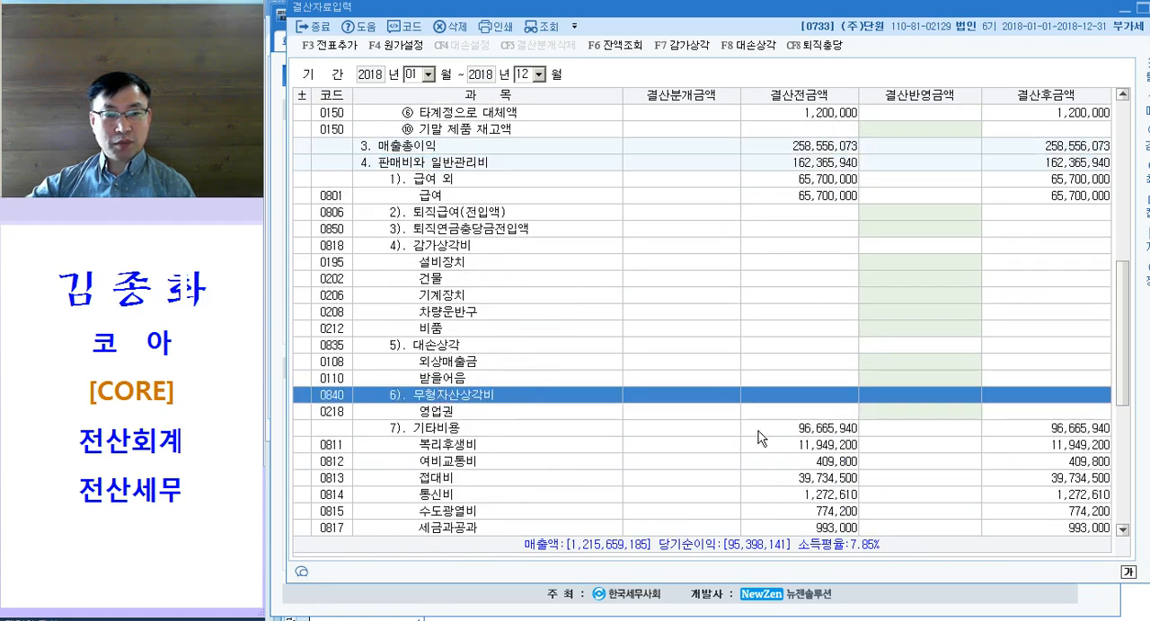
left_click(909, 416)
type("5000000")
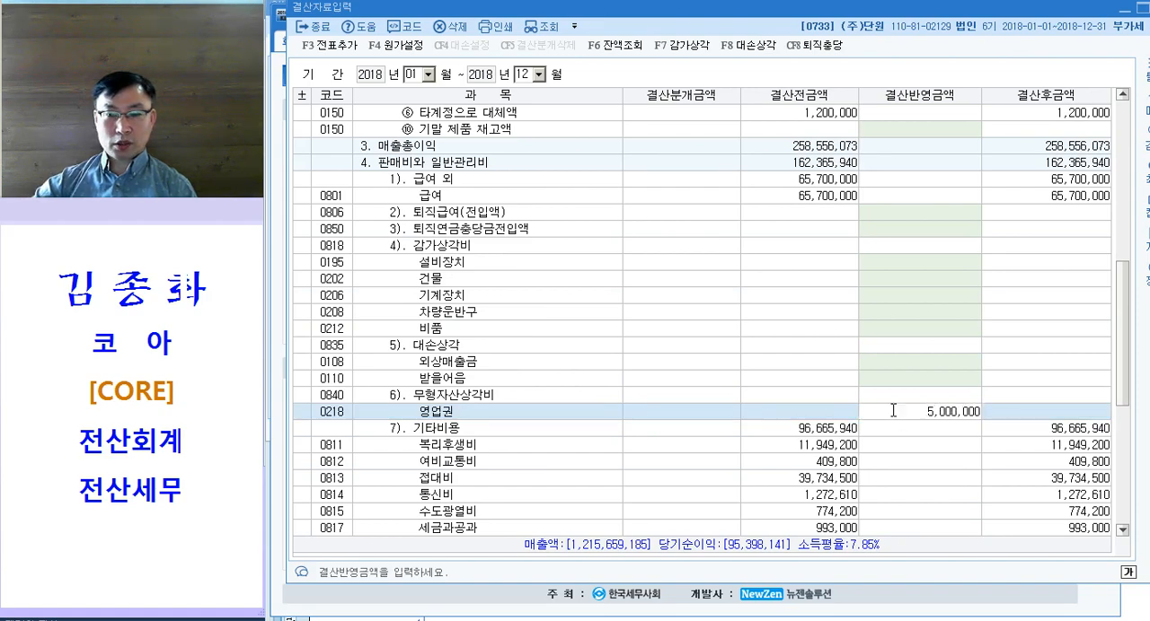
key("Return")
Step: Add the closing entries to the general vouchers, confirm, and close 결산자료입력
left_click(331, 45)
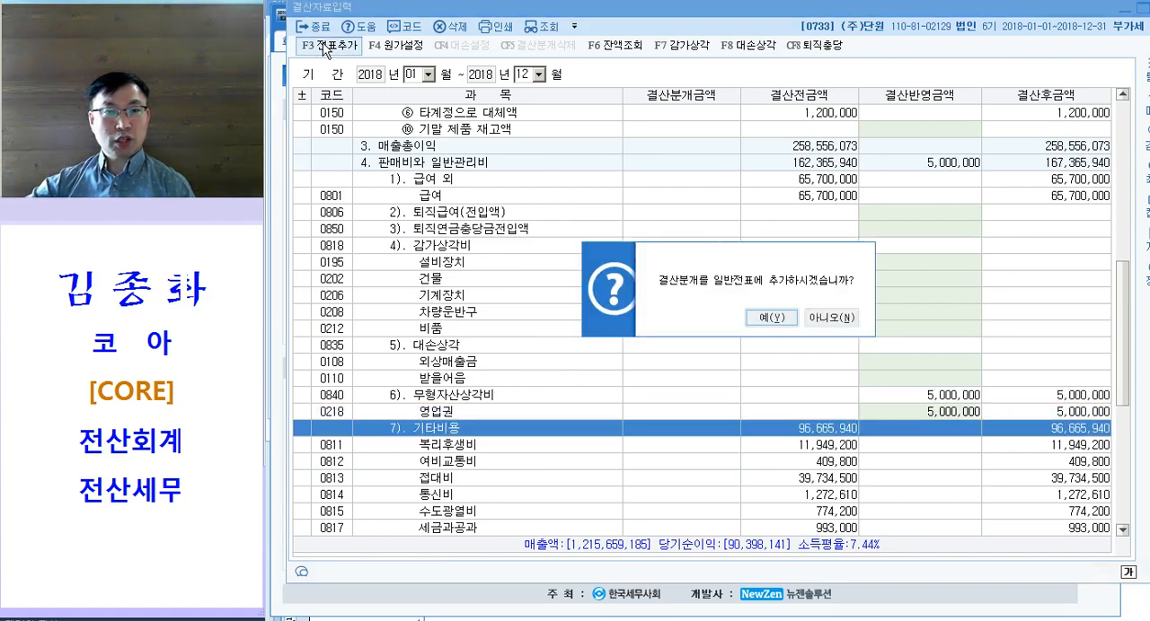
left_click(769, 323)
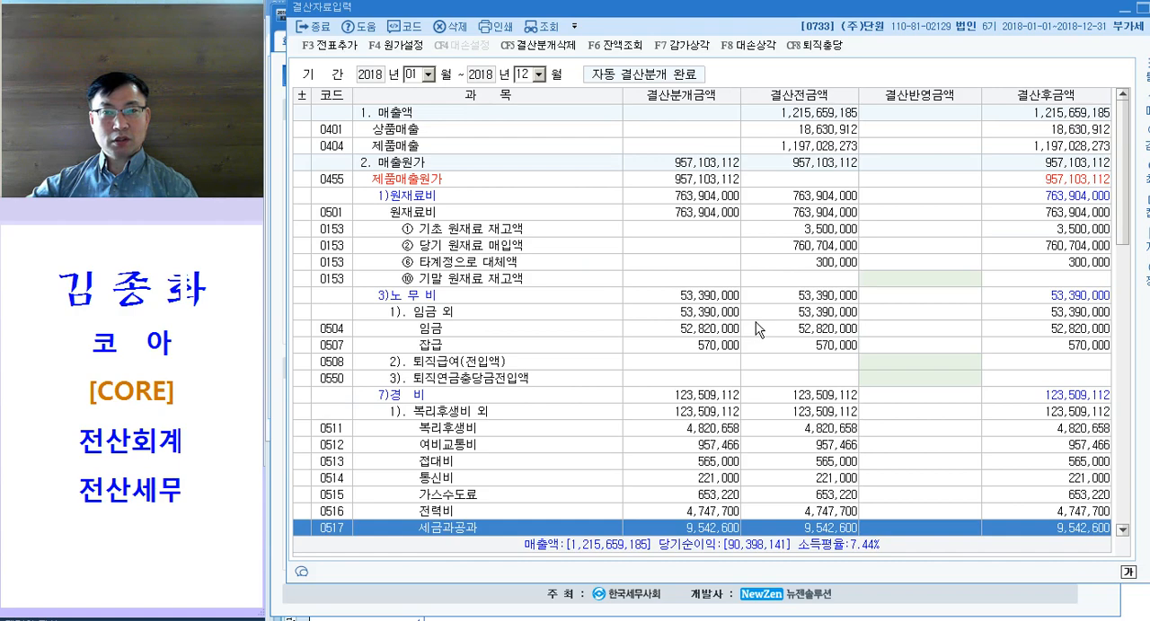
key("Escape")
key("Escape")
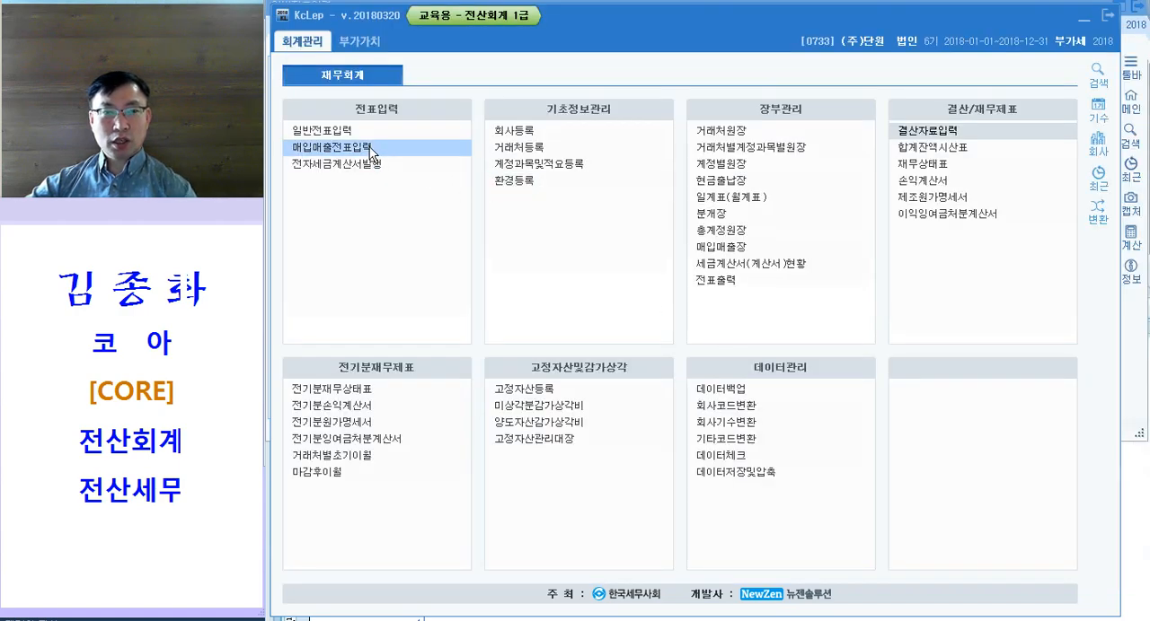
Step: Return to the 일반전표입력 window and enlarge it downward to show more of the 12월 31일 voucher rows
key("alt+Tab")
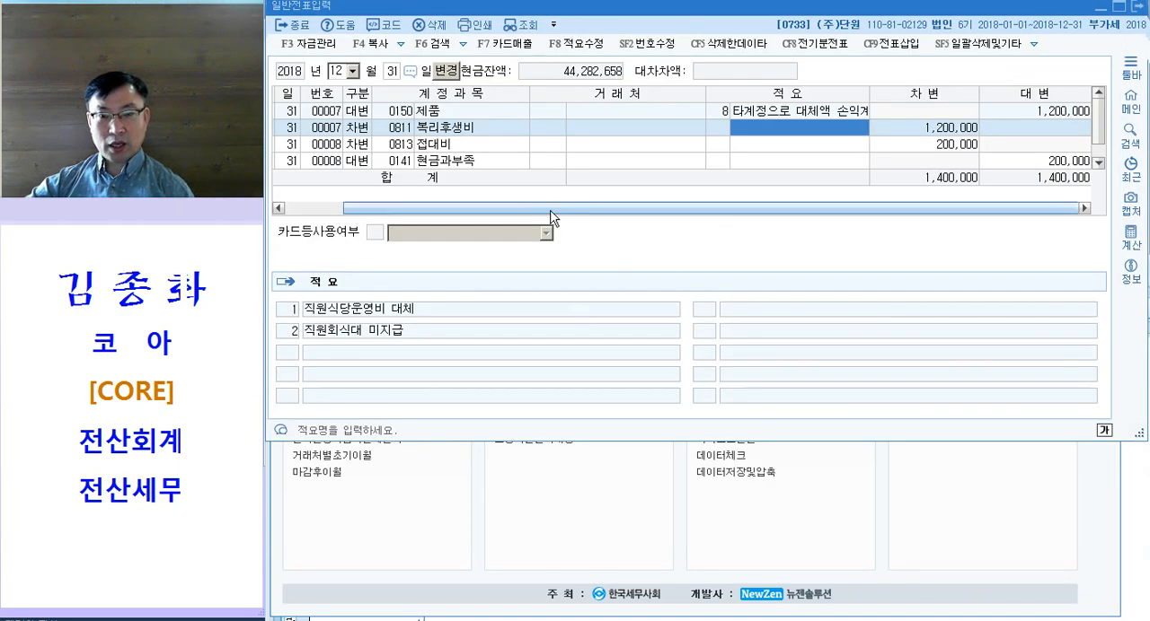
left_click(482, 159)
left_click_drag(660, 441, 666, 599)
left_click(419, 181)
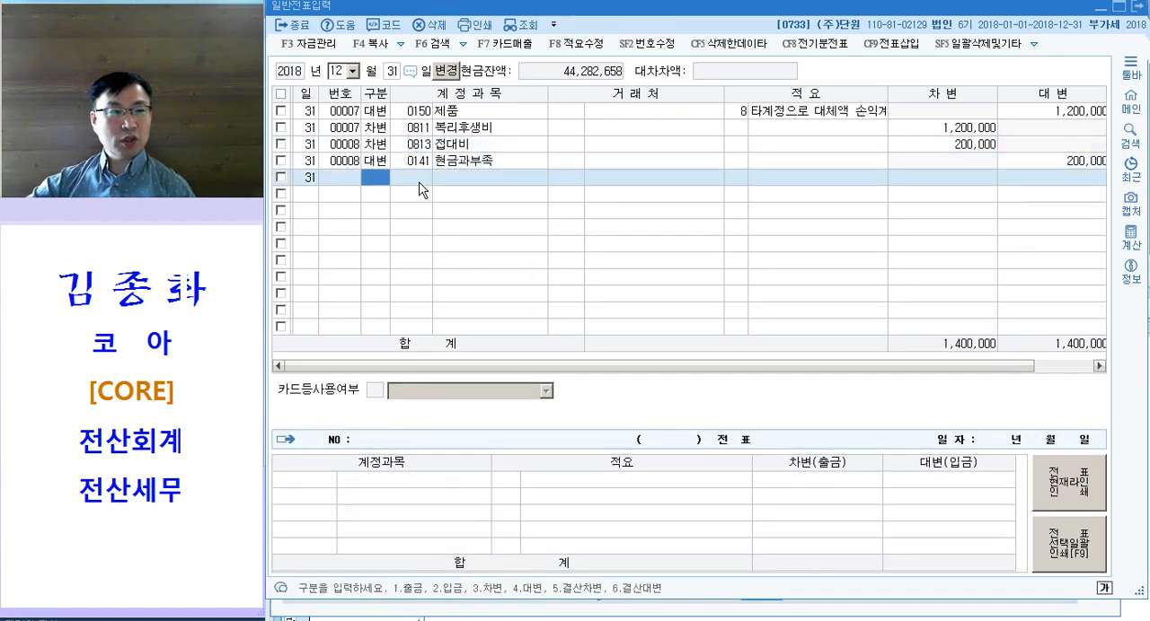
left_click(443, 118)
left_click(465, 149)
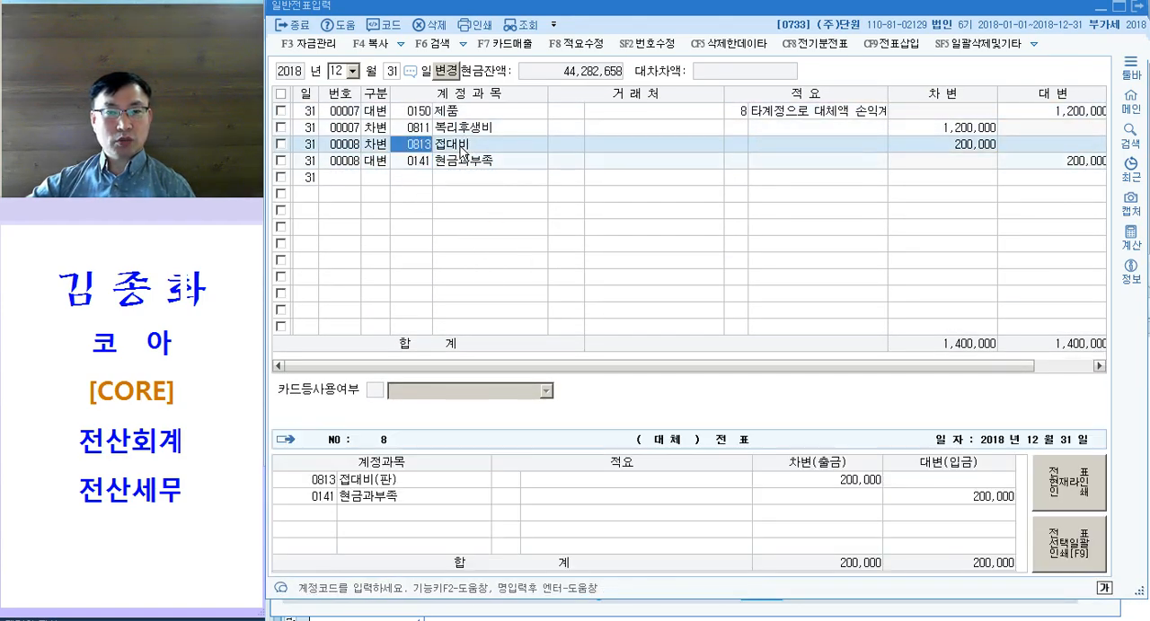
Step: Reload the 12월 31일 vouchers and check the debit and credit lines of the 무형자산상각비 / 영업권 closing entry
left_click(521, 24)
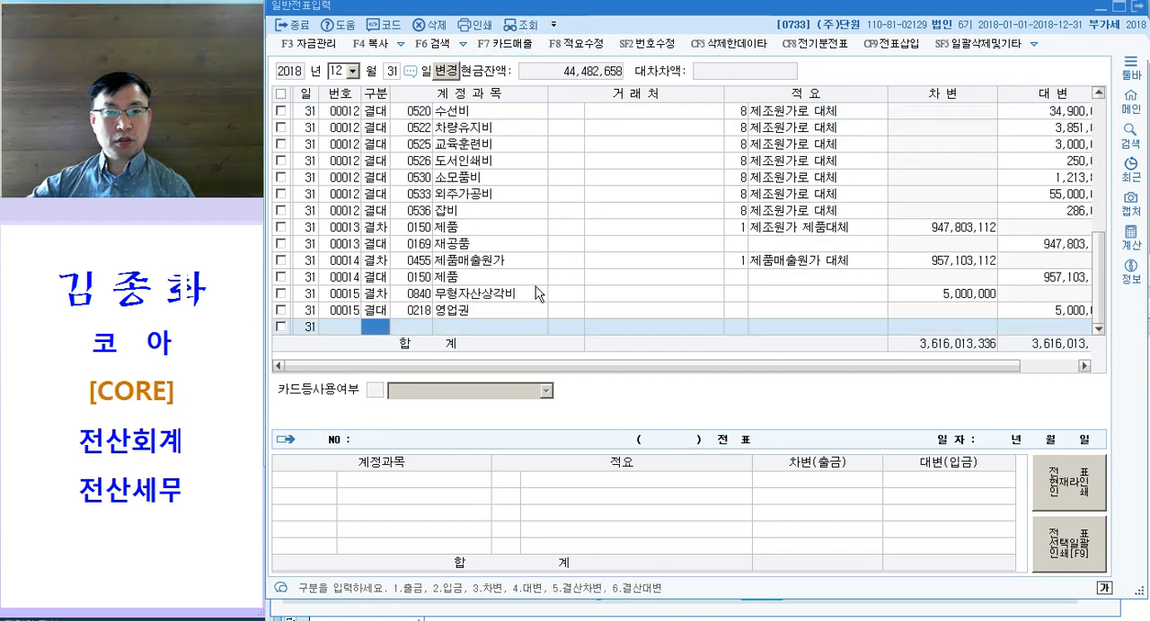
left_click(482, 297)
left_click(474, 311)
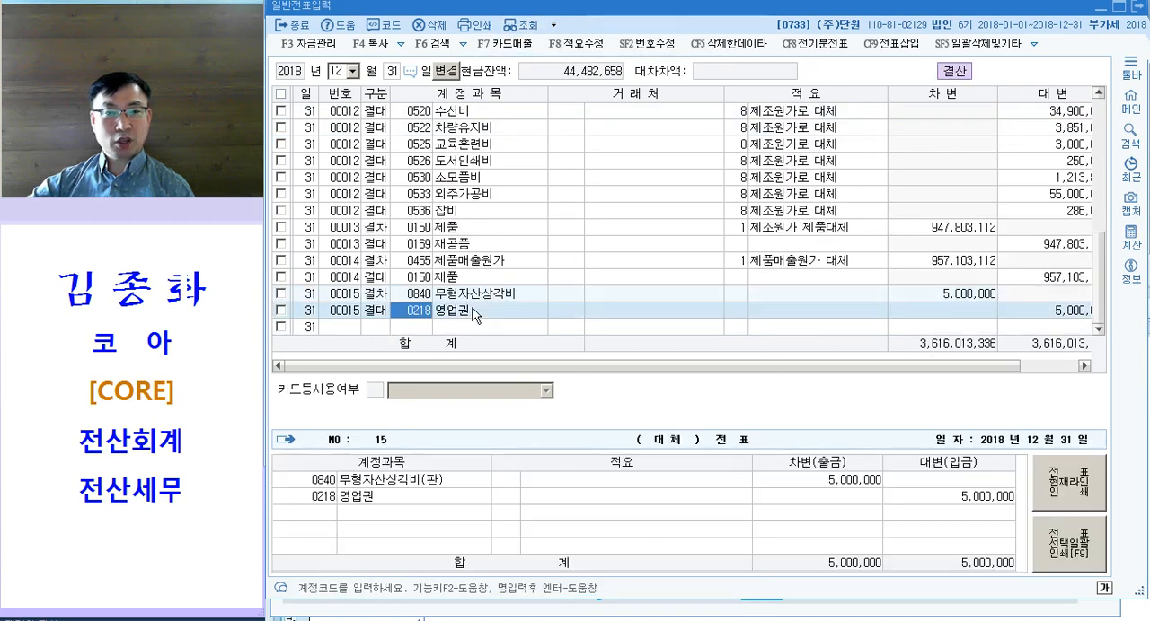
left_click(945, 503)
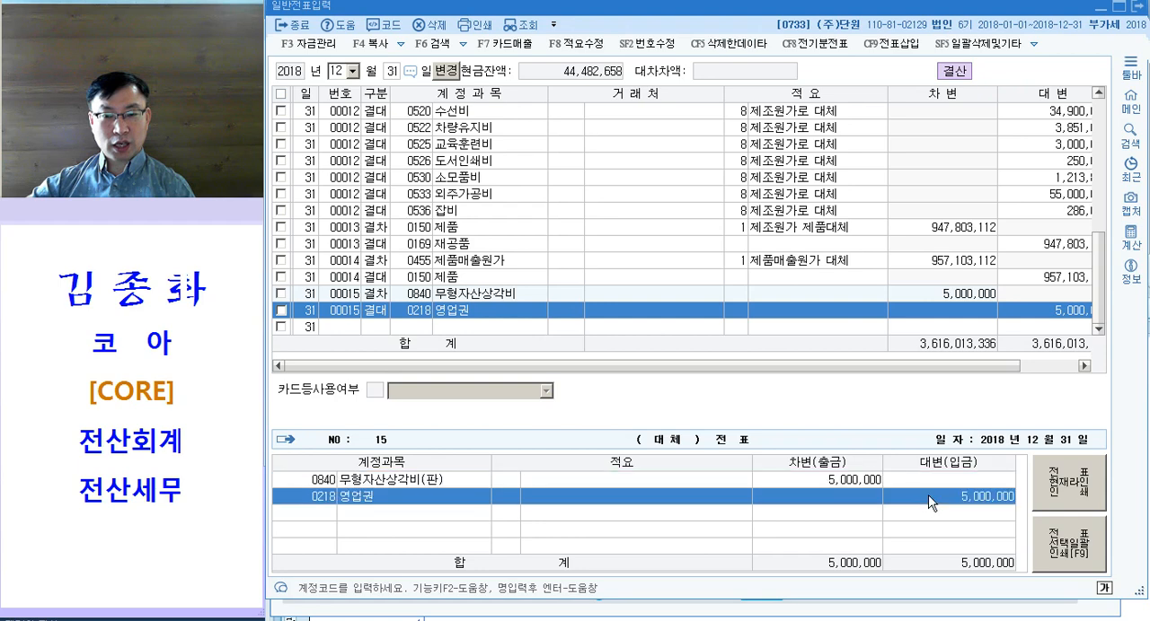
left_click(859, 482)
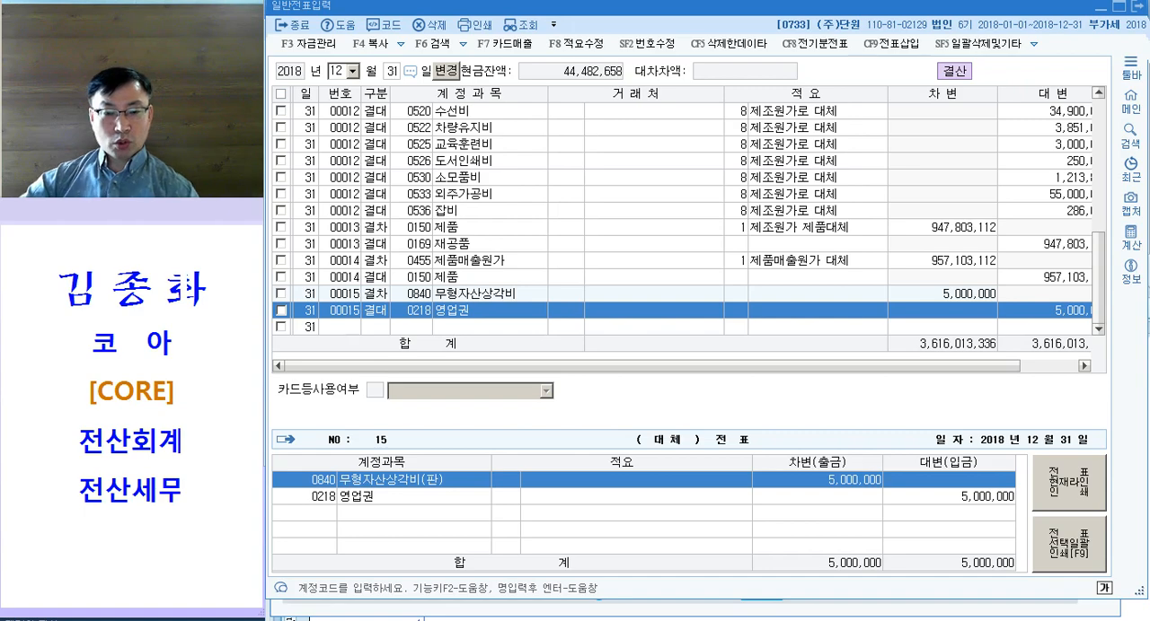
Step: Switch to the Hangul exam document and colour "현금및현금성자산" in 문제6 question [1] magenta
key("alt+Tab")
left_click(361, 580)
scroll(362, 575, "down", 2)
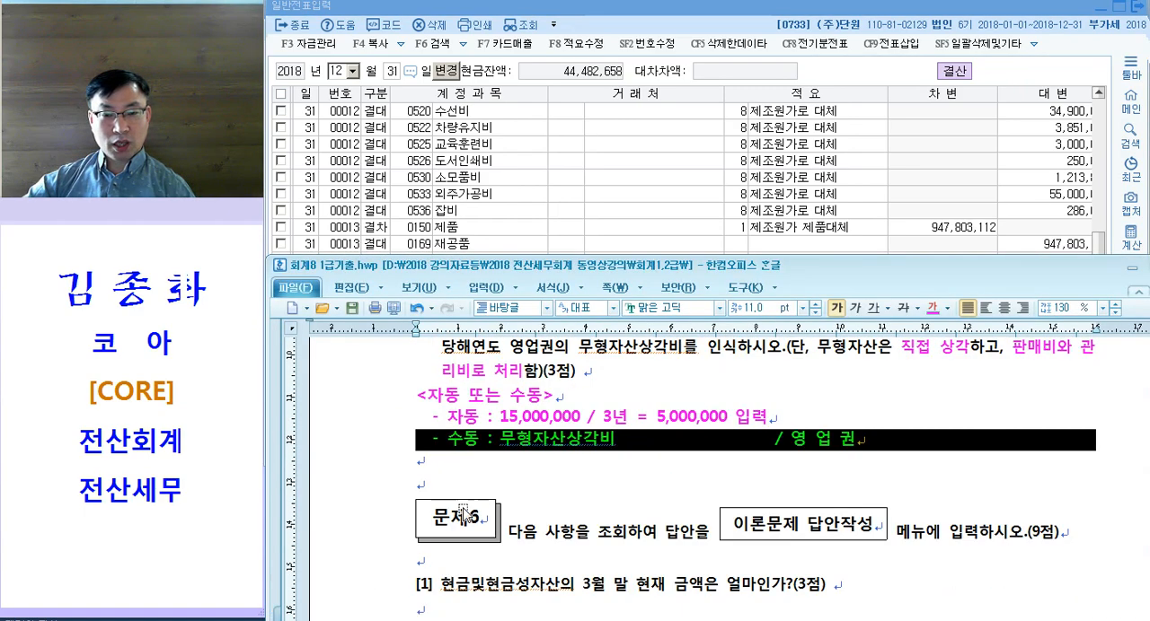
left_click(668, 439)
scroll(665, 426, "down", 4)
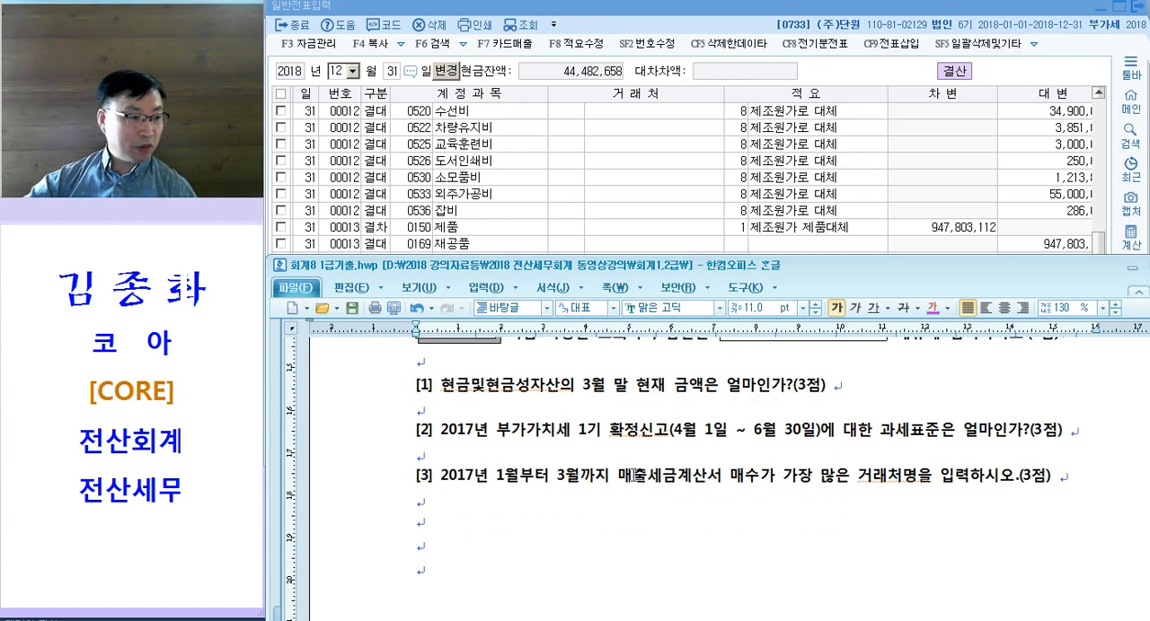
left_click_drag(433, 392, 559, 392)
Step: Write the note "- 통합계정" below question [1] and add empty lines before questions [2] and [3]
left_click(609, 435)
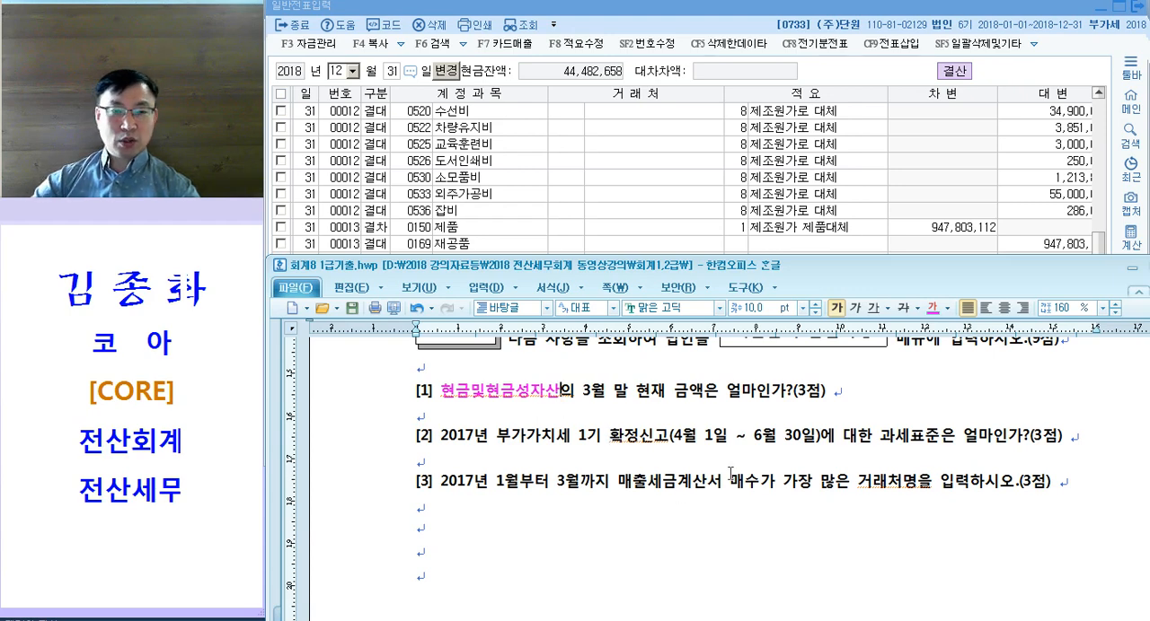
type("- 통합계정")
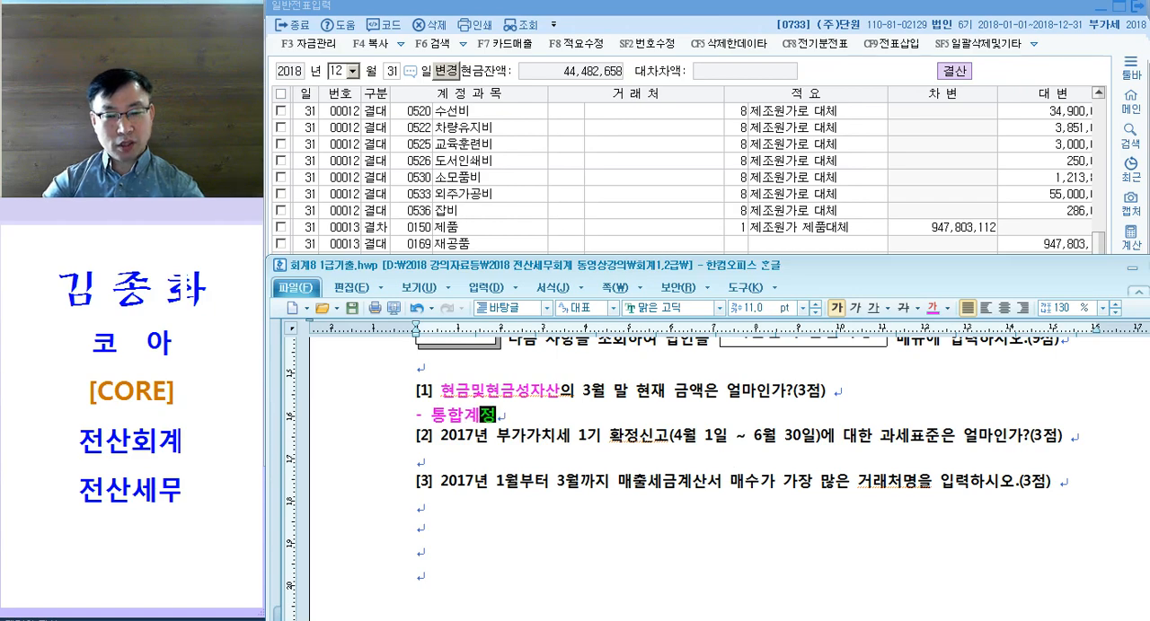
scroll(780, 440, "down", 3)
scroll(578, 444, "up", 2)
left_click(503, 469)
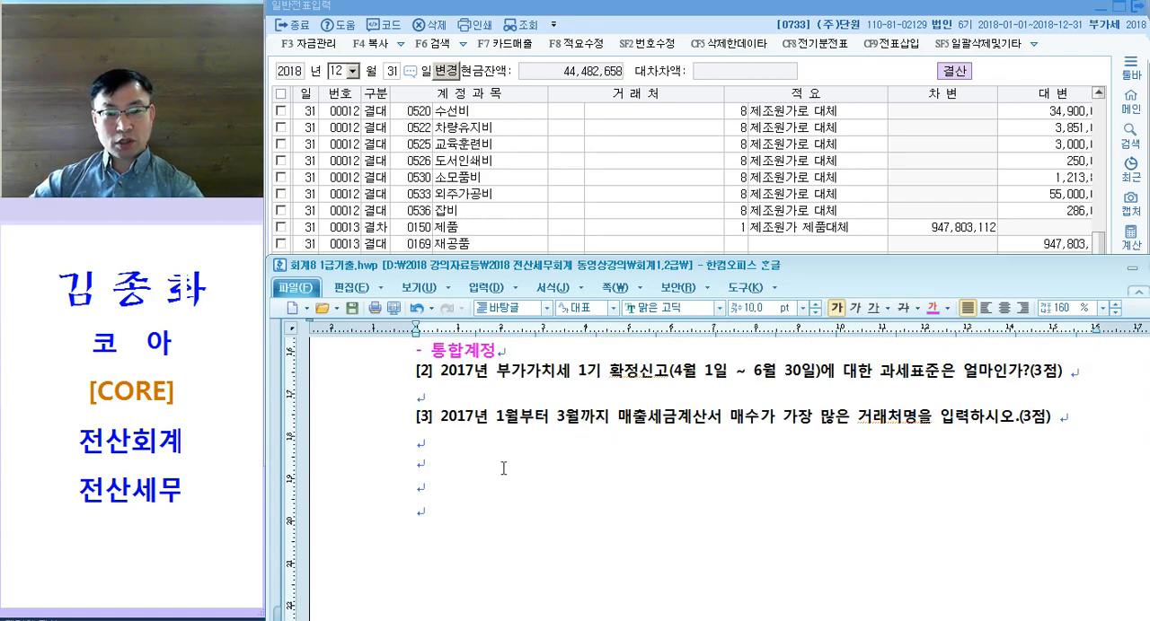
scroll(619, 532, "up", 2)
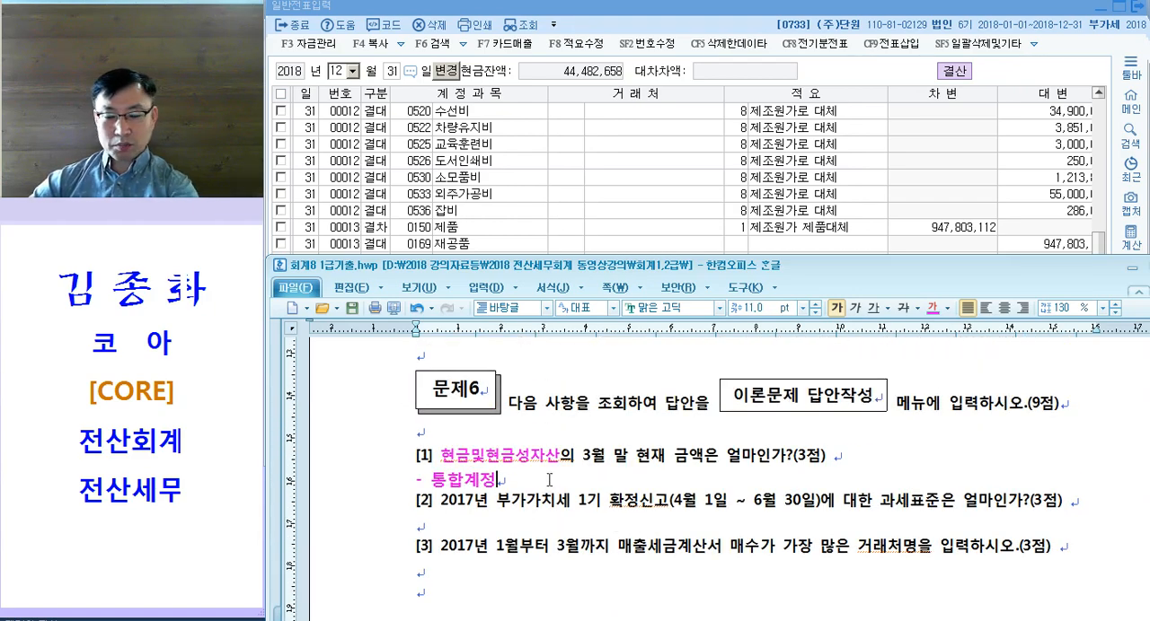
key("Return")
key("Return")
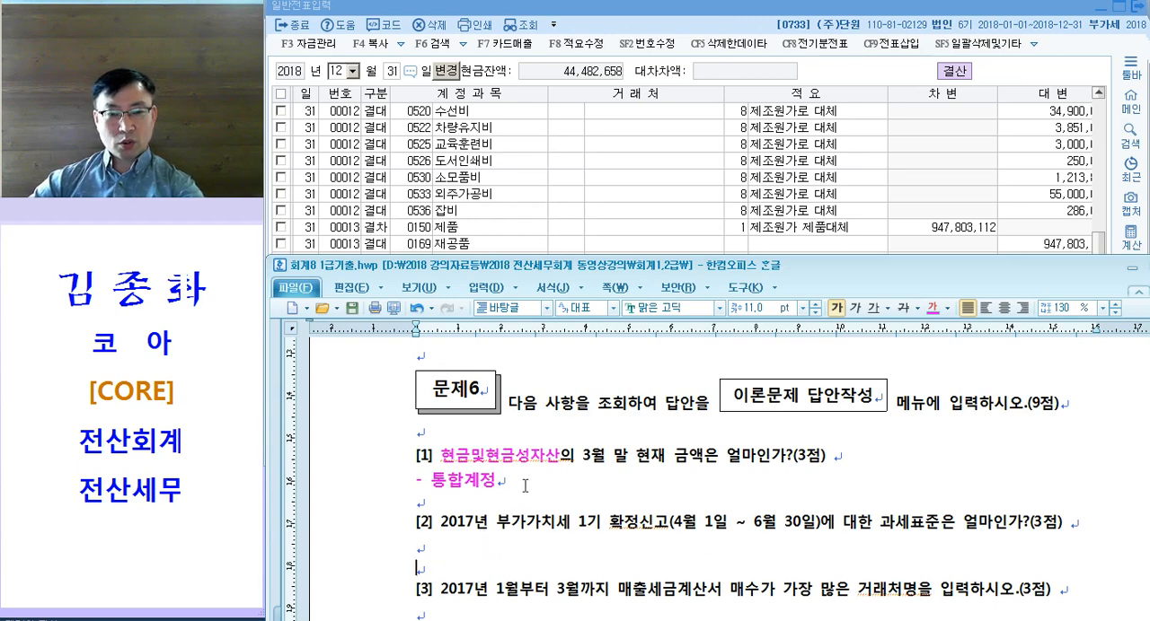
Step: Extend the question [1] note with ", 자산/부채 분류 ~~ --> 재무상태표"
type(", 자")
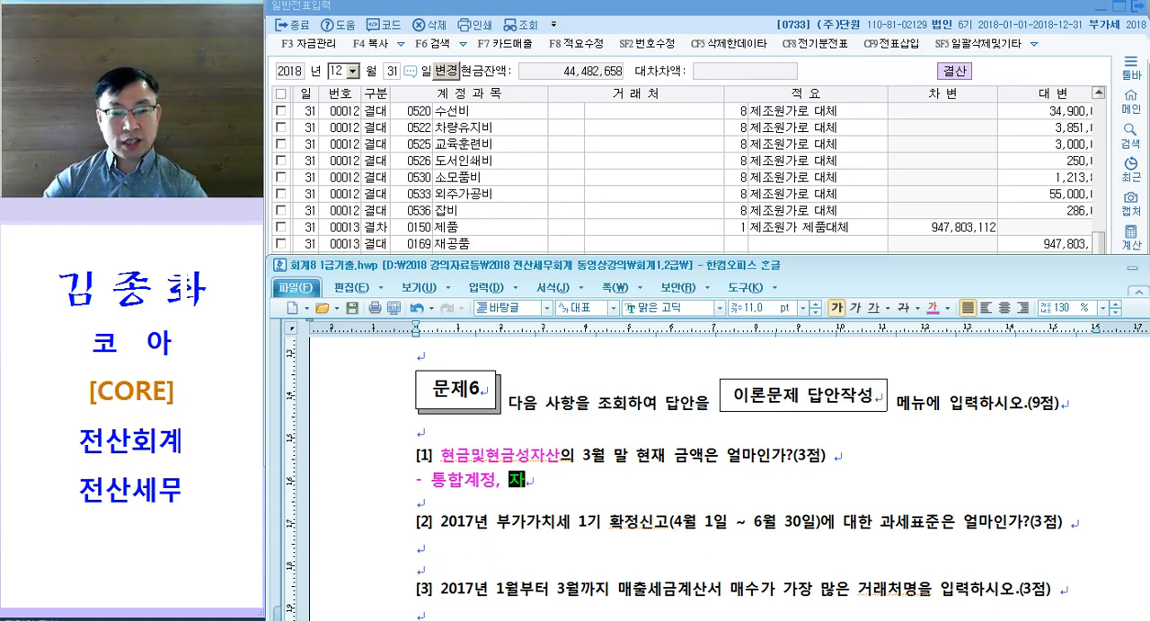
type("산/부채 분")
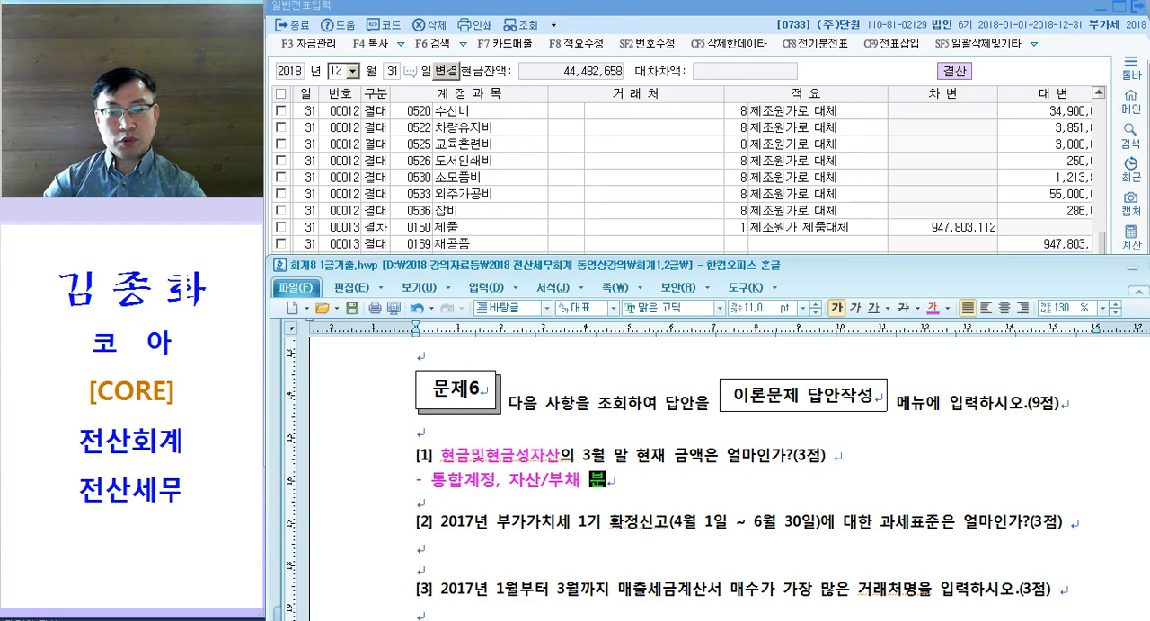
type("류 ~~ --")
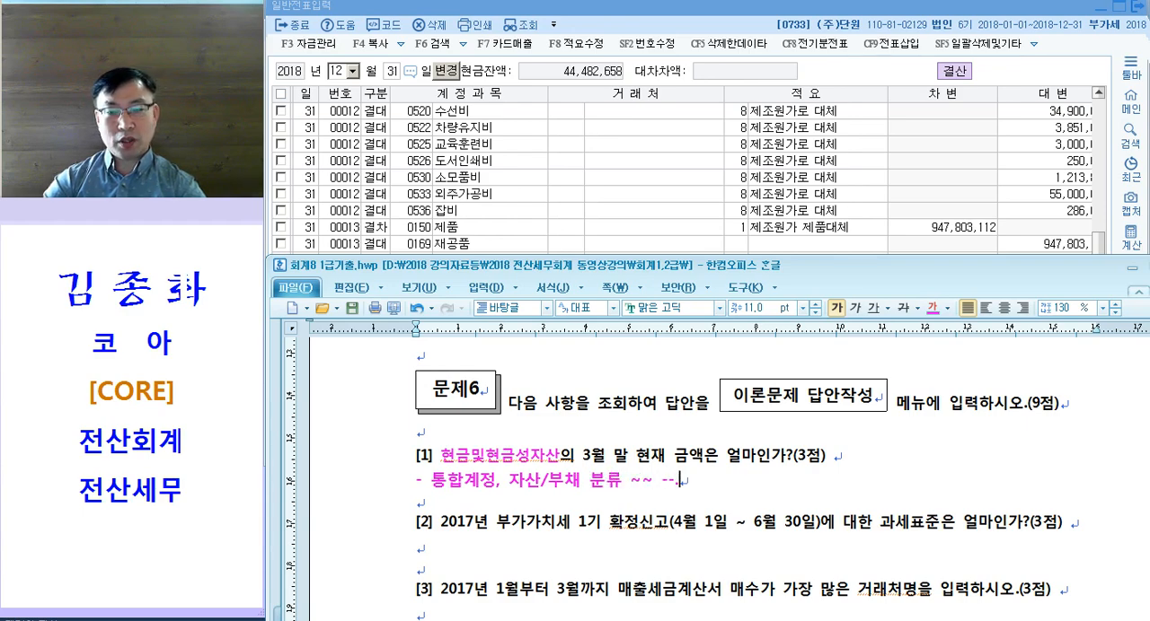
type("> 재무상태표")
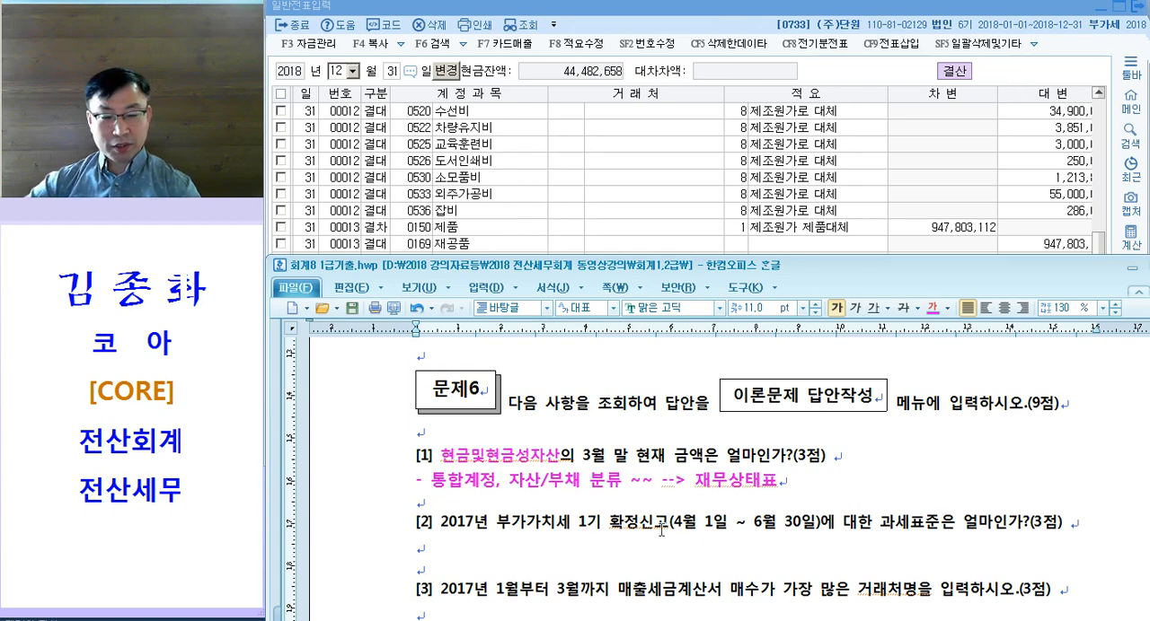
Step: Switch to KcLep, close 일반전표입력, and open 재무상태표 for March 2018
left_click(752, 183)
key("Escape")
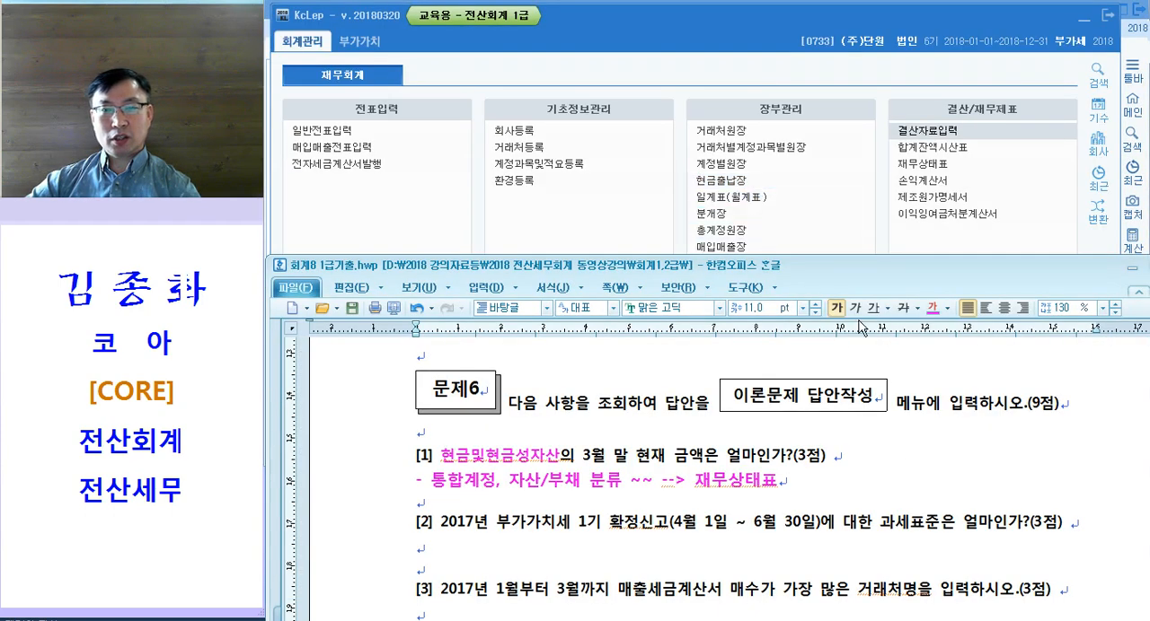
left_click(941, 620)
key("Escape")
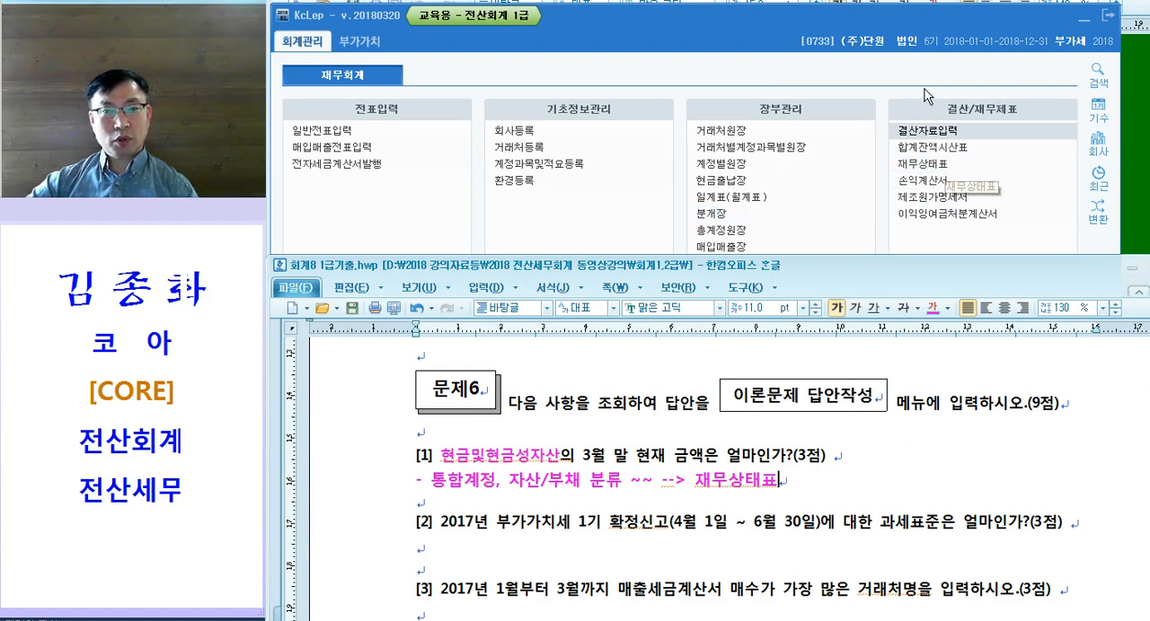
left_click(936, 167)
left_click(936, 167)
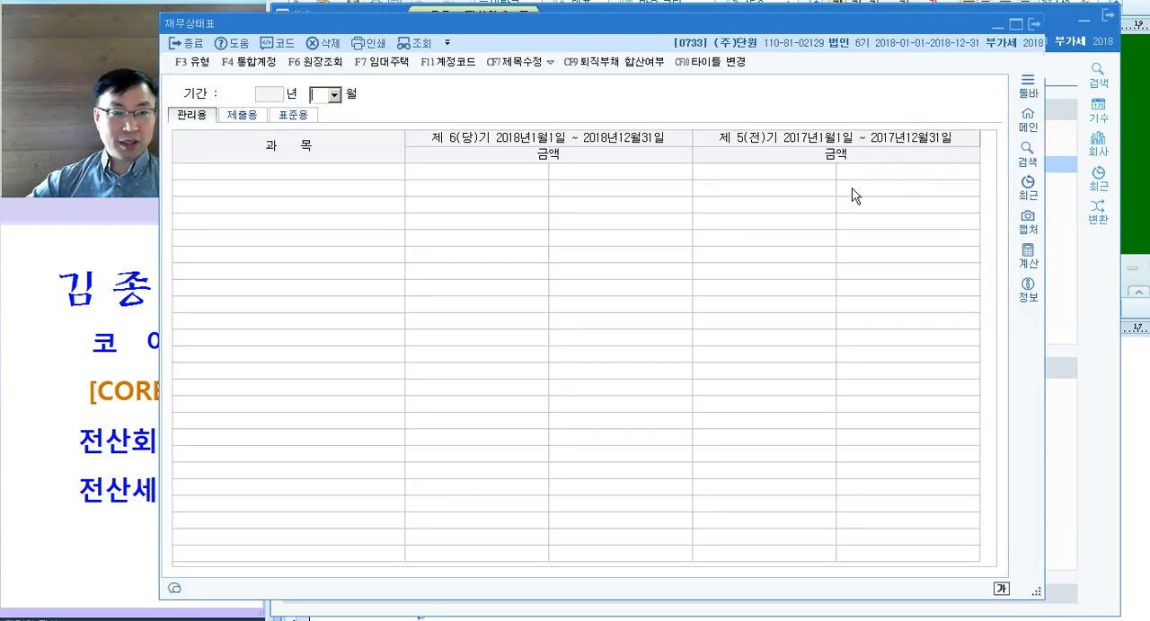
left_click_drag(629, 18, 719, 11)
type("03")
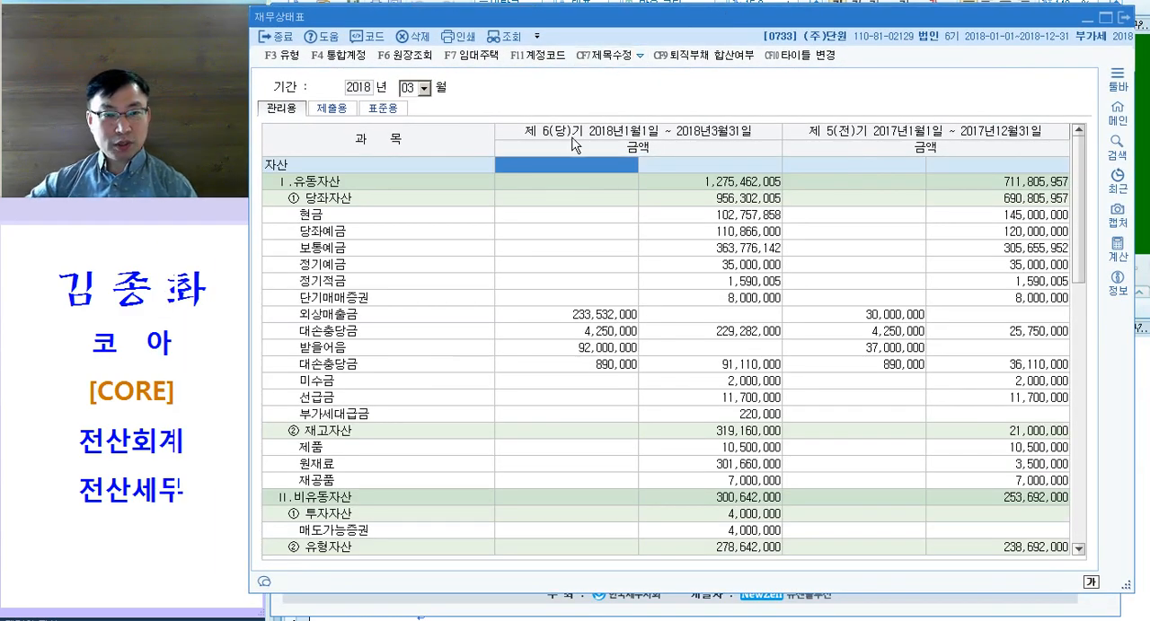
Step: Examine 현금, 당좌예금 and 보통예금, look up the combined 현금및현금성자산 amount in the 제출용 view, and close 재무상태표
left_click(336, 216)
left_click(342, 232)
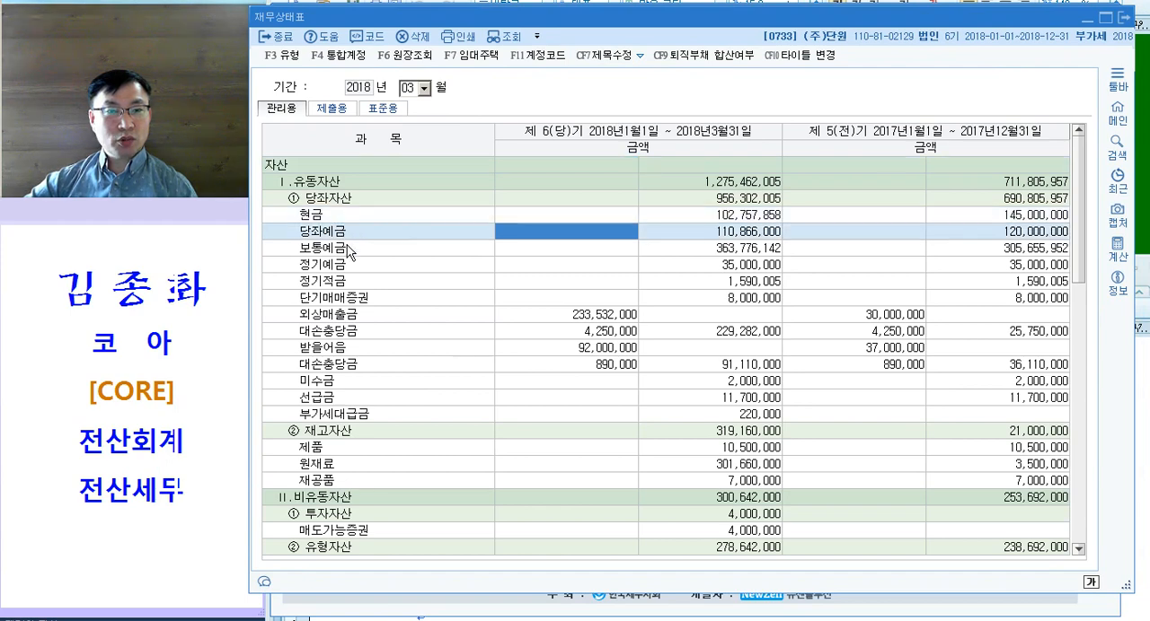
left_click(346, 247)
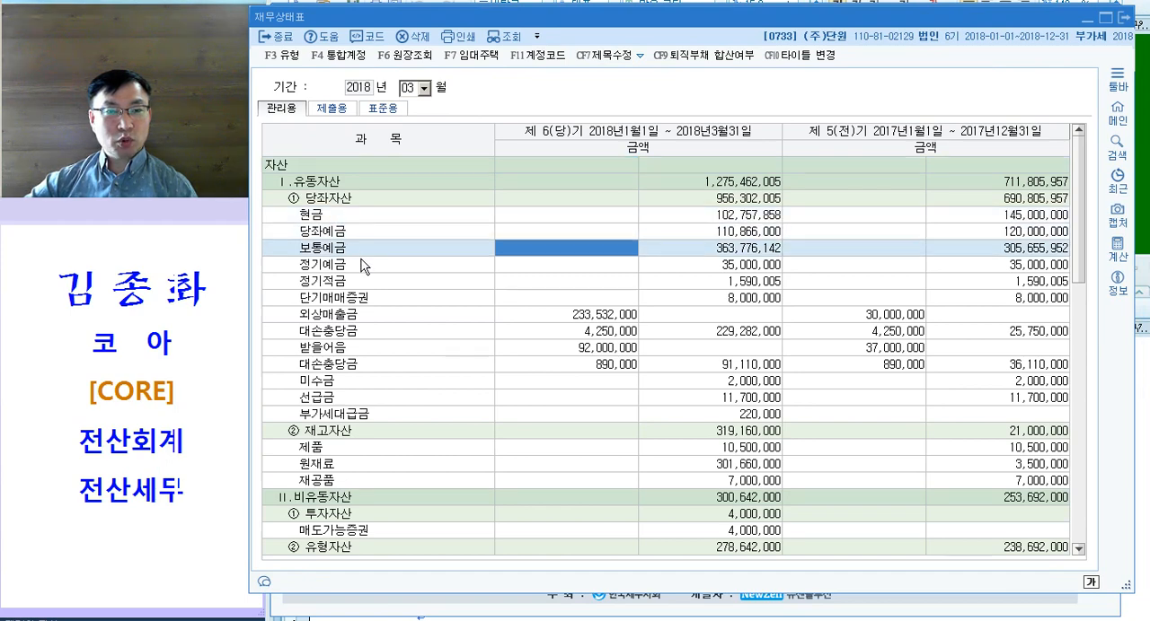
left_click(334, 109)
left_click(581, 217)
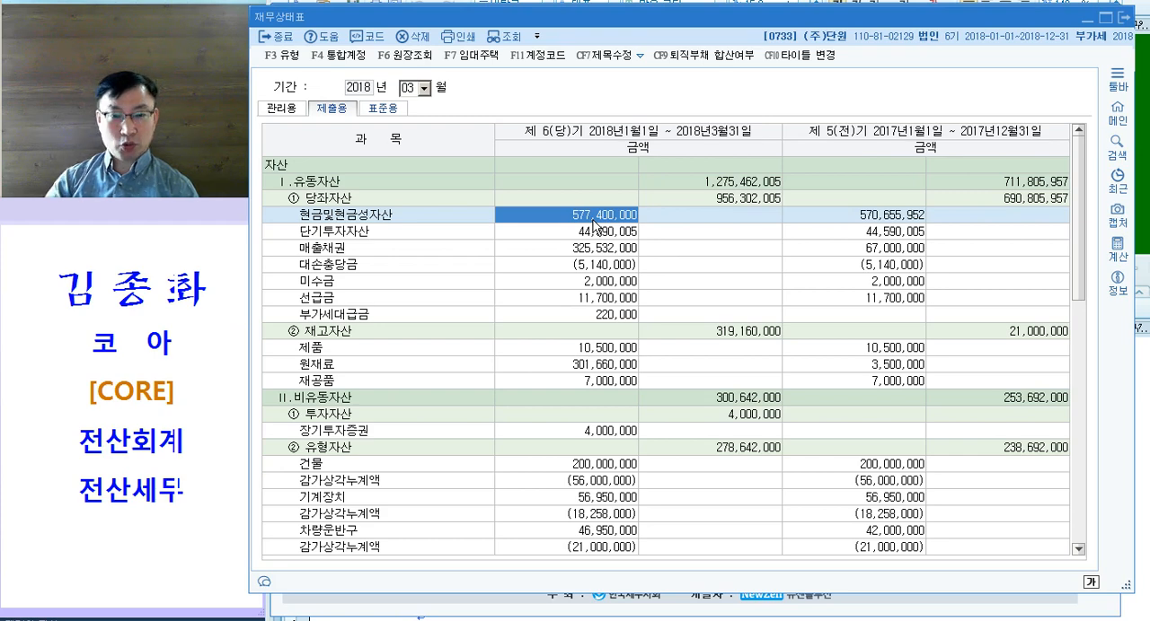
left_click(614, 283)
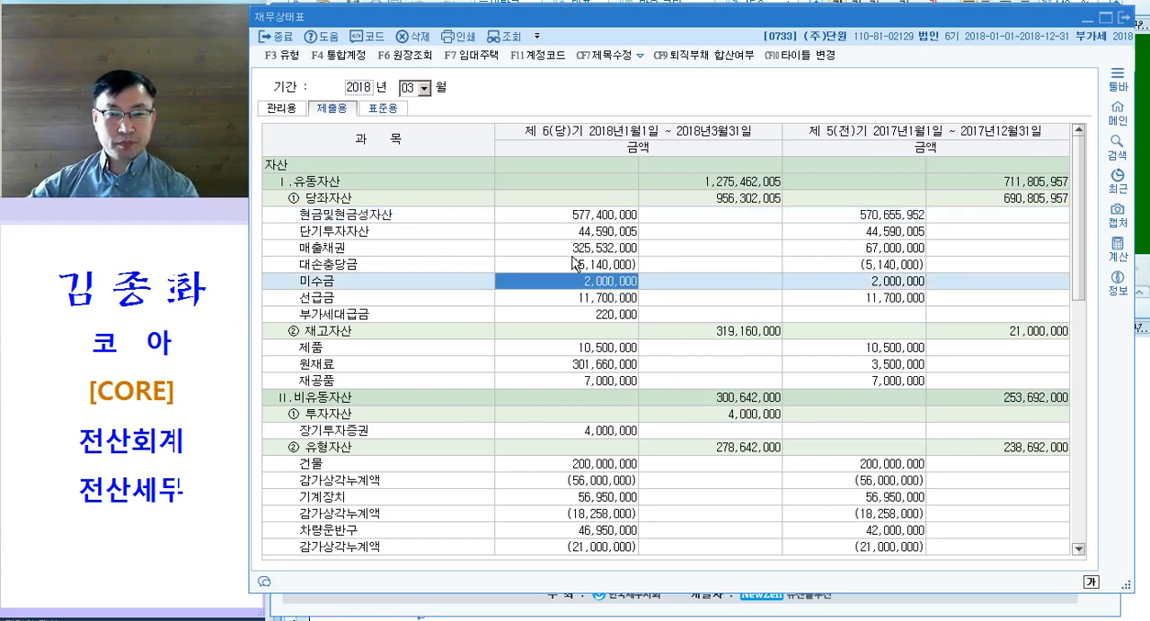
key("Escape")
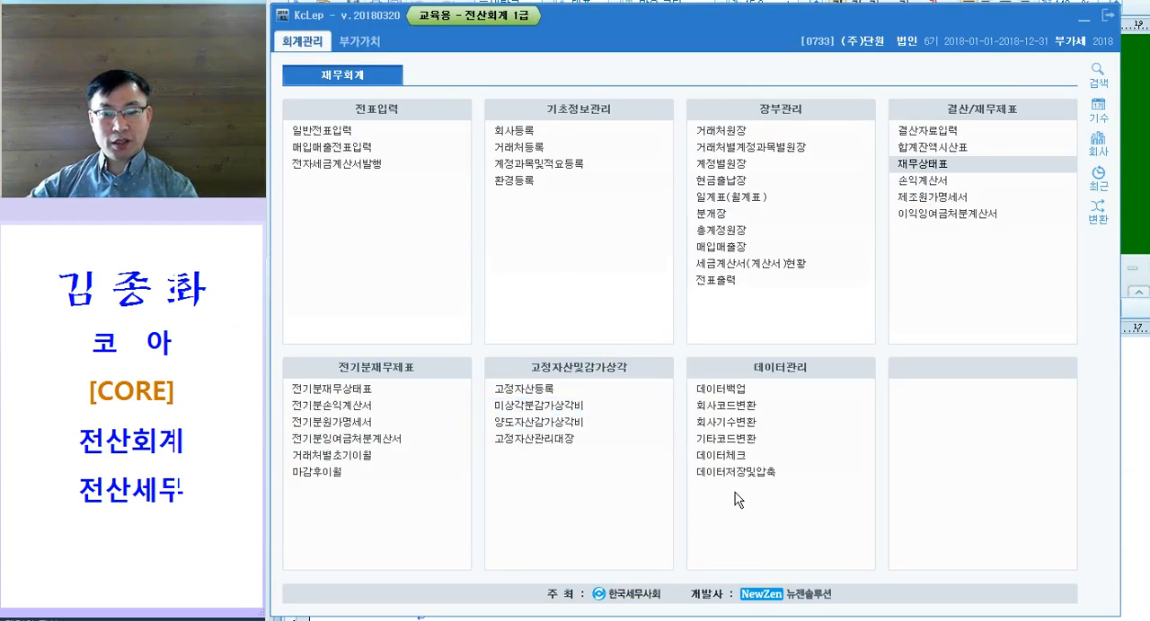
Step: Switch to the Hangul exam document and colour "1기 확정" and "과세표준" in question [2] magenta
key("alt+Tab")
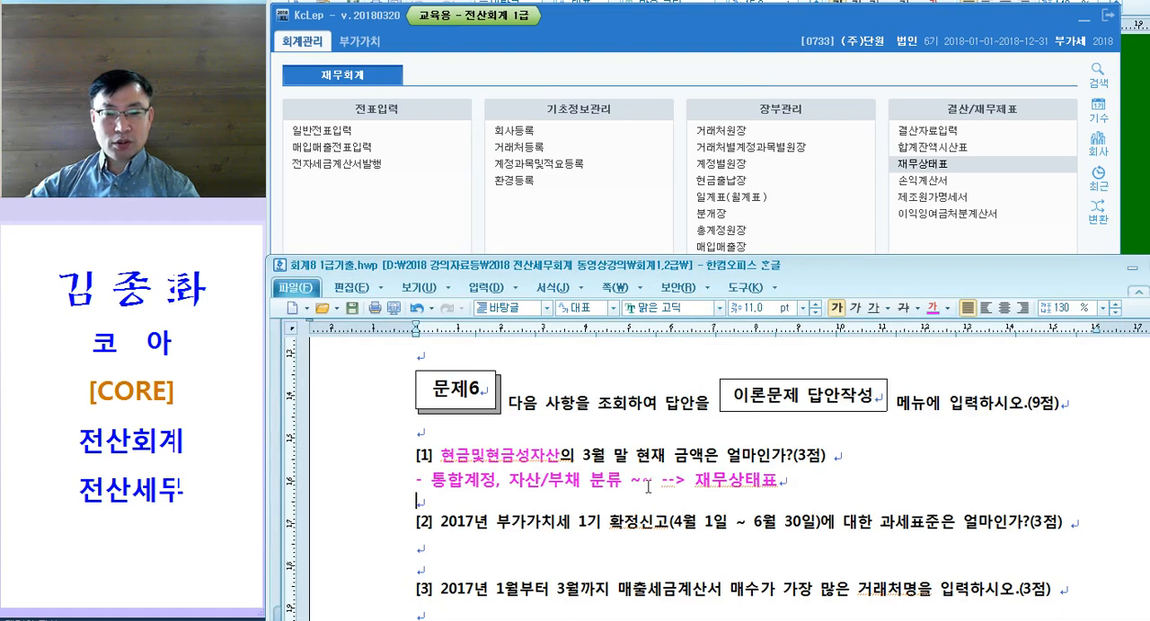
scroll(647, 487, "down", 2)
left_click_drag(572, 399, 641, 400)
left_click_drag(869, 398, 941, 401)
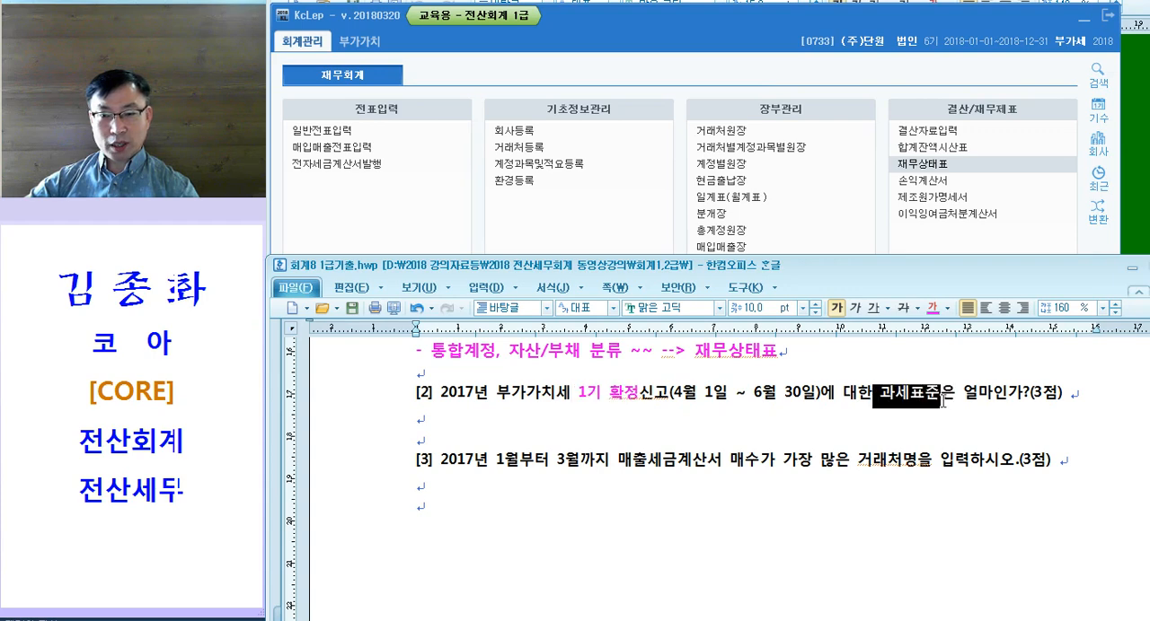
Step: Write the note "- 부가세(세액, 과세표준) --> 부가세신고서" below question [2]
left_click(563, 416)
type("- 부가세(세액, 과세표준)       --> ")
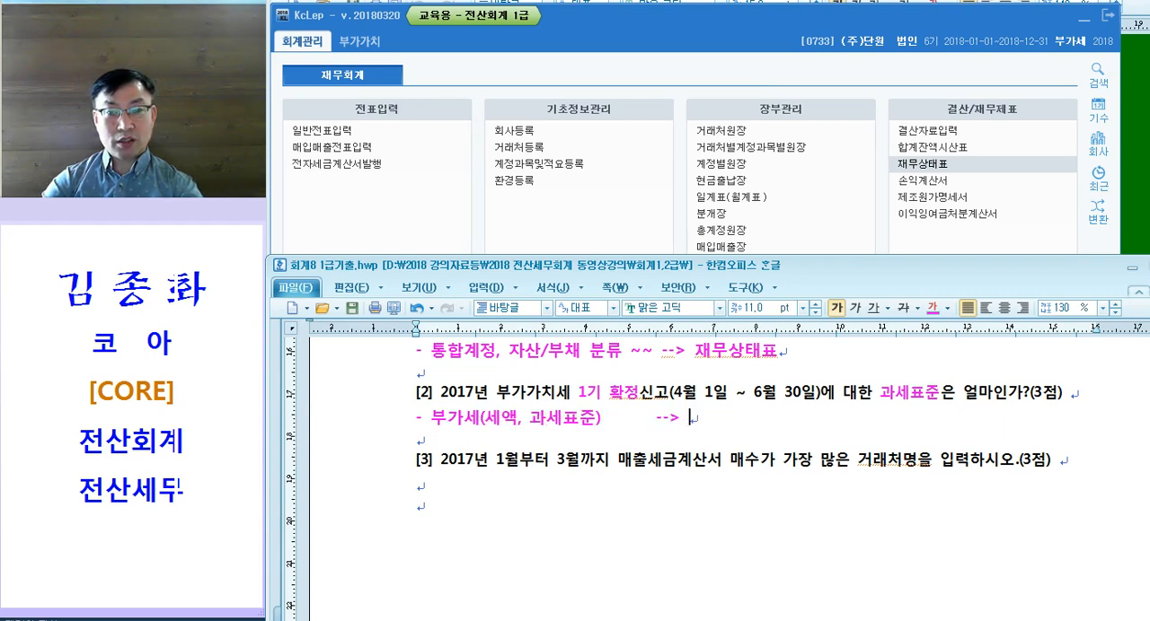
type("부가세신고서")
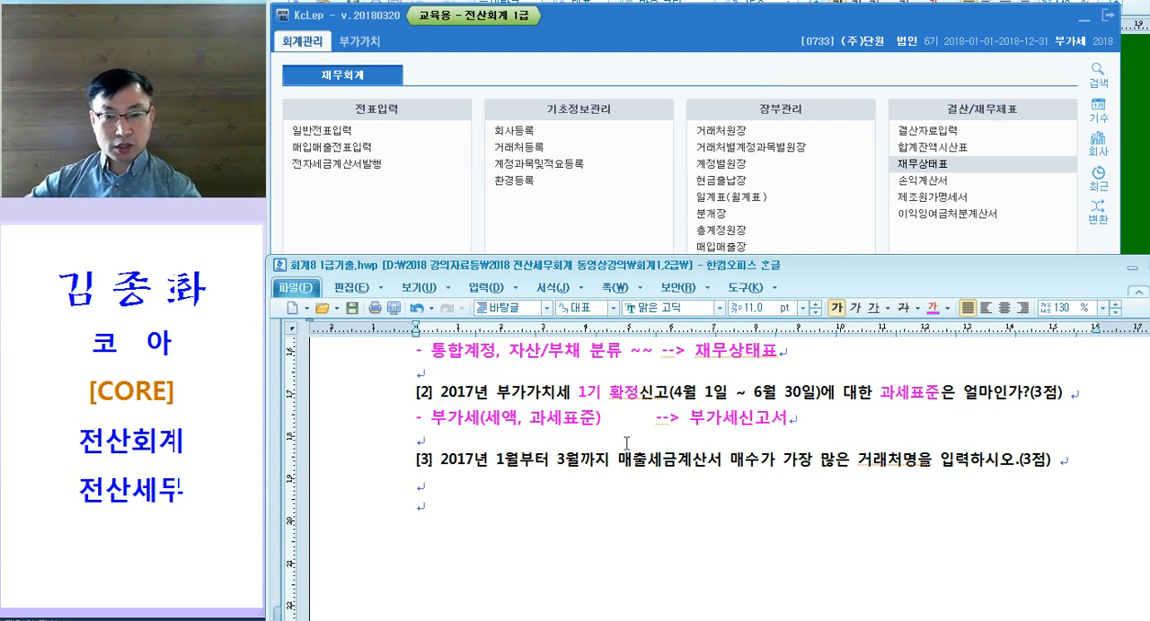
Step: Switch to KcLep, look up the 과세표준 total in 부가가치세신고서 for April 1 to June 30, 2018, and close the form
left_click(632, 60)
left_click(375, 45)
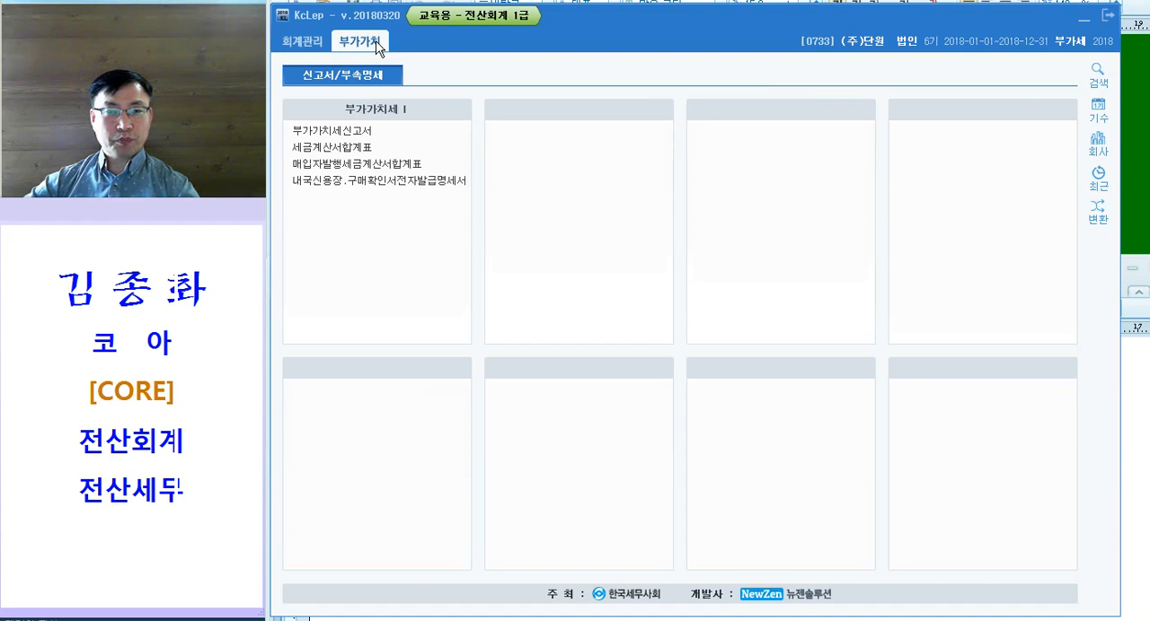
left_click(354, 137)
type("4")
key("Return")
type("1")
key("Return")
type("6")
key("Return")
type("3")
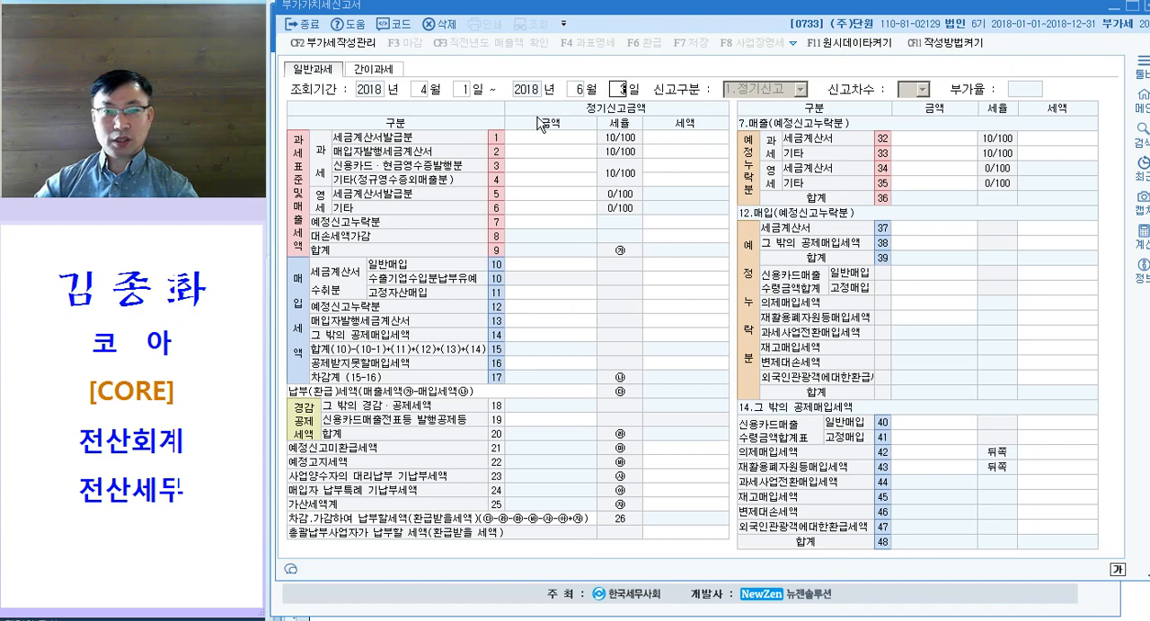
type("10")
key("Return")
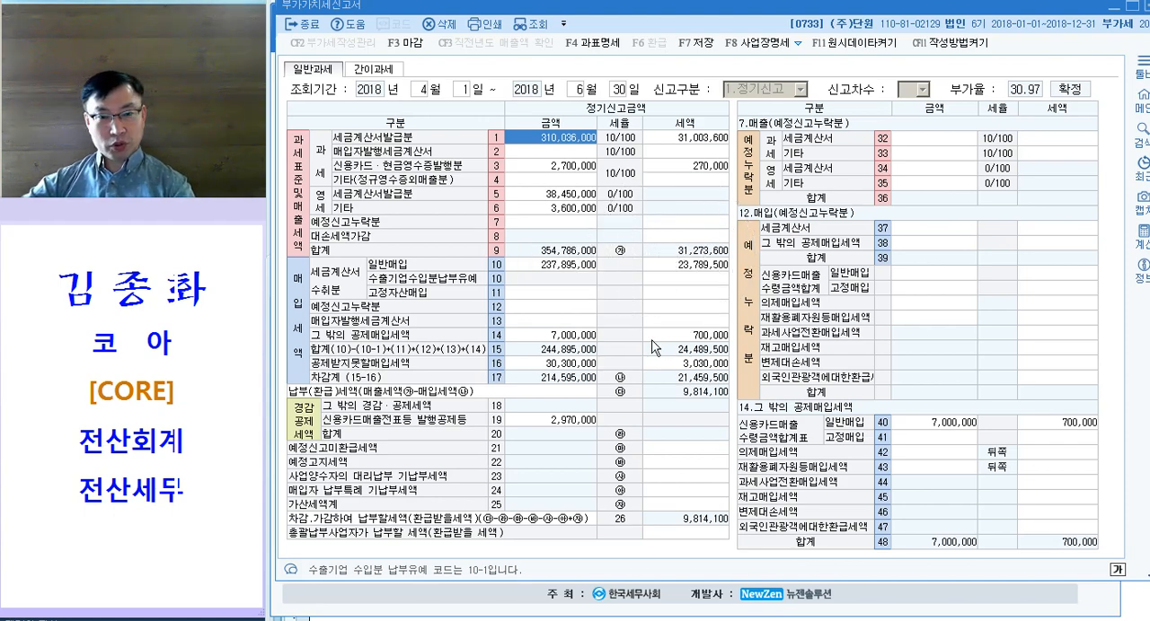
key("Escape")
key("Return")
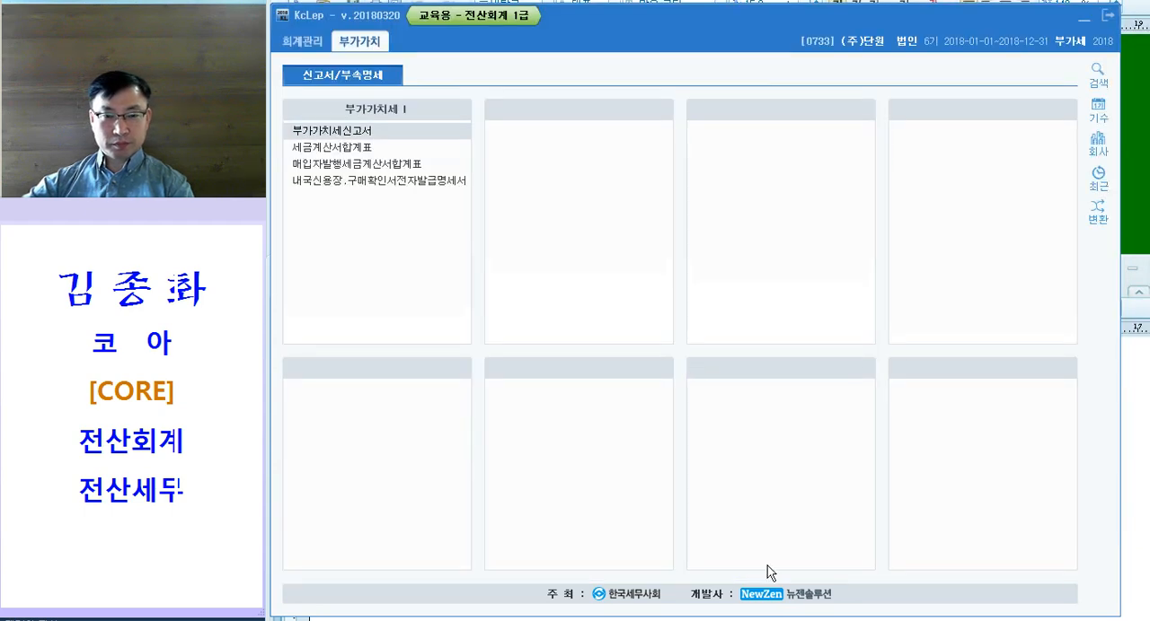
Step: Switch to the Hangul exam document and colour "매출세금계산서 매수" and "거래처" in question [3] magenta
key("alt+Tab")
scroll(578, 366, "down", 1)
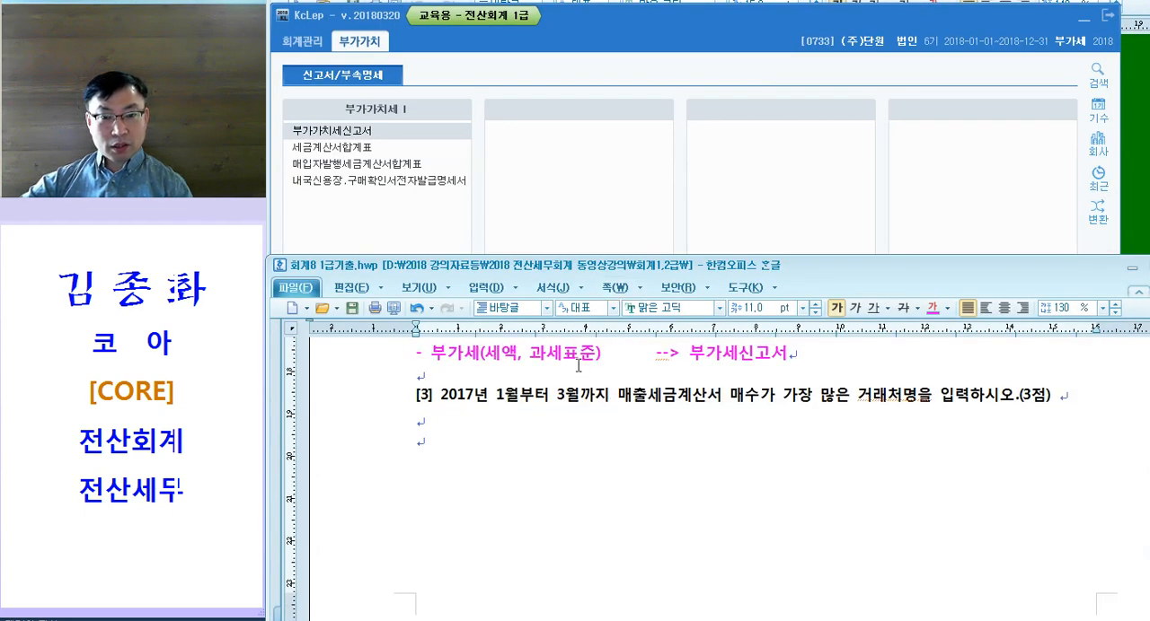
left_click_drag(497, 396, 731, 398)
left_click(760, 398)
left_click_drag(618, 400, 756, 401)
key("ctrl+m")
key("d")
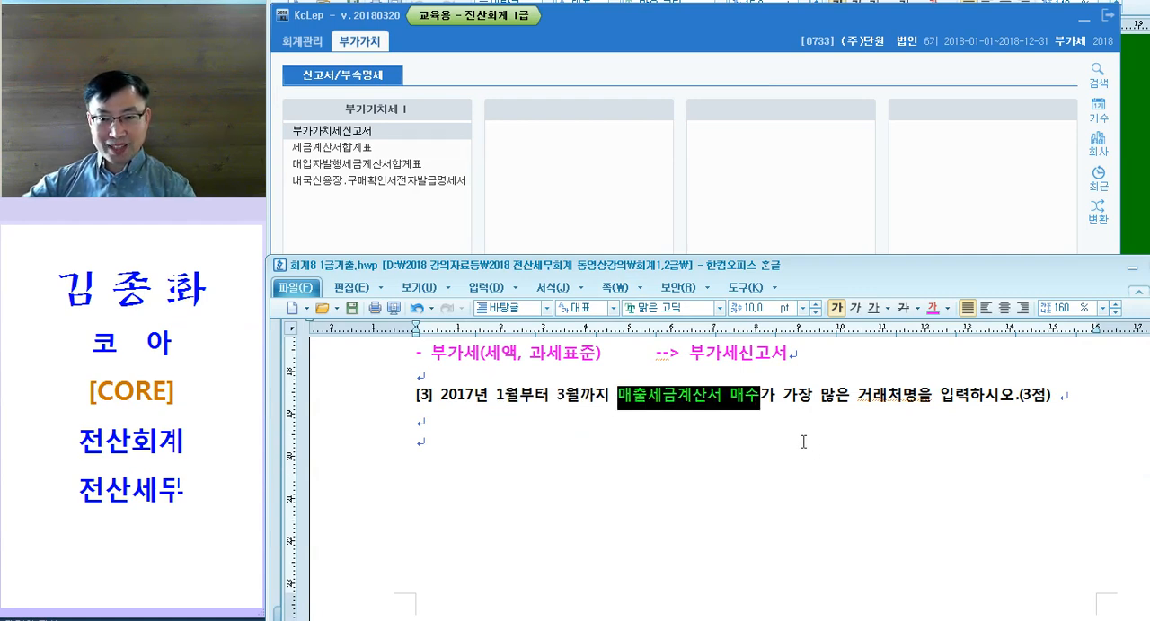
left_click(803, 441)
left_click_drag(857, 400, 903, 400)
key("ctrl+m")
key("d")
Step: Write the note "--> 세금계산서 합계표, 현황" below question [3]
left_click(620, 430)
type("--> 세그")
type("계산서 합ㄱ")
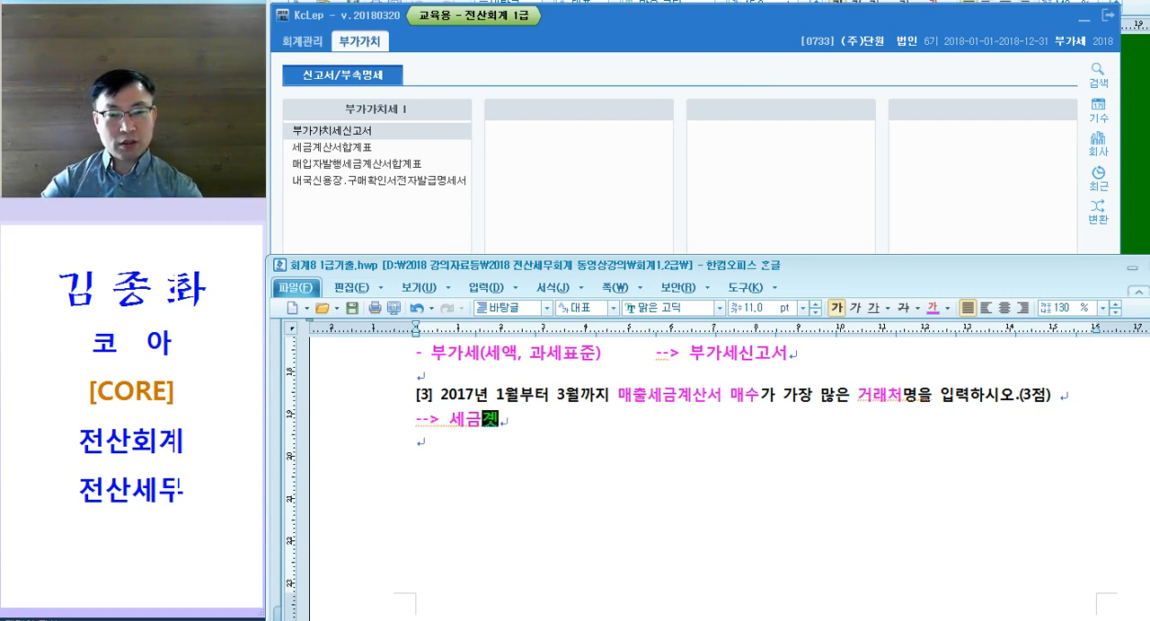
type("계표")
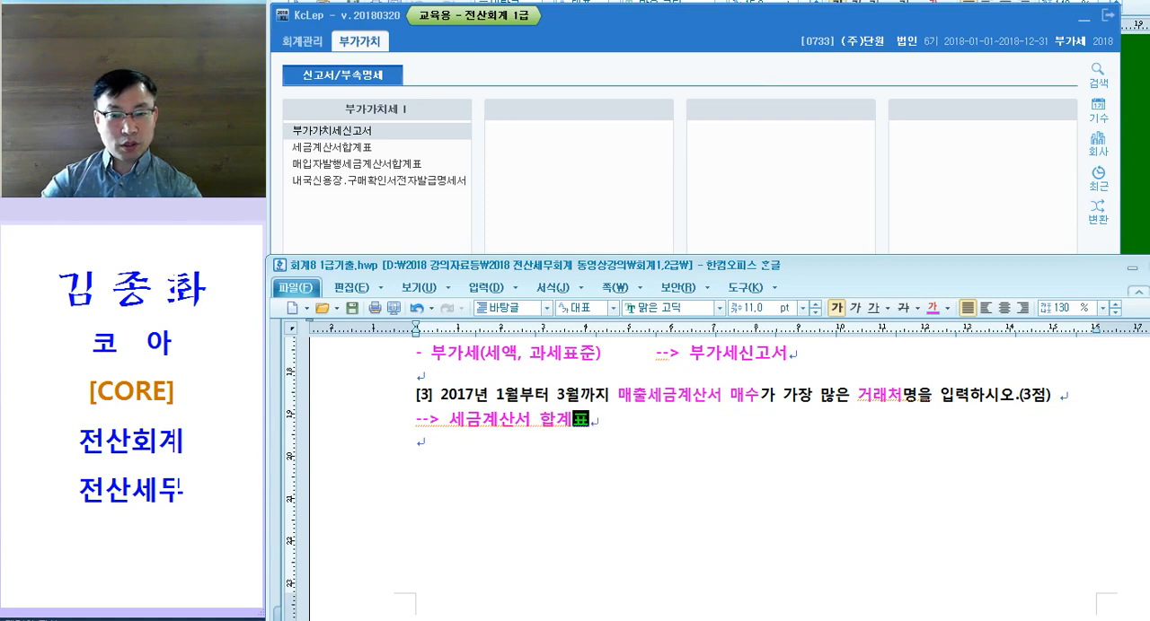
type(", 현회황")
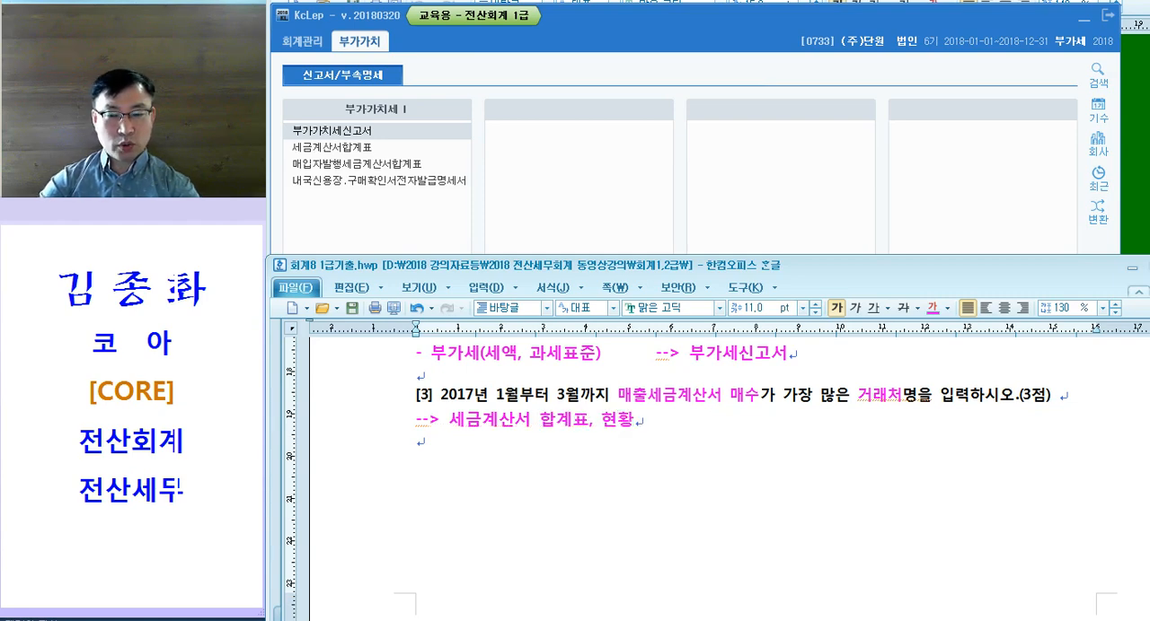
Step: Switch to KcLep and open 세금계산서합계표 for January to March 2018, showing the 매출 data
left_click(367, 155)
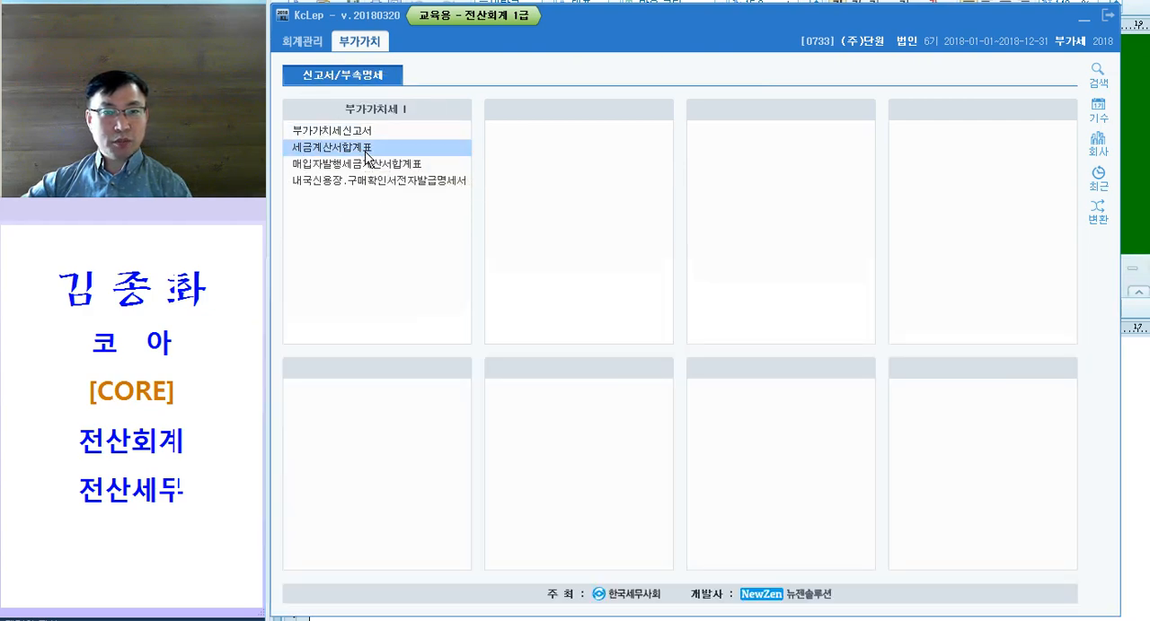
left_click(365, 157)
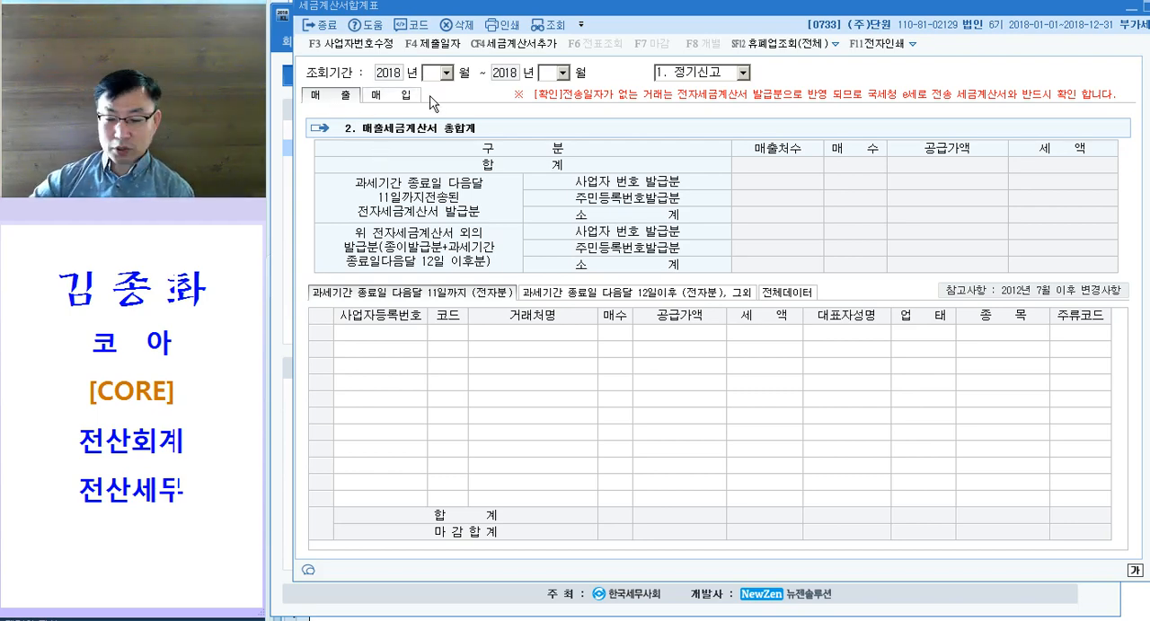
type("03")
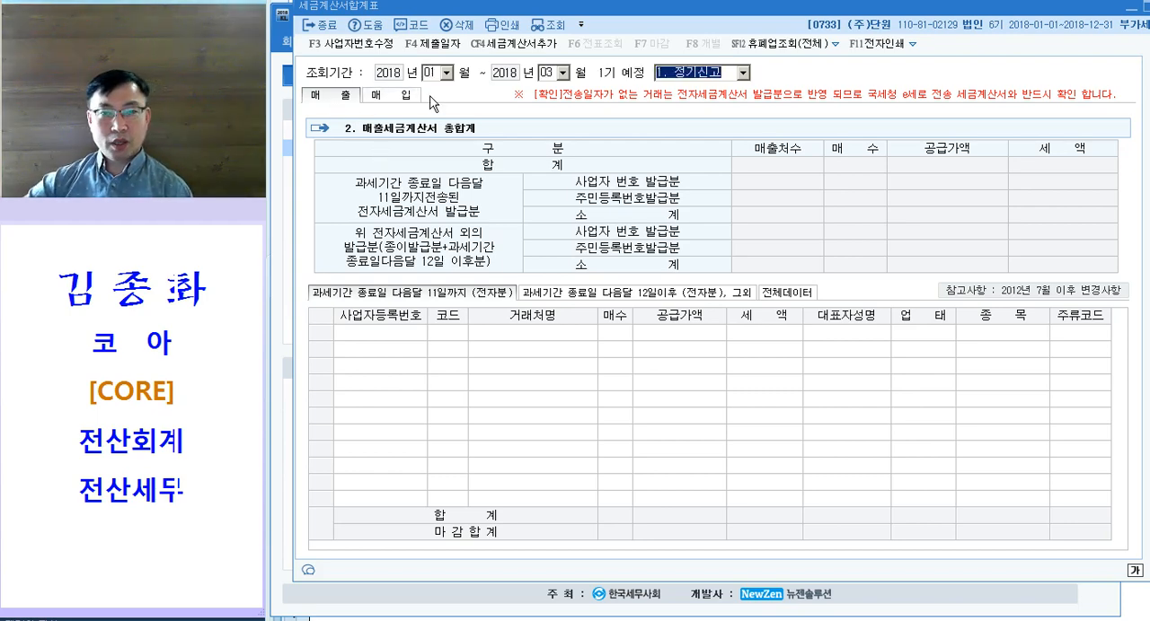
key("Return")
left_click(335, 103)
key("ctrl")
key("ctrl")
key("ctrl")
key("ctrl")
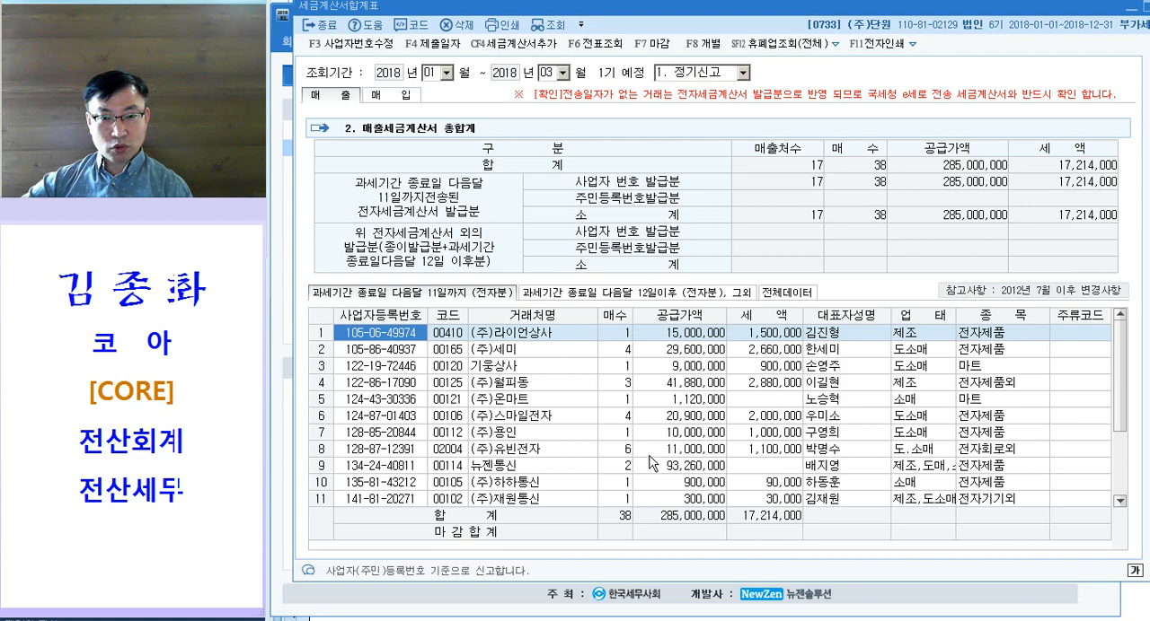
Step: Examine the 매수 column for the 거래처 with the most sales tax invoices, and close 세금계산서합계표
left_click(628, 451)
scroll(653, 461, "down", 2)
scroll(654, 467, "up", 2)
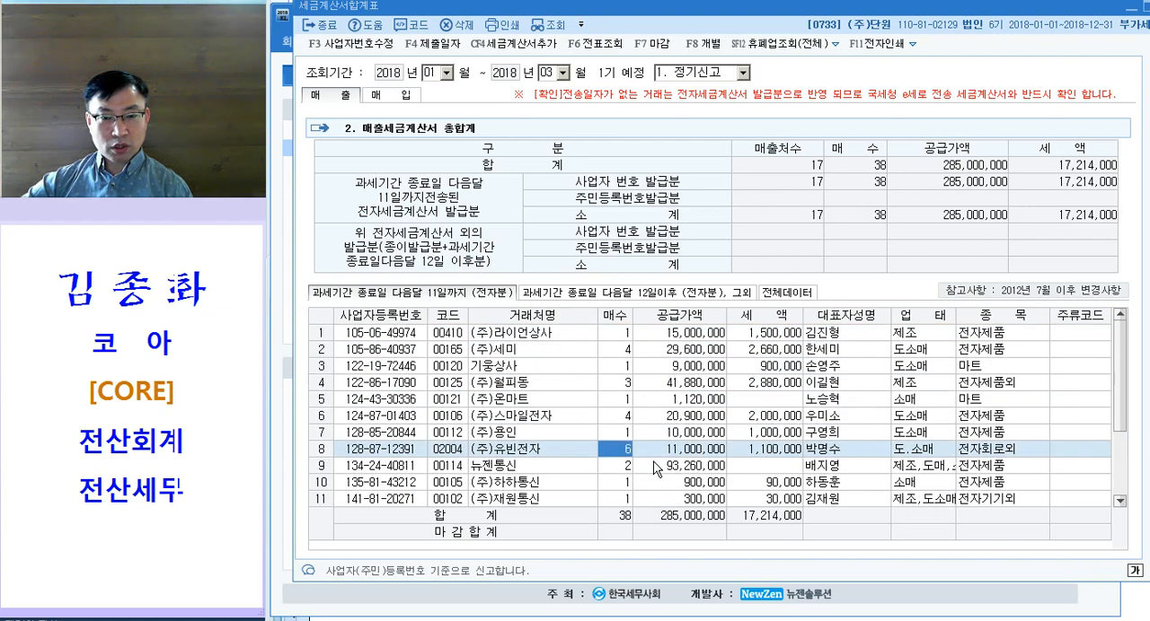
key("ctrl")
key("ctrl")
key("ctrl")
key("ctrl")
left_click(510, 458)
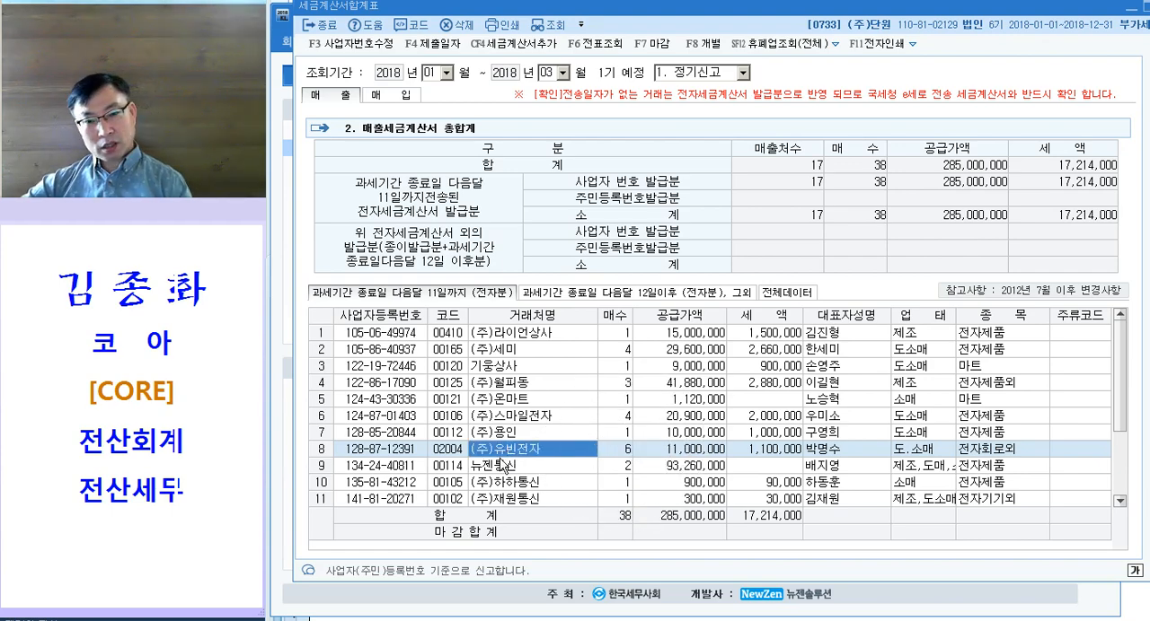
left_click(450, 453)
key("ctrl")
key("ctrl")
key("ctrl")
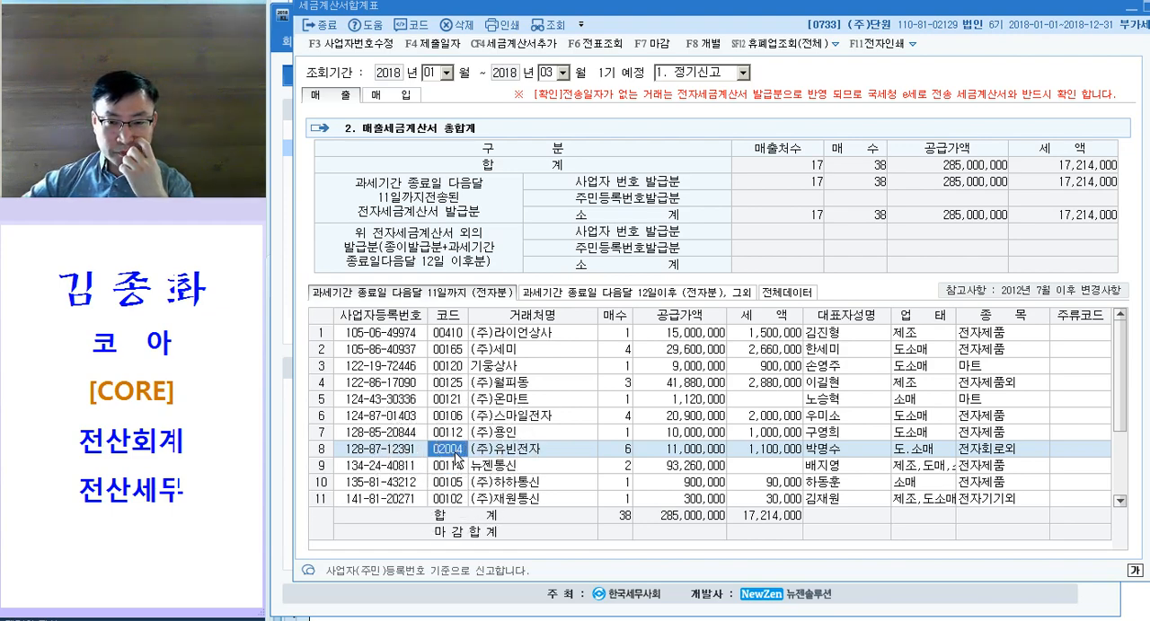
key("Escape")
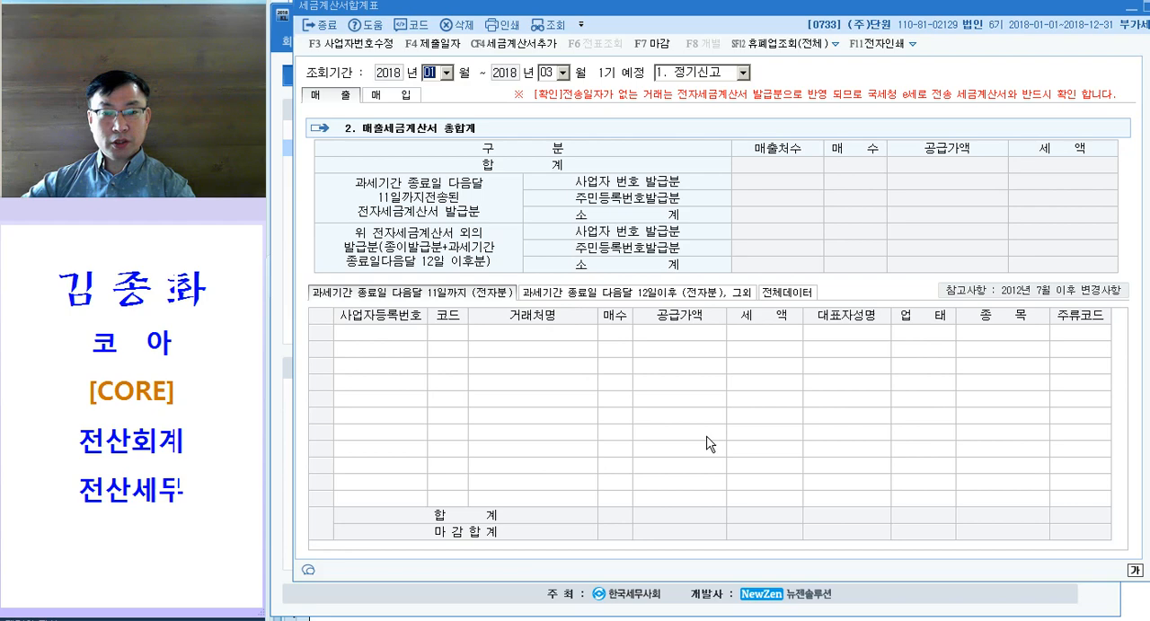
key("Escape")
Step: Open 세금계산서(계산서)현황 for January 1 to March 31, 2018, with 구분 1.매출, 유형 1.세금계산서 and all 거래처
left_click(301, 42)
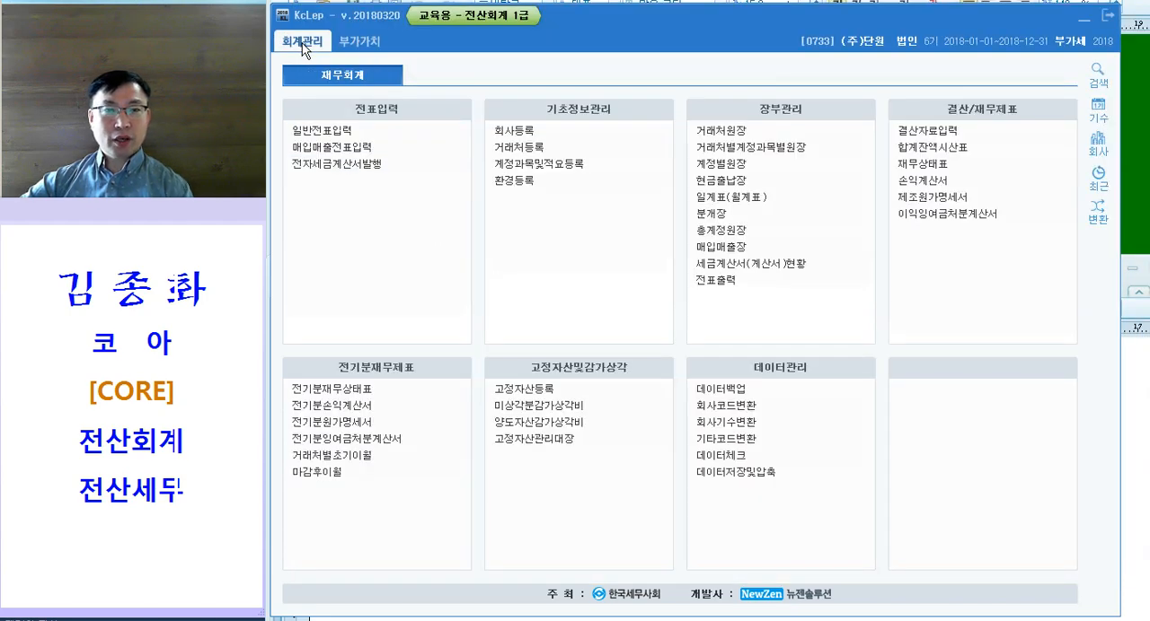
left_click(774, 267)
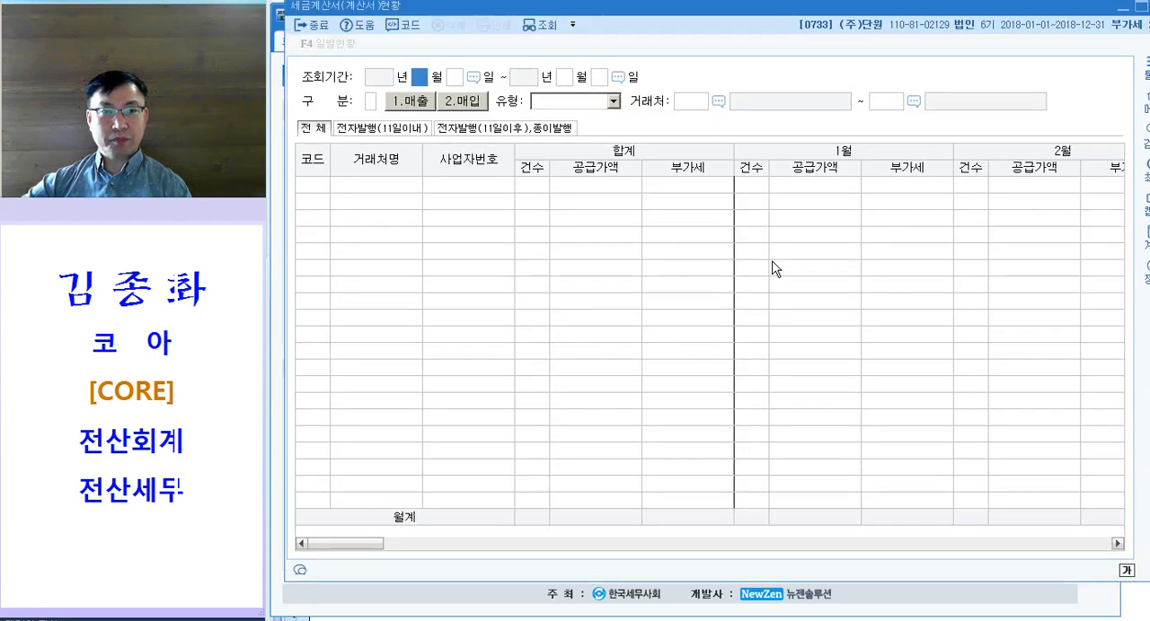
type("010103")
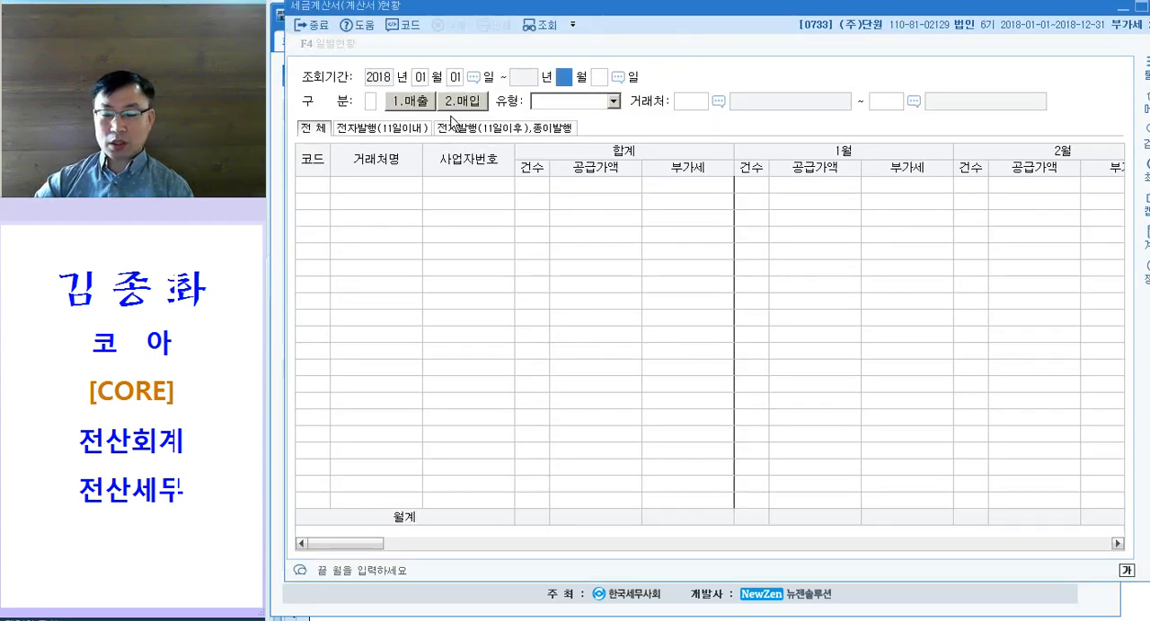
key("Return")
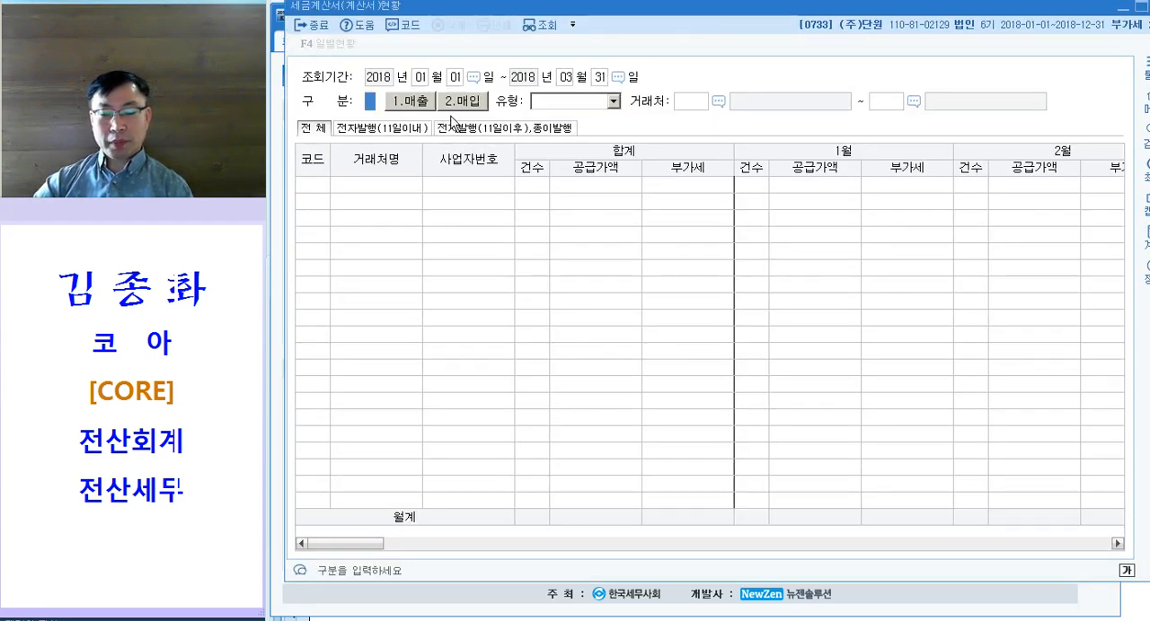
type("1")
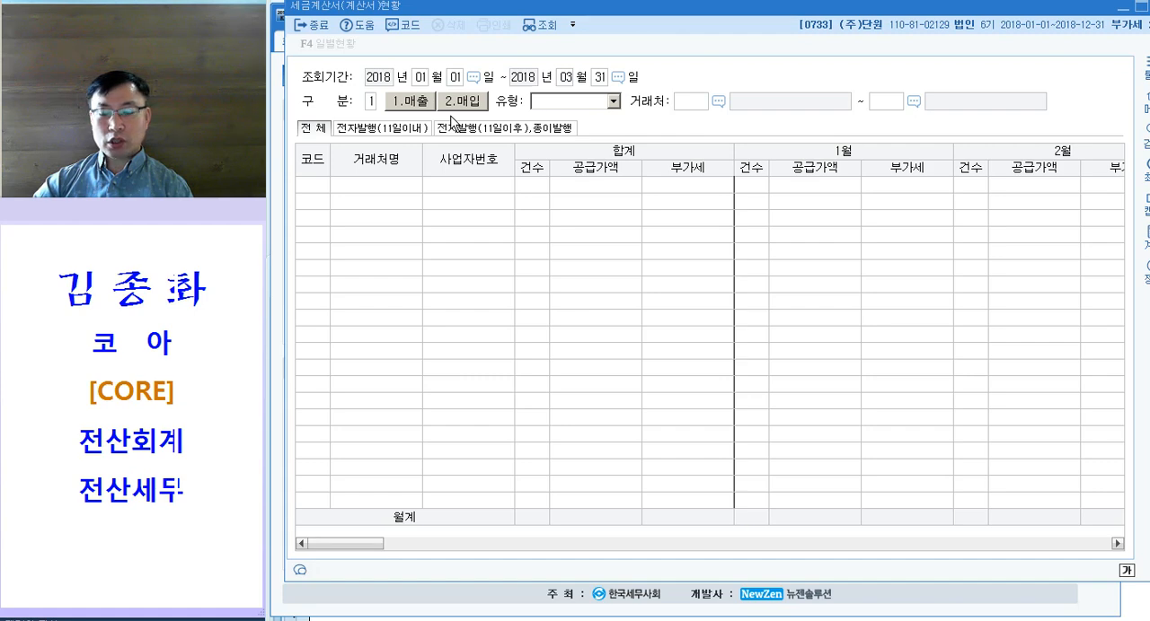
left_click(614, 103)
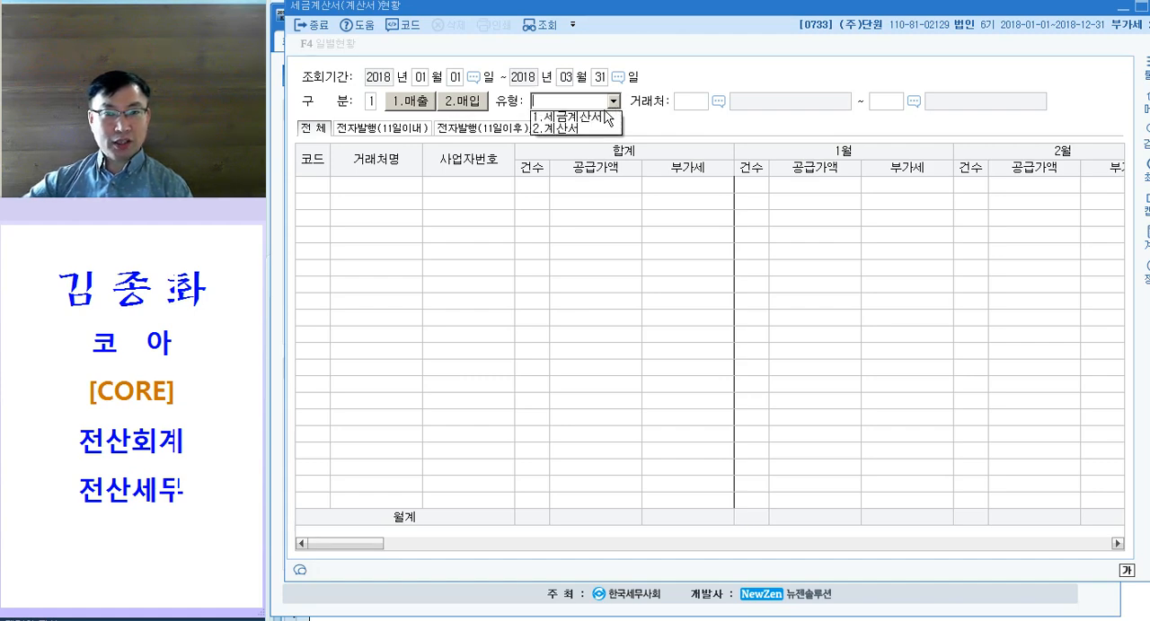
left_click(591, 119)
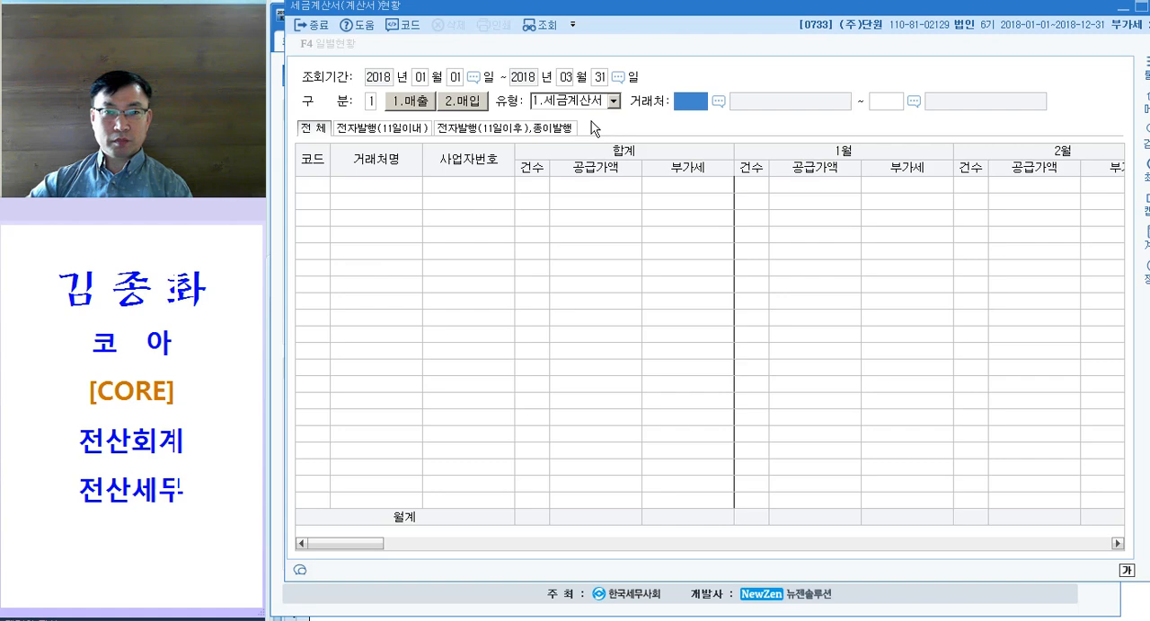
key("Return")
key("Return")
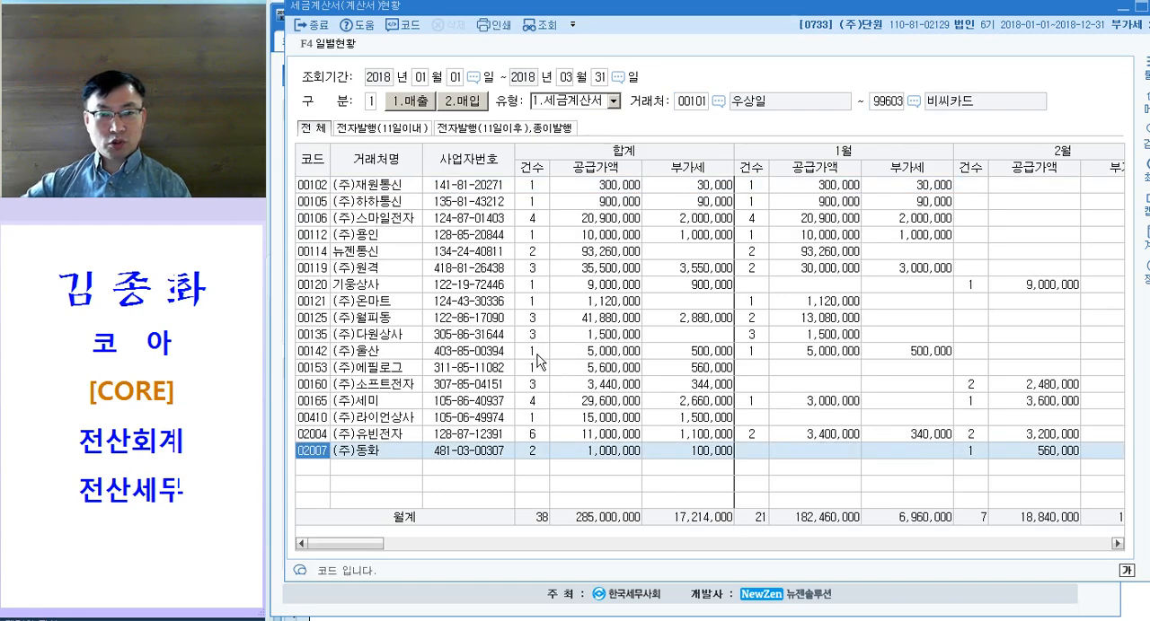
Step: Compare the total 건수 of each 거래처 to identify the one with the most sales tax invoices and its code
left_click(537, 352)
left_click(531, 437)
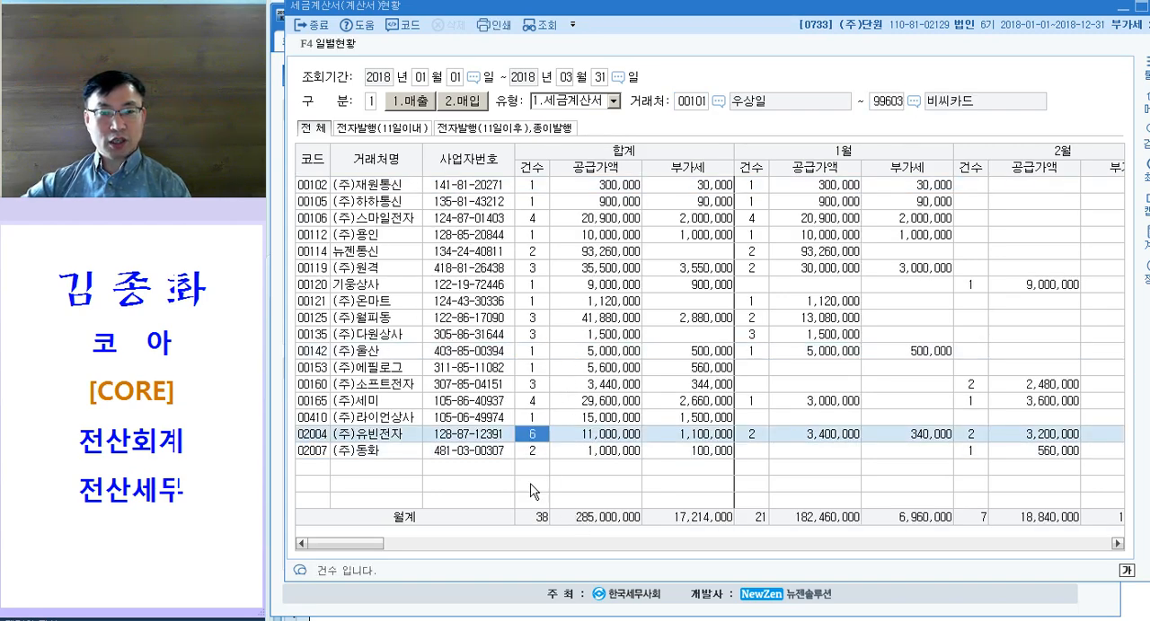
left_click(536, 450)
key("Up")
left_click(404, 437)
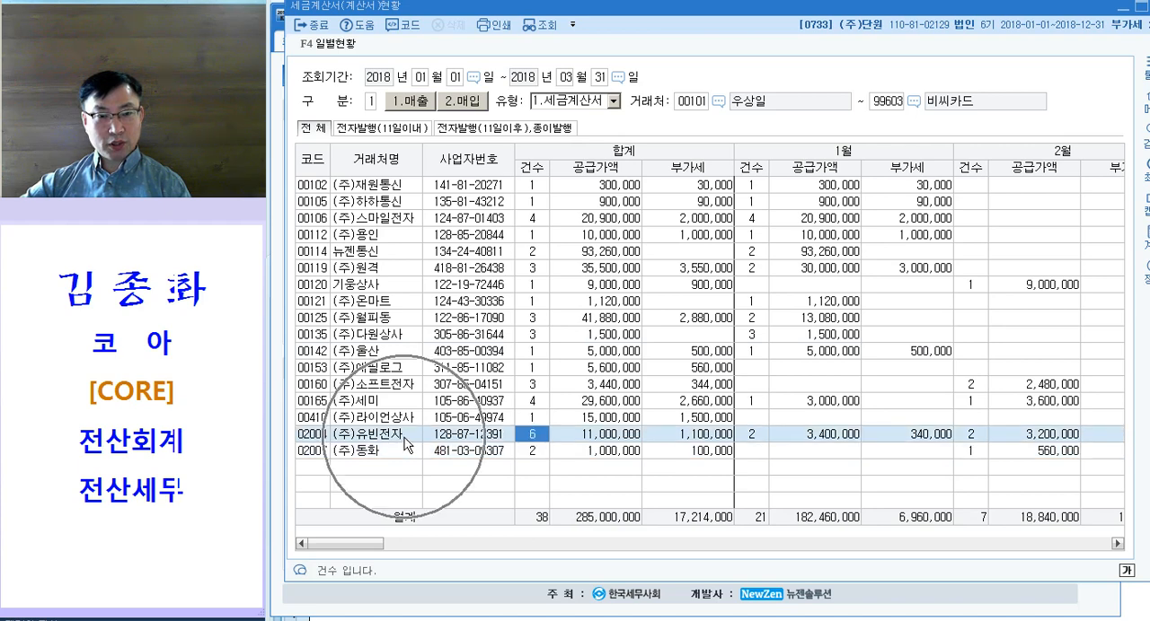
left_click(532, 437)
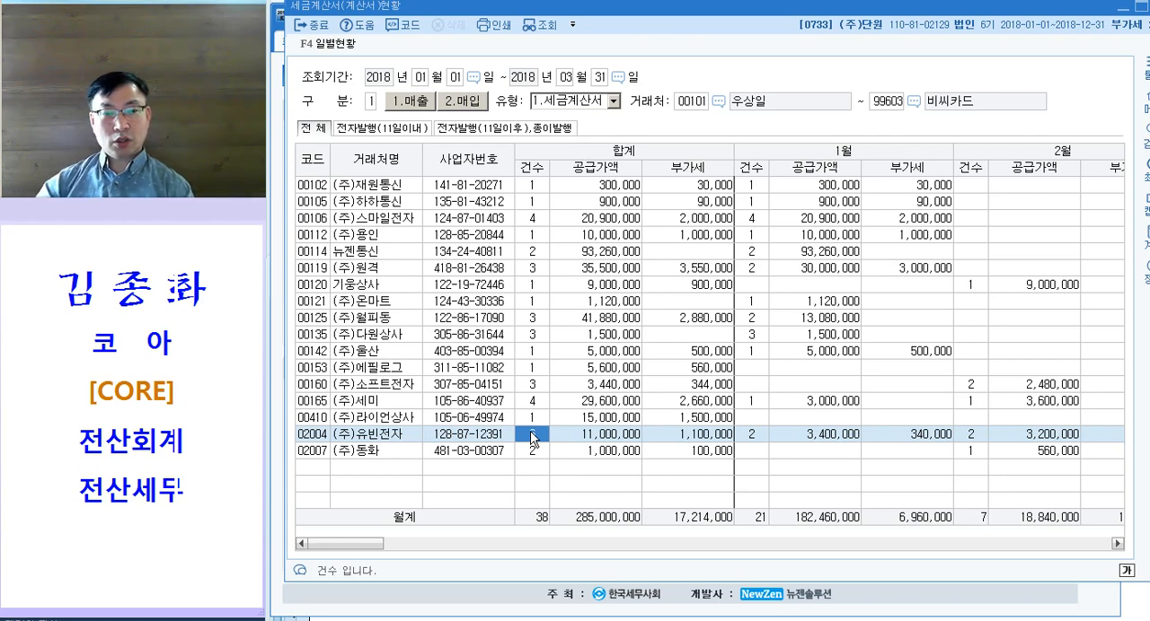
left_click(311, 435)
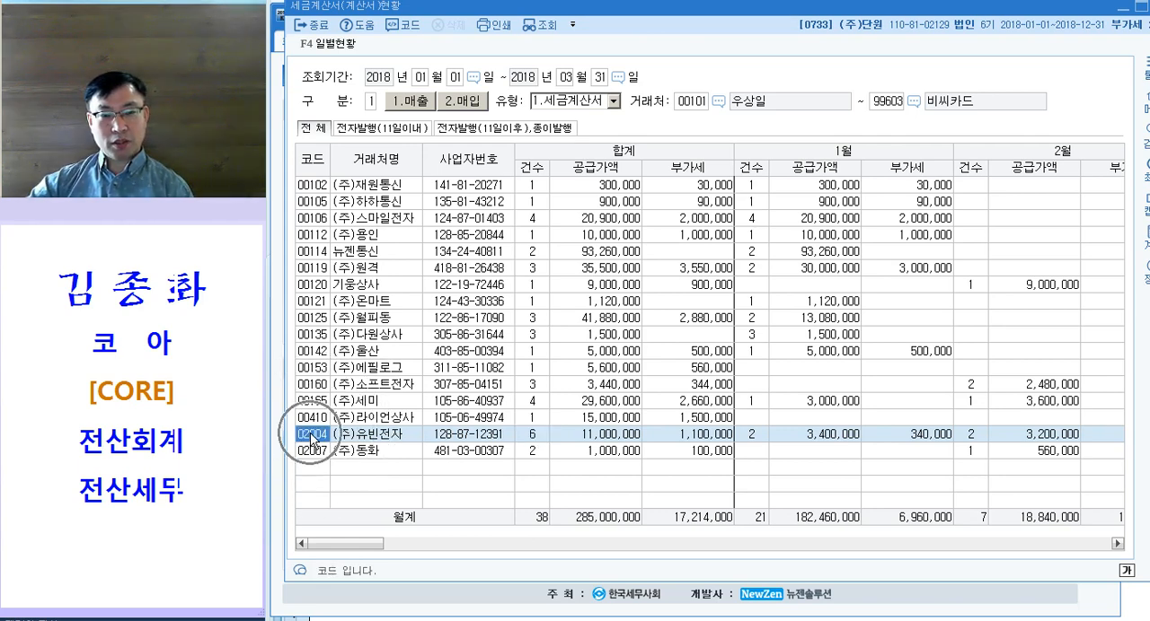
left_click(538, 438)
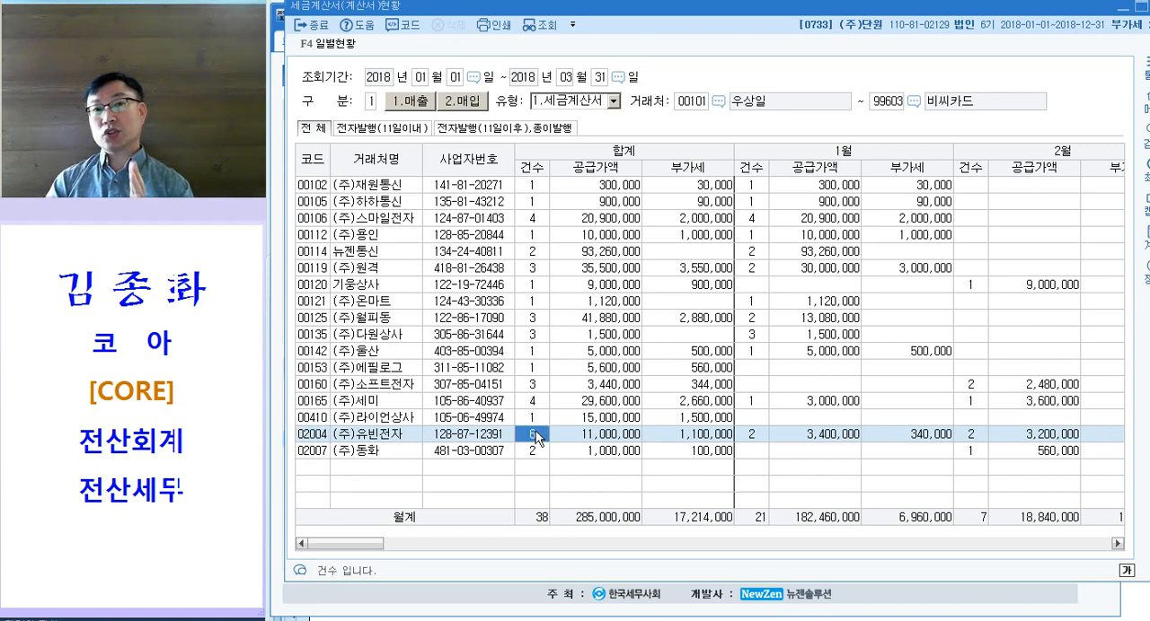